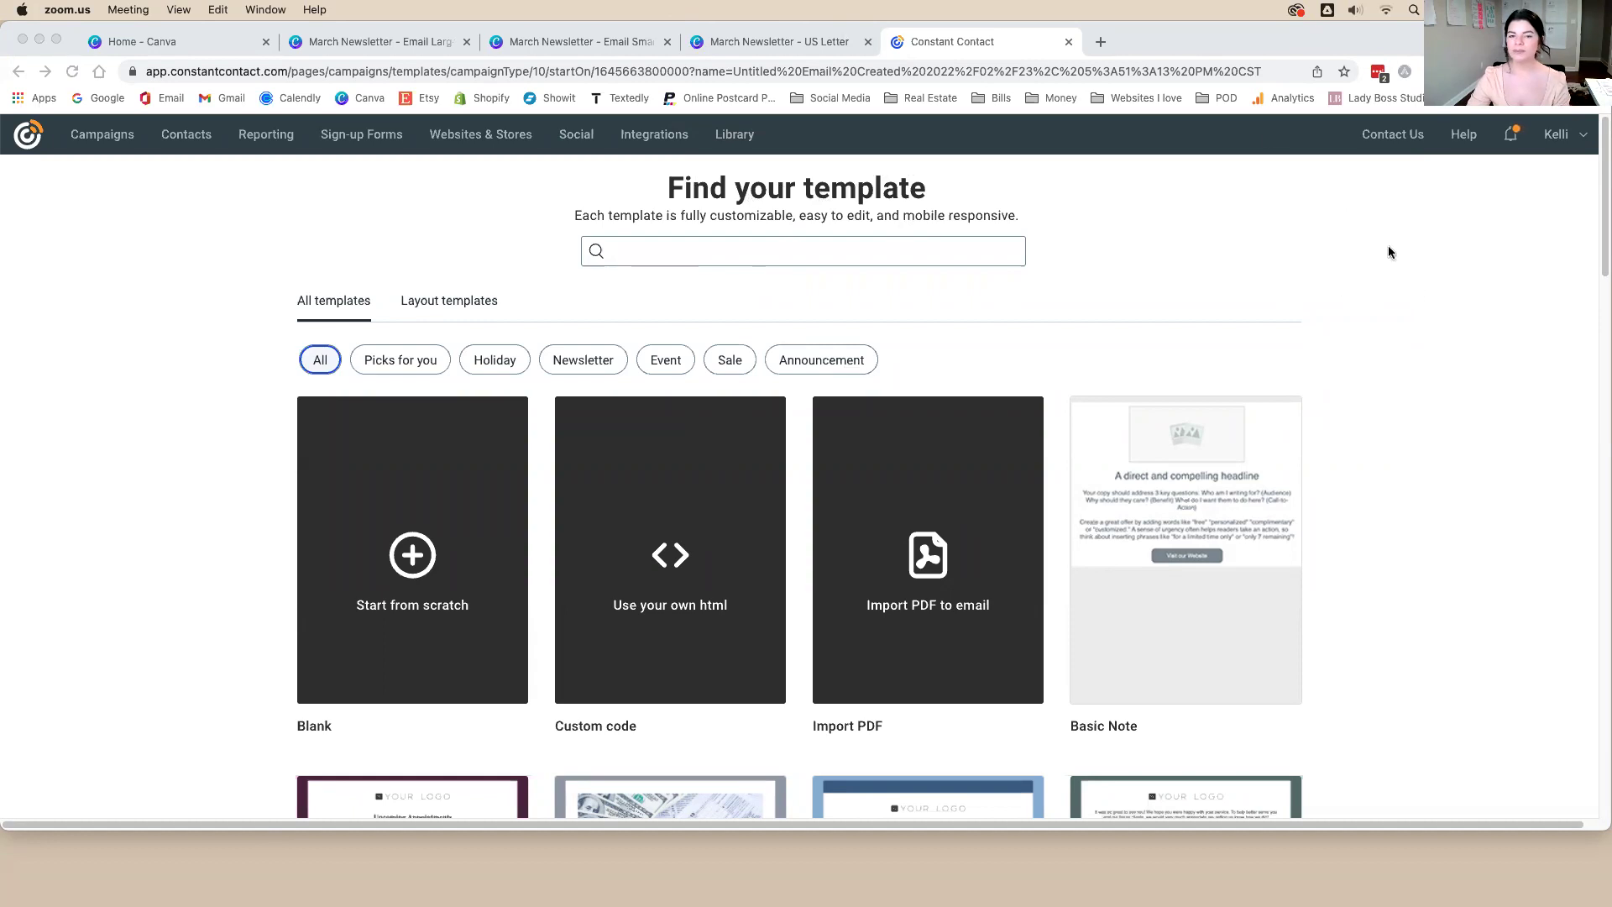
Look over the recent designs on the Canva home page and open the March Newsletter Email Large Blocks design
{"action": "left_click", "coordinate": [1073, 237]}
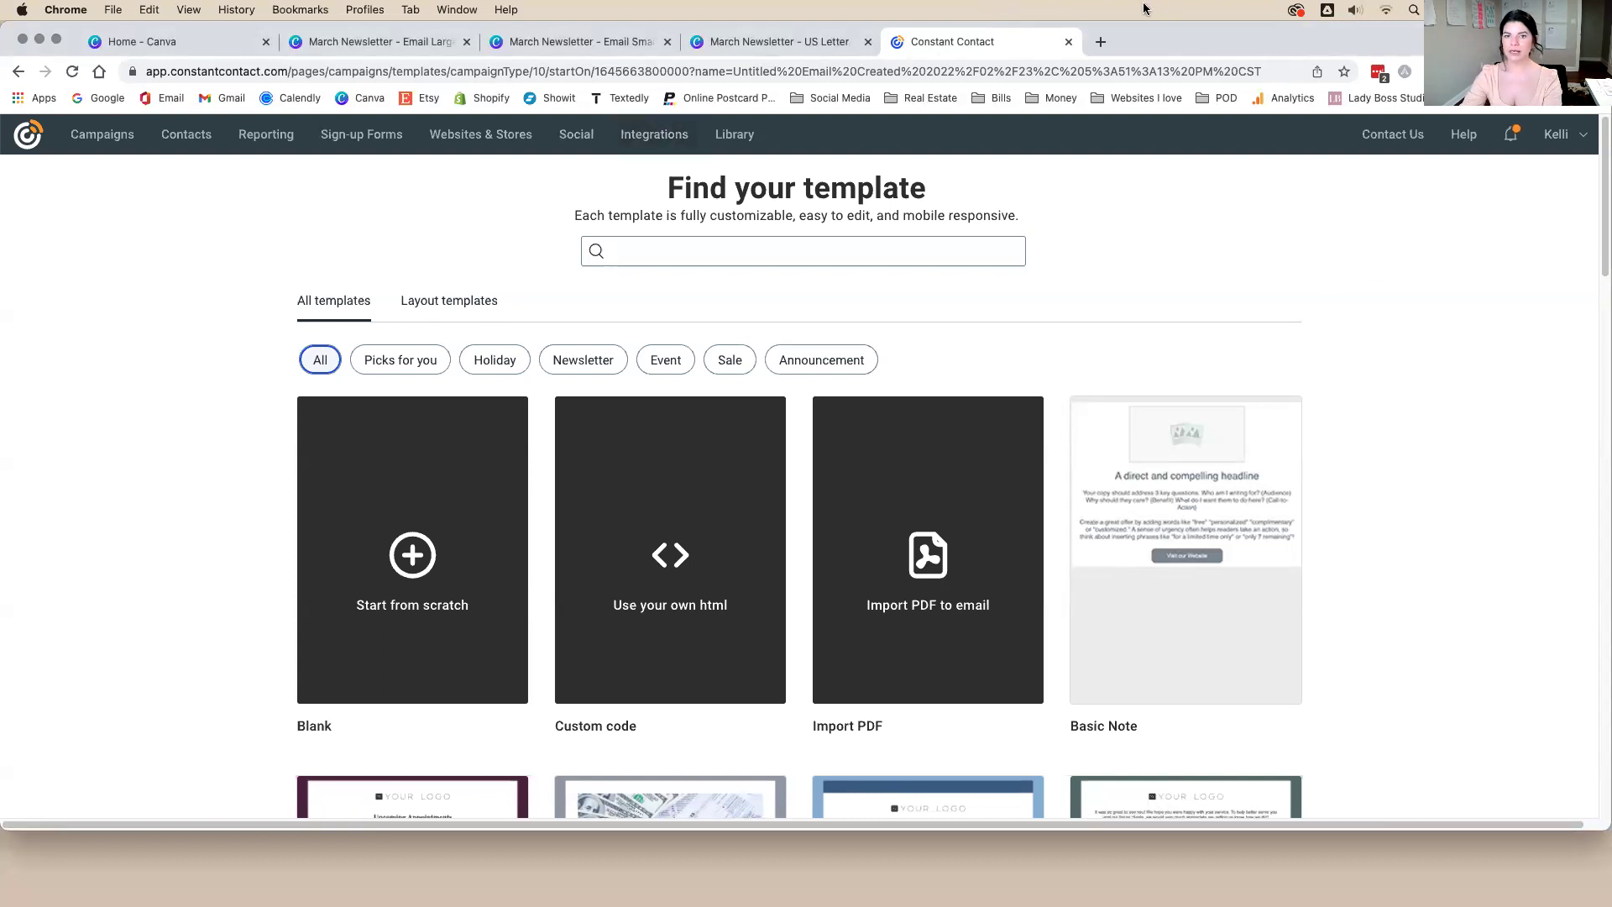
{"action": "left_click", "coordinate": [147, 41]}
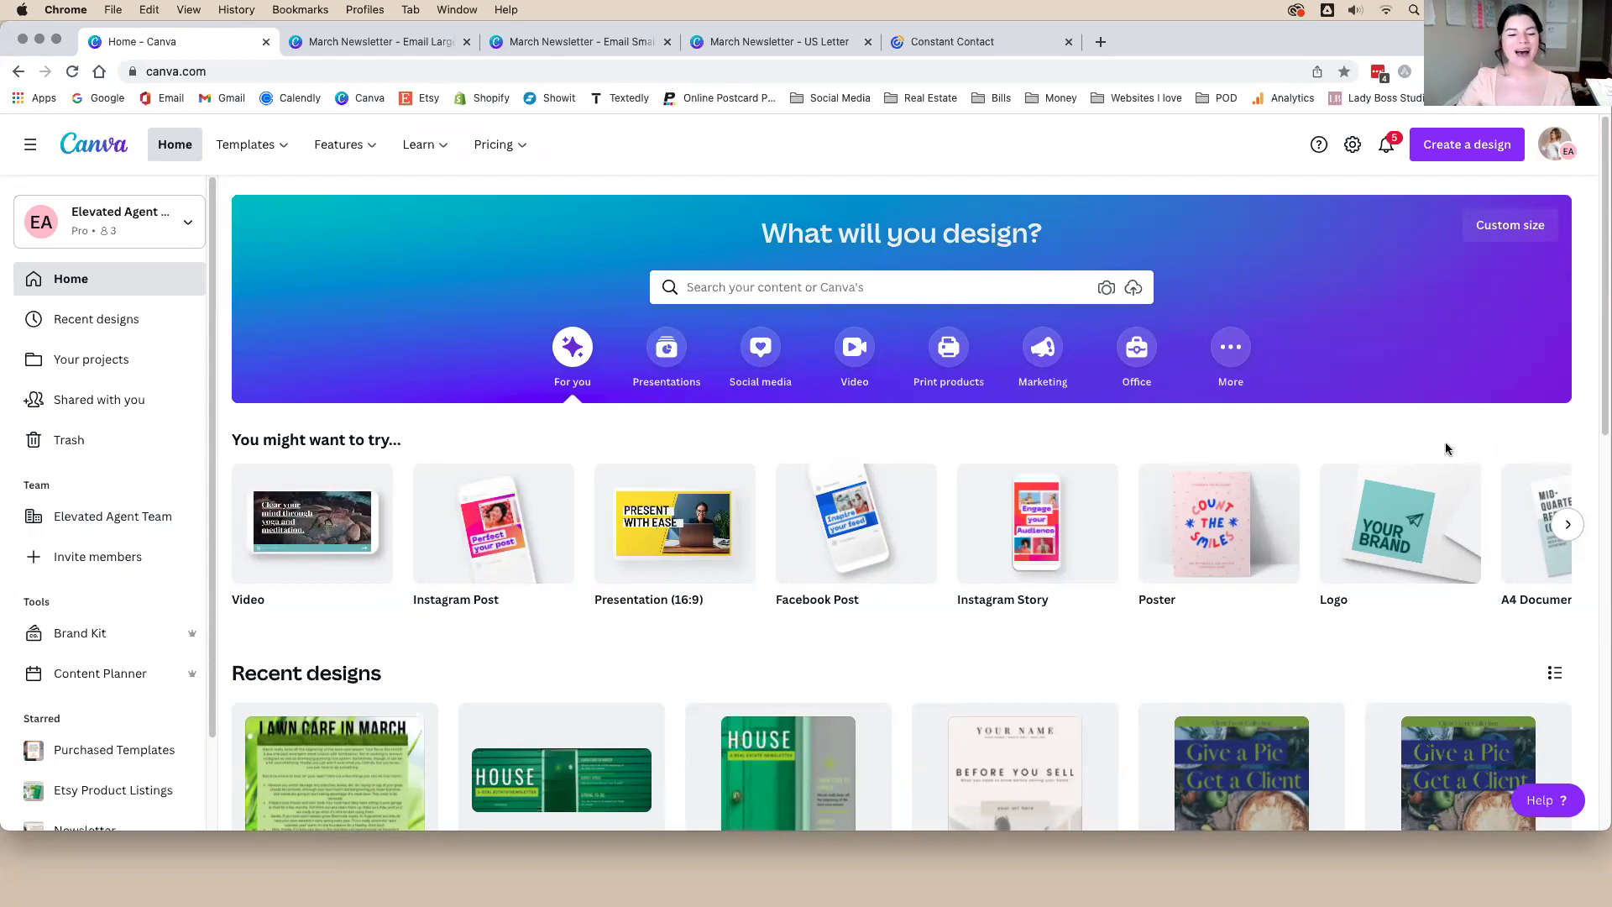
{"action": "scroll", "coordinate": [504, 554], "scroll_direction": "down", "scroll_amount": 3}
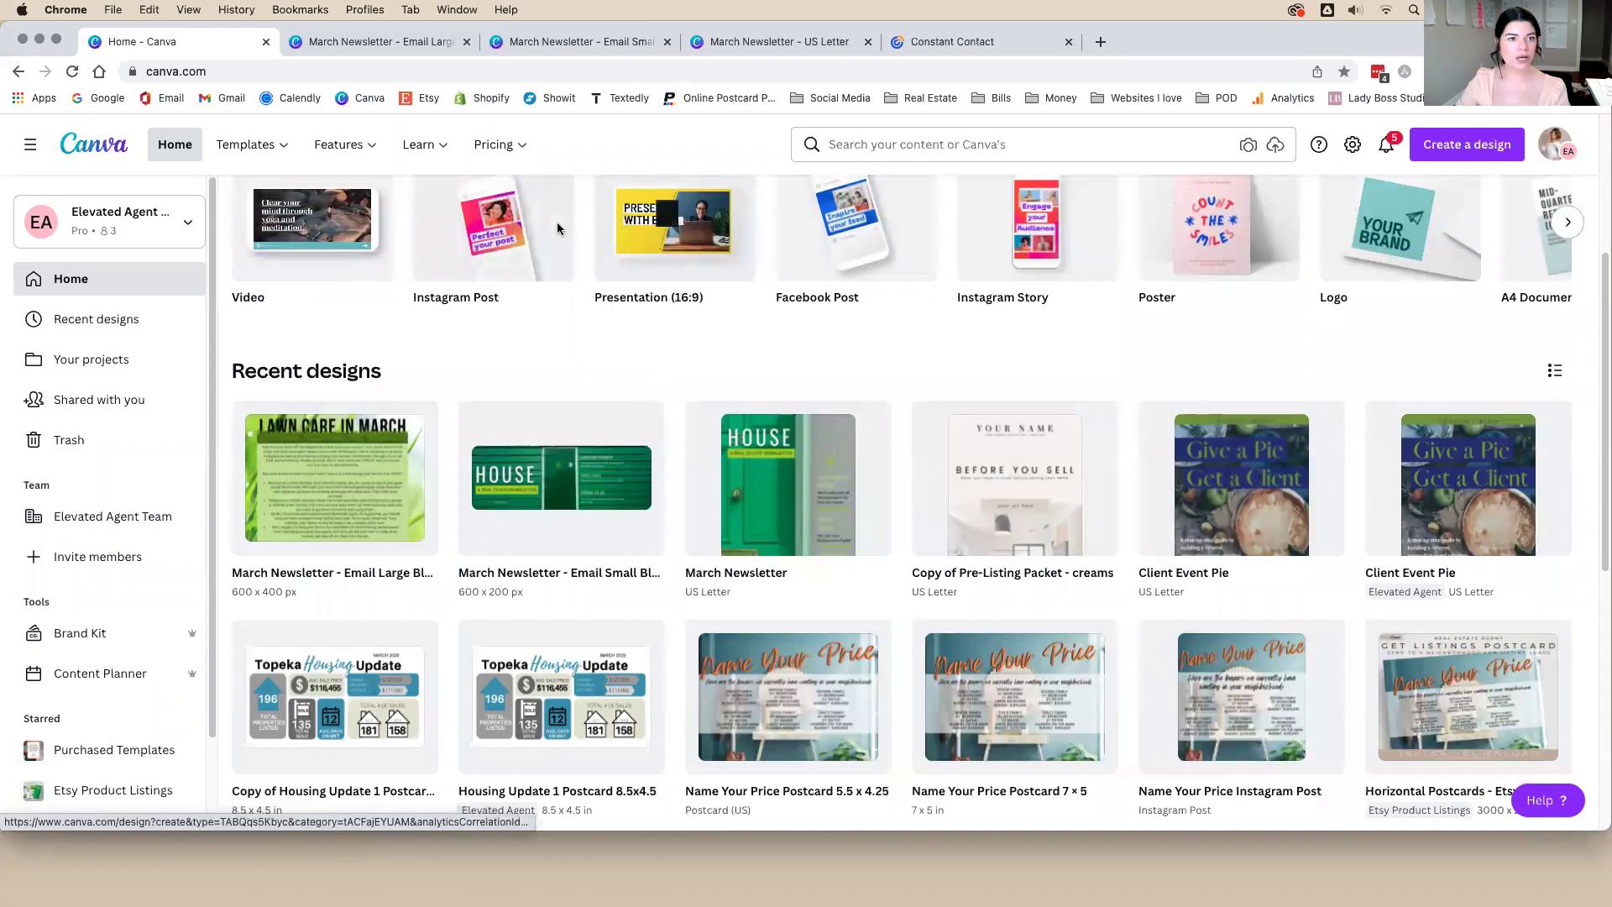
{"action": "left_click", "coordinate": [400, 42]}
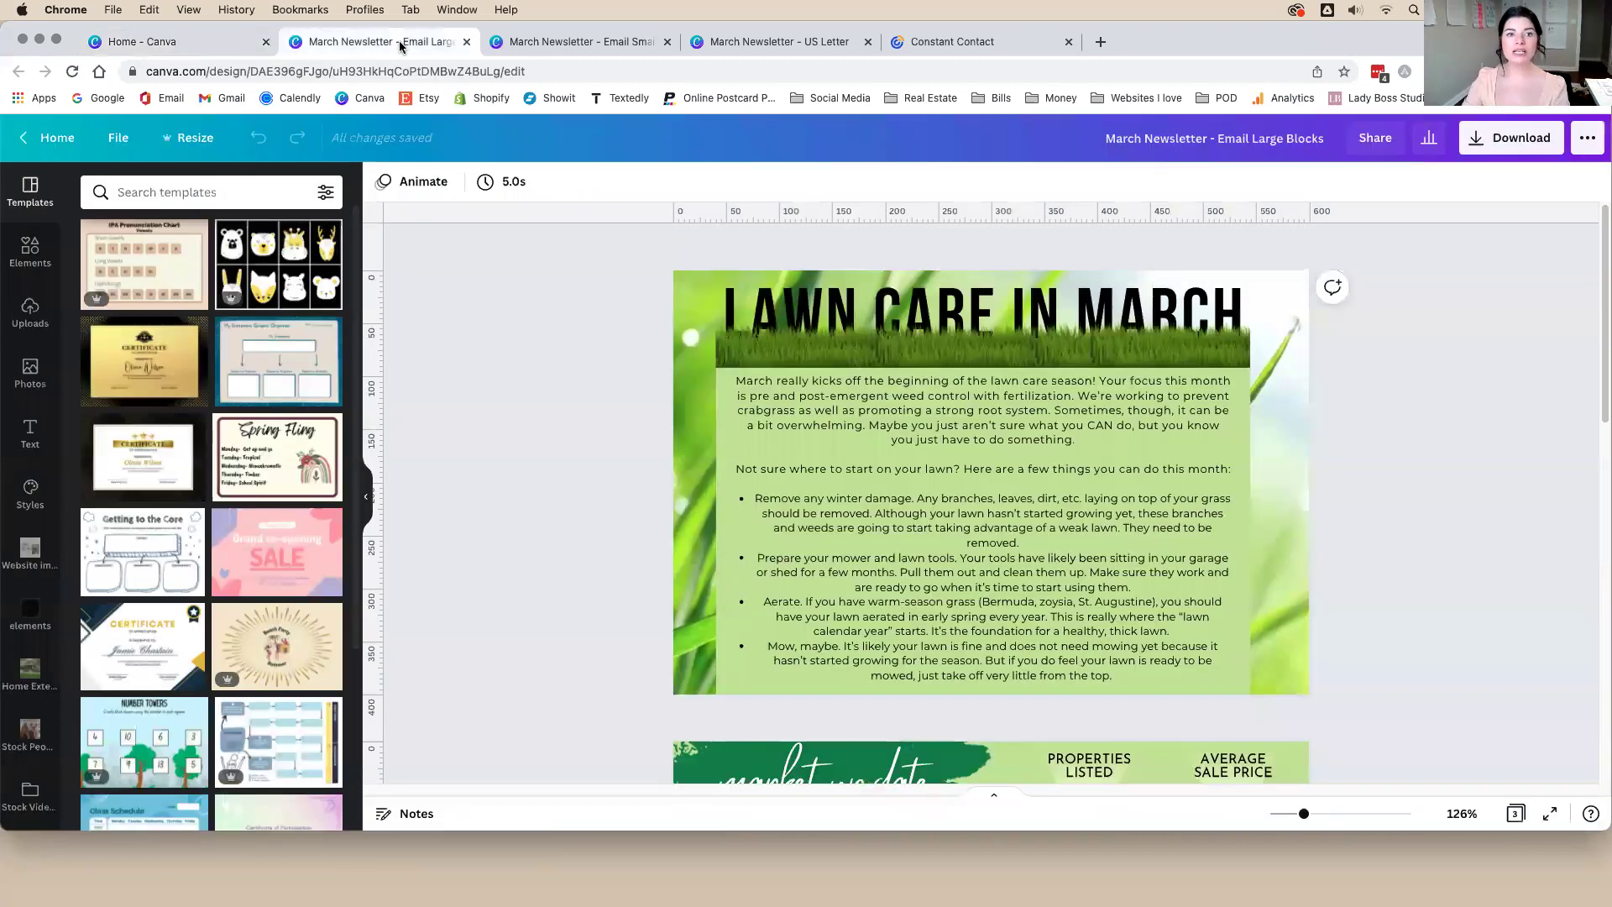
Open the US Letter March Newsletter and select the text and sidebar elements on its cover page
{"action": "left_click", "coordinate": [691, 43]}
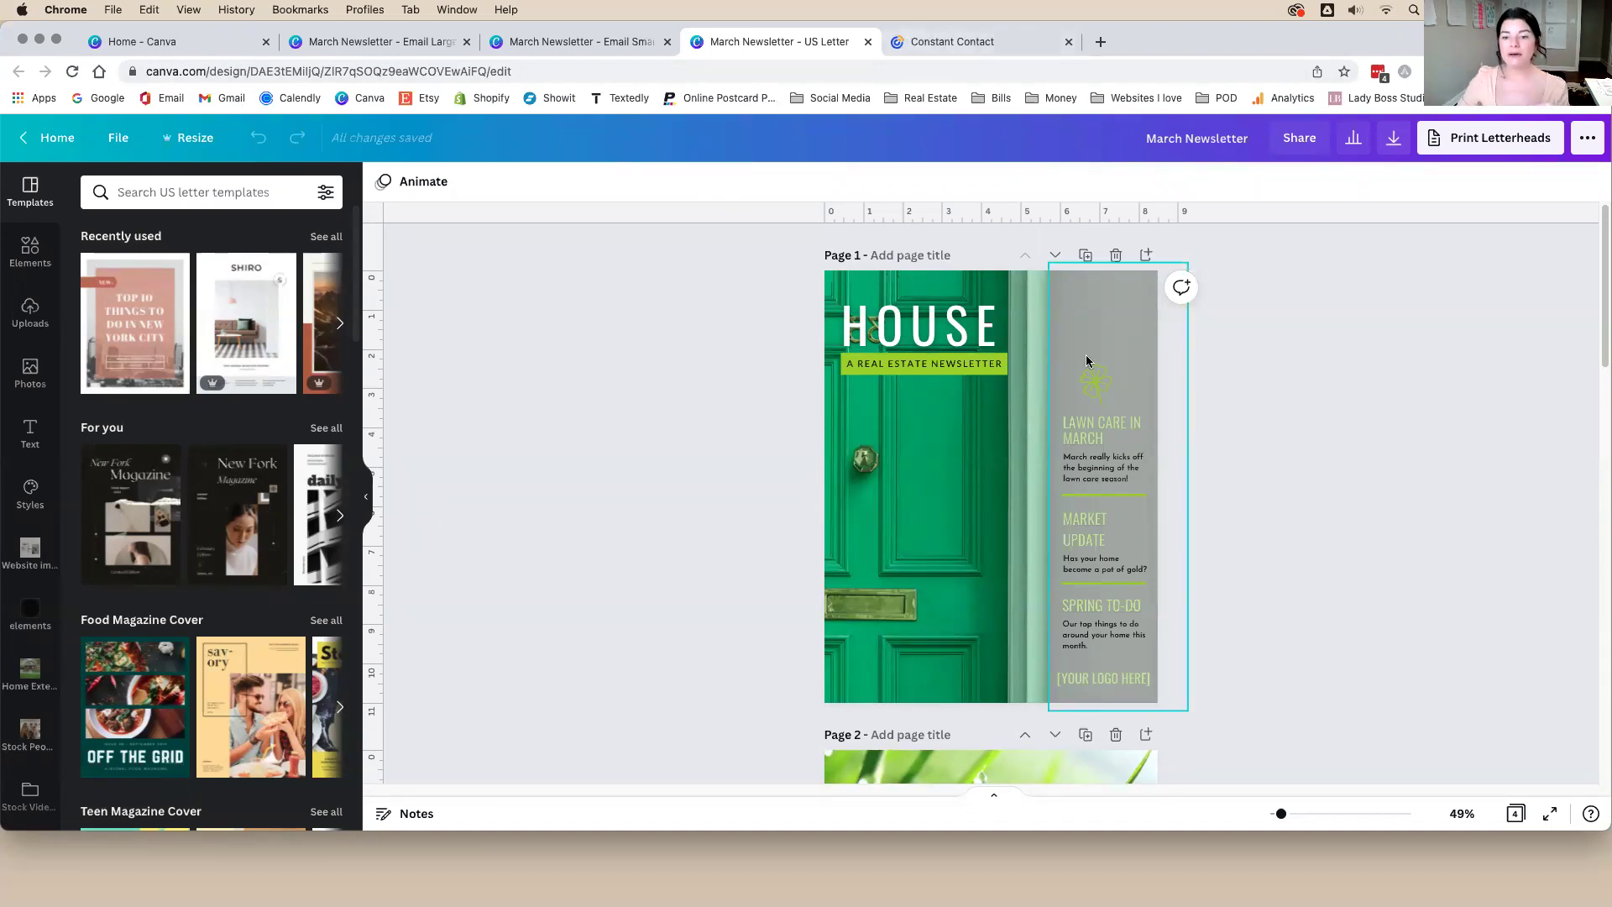
{"action": "double_click", "coordinate": [1001, 282]}
{"action": "left_click", "coordinate": [659, 363]}
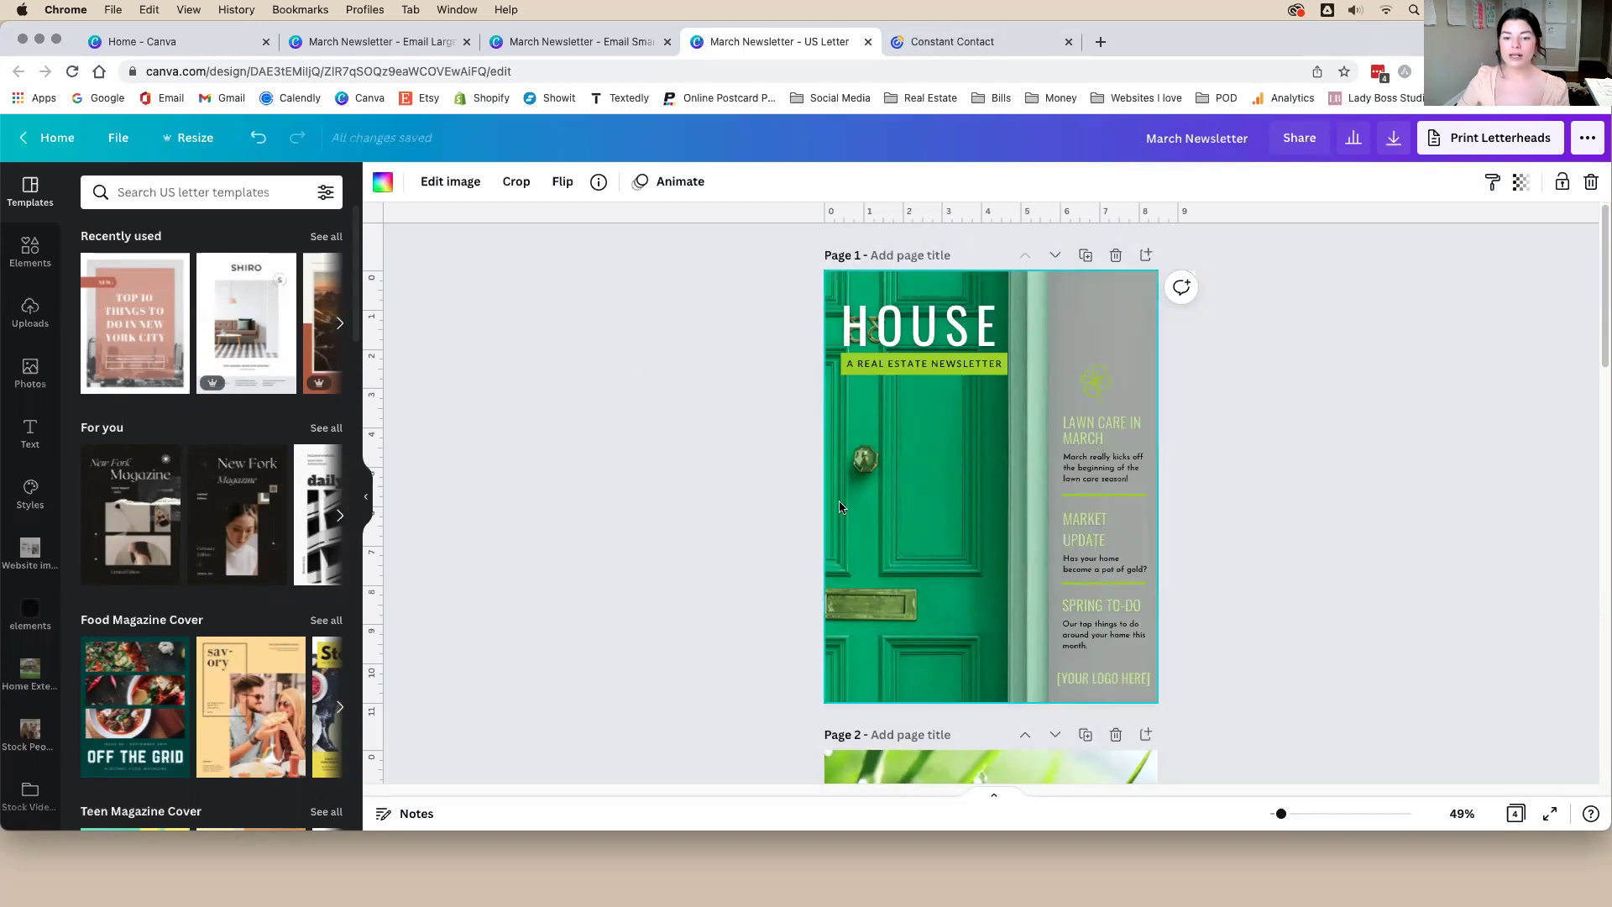
{"action": "left_click_drag", "start_coordinate": [795, 456], "coordinate": [1352, 777]}
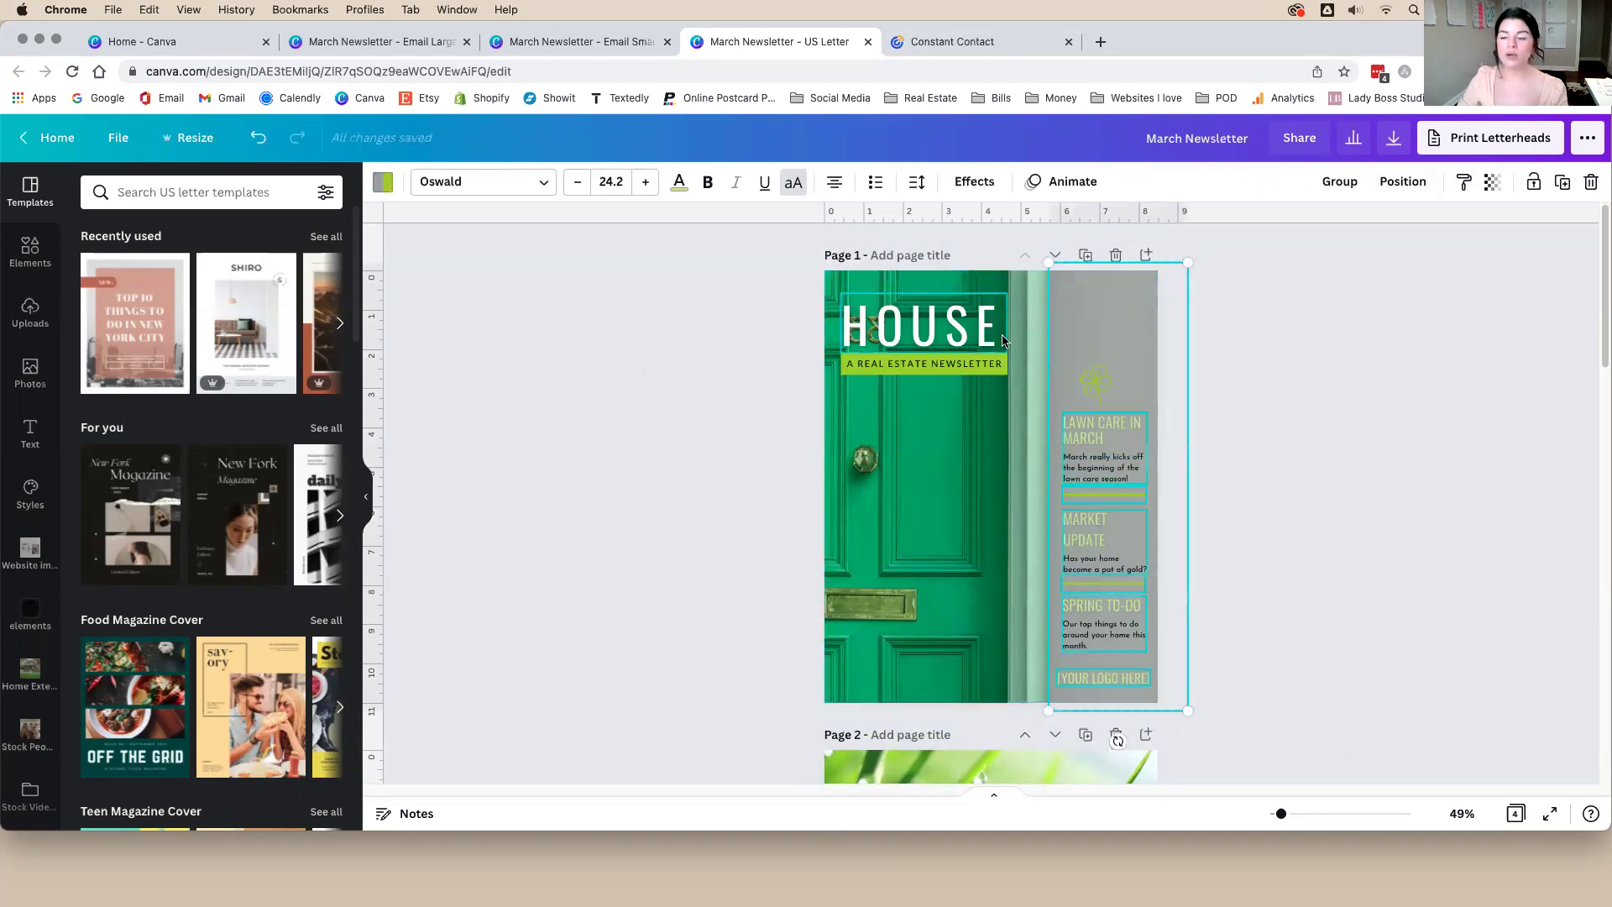
{"action": "left_click", "coordinate": [751, 490]}
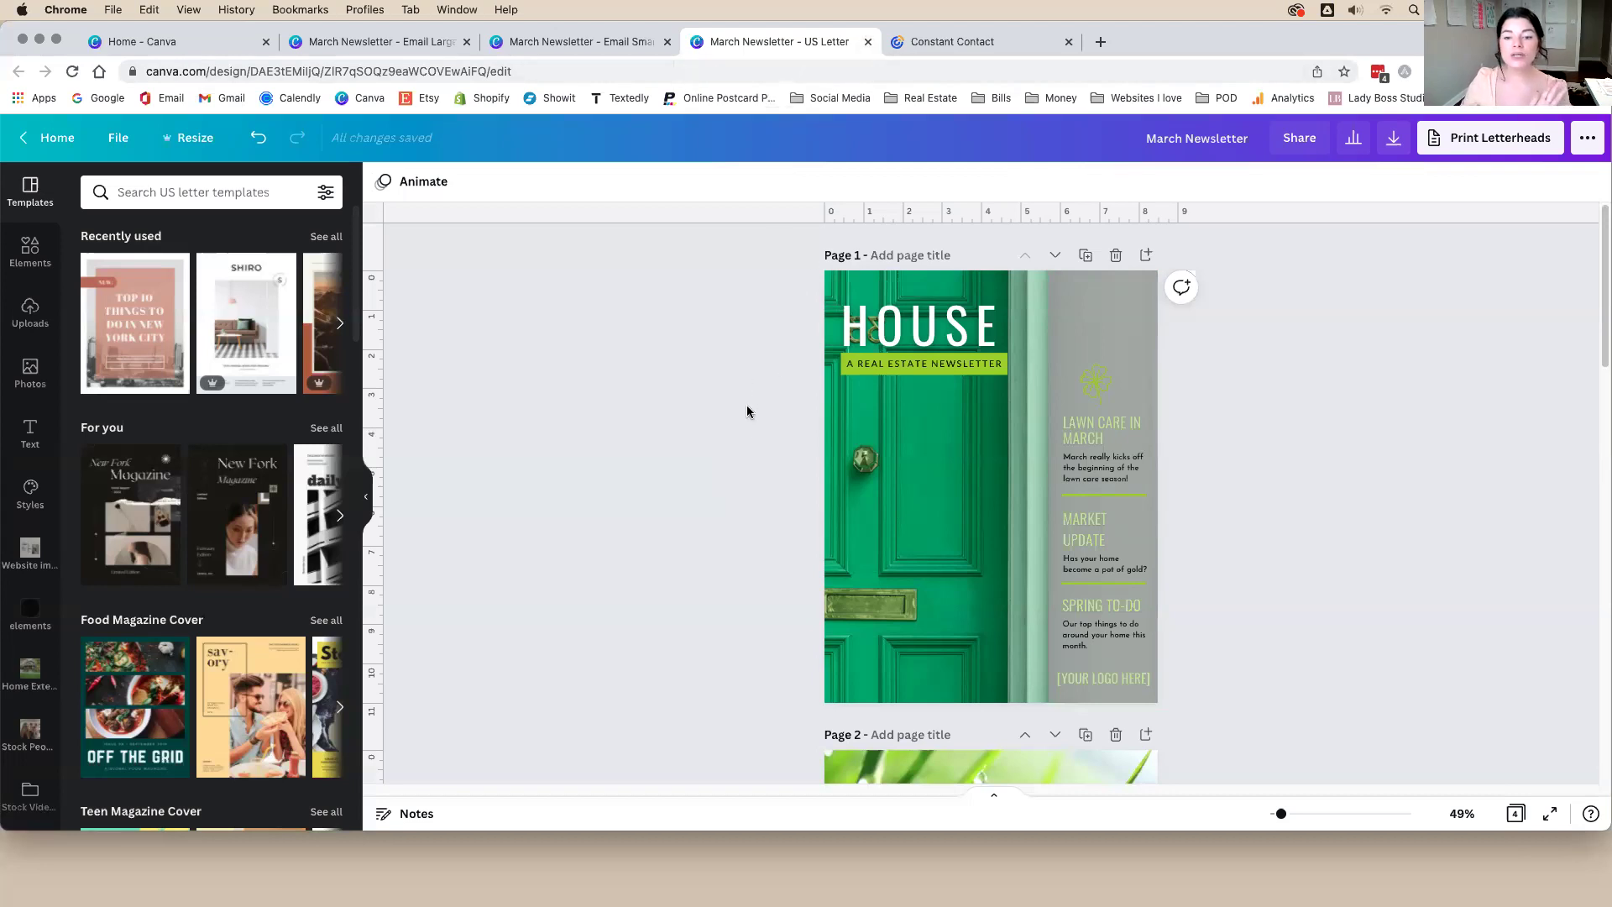
Review the remaining pages of the US Letter newsletter and return to its cover
{"action": "scroll", "coordinate": [759, 400], "scroll_direction": "down", "scroll_amount": 10}
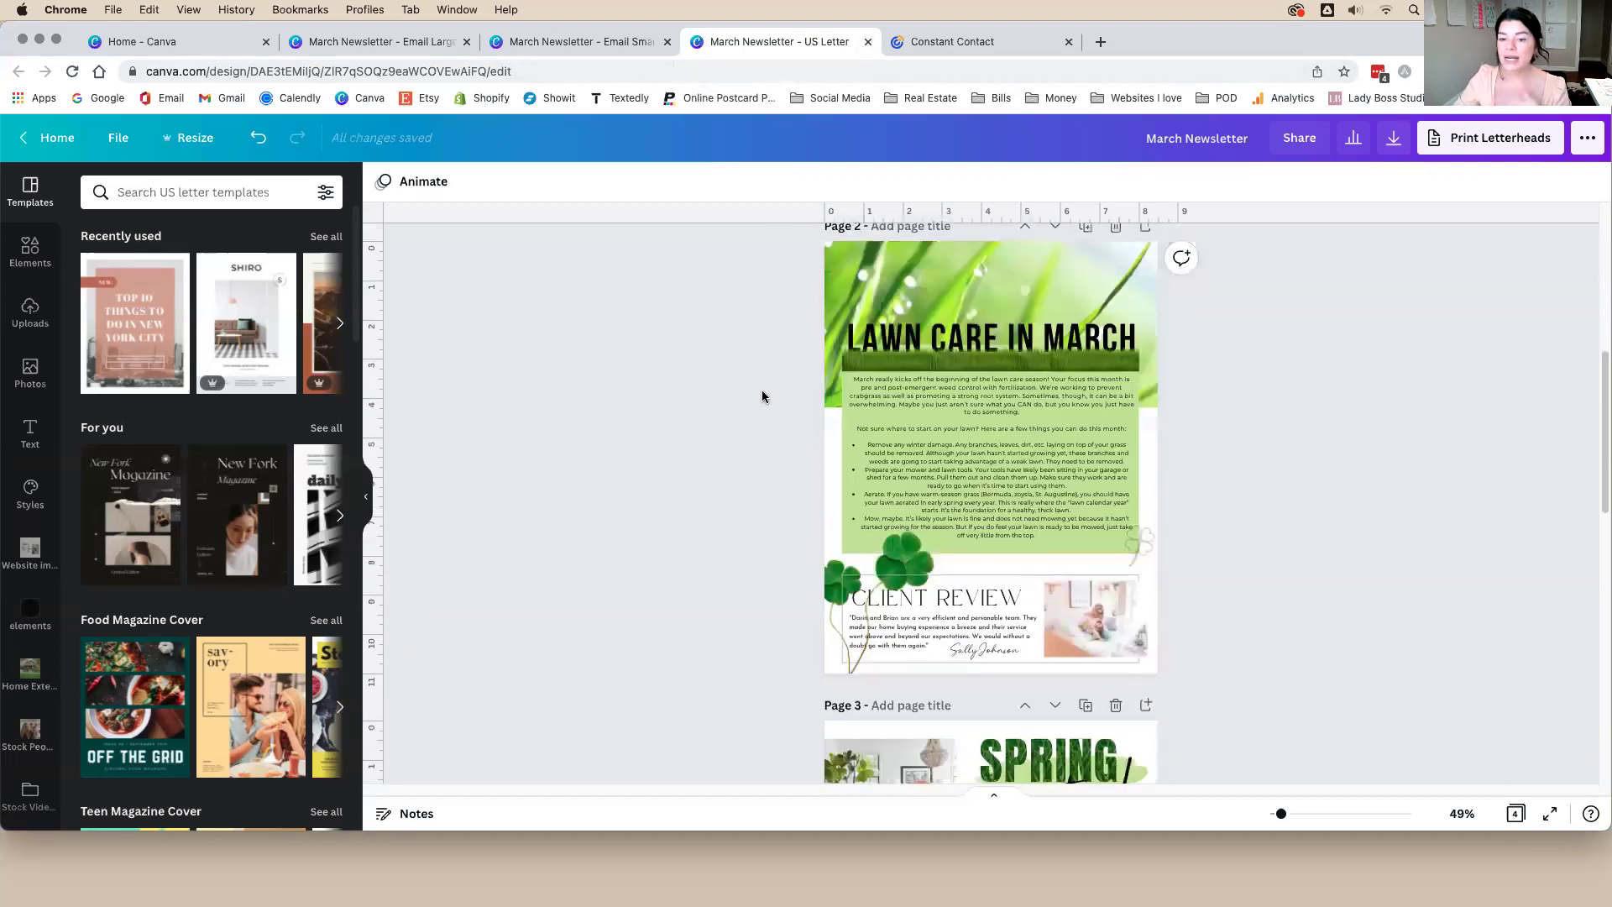
{"action": "scroll", "coordinate": [762, 396], "scroll_direction": "down", "scroll_amount": 4}
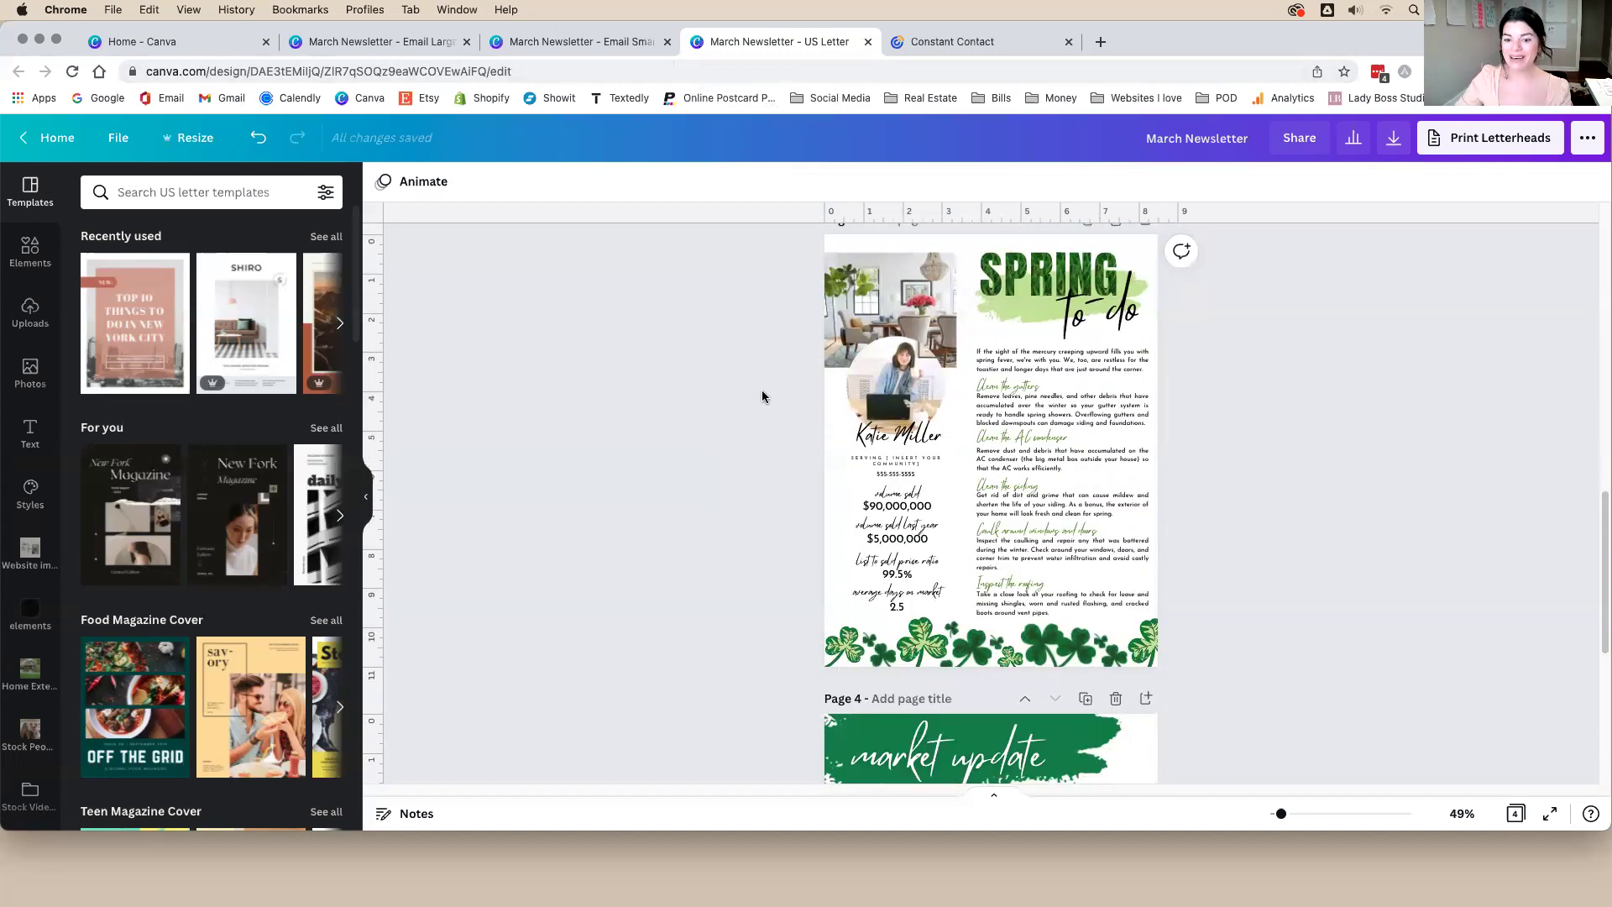
{"action": "scroll", "coordinate": [762, 389], "scroll_direction": "down", "scroll_amount": 5}
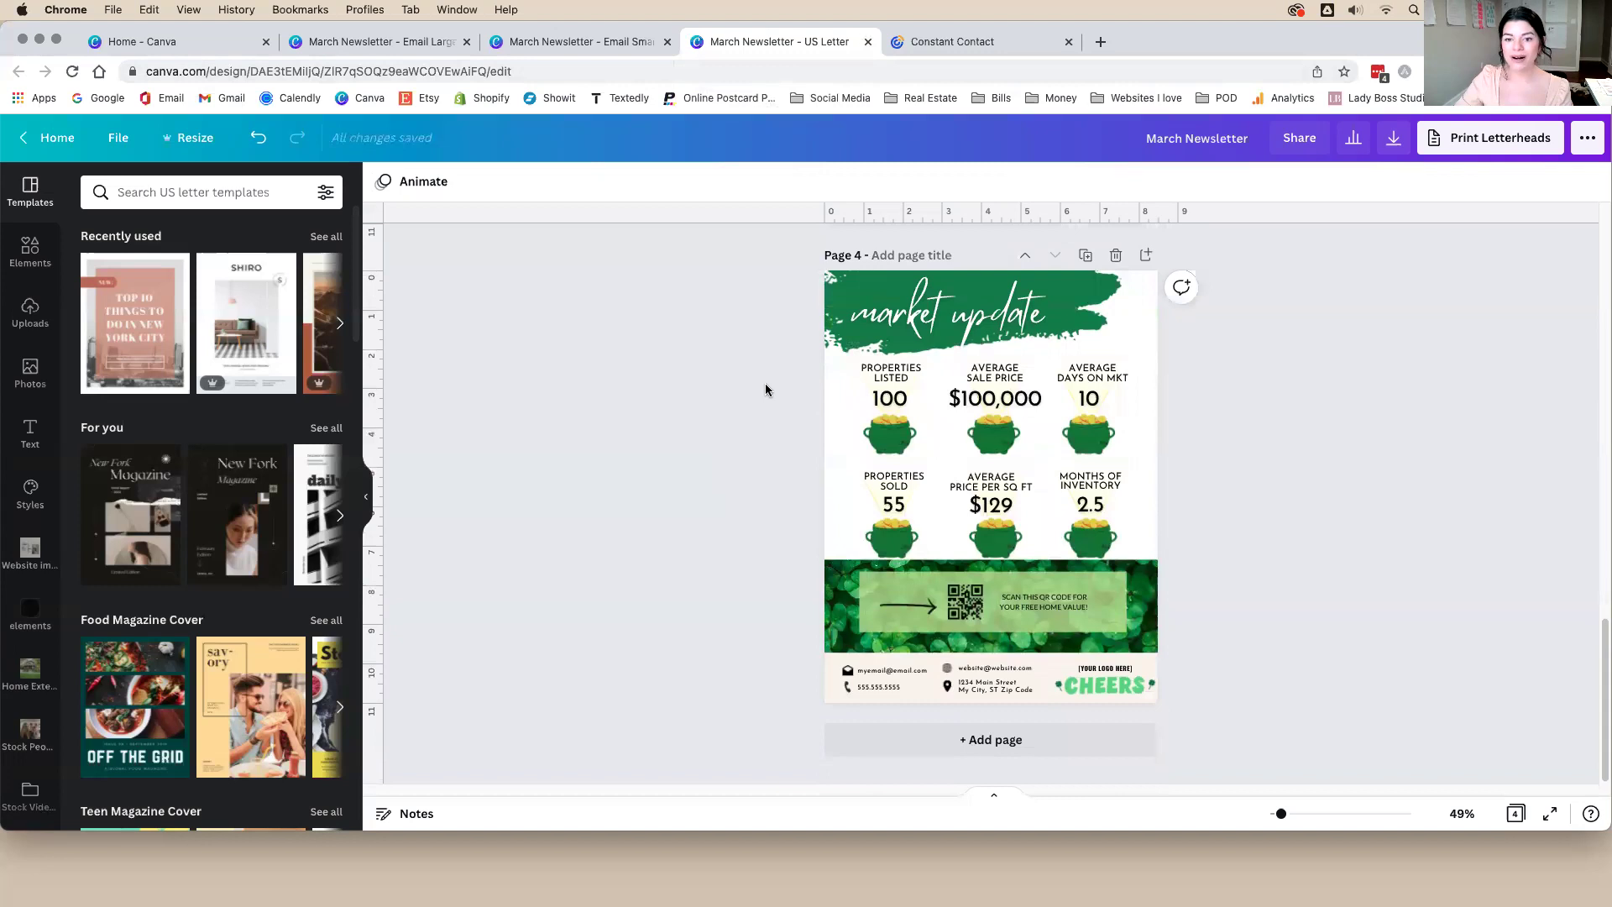
{"action": "scroll", "coordinate": [764, 386], "scroll_direction": "up", "scroll_amount": 15}
{"action": "scroll", "coordinate": [763, 389], "scroll_direction": "up", "scroll_amount": 3}
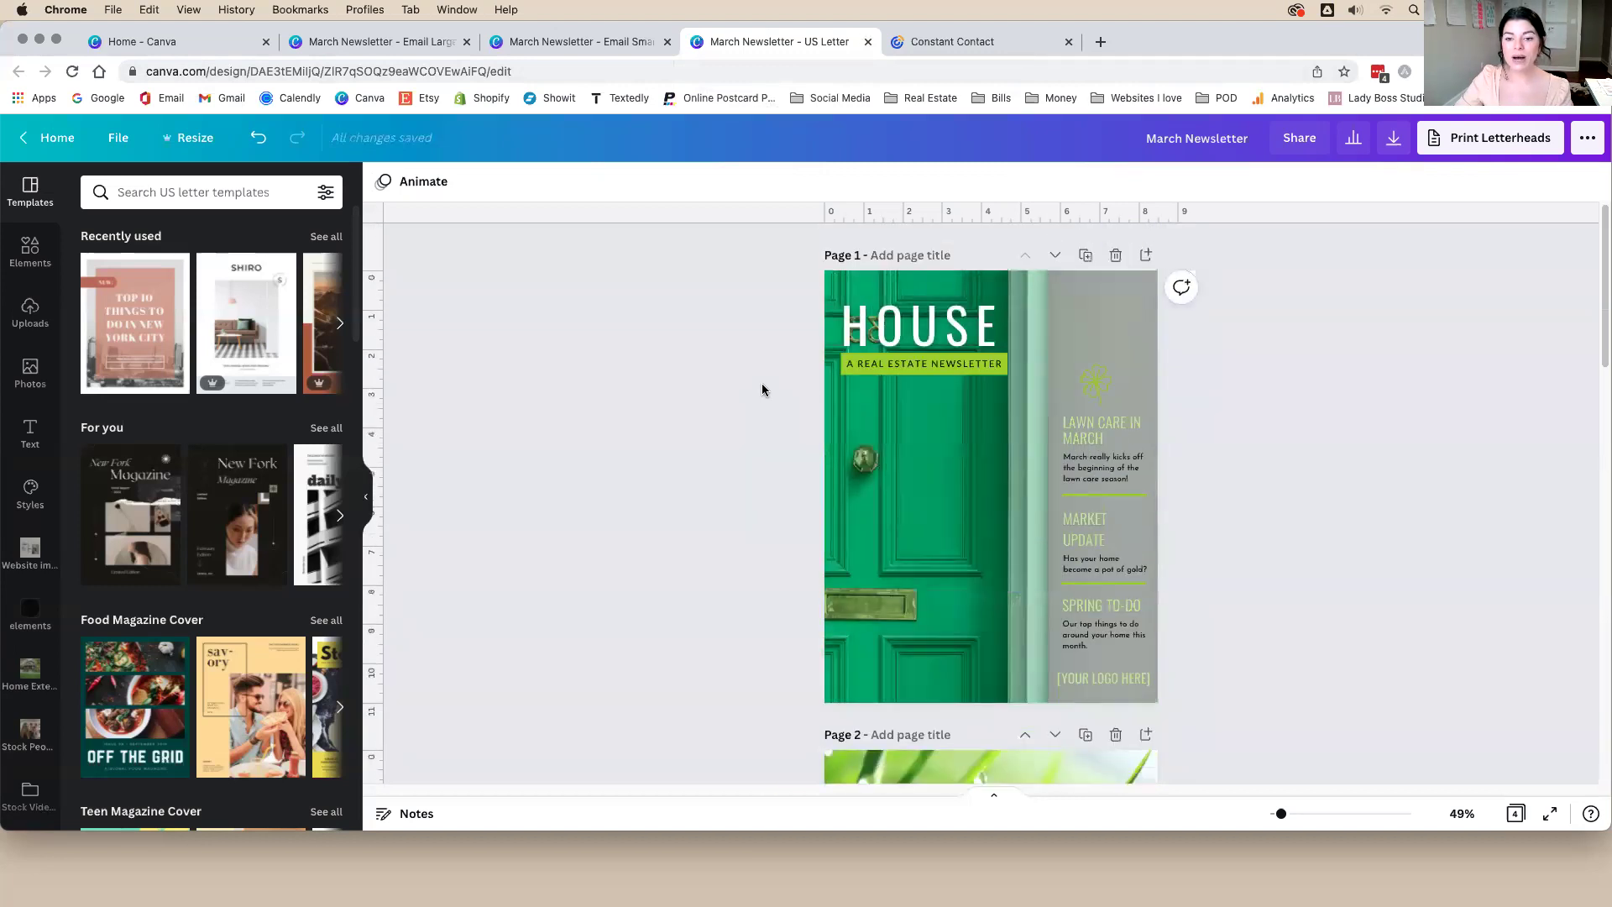
Close the US Letter newsletter and review all pages of the March Newsletter Email Small Blocks design
{"action": "left_click", "coordinate": [868, 42]}
{"action": "left_click", "coordinate": [579, 42]}
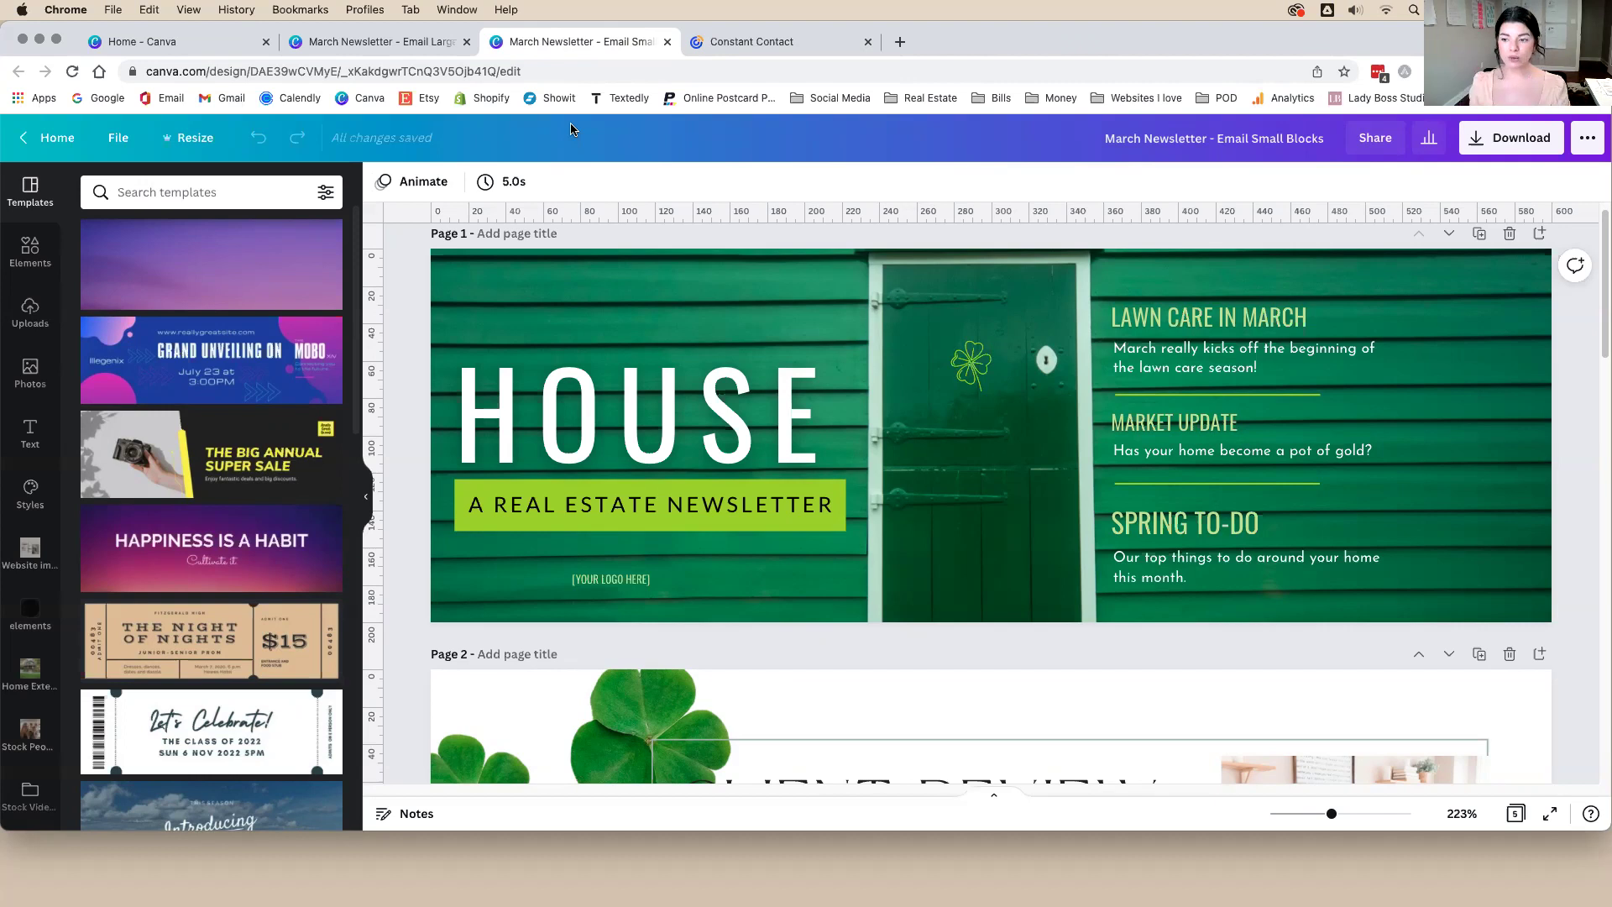
{"action": "scroll", "coordinate": [653, 568], "scroll_direction": "down", "scroll_amount": 5}
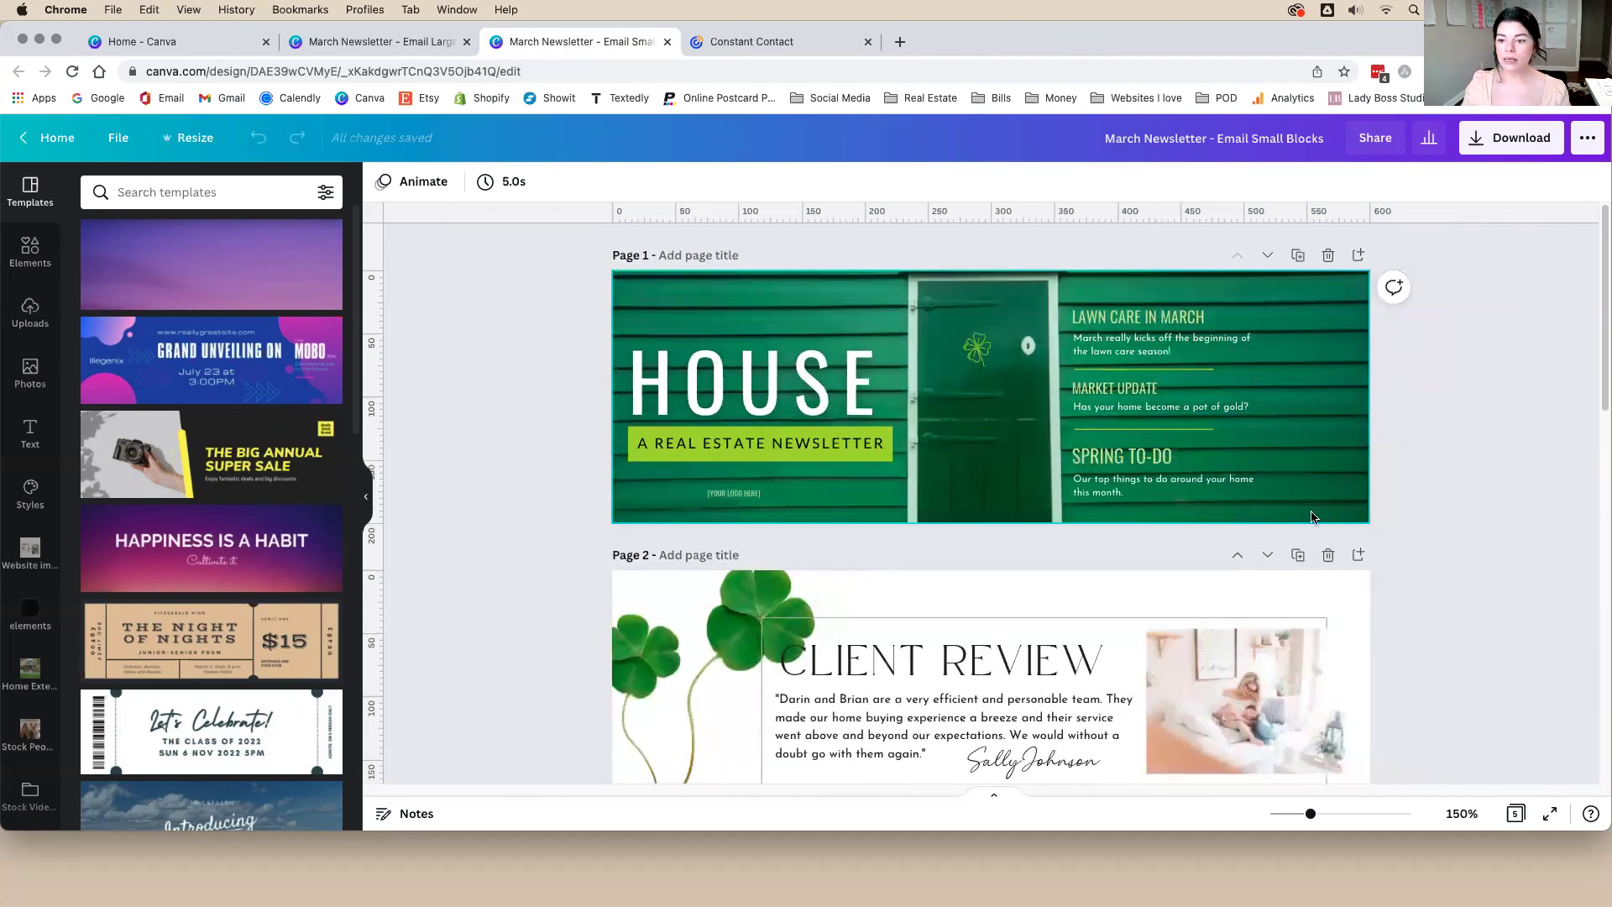
{"action": "scroll", "coordinate": [1326, 395], "scroll_direction": "down", "scroll_amount": 6}
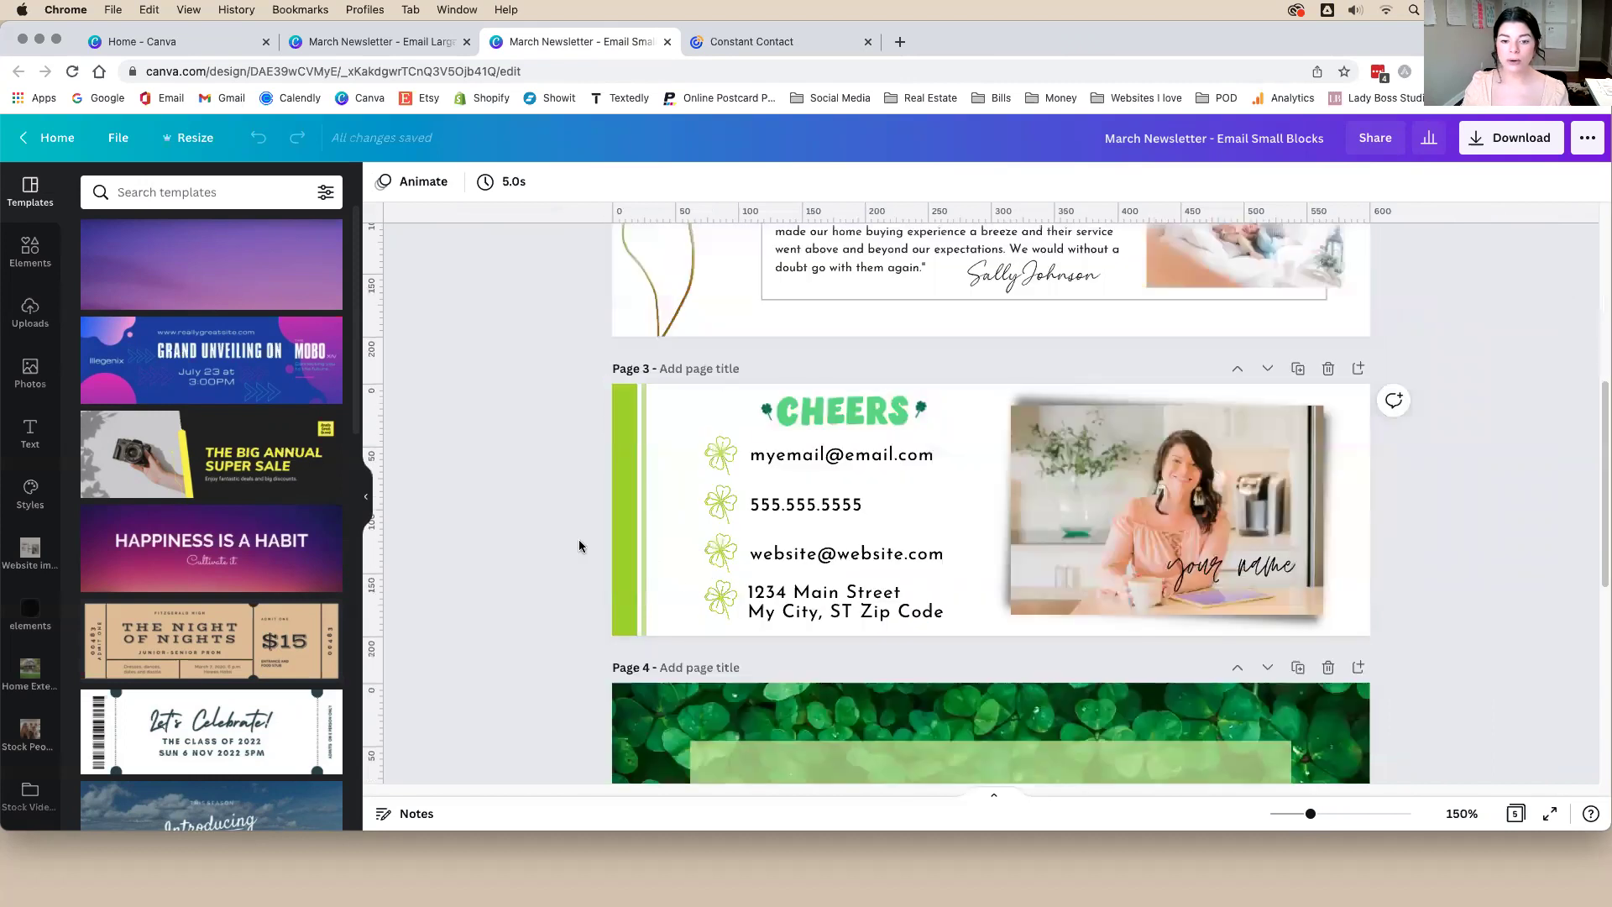
{"action": "scroll", "coordinate": [787, 563], "scroll_direction": "down", "scroll_amount": 5}
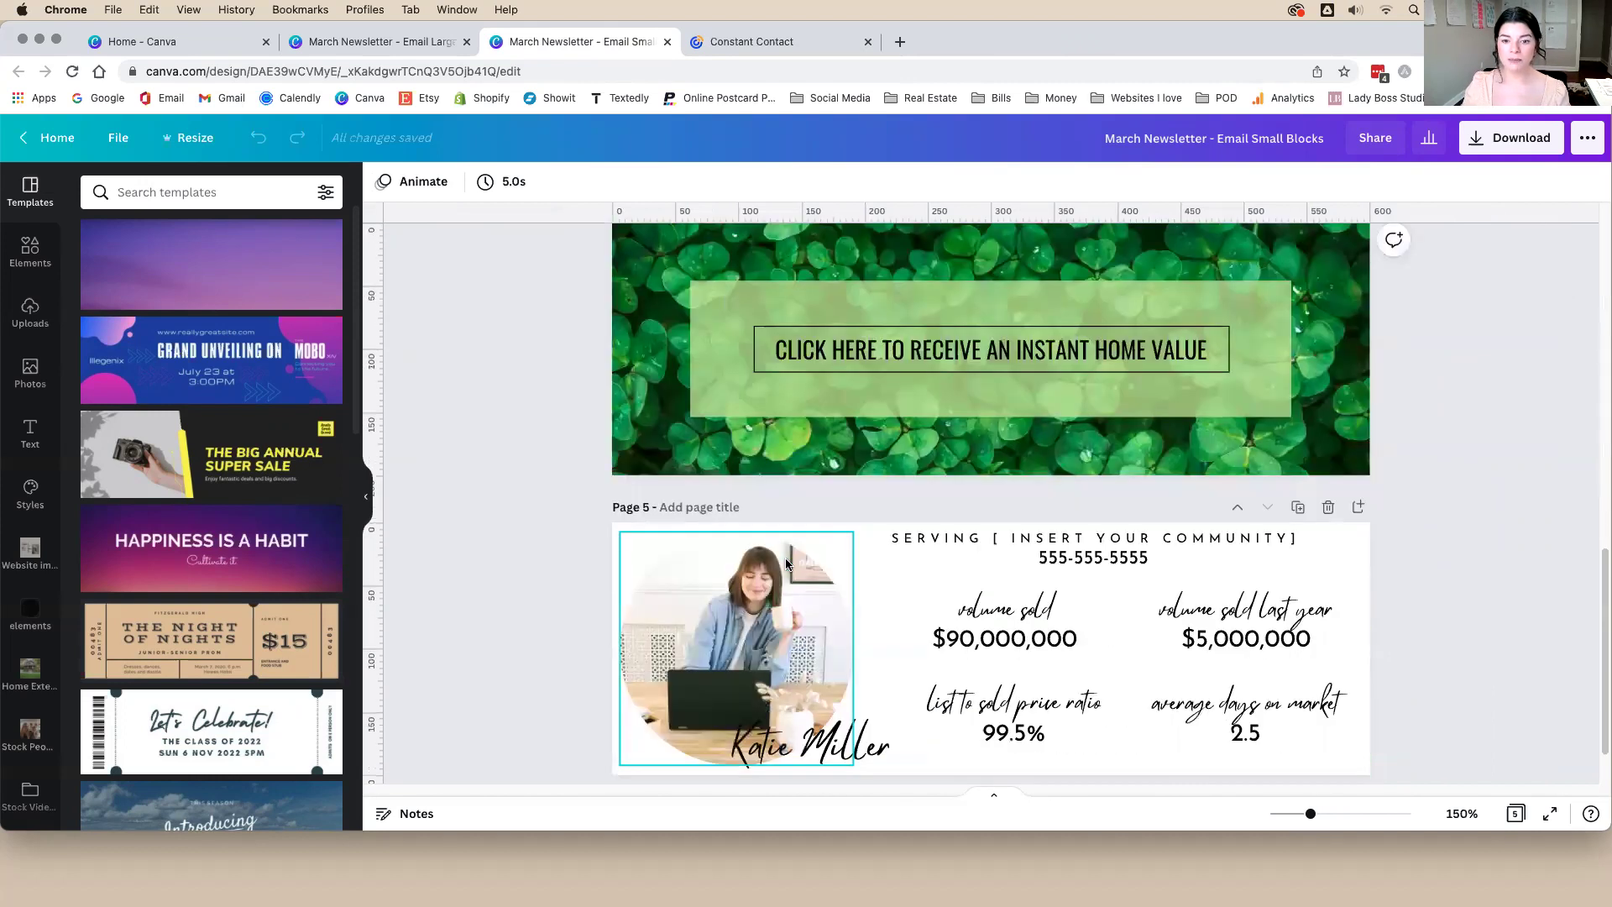
{"action": "scroll", "coordinate": [787, 563], "scroll_direction": "down", "scroll_amount": 1}
{"action": "scroll", "coordinate": [932, 660], "scroll_direction": "up", "scroll_amount": 1}
{"action": "scroll", "coordinate": [932, 661], "scroll_direction": "up", "scroll_amount": 15}
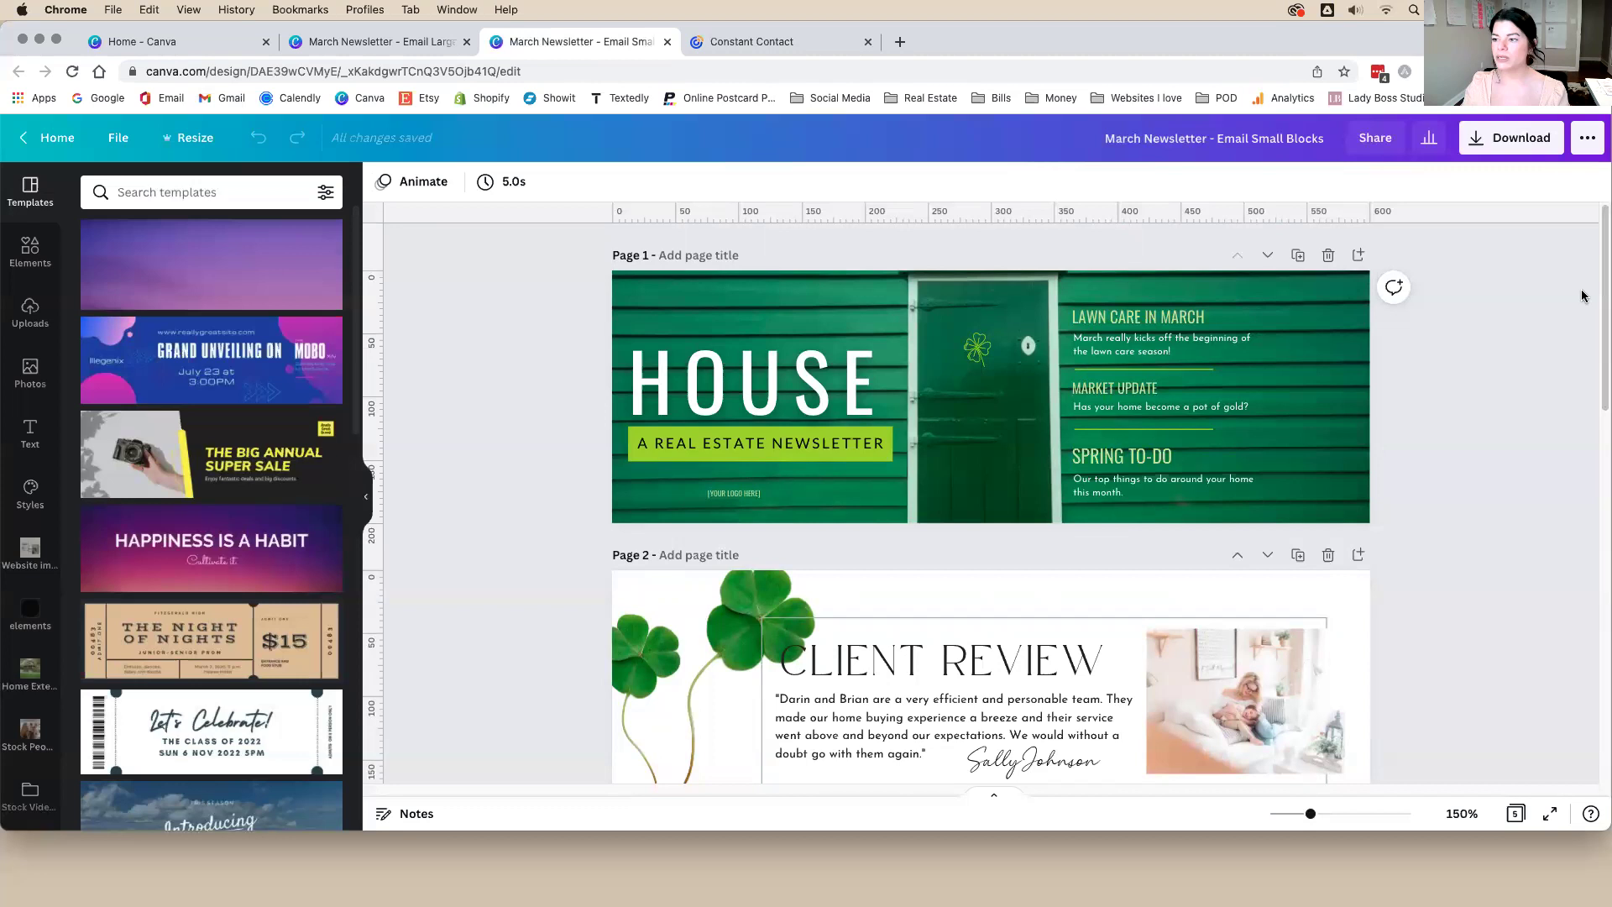
Open the download options for the Email Small Blocks design and show its page selection
{"action": "left_click", "coordinate": [1474, 147]}
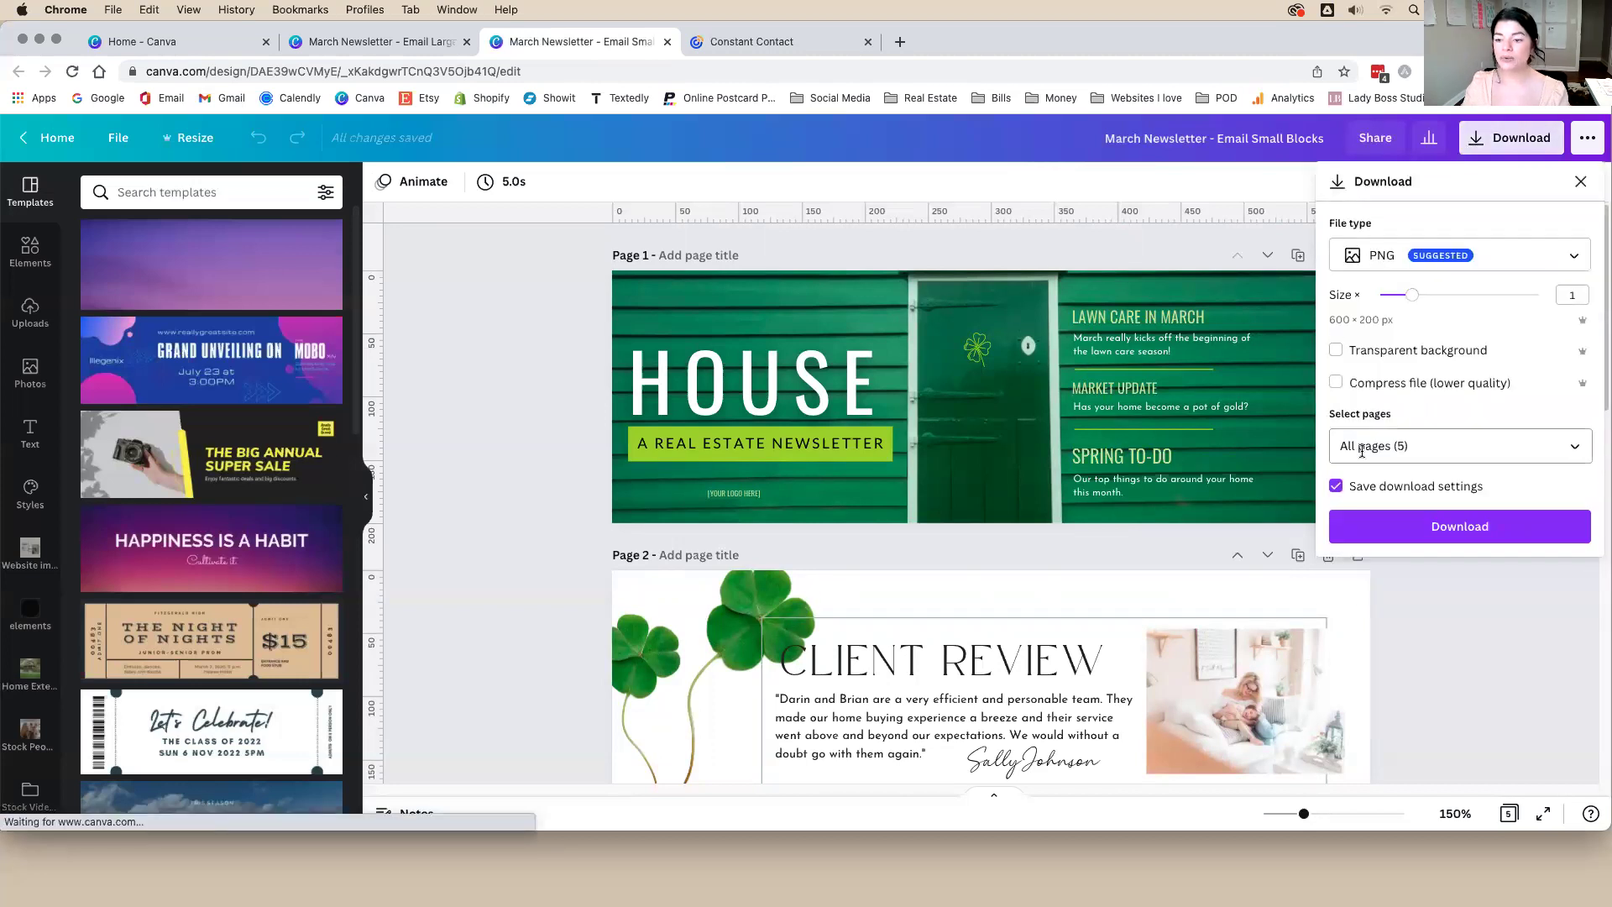
{"action": "left_click", "coordinate": [1554, 446]}
{"action": "left_click", "coordinate": [1581, 445]}
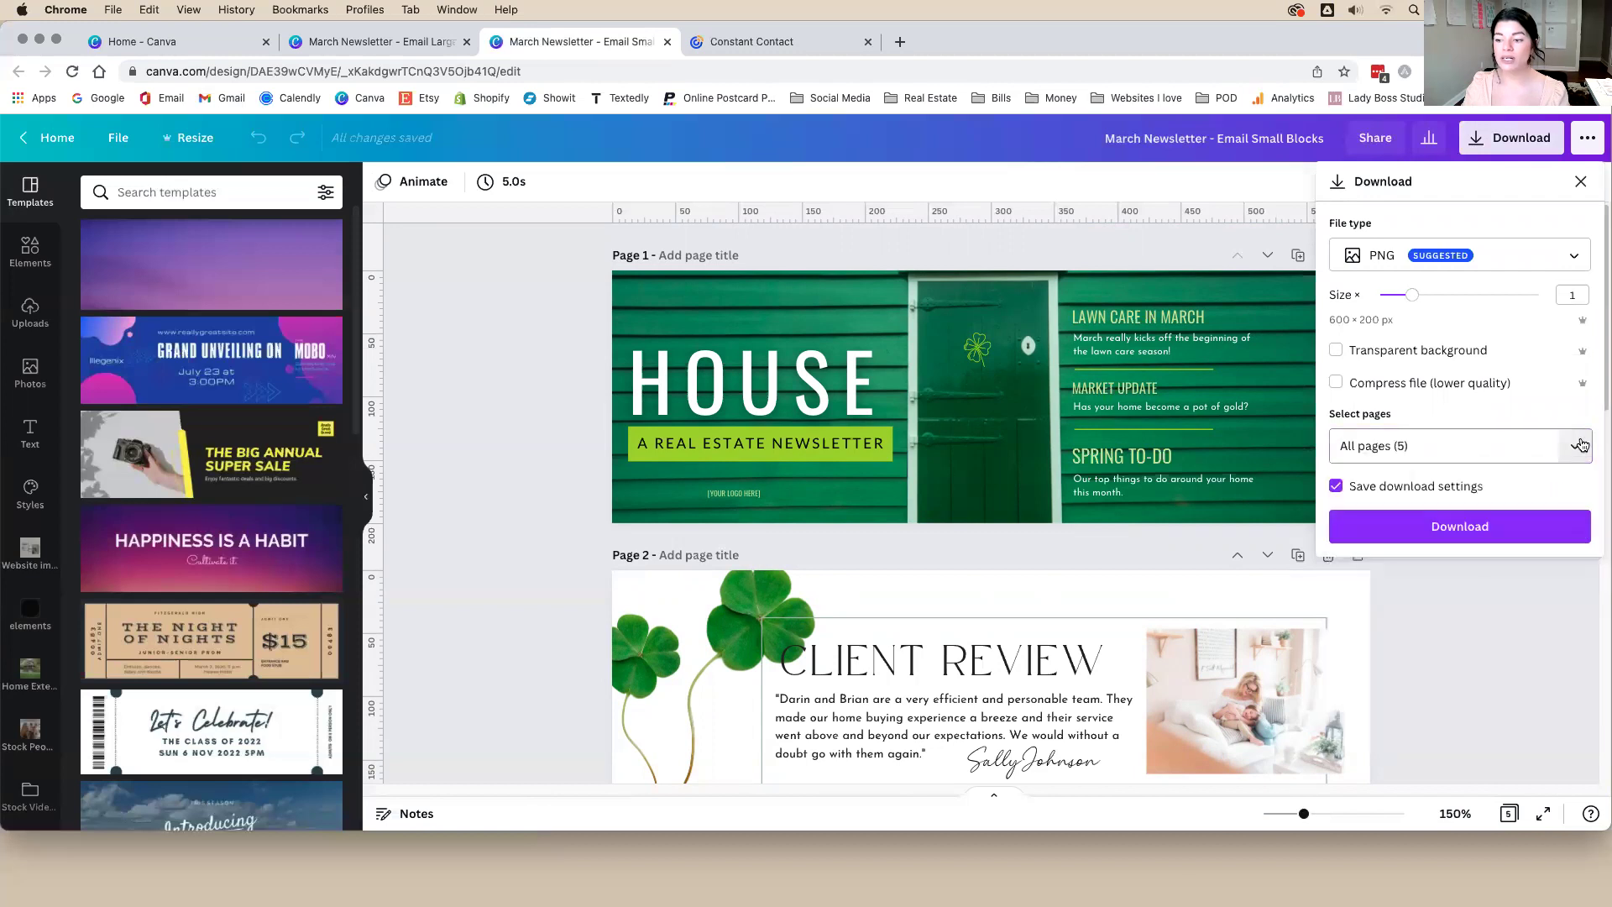
{"action": "left_click", "coordinate": [1577, 447]}
Clear the all-pages selection and limit the download to page 2 only
{"action": "scroll", "coordinate": [1583, 503], "scroll_direction": "down", "scroll_amount": 2}
{"action": "scroll", "coordinate": [1570, 495], "scroll_direction": "up", "scroll_amount": 2}
{"action": "left_click", "coordinate": [1559, 489]}
{"action": "left_click", "coordinate": [1344, 498]}
{"action": "left_click", "coordinate": [1559, 489]}
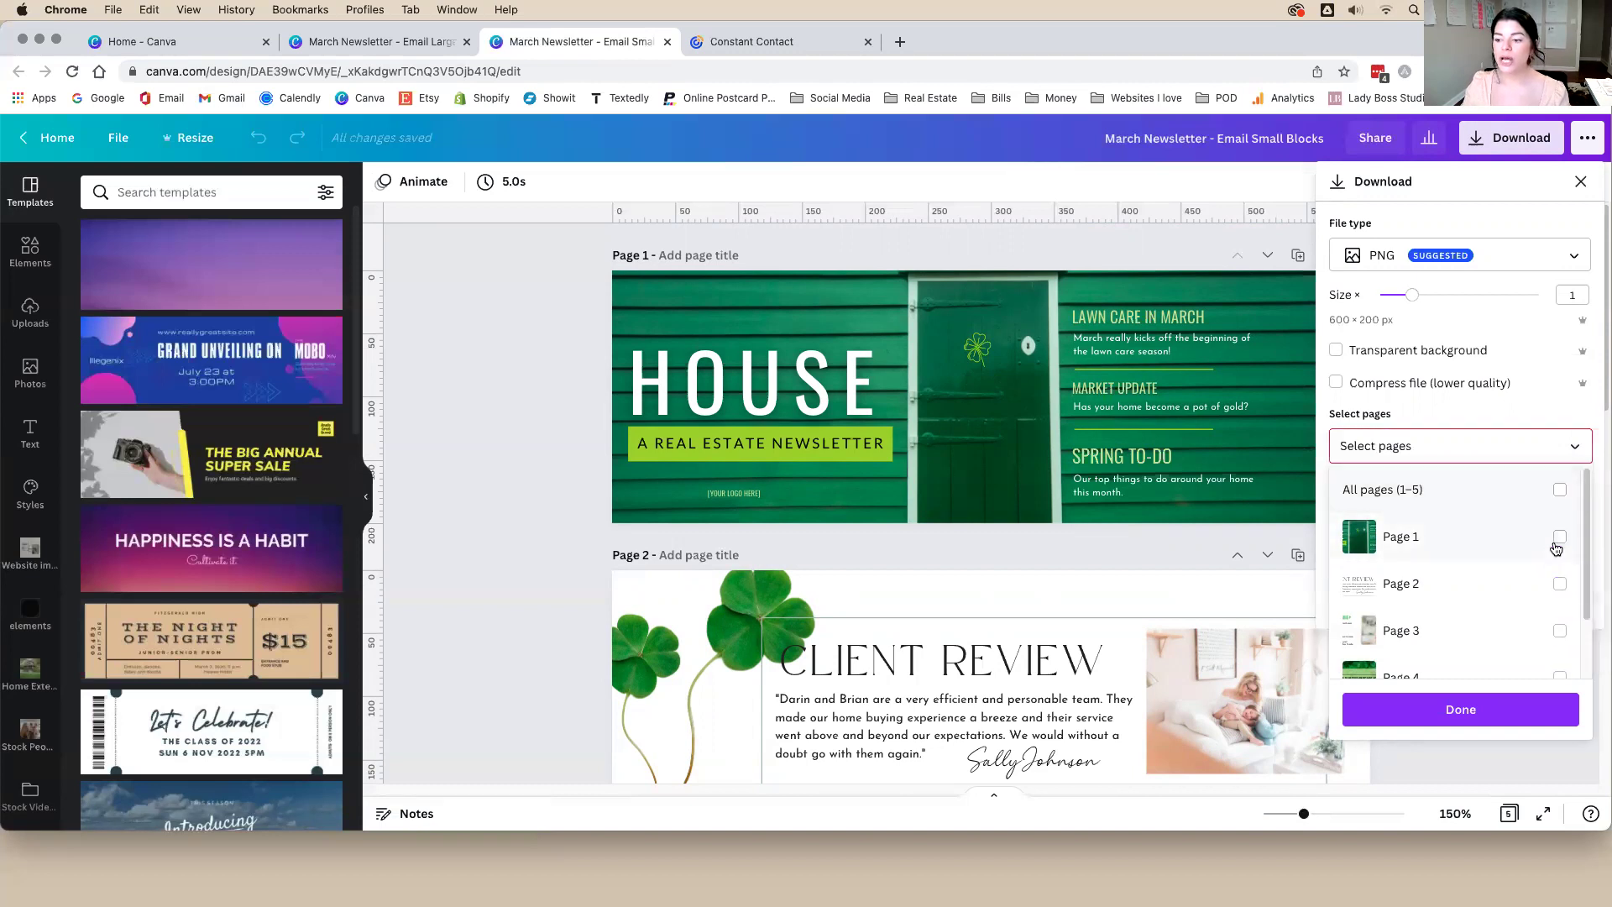
{"action": "left_click", "coordinate": [1559, 537]}
{"action": "left_click", "coordinate": [1559, 583]}
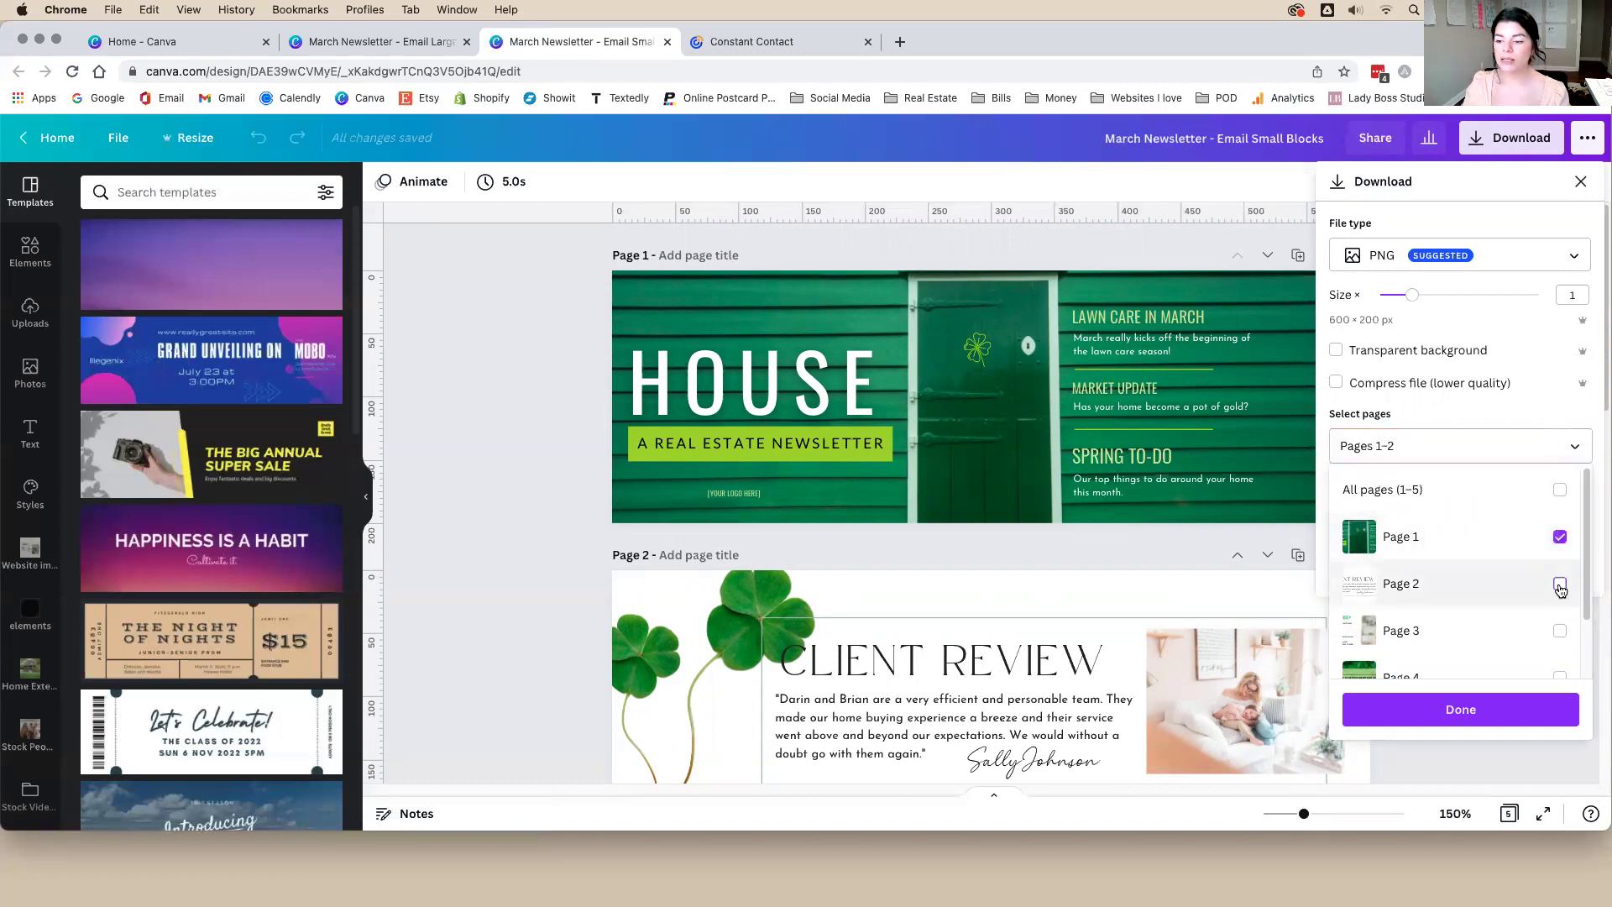
{"action": "left_click", "coordinate": [1558, 629]}
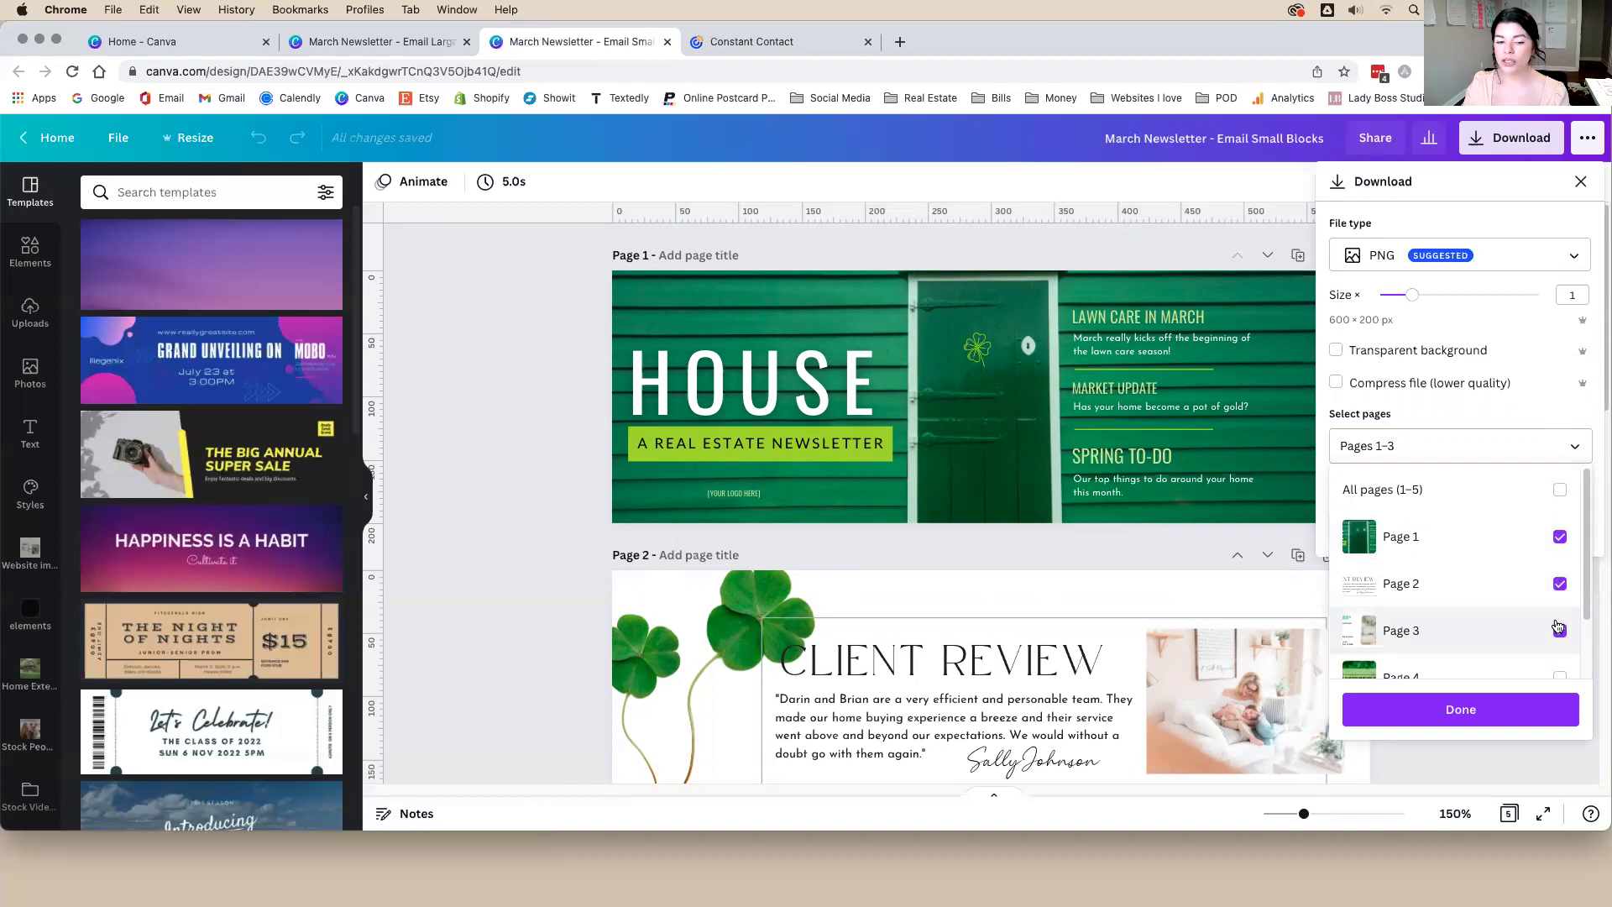
{"action": "left_click", "coordinate": [1558, 628]}
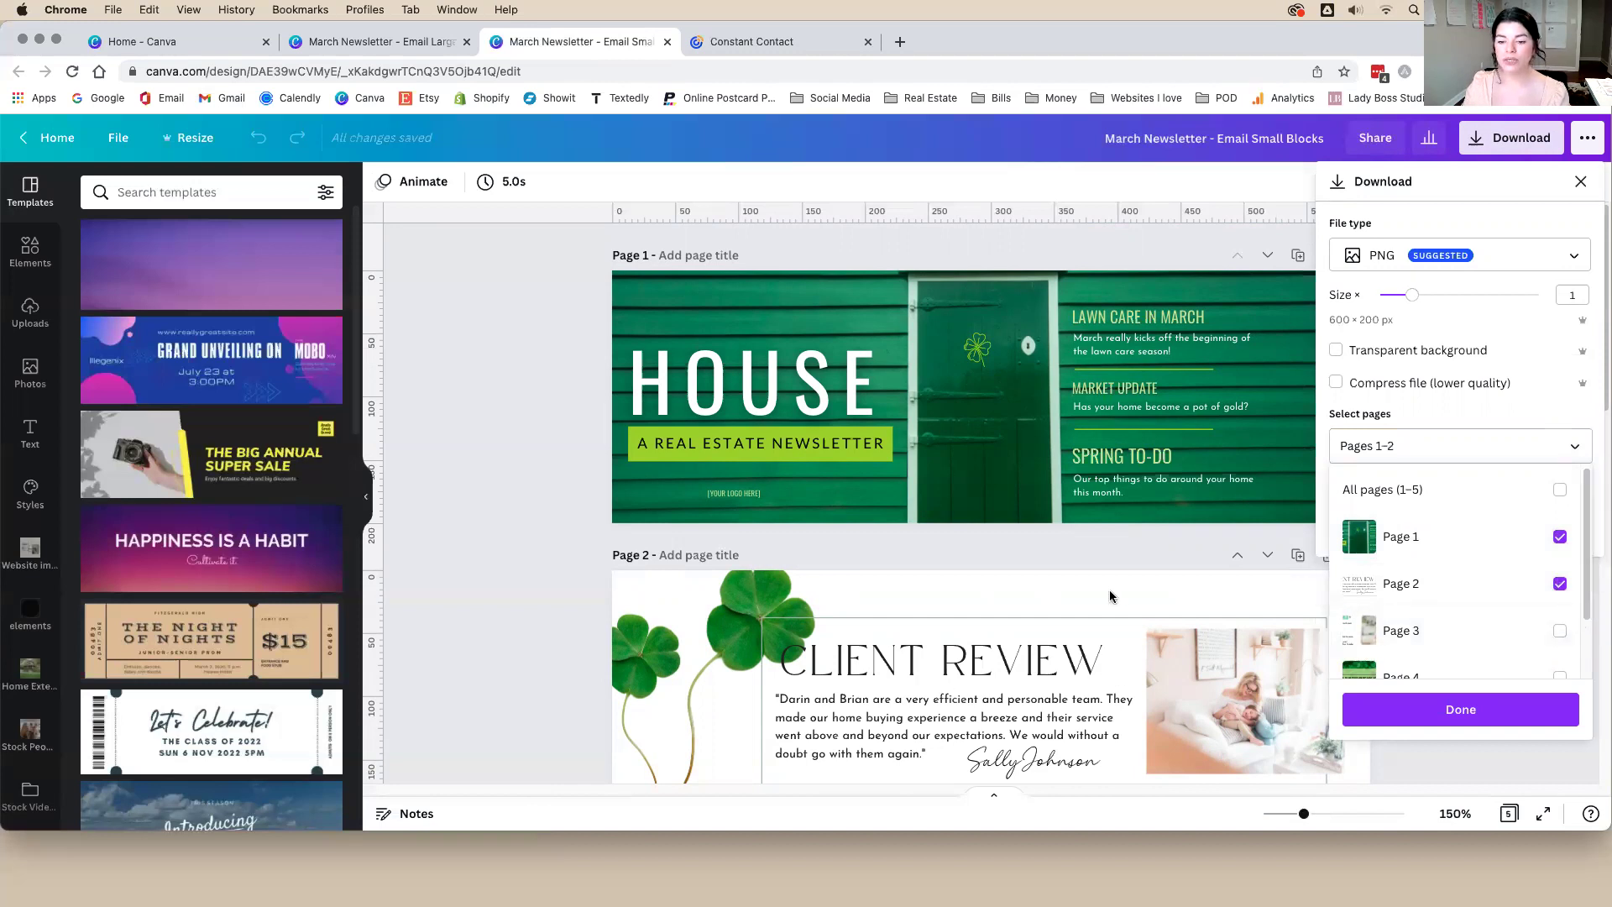
{"action": "left_click", "coordinate": [1559, 536]}
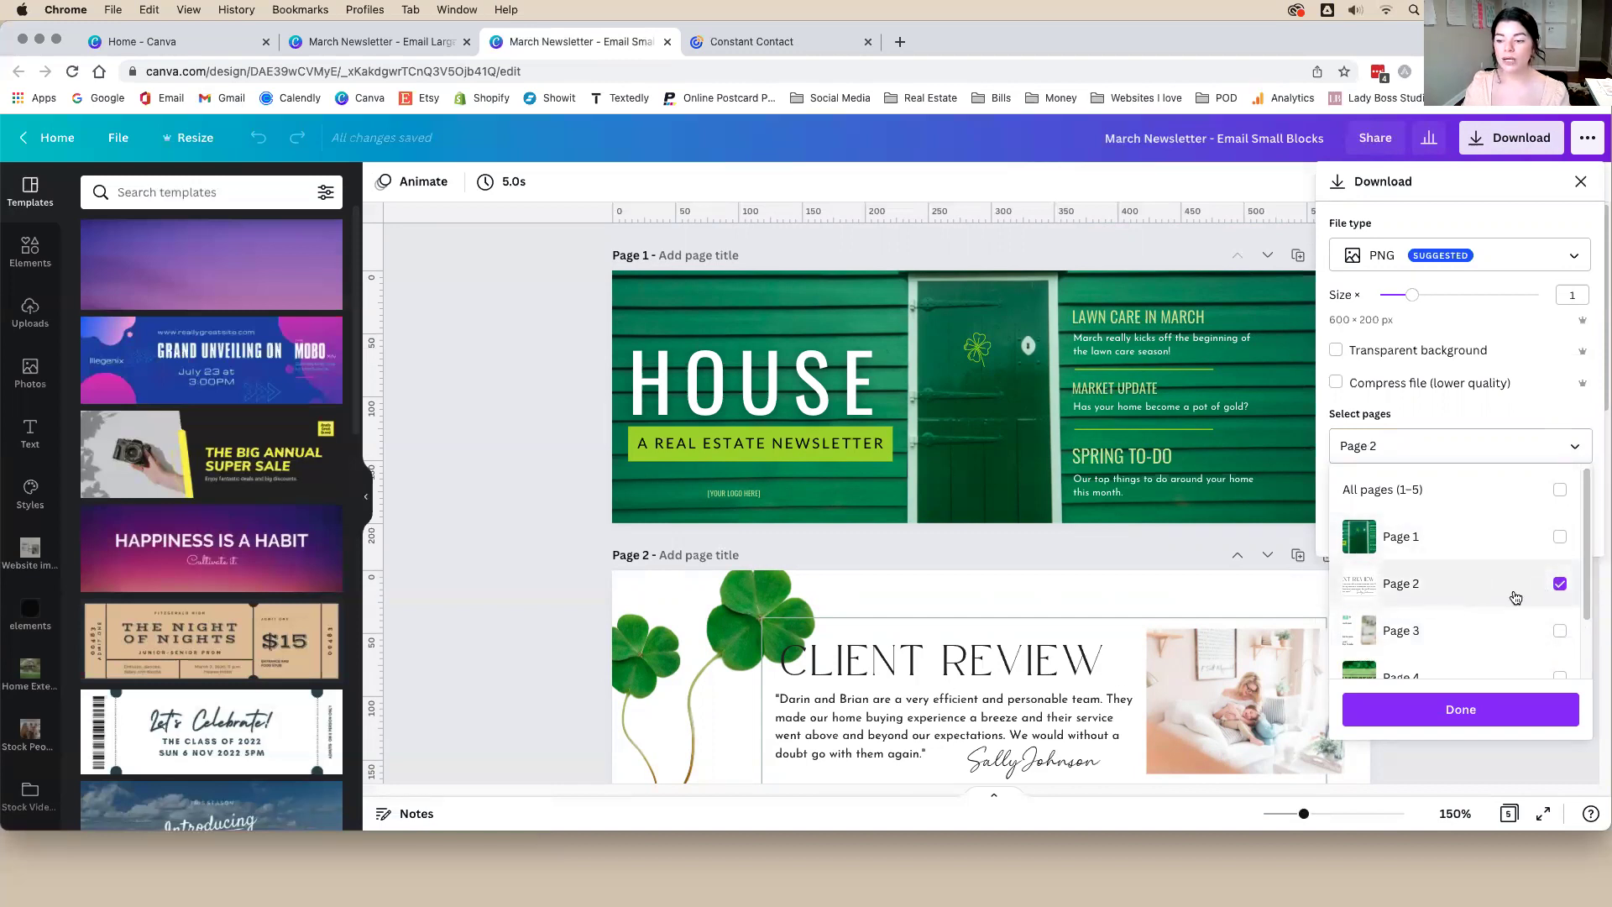
{"action": "left_click", "coordinate": [1503, 711]}
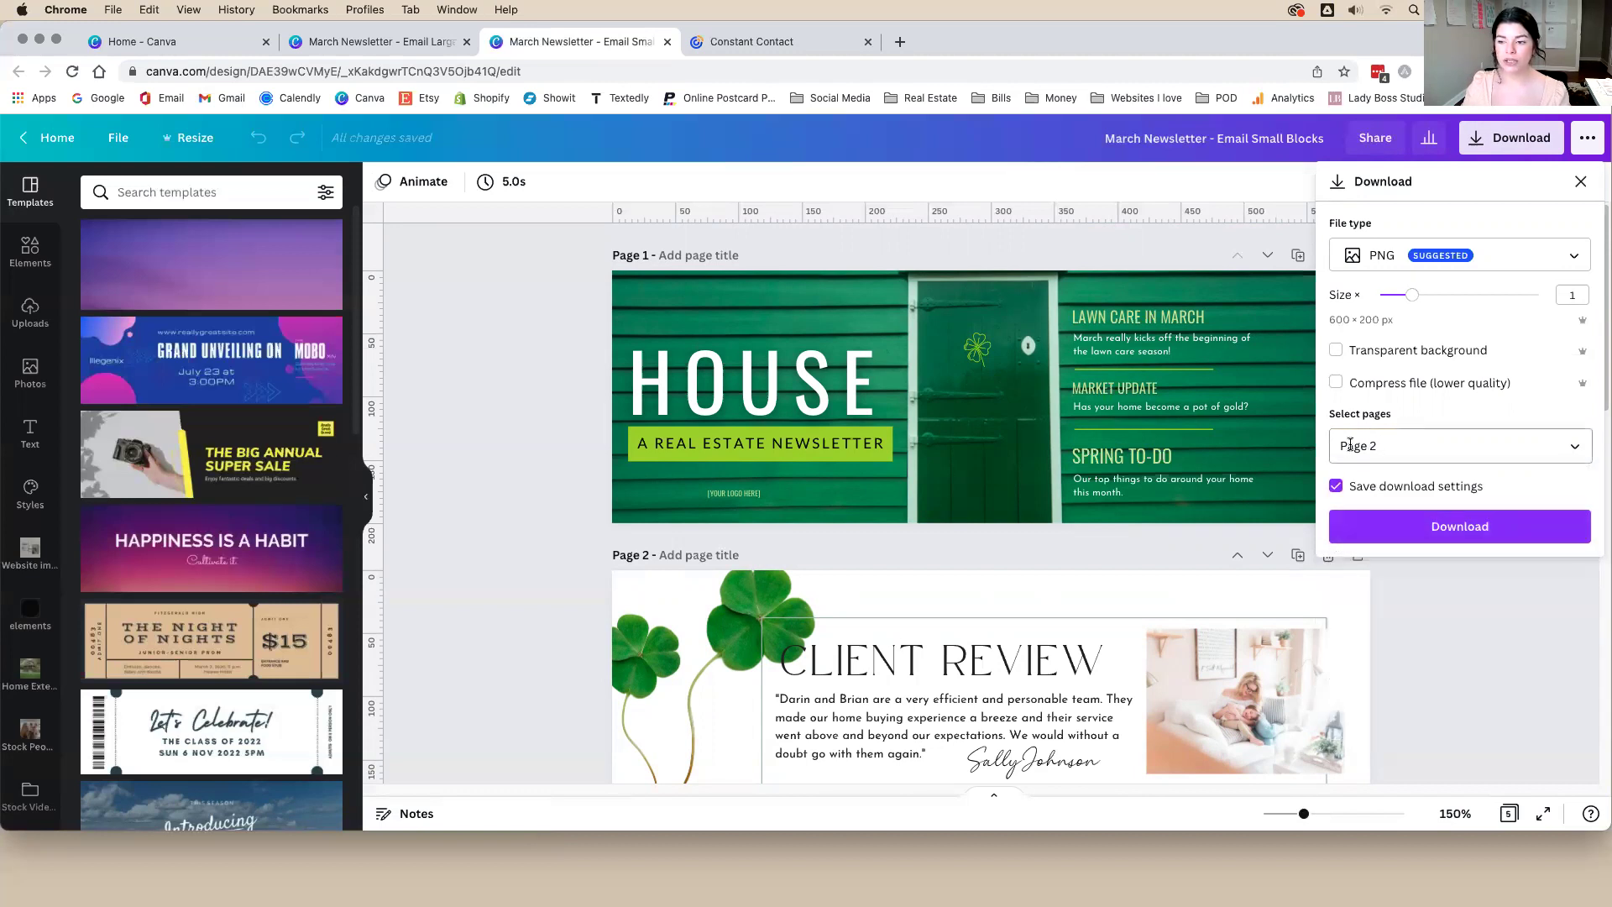
Select all pages (1–5) and download the Email Small Blocks design as PNG
{"action": "left_click", "coordinate": [1557, 436]}
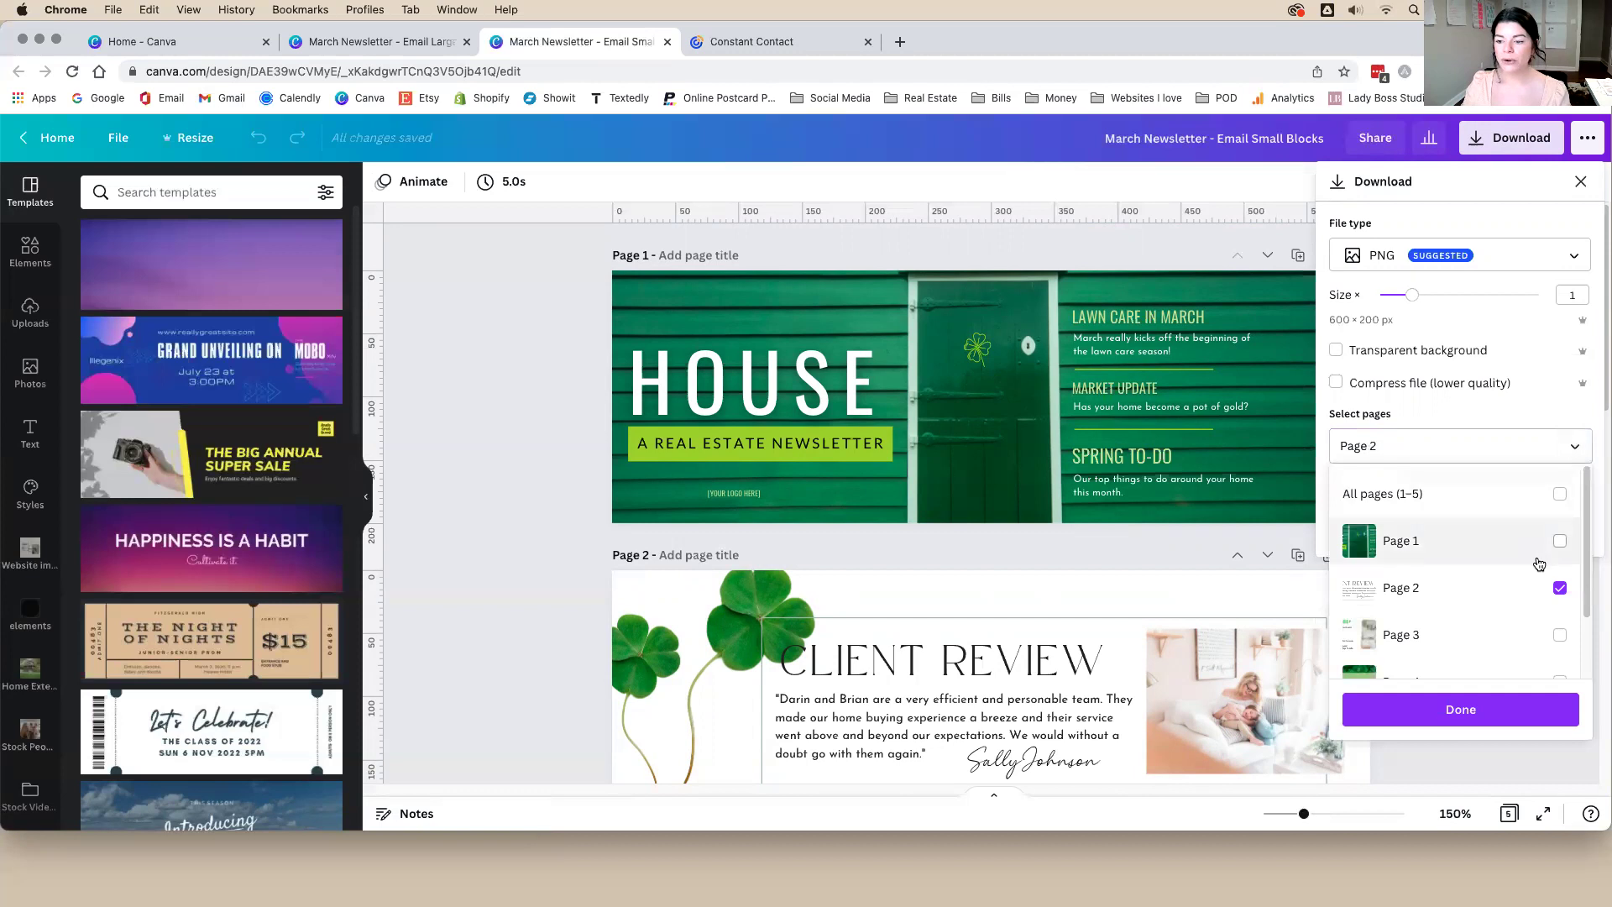
{"action": "left_click", "coordinate": [1561, 501]}
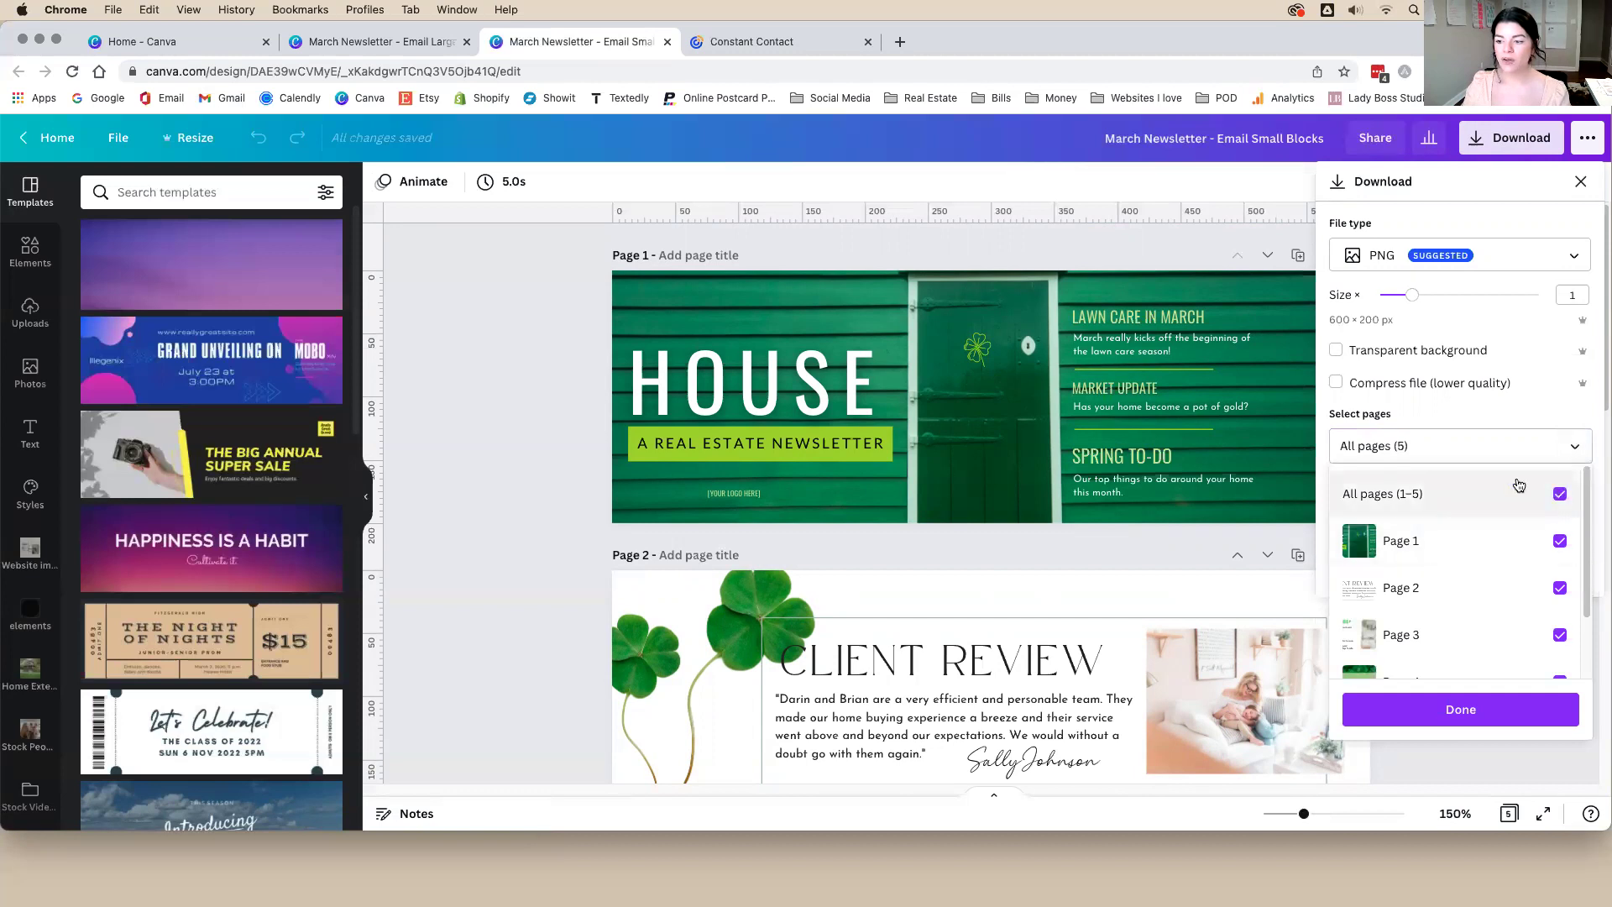
{"action": "left_click", "coordinate": [1495, 710]}
{"action": "left_click", "coordinate": [1460, 526]}
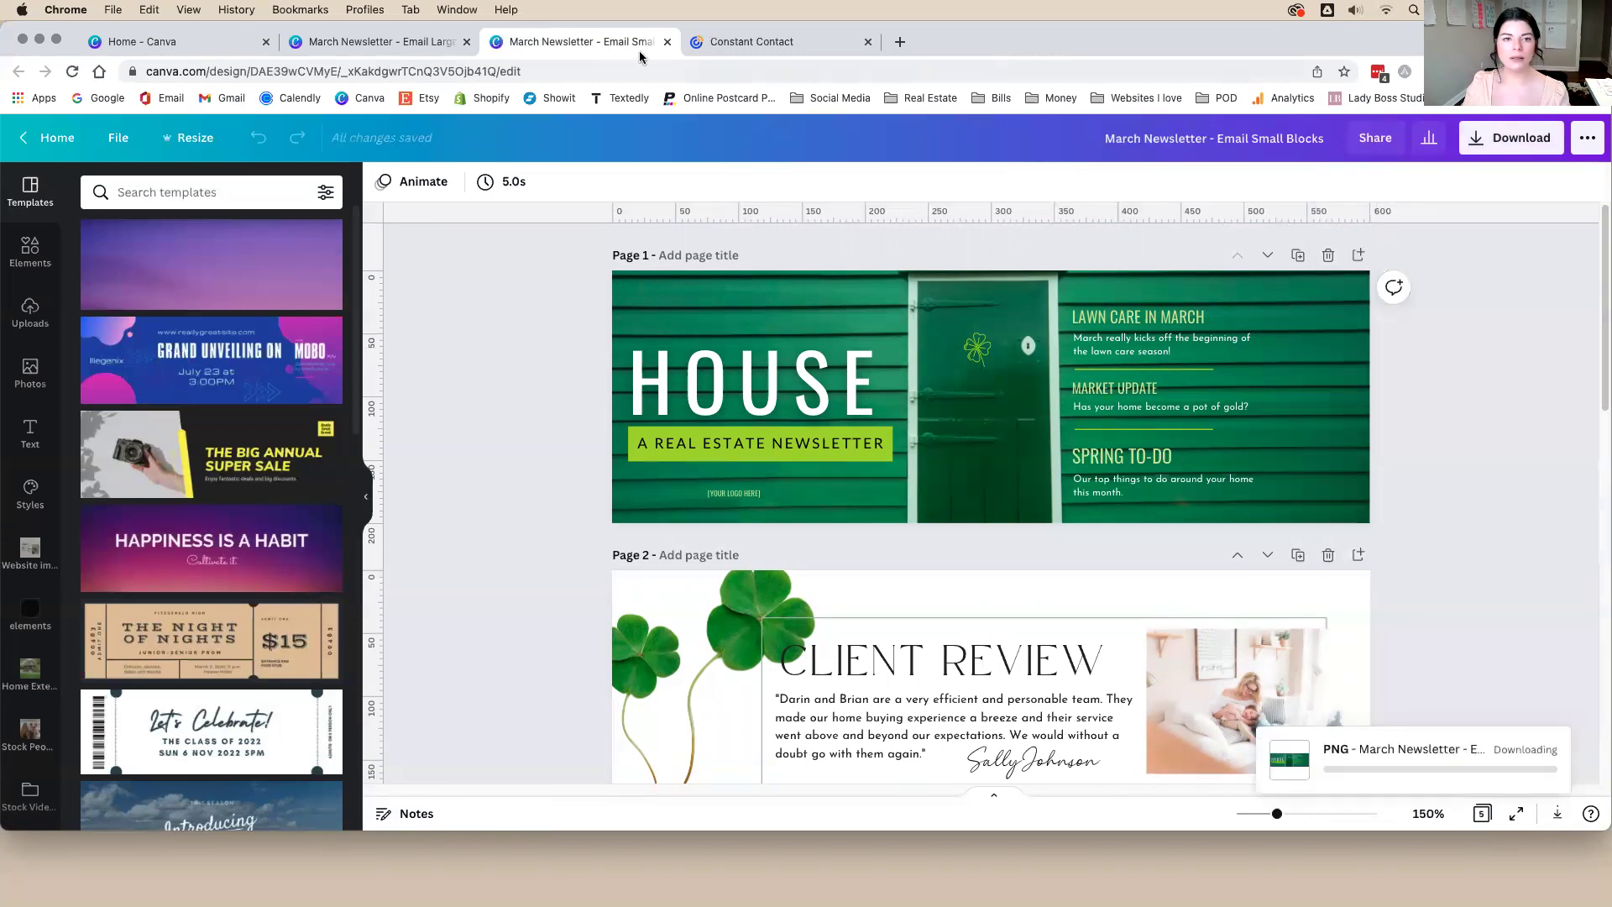
Compare the Email Large Blocks design with the Email Small Blocks design while the download runs
{"action": "left_click", "coordinate": [378, 42]}
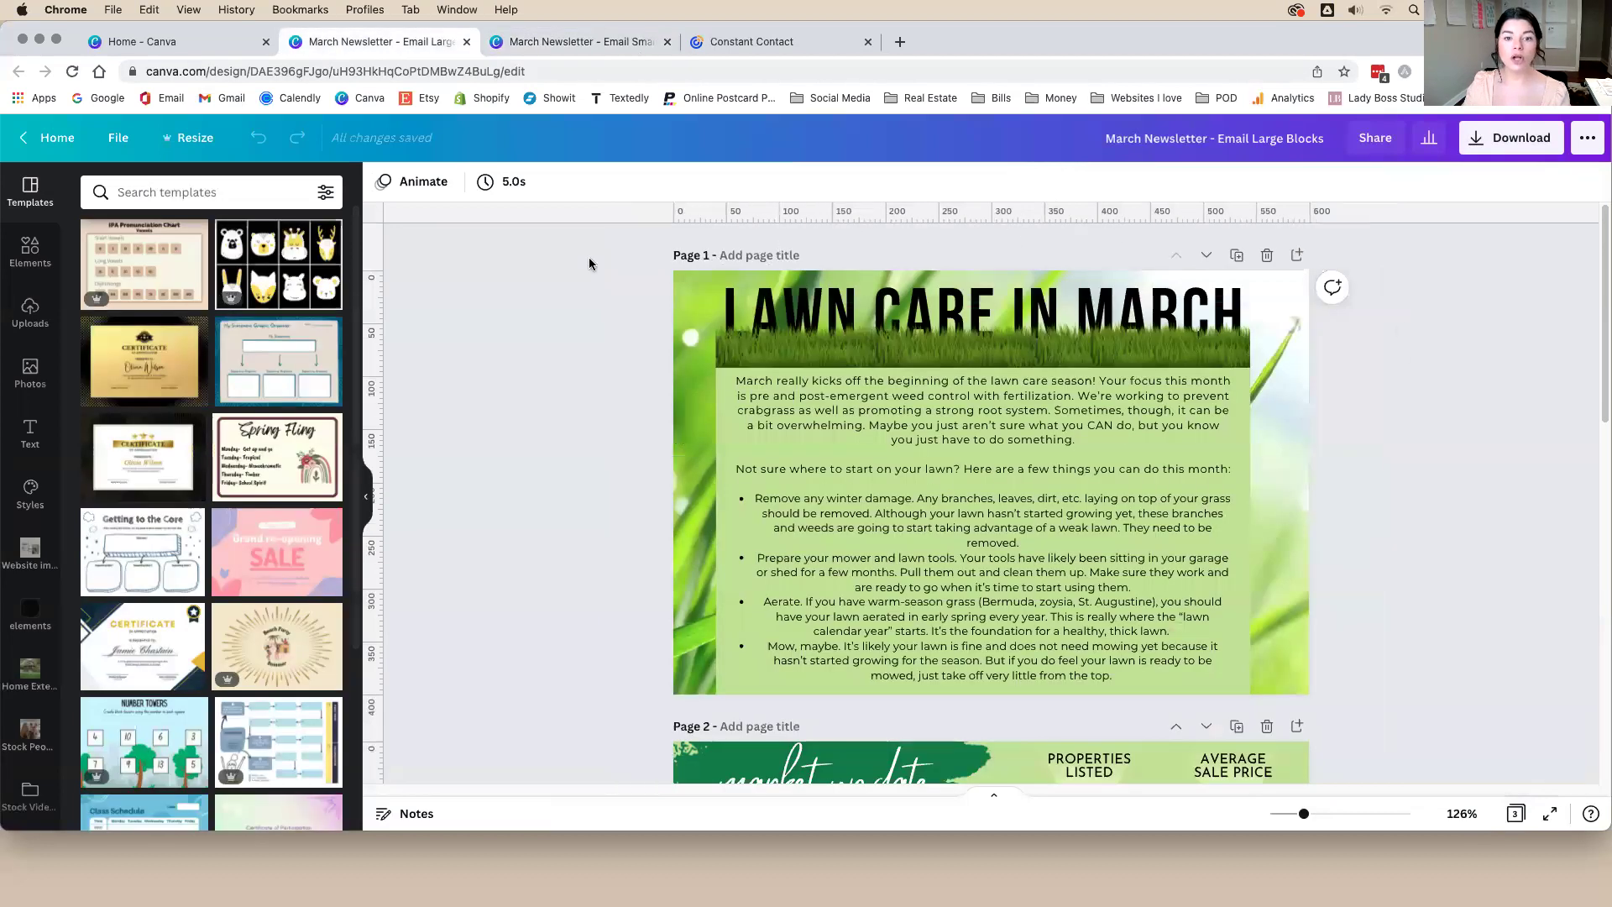
{"action": "left_click", "coordinate": [542, 42]}
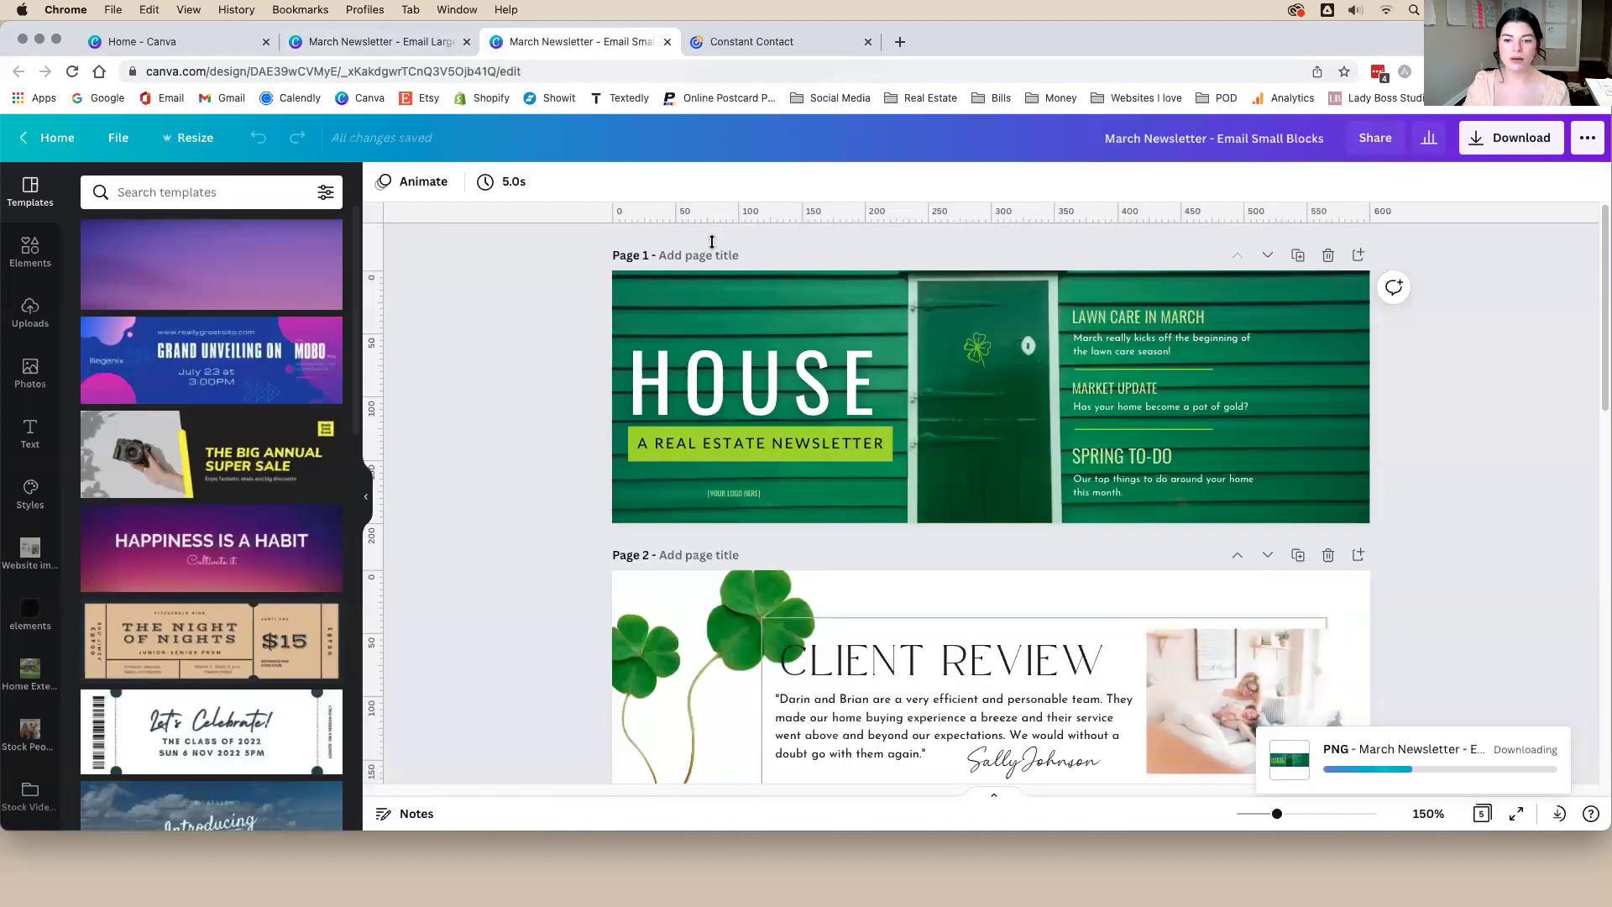
{"action": "left_click", "coordinate": [301, 38]}
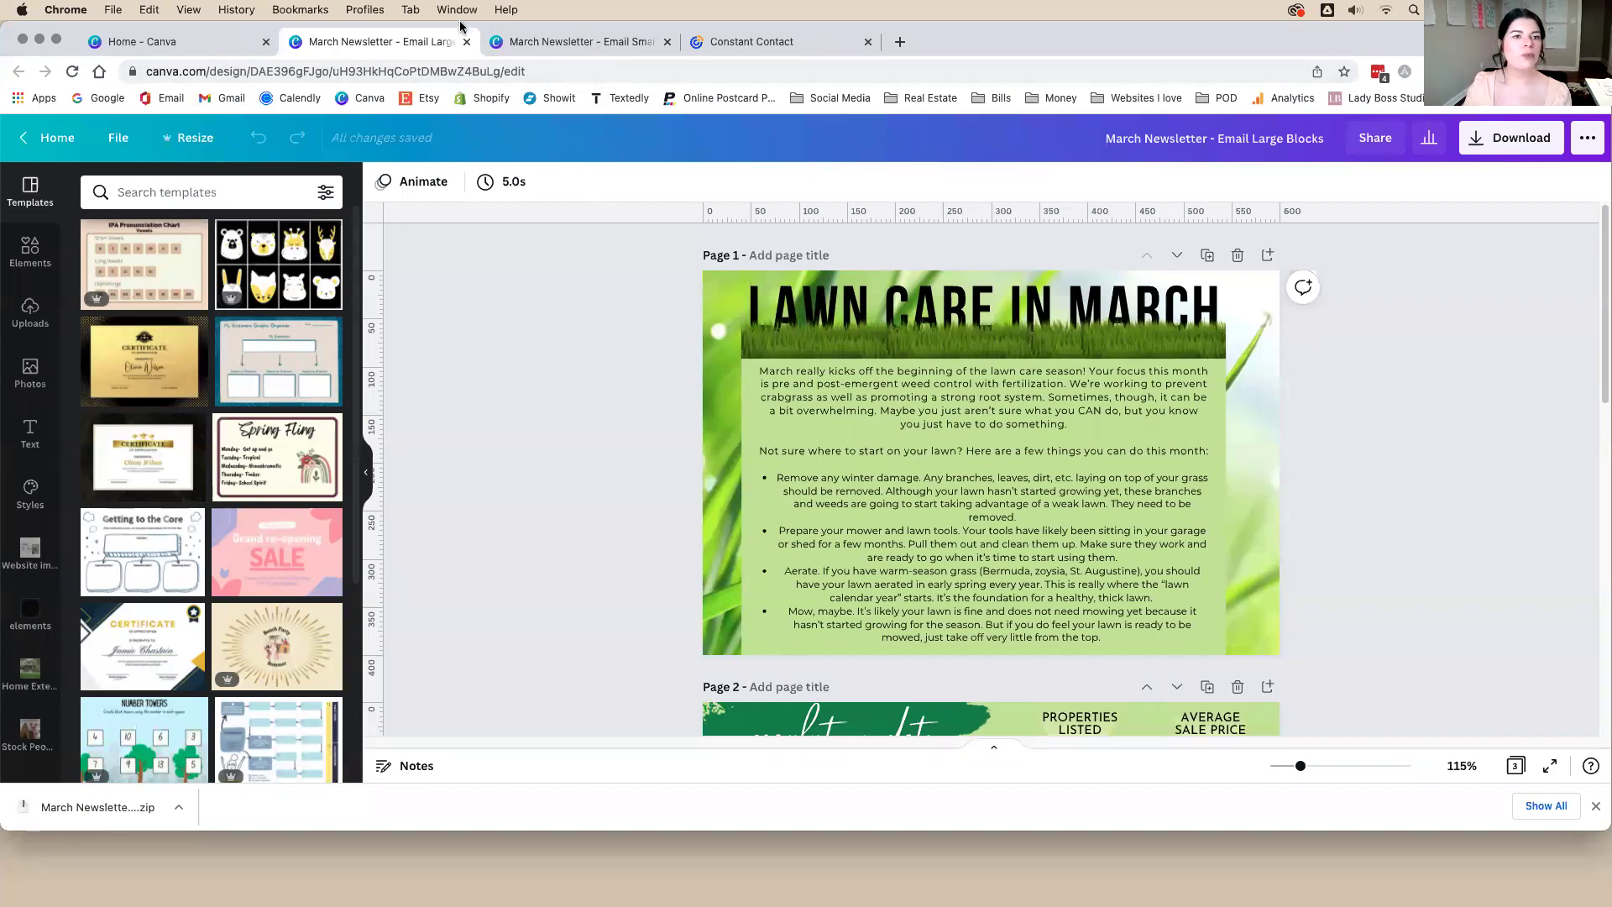
{"action": "left_click", "coordinate": [510, 43]}
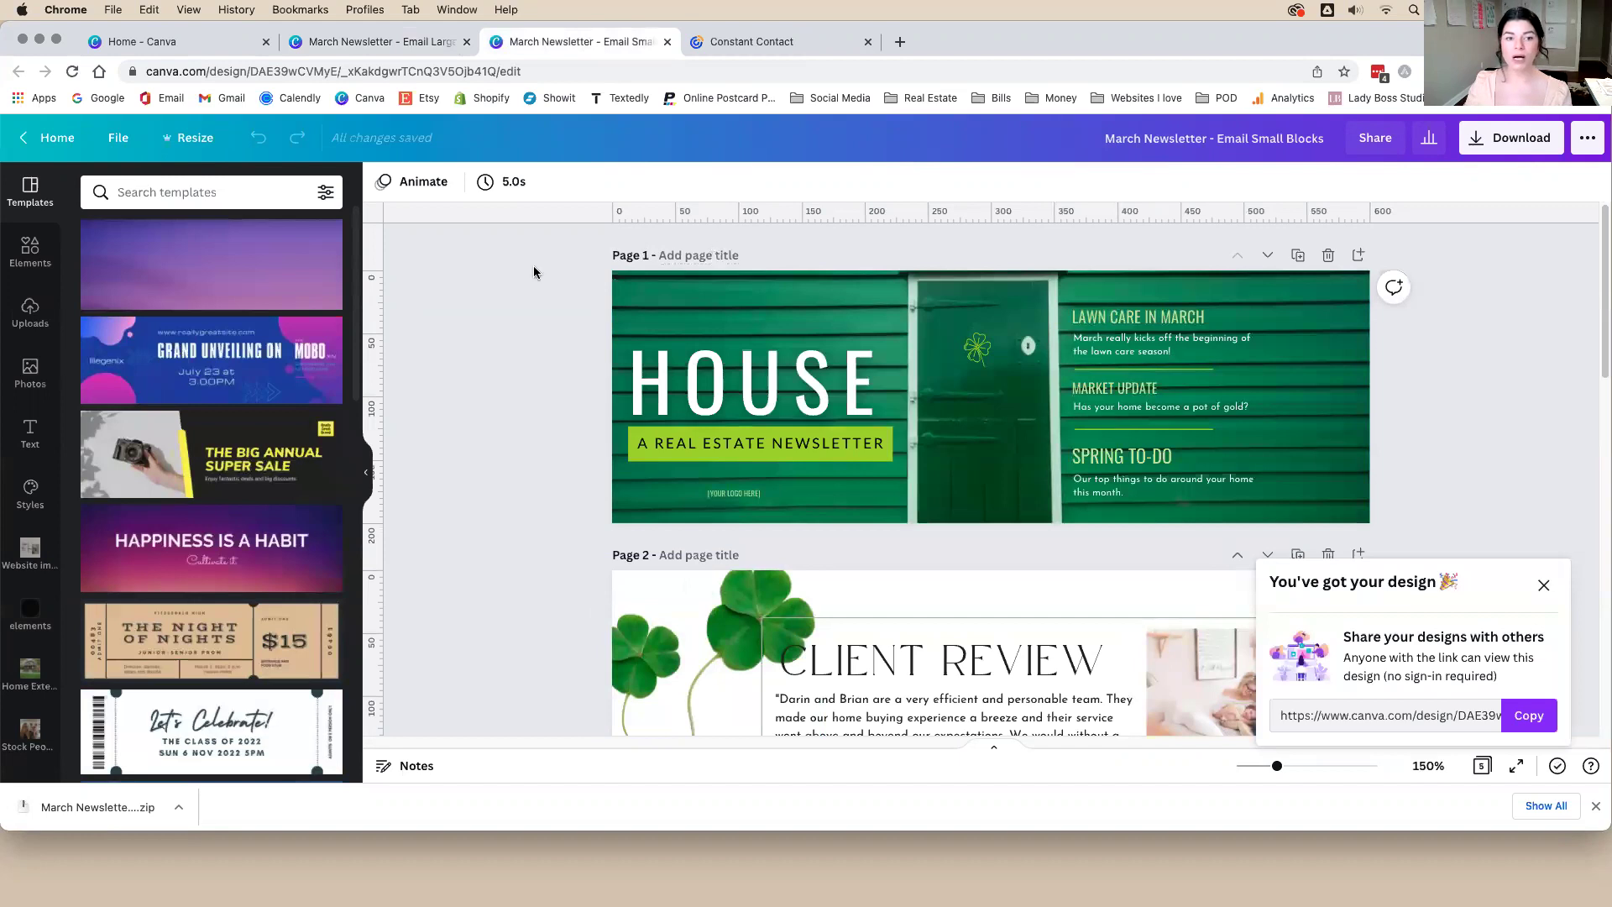
Check the custom size in pixels of the Email Small Blocks and Email Large Blocks designs in their resize options
{"action": "left_click", "coordinate": [196, 137]}
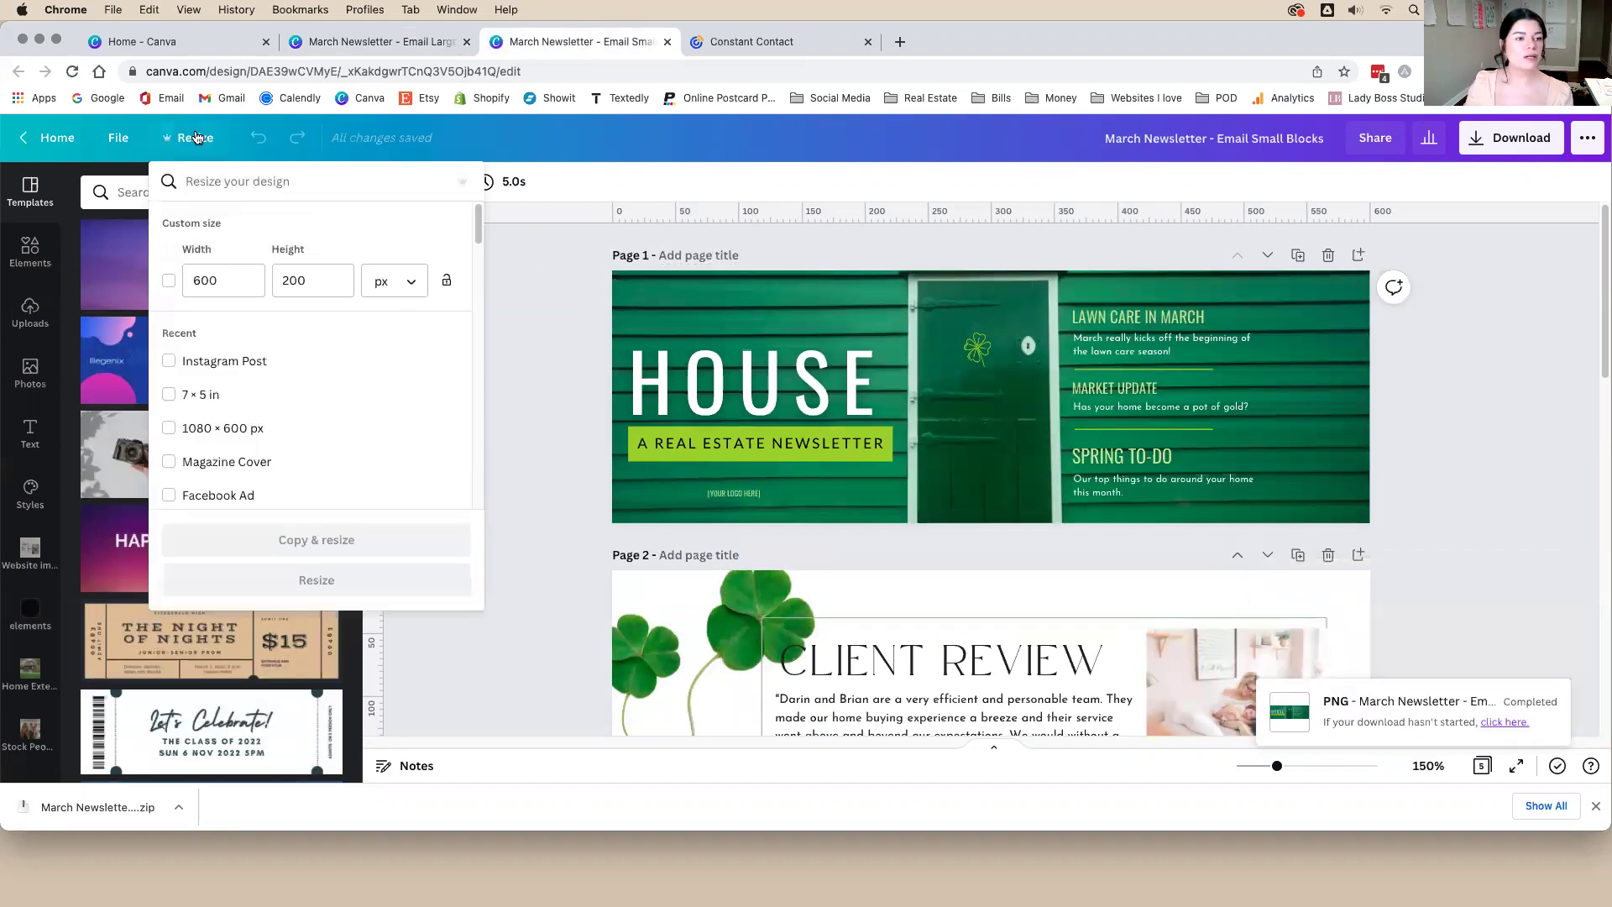
{"action": "left_click", "coordinate": [196, 271]}
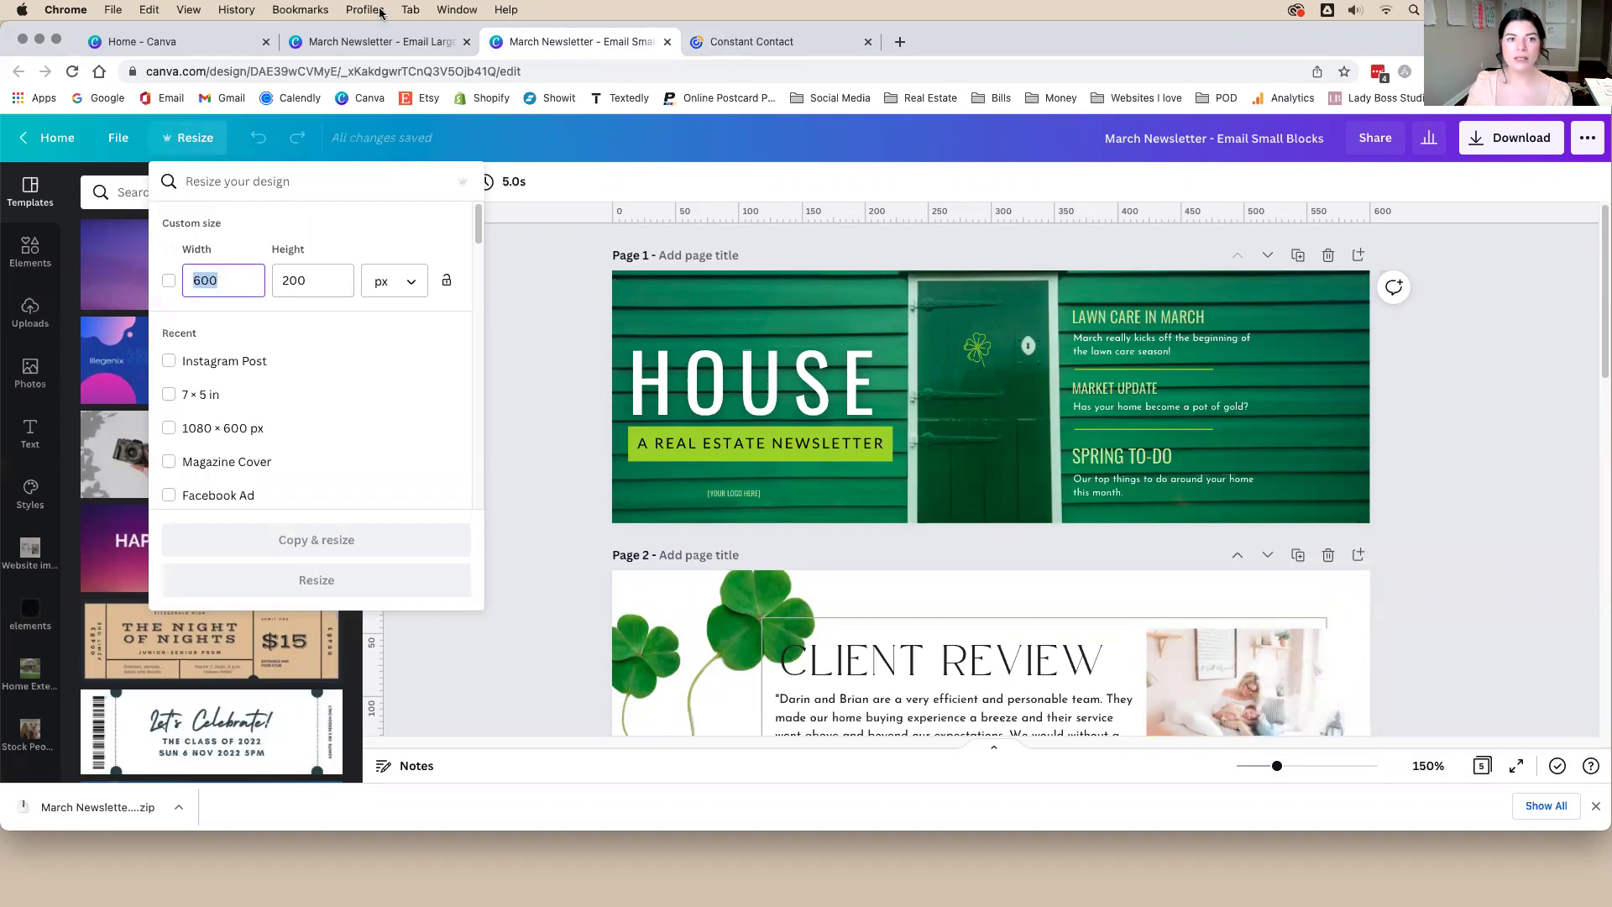
{"action": "left_click", "coordinate": [378, 42]}
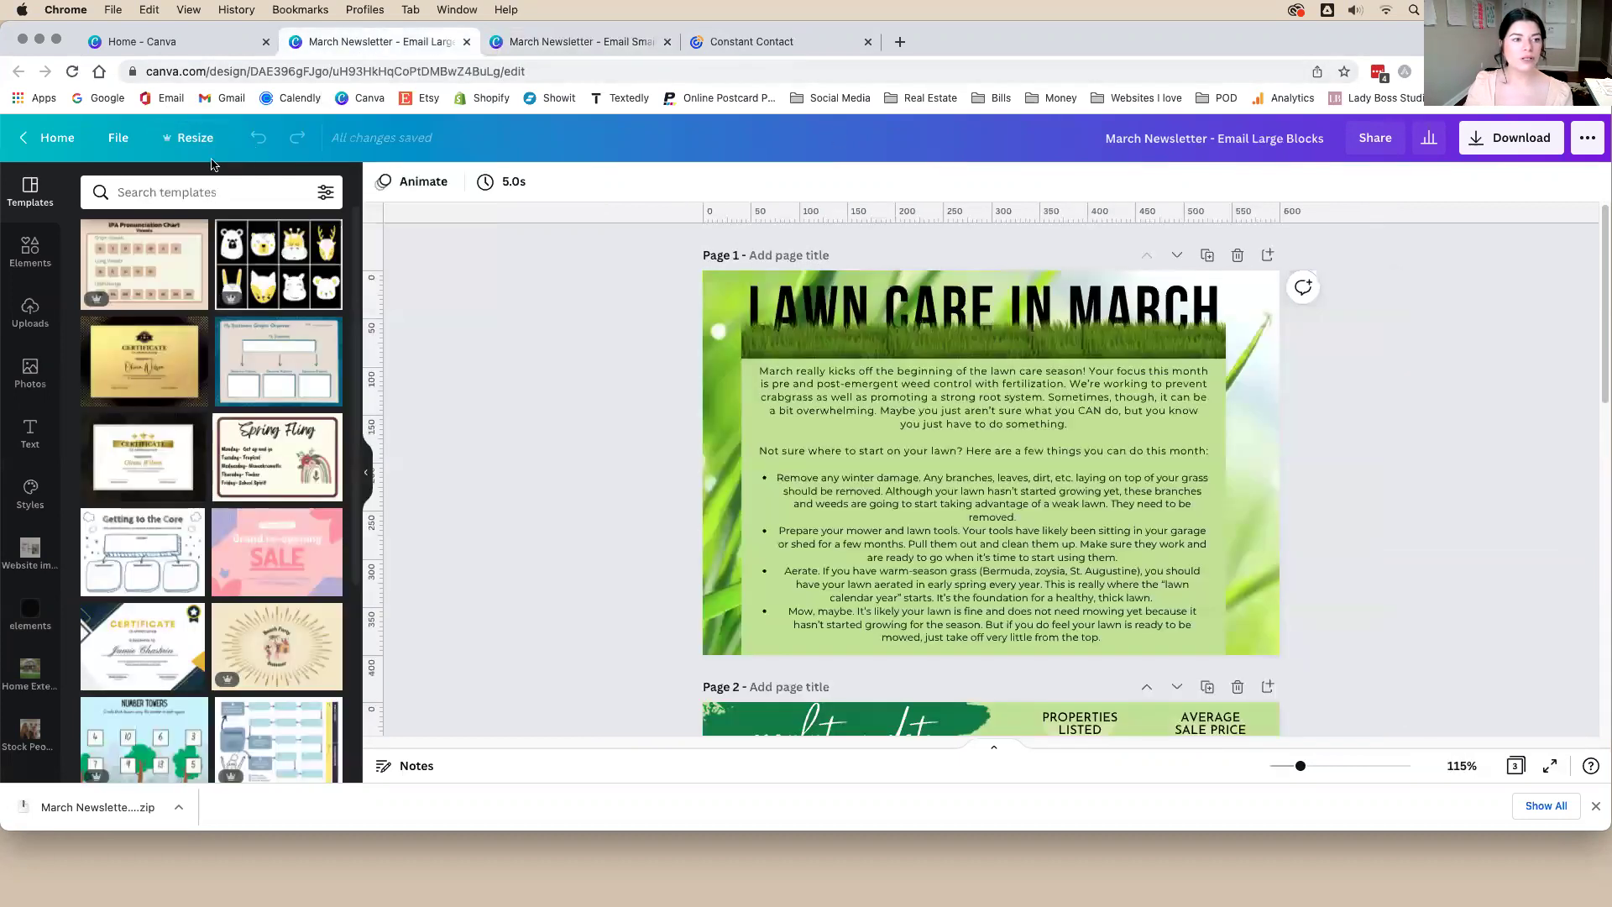
{"action": "left_click", "coordinate": [190, 137]}
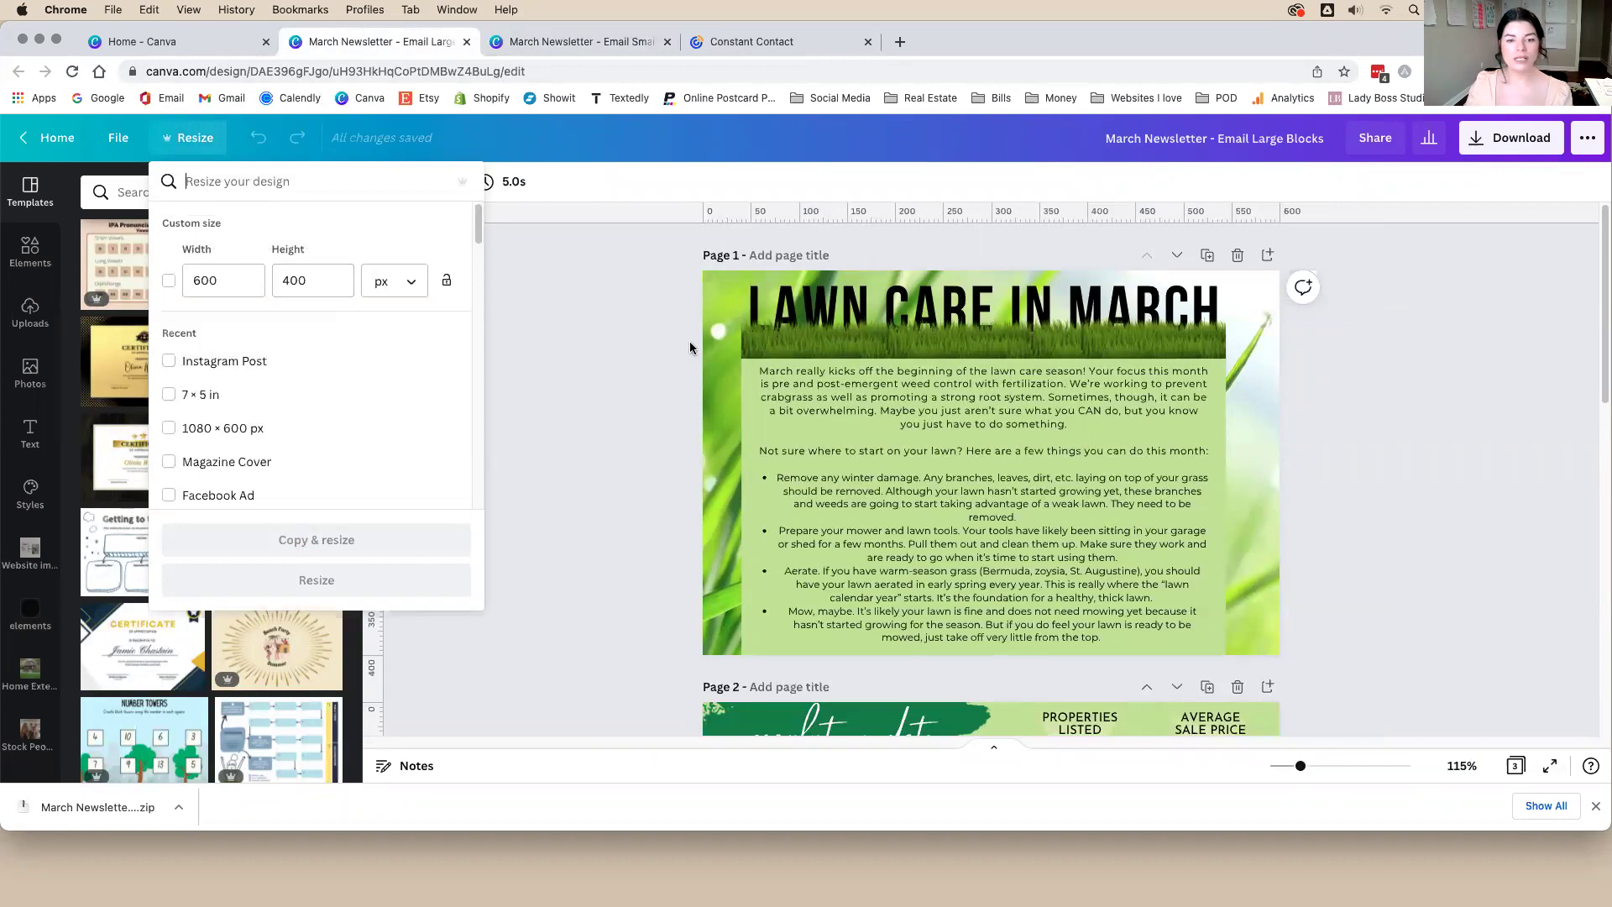
{"action": "left_click", "coordinate": [647, 591]}
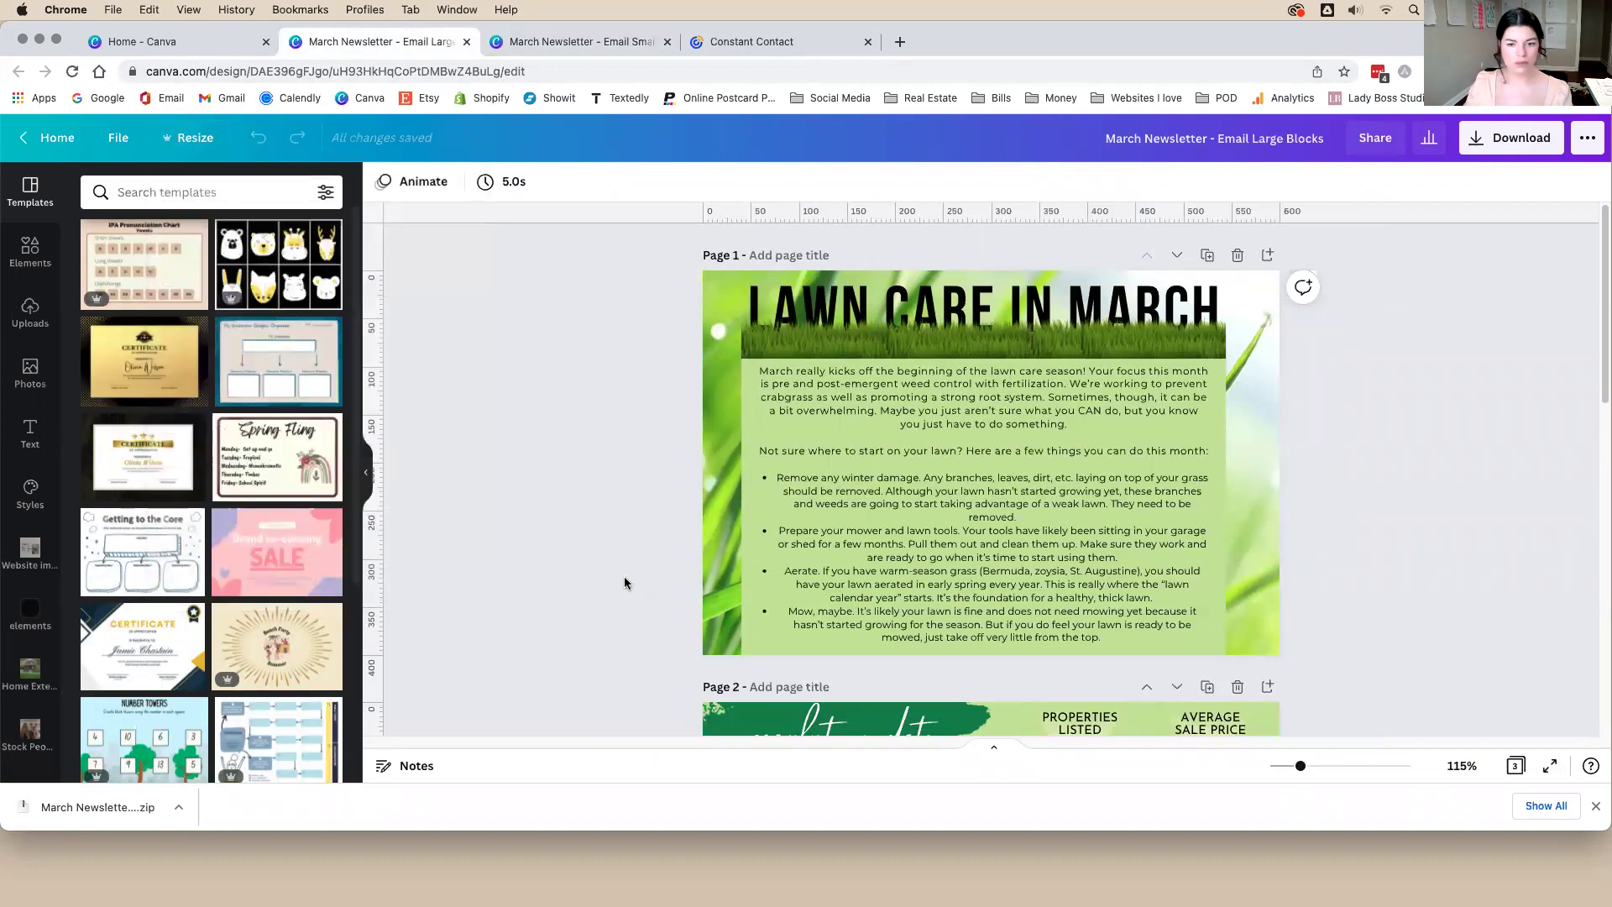
Download all three pages of the Email Large Blocks design as PNG
{"action": "scroll", "coordinate": [626, 574], "scroll_direction": "down", "scroll_amount": 3}
{"action": "scroll", "coordinate": [630, 579], "scroll_direction": "down", "scroll_amount": 10}
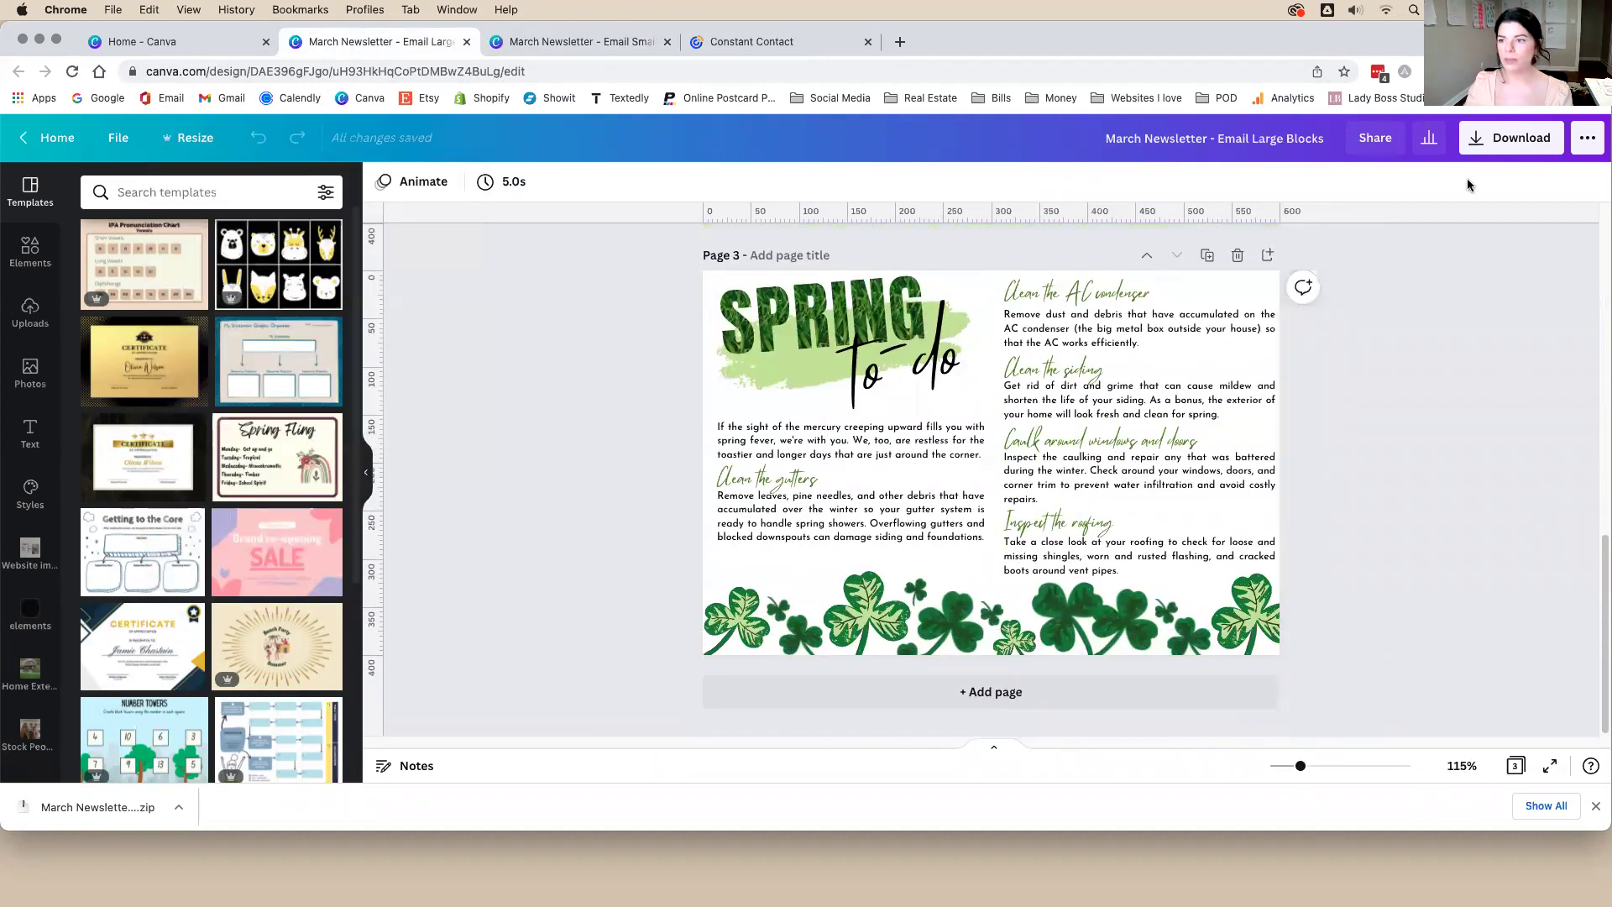
{"action": "left_click", "coordinate": [1469, 150]}
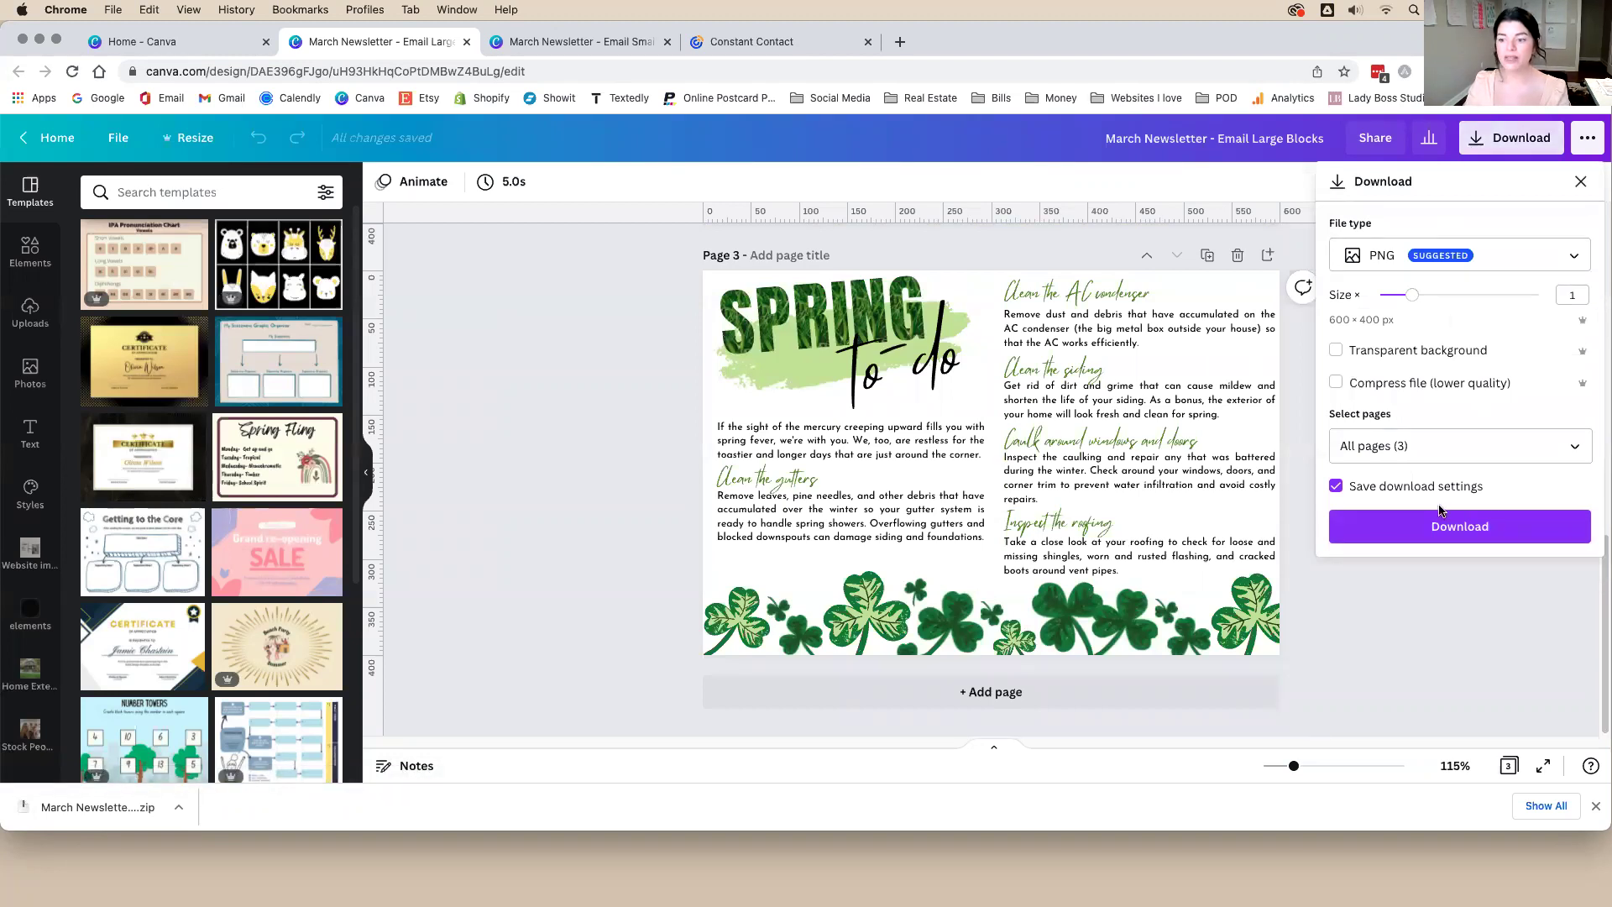
{"action": "left_click", "coordinate": [1459, 526]}
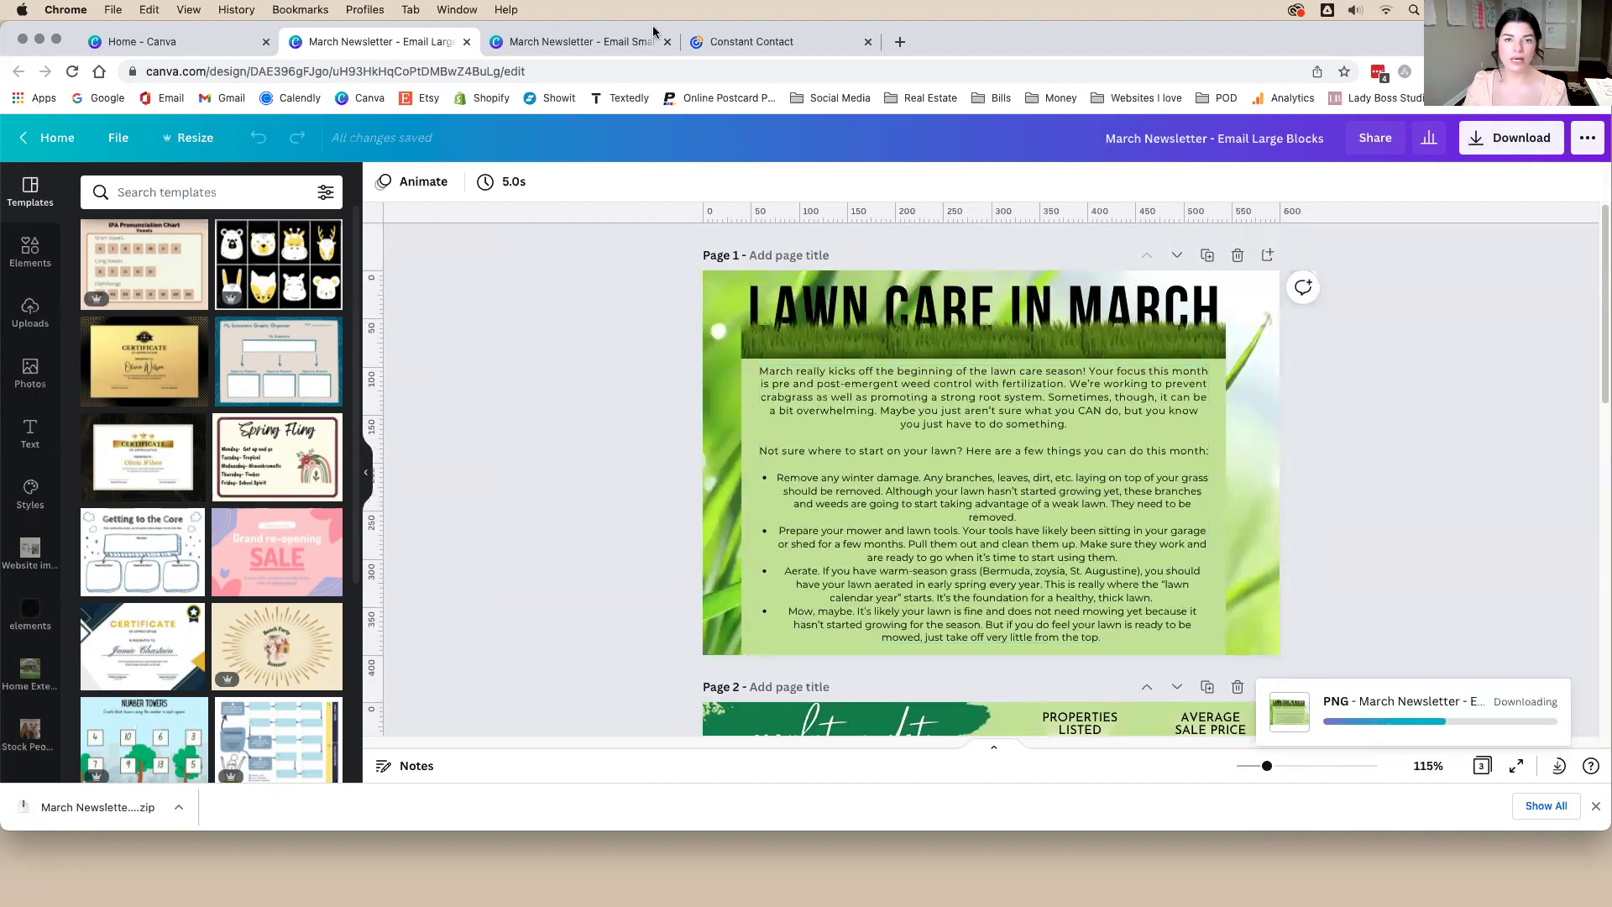
Review the pages of the Email Small Blocks design, from the house header to the home value block
{"action": "left_click", "coordinate": [613, 42]}
{"action": "left_click", "coordinate": [545, 472]}
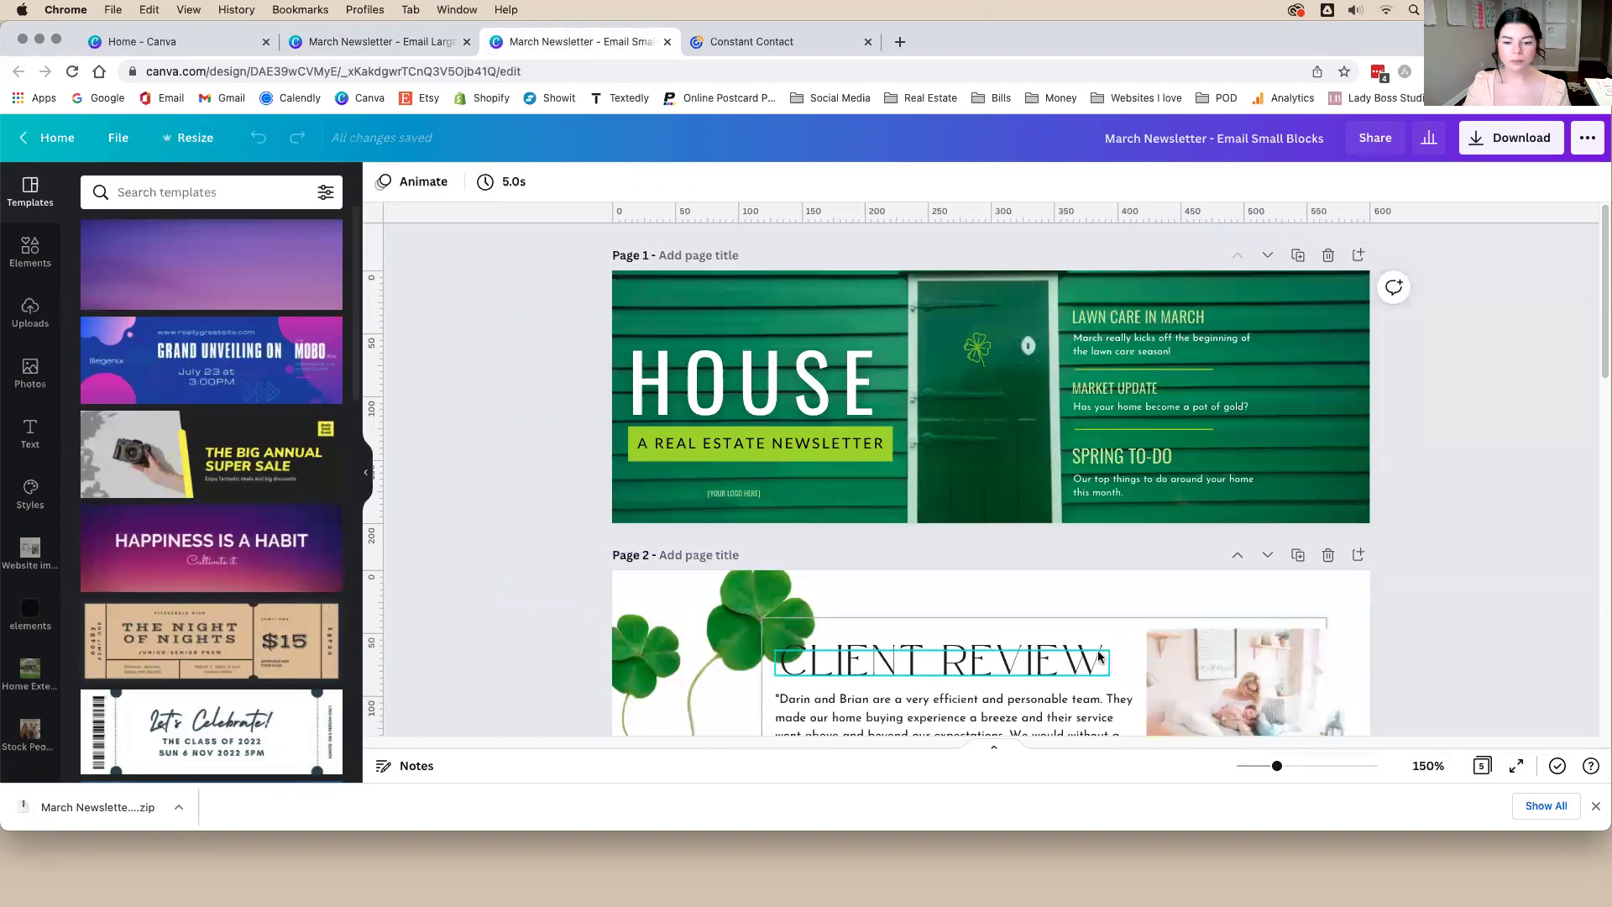
{"action": "scroll", "coordinate": [1091, 664], "scroll_direction": "down", "scroll_amount": 3}
{"action": "scroll", "coordinate": [1092, 665], "scroll_direction": "down", "scroll_amount": 3}
{"action": "scroll", "coordinate": [1052, 369], "scroll_direction": "up", "scroll_amount": 2}
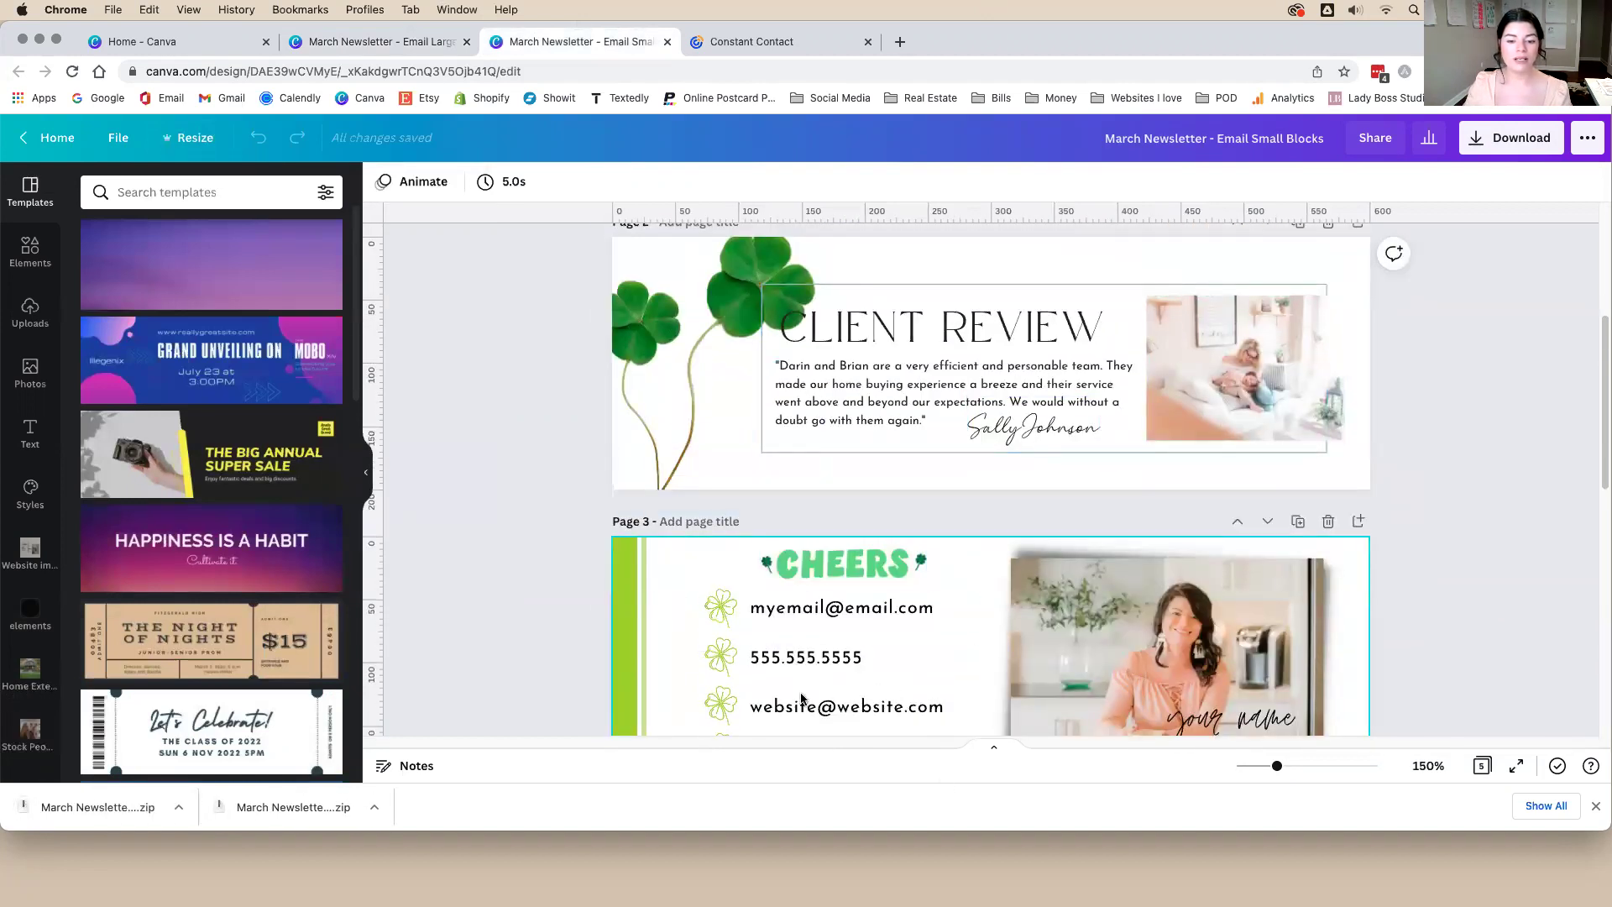
{"action": "scroll", "coordinate": [1056, 620], "scroll_direction": "down", "scroll_amount": 3}
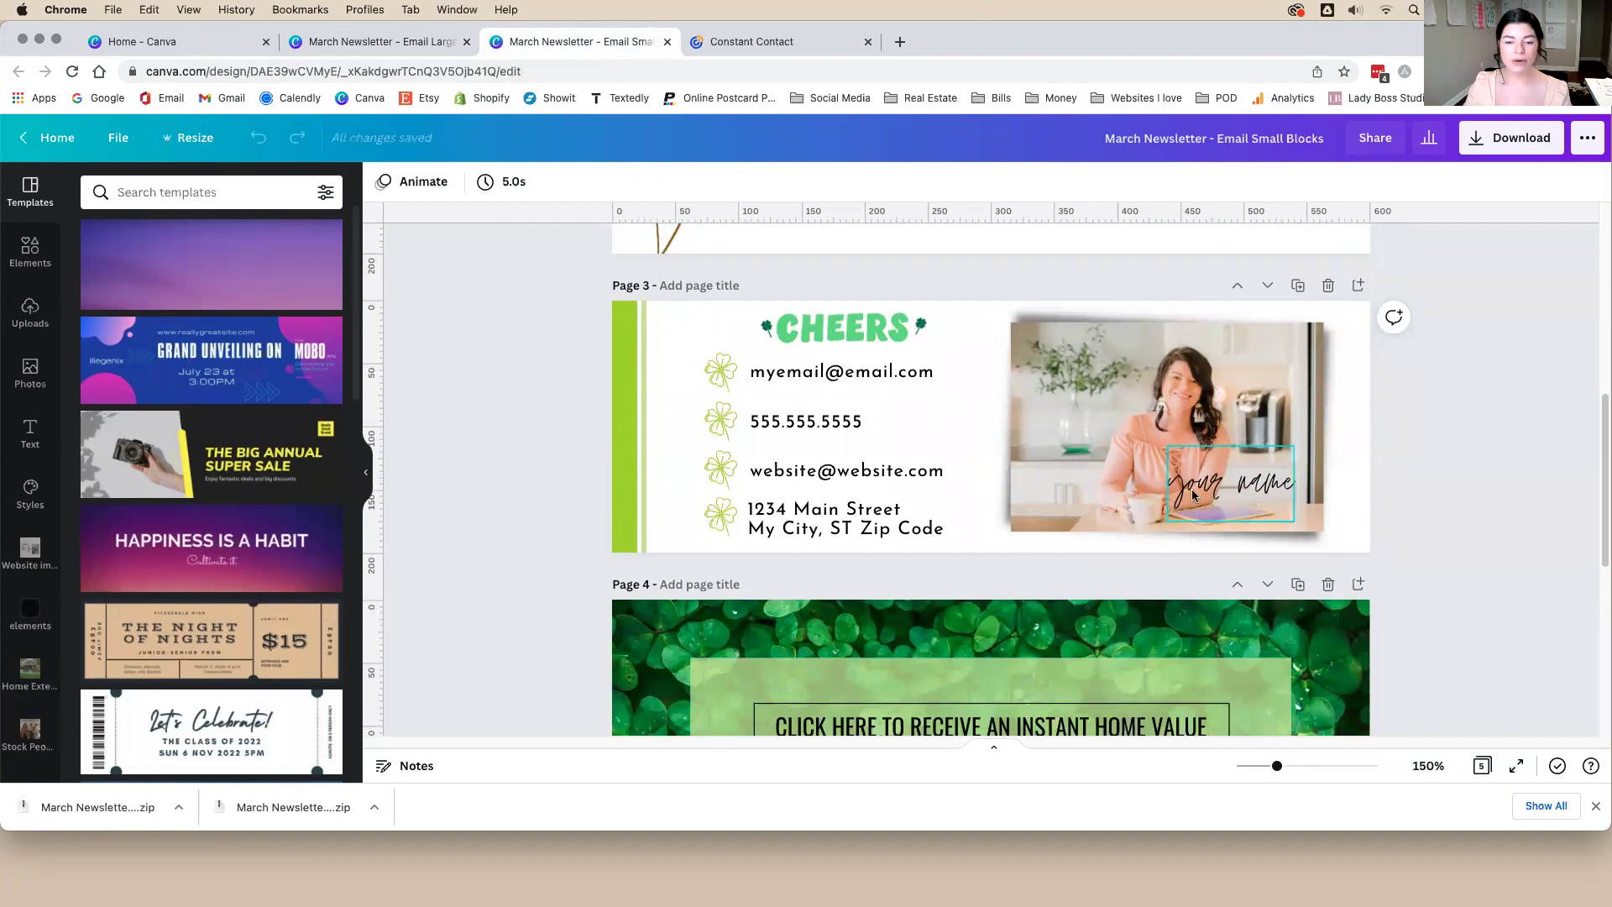
{"action": "scroll", "coordinate": [858, 646], "scroll_direction": "down", "scroll_amount": 5}
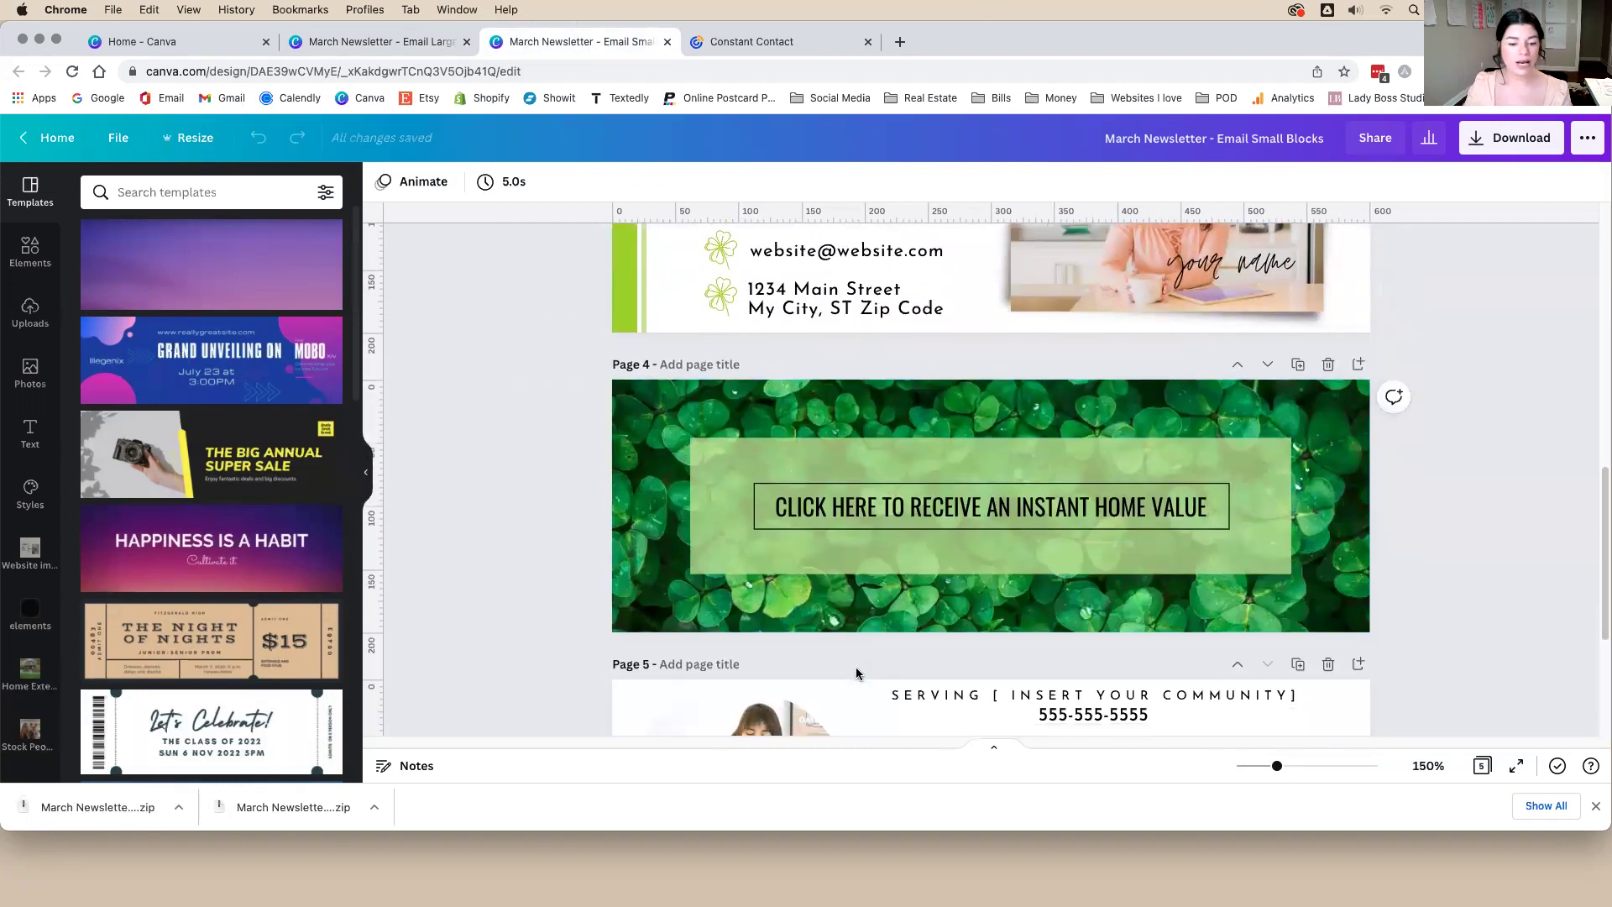
{"action": "scroll", "coordinate": [995, 732], "scroll_direction": "up", "scroll_amount": 3}
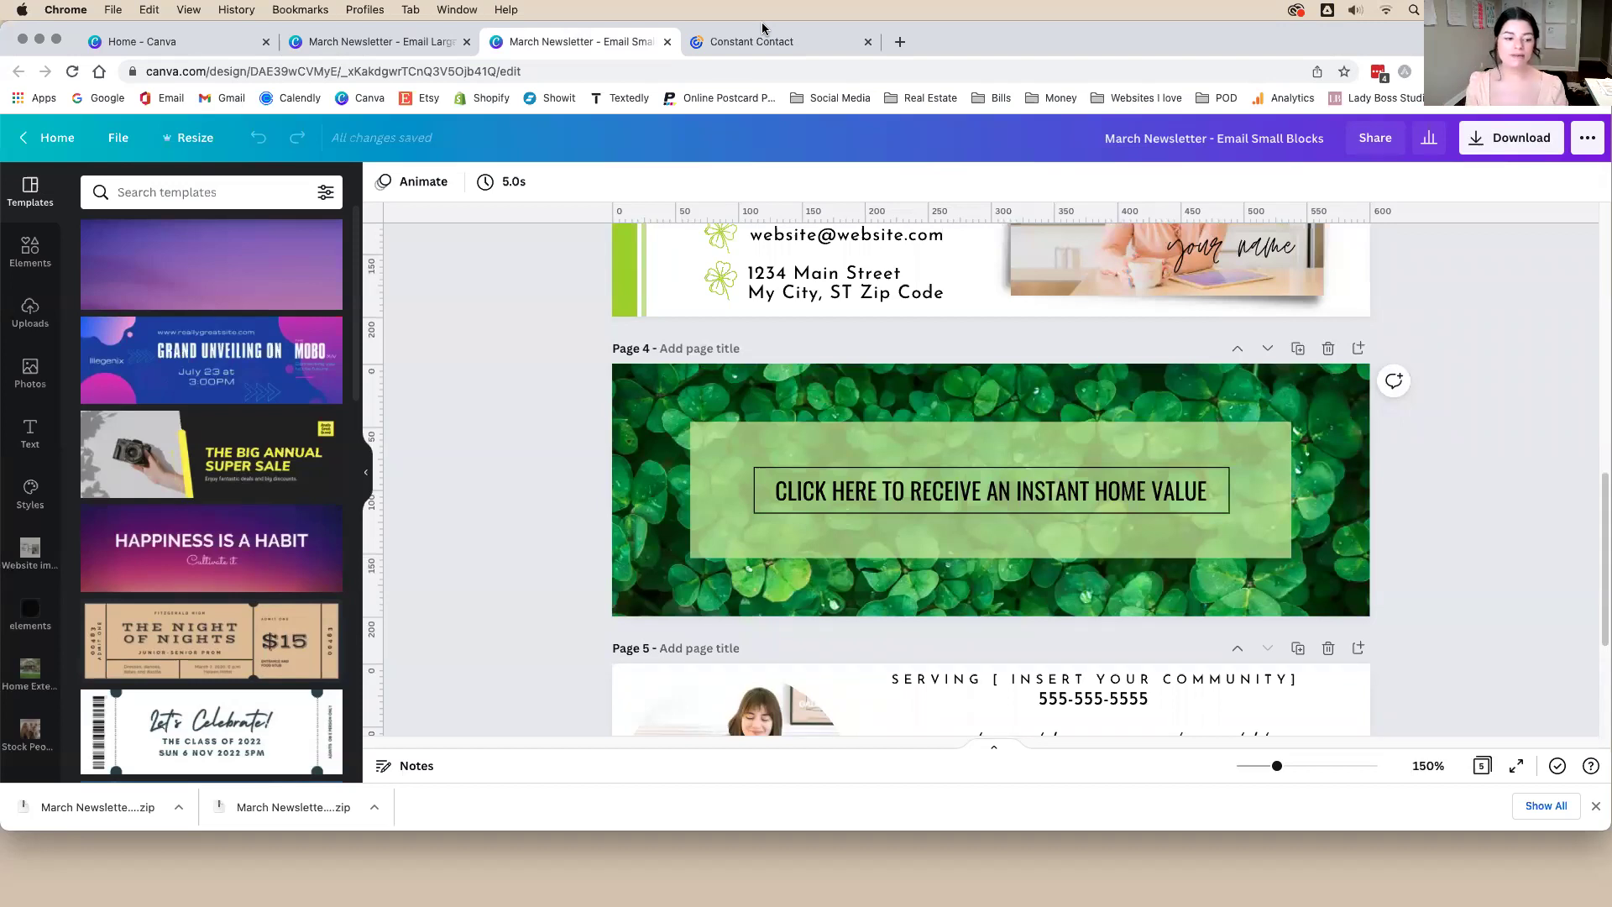
Extract the downloaded Small Blocks and Large Blocks zip archives, check their folders in Downloads, and close the file window
{"action": "left_click", "coordinate": [252, 807]}
{"action": "left_click", "coordinate": [134, 812]}
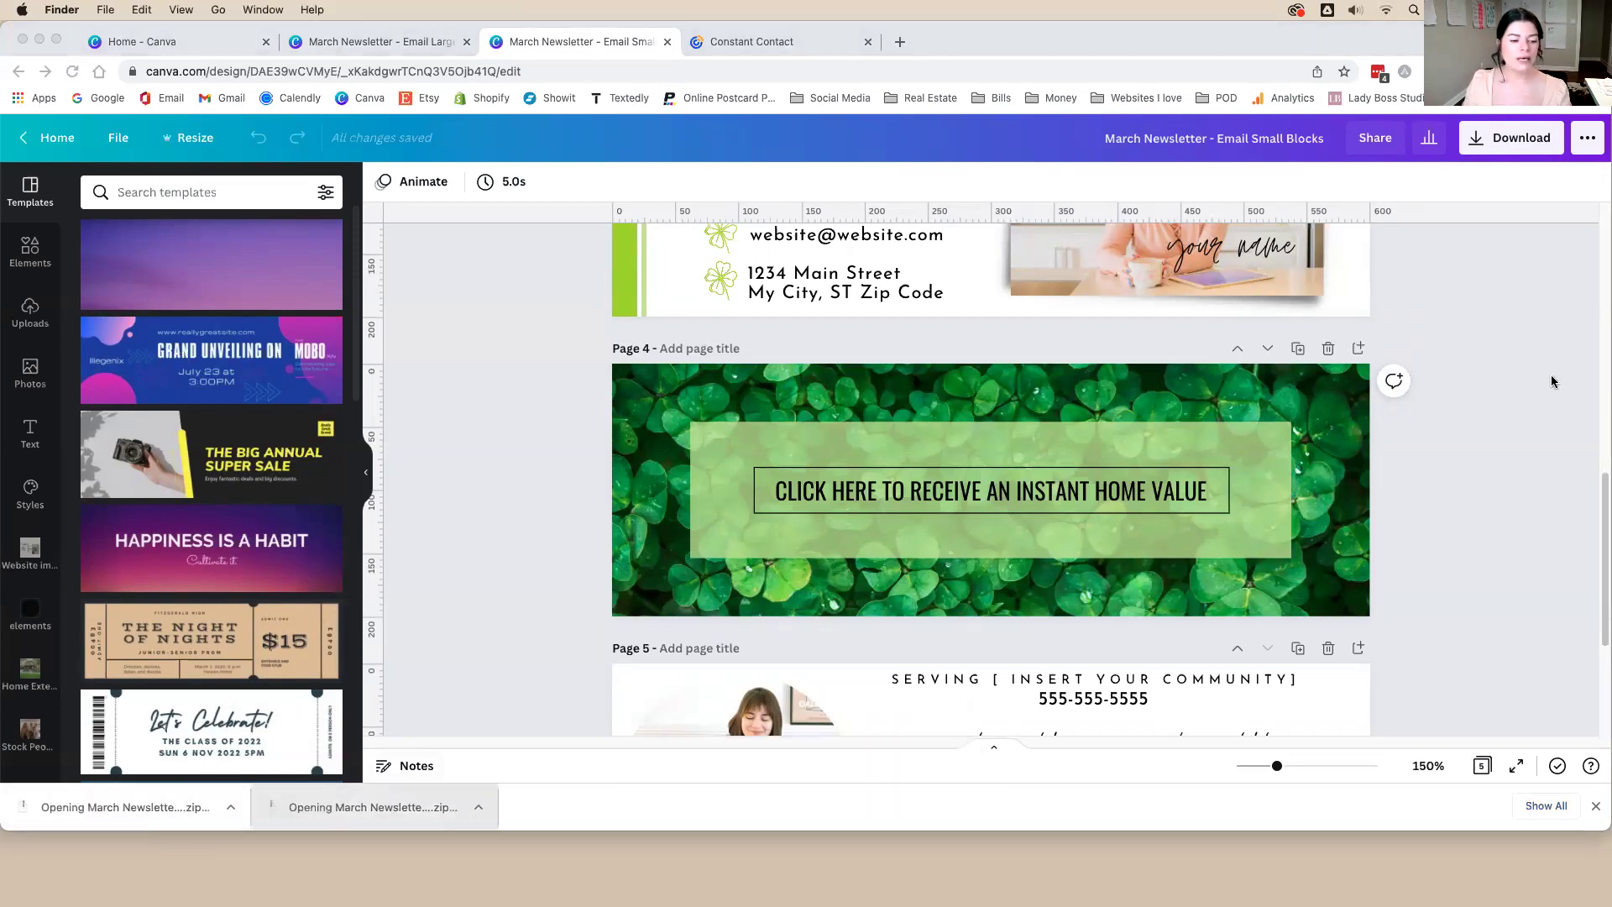
{"action": "left_click_drag", "start_coordinate": [1098, 273], "coordinate": [805, 271]}
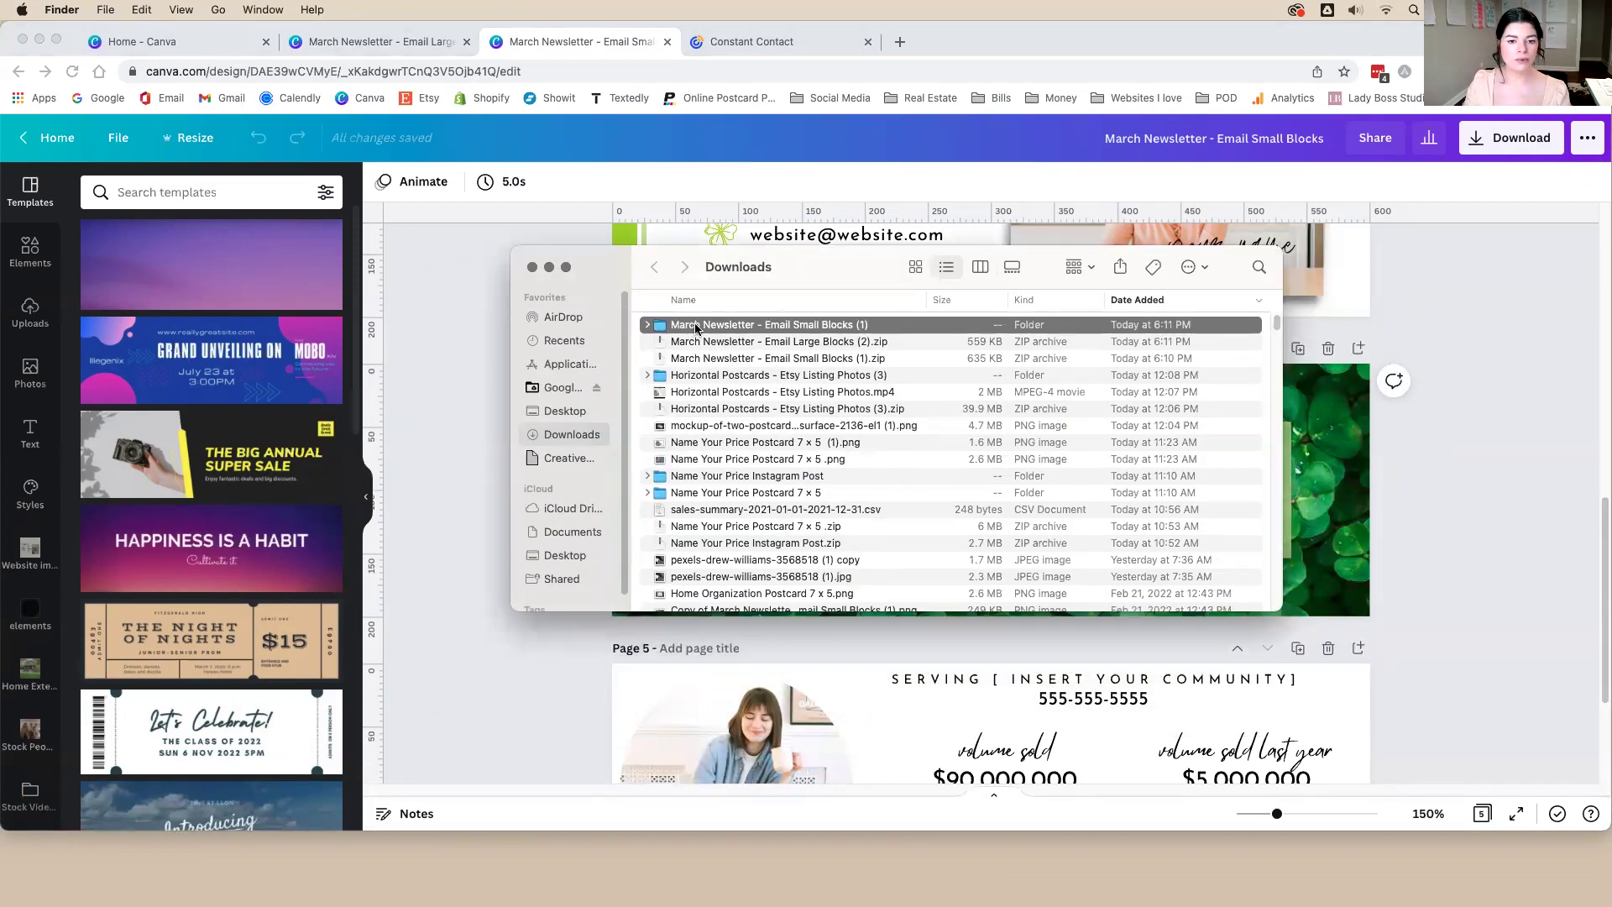
{"action": "left_click", "coordinate": [744, 348]}
{"action": "double_click", "coordinate": [745, 346]}
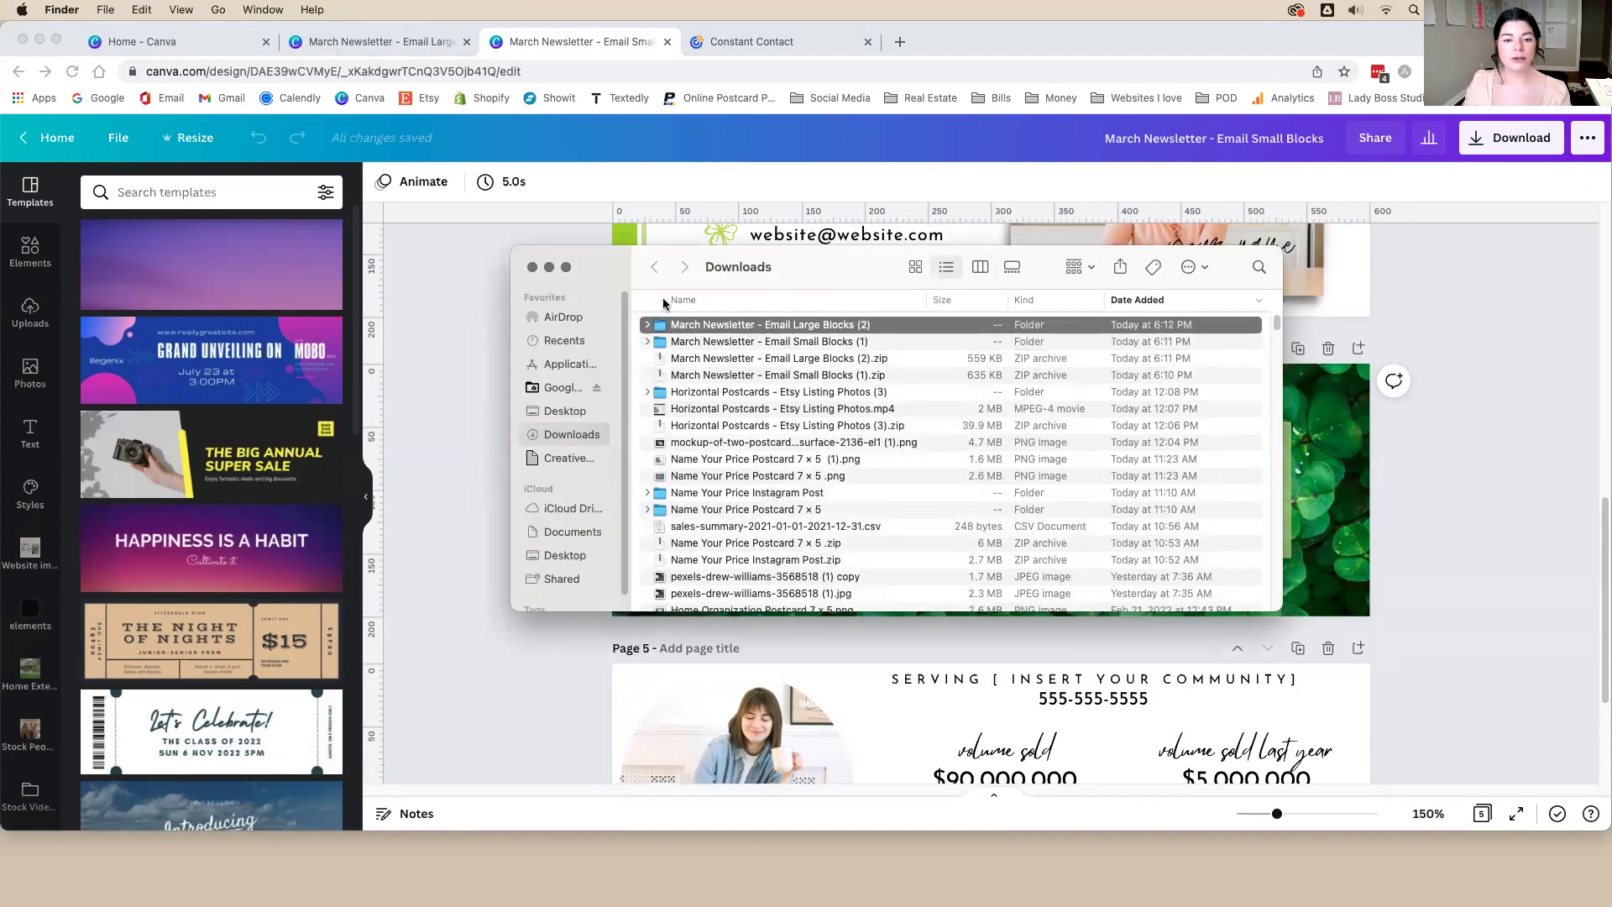
{"action": "left_click", "coordinate": [533, 266]}
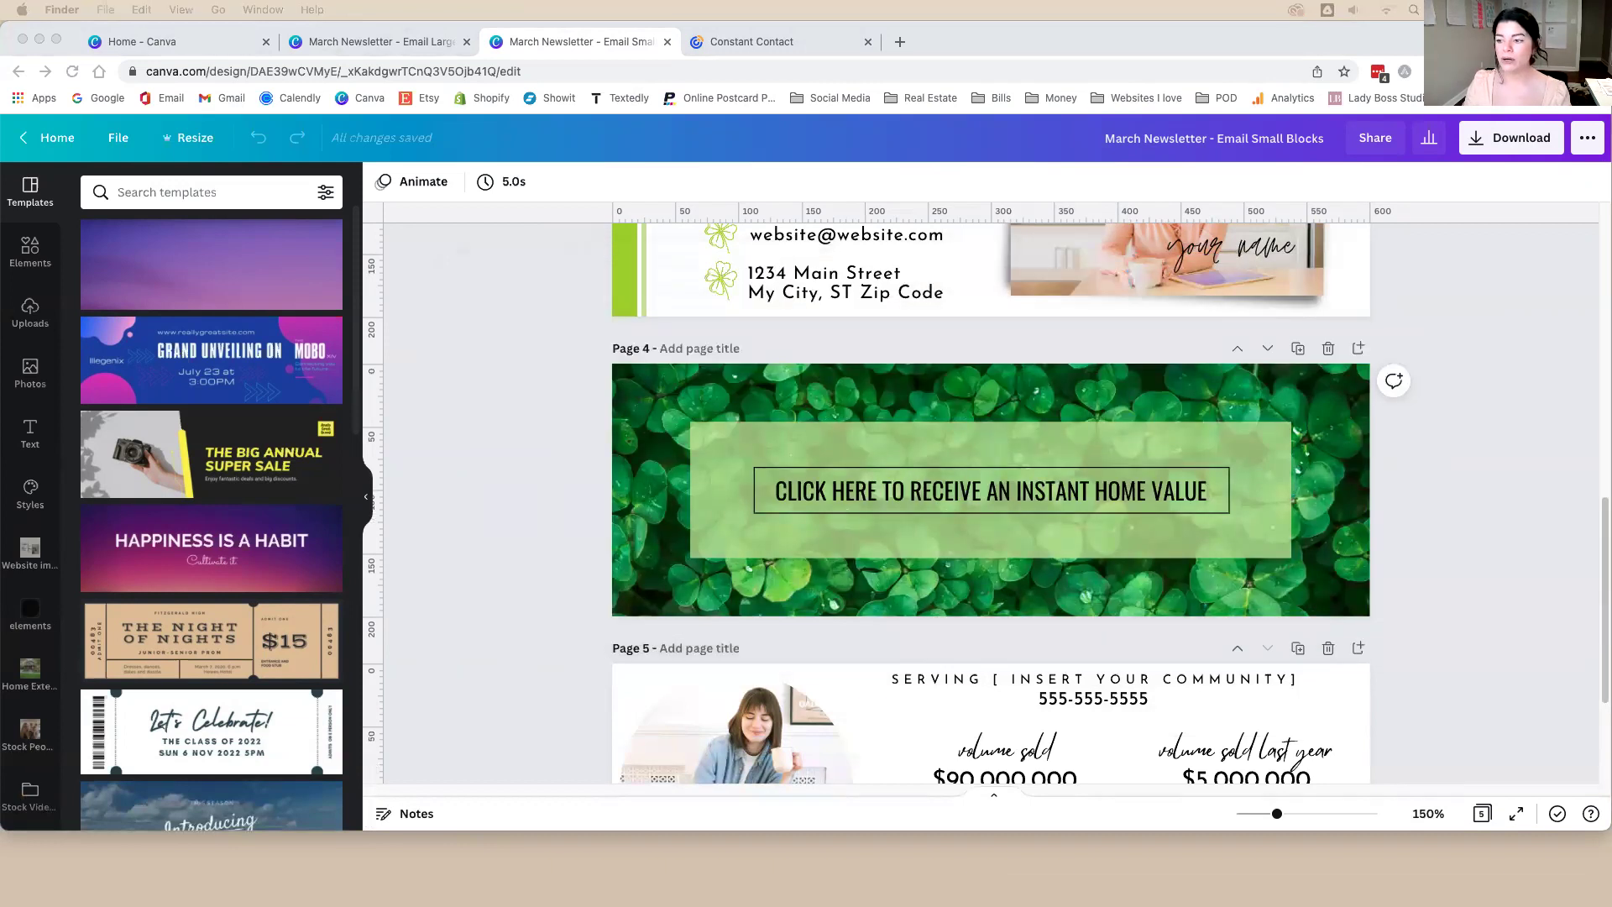
Close the Email Small Blocks and Email Large Blocks designs and return to Constant Contact
{"action": "left_click", "coordinate": [1475, 468]}
{"action": "scroll", "coordinate": [1439, 629], "scroll_direction": "up", "scroll_amount": 10}
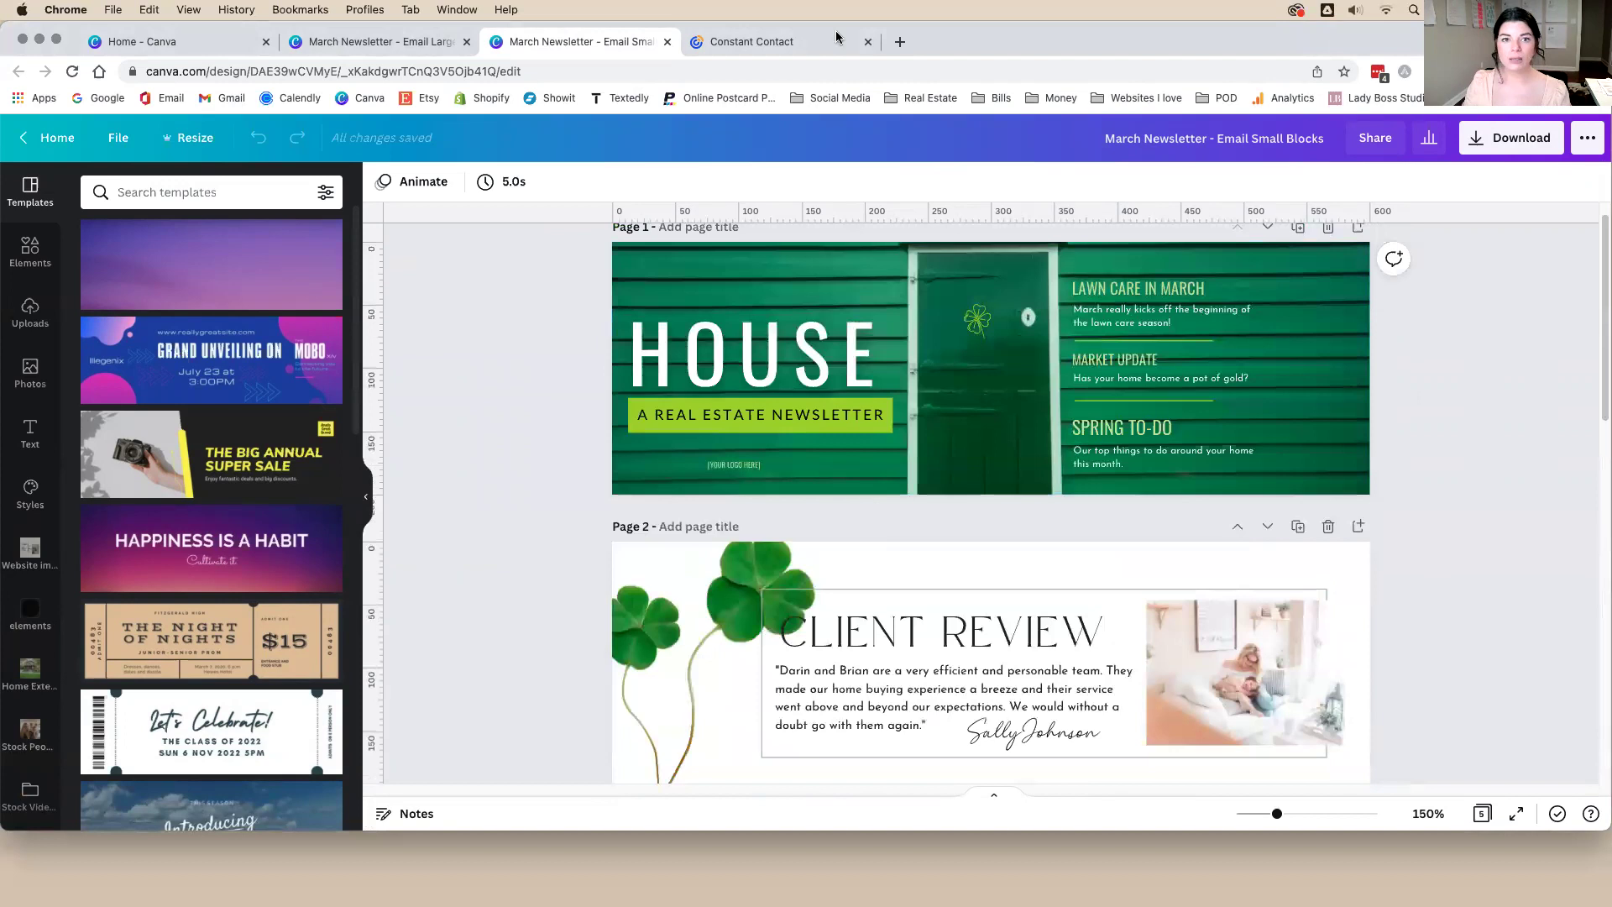
{"action": "left_click", "coordinate": [666, 42]}
{"action": "left_click", "coordinate": [373, 43]}
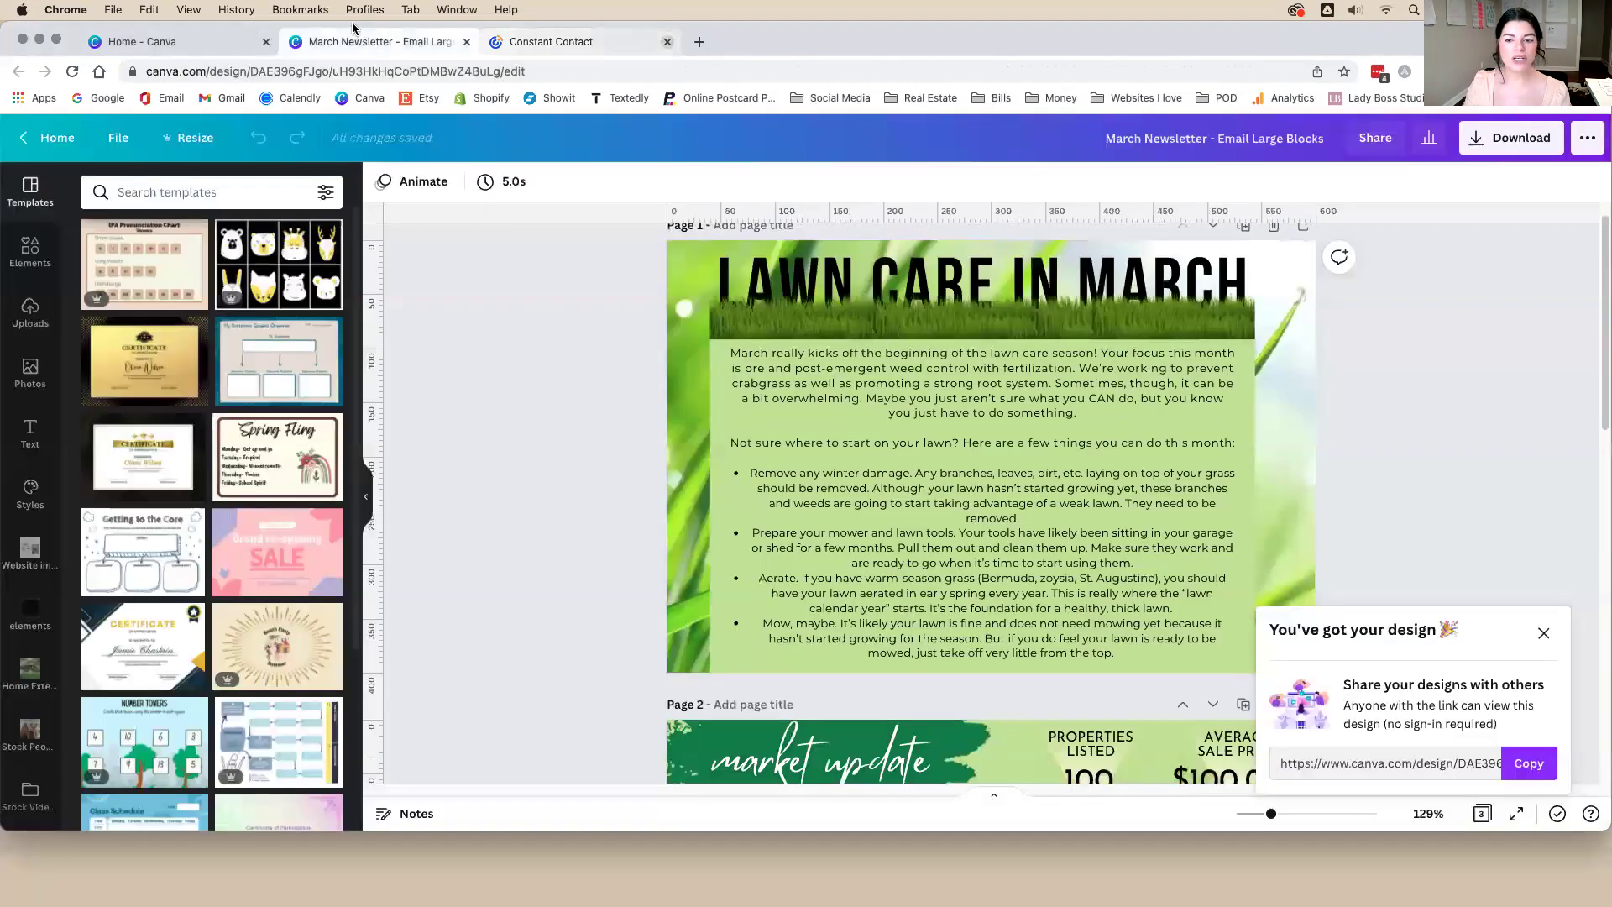
{"action": "left_click", "coordinate": [467, 42]}
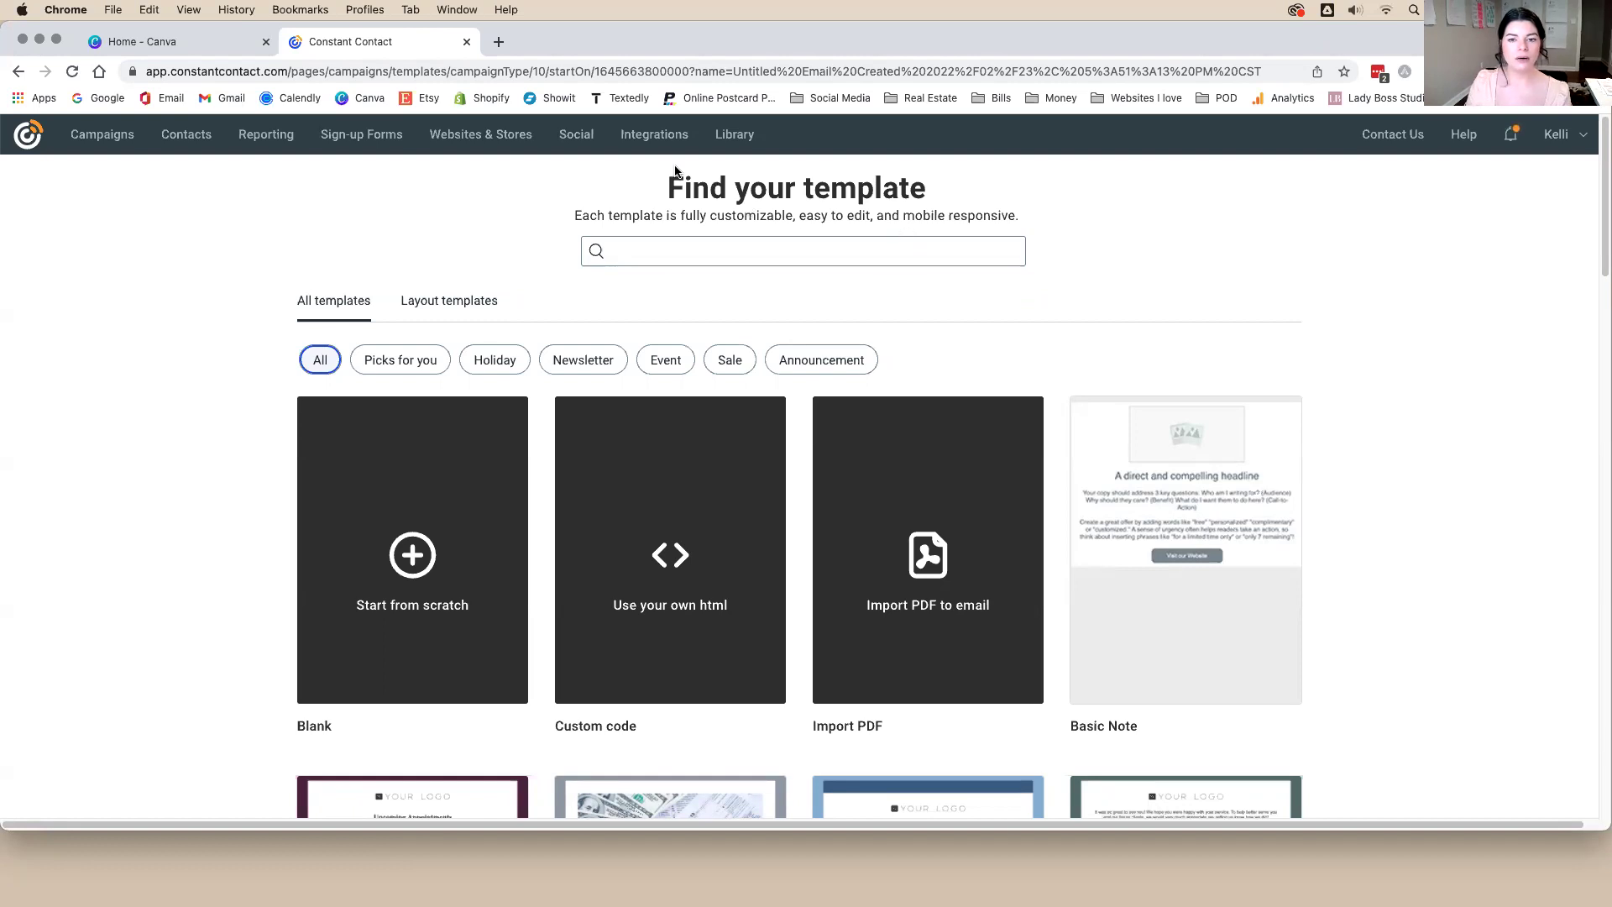
Start a new email from the Blank template among the Constant Contact templates
{"action": "scroll", "coordinate": [1386, 304], "scroll_direction": "down", "scroll_amount": 2}
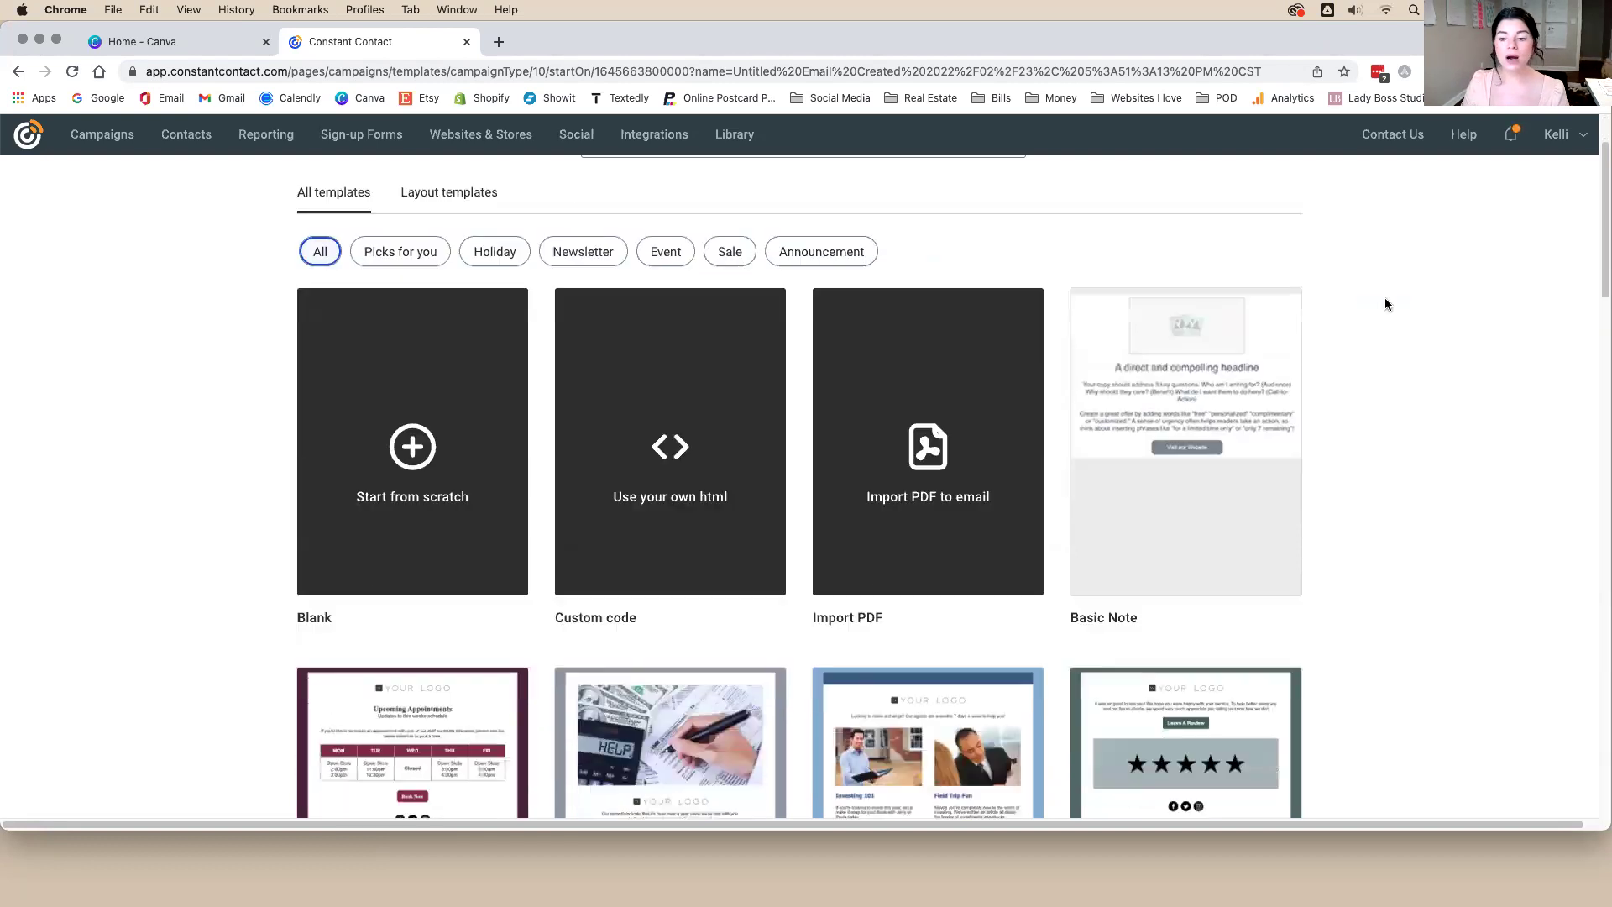
{"action": "scroll", "coordinate": [1386, 303], "scroll_direction": "down", "scroll_amount": 2}
{"action": "mouse_move", "coordinate": [687, 296]}
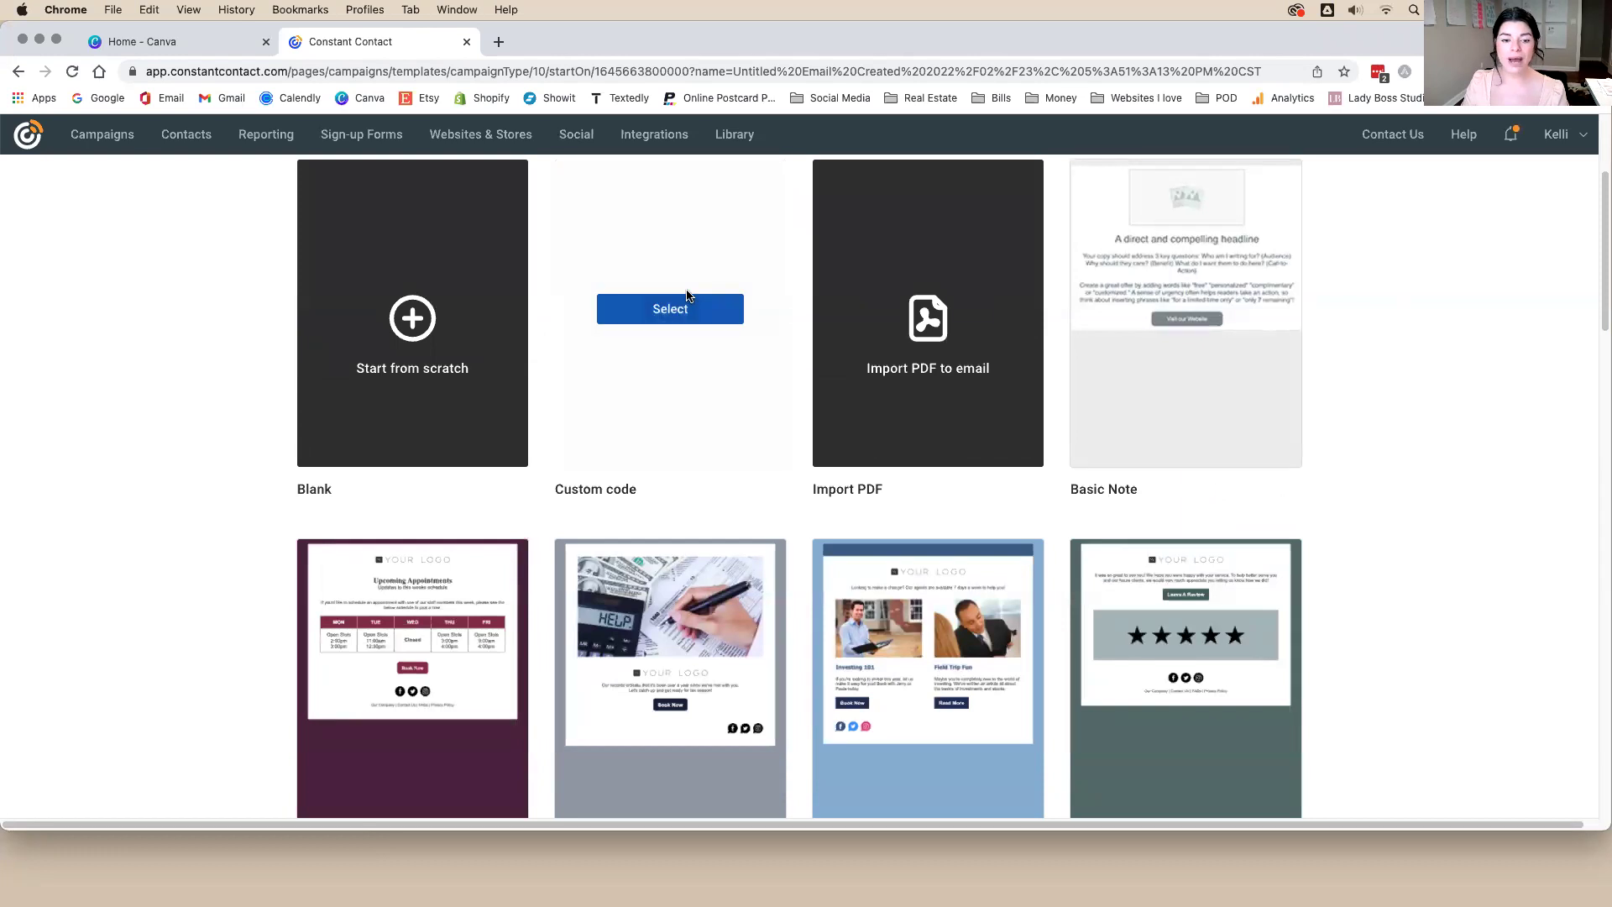
{"action": "scroll", "coordinate": [663, 299], "scroll_direction": "up", "scroll_amount": 2}
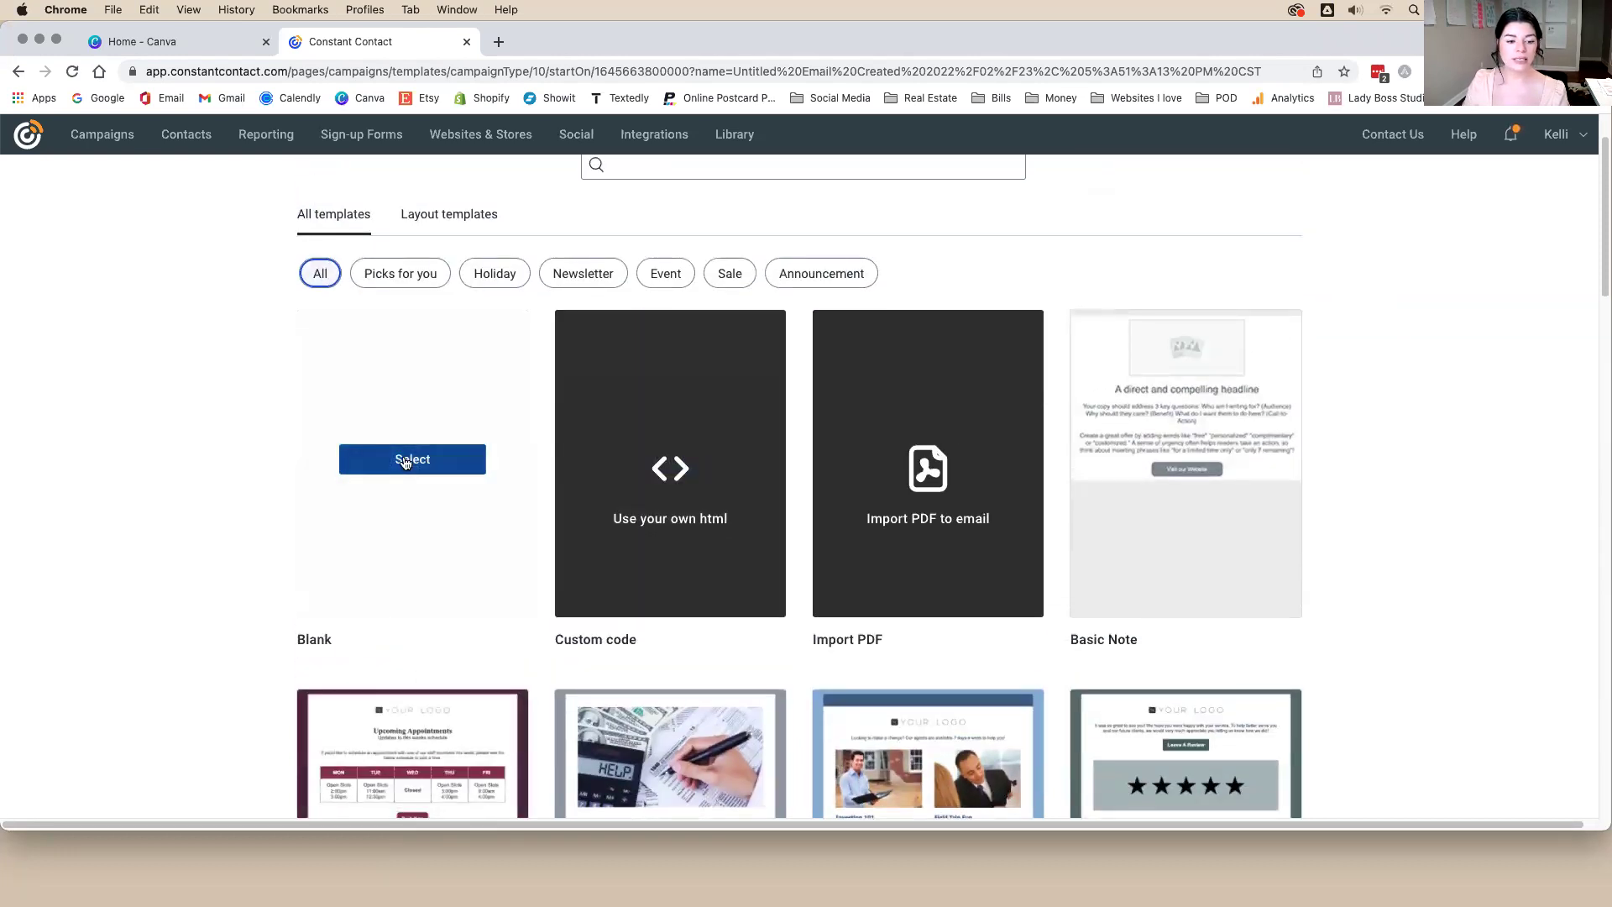
{"action": "left_click", "coordinate": [403, 459]}
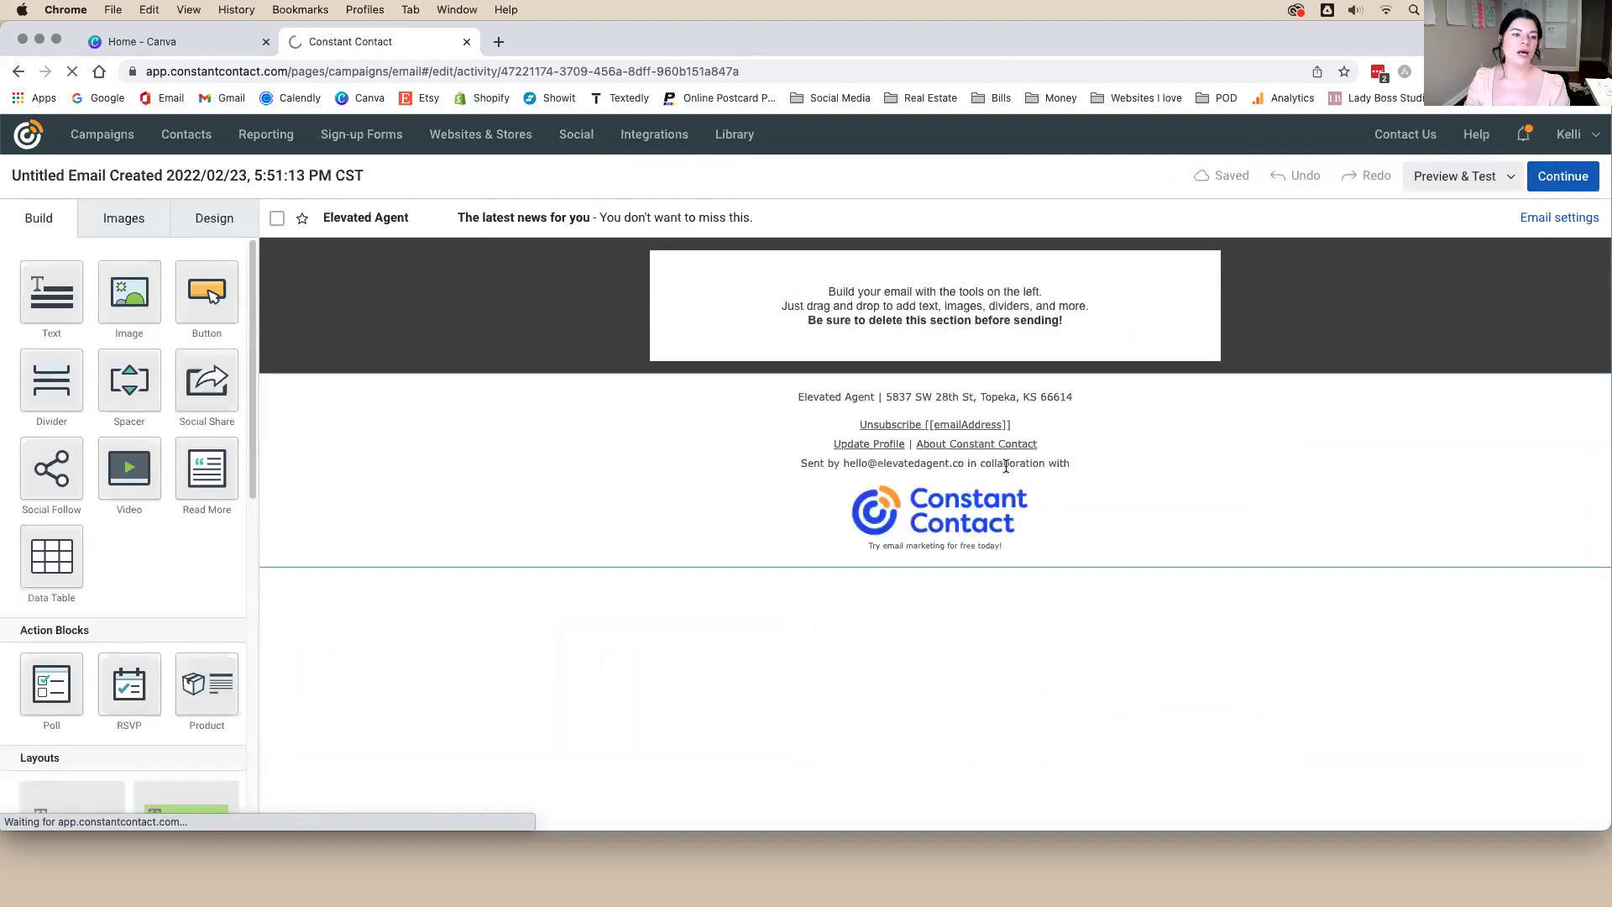
Add four image blocks stacked above the placeholder text in the email body
{"action": "mouse_move", "coordinate": [899, 264]}
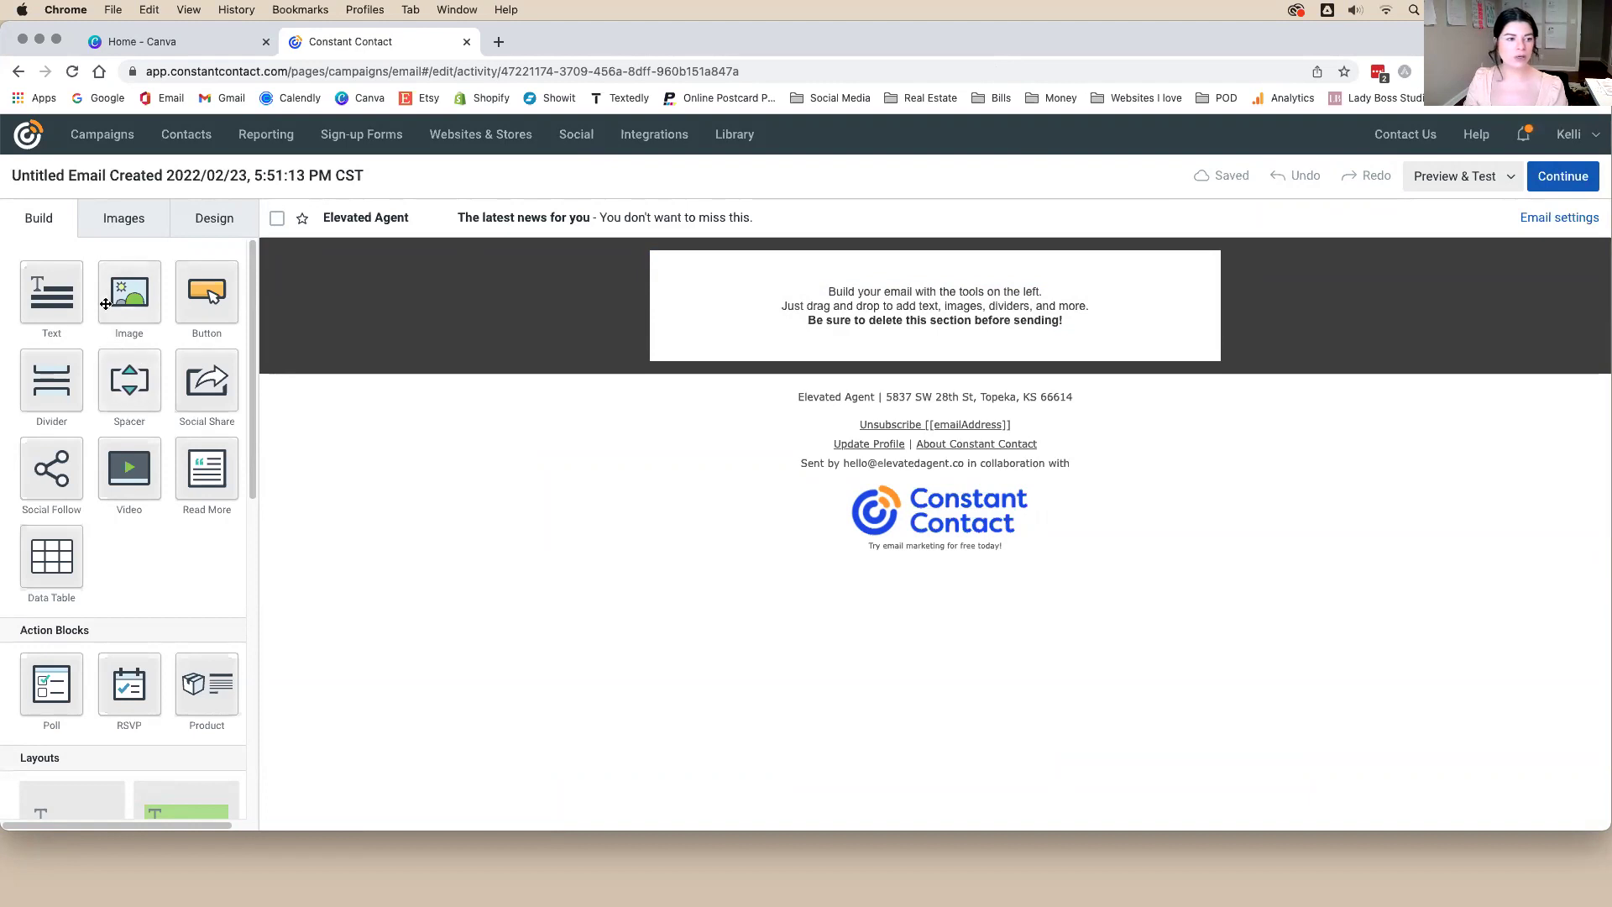
{"action": "left_click_drag", "start_coordinate": [109, 294], "coordinate": [688, 251]}
{"action": "left_click_drag", "start_coordinate": [127, 290], "coordinate": [831, 351]}
{"action": "left_click_drag", "start_coordinate": [139, 289], "coordinate": [819, 453]}
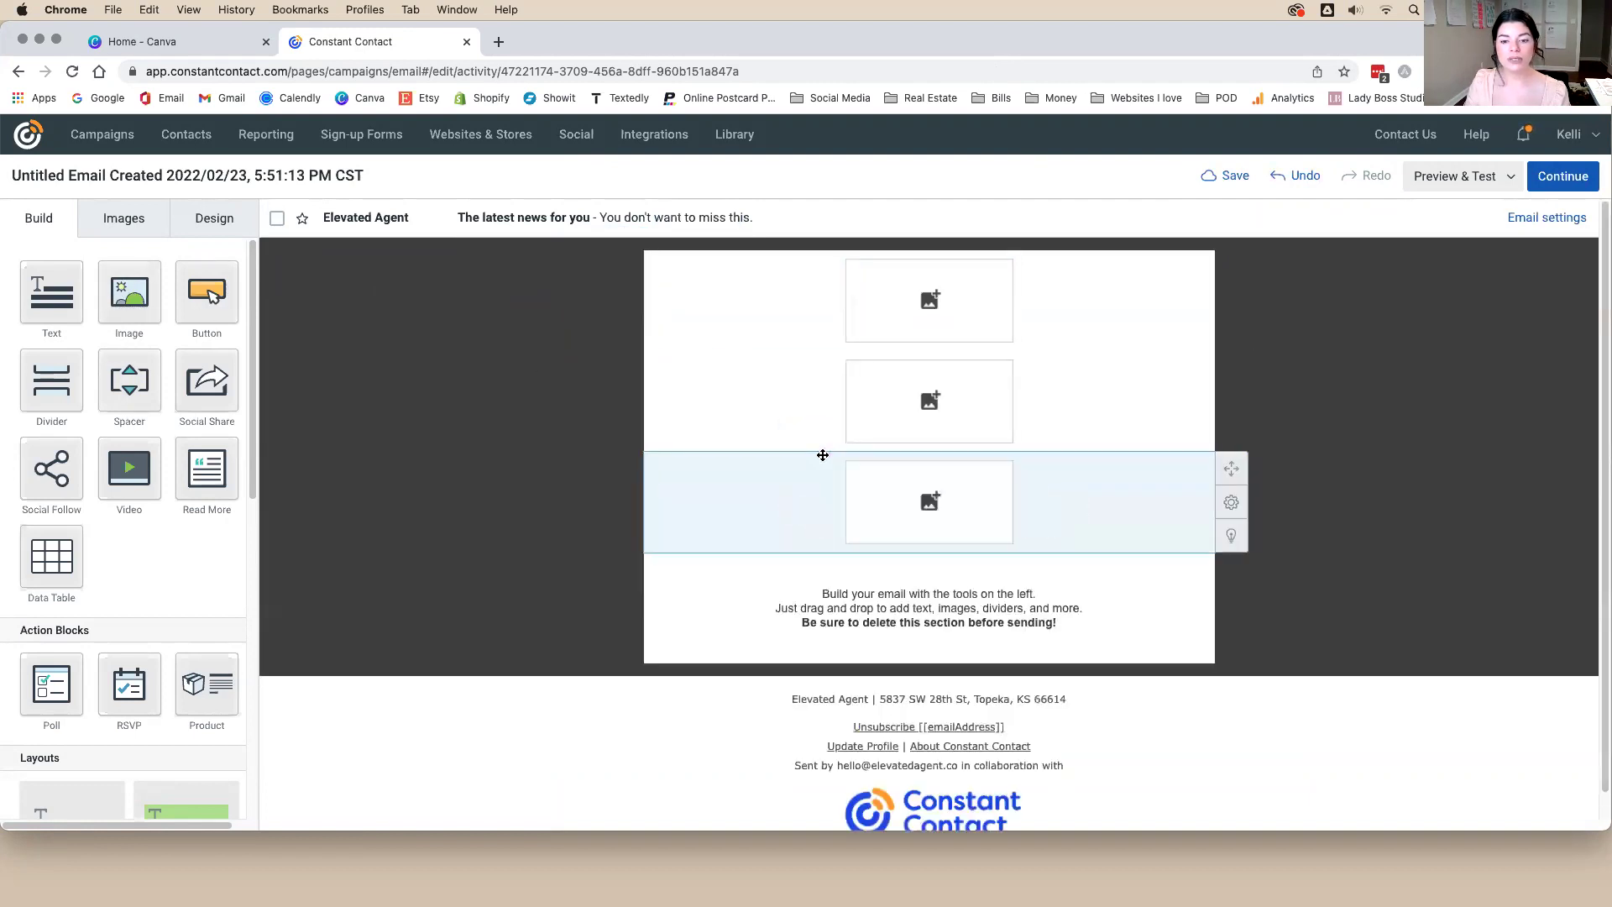
{"action": "left_click_drag", "start_coordinate": [147, 289], "coordinate": [853, 537]}
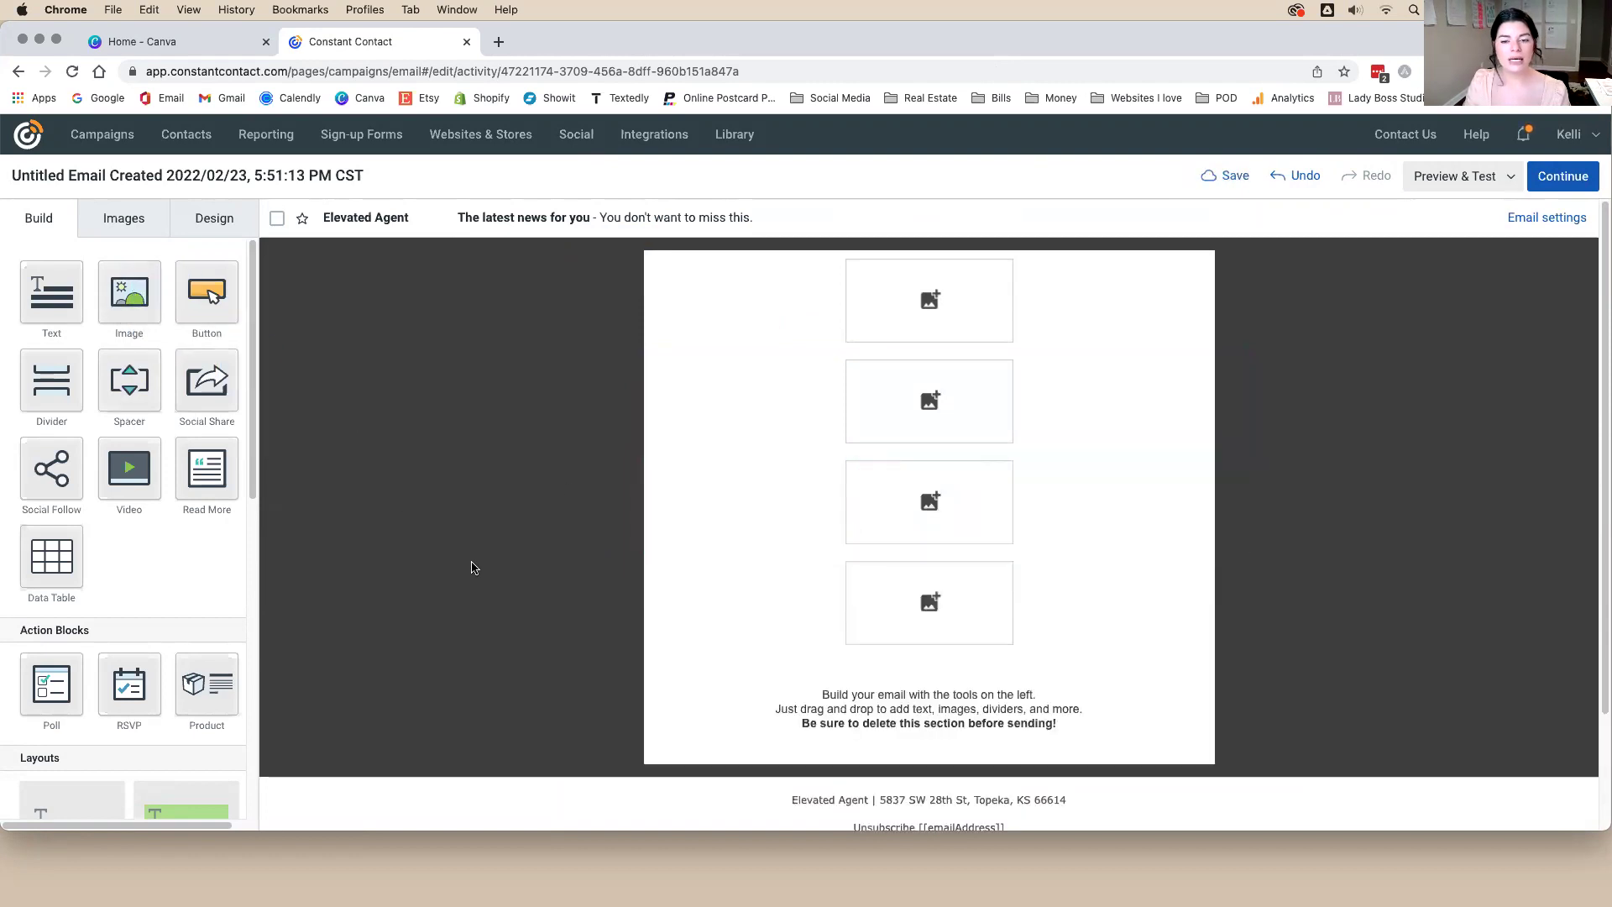
Insert a divider below the first image block and add a fifth image block beneath the others
{"action": "left_click_drag", "start_coordinate": [49, 382], "coordinate": [753, 376]}
{"action": "left_click_drag", "start_coordinate": [839, 353], "coordinate": [841, 351]}
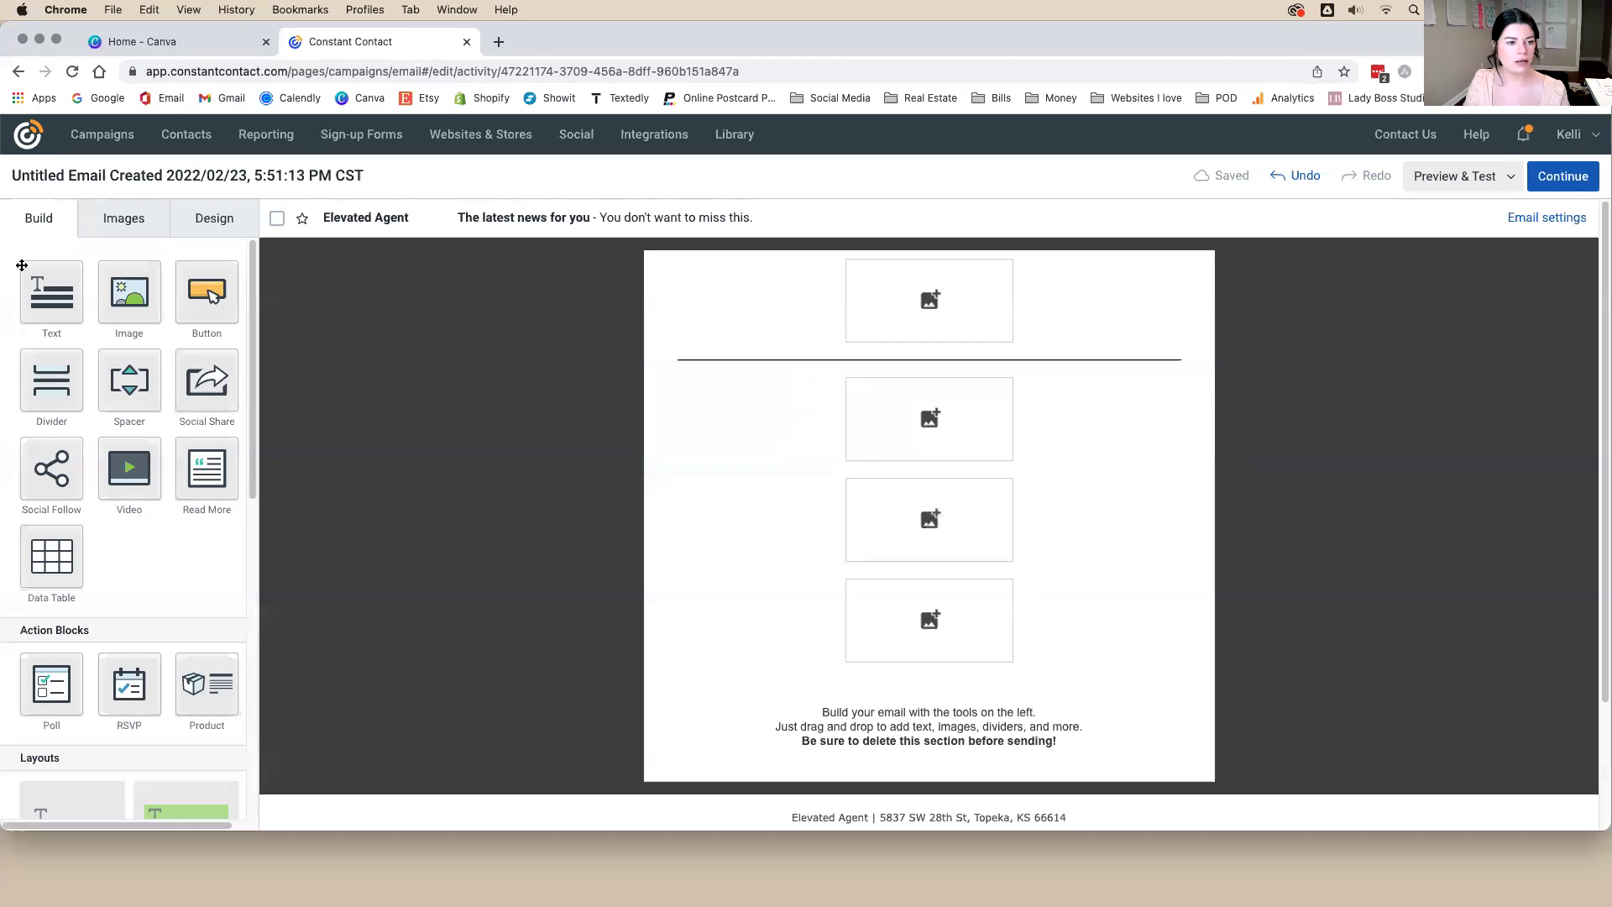
{"action": "left_click_drag", "start_coordinate": [126, 294], "coordinate": [1032, 659]}
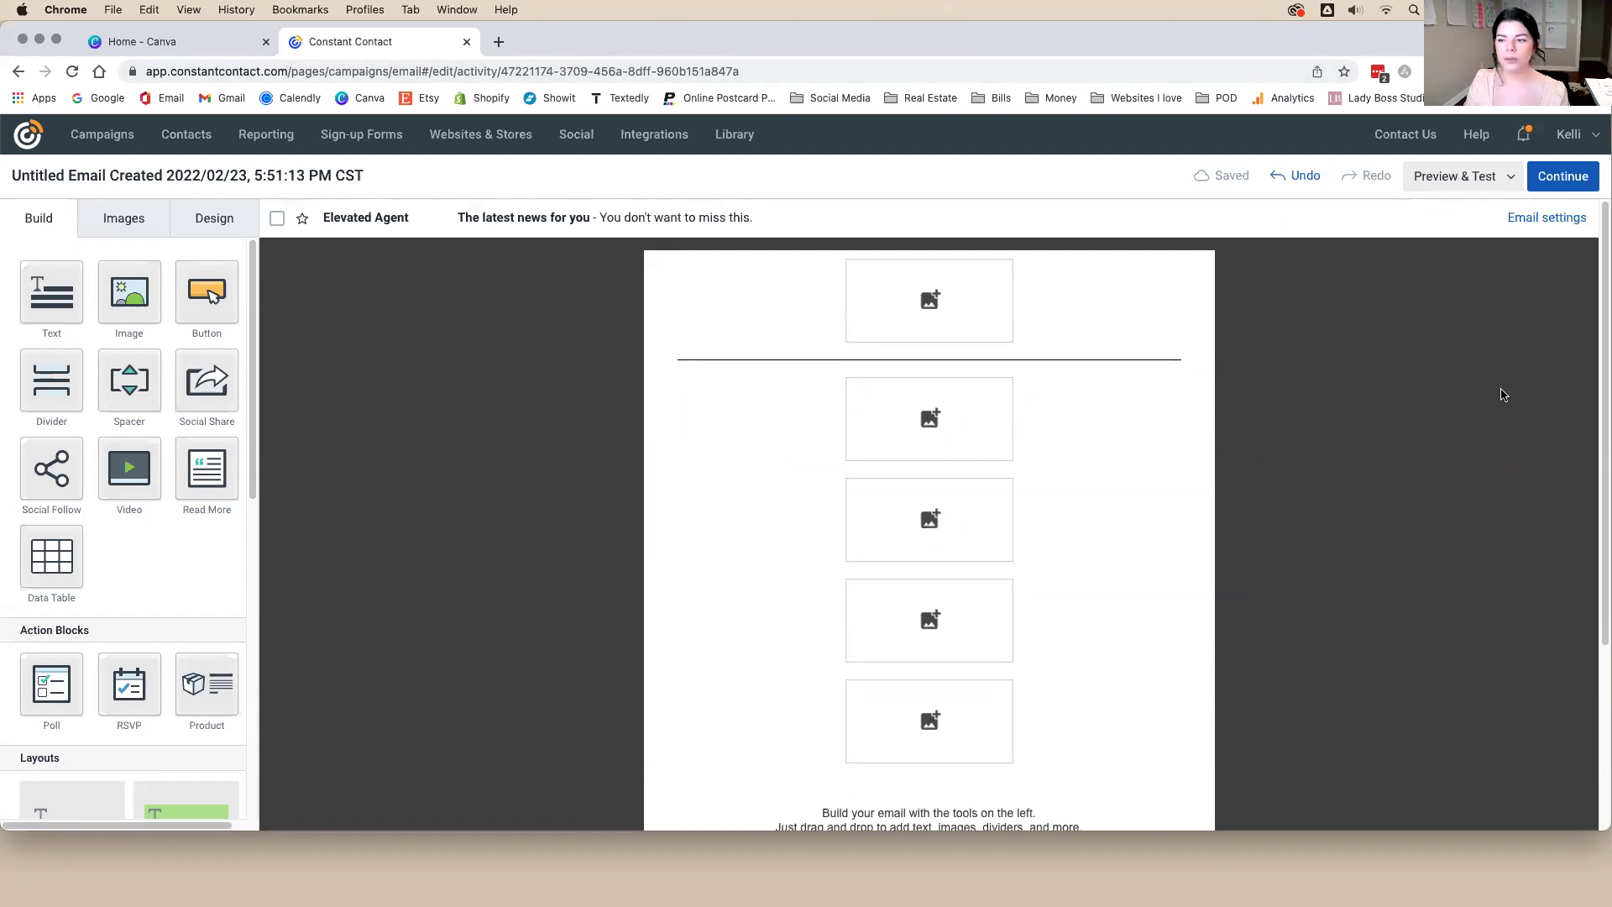
Open the image library to replace the topmost image placeholder and look through the stored images
{"action": "scroll", "coordinate": [1602, 300], "scroll_direction": "down", "scroll_amount": 1}
{"action": "scroll", "coordinate": [1579, 353], "scroll_direction": "up", "scroll_amount": 1}
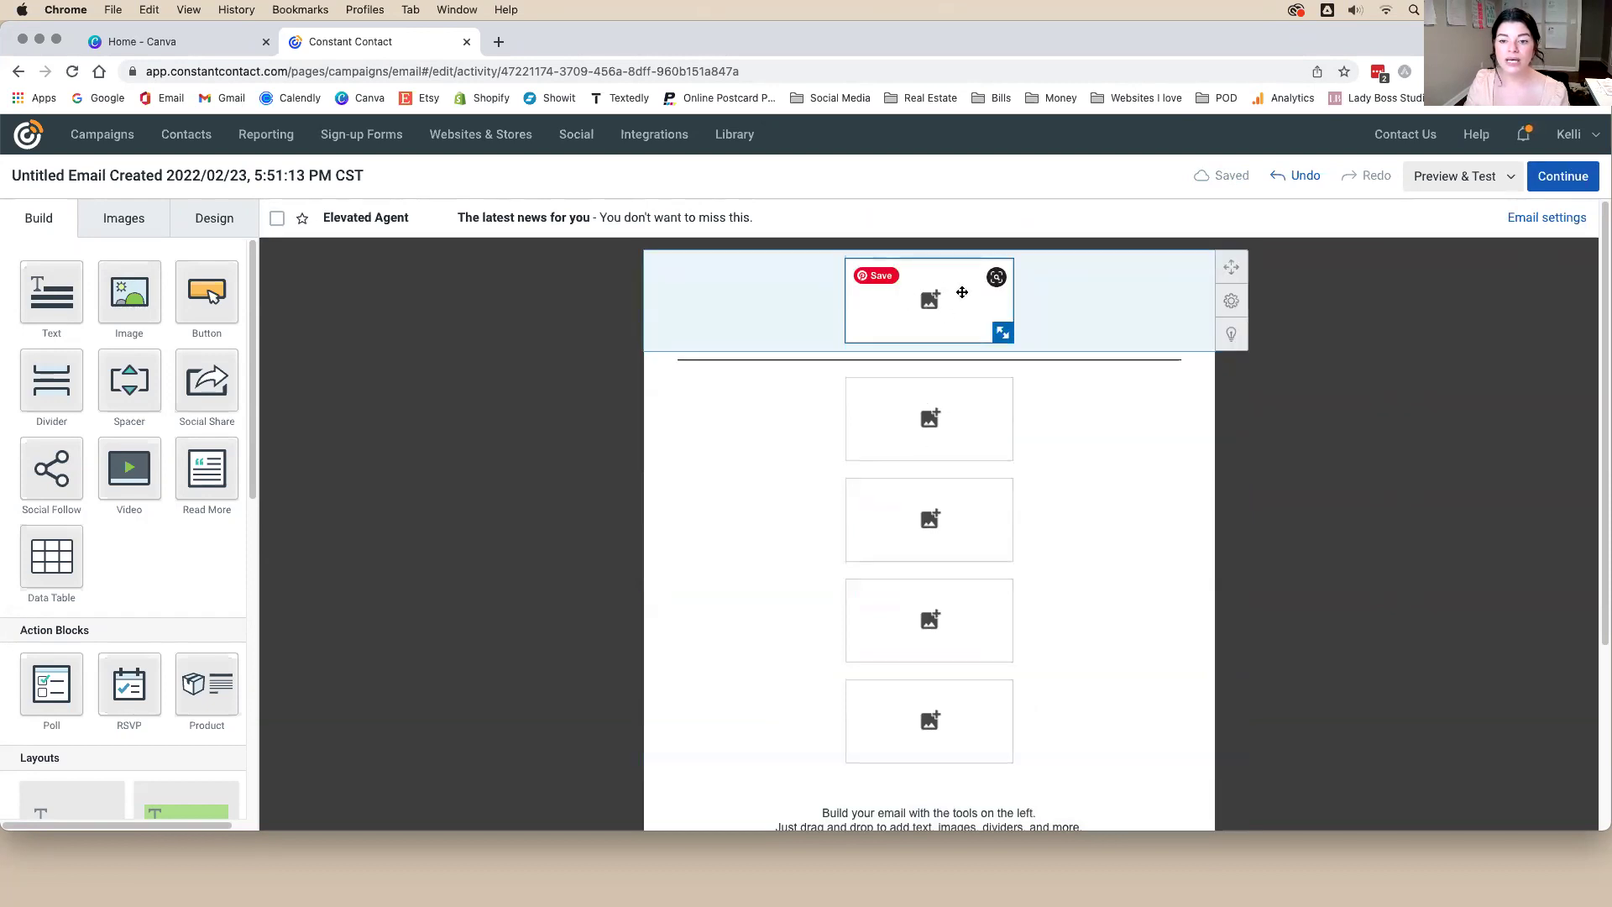
{"action": "left_click", "coordinate": [931, 302]}
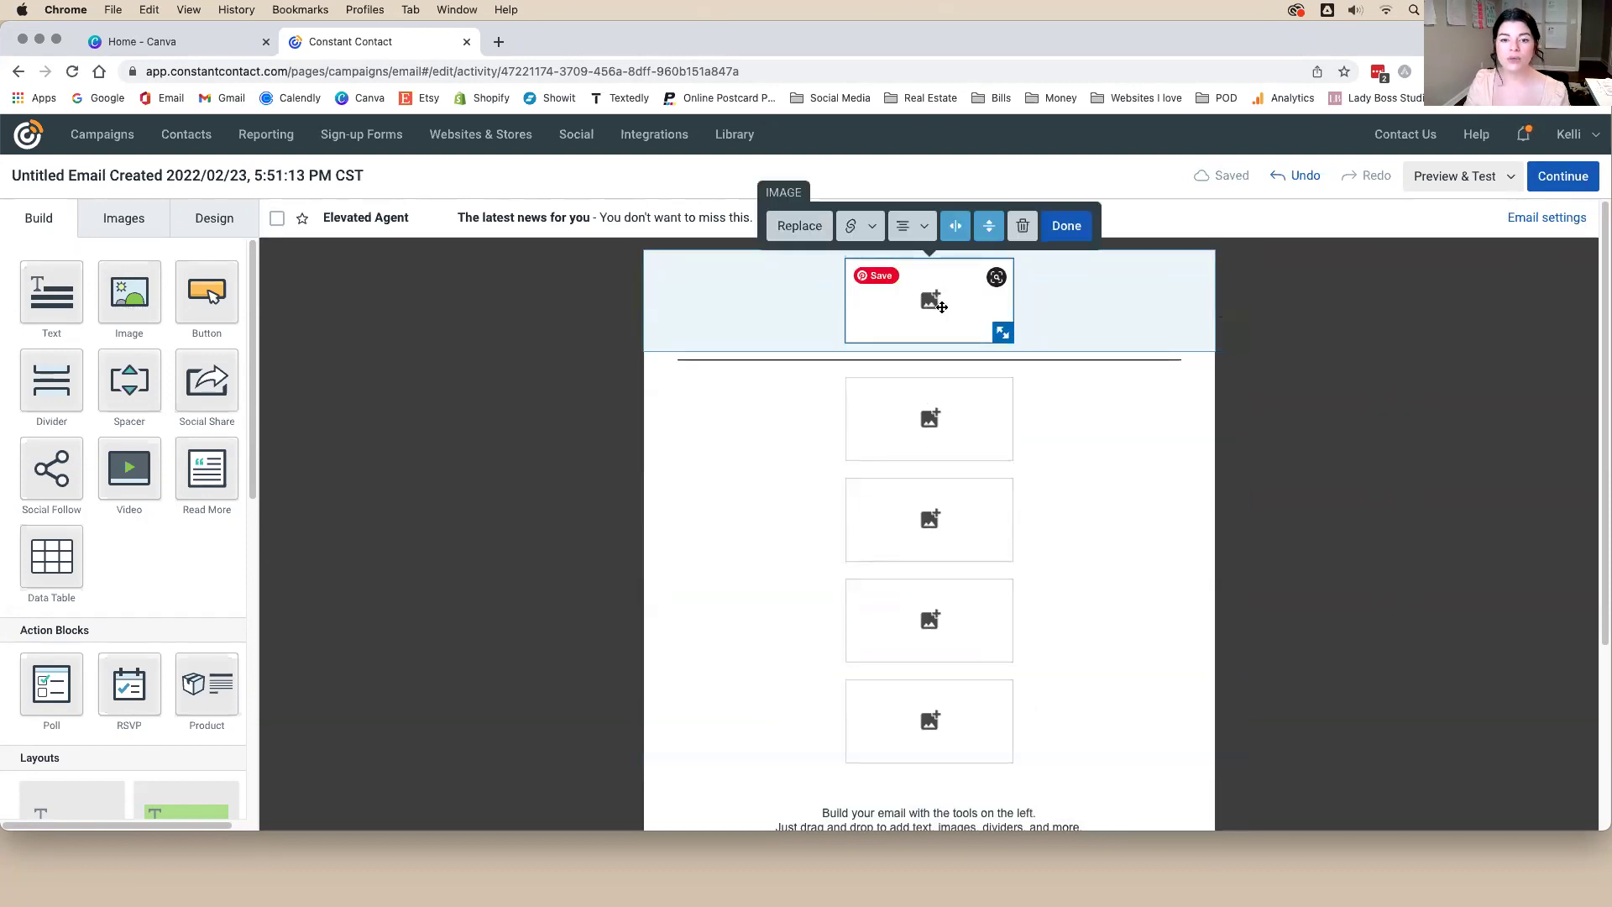
{"action": "left_click", "coordinate": [799, 227]}
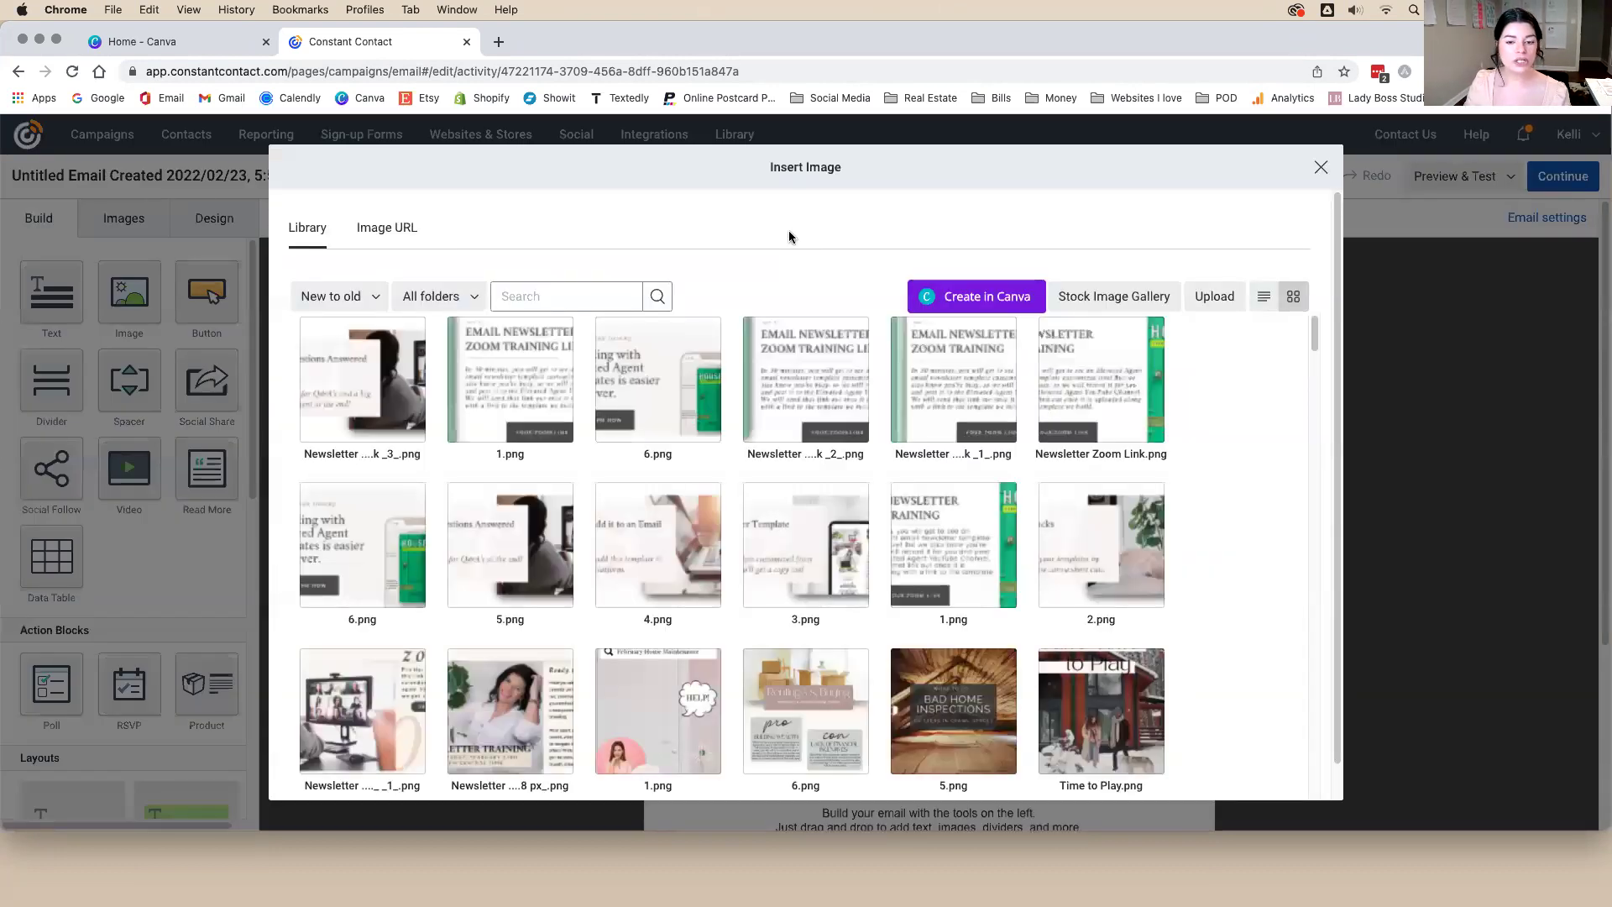
{"action": "scroll", "coordinate": [1272, 650], "scroll_direction": "down", "scroll_amount": 2}
{"action": "scroll", "coordinate": [1272, 651], "scroll_direction": "up", "scroll_amount": 2}
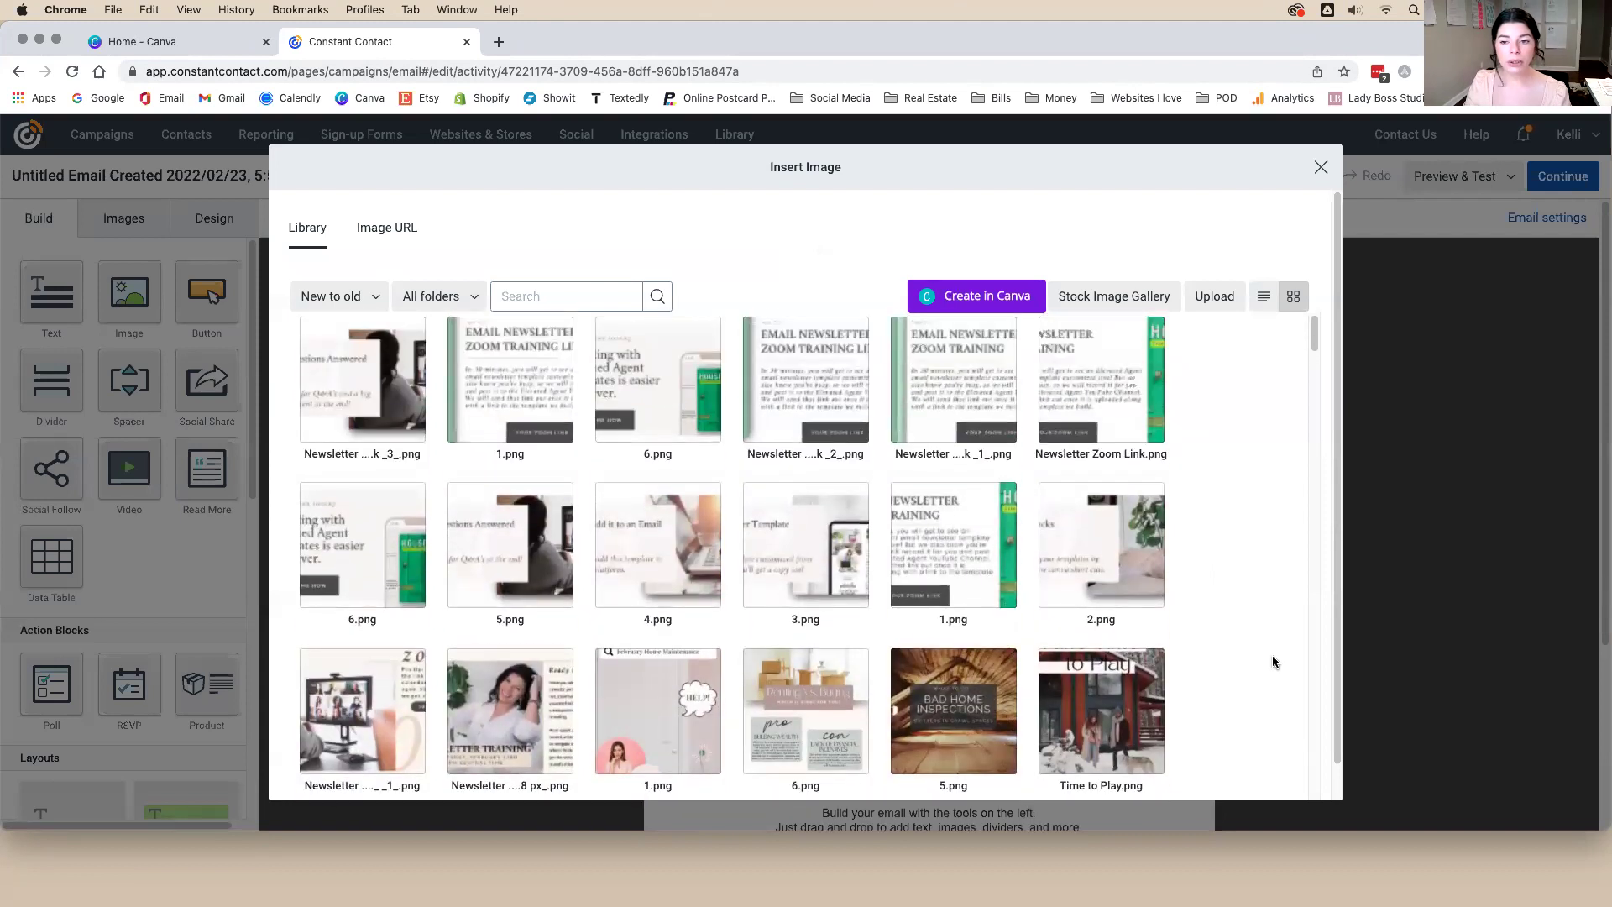
Upload the eight newsletter PNG files from the computer, a set of five and a set of three, to the image library
{"action": "left_click", "coordinate": [1212, 304]}
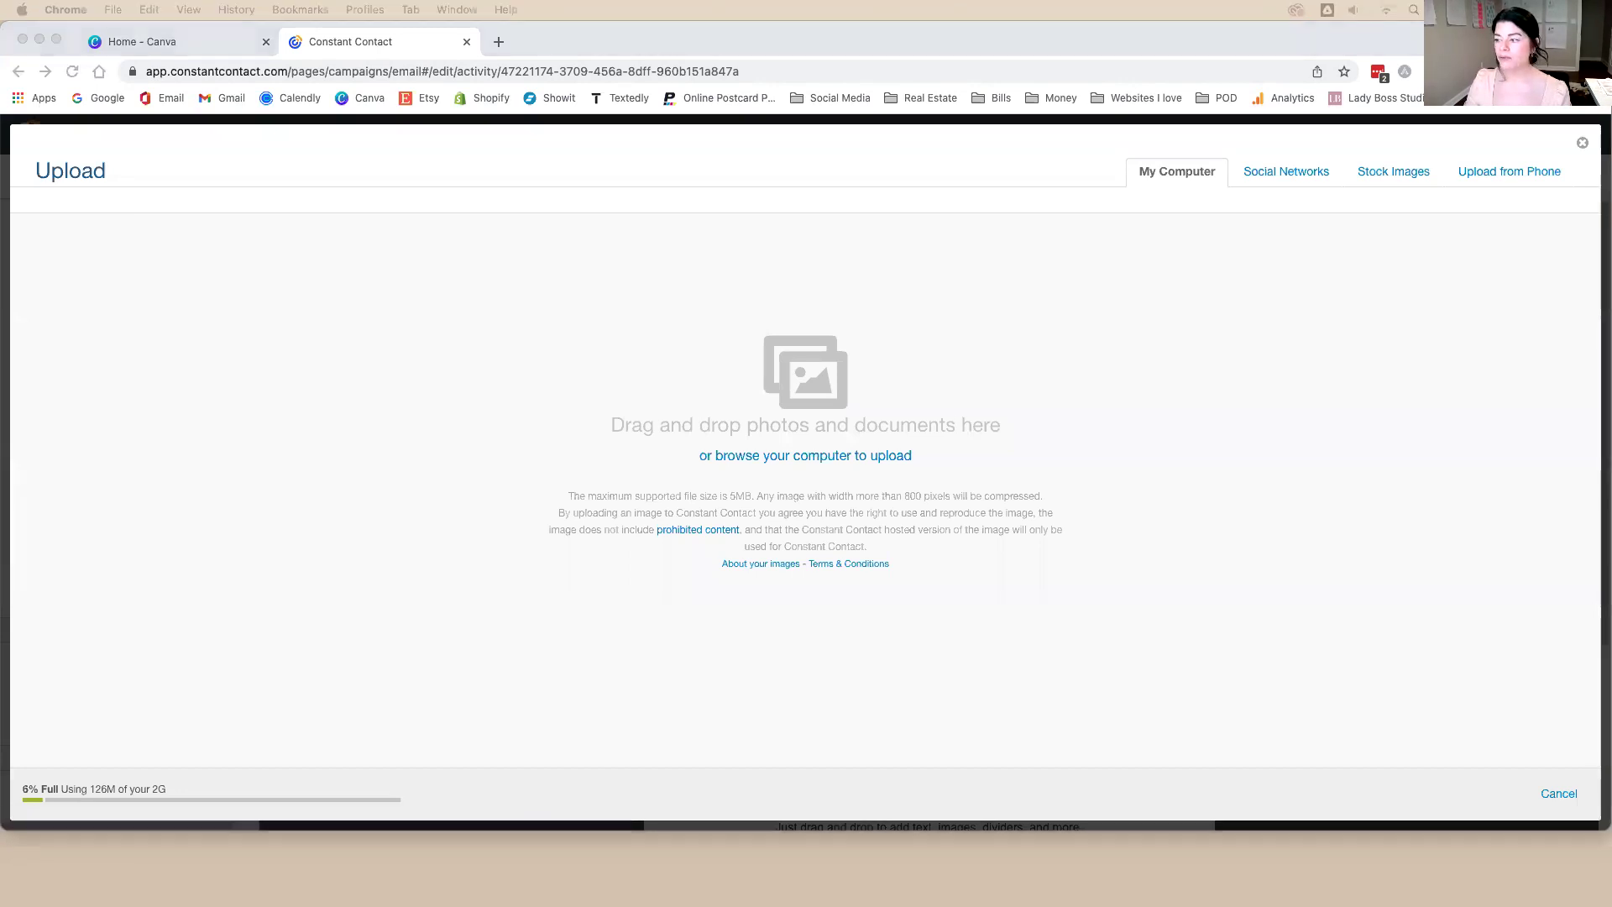
{"action": "left_click_drag", "start_coordinate": [1255, 479], "coordinate": [1092, 470]}
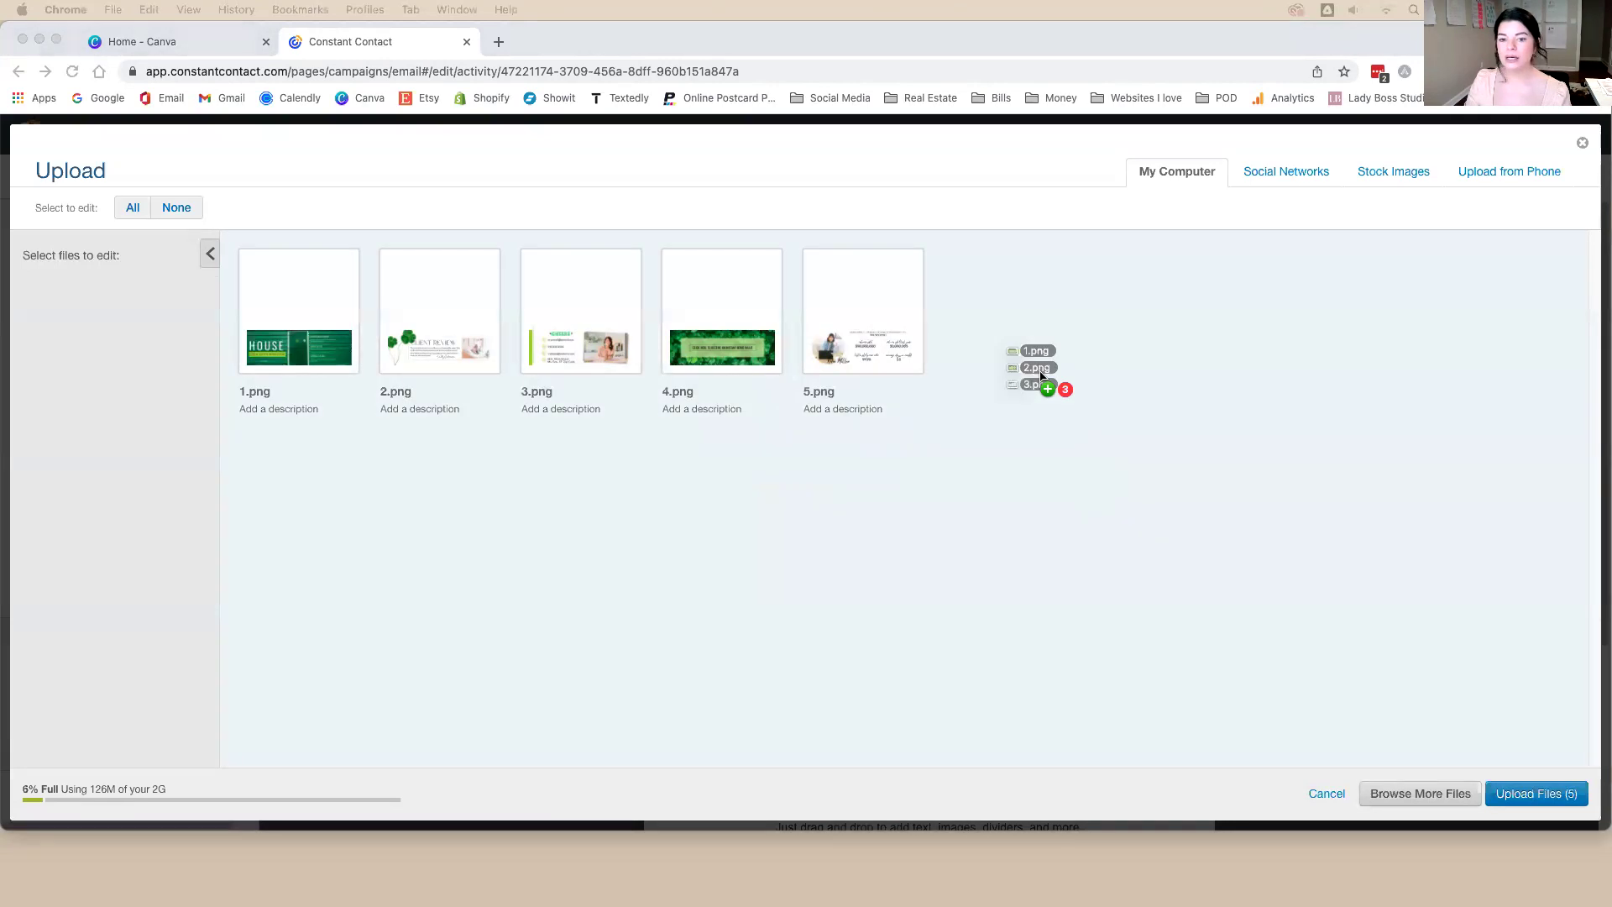
{"action": "left_click_drag", "start_coordinate": [1043, 360], "coordinate": [1041, 380]}
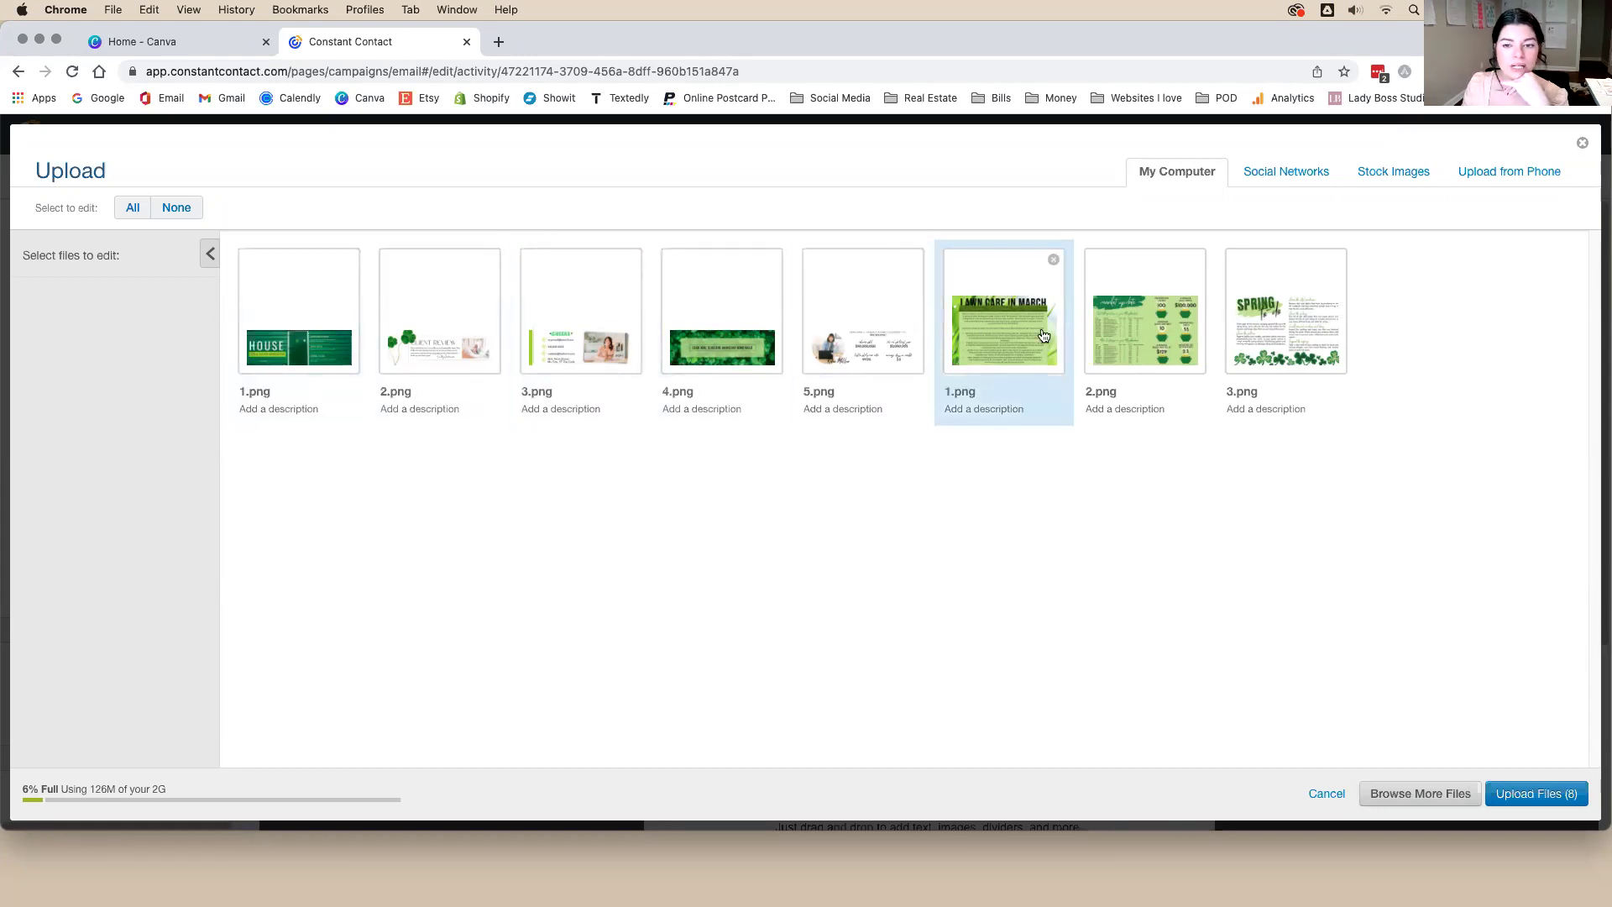
{"action": "left_click", "coordinate": [1562, 795]}
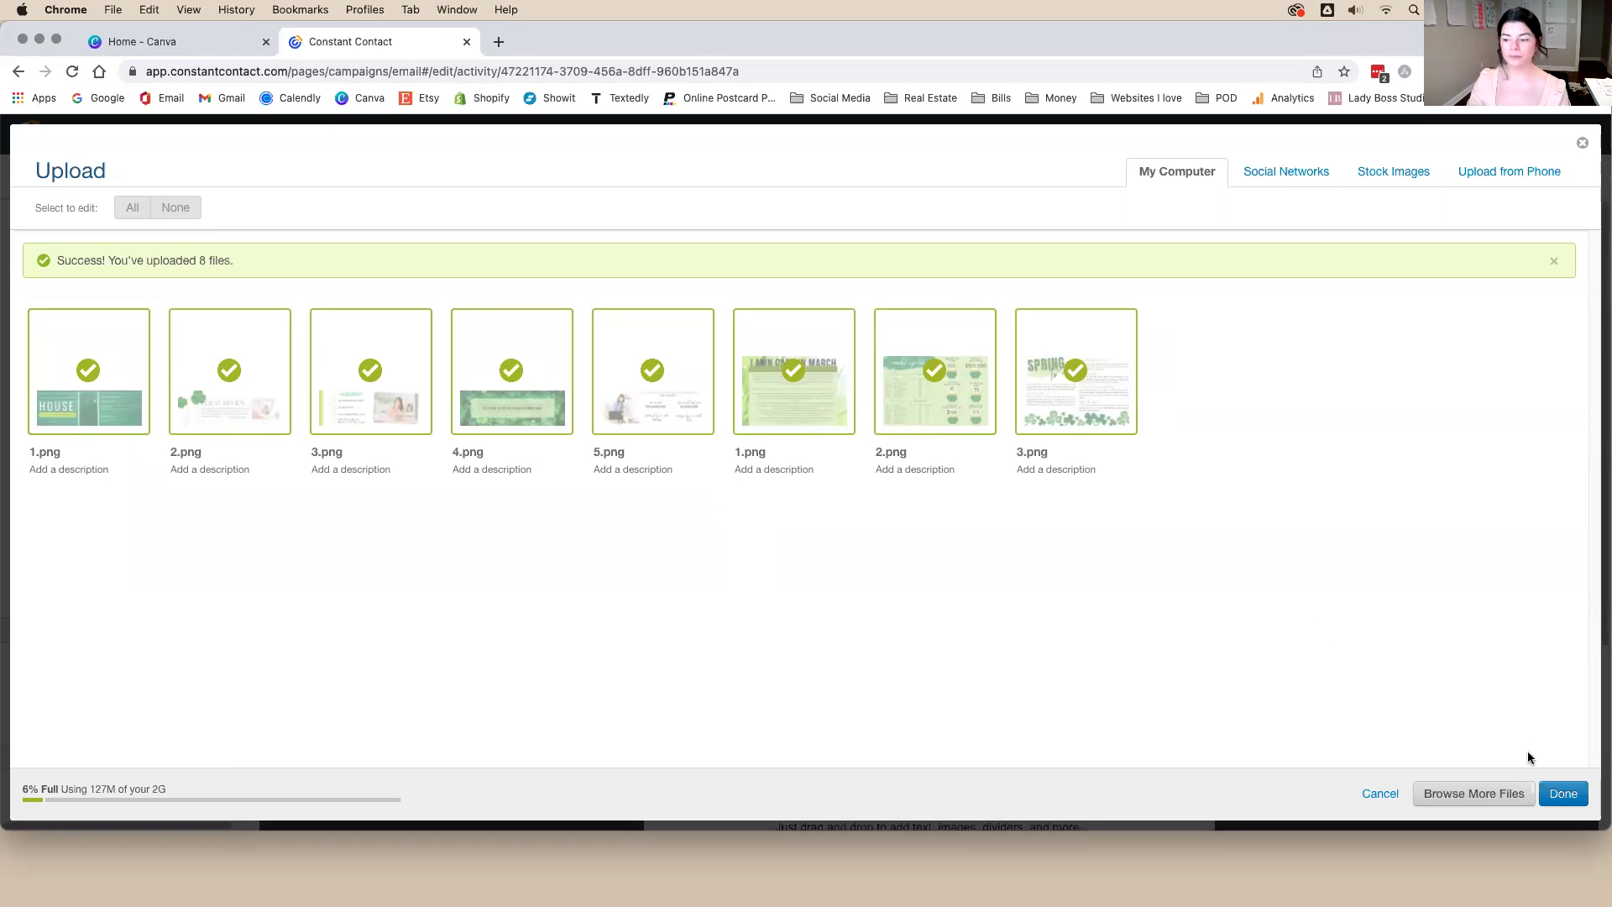
{"action": "left_click", "coordinate": [1563, 794]}
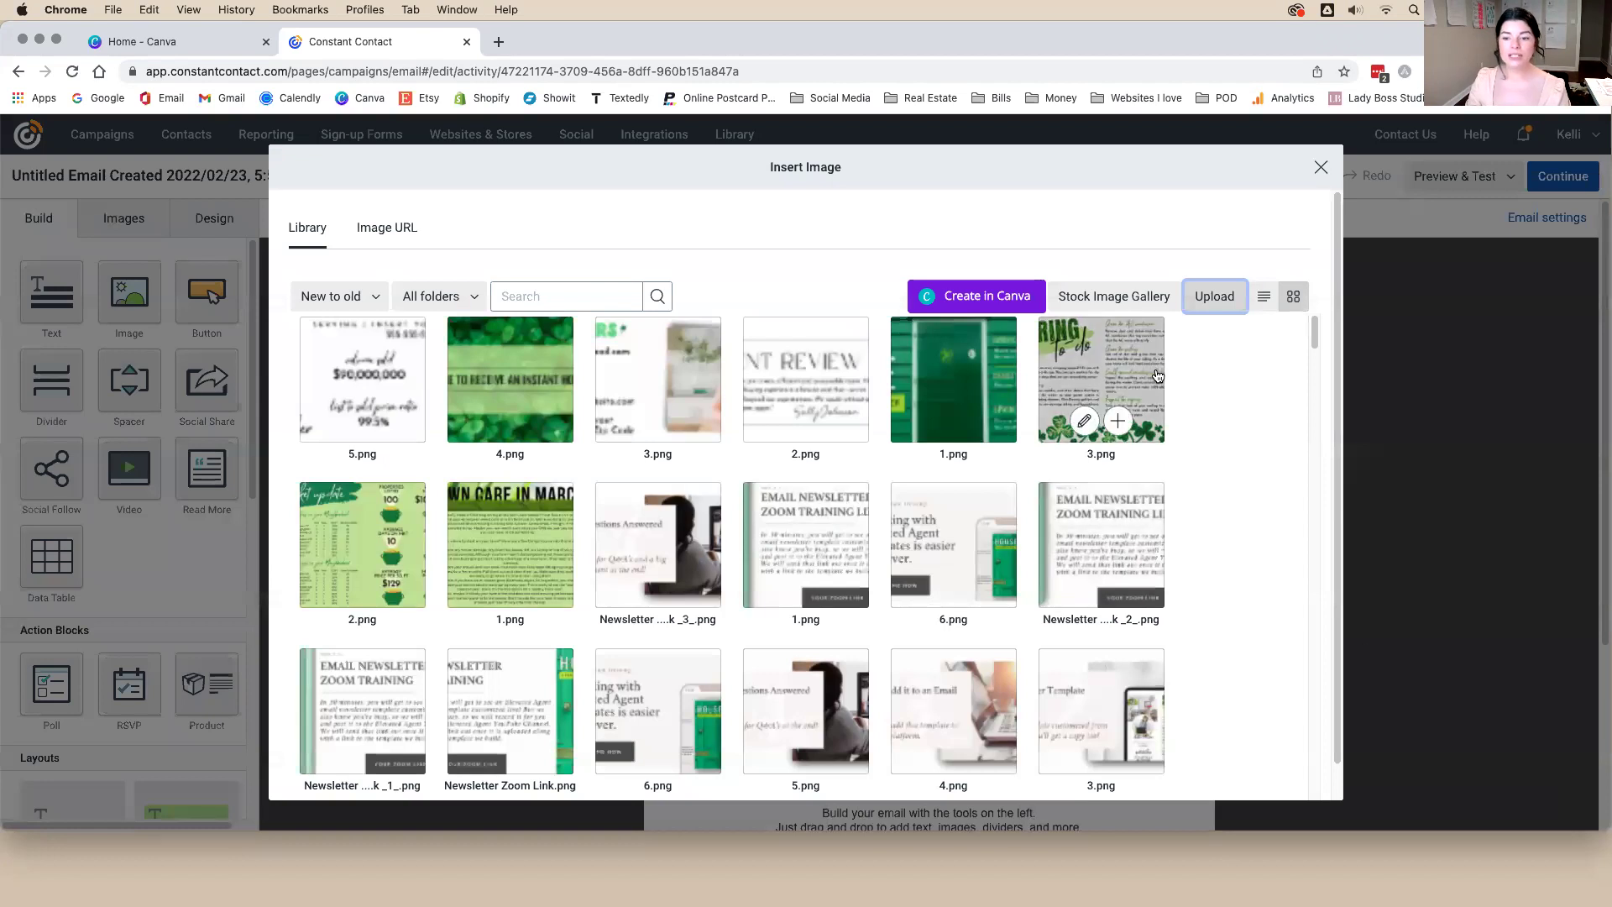
Insert the green HOUSE header image 1.png into the topmost image block and enlarge it to the full content width
{"action": "mouse_move", "coordinate": [710, 381]}
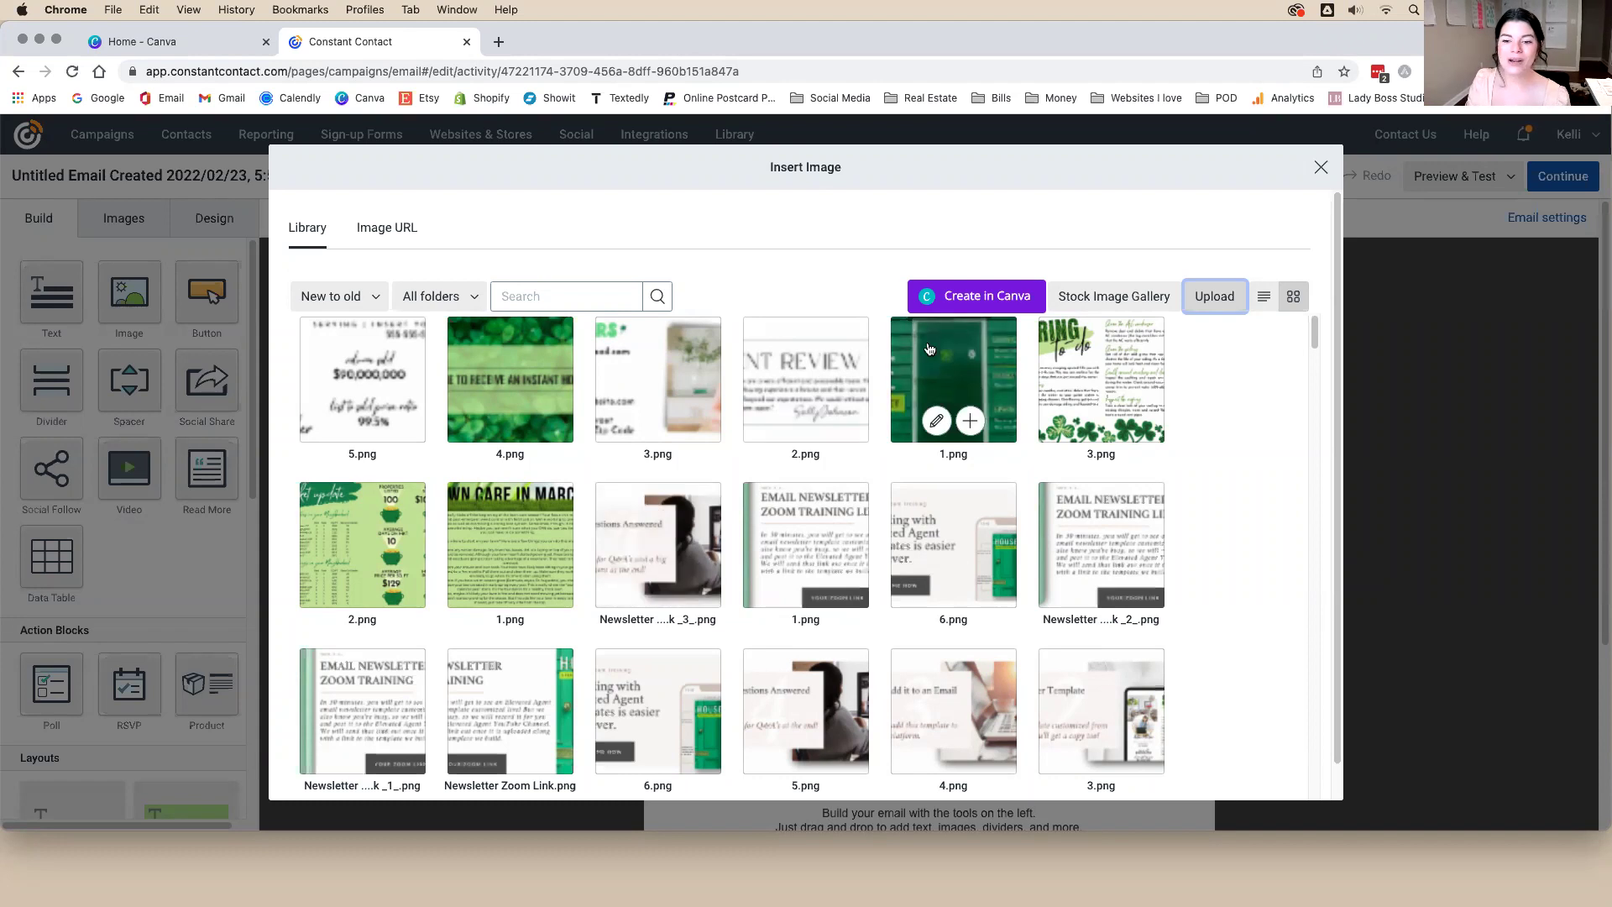
{"action": "left_click", "coordinate": [954, 378]}
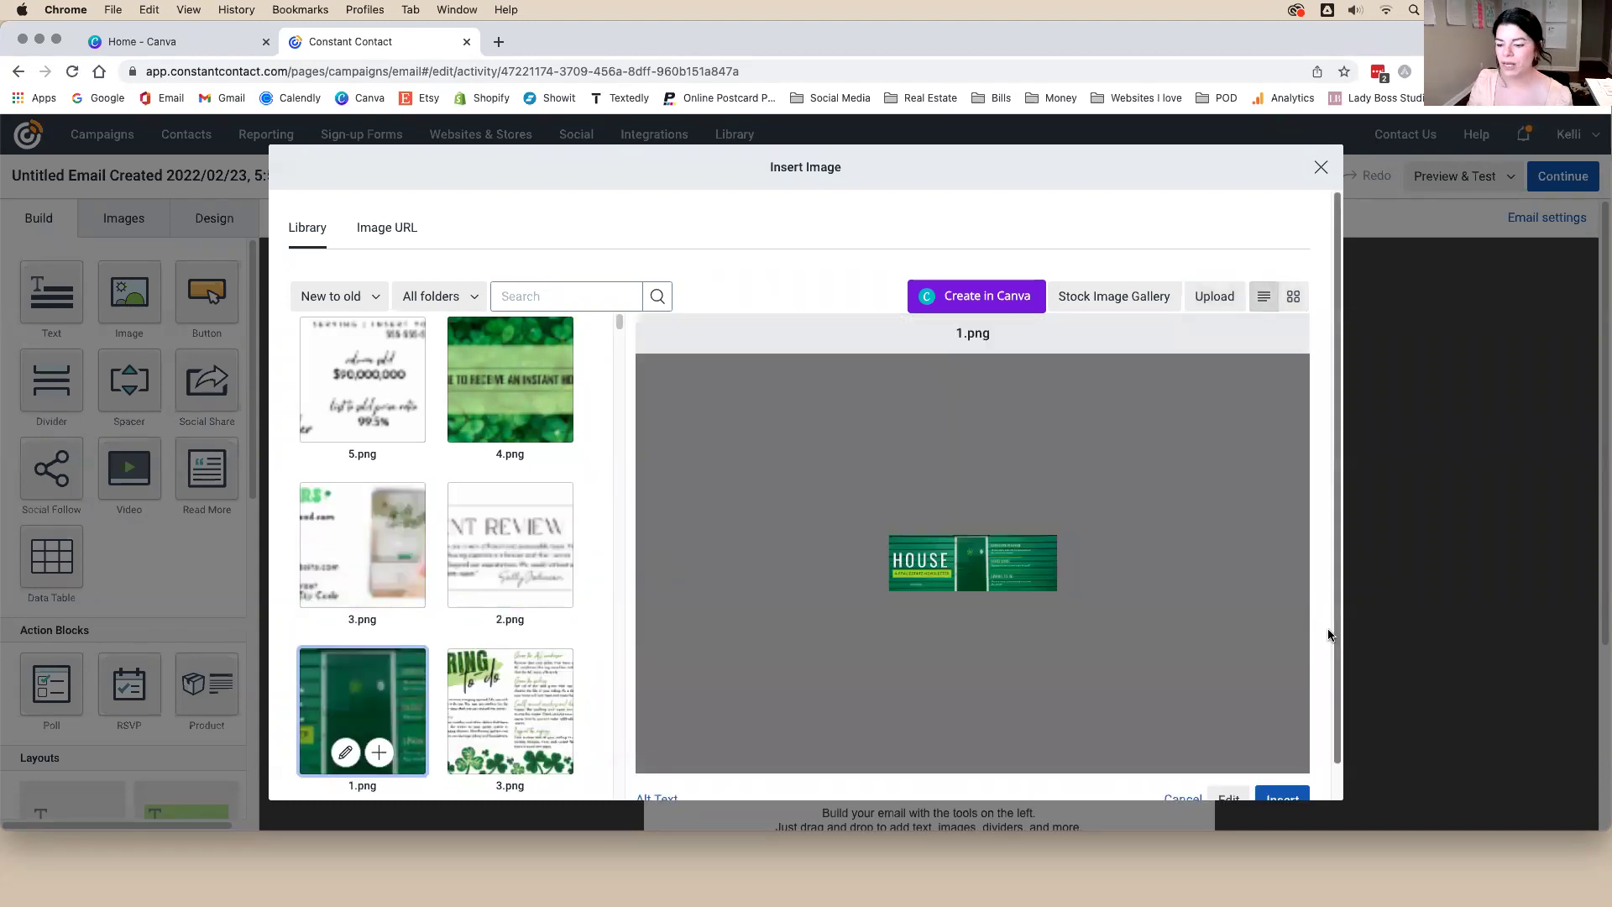
{"action": "scroll", "coordinate": [1331, 636], "scroll_direction": "down", "scroll_amount": 2}
{"action": "left_click", "coordinate": [1298, 770]}
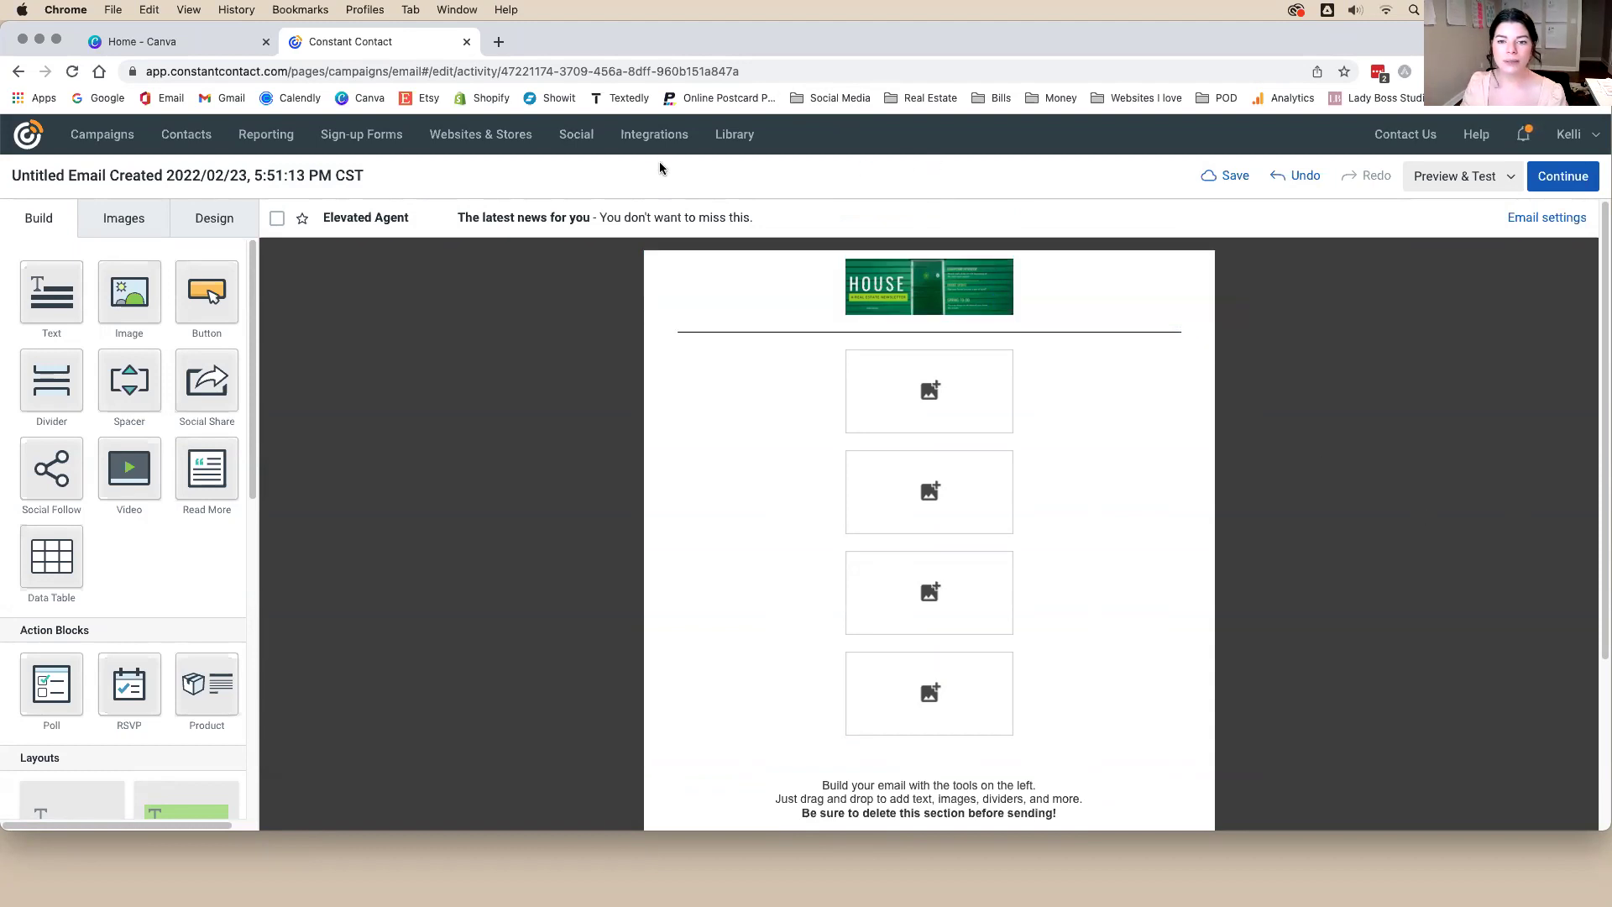
{"action": "left_click", "coordinate": [925, 304]}
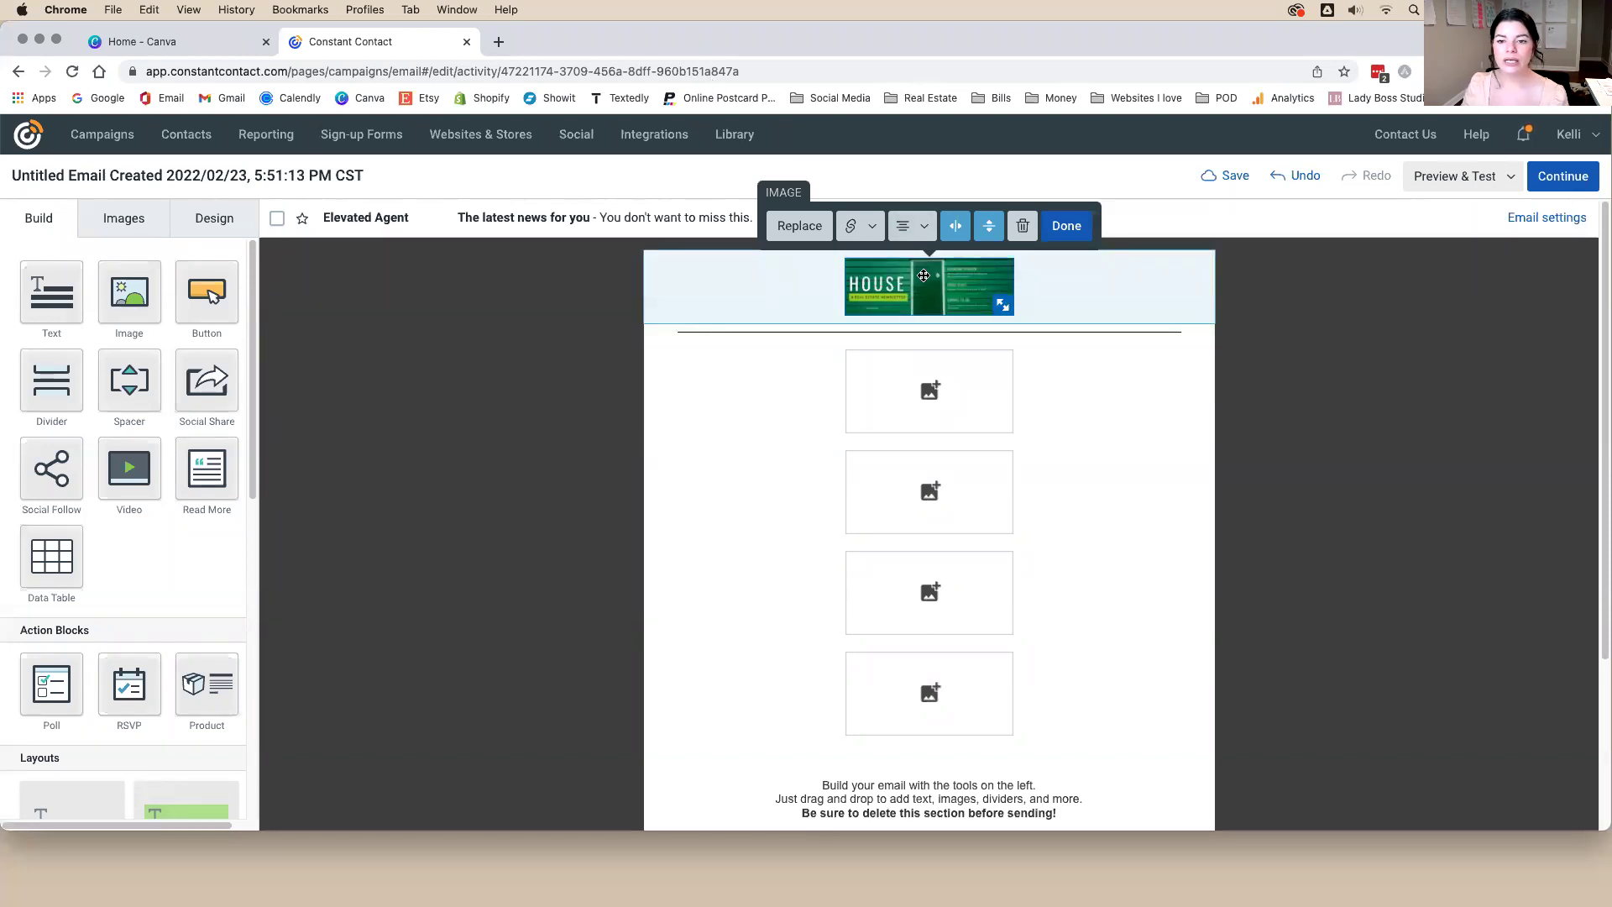
{"action": "left_click_drag", "start_coordinate": [1003, 304], "coordinate": [1321, 575]}
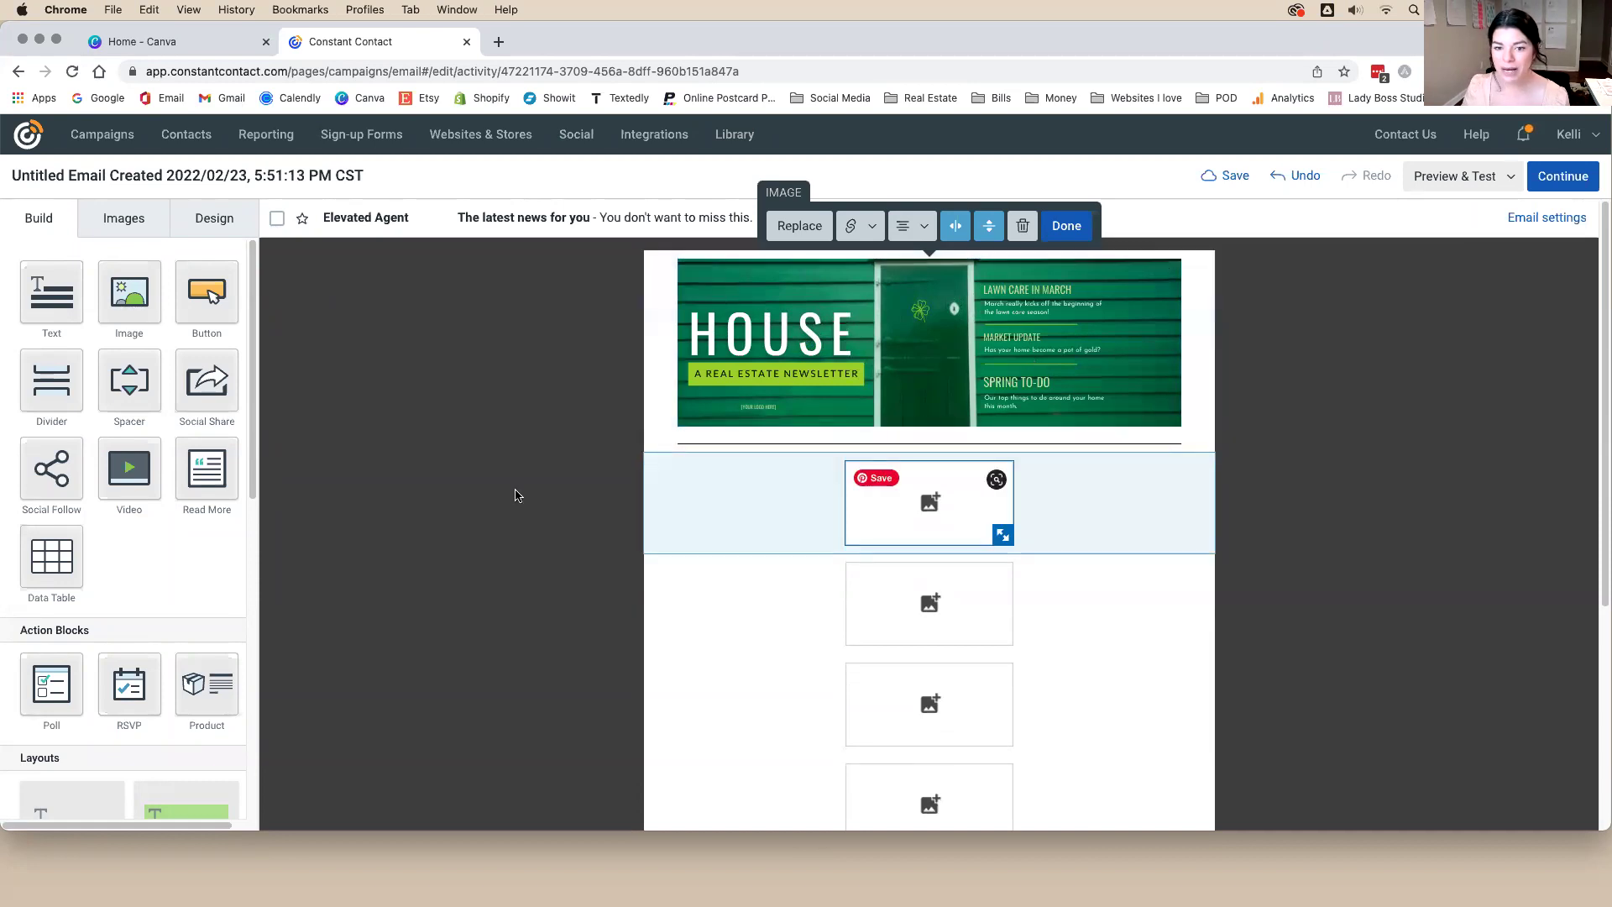
{"action": "left_click", "coordinate": [546, 487]}
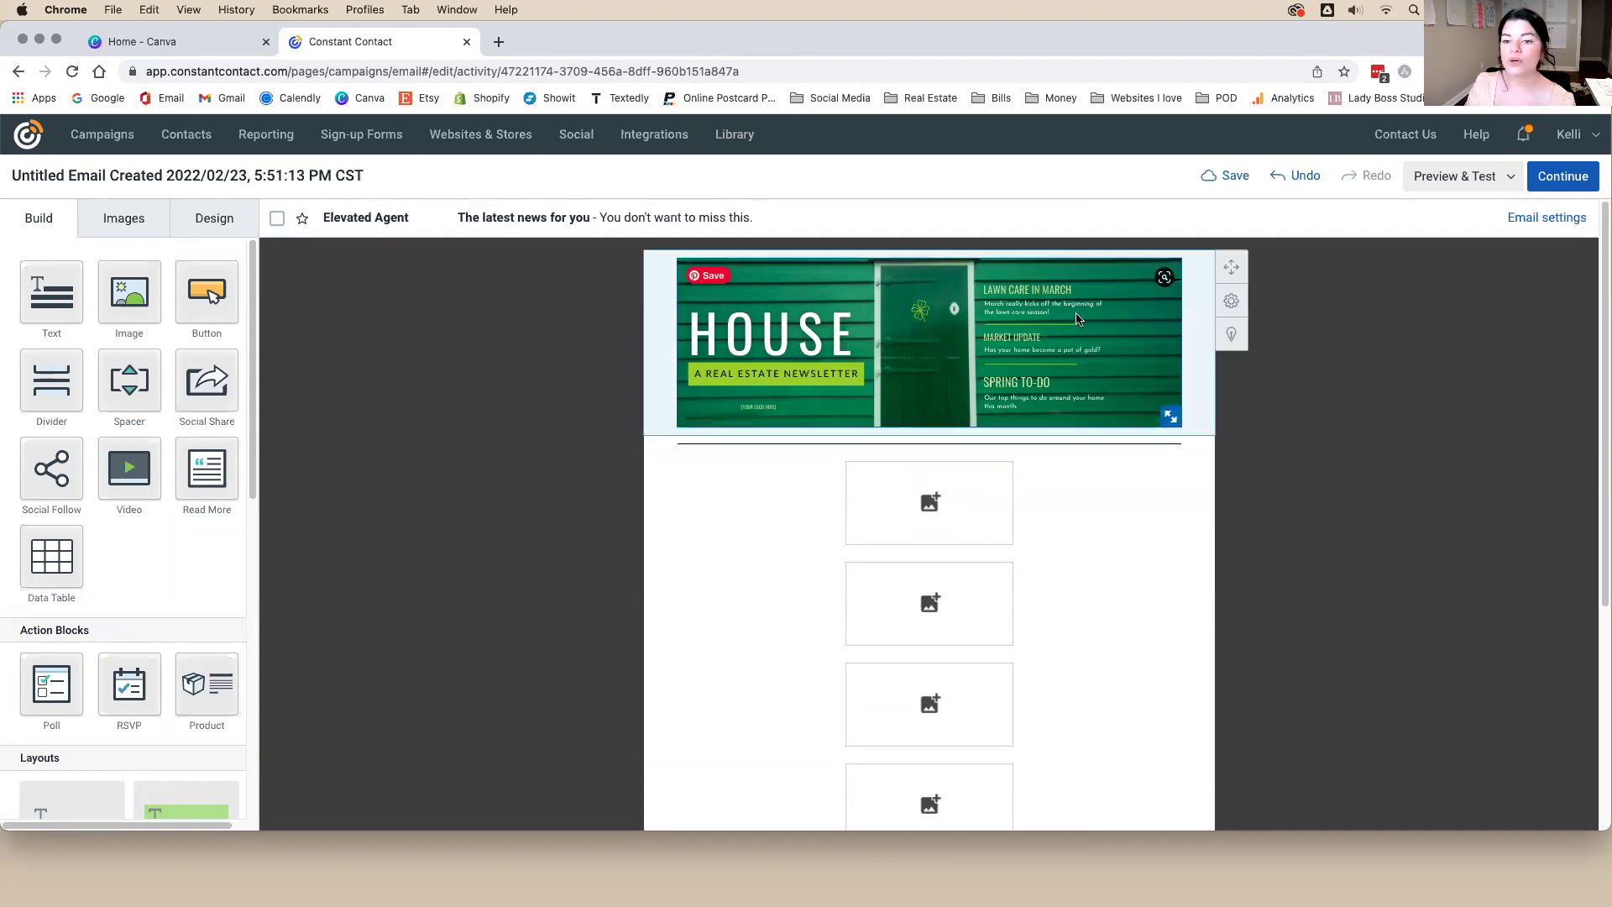
Open the embedded Canva editor from the header image's replacement options, look through its elements and close it
{"action": "left_click", "coordinate": [1010, 342]}
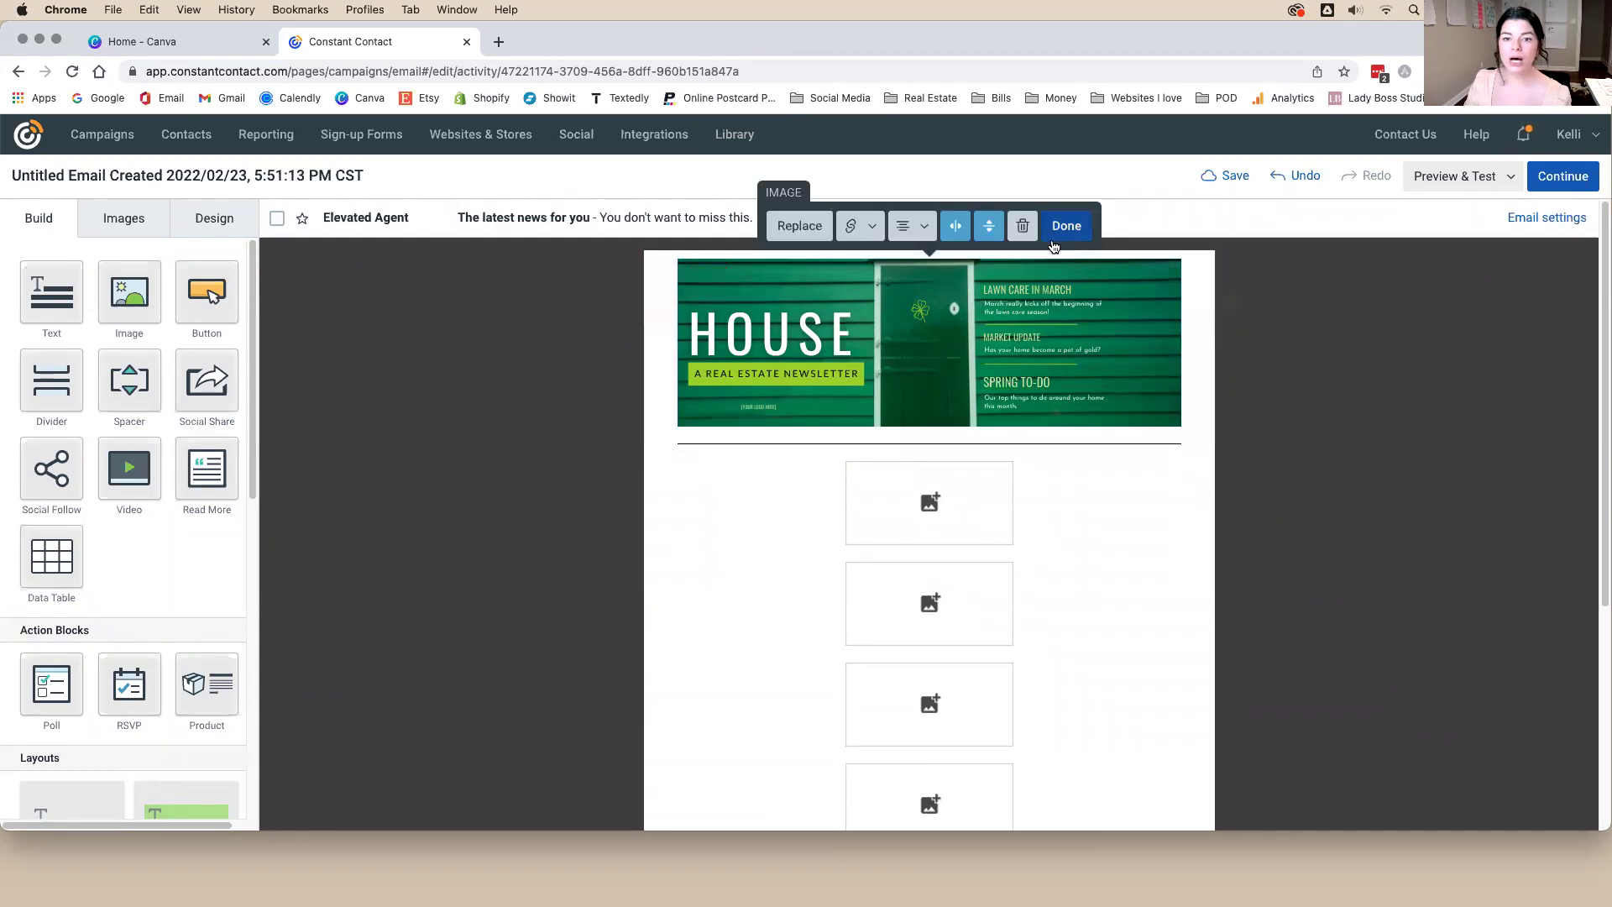
{"action": "left_click", "coordinate": [798, 234]}
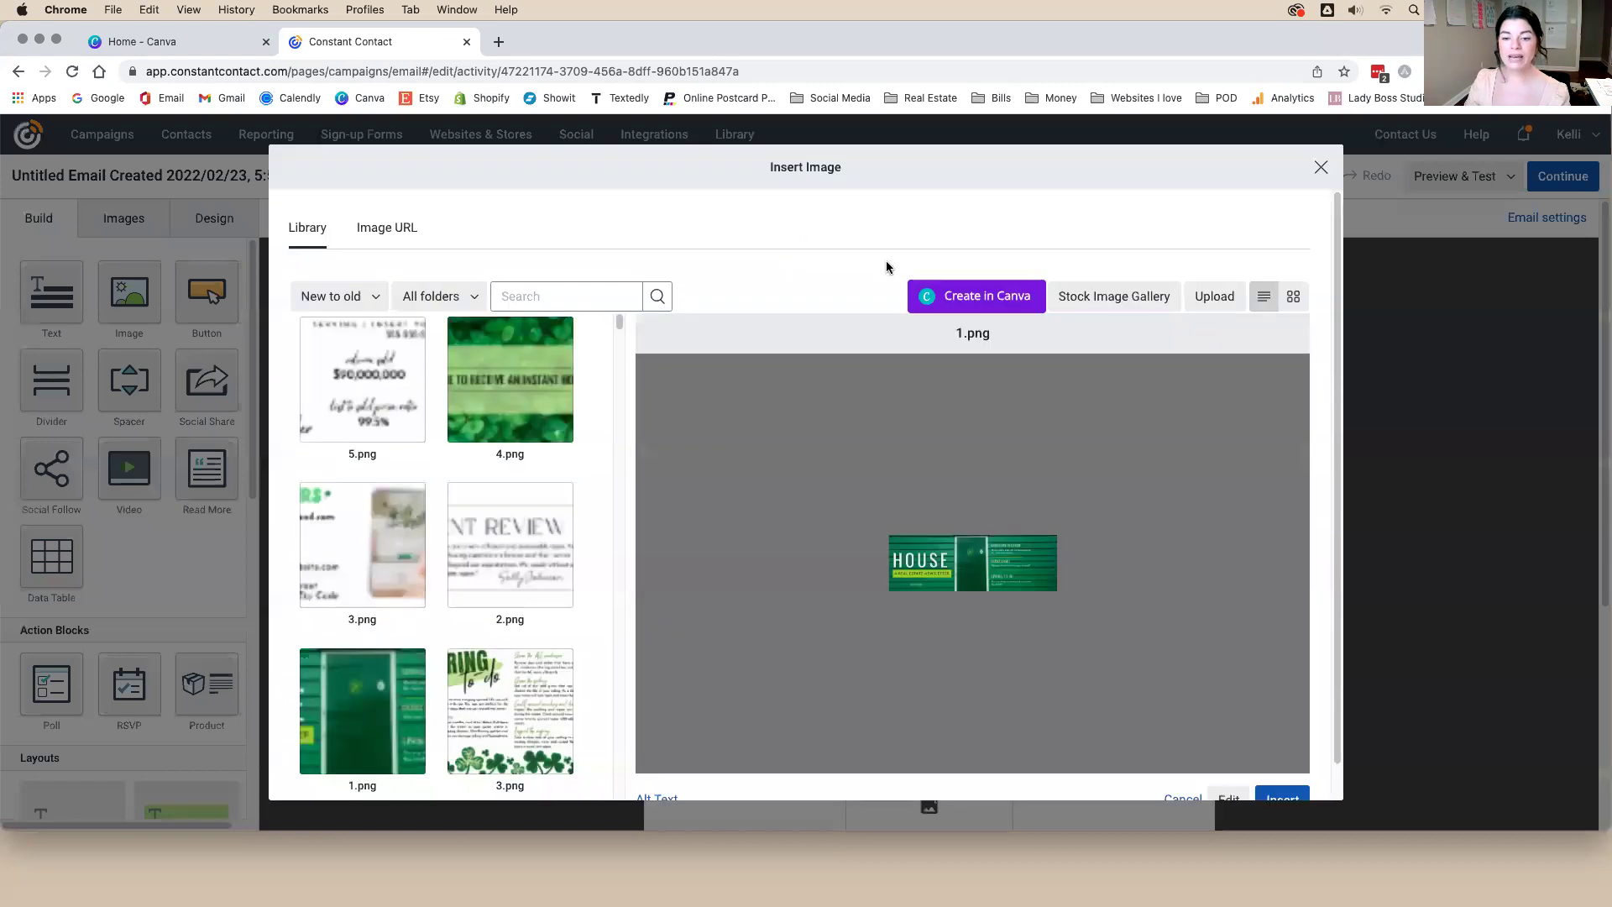
{"action": "left_click", "coordinate": [1012, 300]}
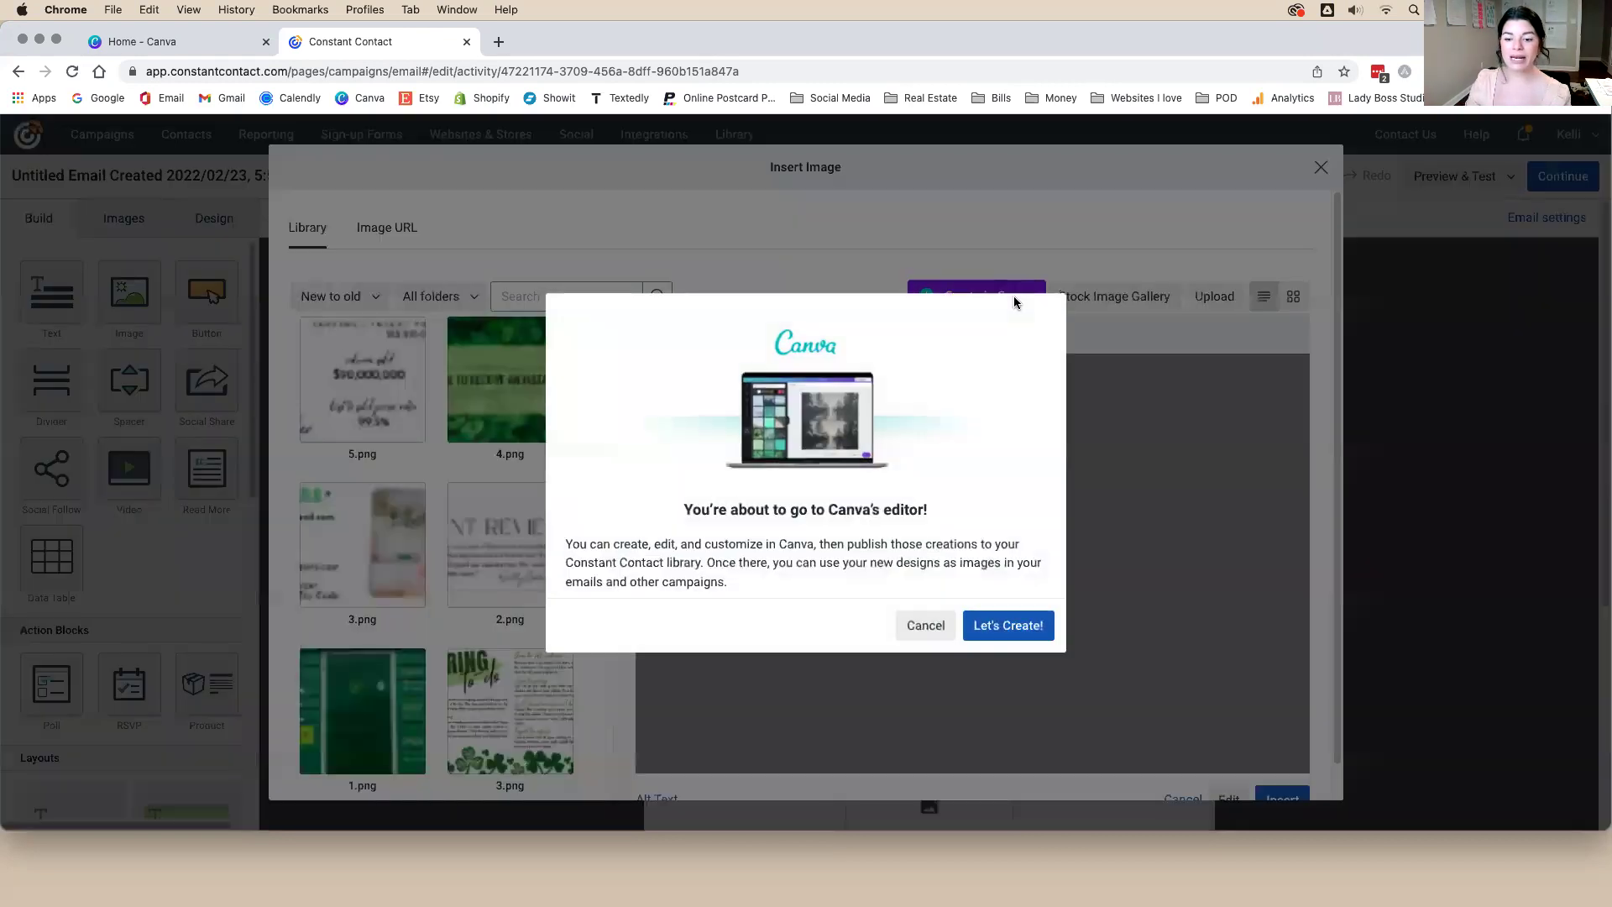
{"action": "left_click", "coordinate": [978, 632]}
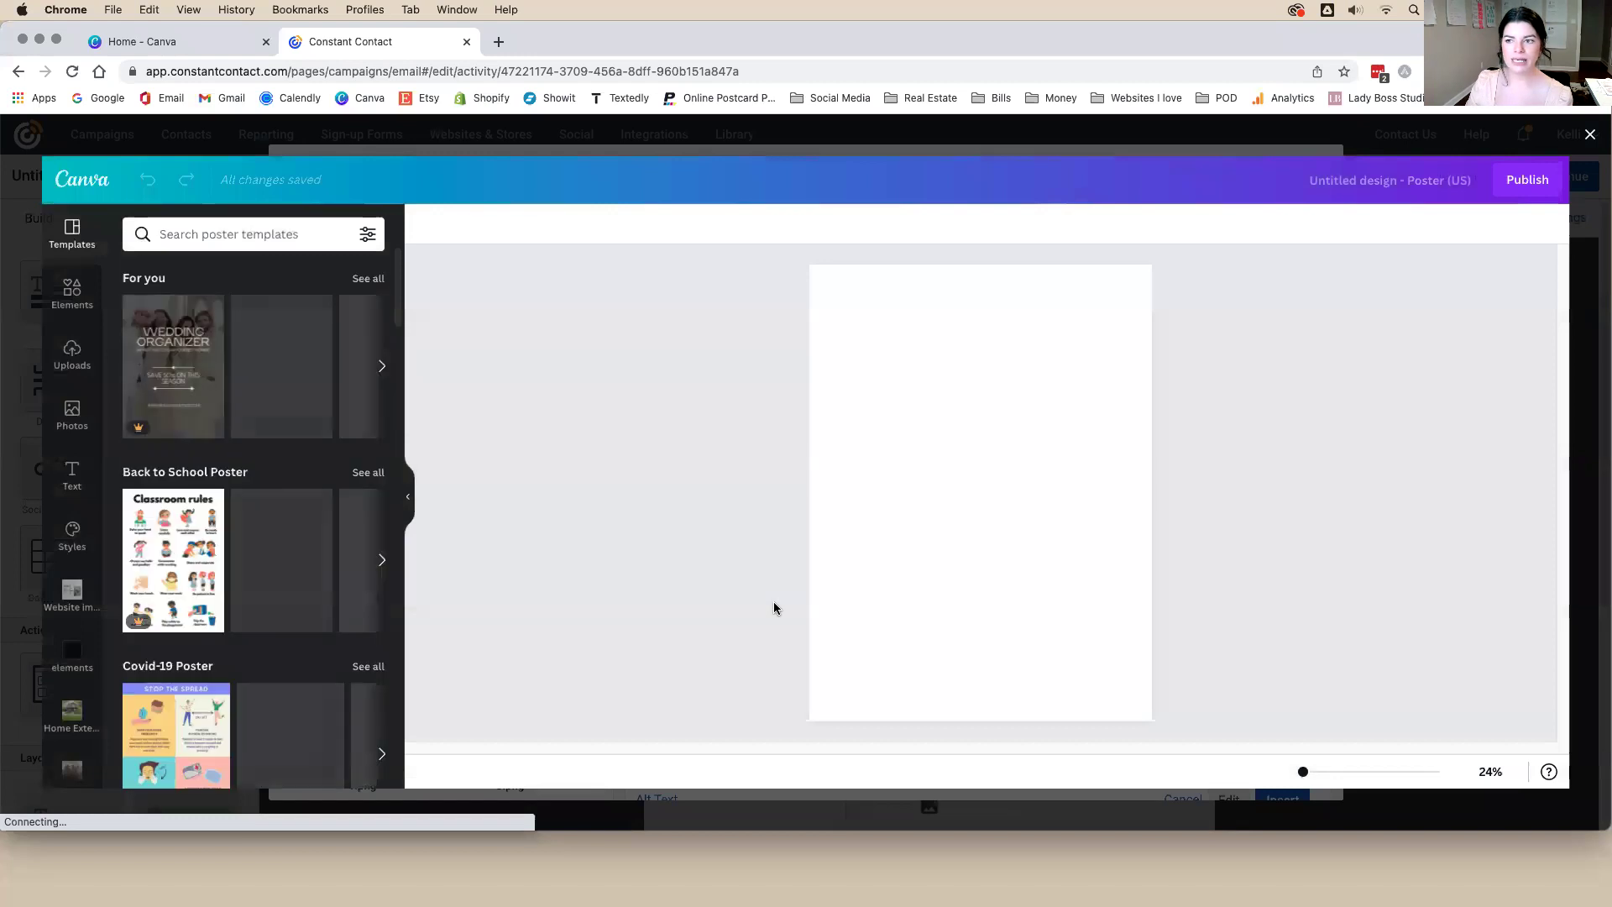
{"action": "left_click", "coordinate": [61, 300]}
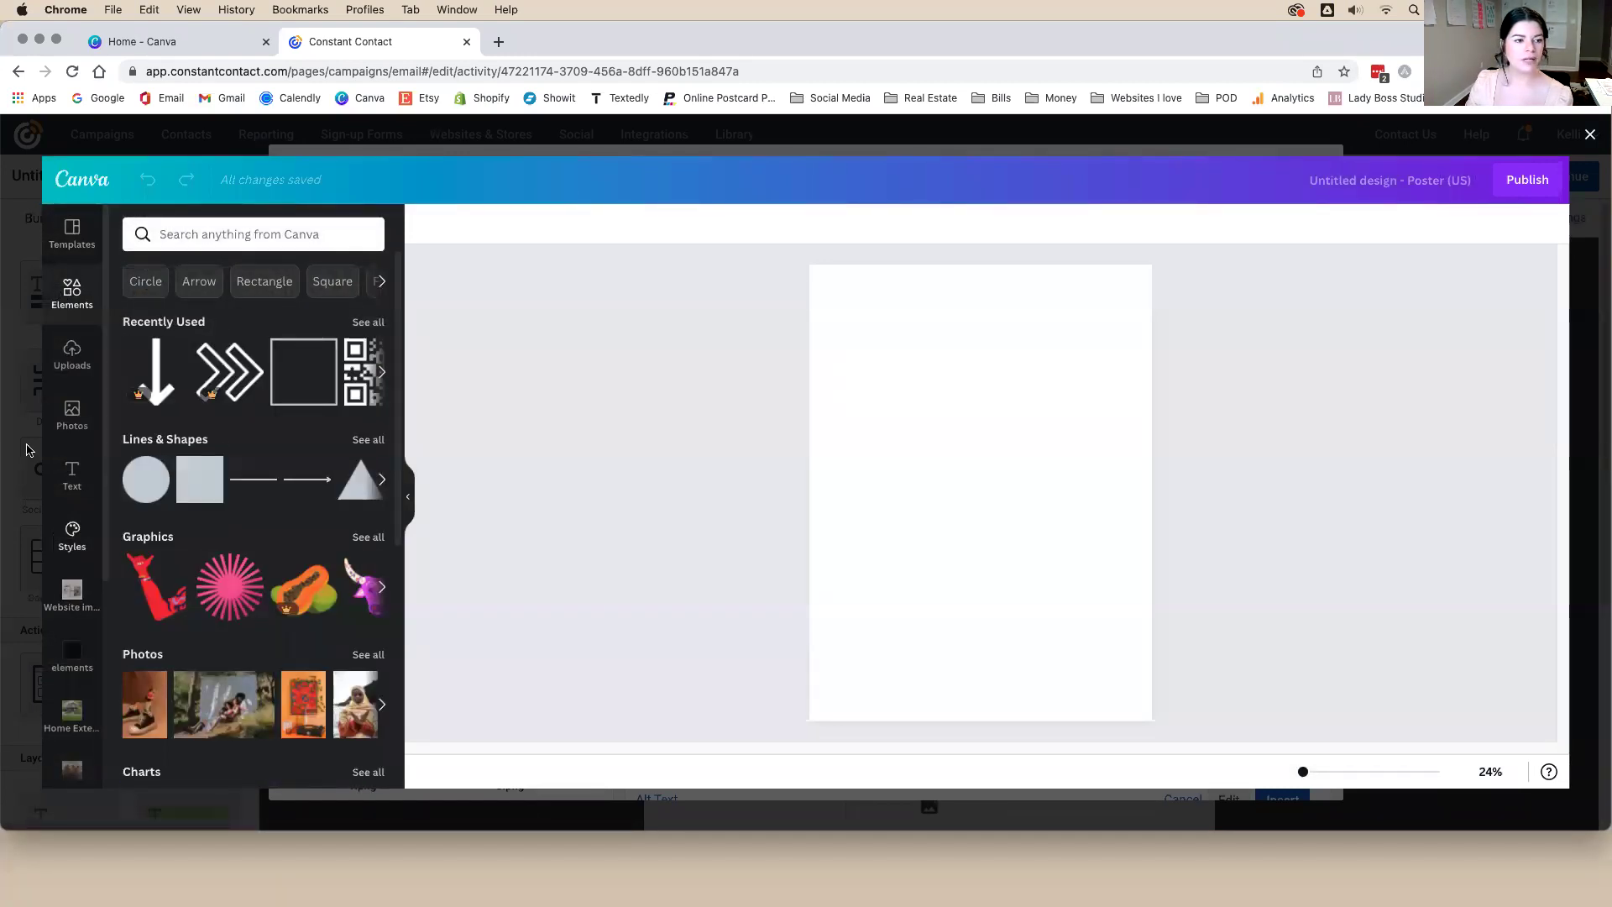
{"action": "scroll", "coordinate": [84, 442], "scroll_direction": "down", "scroll_amount": 5}
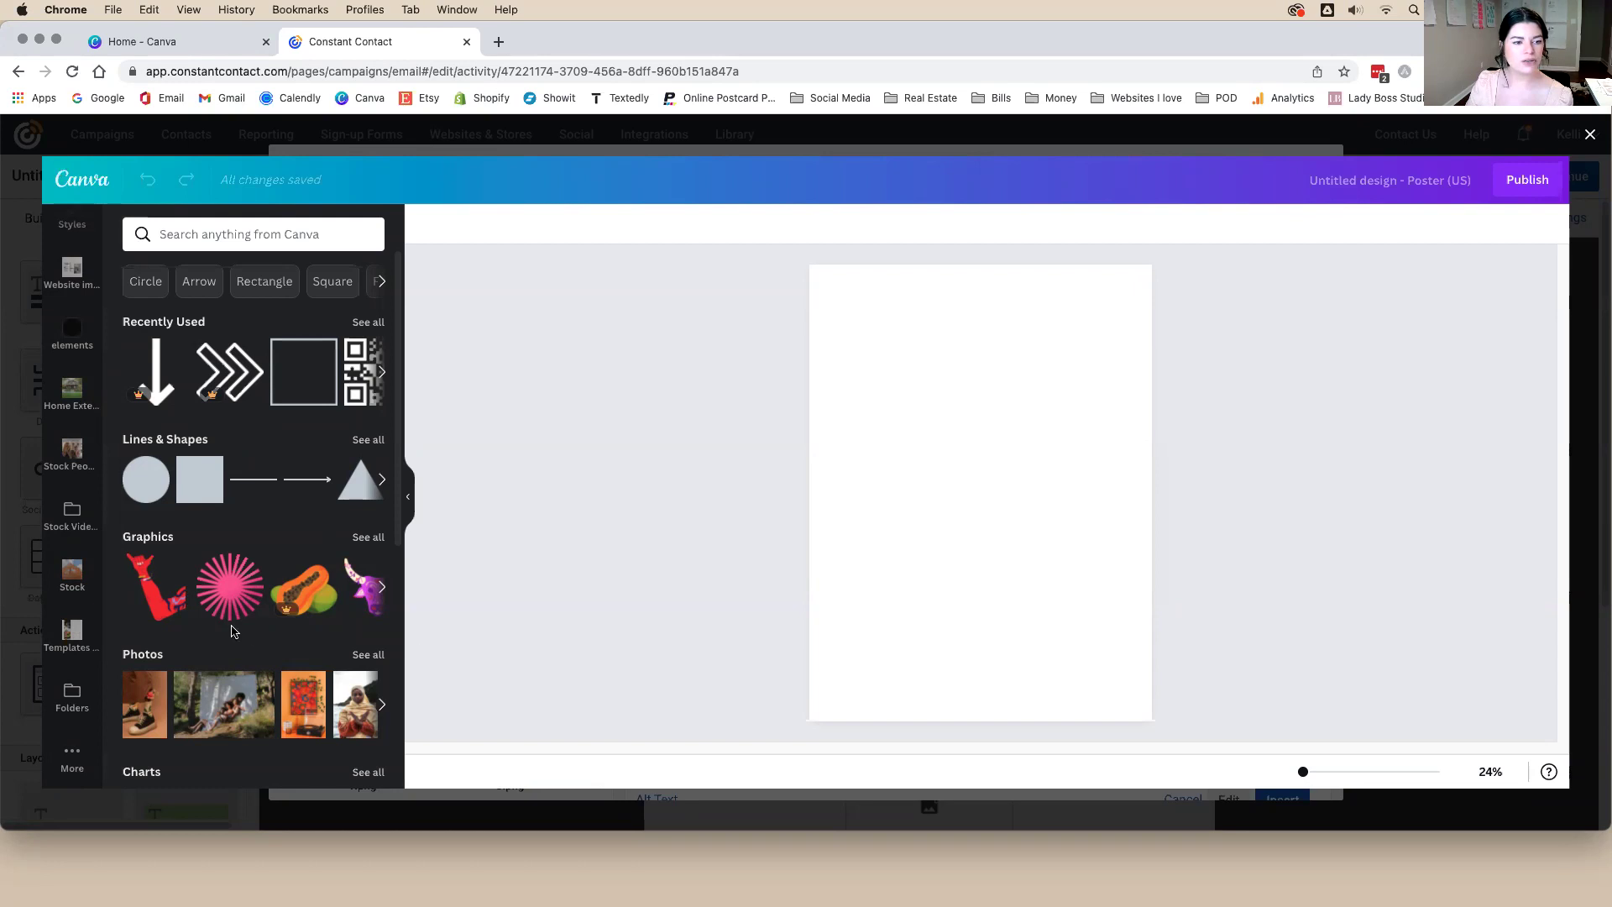
{"action": "scroll", "coordinate": [234, 631], "scroll_direction": "down", "scroll_amount": 5}
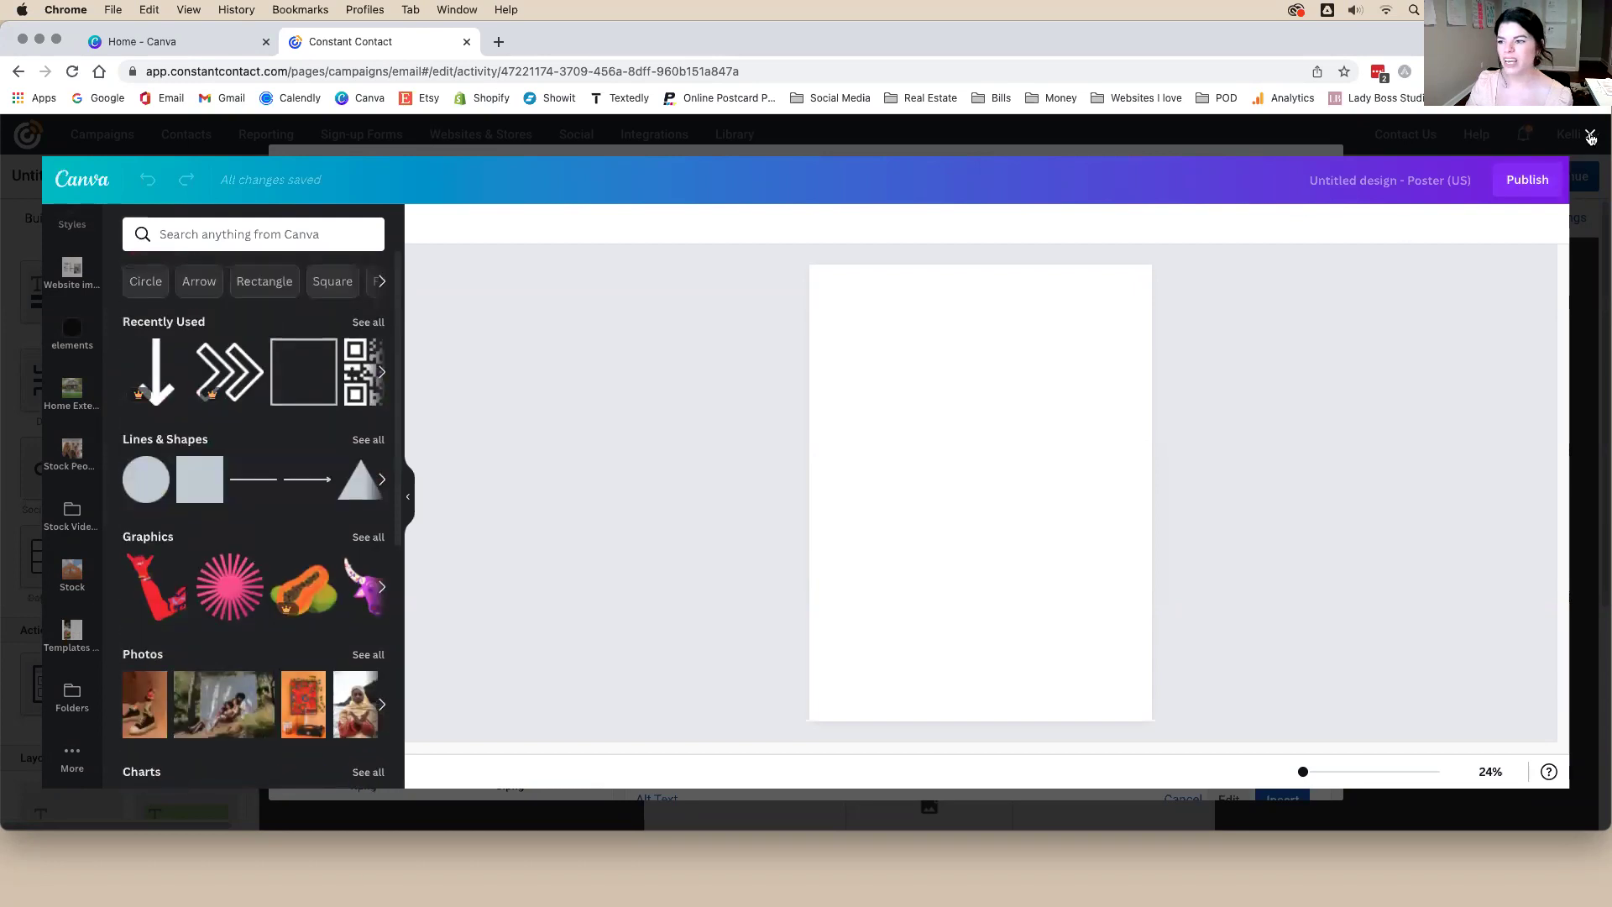
{"action": "left_click", "coordinate": [1590, 135]}
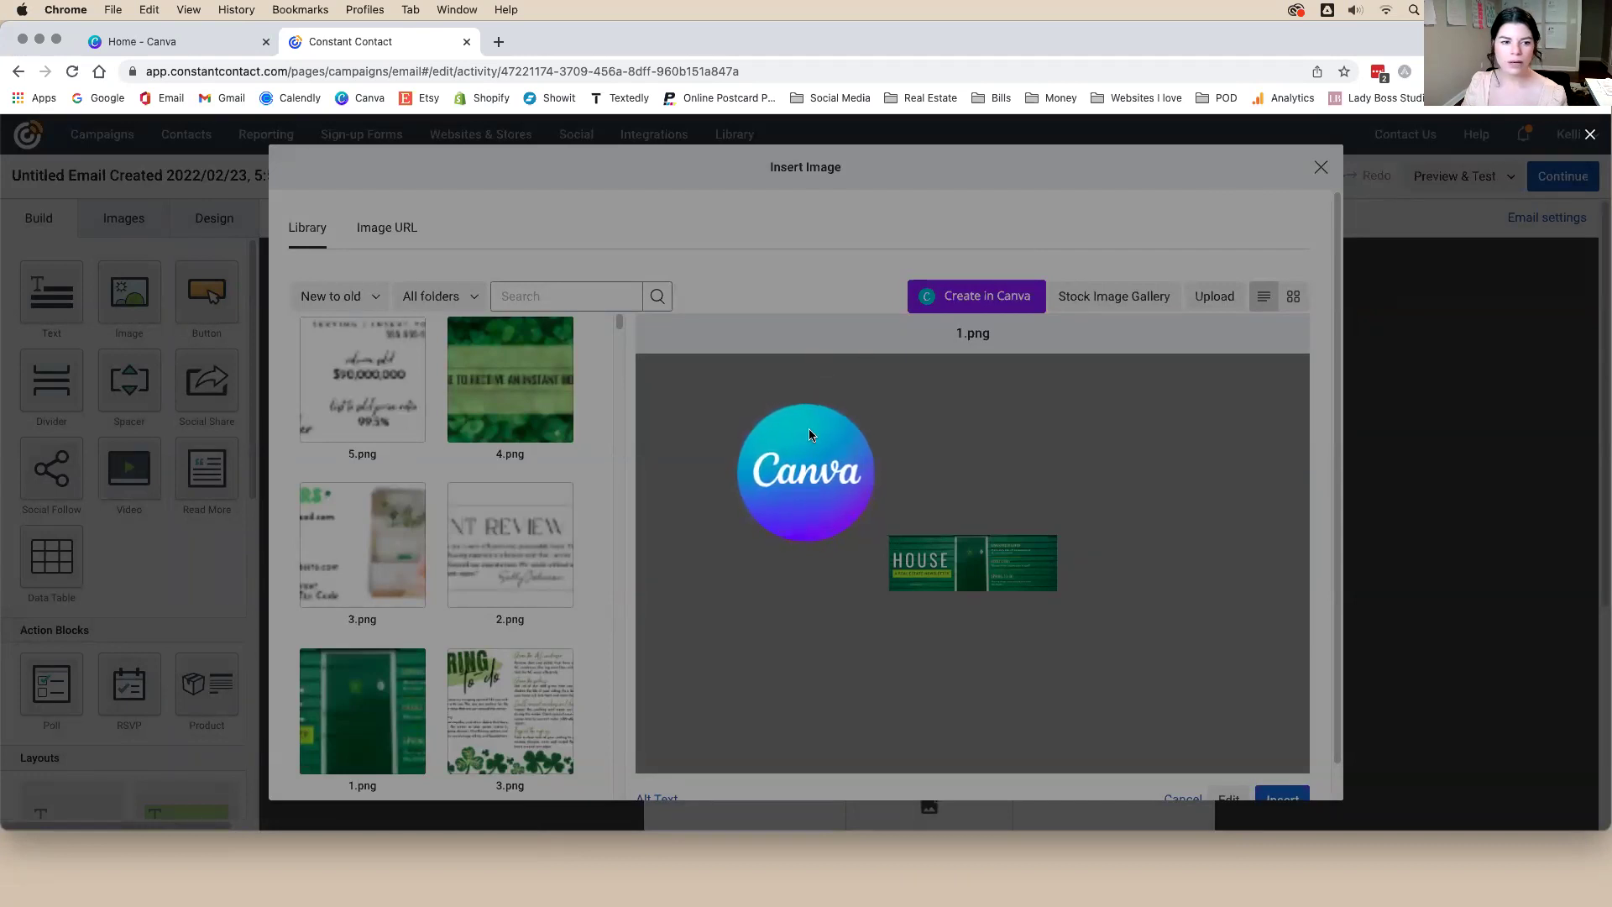
Reload the email editor page to clear the Canva overlay
{"action": "right_click", "coordinate": [1124, 558]}
{"action": "left_click", "coordinate": [1036, 494]}
{"action": "right_click", "coordinate": [1126, 572]}
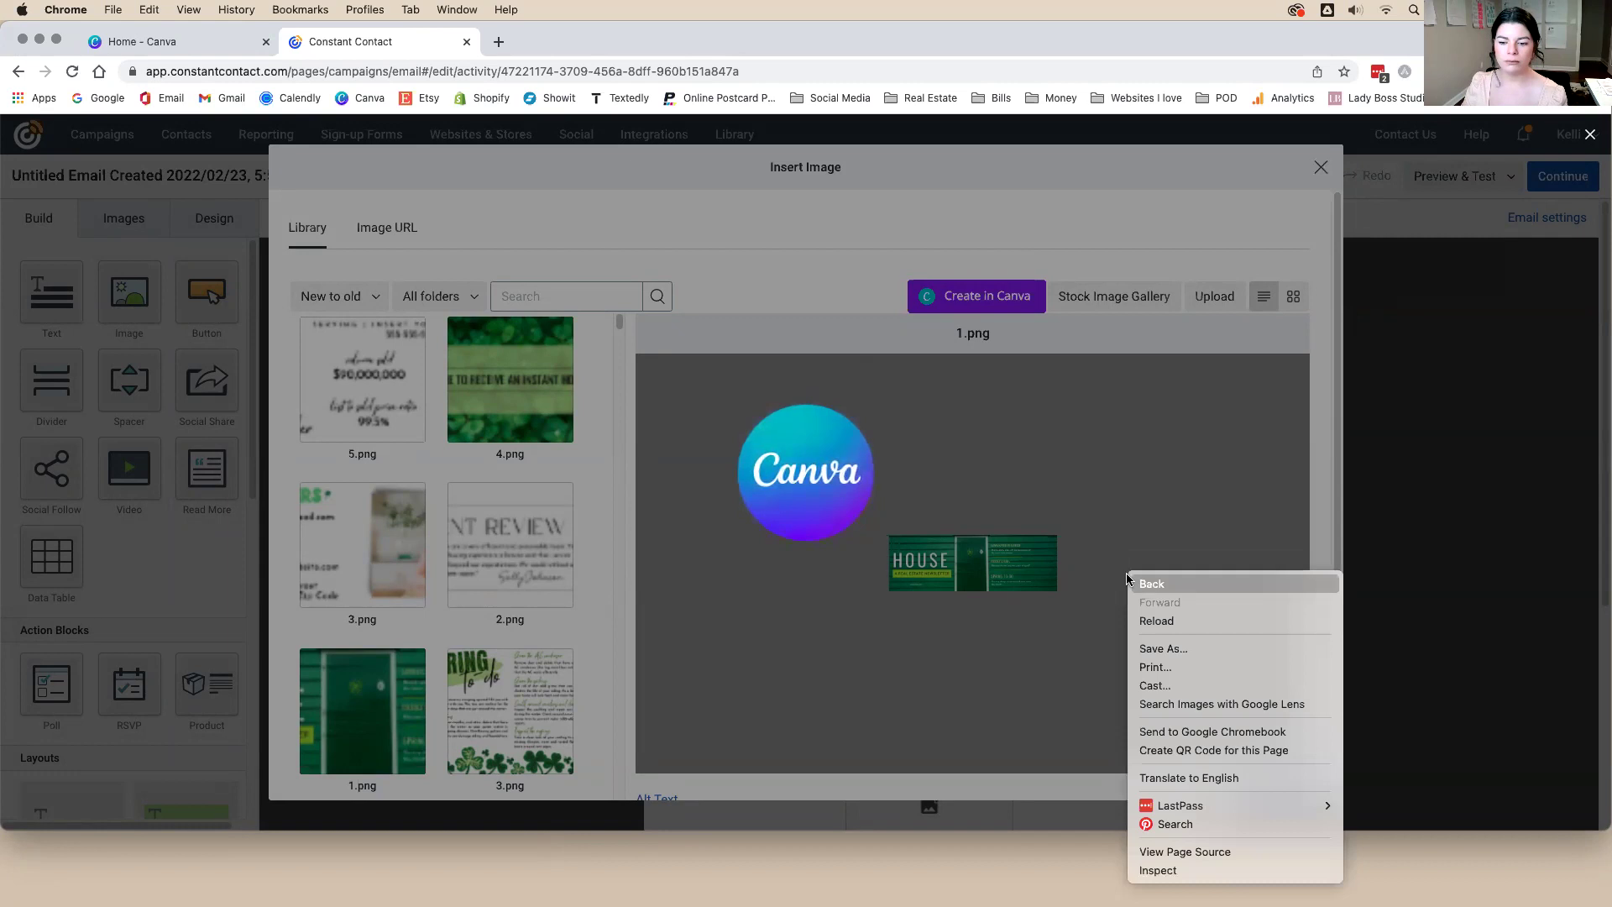
{"action": "left_click", "coordinate": [1049, 509]}
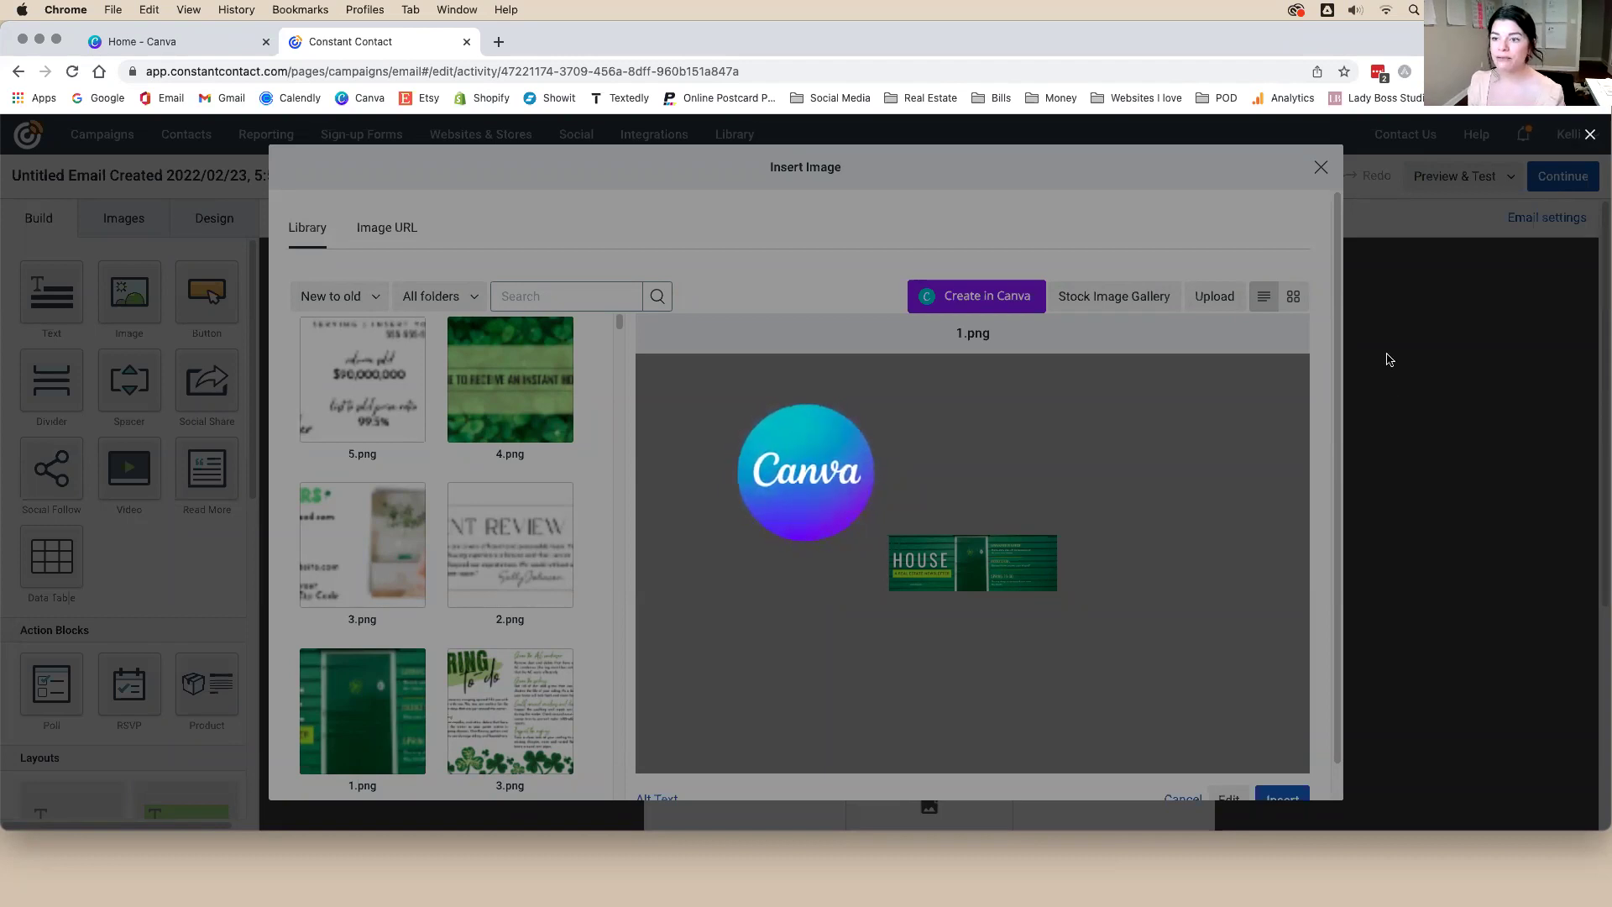
{"action": "left_click", "coordinate": [73, 72]}
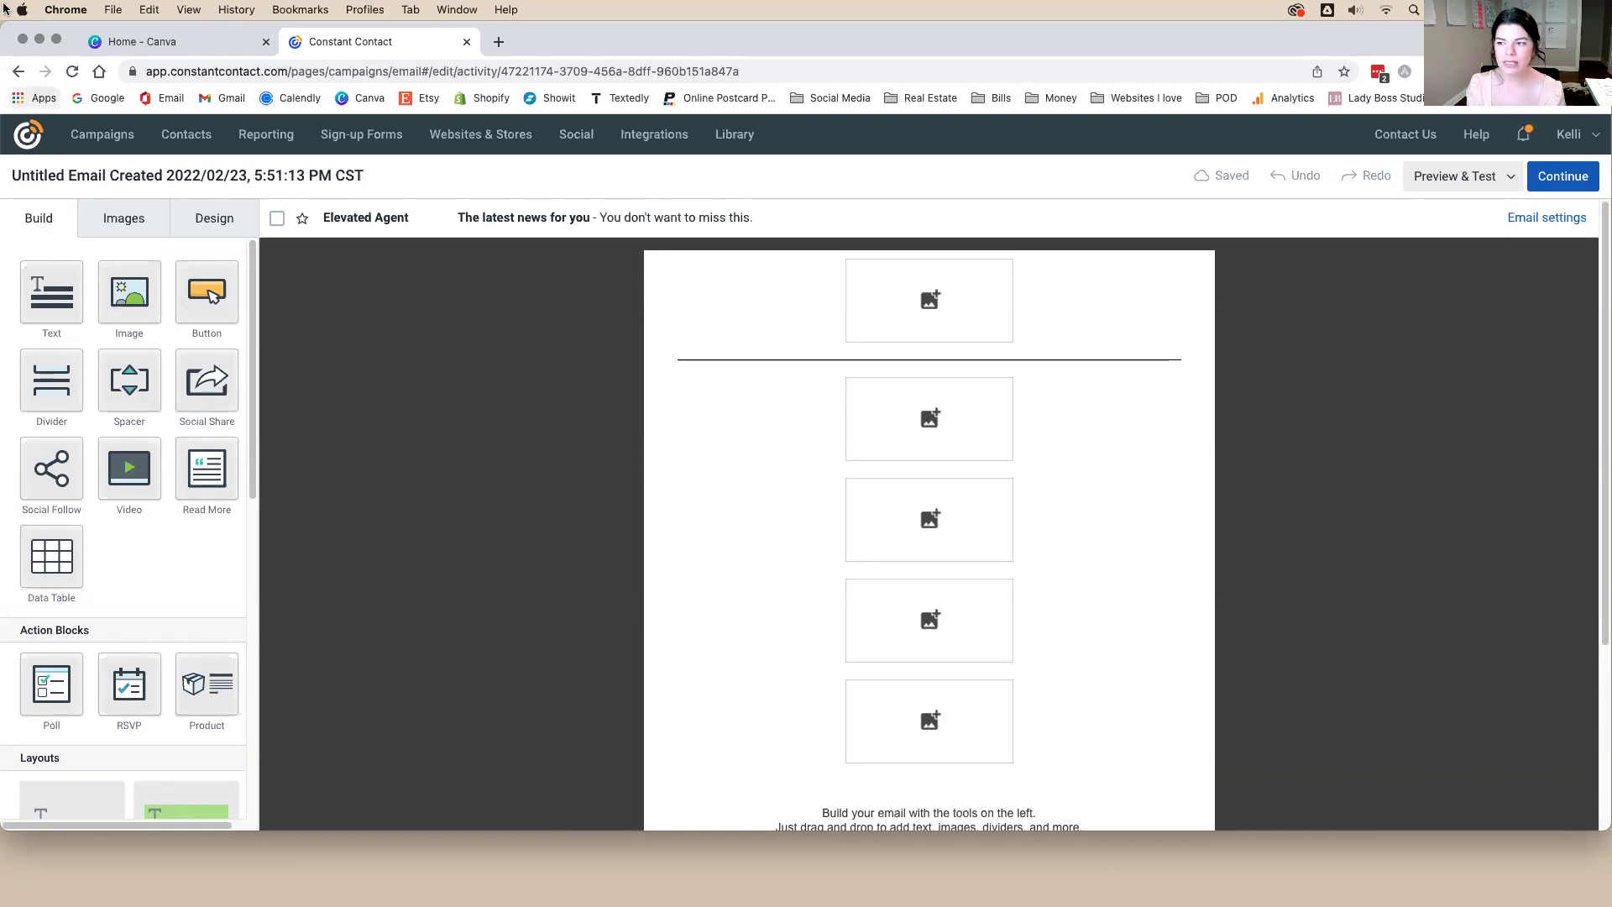
Replace the topmost image placeholder with the HOUSE header 1.png and stretch it to the full width of the email body
{"action": "left_click", "coordinate": [963, 299]}
{"action": "left_click", "coordinate": [798, 227]}
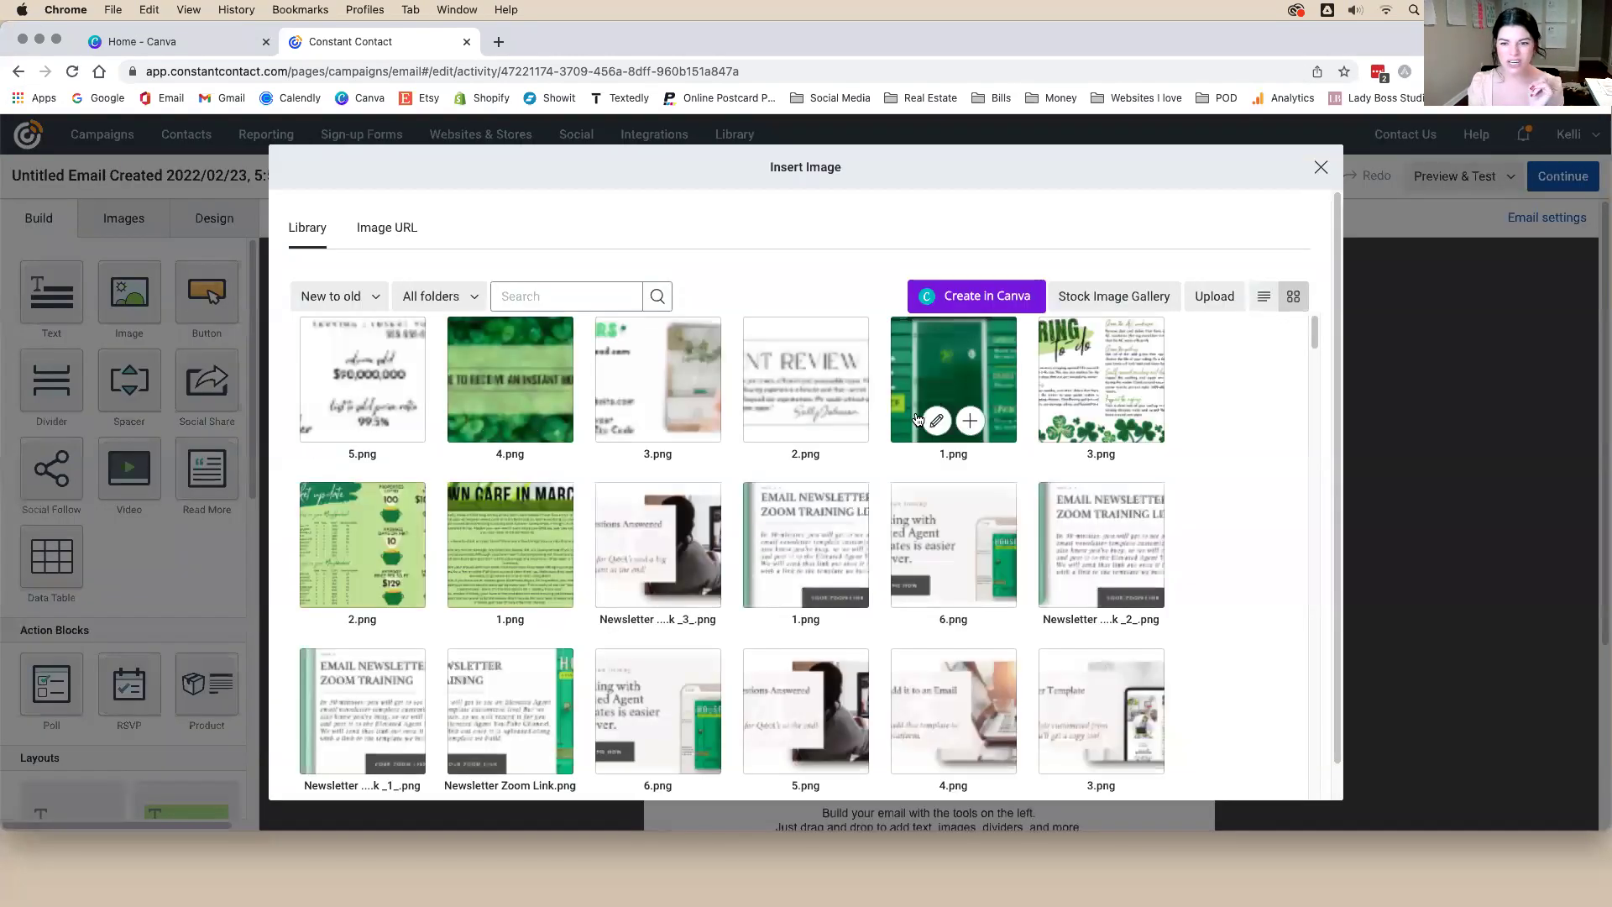
{"action": "left_click", "coordinate": [917, 418]}
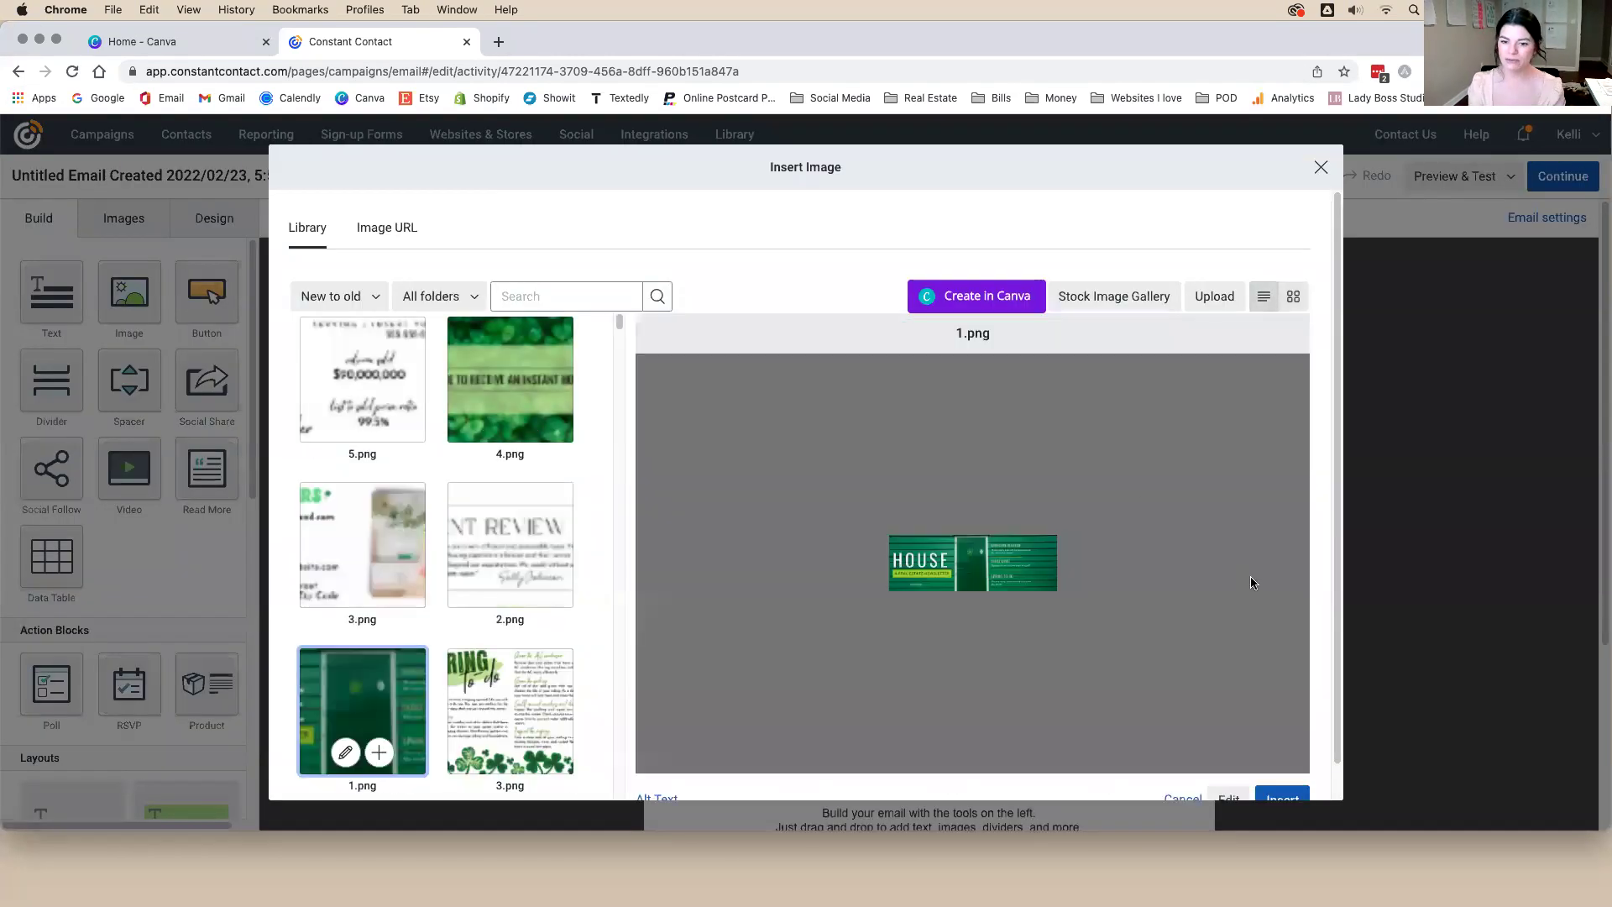
{"action": "scroll", "coordinate": [1310, 634], "scroll_direction": "down", "scroll_amount": 1}
{"action": "left_click", "coordinate": [1289, 753]}
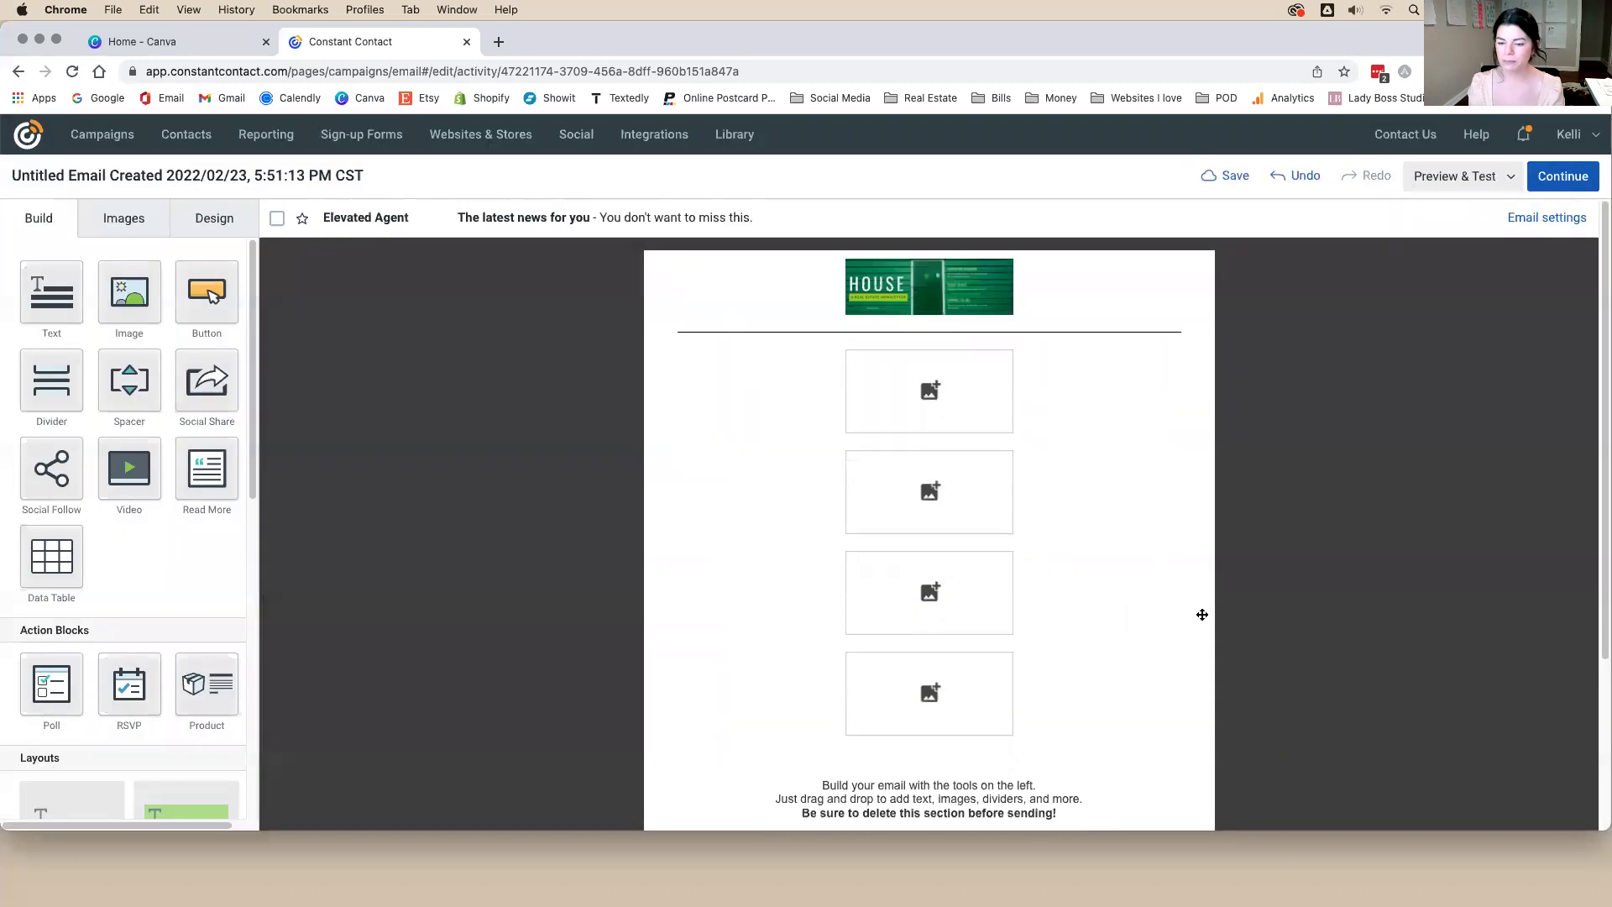
{"action": "left_click", "coordinate": [1028, 303]}
{"action": "left_click_drag", "start_coordinate": [1005, 307], "coordinate": [1223, 507]}
{"action": "left_click", "coordinate": [1360, 522]}
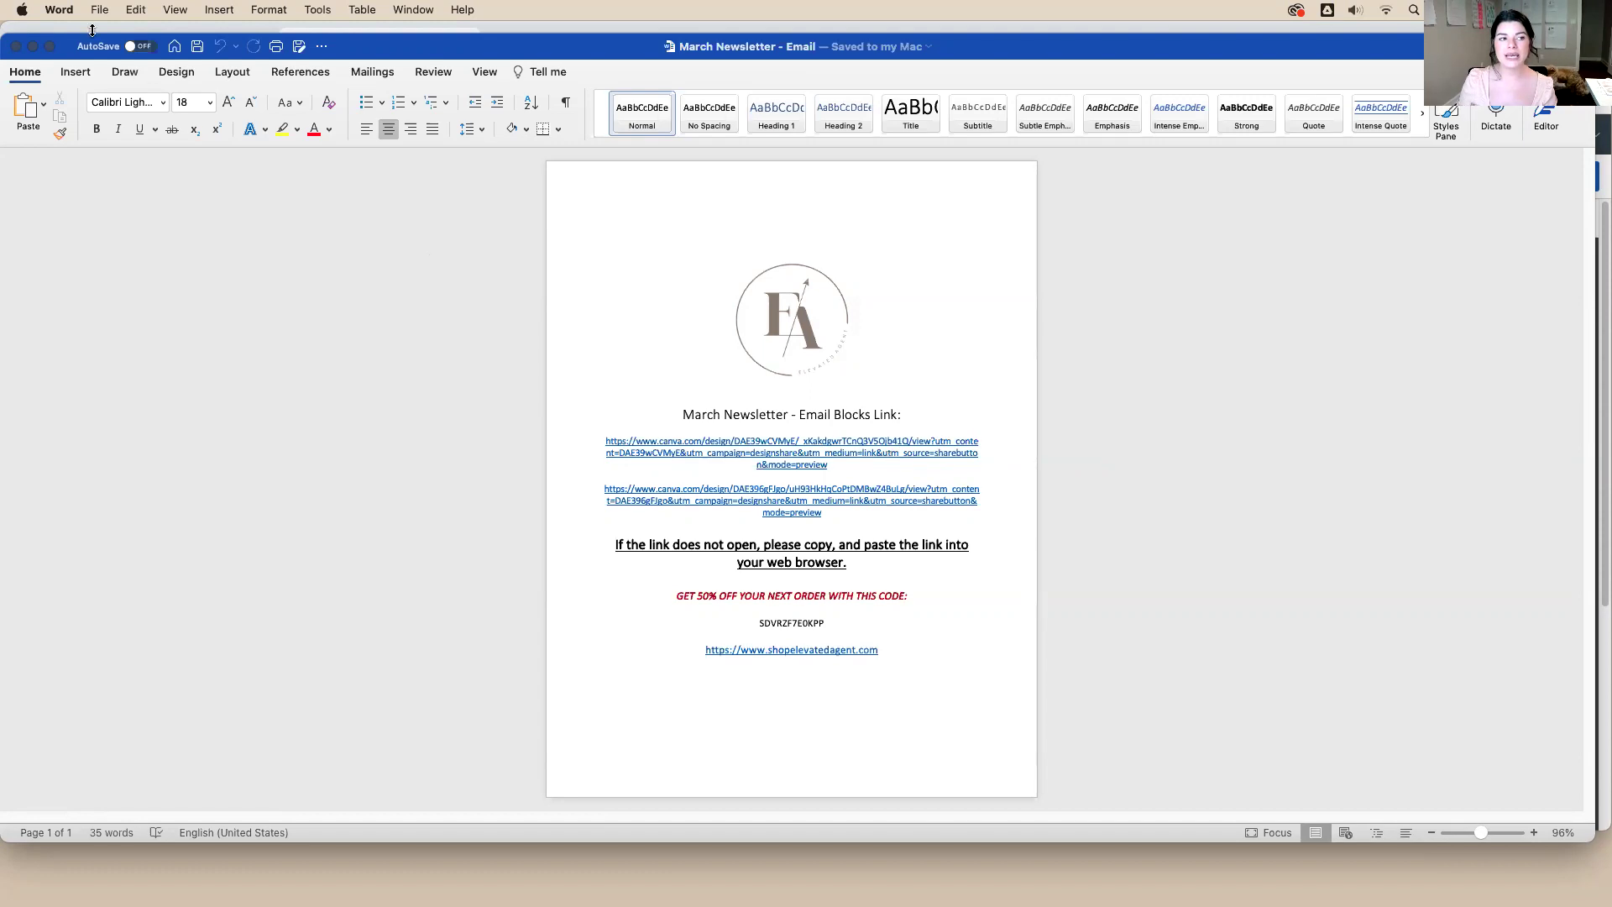
Close the March Newsletter - Email Word document and insert the Spring to-do image 3.png into the first image block below the divider
{"action": "left_click", "coordinate": [13, 47]}
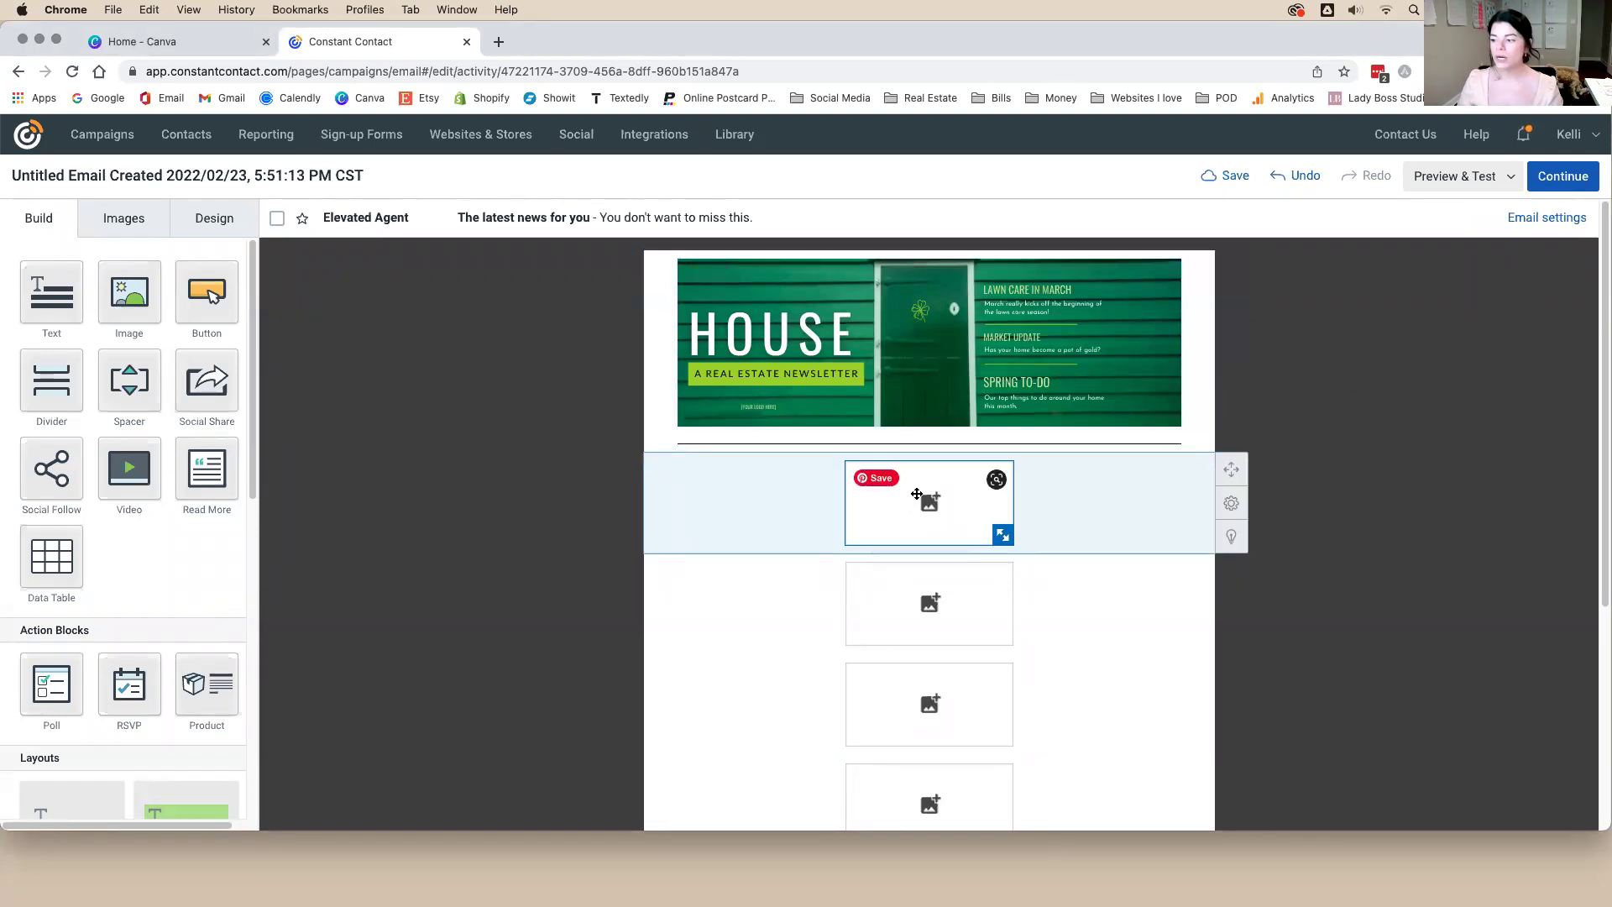
{"action": "left_click", "coordinate": [974, 502]}
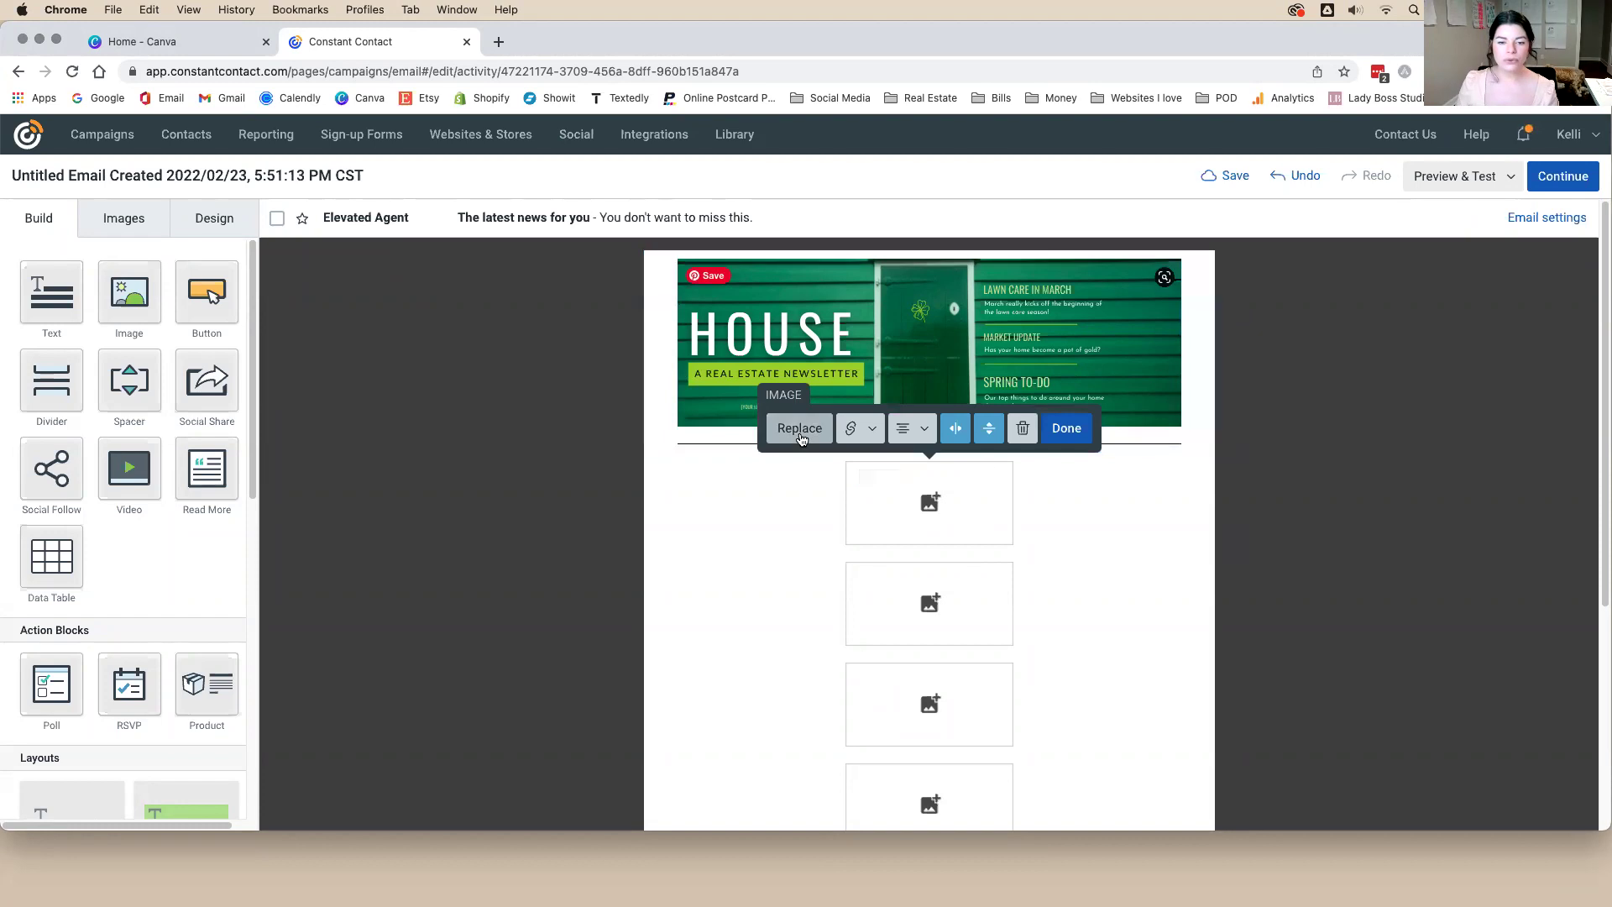
{"action": "left_click", "coordinate": [800, 429]}
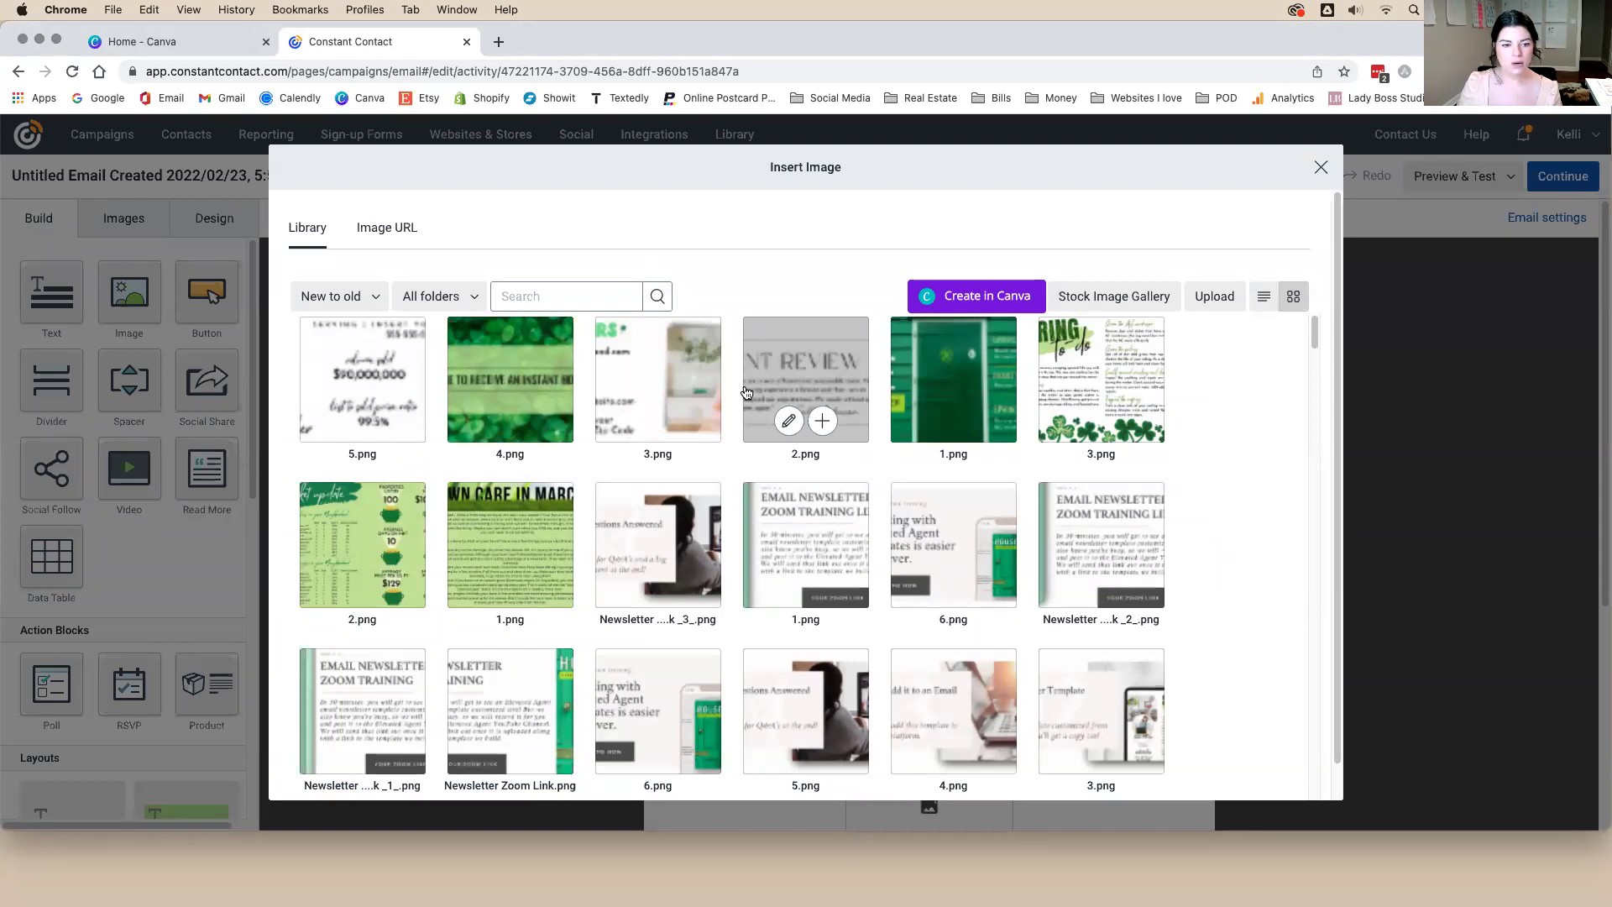
{"action": "left_click", "coordinate": [1124, 368]}
{"action": "left_click", "coordinate": [1282, 799]}
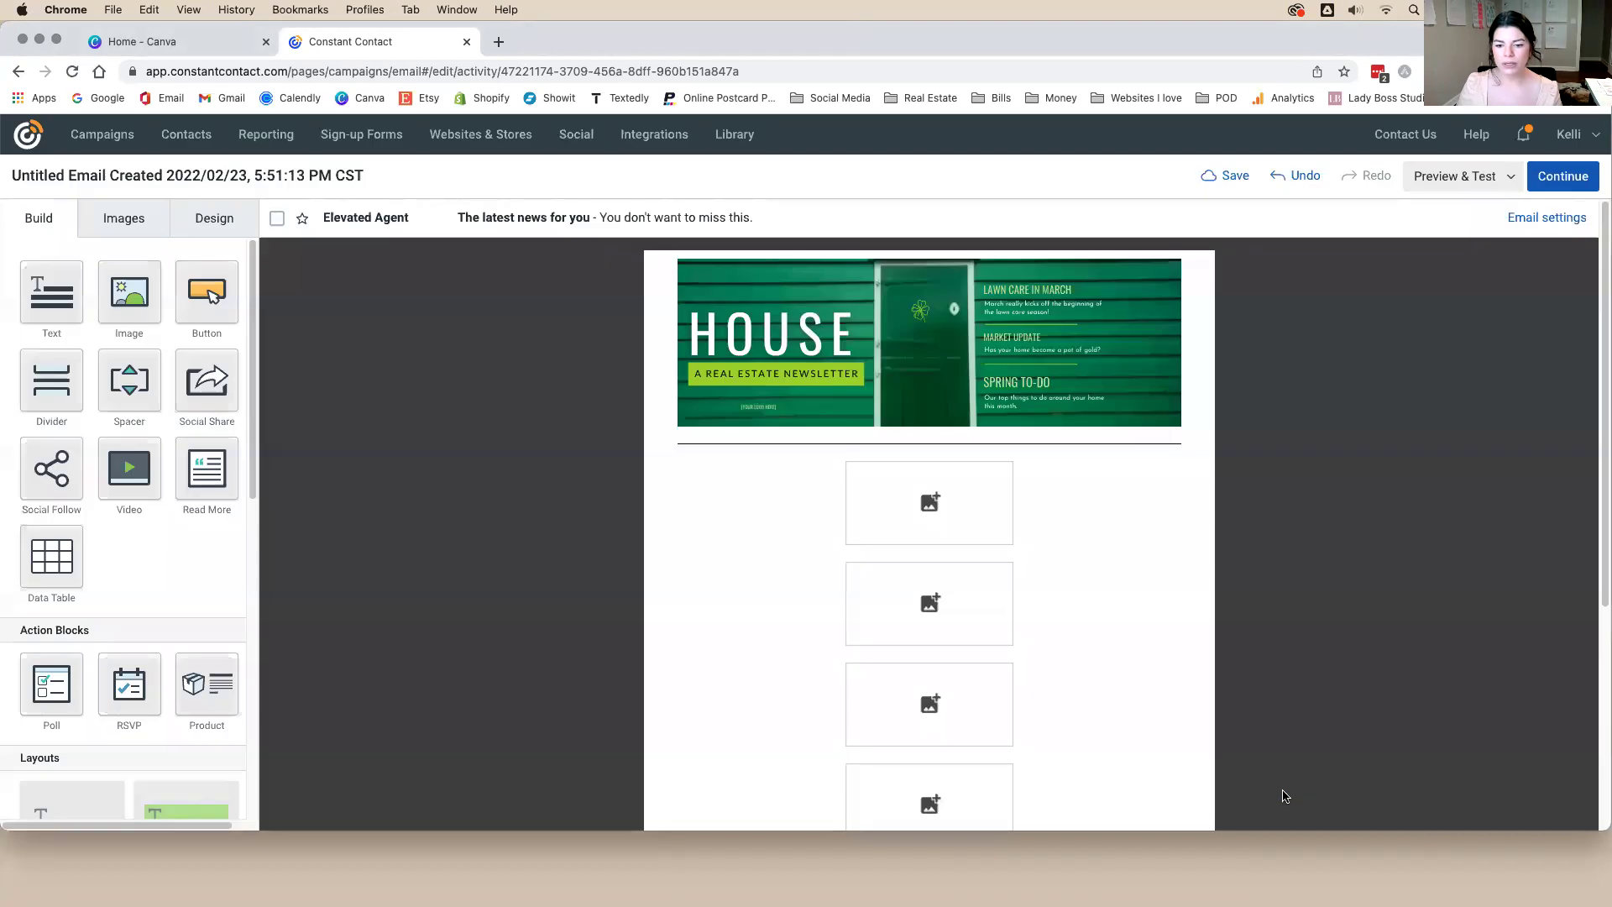
Insert the Client Review image 2.png into the image block directly beneath the Spring to-do image
{"action": "left_click", "coordinate": [808, 557]}
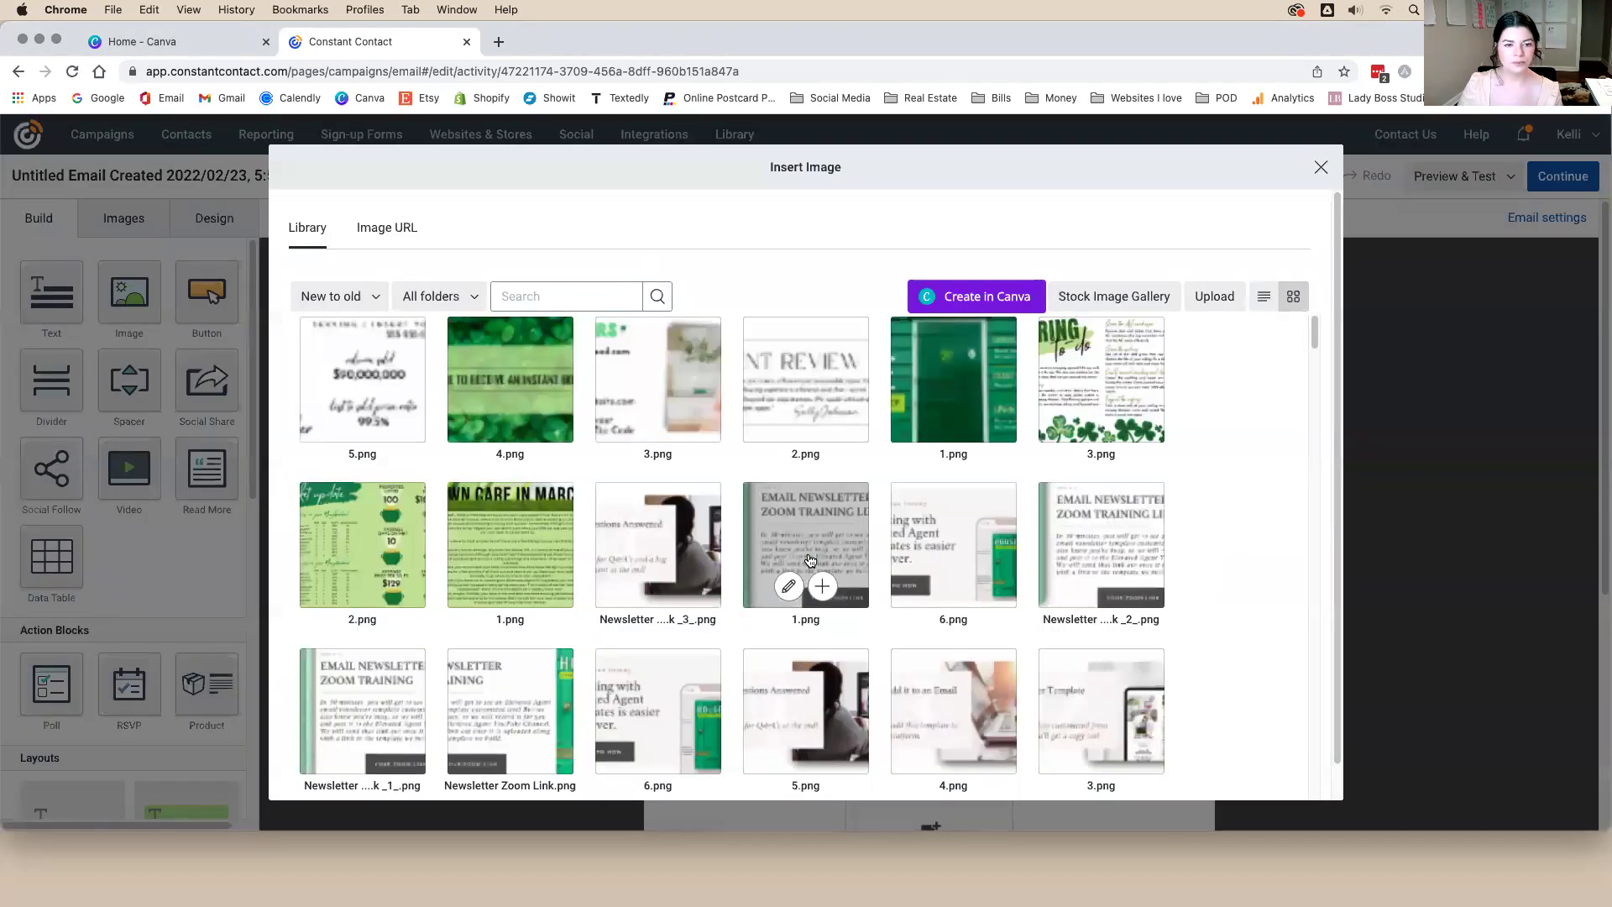
{"action": "left_click", "coordinate": [811, 361]}
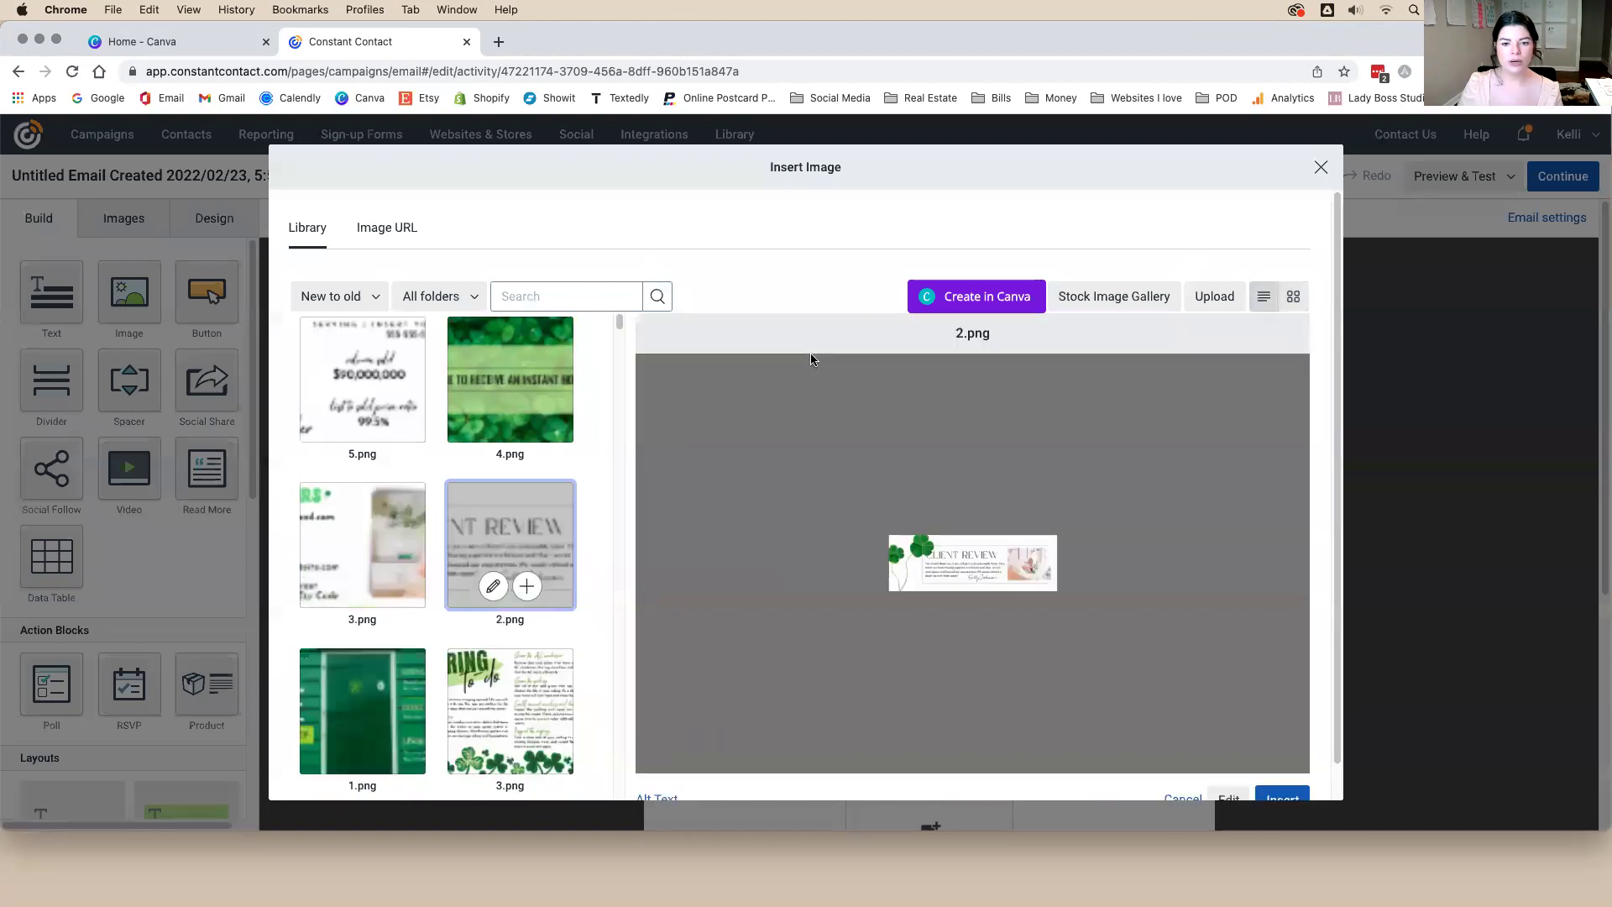
{"action": "left_click", "coordinate": [1282, 800]}
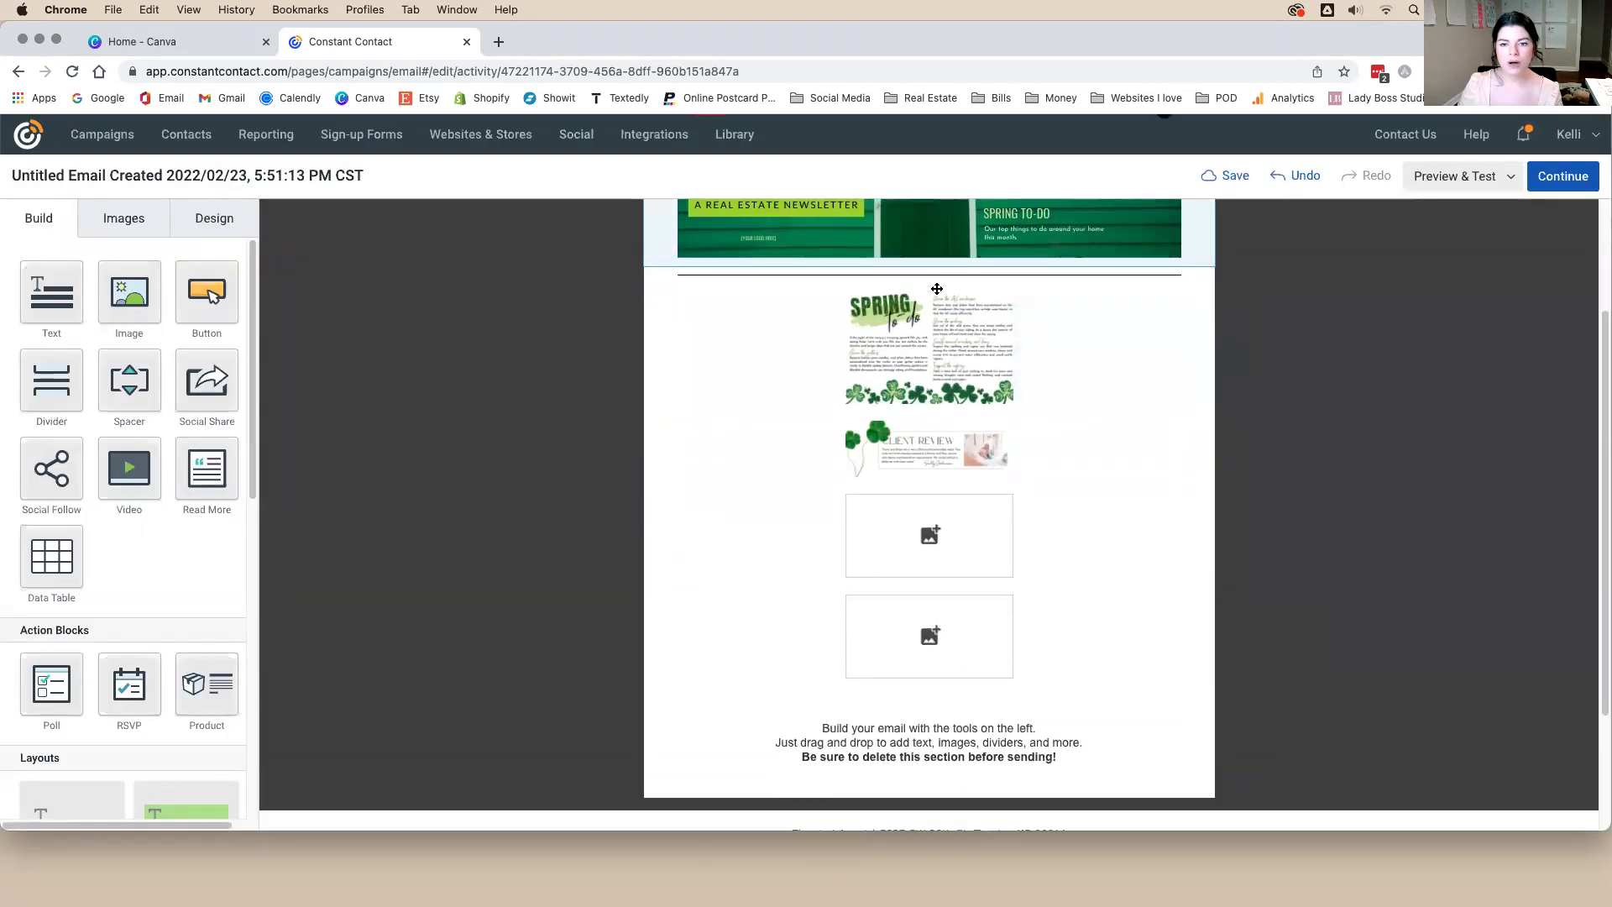
Try to insert the market update image 2.png into the empty image block directly beneath the Client Review image
{"action": "left_click", "coordinate": [929, 535]}
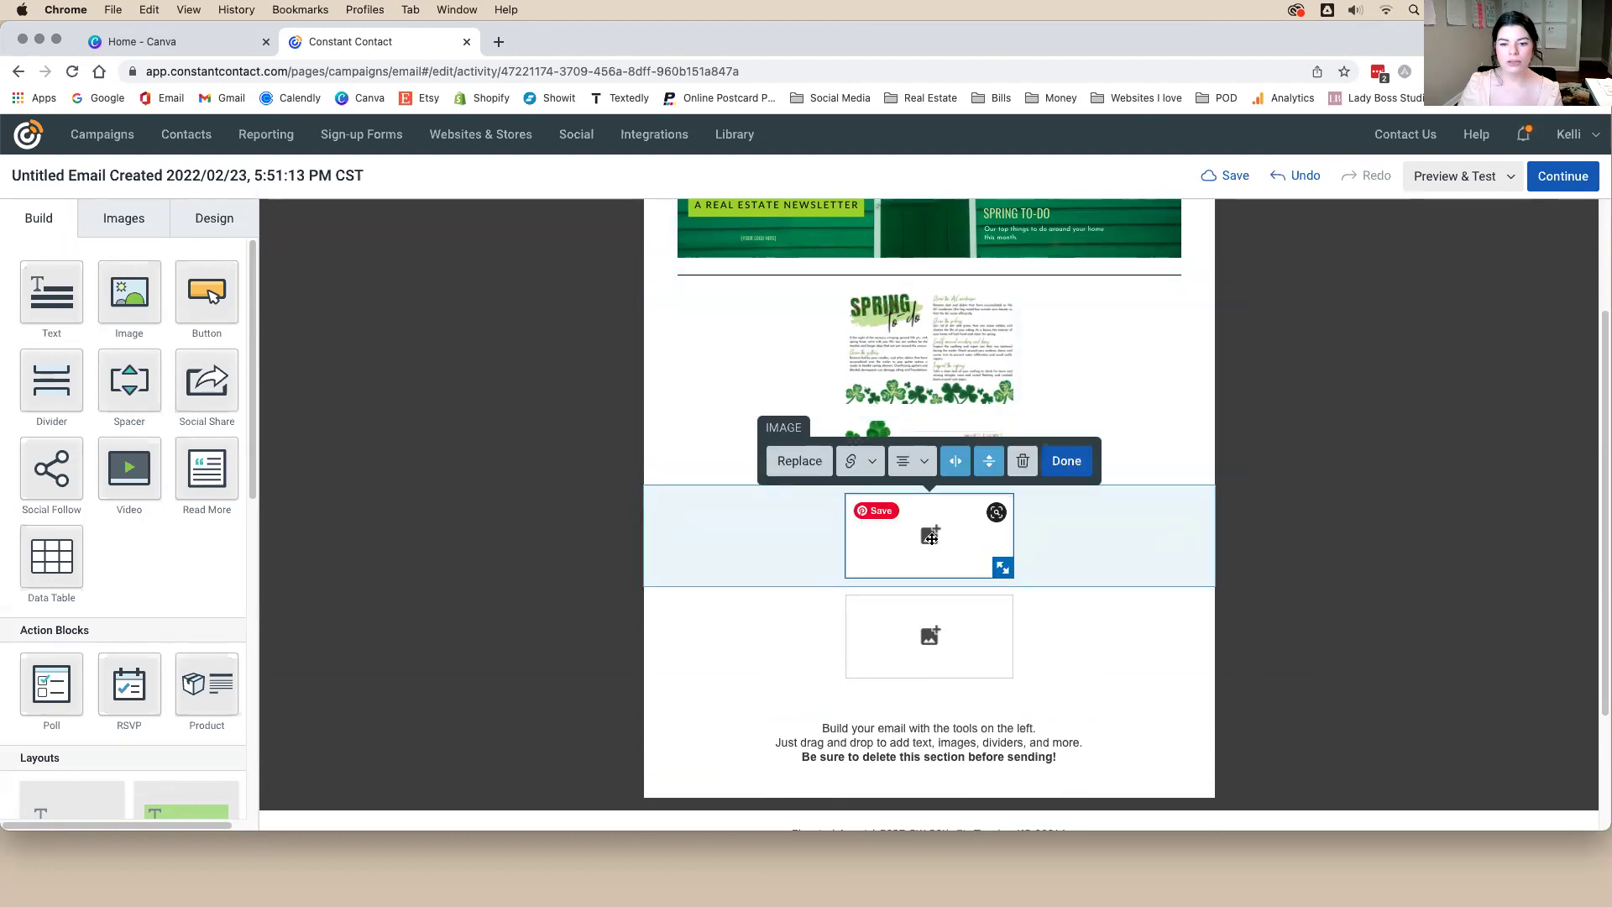
{"action": "left_click", "coordinate": [780, 470]}
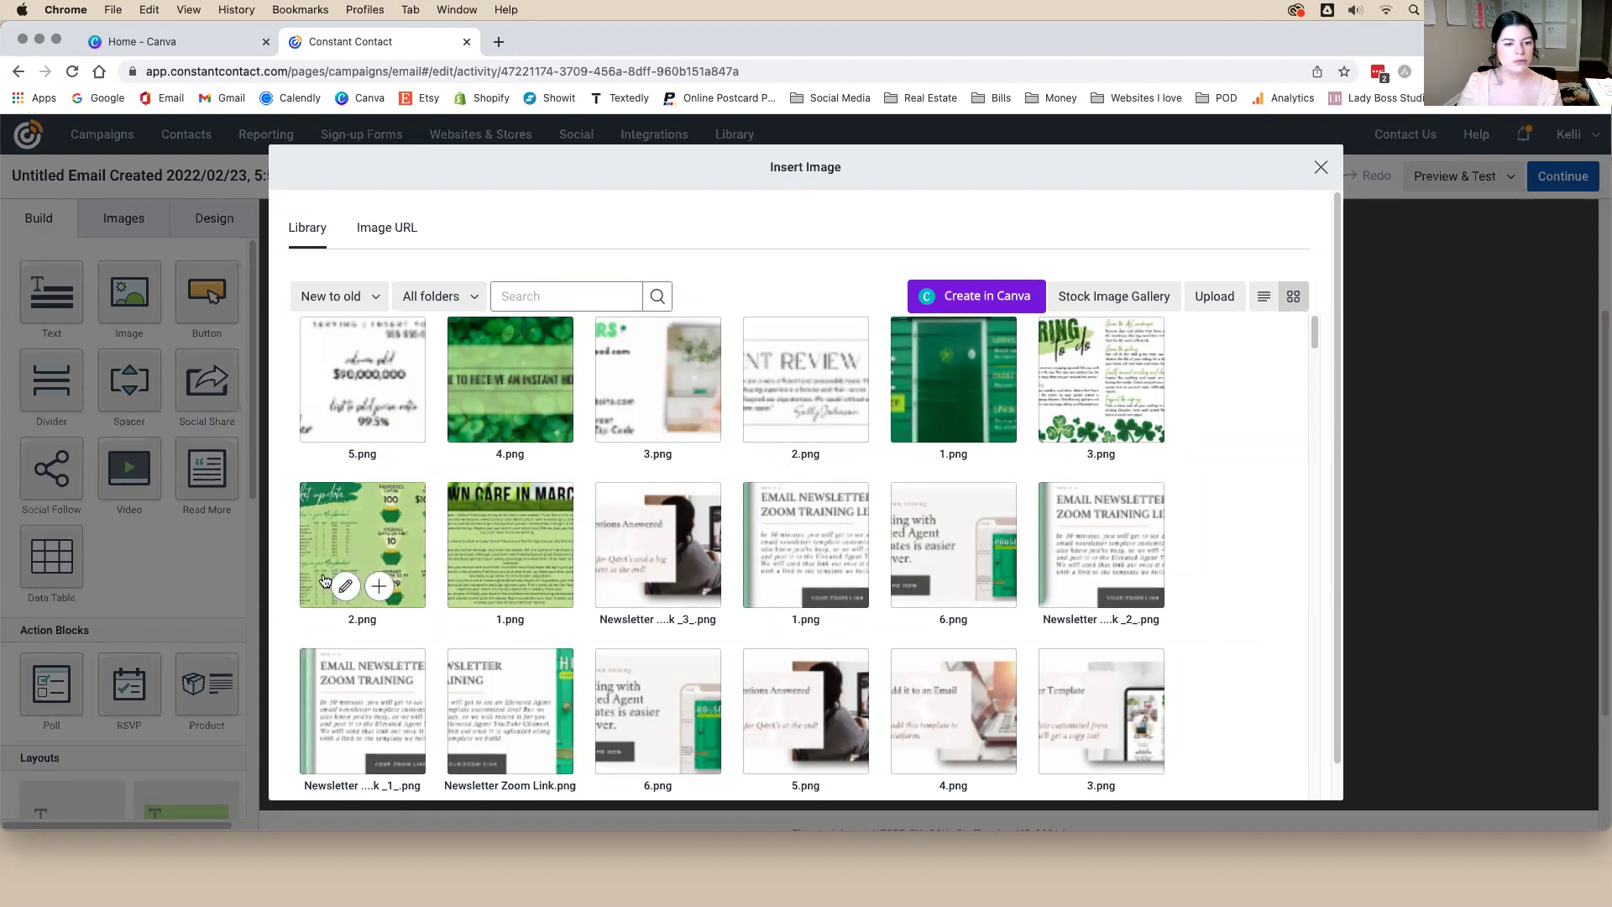
{"action": "left_click", "coordinate": [340, 546]}
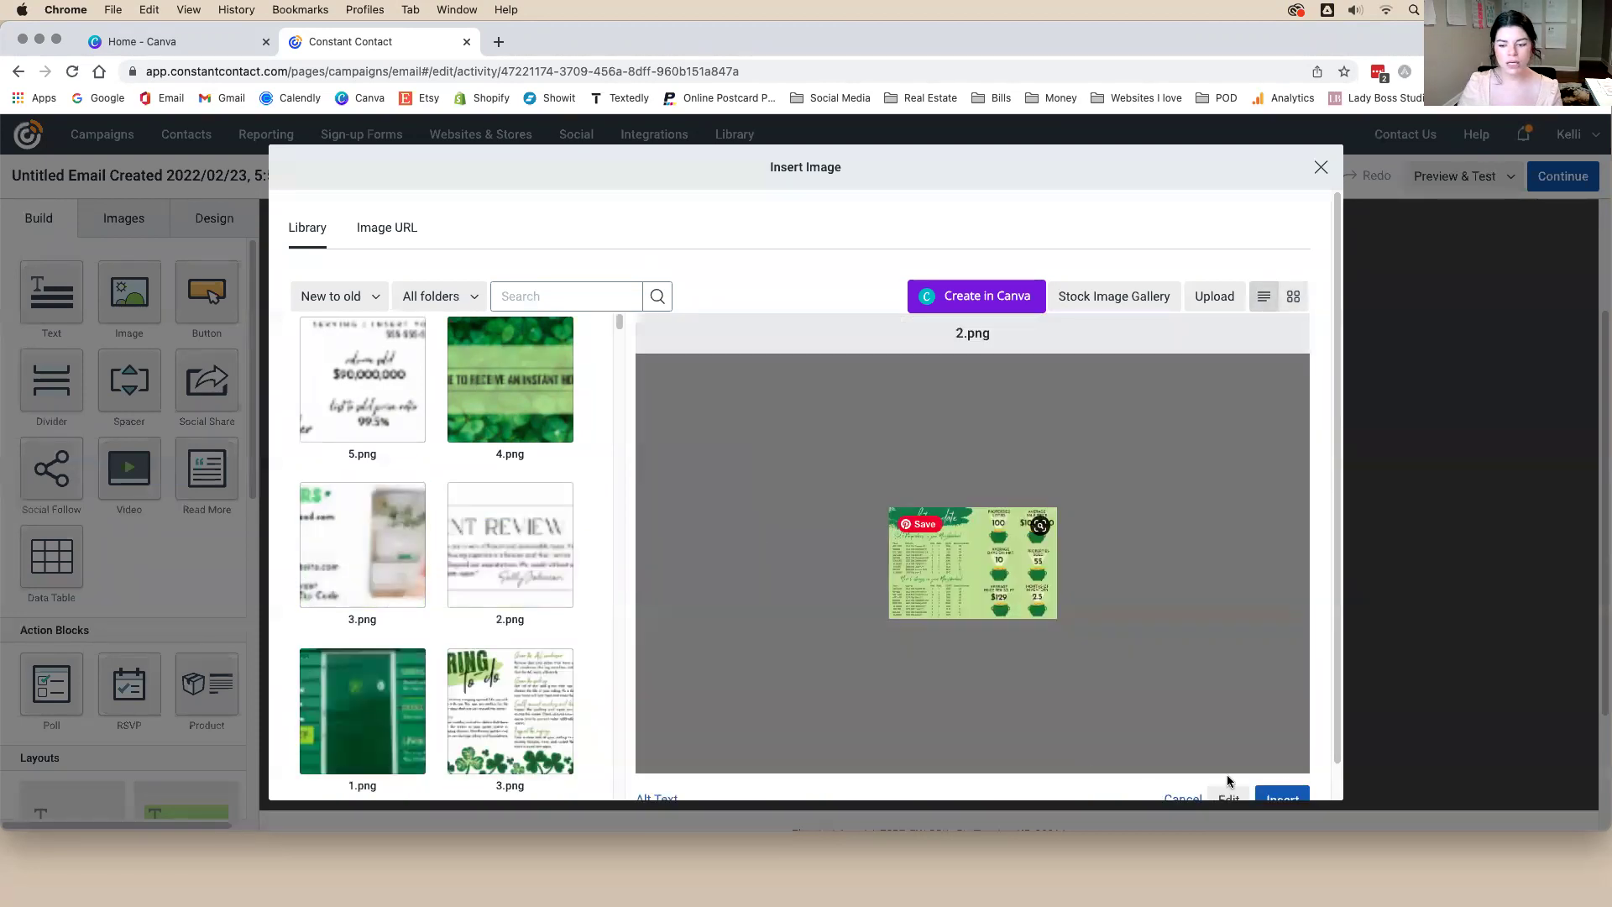
{"action": "left_click", "coordinate": [1283, 799]}
Insert the instant home value banner 4.png into the last empty image block of the email
{"action": "left_click", "coordinate": [994, 529]}
{"action": "left_click_drag", "start_coordinate": [994, 529], "coordinate": [987, 629]}
{"action": "left_click", "coordinate": [799, 562]}
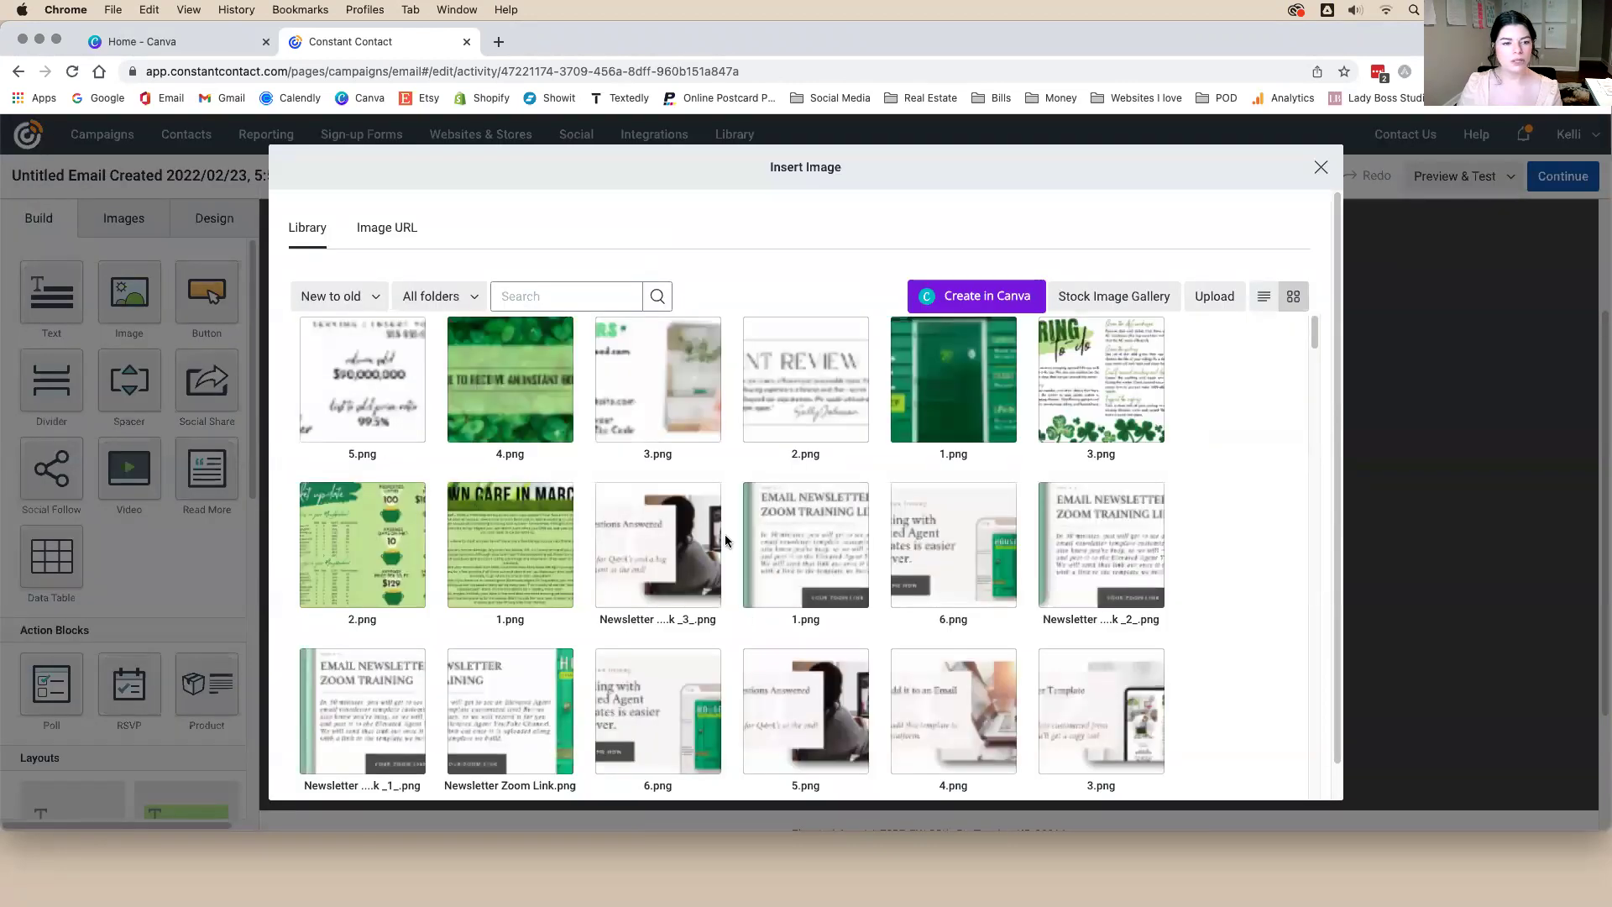
{"action": "left_click", "coordinate": [520, 378]}
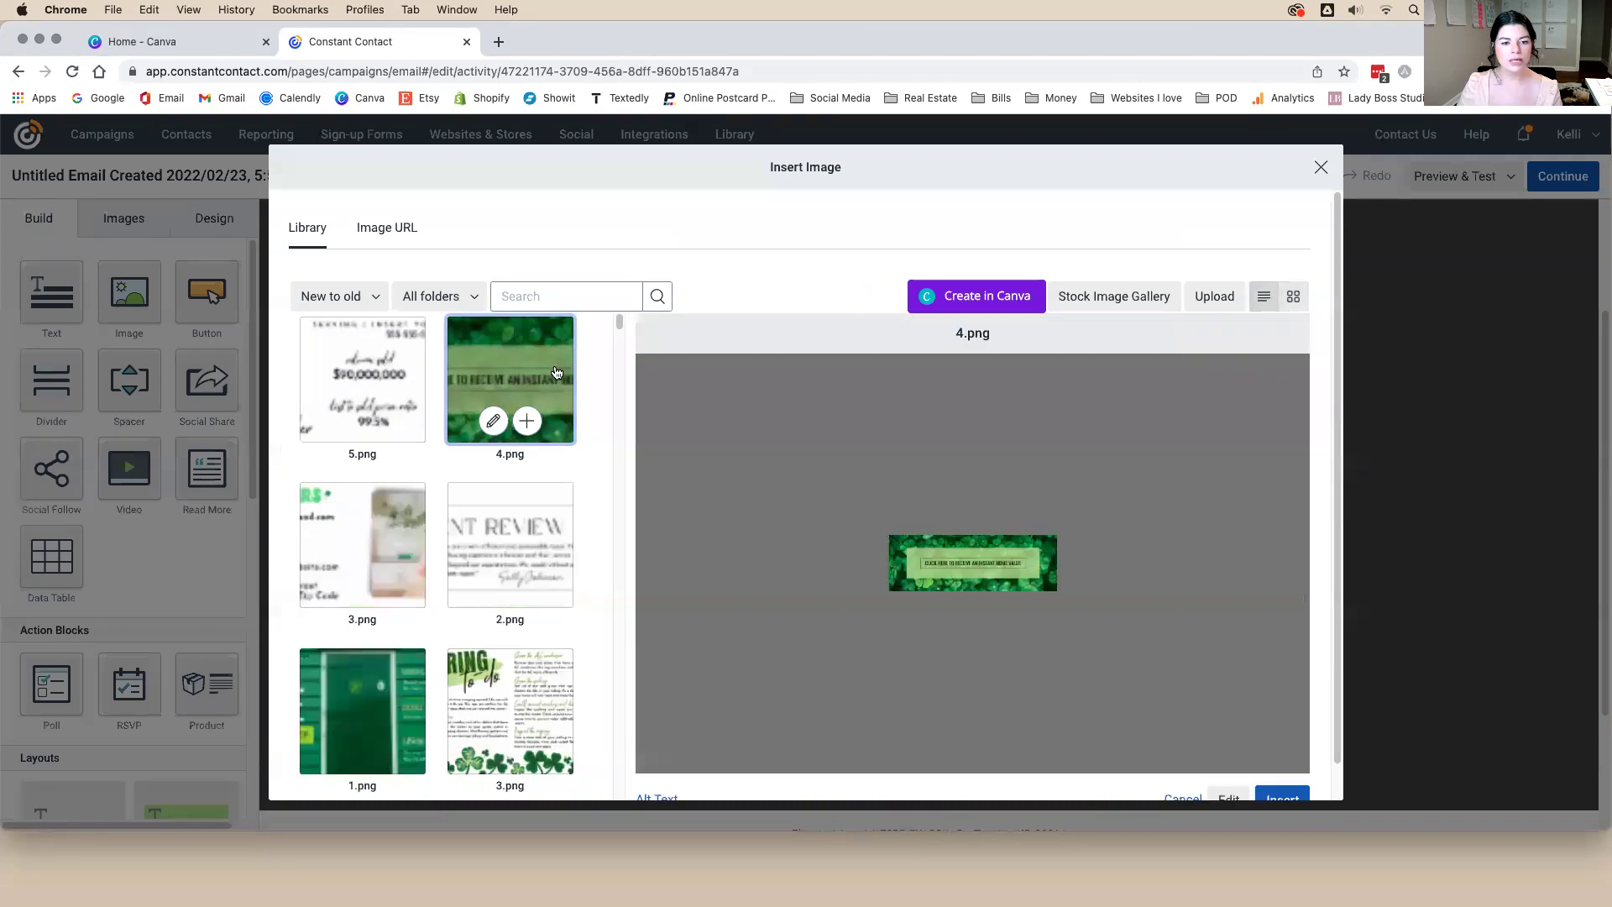
{"action": "left_click", "coordinate": [1271, 799]}
Insert the market update image 2.png into the remaining empty image block and stretch it to the full width of the email body
{"action": "left_click", "coordinate": [836, 487]}
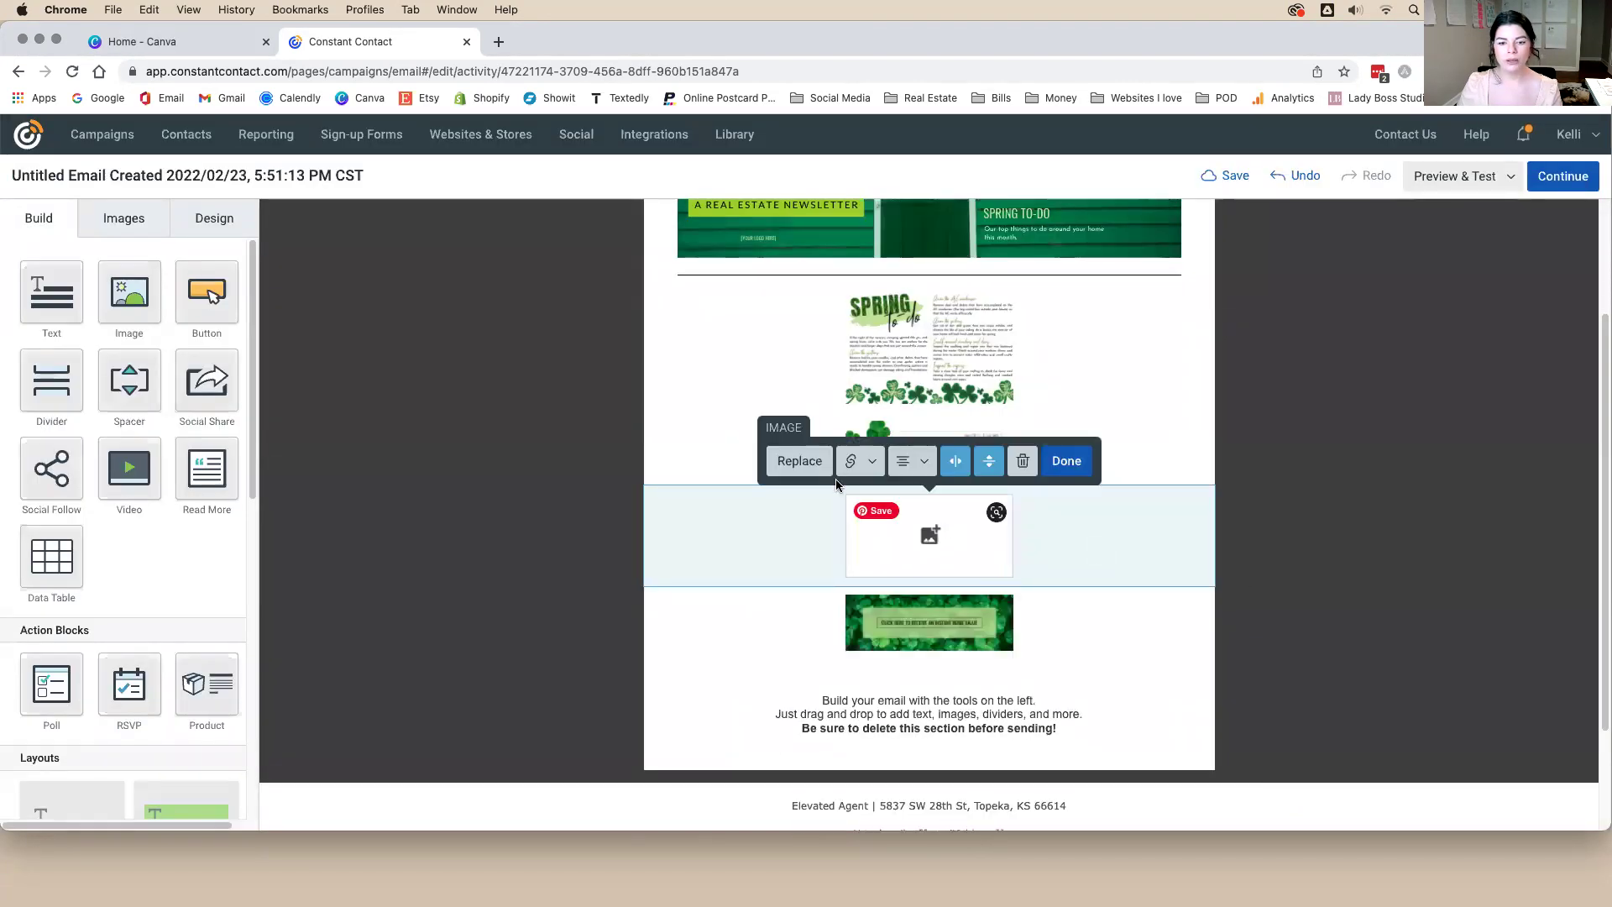
{"action": "left_click", "coordinate": [798, 462]}
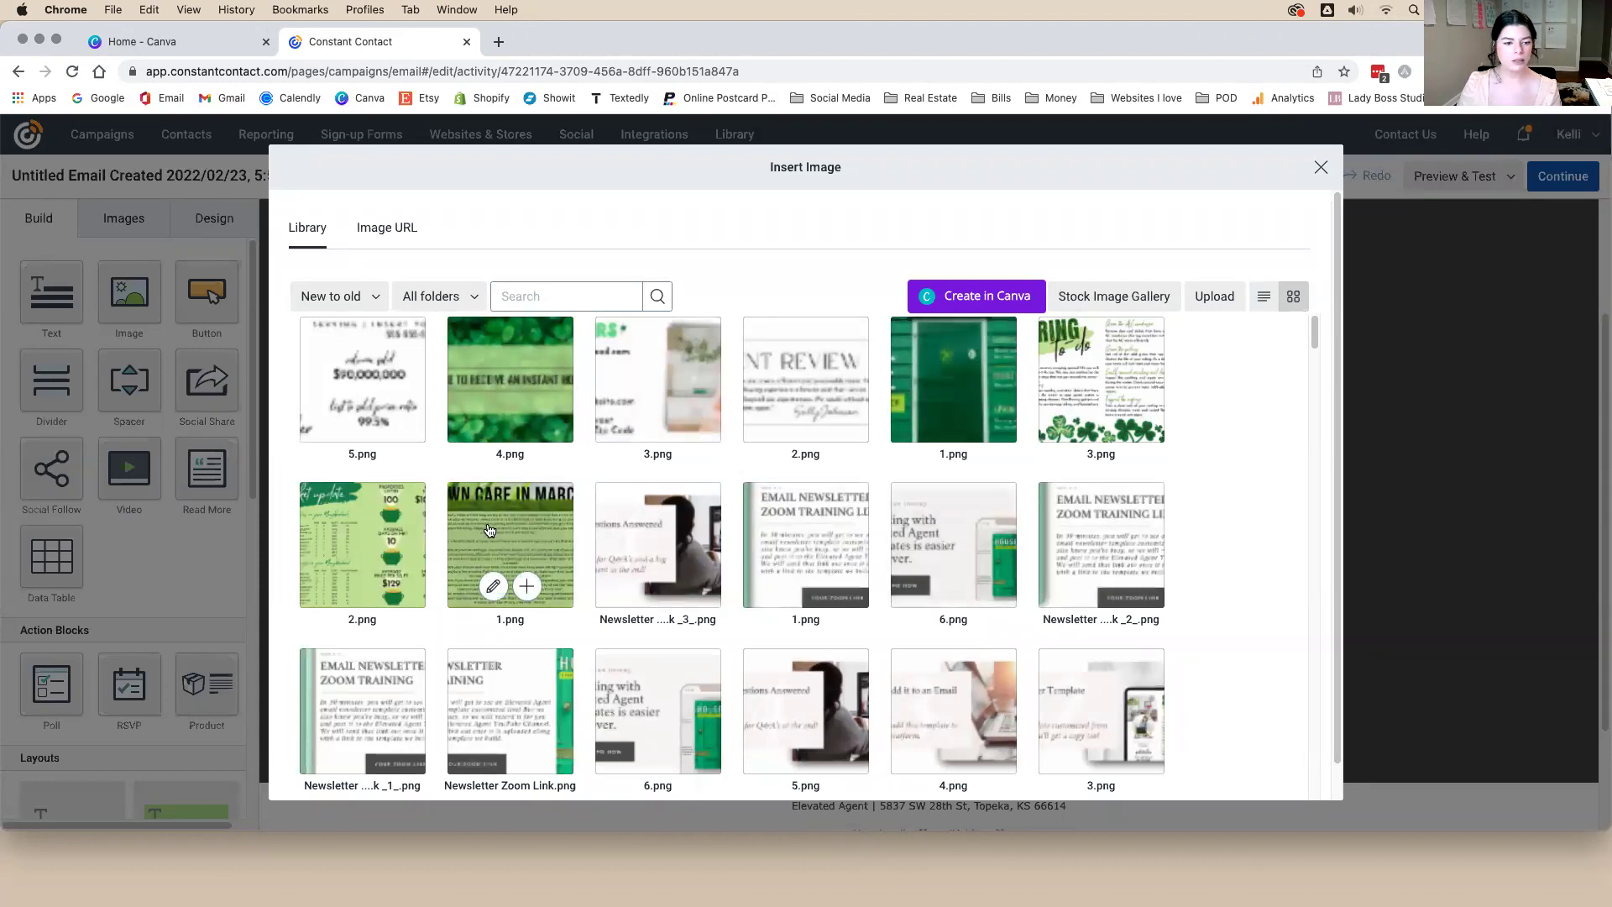
{"action": "left_click", "coordinate": [365, 541]}
{"action": "left_click", "coordinate": [1289, 793]}
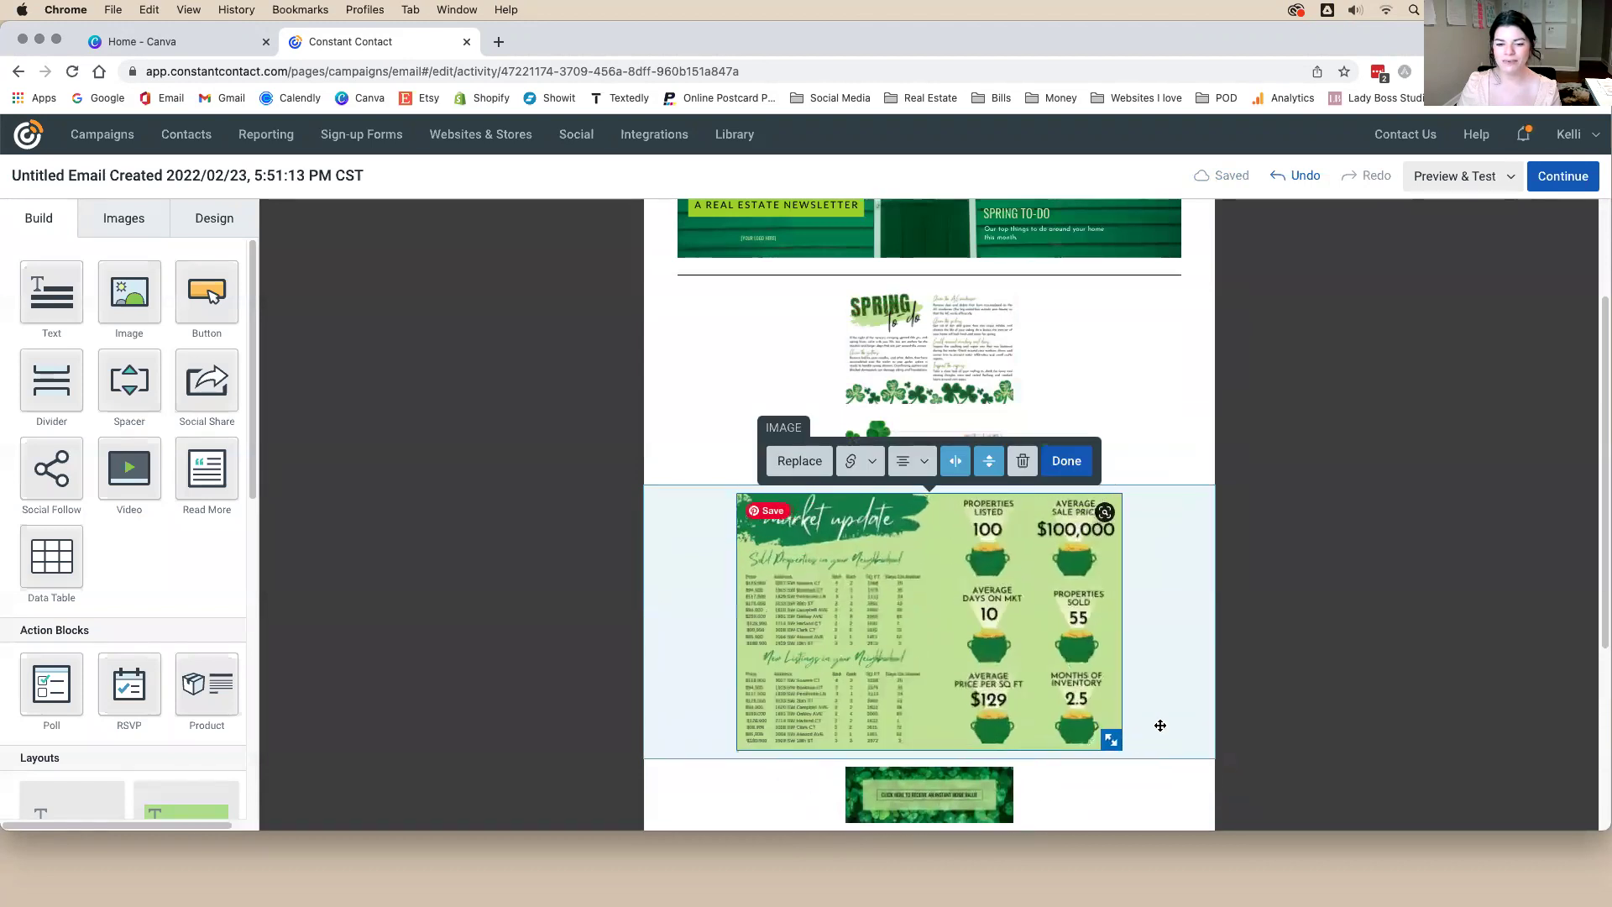
Stretch the Spring to-do and Client Review images to the full width of the email body
{"action": "left_click", "coordinate": [1176, 342]}
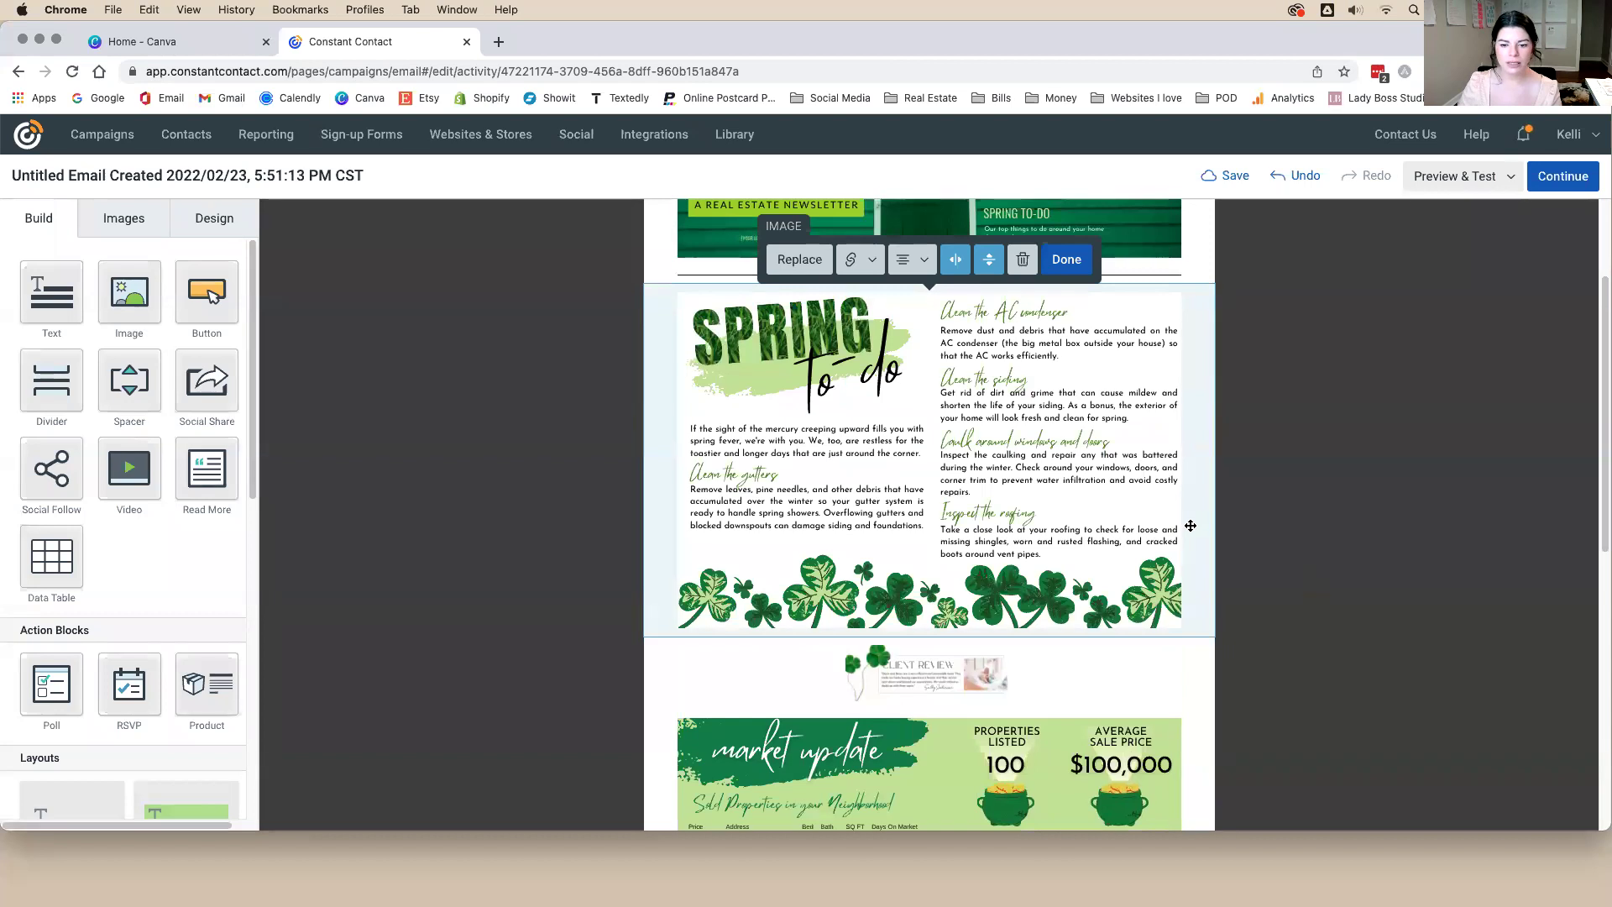
{"action": "scroll", "coordinate": [1191, 525], "scroll_direction": "down", "scroll_amount": 3}
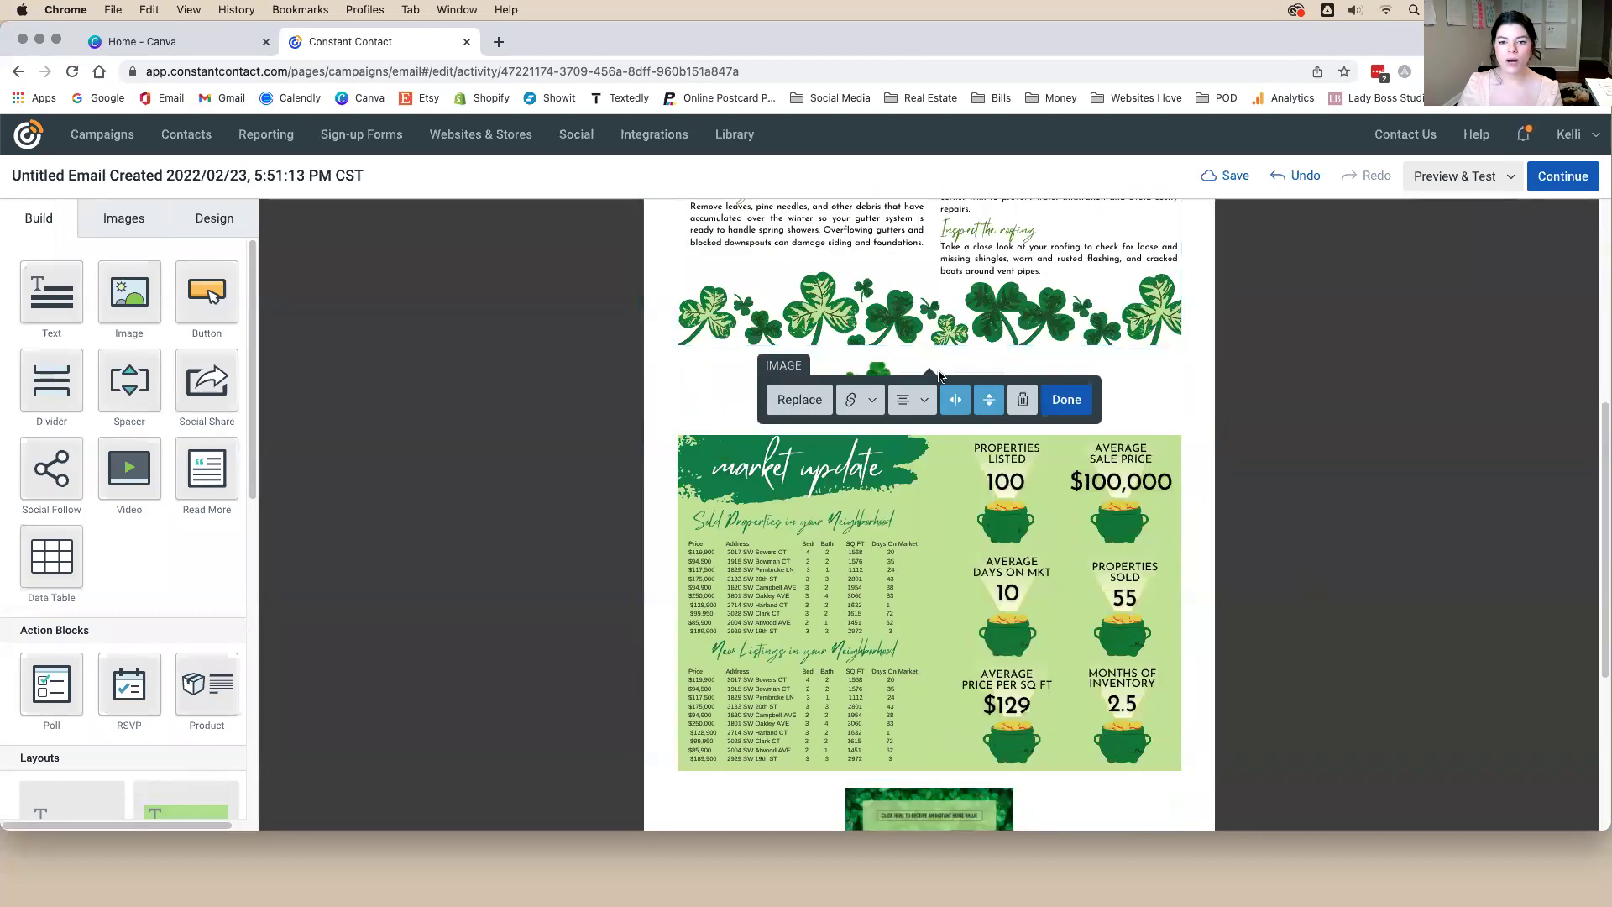
{"action": "left_click", "coordinate": [537, 350]}
{"action": "left_click", "coordinate": [911, 387]}
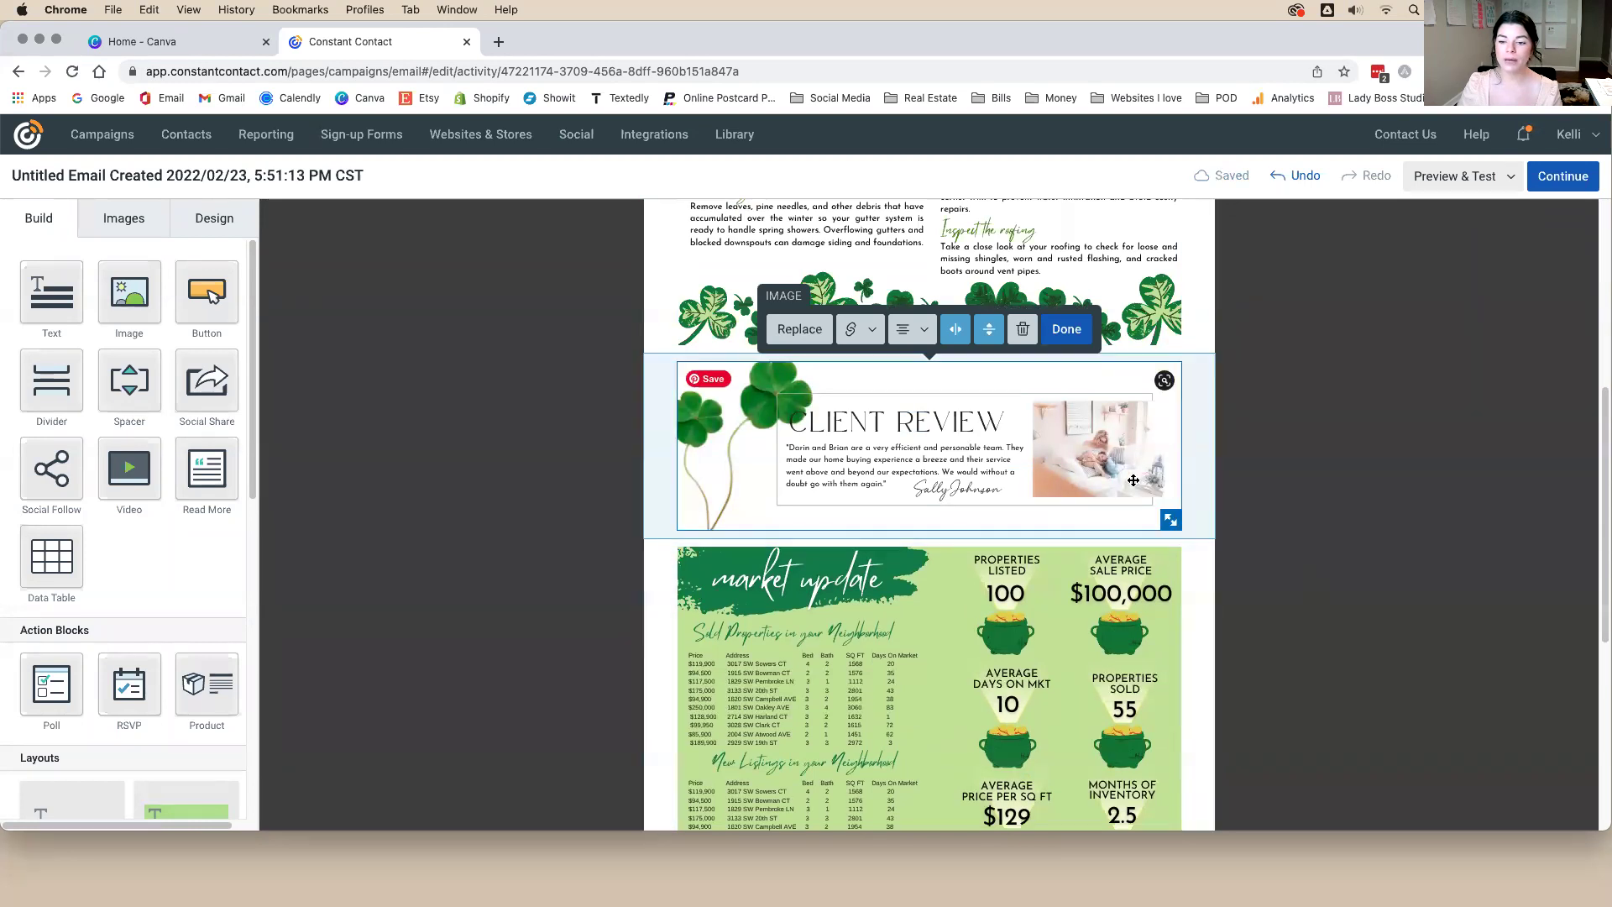
Stretch the instant home value banner below the market update to the full width of the email body
{"action": "scroll", "coordinate": [1263, 590], "scroll_direction": "down", "scroll_amount": 5}
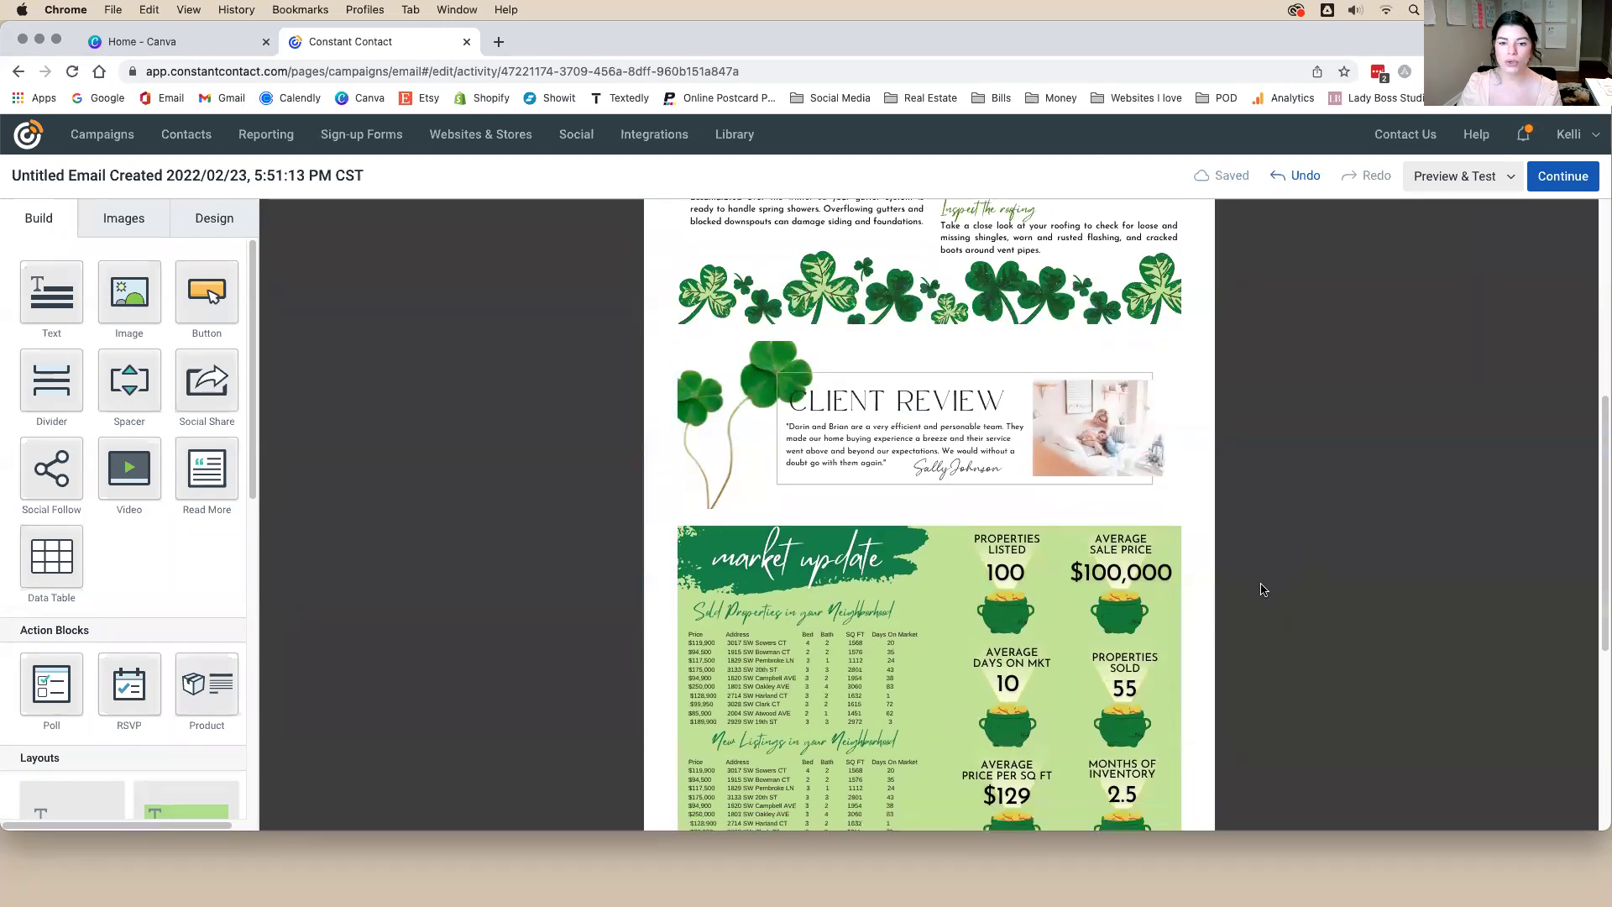
{"action": "left_click", "coordinate": [974, 486]}
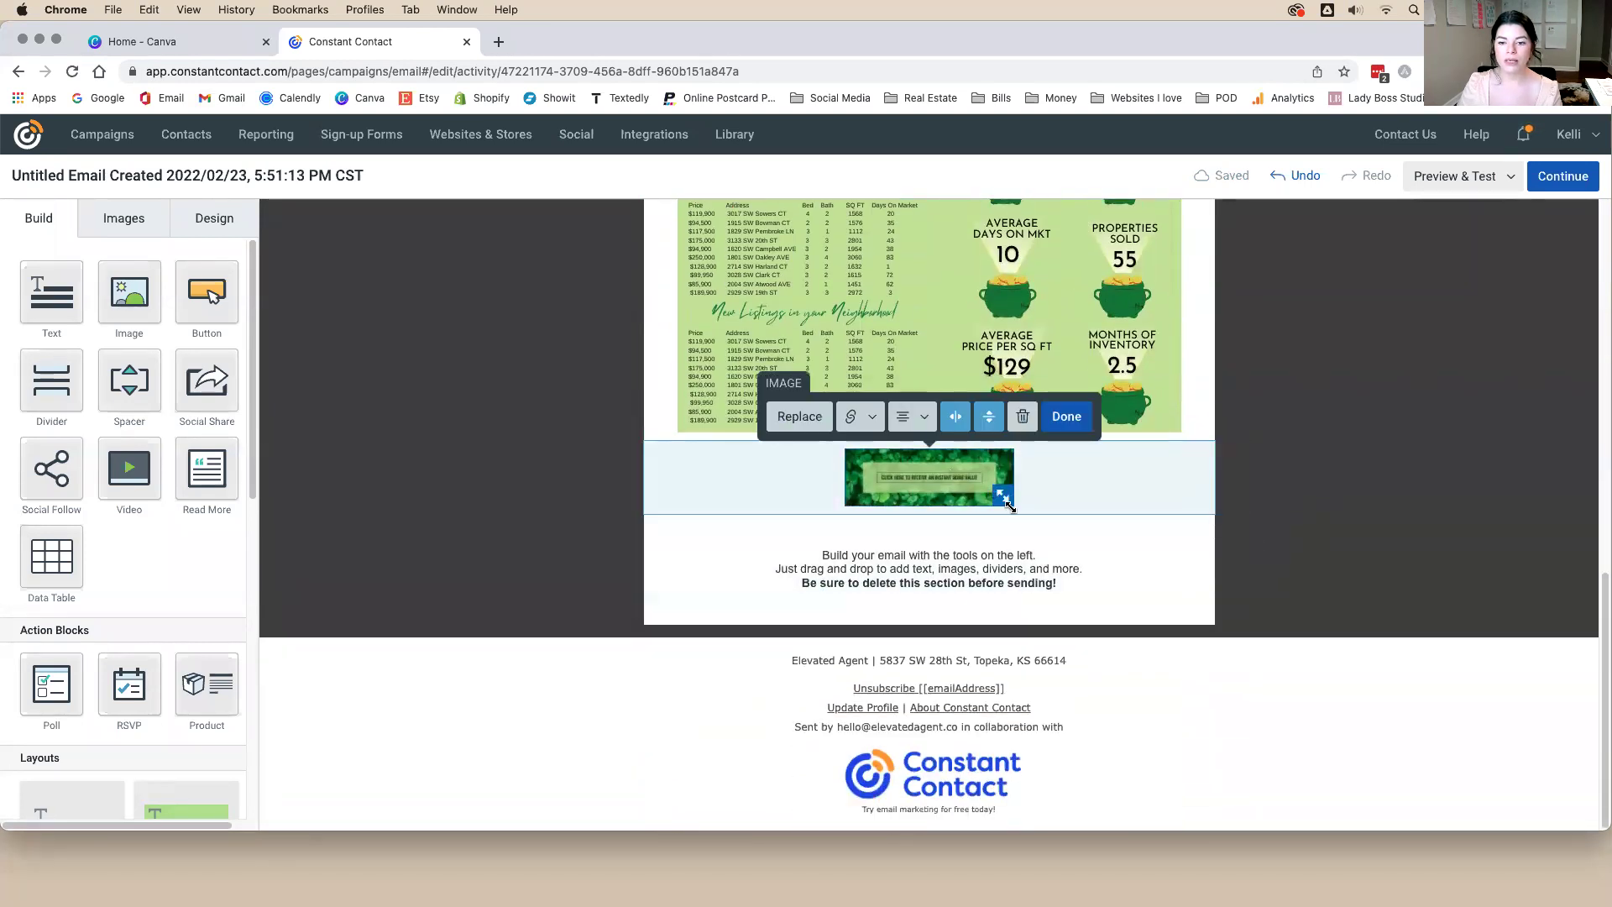
{"action": "left_click_drag", "start_coordinate": [999, 496], "coordinate": [1414, 799]}
{"action": "left_click", "coordinate": [1335, 497]}
Add an image block beneath the HOUSE header and a text block between the header and that image block
{"action": "scroll", "coordinate": [1312, 607], "scroll_direction": "up", "scroll_amount": 3}
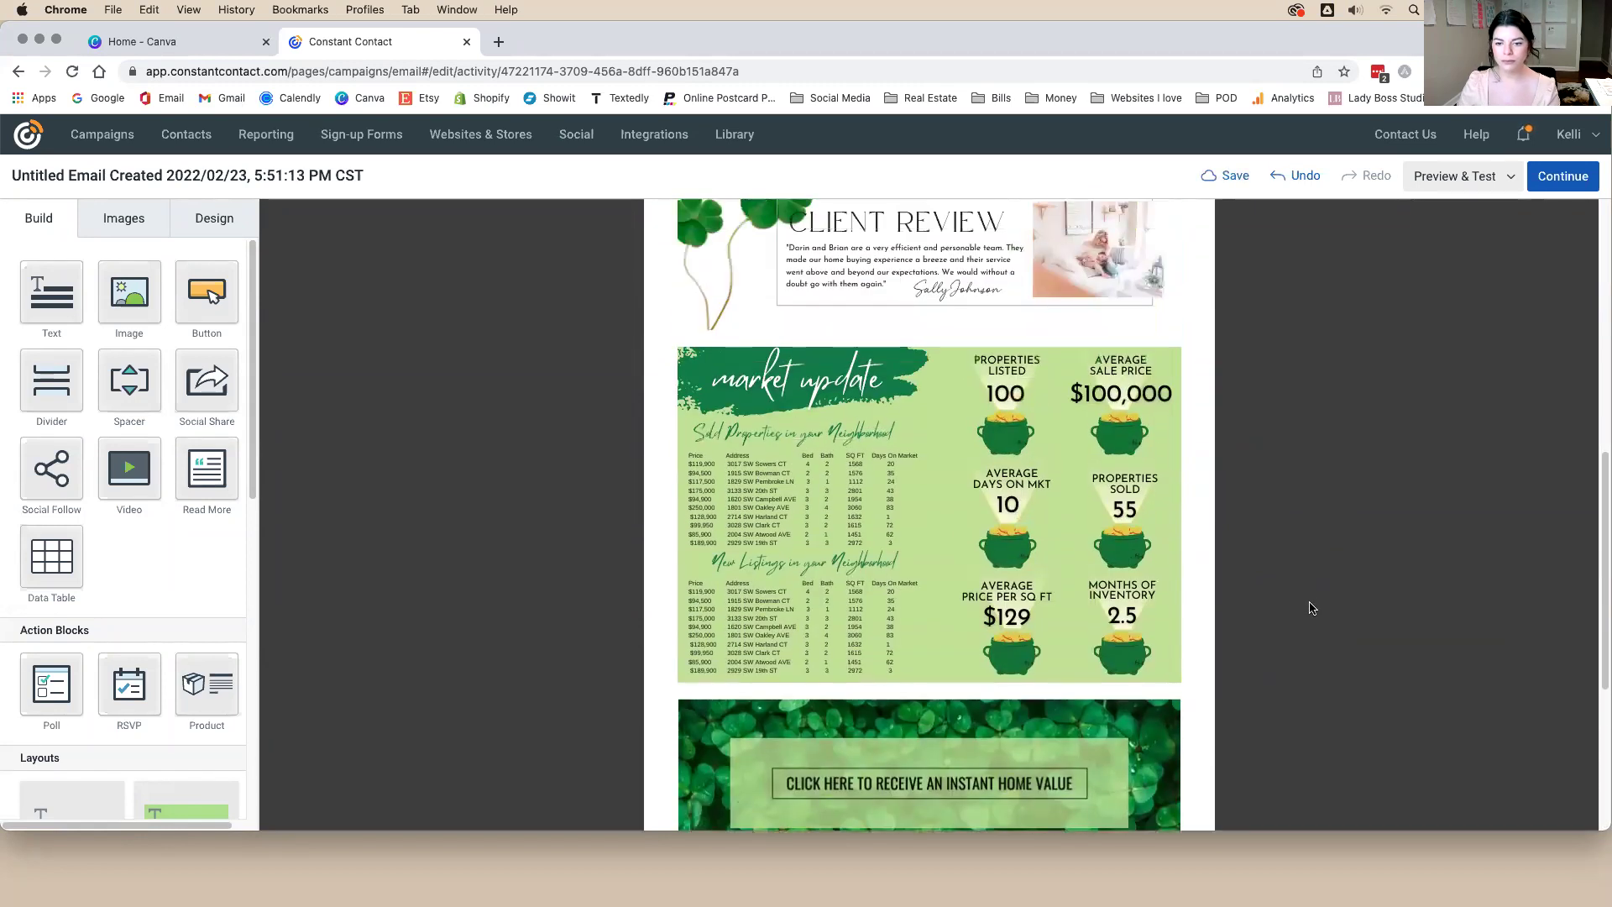
{"action": "scroll", "coordinate": [1396, 683], "scroll_direction": "up", "scroll_amount": 6}
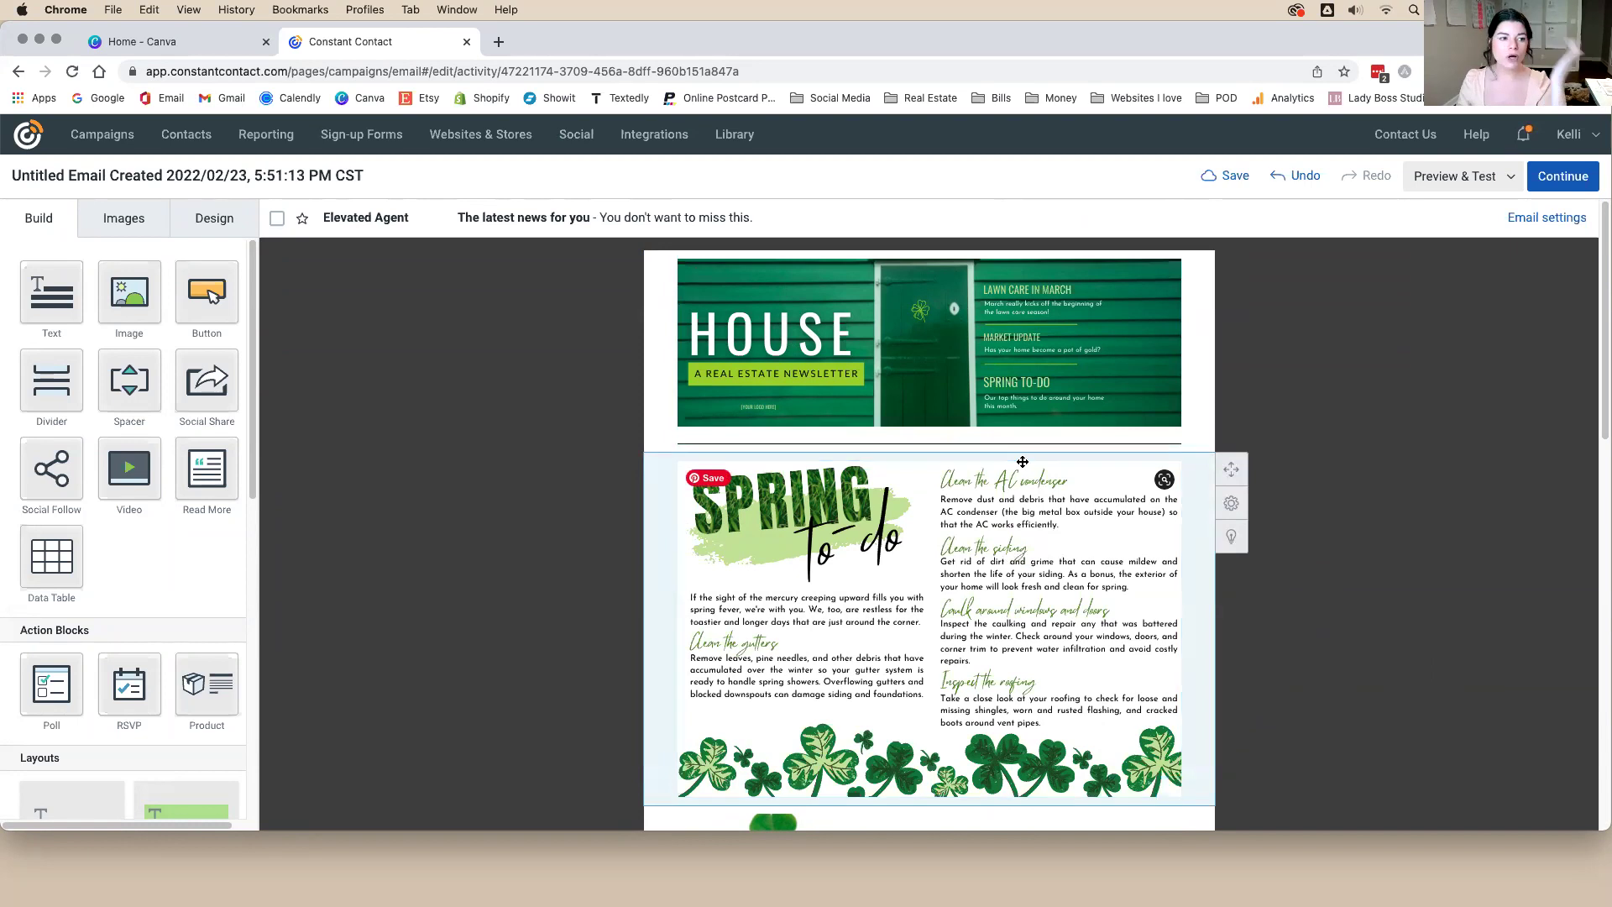
{"action": "left_click_drag", "start_coordinate": [128, 302], "coordinate": [749, 419]}
{"action": "left_click_drag", "start_coordinate": [491, 509], "coordinate": [966, 270]}
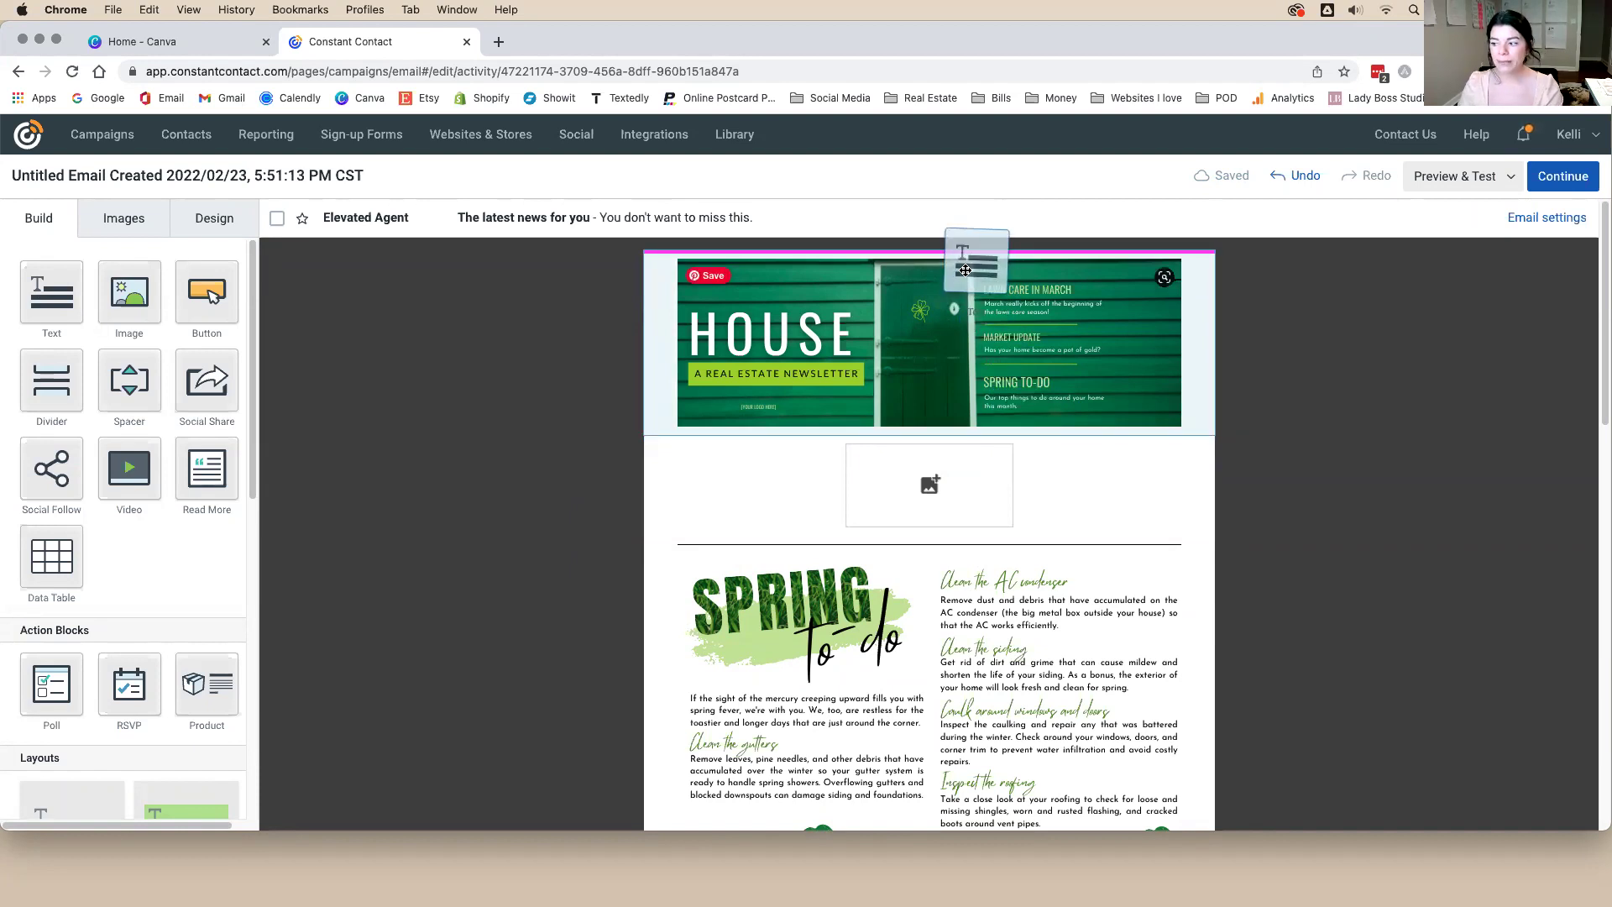
{"action": "left_click_drag", "start_coordinate": [966, 271], "coordinate": [719, 434]}
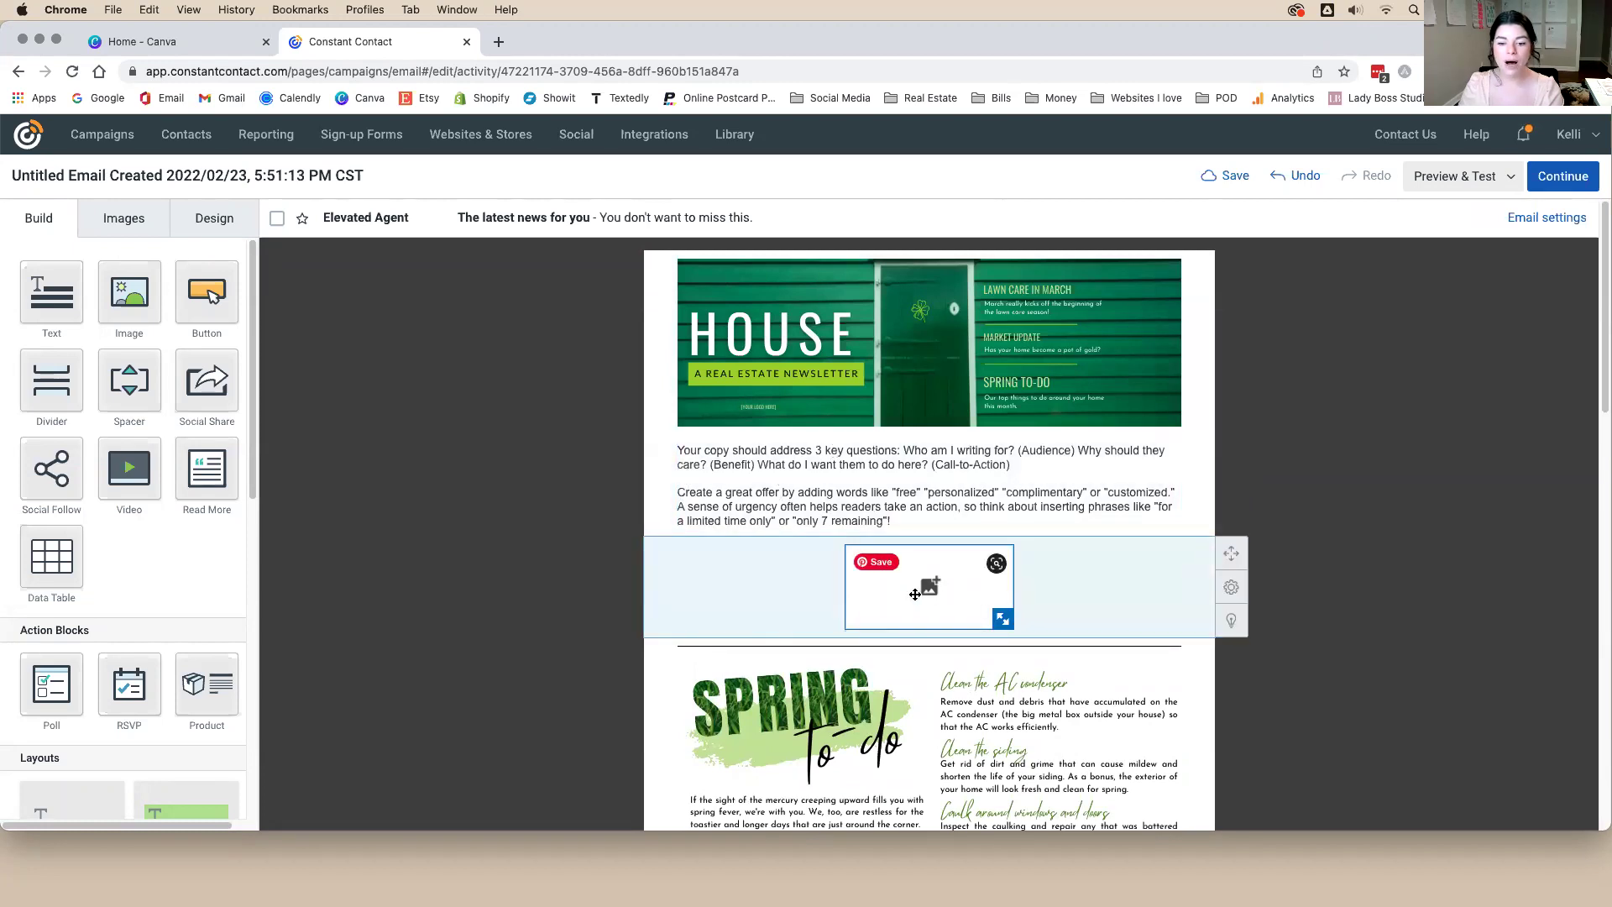
Insert the library photo Untitled design _26_.png of the two women into the new image block
{"action": "left_click", "coordinate": [900, 600]}
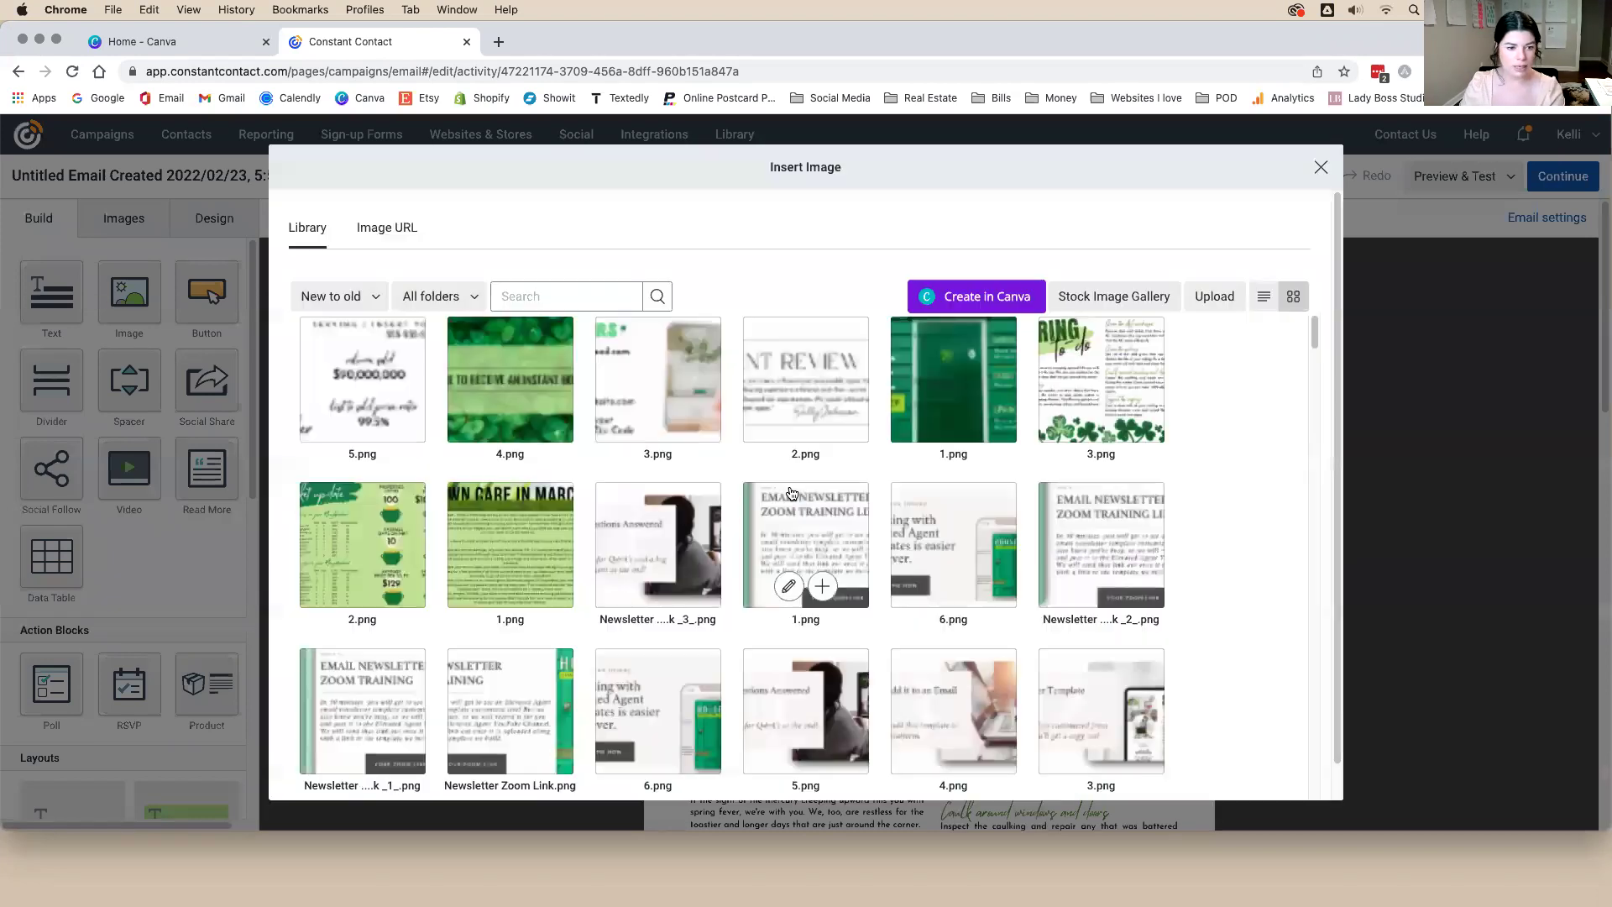
{"action": "scroll", "coordinate": [798, 537], "scroll_direction": "down", "scroll_amount": 3}
{"action": "scroll", "coordinate": [791, 493], "scroll_direction": "down", "scroll_amount": 5}
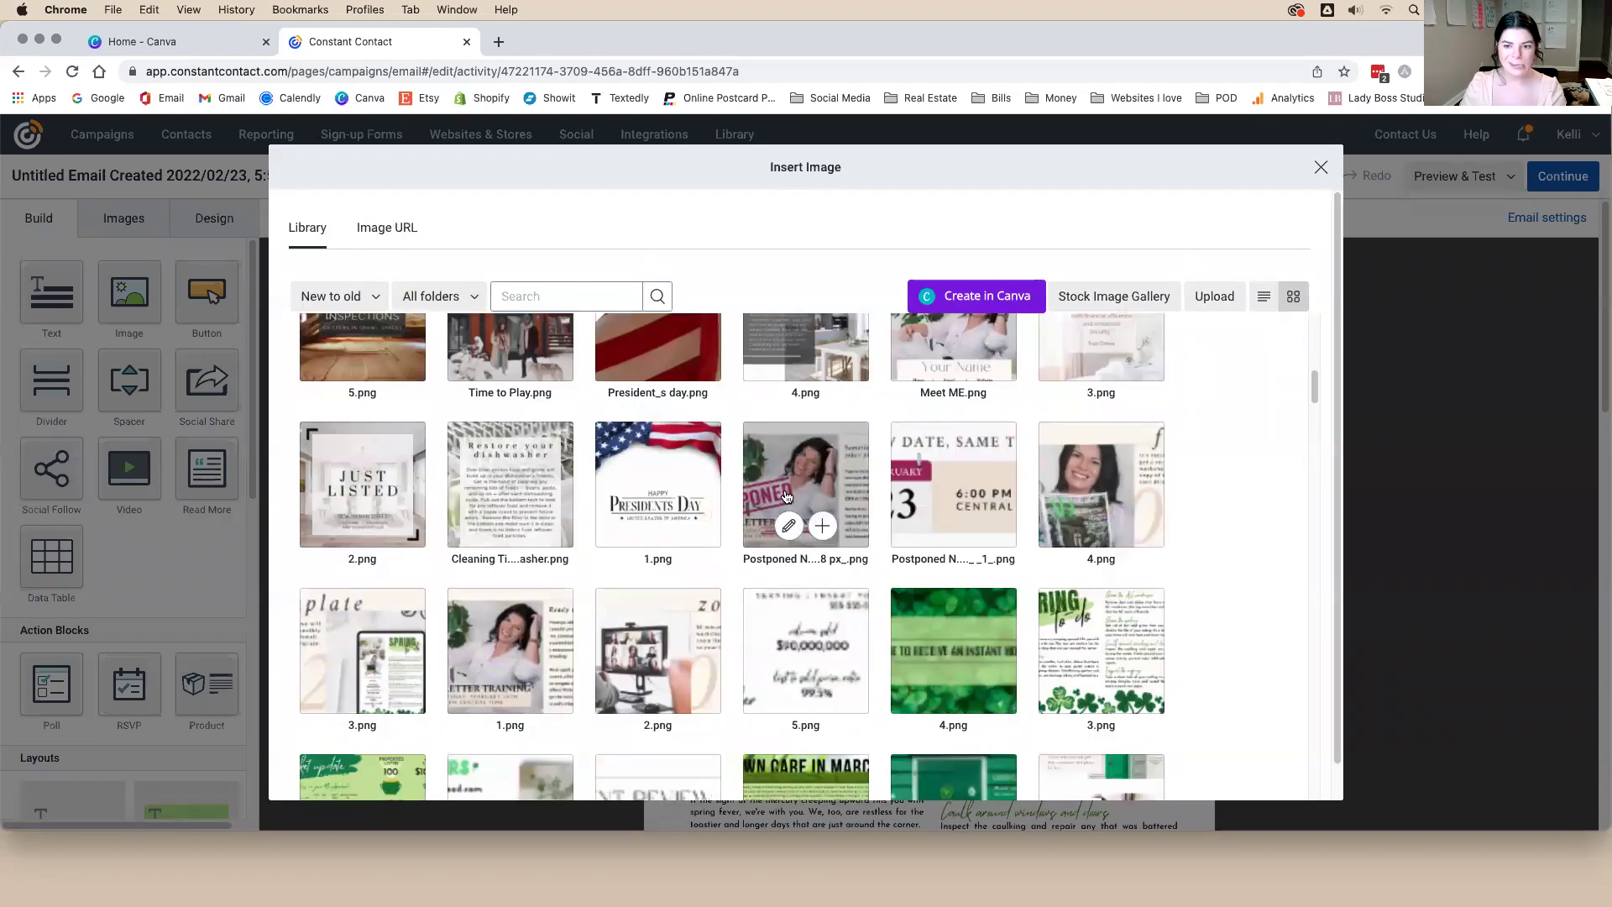
{"action": "scroll", "coordinate": [787, 496], "scroll_direction": "down", "scroll_amount": 5}
{"action": "scroll", "coordinate": [787, 496], "scroll_direction": "down", "scroll_amount": 10}
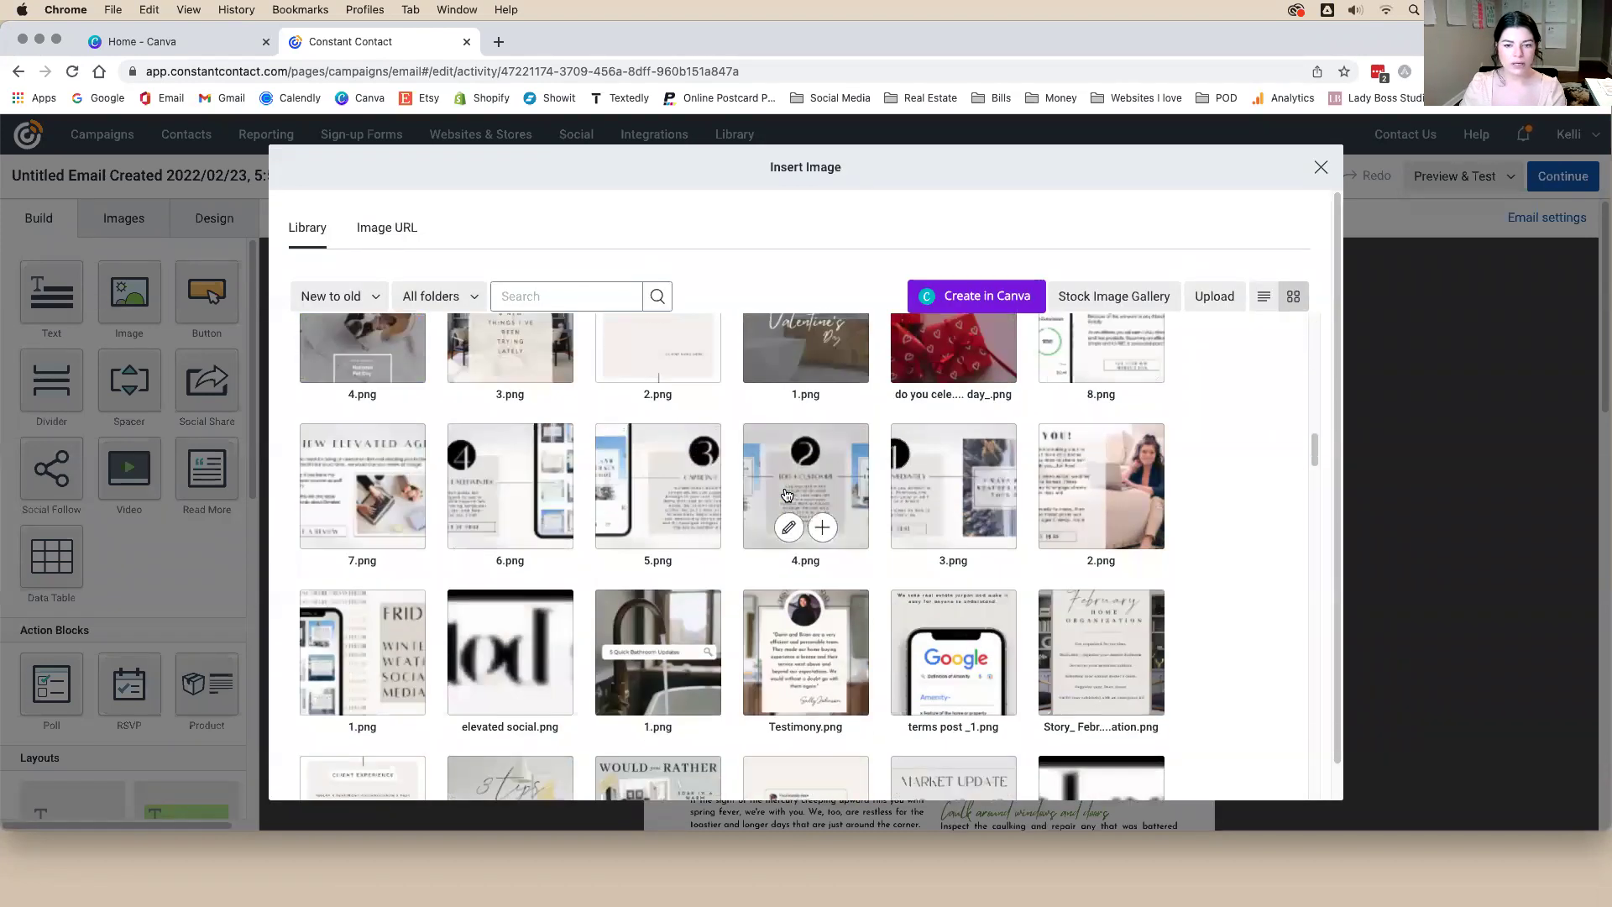
{"action": "scroll", "coordinate": [783, 491], "scroll_direction": "down", "scroll_amount": 15}
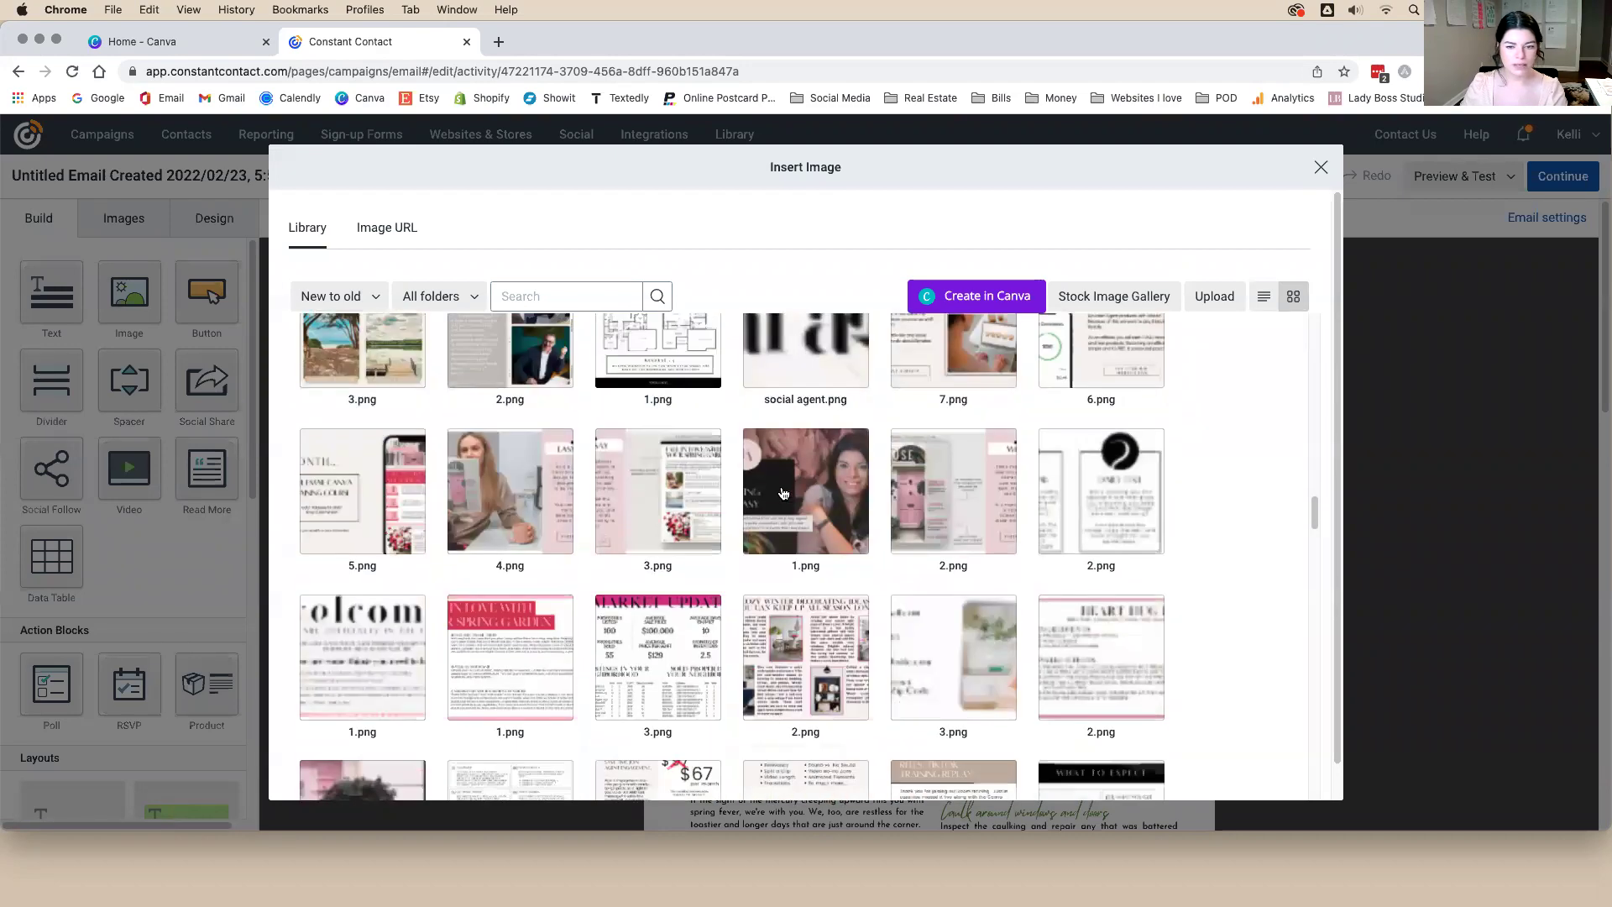
{"action": "scroll", "coordinate": [779, 495], "scroll_direction": "down", "scroll_amount": 15}
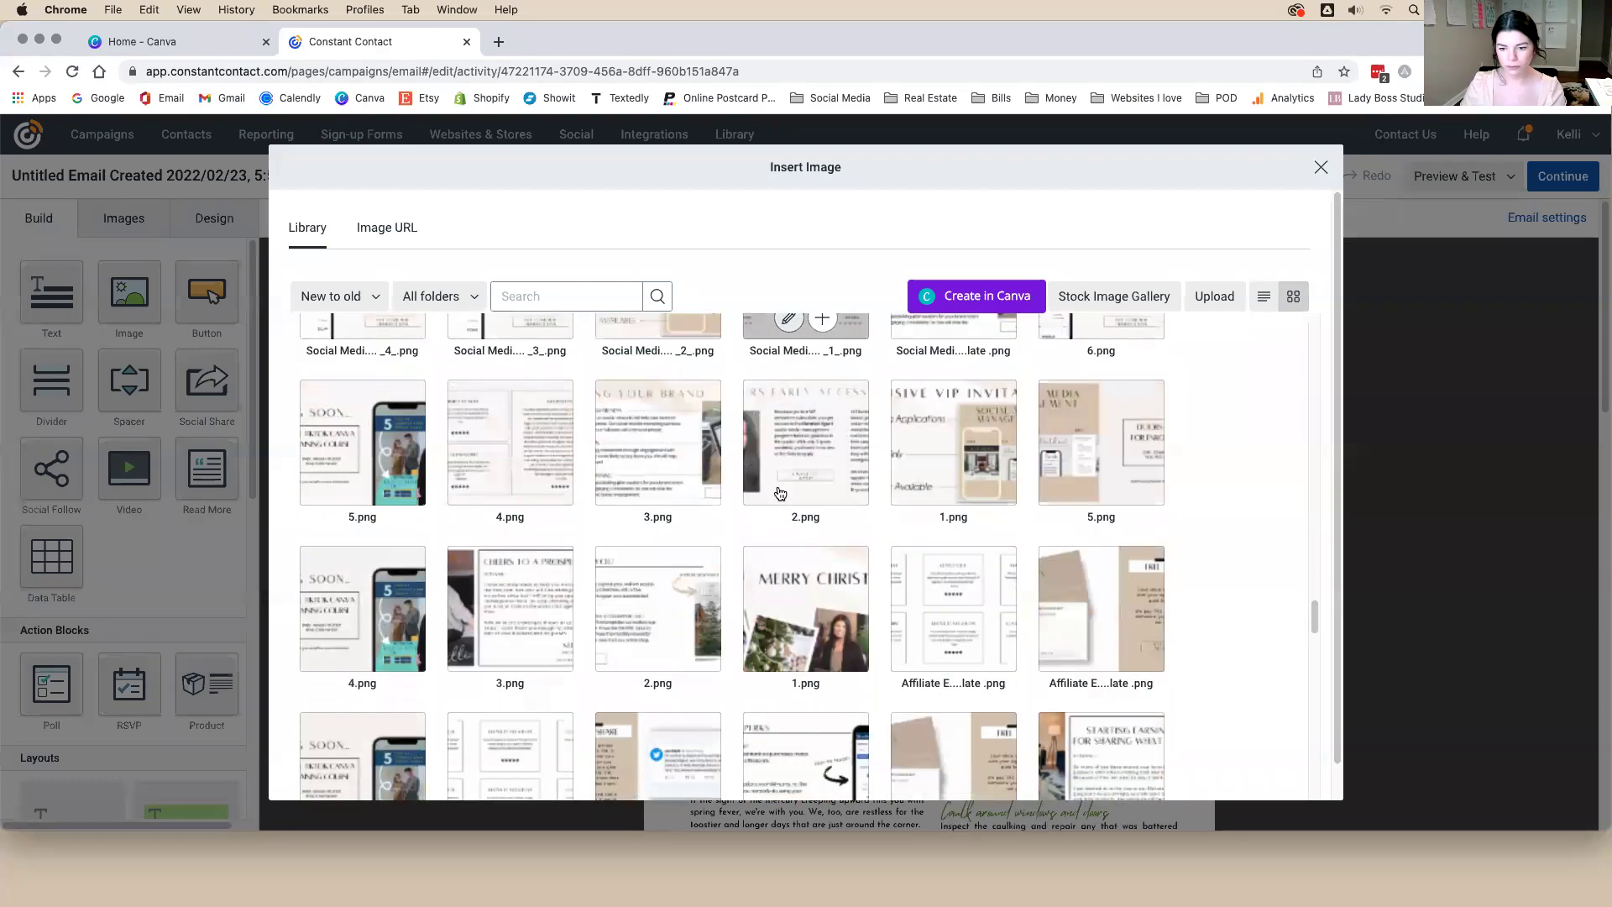
{"action": "scroll", "coordinate": [779, 492], "scroll_direction": "down", "scroll_amount": 15}
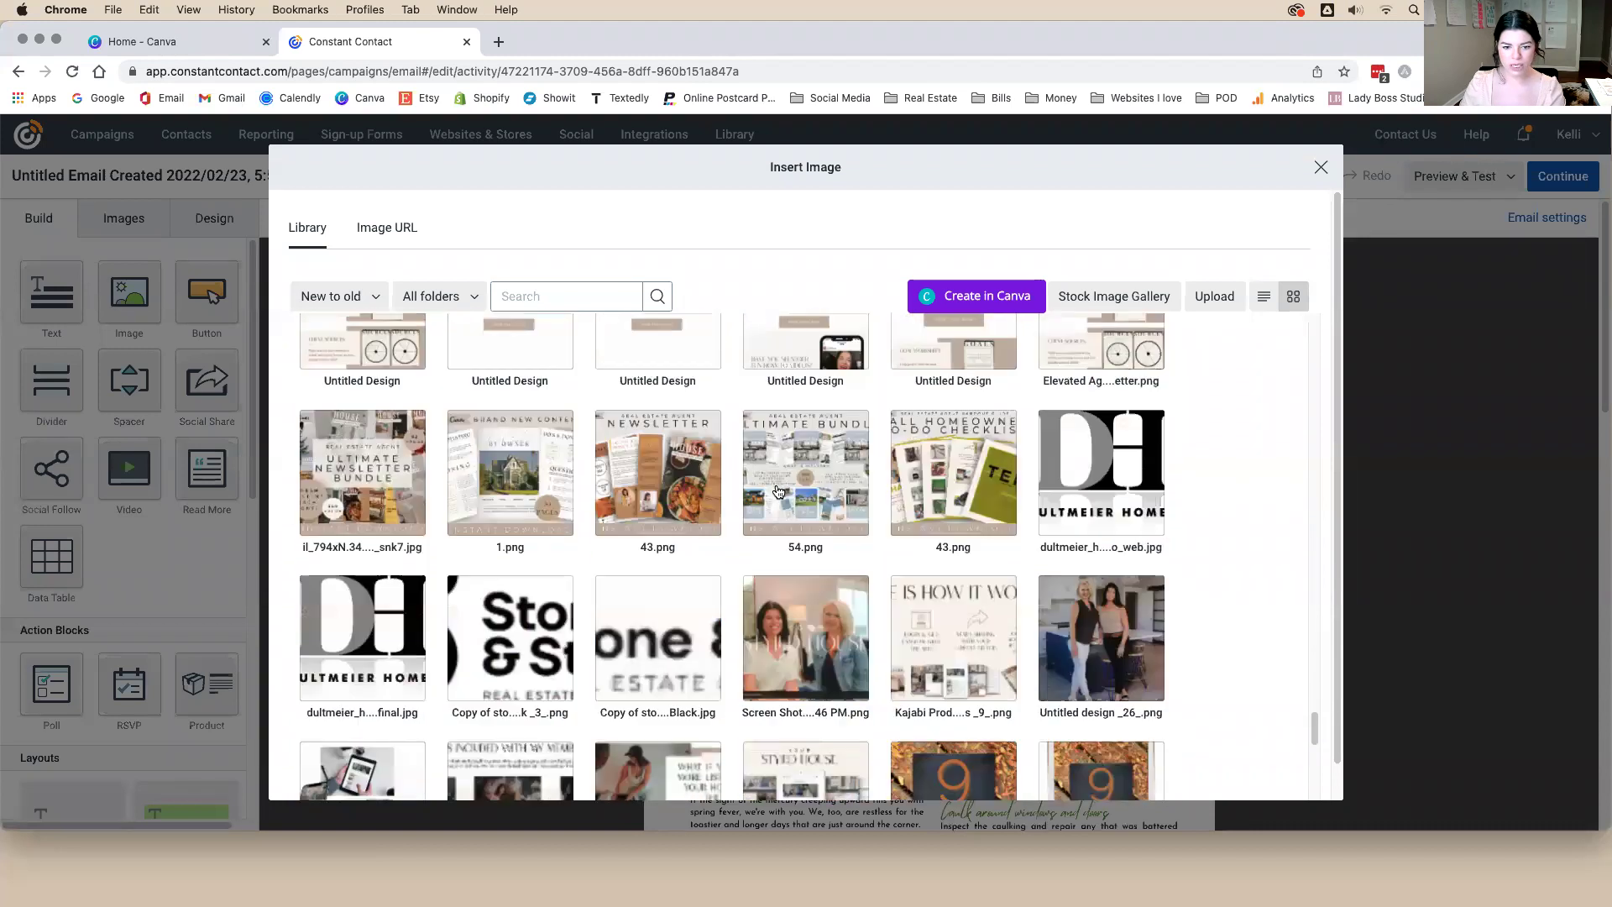
{"action": "scroll", "coordinate": [806, 445], "scroll_direction": "up", "scroll_amount": 1}
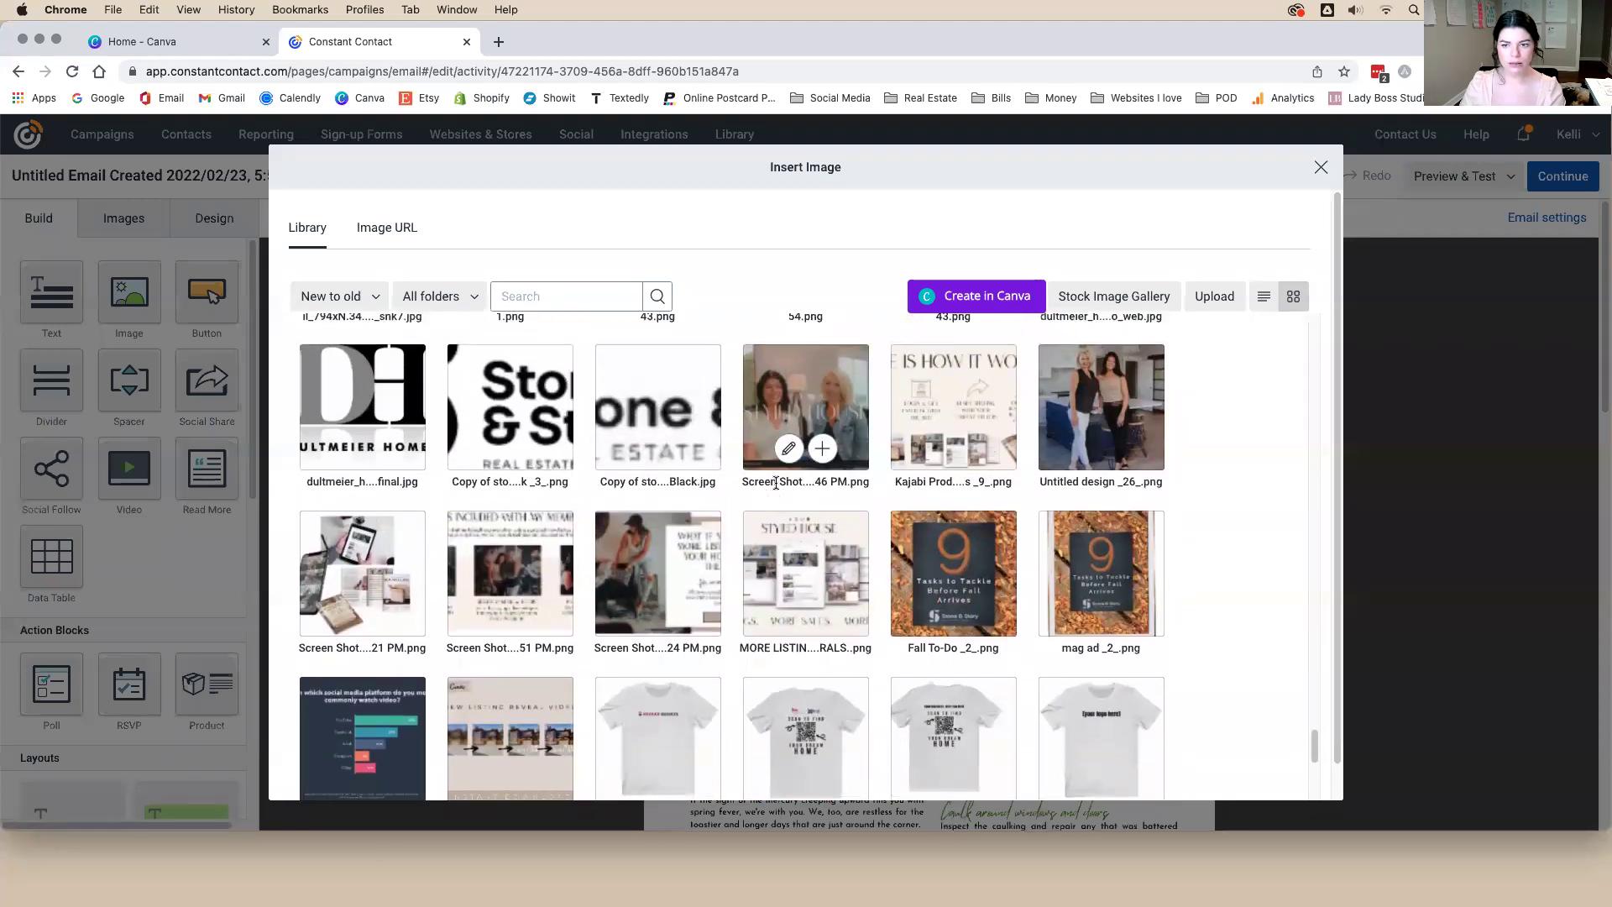
{"action": "left_click", "coordinate": [1115, 392]}
{"action": "left_click", "coordinate": [1277, 797]}
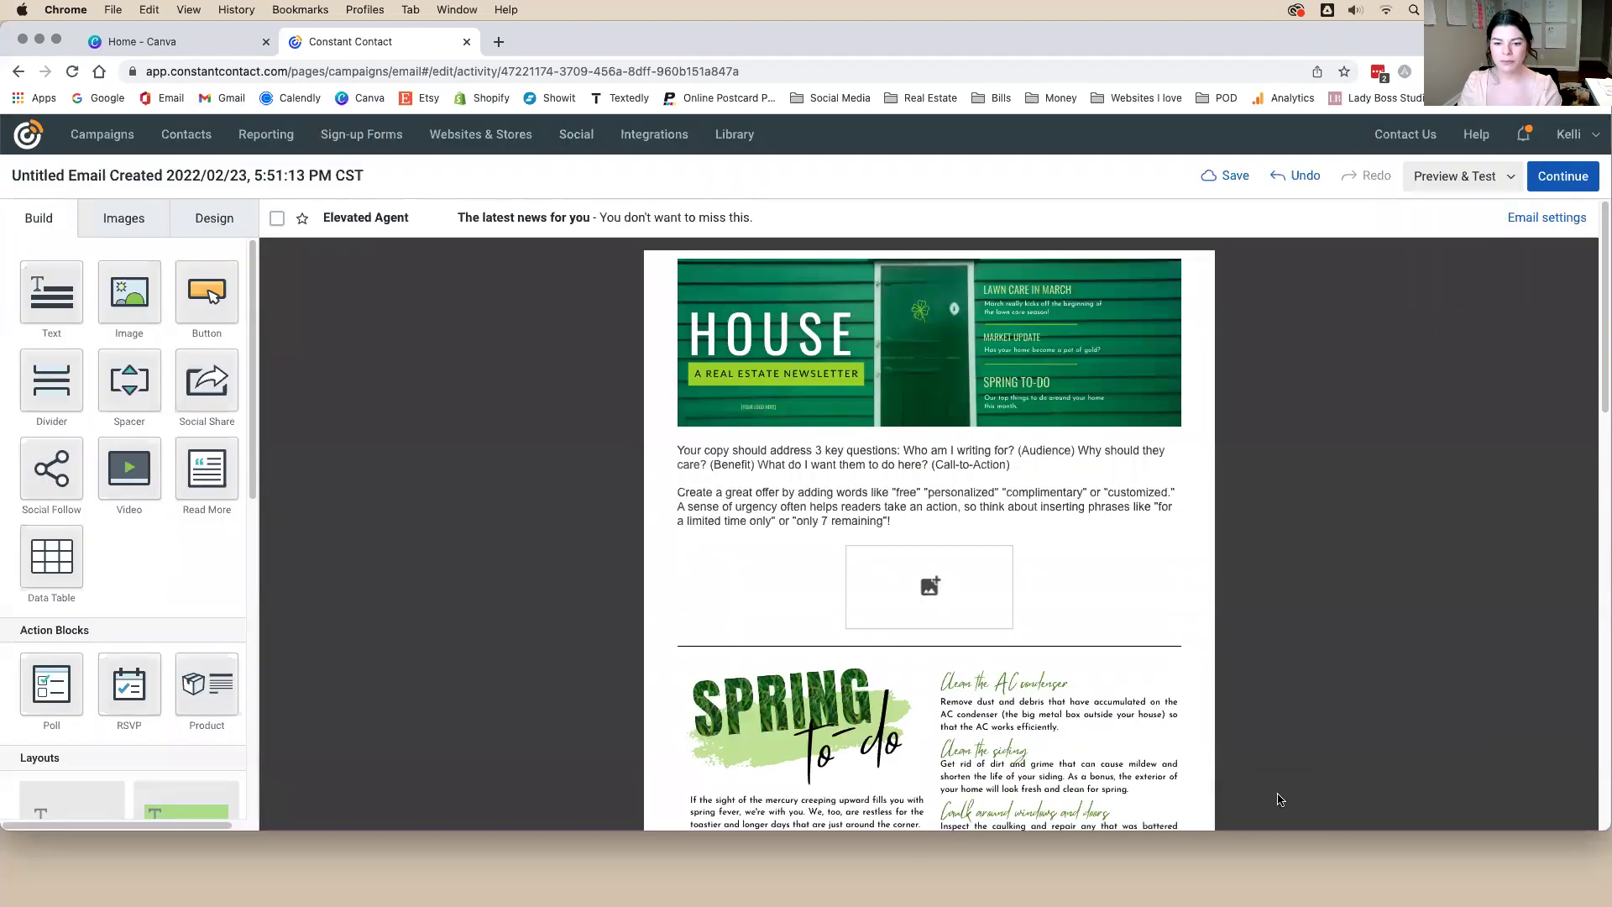
{"action": "left_click", "coordinate": [620, 781]}
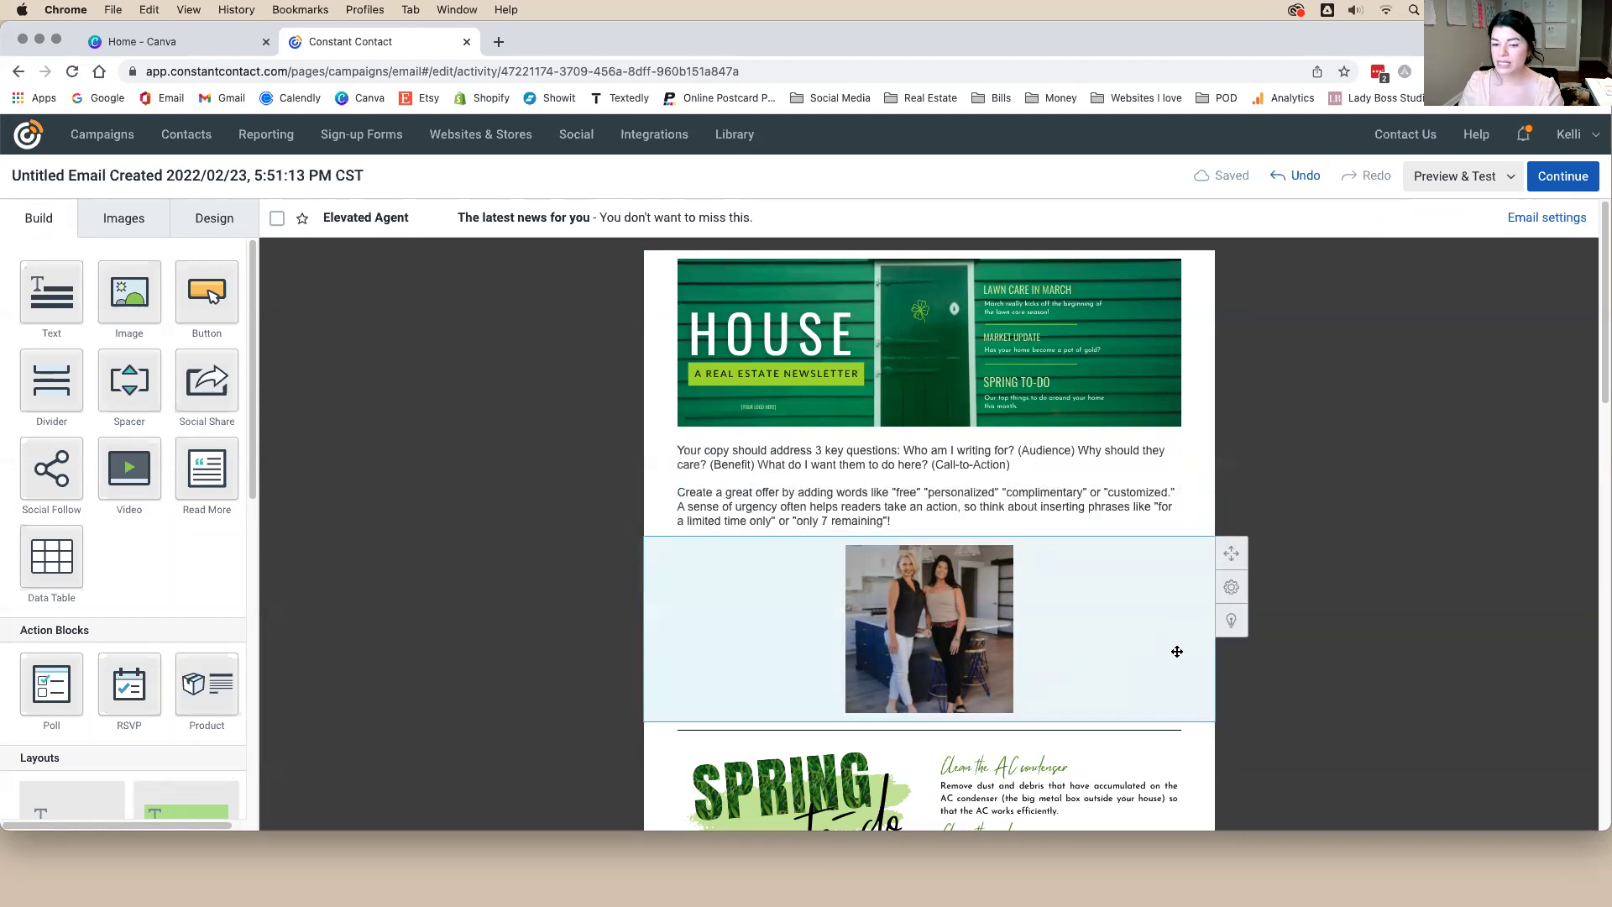
Try to move the full-width text block beside the photo of the two women
{"action": "left_click", "coordinate": [1109, 493]}
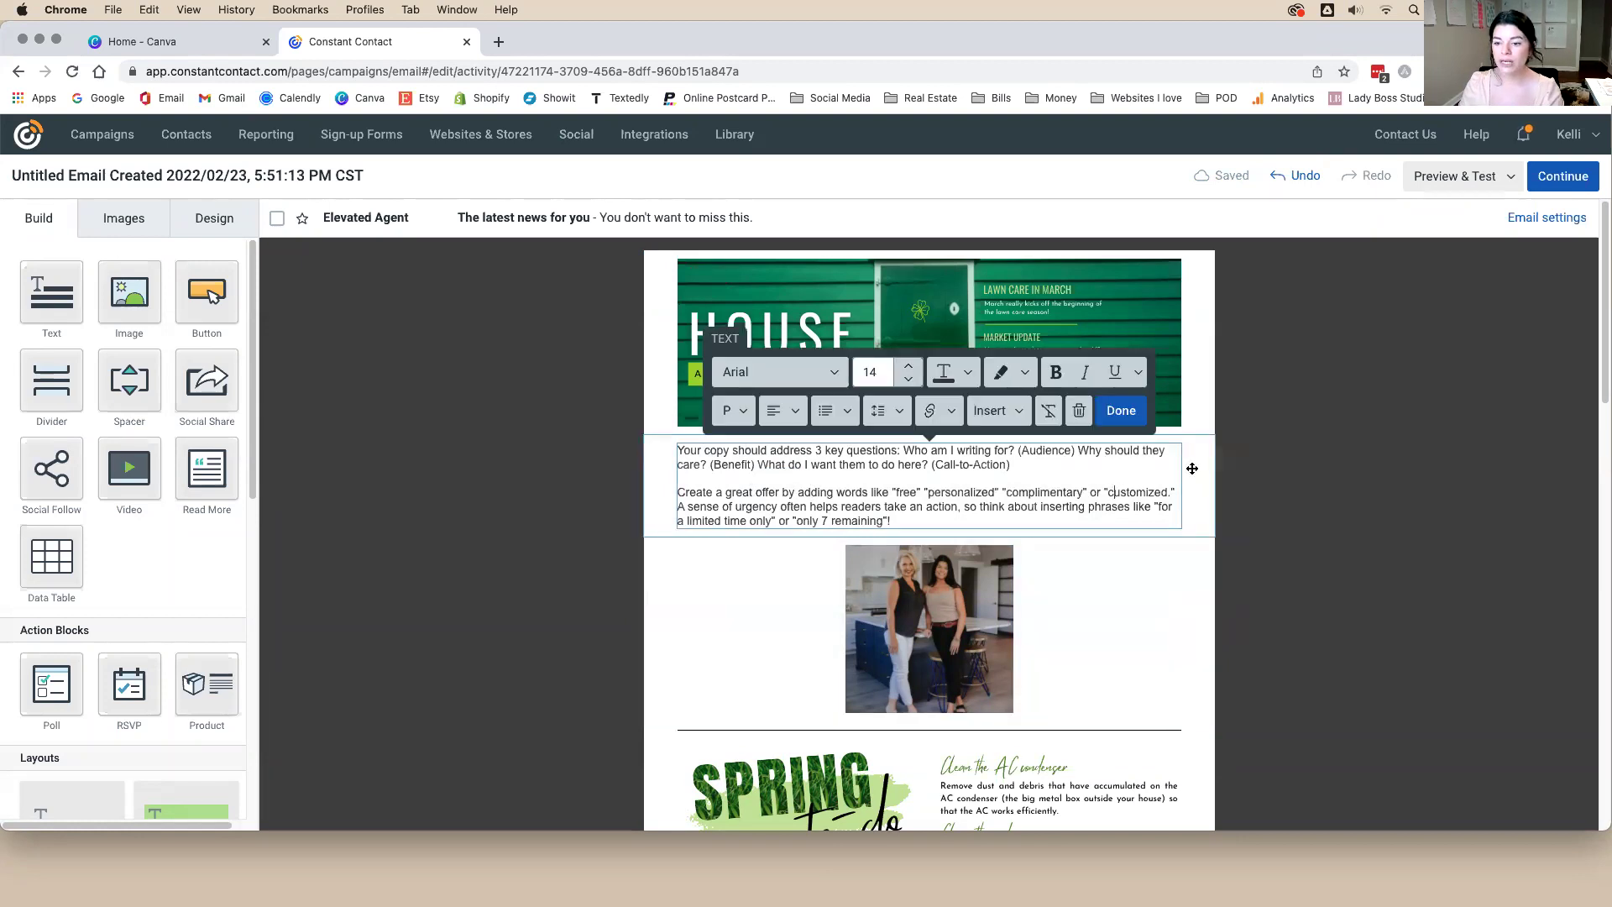
{"action": "left_click", "coordinate": [1361, 532]}
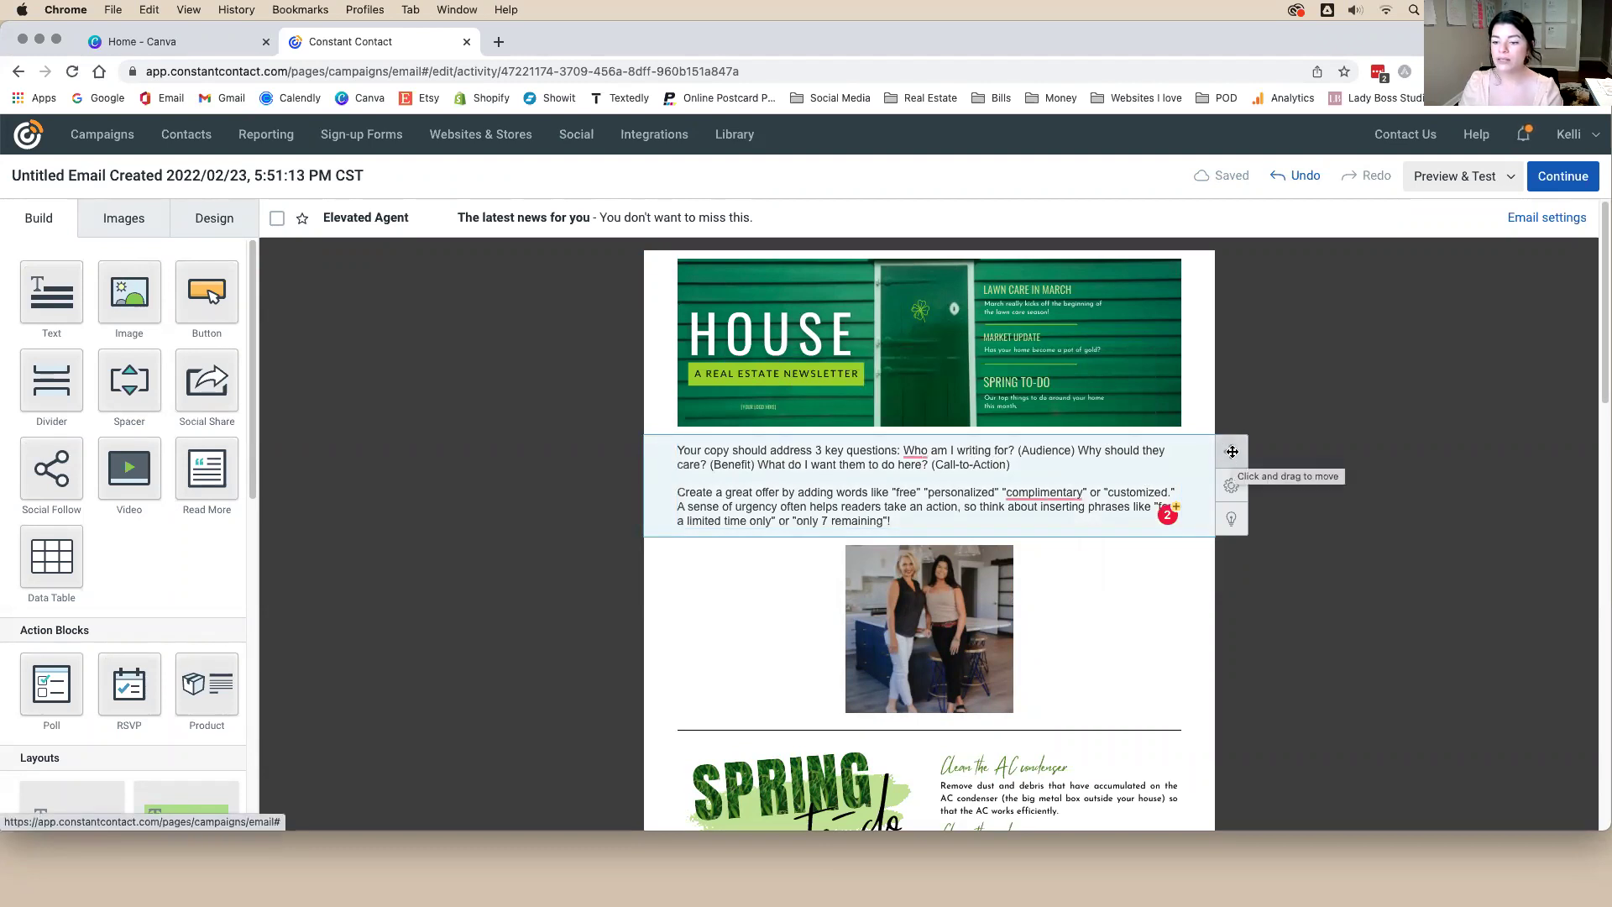
{"action": "left_click_drag", "start_coordinate": [1230, 451], "coordinate": [655, 562]}
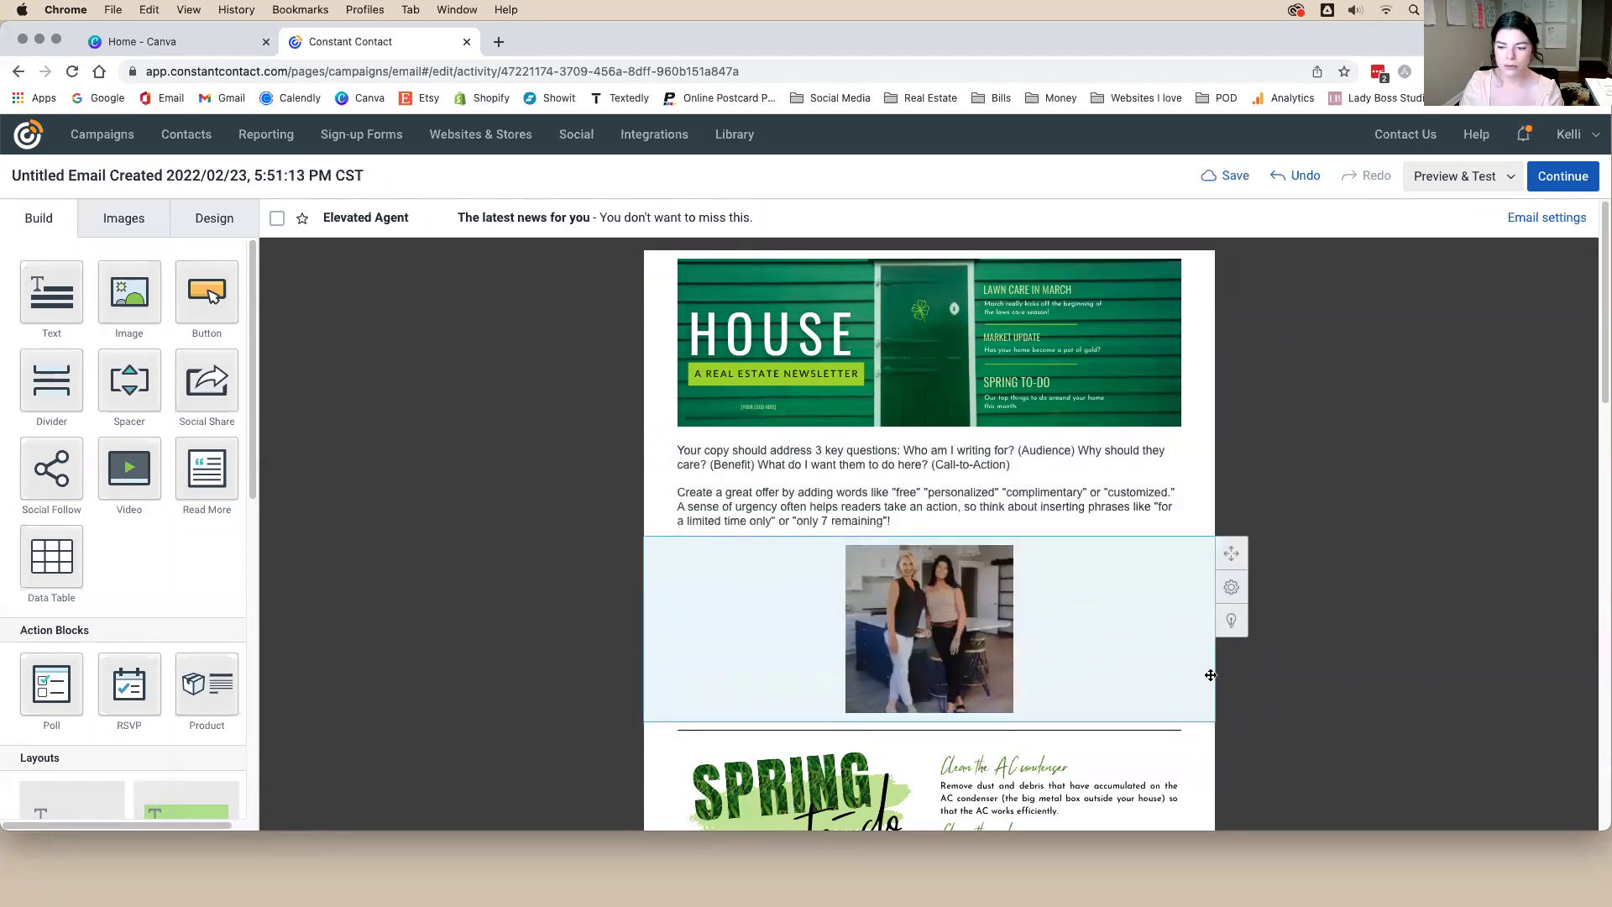
{"action": "left_click", "coordinate": [1234, 465]}
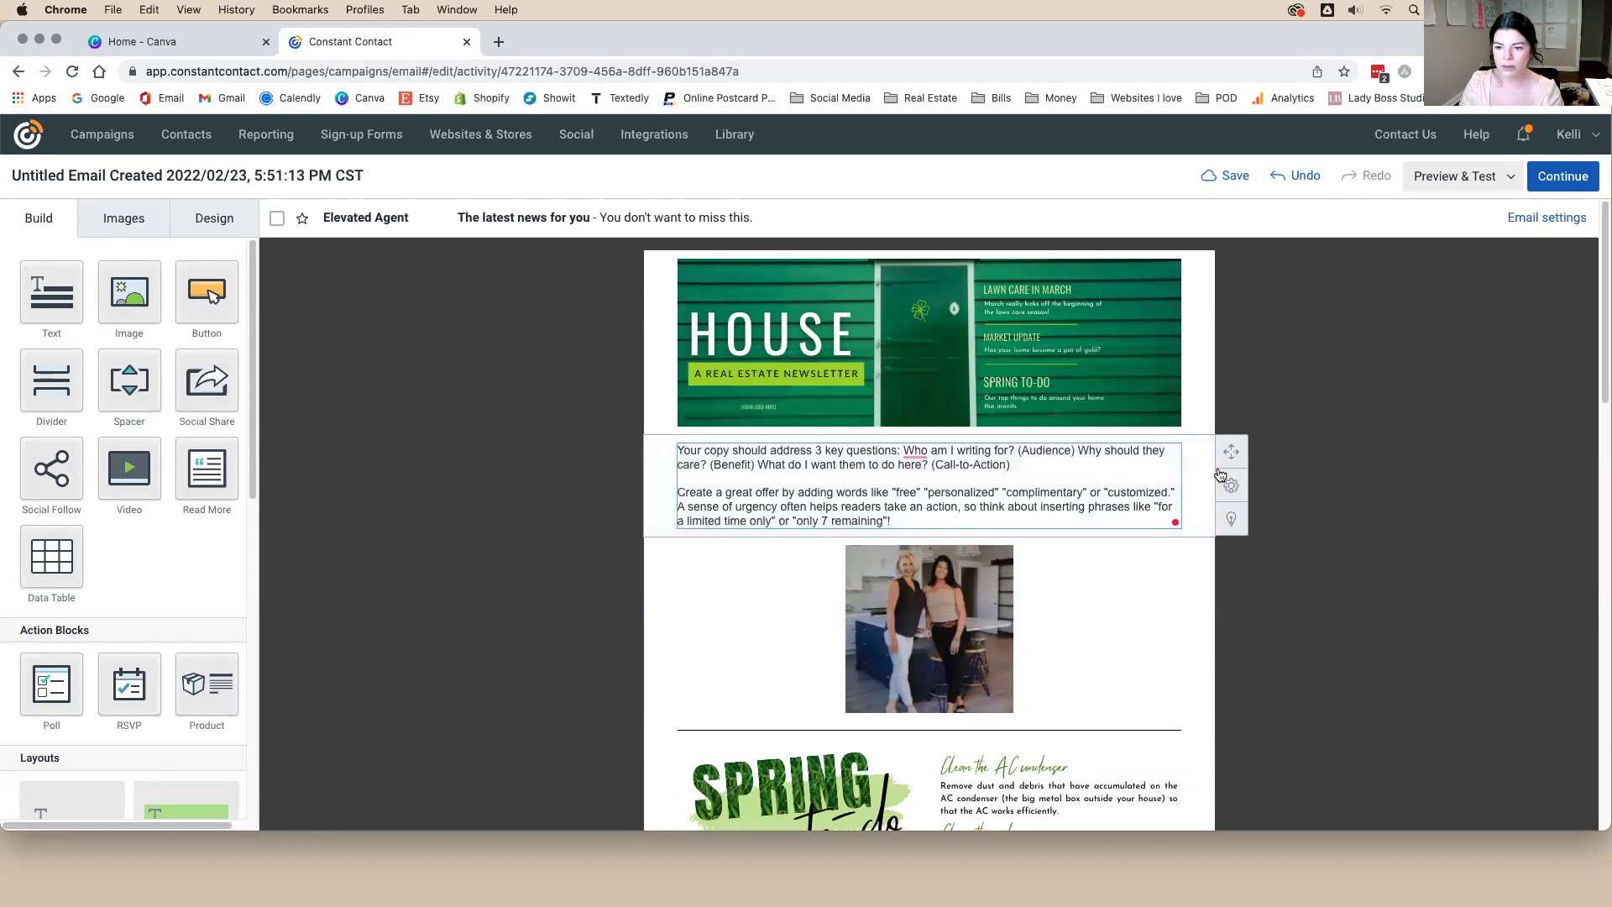
{"action": "left_click_drag", "start_coordinate": [1216, 507], "coordinate": [629, 470]}
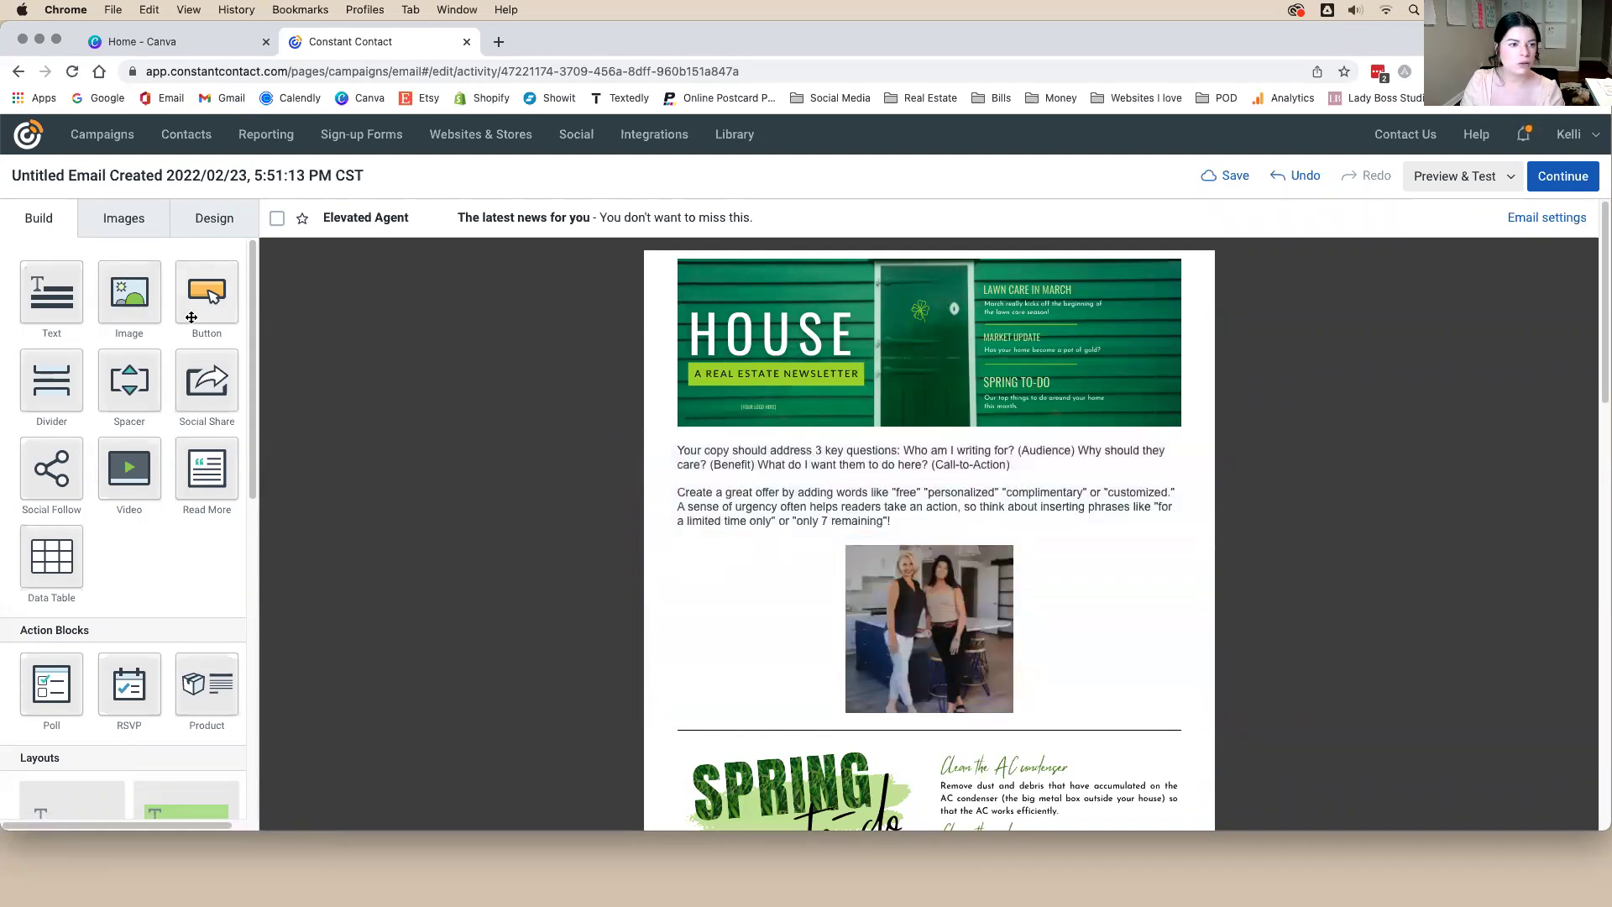
Add a text block to the right of the photo and remove the full-width text block above it
{"action": "left_click_drag", "start_coordinate": [27, 290], "coordinate": [1212, 615]}
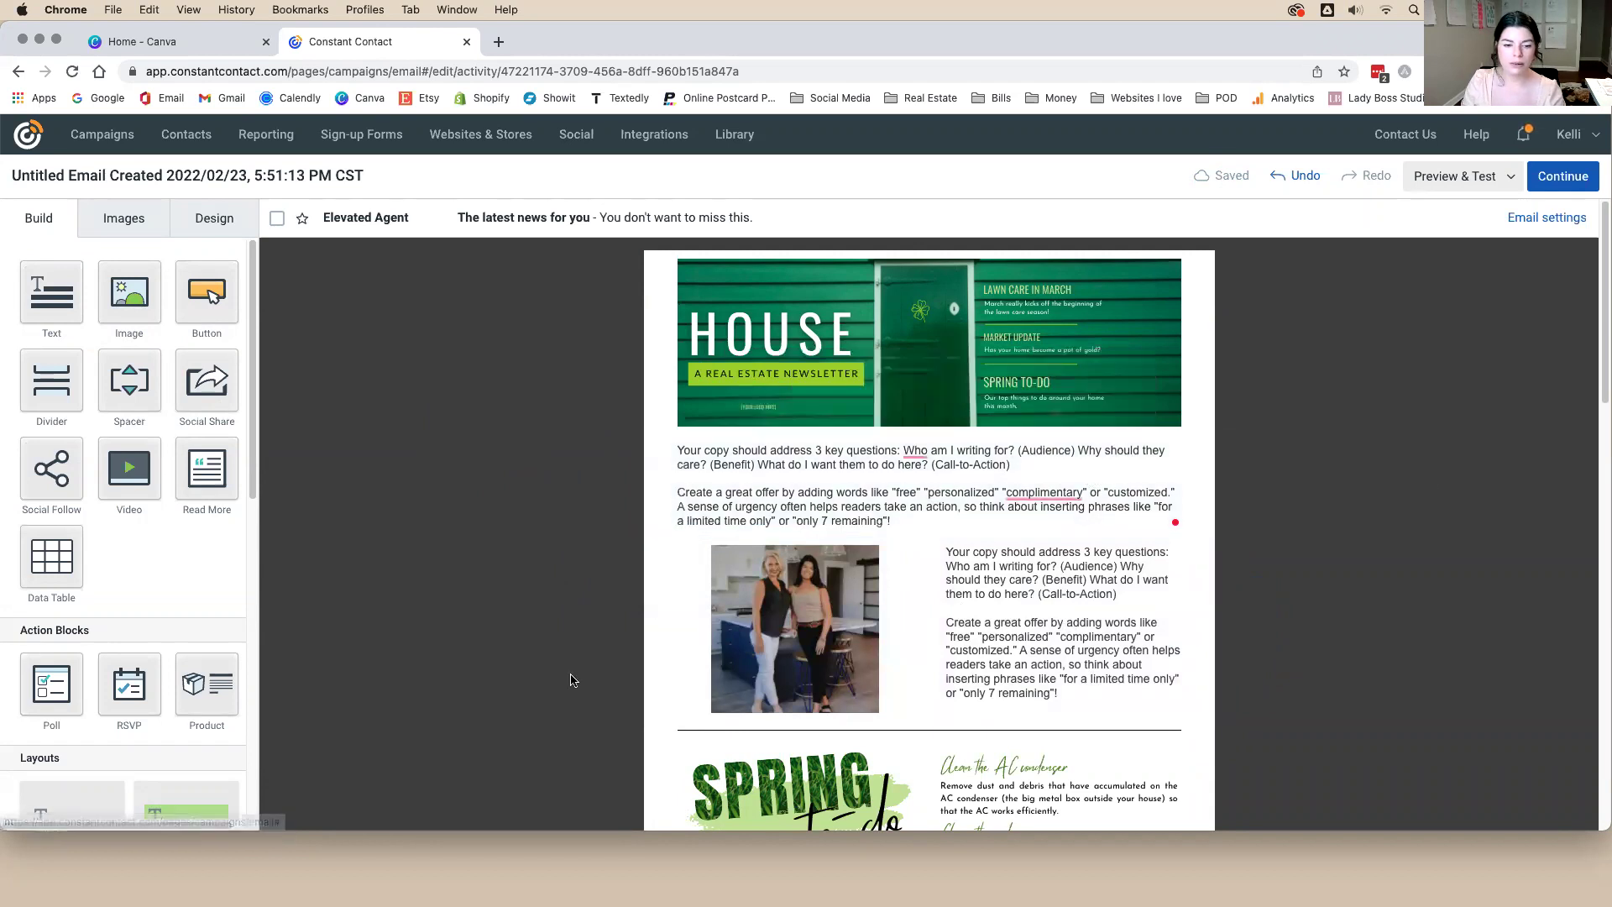
{"action": "left_click_drag", "start_coordinate": [1228, 452], "coordinate": [626, 453]}
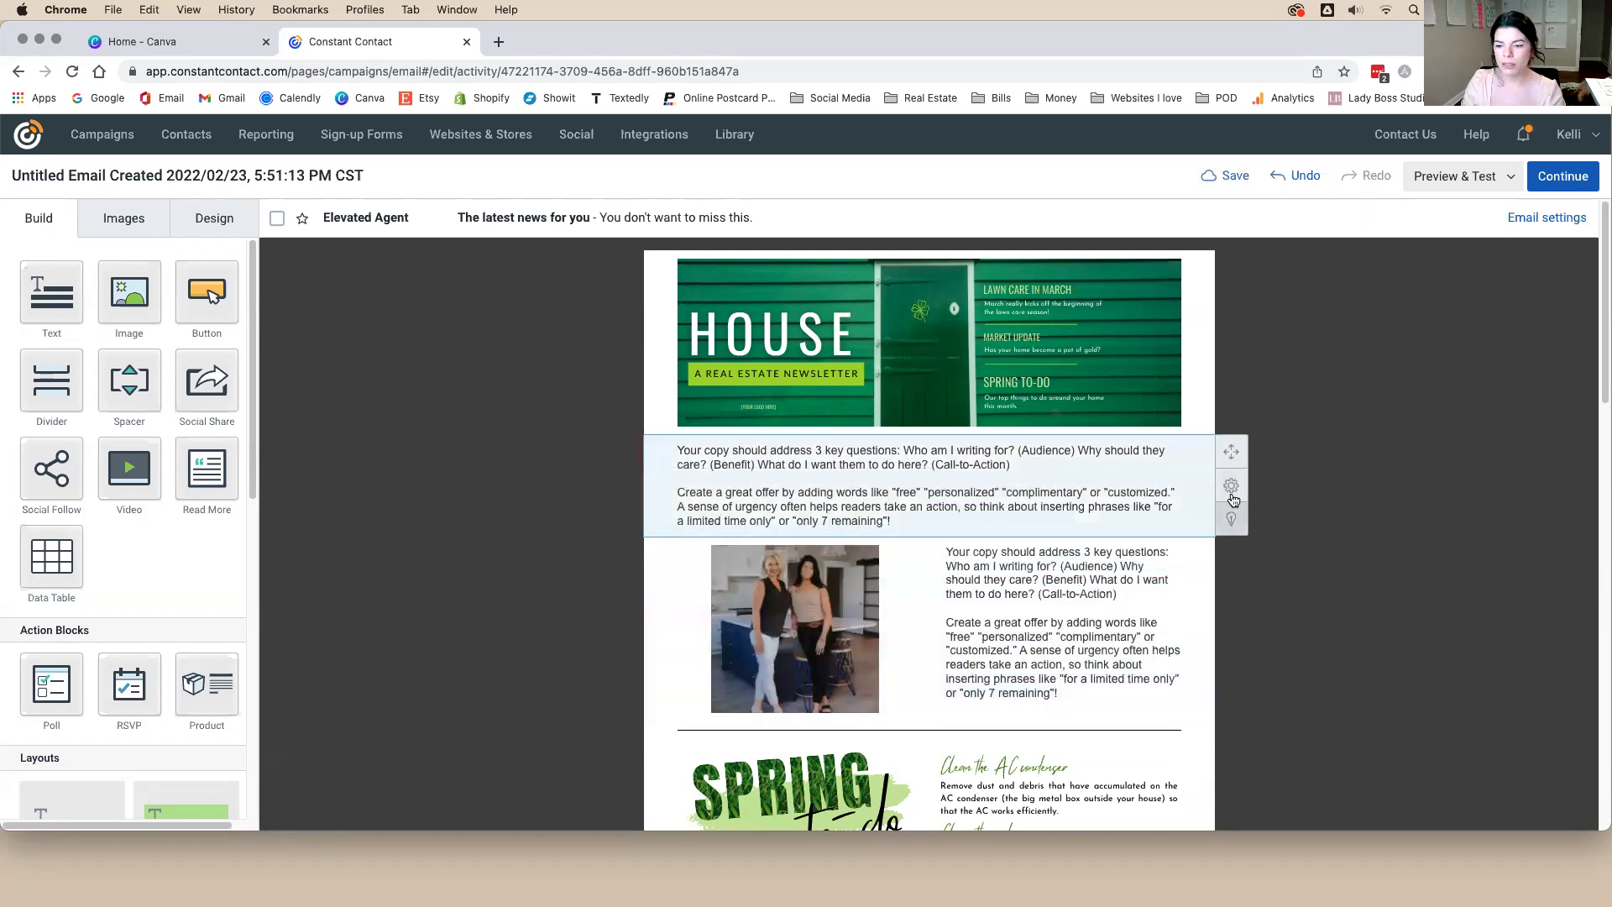
{"action": "left_click", "coordinate": [1191, 497]}
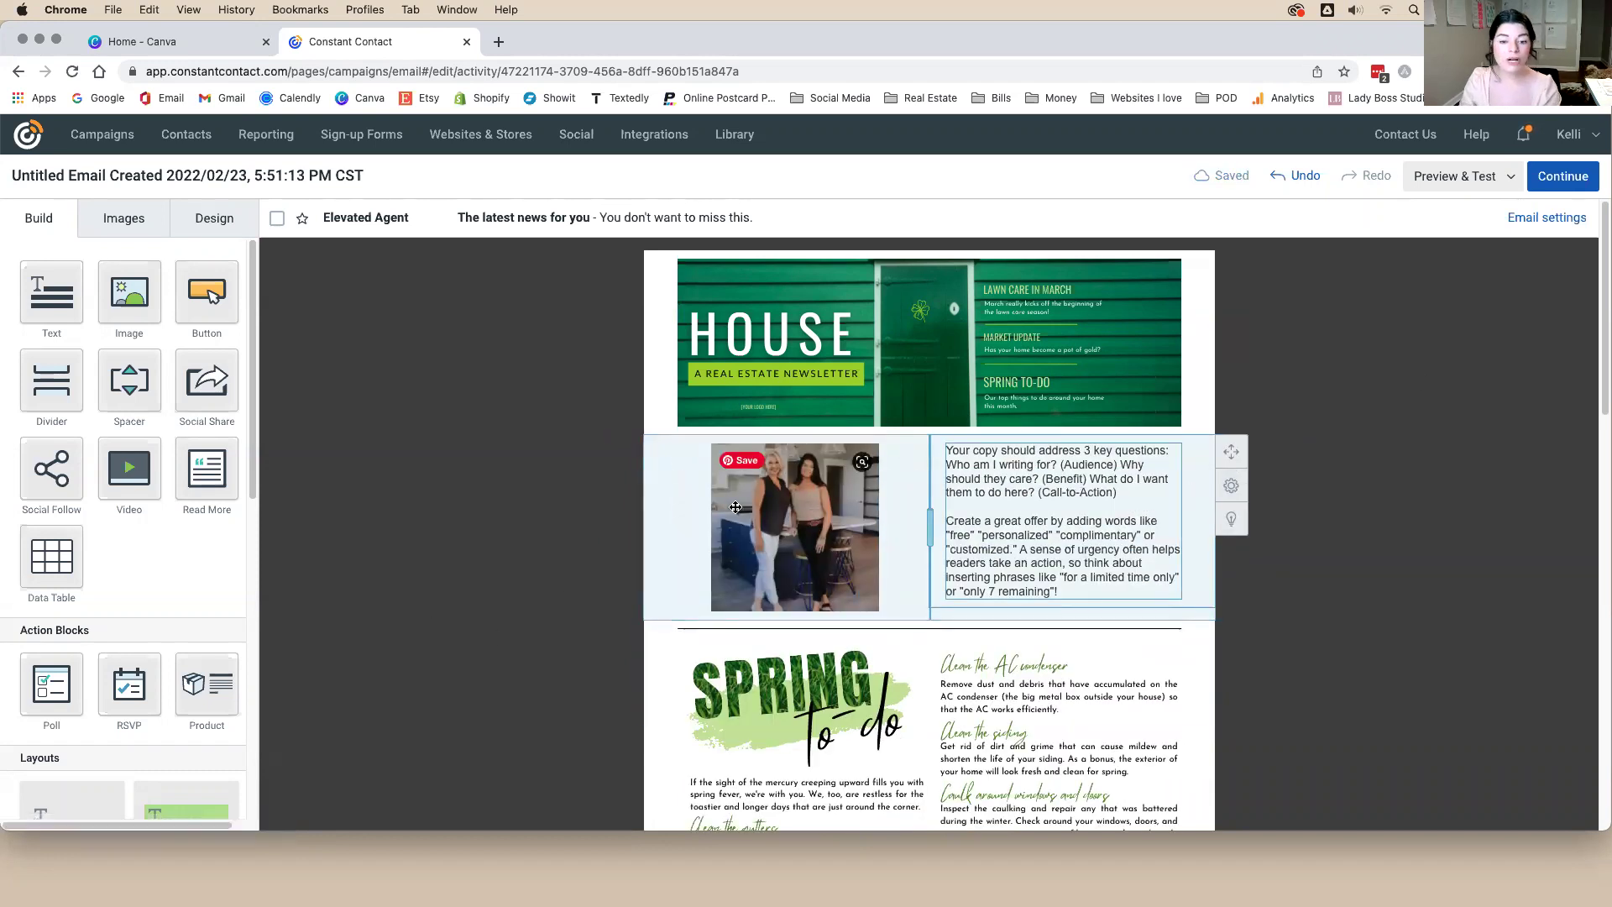
{"action": "left_click", "coordinate": [1036, 470]}
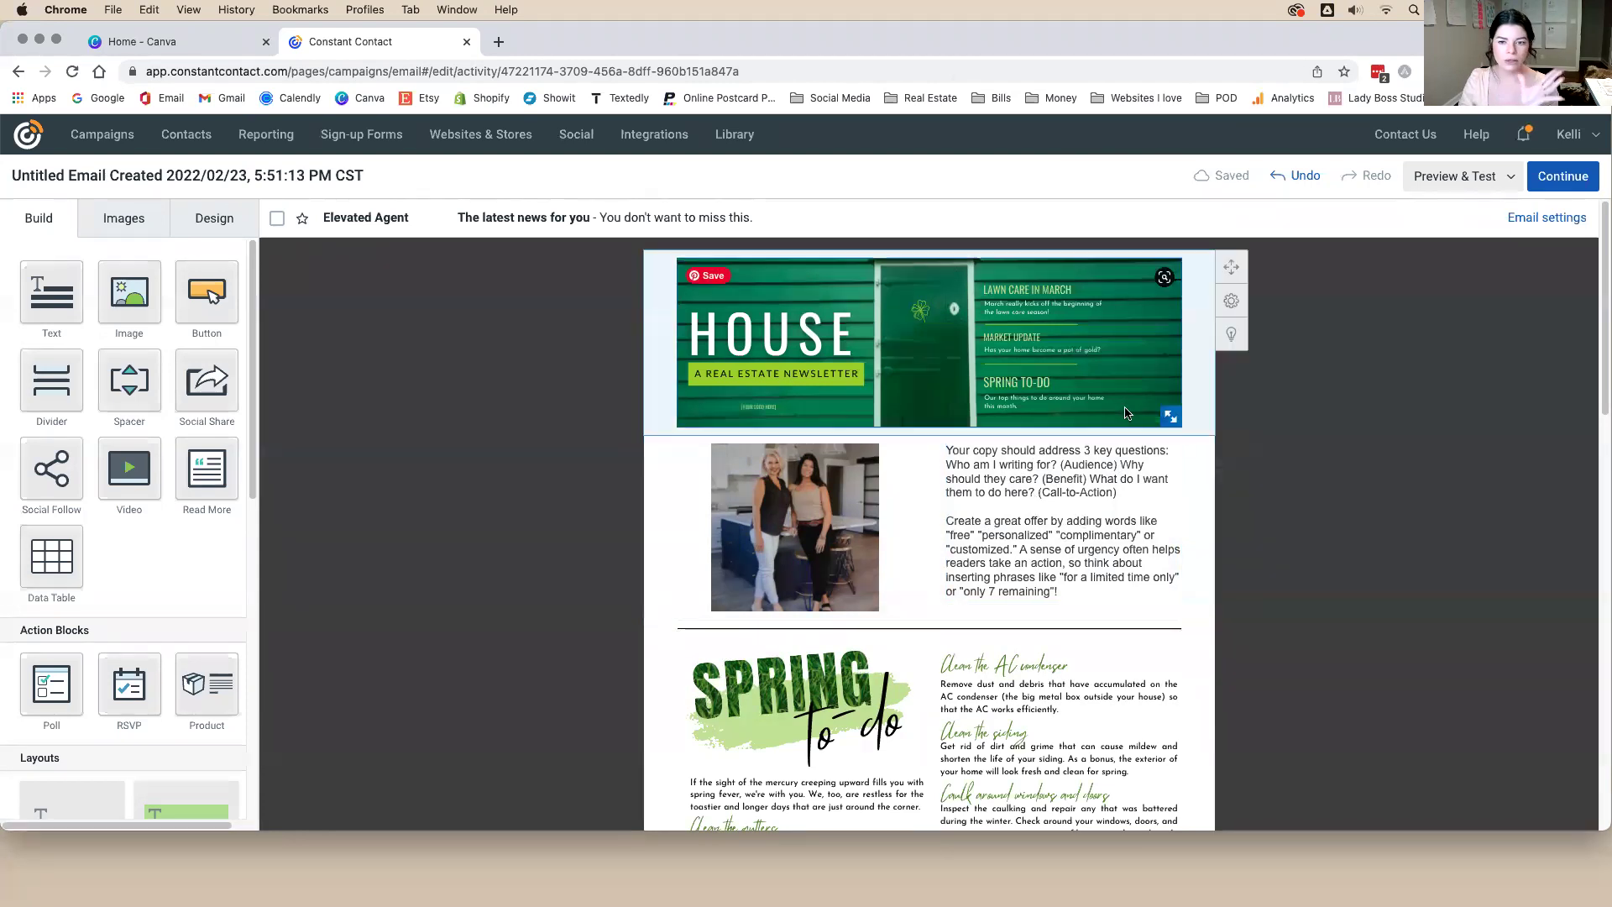
Delete the photo of the two women and the text block beside it beneath the HOUSE header
{"action": "left_click", "coordinate": [804, 541]}
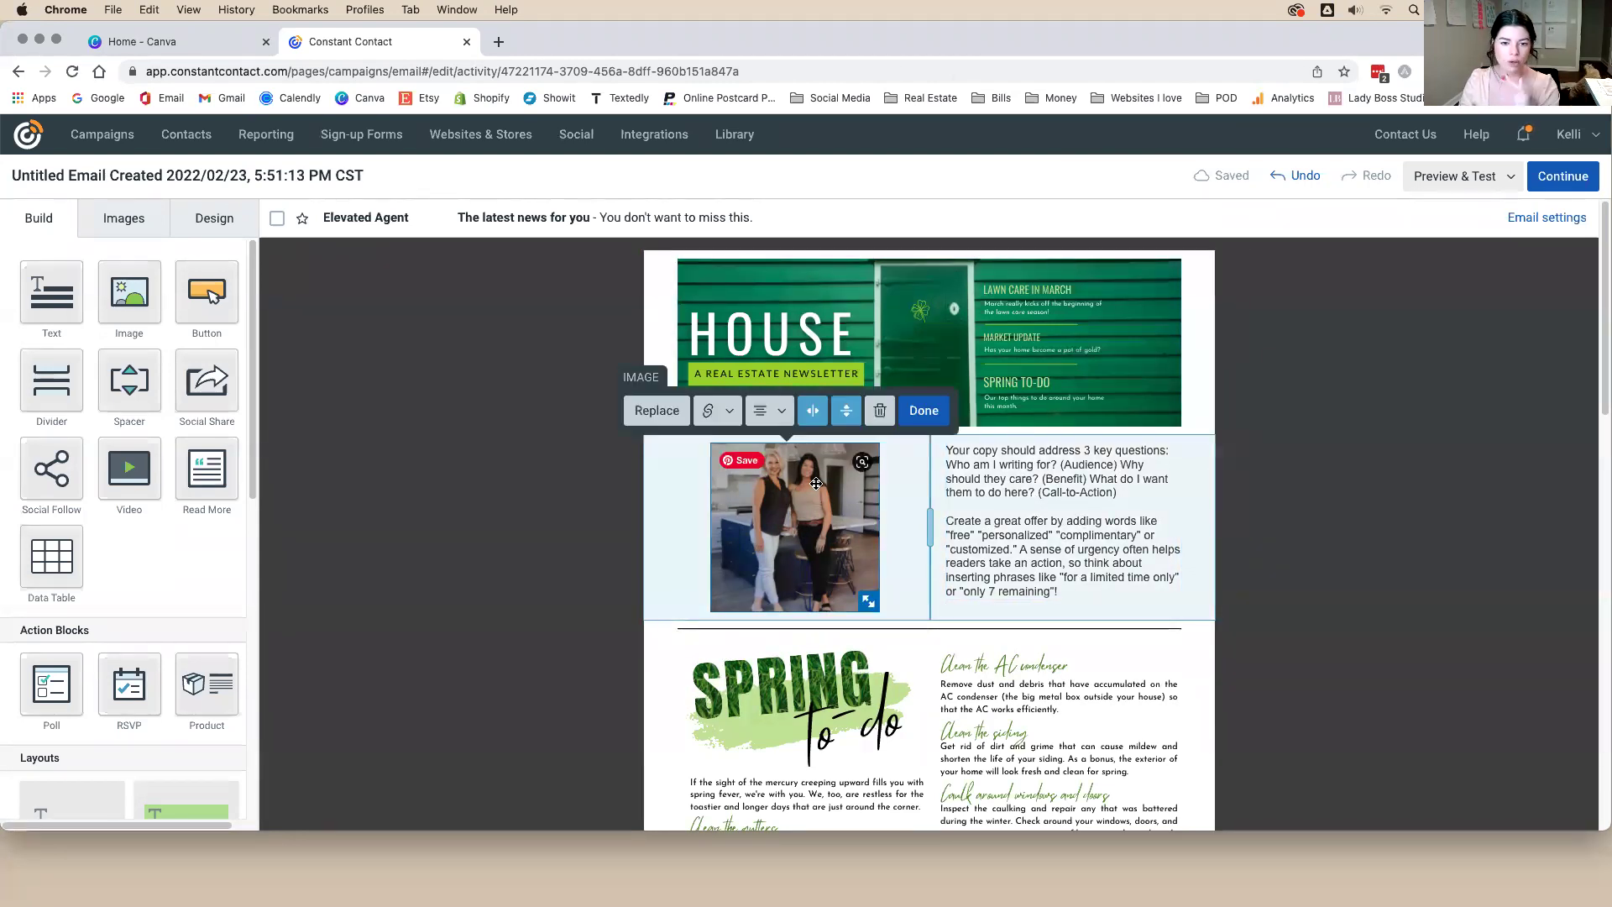
{"action": "left_click", "coordinate": [879, 411]}
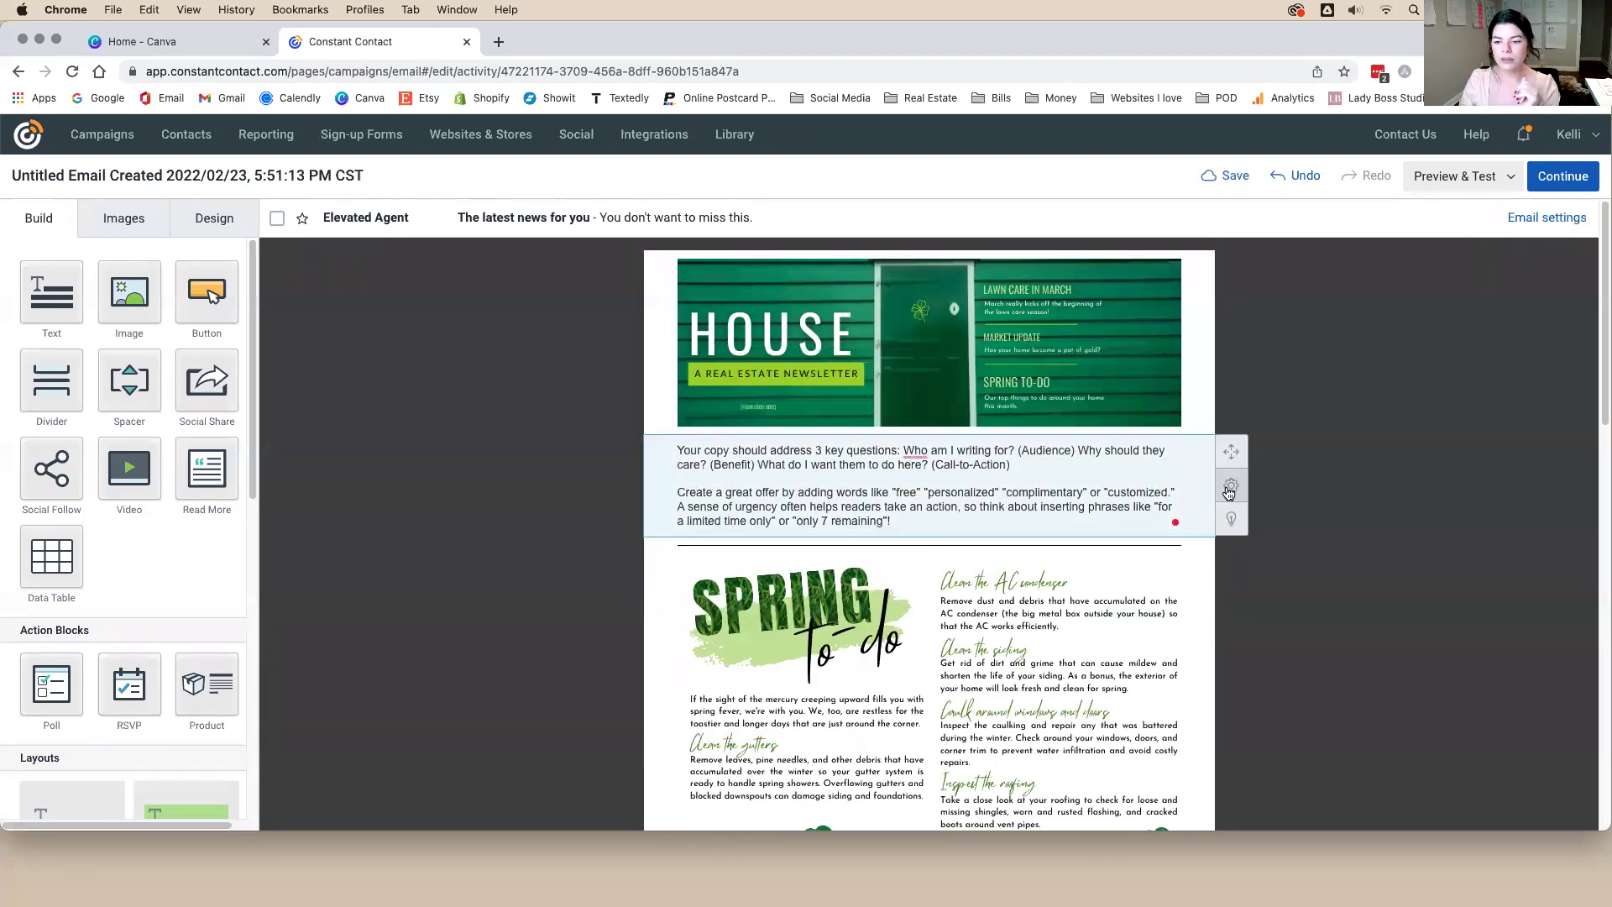
{"action": "left_click", "coordinate": [1091, 482]}
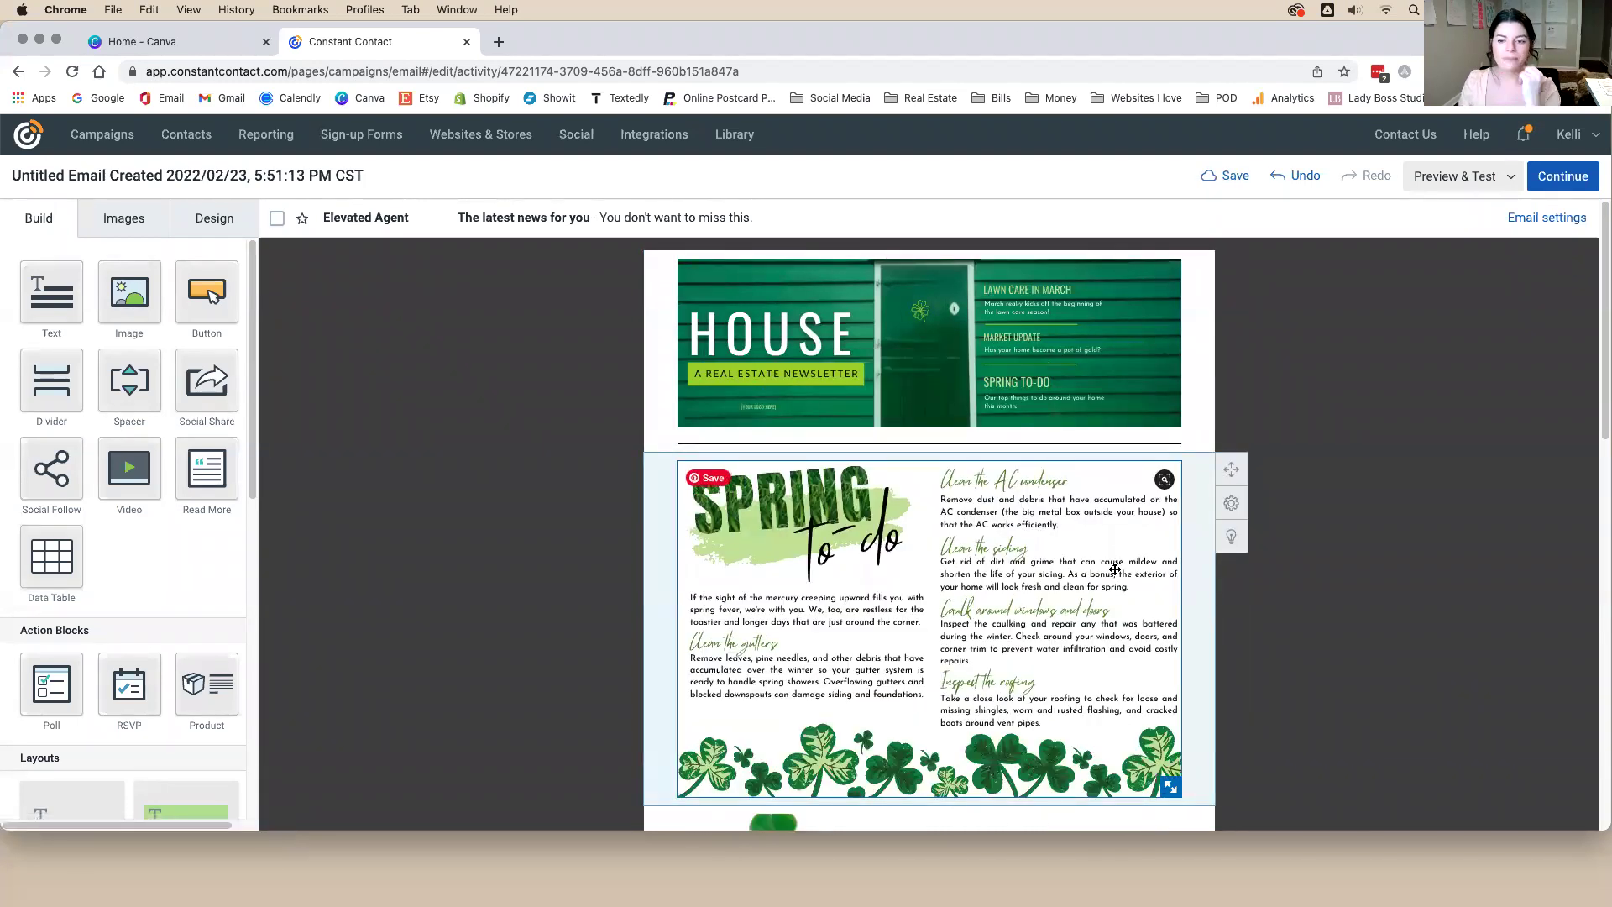
Add an image block beneath the instant home value banner and insert the sales statistics image 5.png from the library
{"action": "scroll", "coordinate": [1111, 558], "scroll_direction": "down", "scroll_amount": 5}
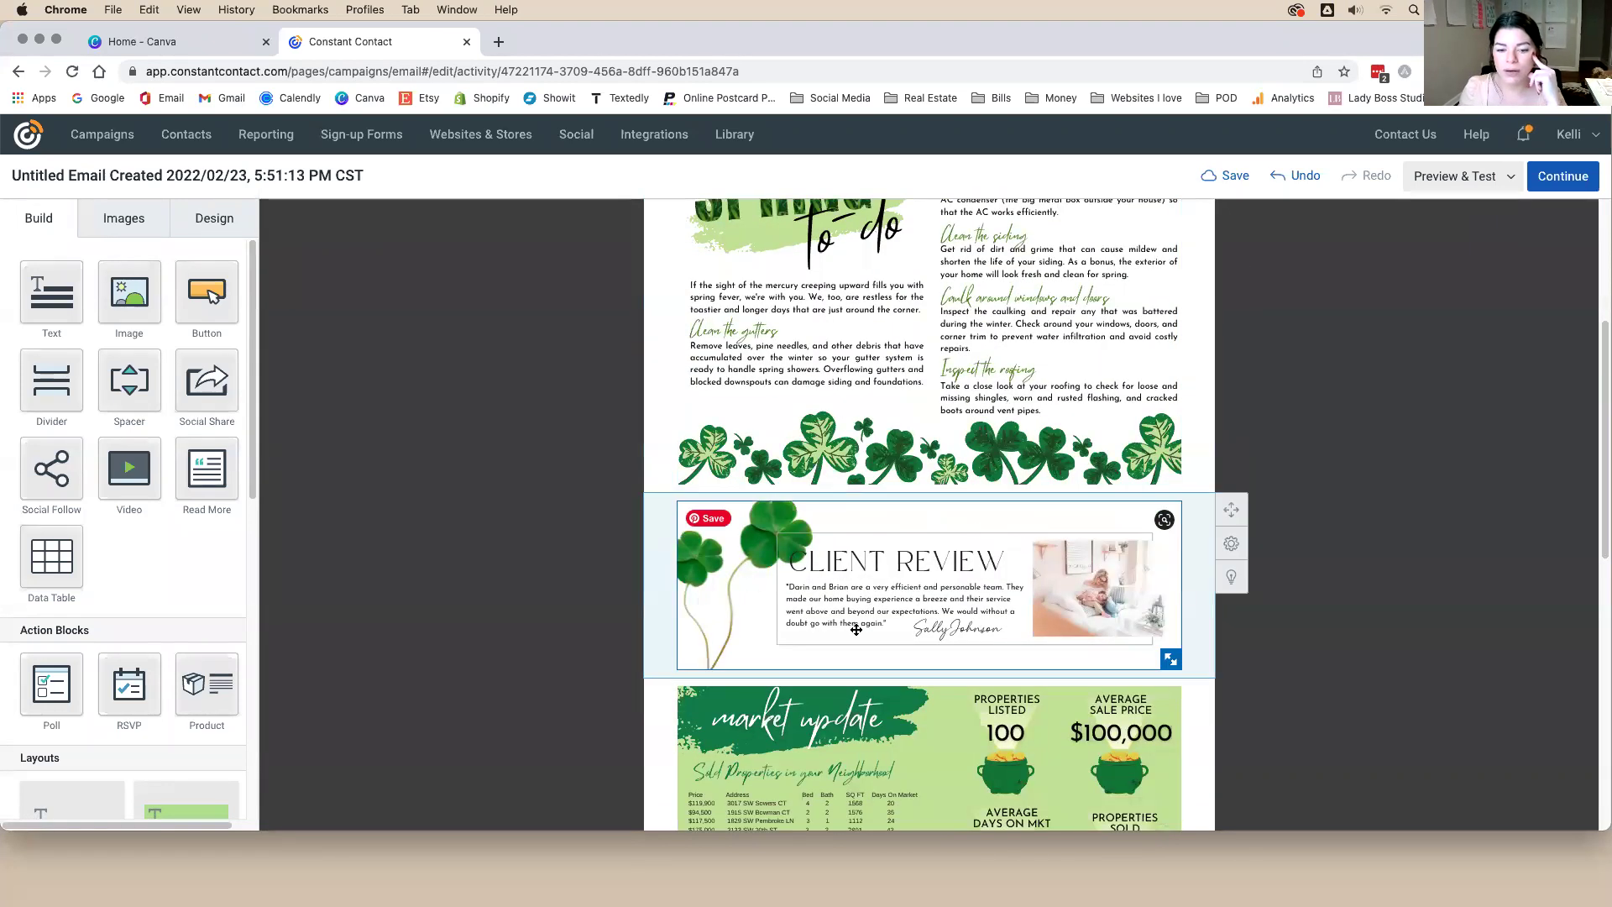
{"action": "scroll", "coordinate": [860, 627], "scroll_direction": "down", "scroll_amount": 4}
{"action": "scroll", "coordinate": [886, 575], "scroll_direction": "down", "scroll_amount": 2}
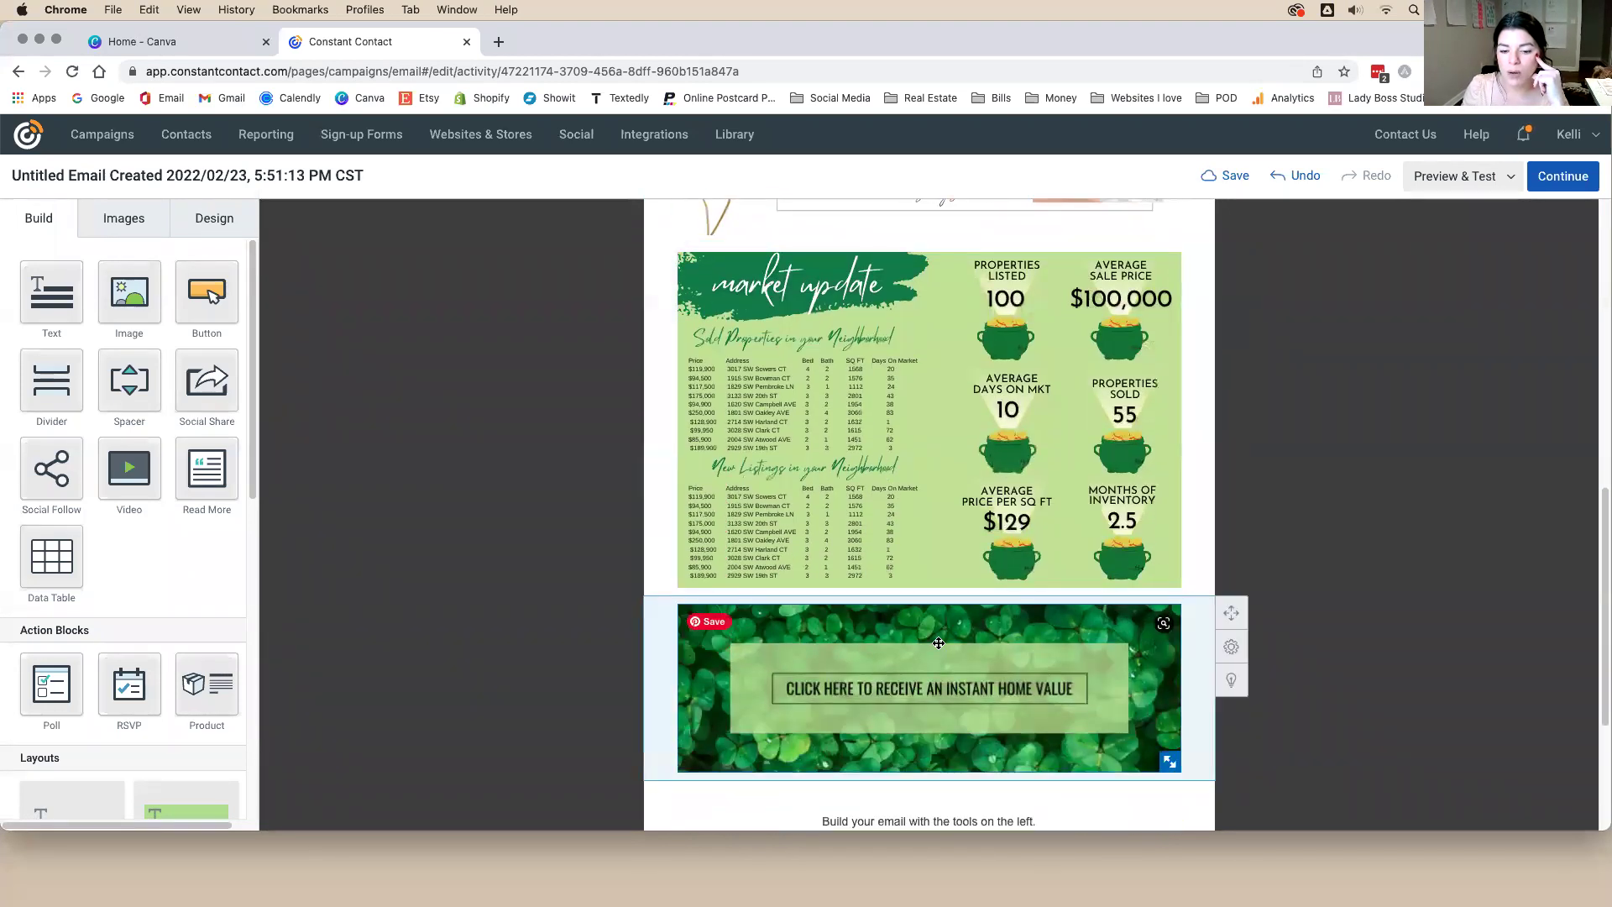
{"action": "scroll", "coordinate": [898, 604], "scroll_direction": "down", "scroll_amount": 4}
{"action": "left_click_drag", "start_coordinate": [142, 292], "coordinate": [898, 503]}
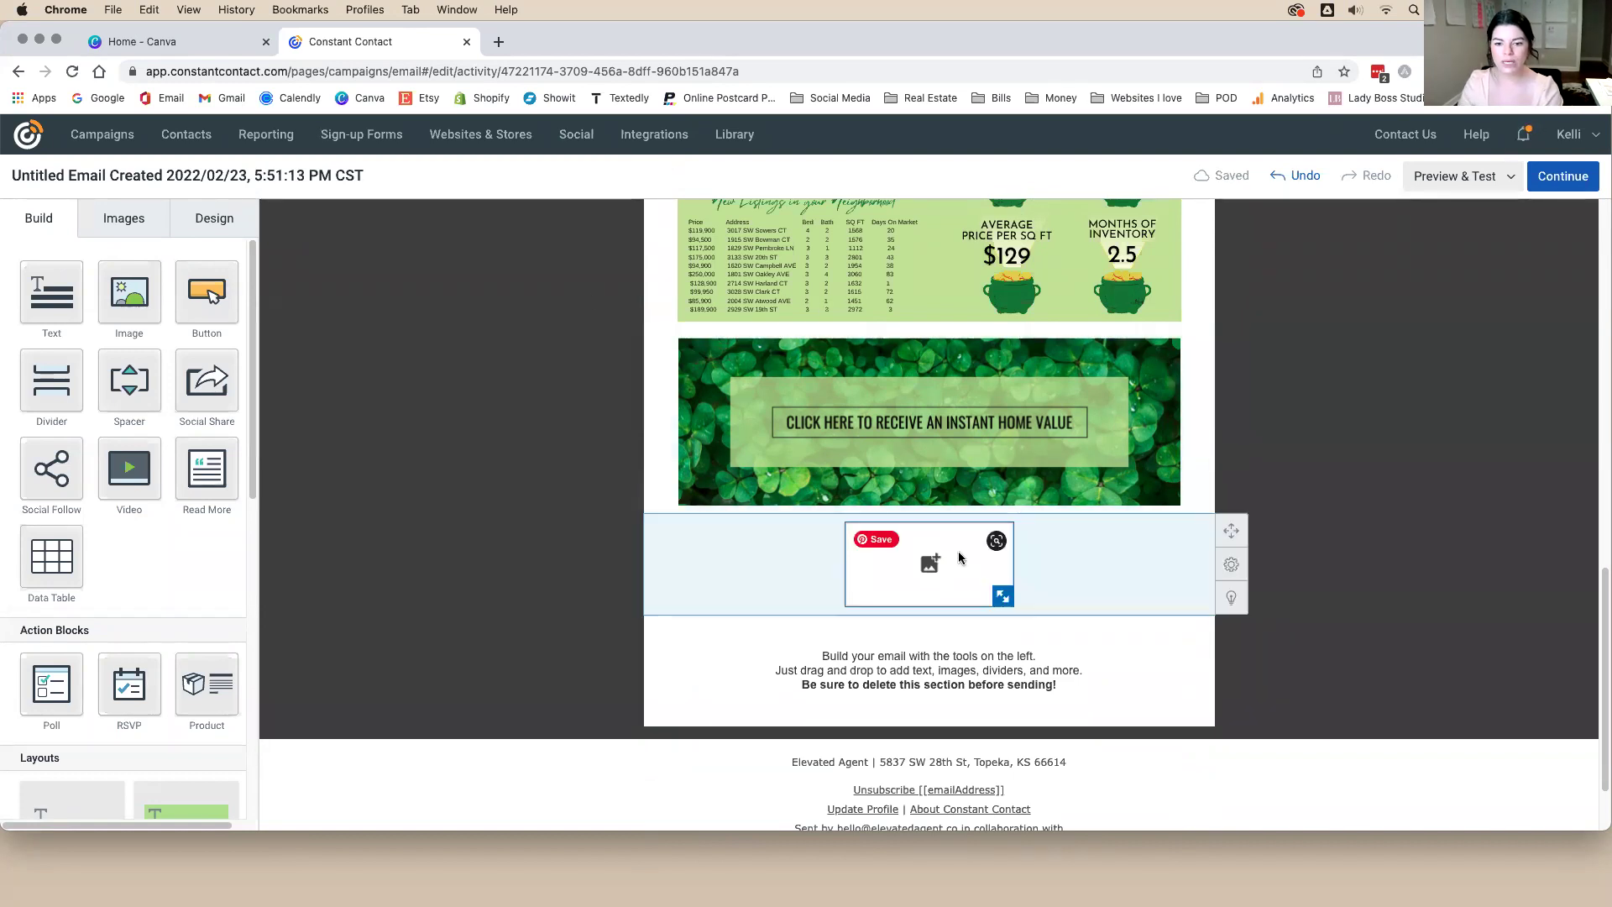
{"action": "left_click", "coordinate": [803, 503]}
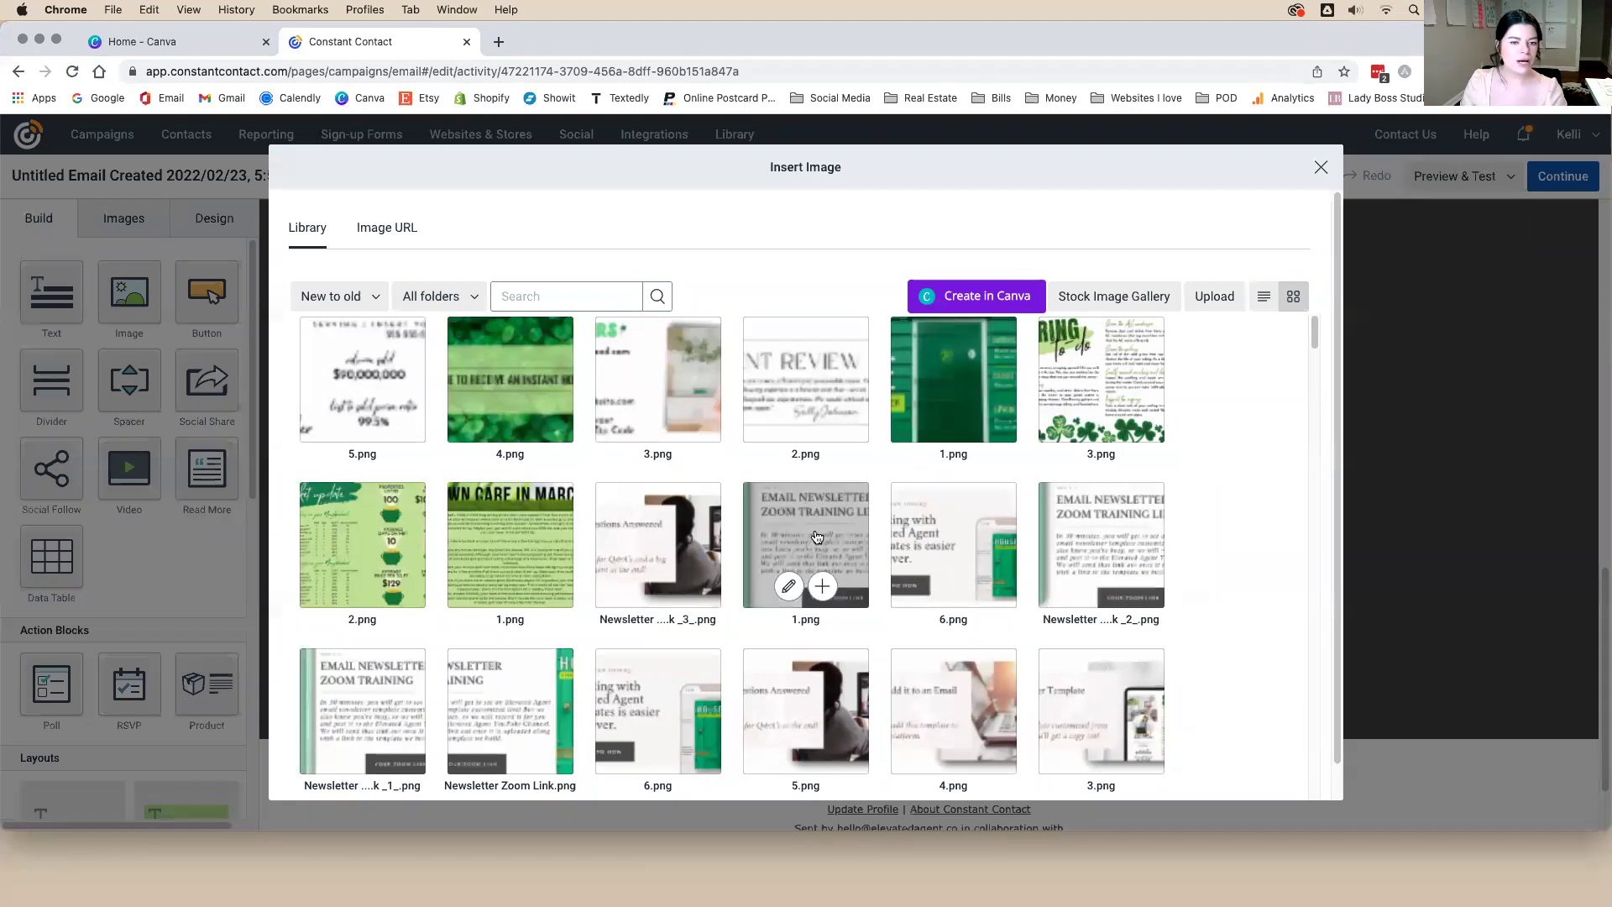
{"action": "left_click", "coordinate": [363, 382]}
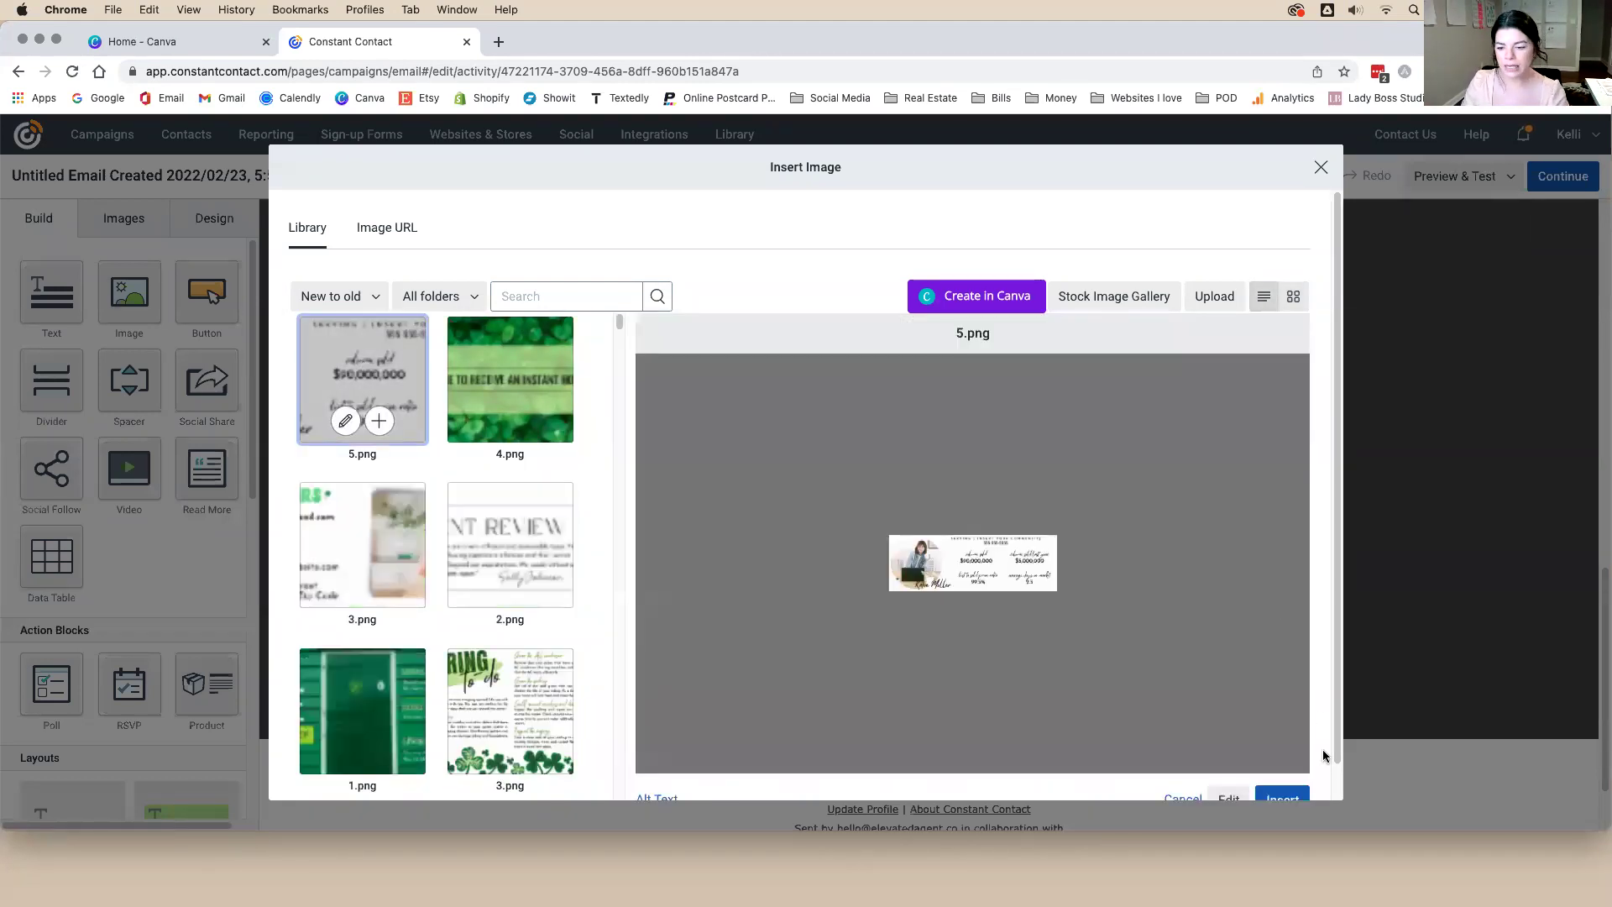
{"action": "left_click", "coordinate": [1280, 799]}
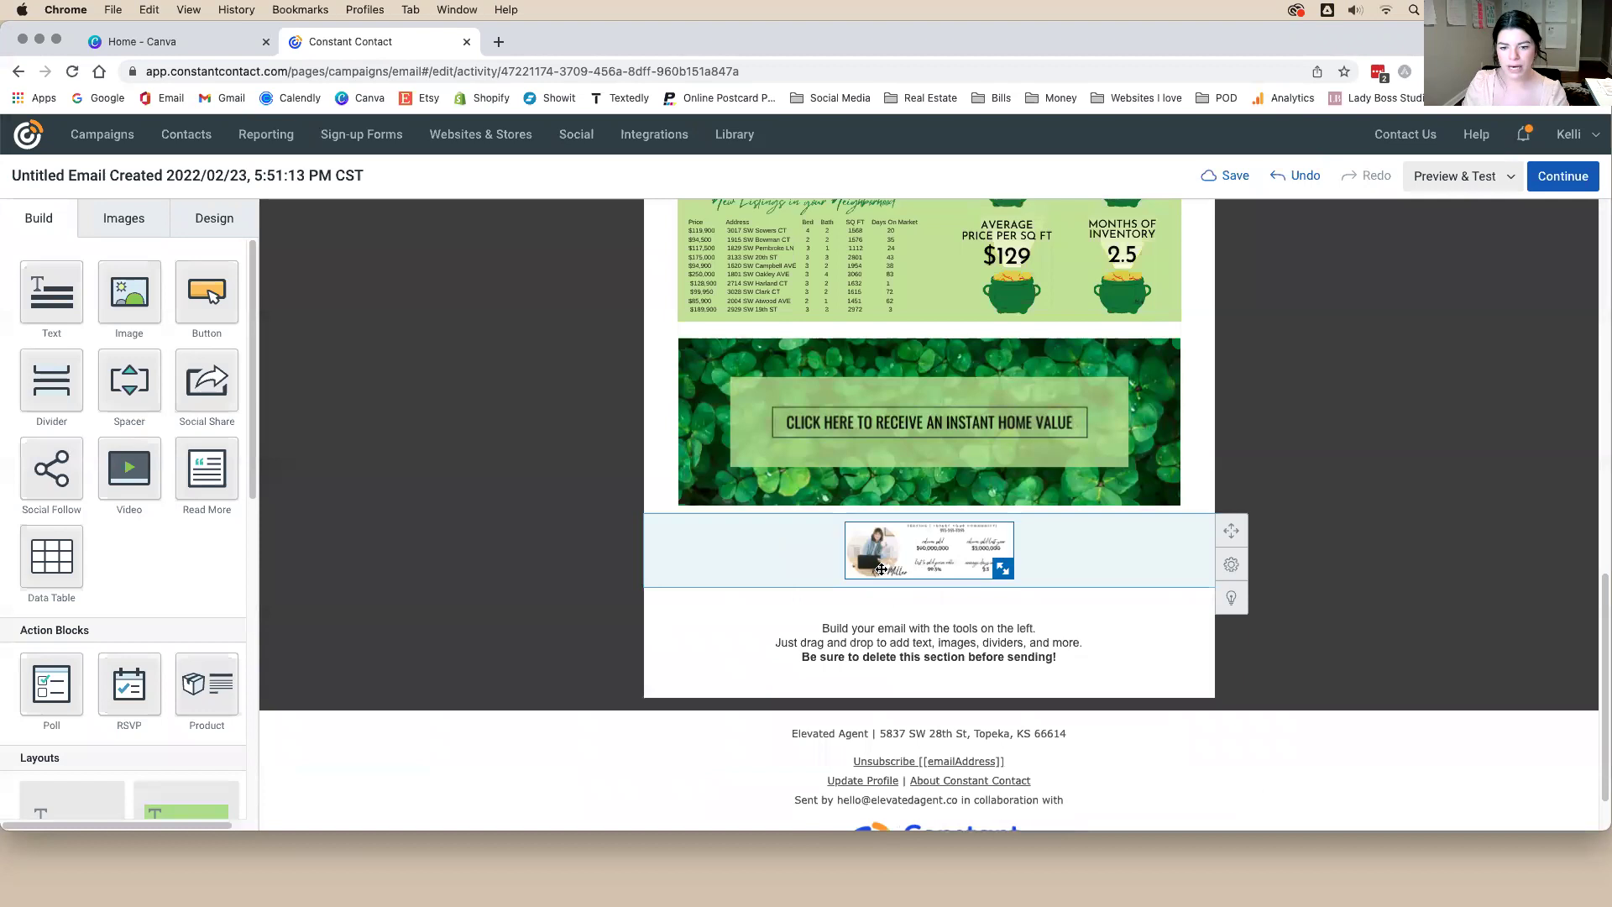
Enlarge the sales statistics image to full width and place a divider above and below it
{"action": "mouse_move", "coordinate": [990, 568]}
{"action": "left_mouse_down"}
{"action": "mouse_move", "coordinate": [991, 550]}
{"action": "mouse_move", "coordinate": [1010, 569]}
{"action": "left_mouse_up"}
{"action": "left_click", "coordinate": [1004, 570]}
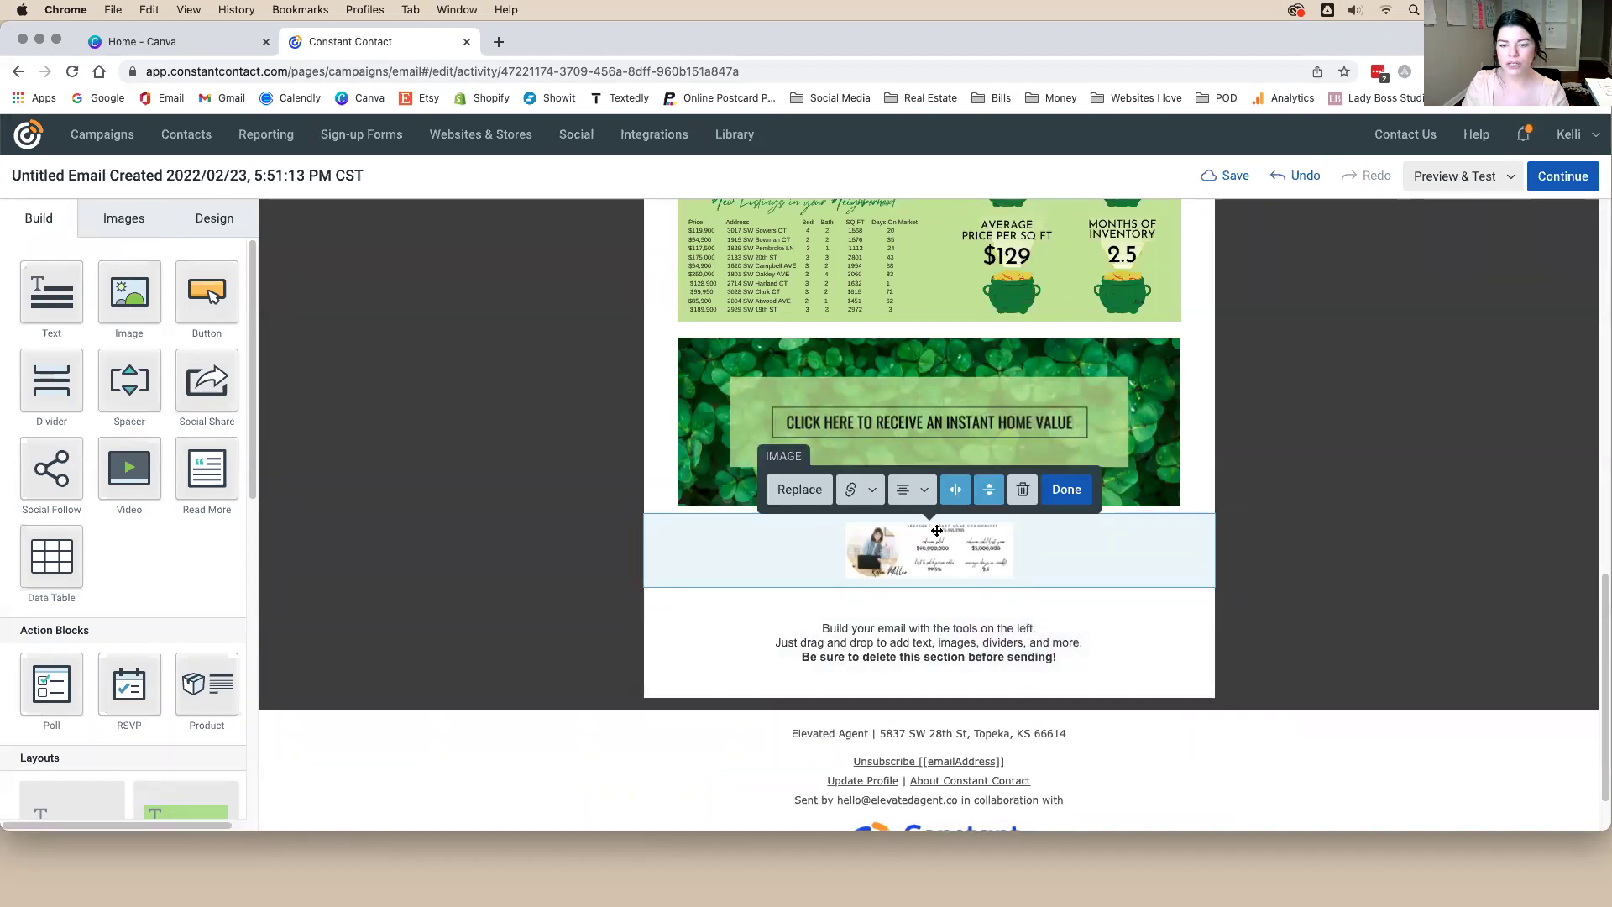
{"action": "left_click", "coordinate": [1066, 489]}
{"action": "left_click_drag", "start_coordinate": [1010, 567], "coordinate": [1176, 698]}
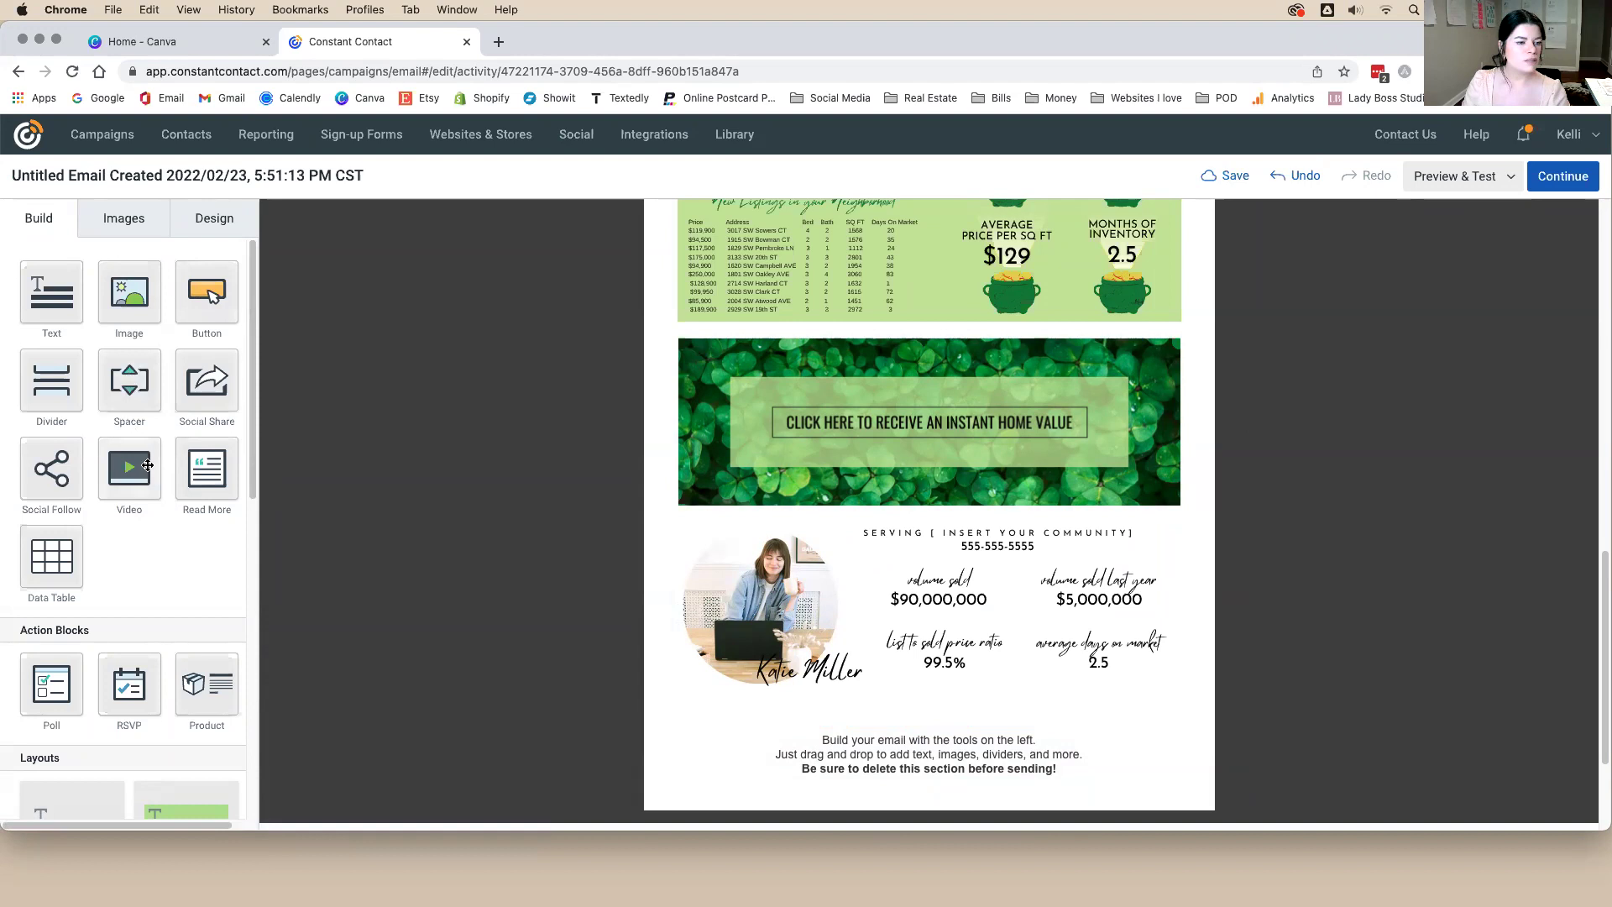
{"action": "left_click_drag", "start_coordinate": [49, 381], "coordinate": [454, 515]}
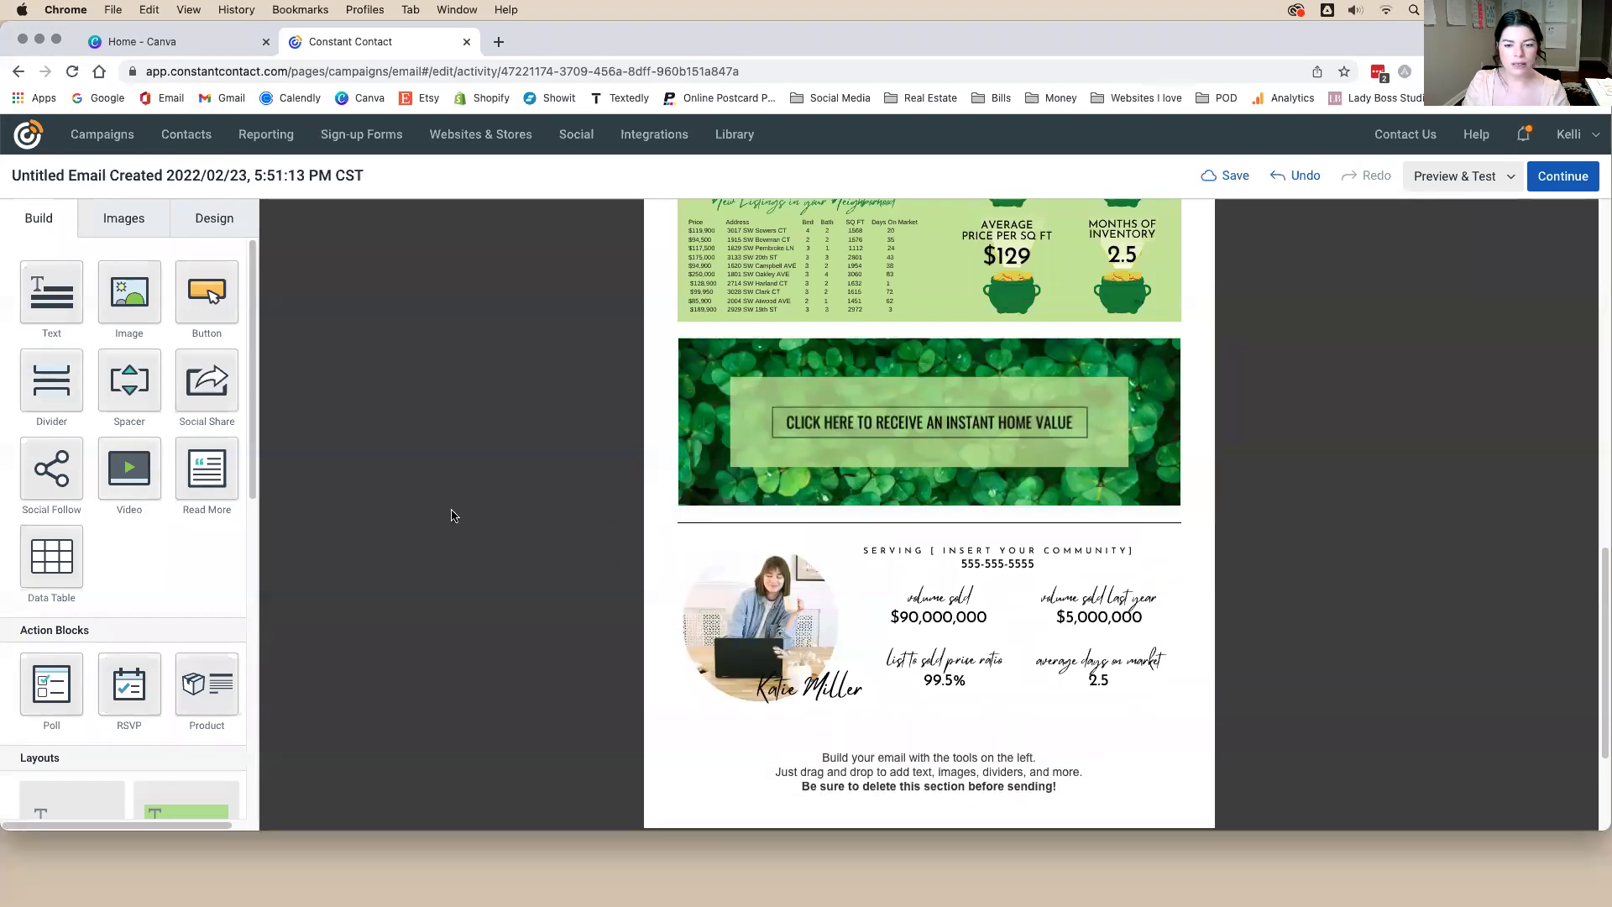
{"action": "left_click_drag", "start_coordinate": [674, 688], "coordinate": [674, 690]}
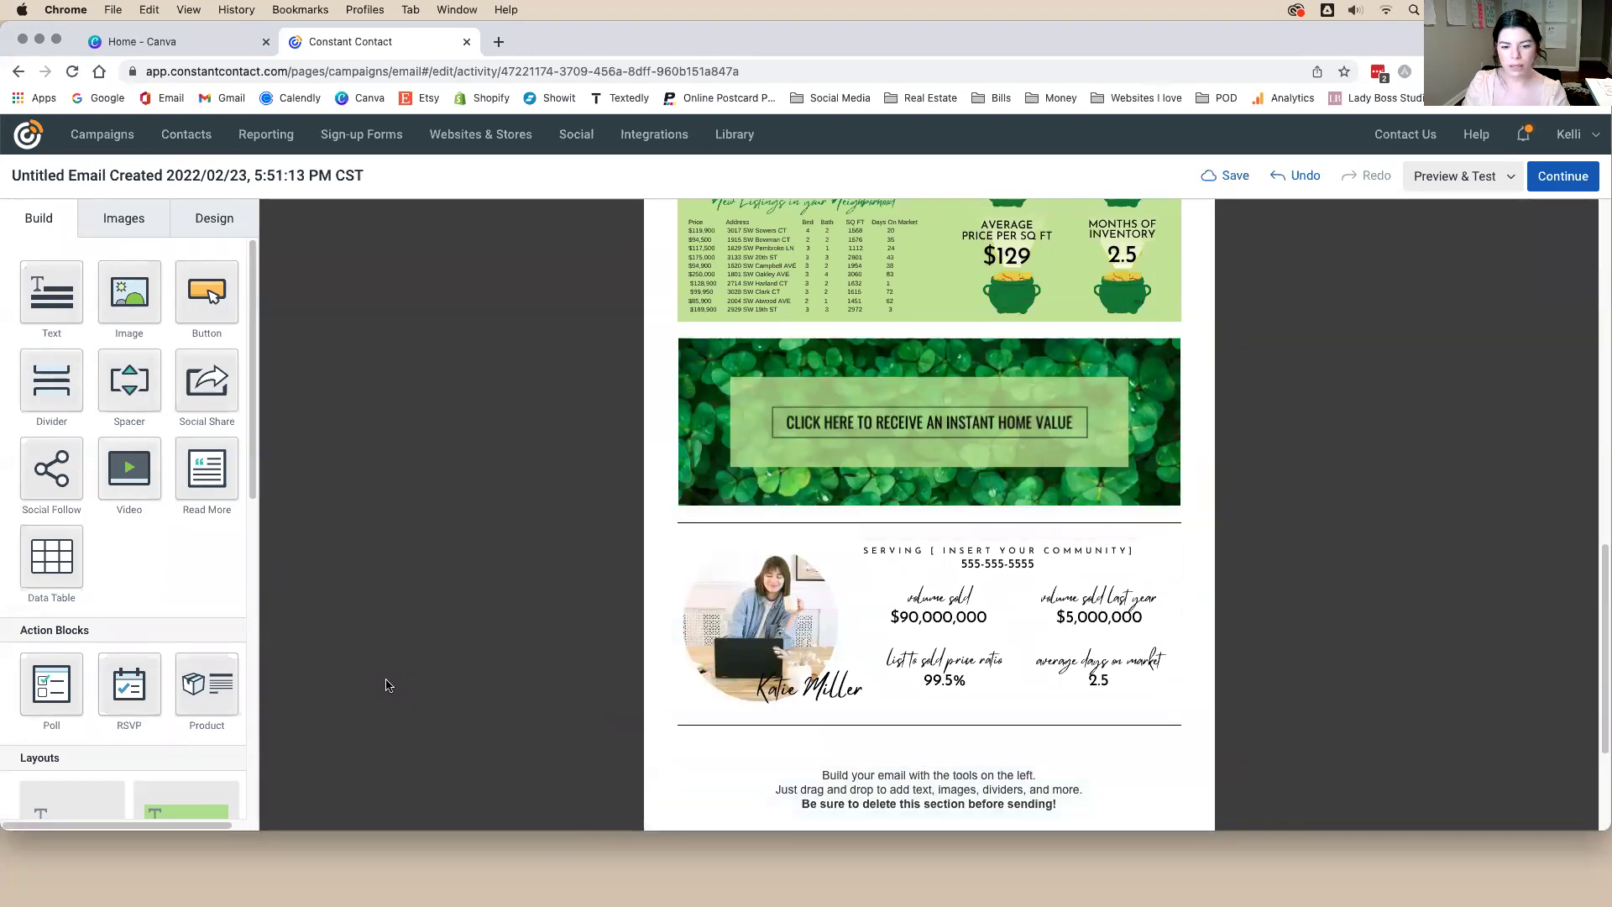
Add an image block beneath the divider under the sales statistics and insert the Cheers contact image 3.png
{"action": "scroll", "coordinate": [385, 687], "scroll_direction": "down", "scroll_amount": 5}
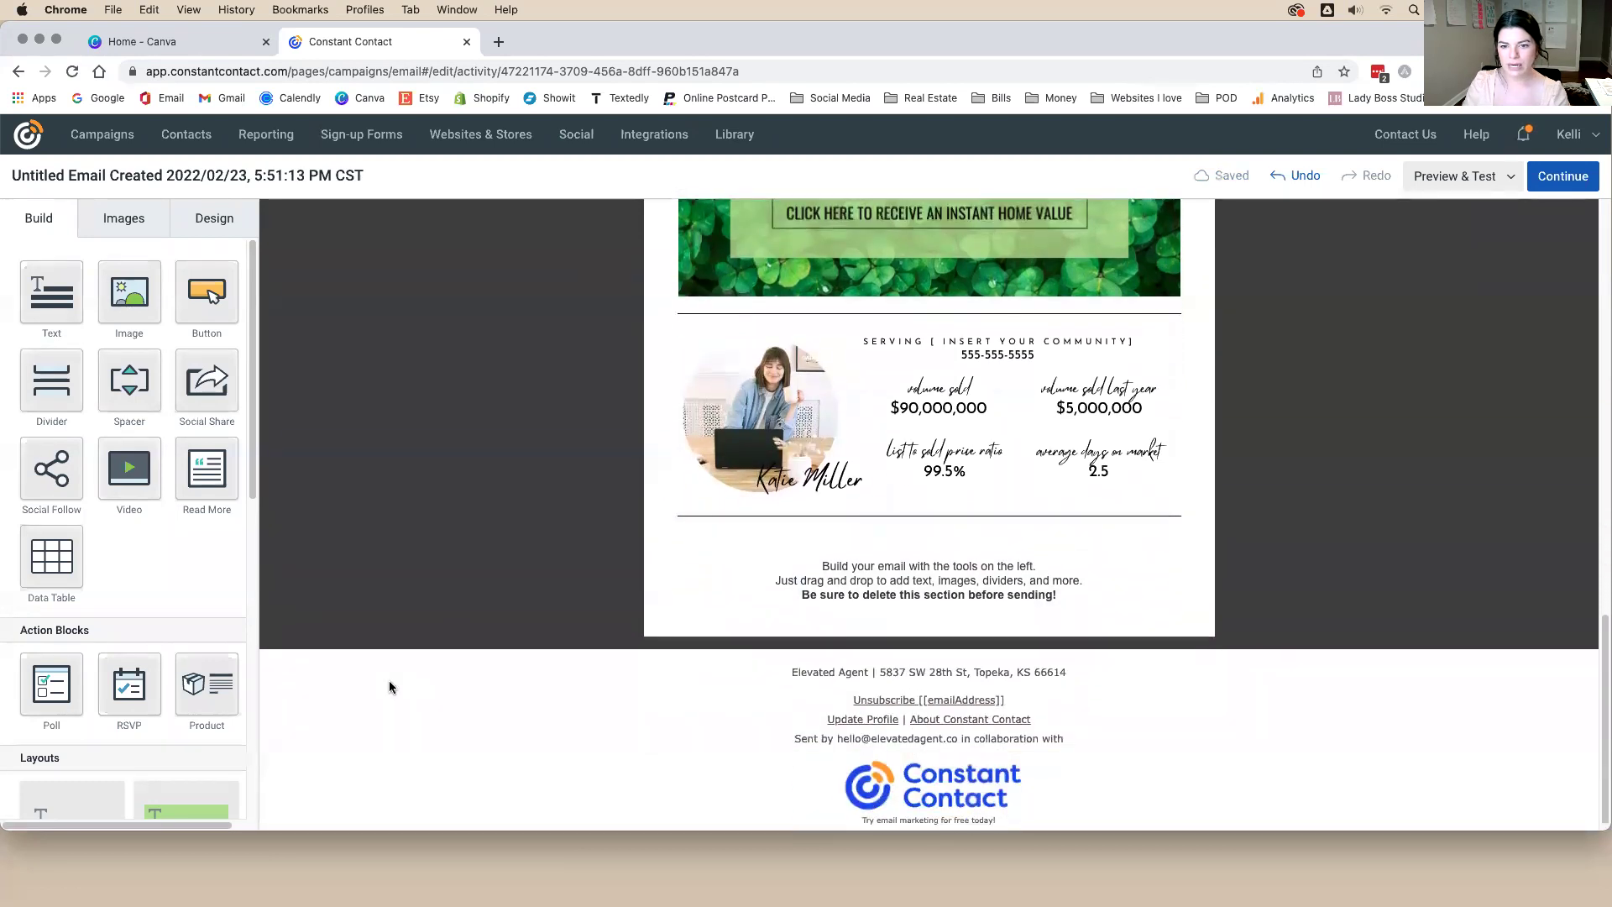
{"action": "scroll", "coordinate": [389, 687], "scroll_direction": "up", "scroll_amount": 10}
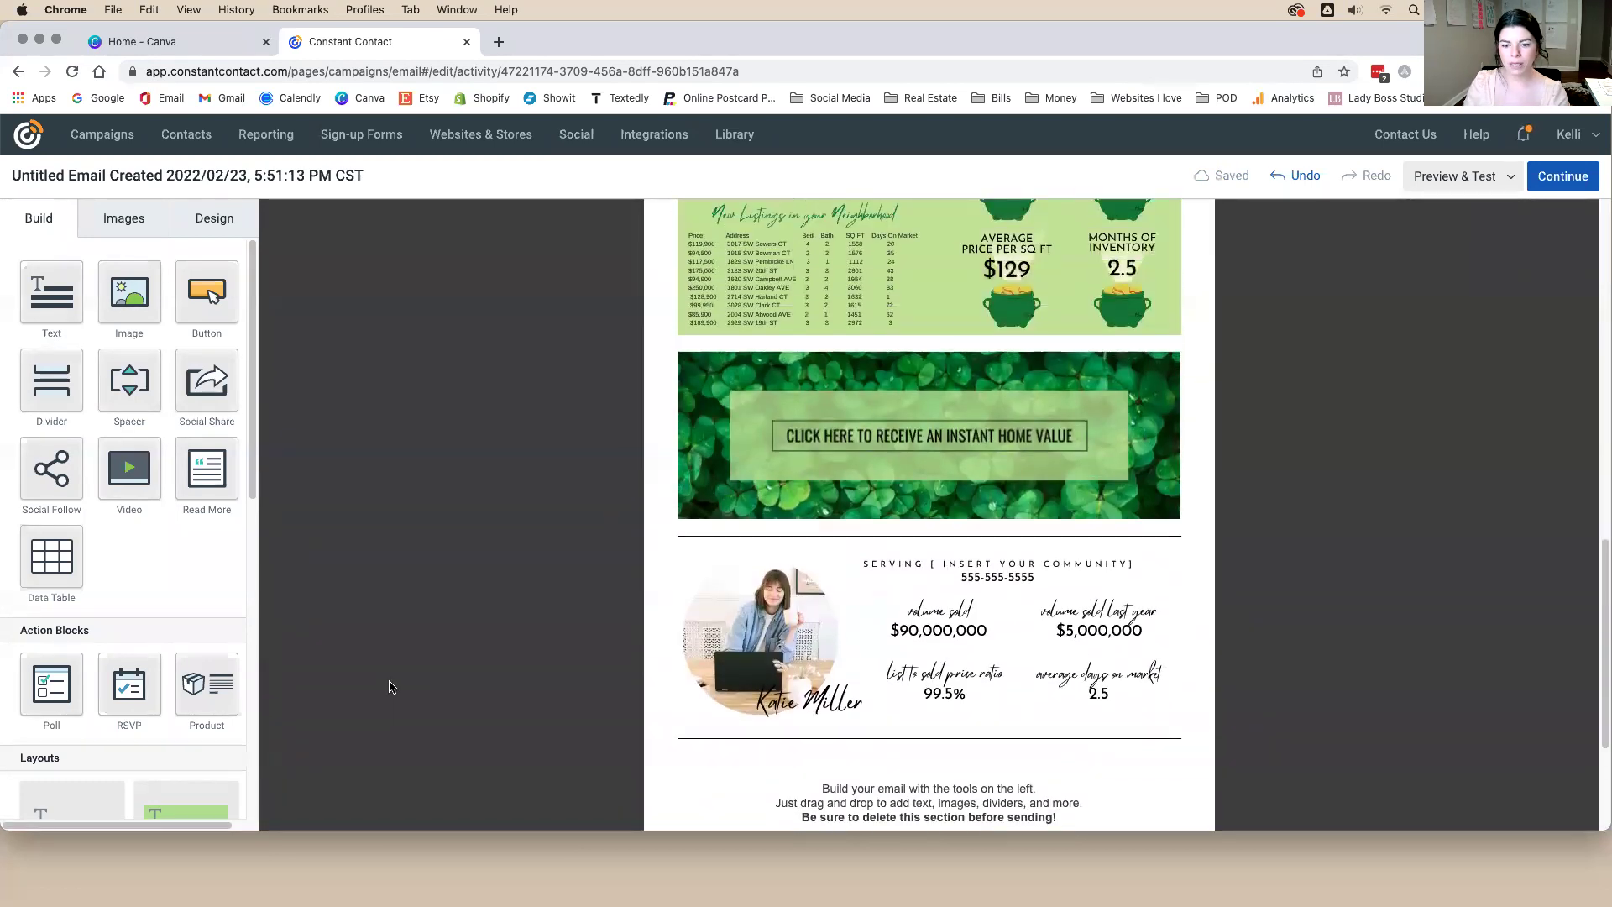
{"action": "scroll", "coordinate": [387, 688], "scroll_direction": "up", "scroll_amount": 15}
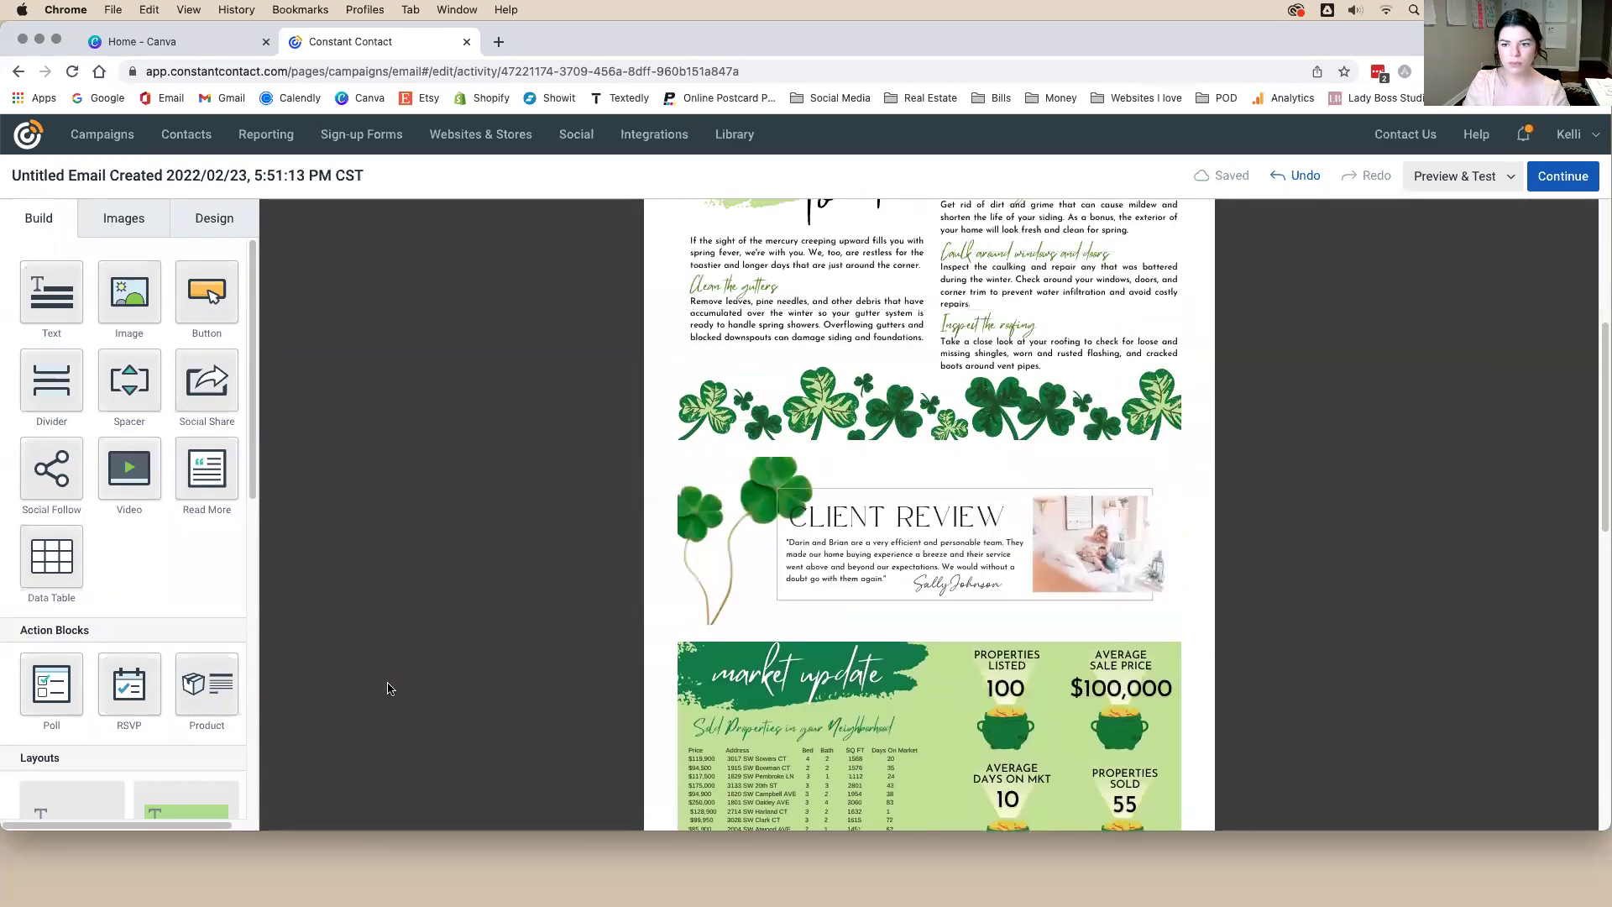
{"action": "scroll", "coordinate": [445, 682], "scroll_direction": "down", "scroll_amount": 20}
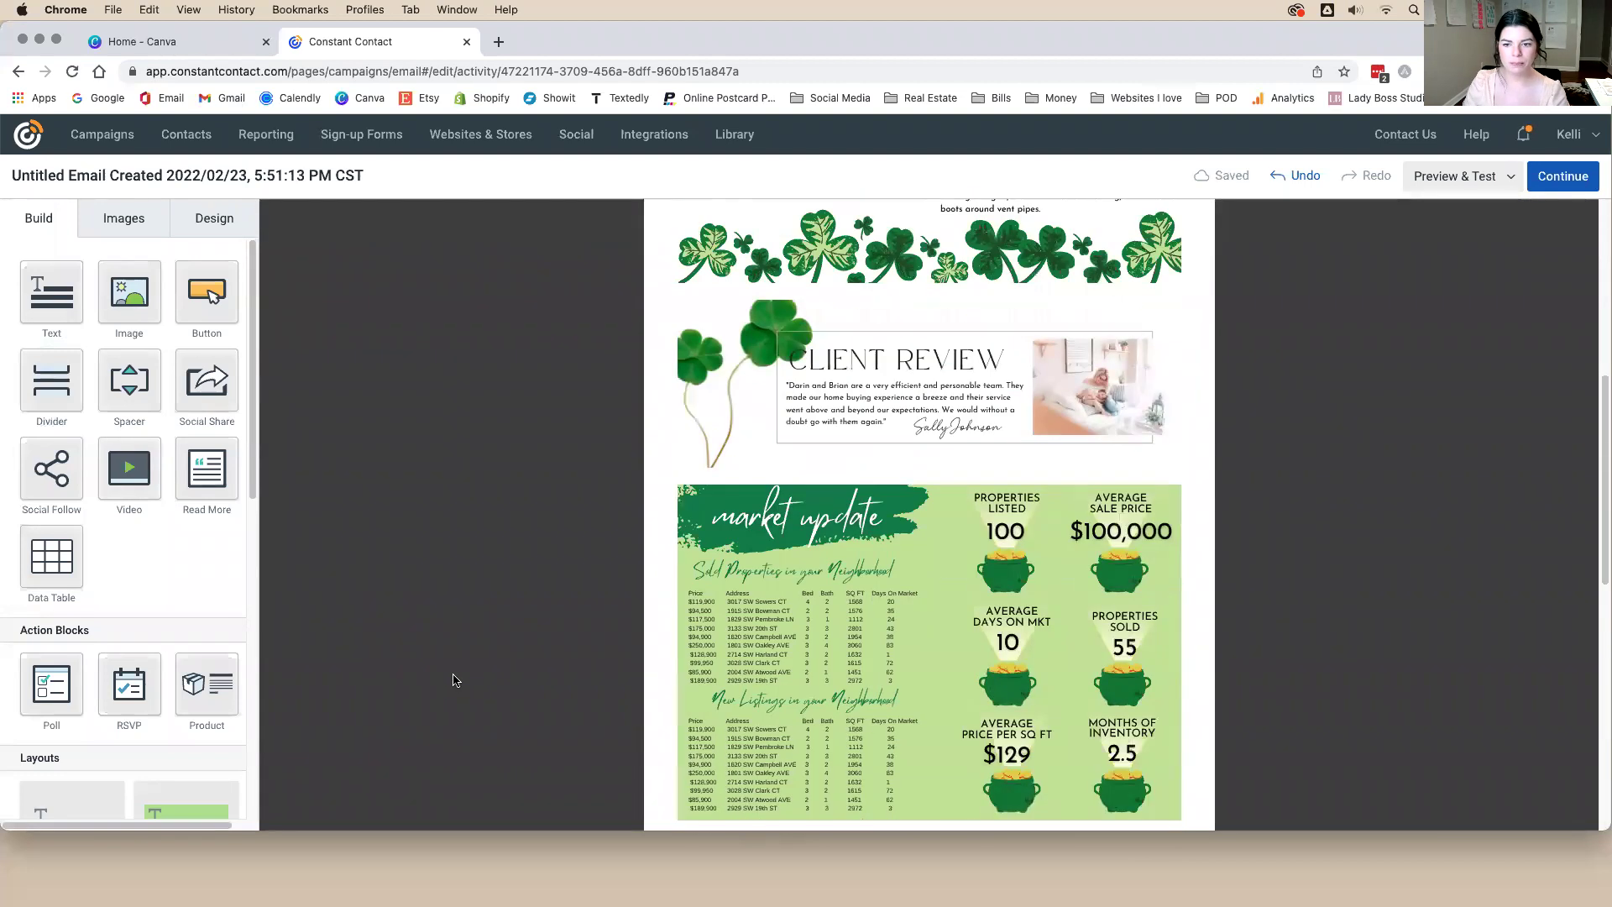
{"action": "left_click_drag", "start_coordinate": [128, 294], "coordinate": [907, 537]}
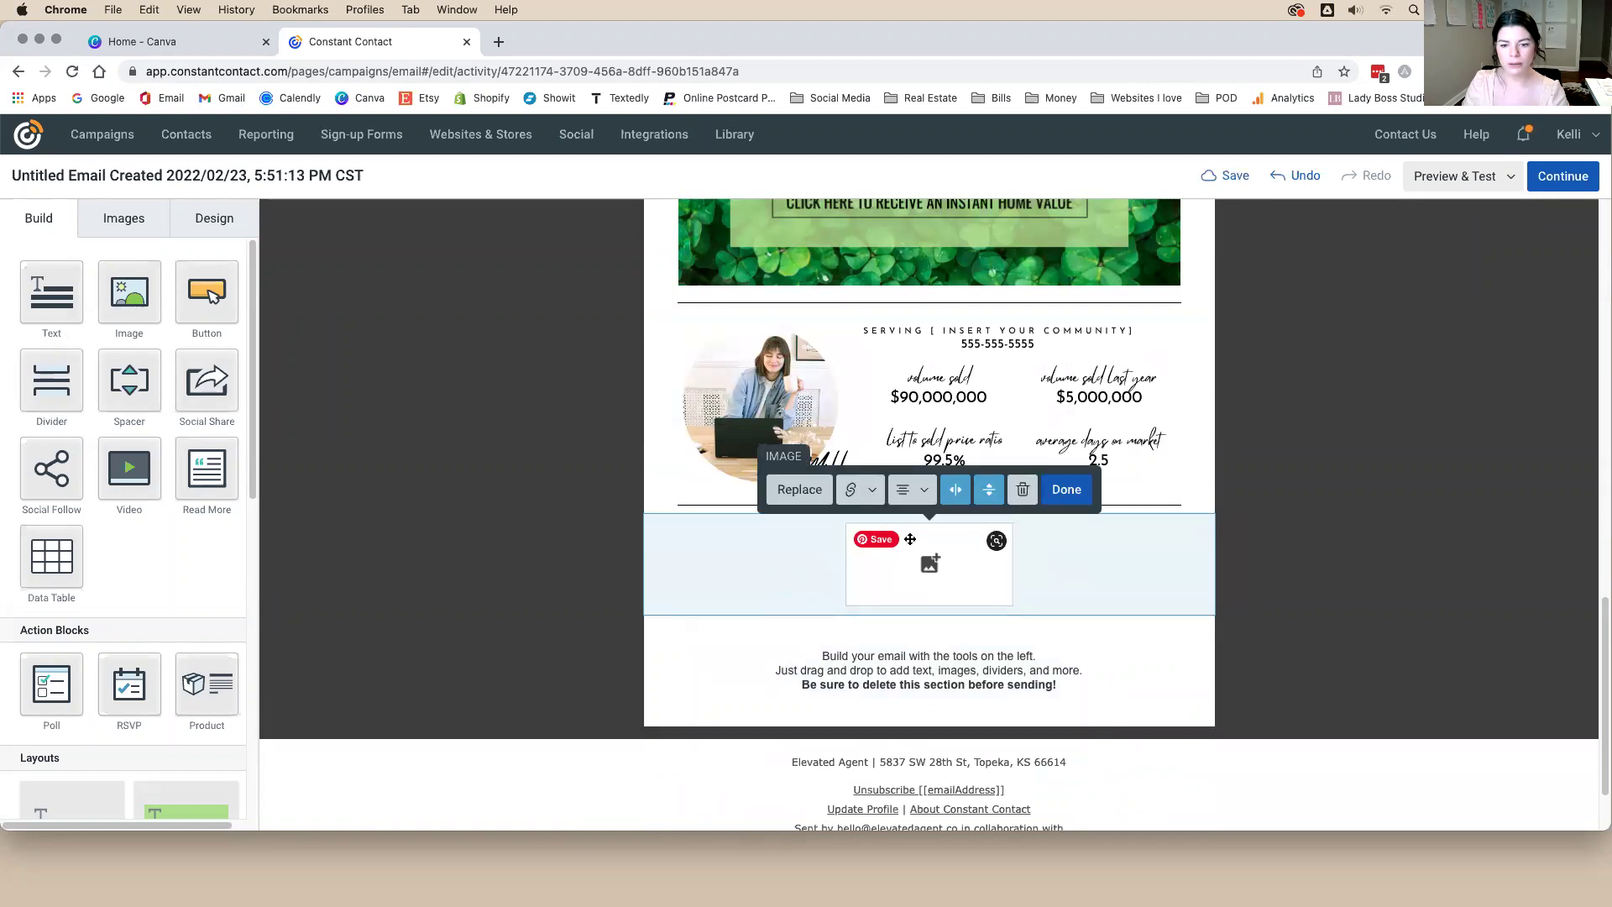
{"action": "left_click", "coordinate": [810, 491]}
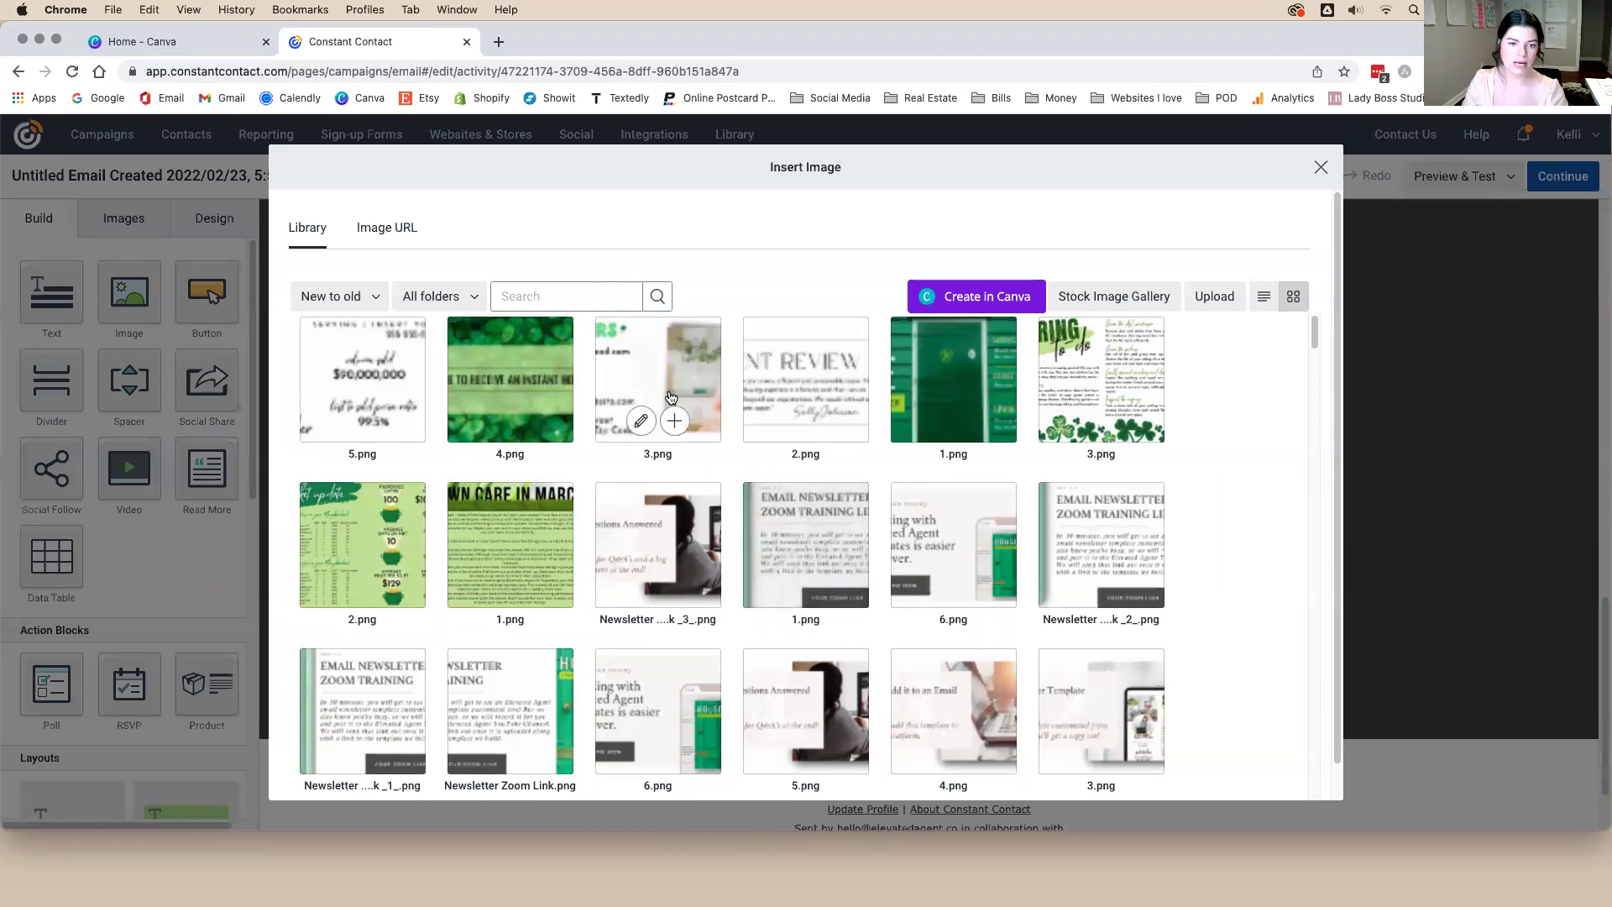
{"action": "left_click", "coordinate": [663, 344]}
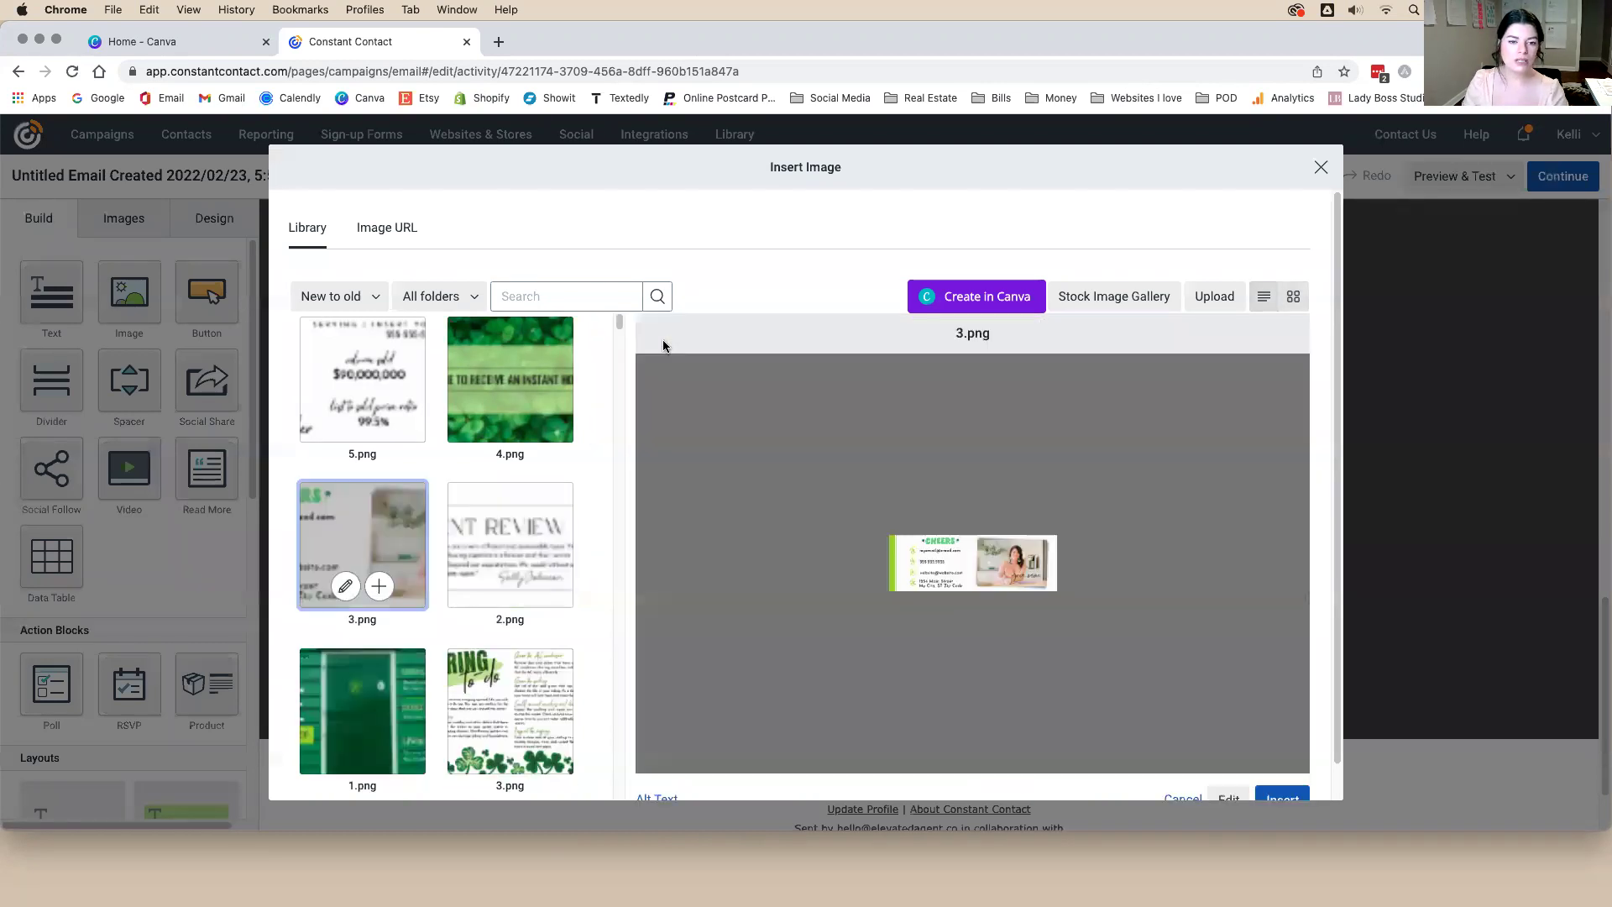
{"action": "left_click", "coordinate": [1292, 794]}
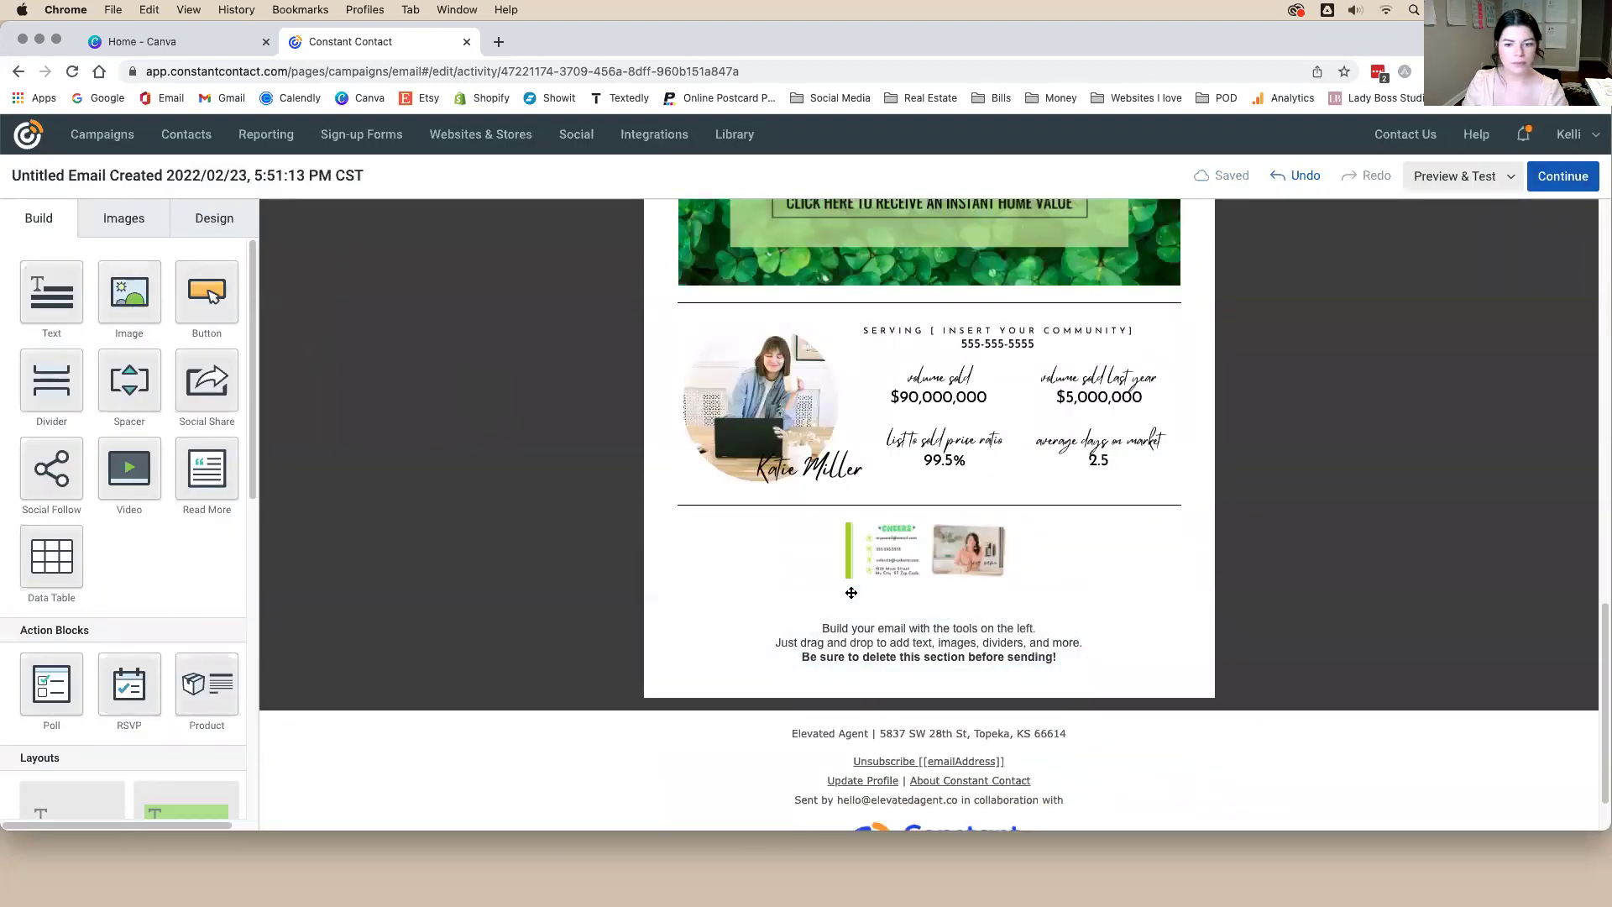
Add another image block beneath the Cheers contact image and insert the Lawn Care in March image 1.png
{"action": "left_click_drag", "start_coordinate": [851, 593], "coordinate": [853, 591]}
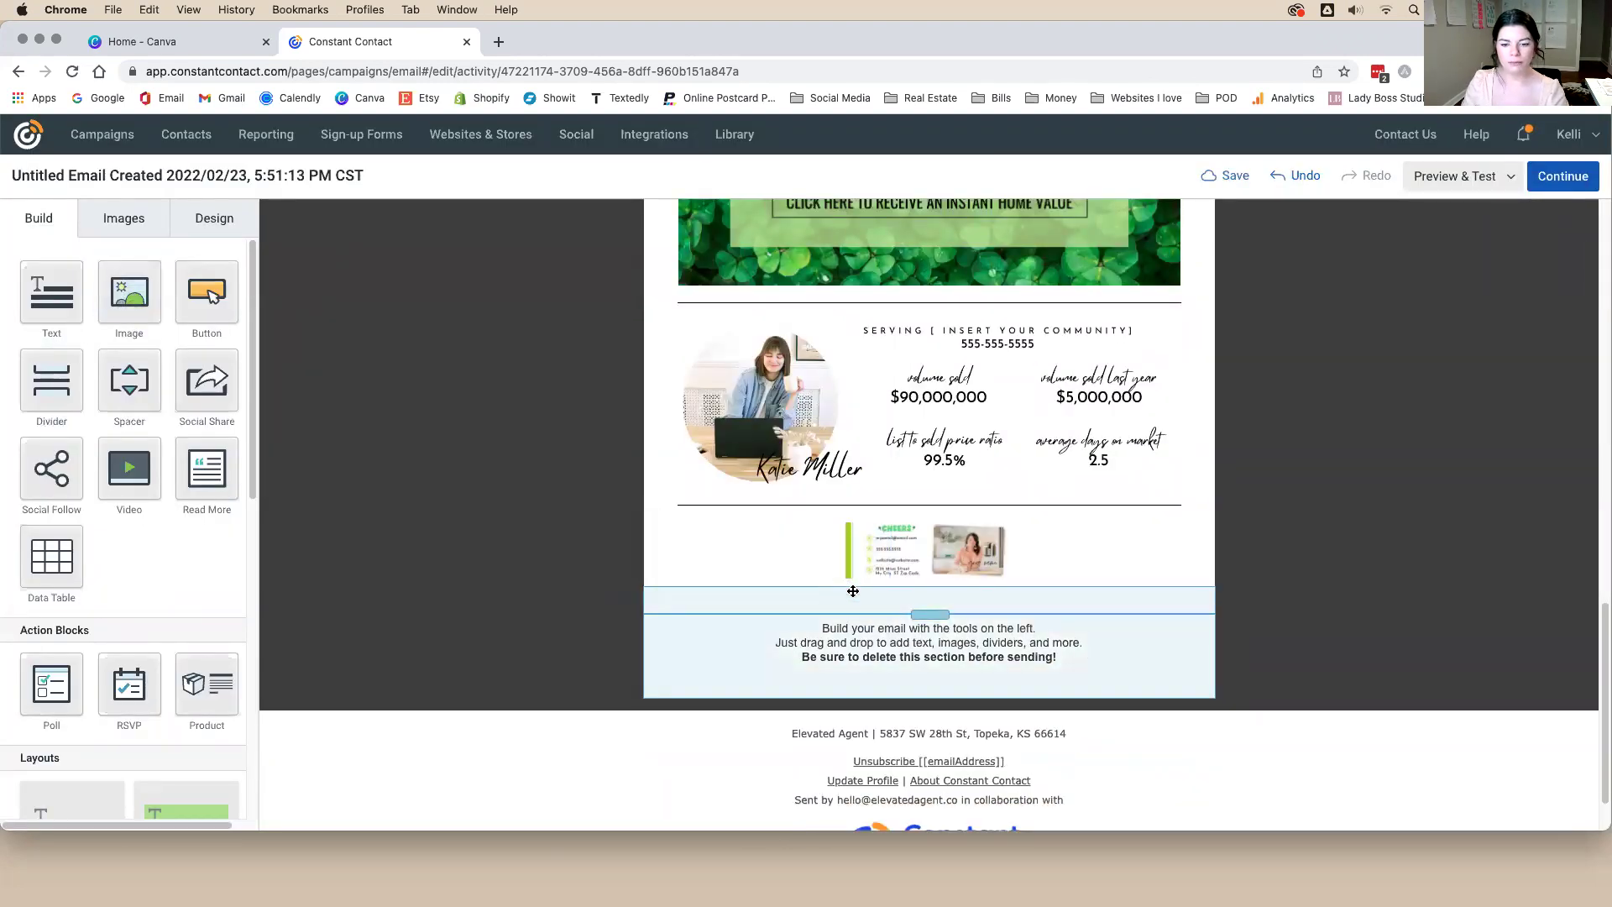
{"action": "left_click_drag", "start_coordinate": [129, 293], "coordinate": [839, 592]}
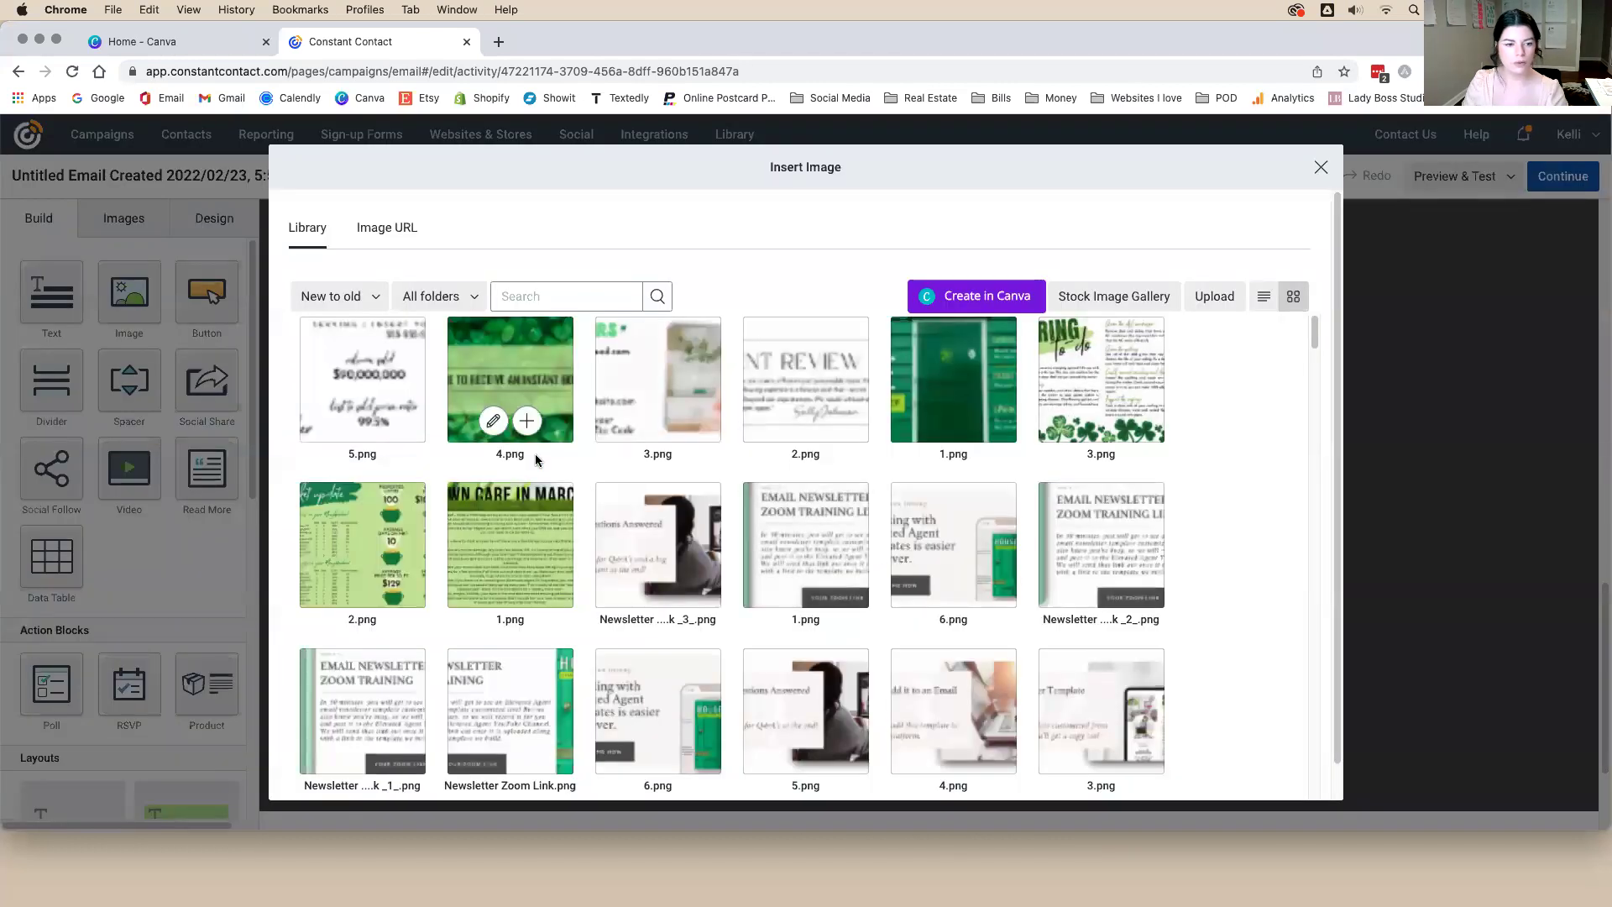
{"action": "mouse_move", "coordinate": [489, 361]}
{"action": "mouse_move", "coordinate": [767, 368]}
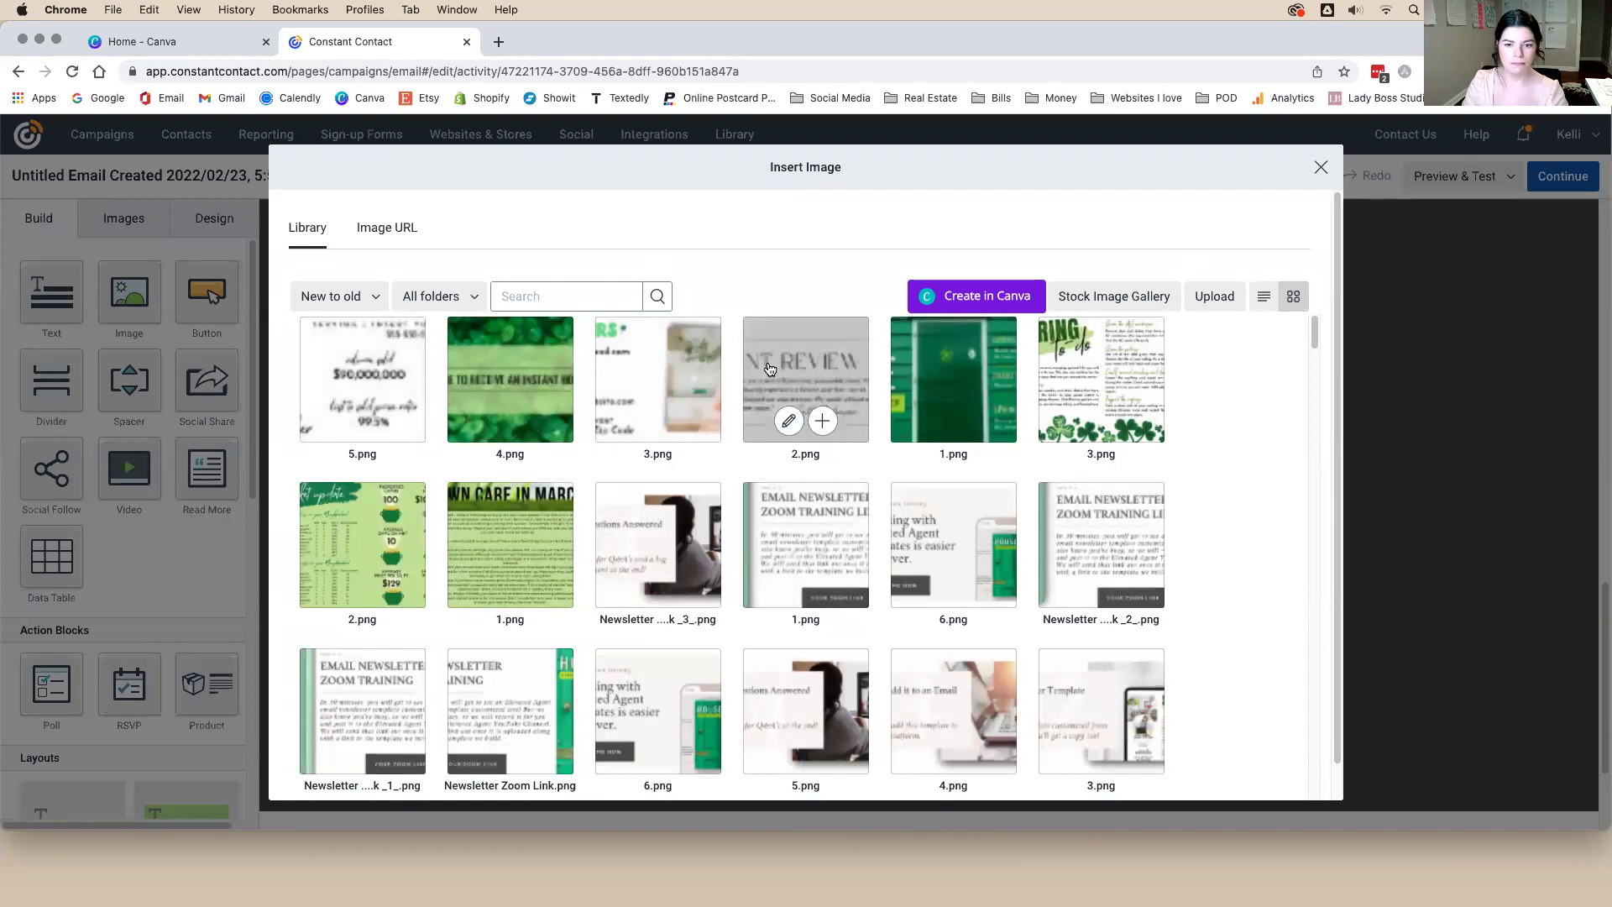
{"action": "left_click", "coordinate": [520, 575]}
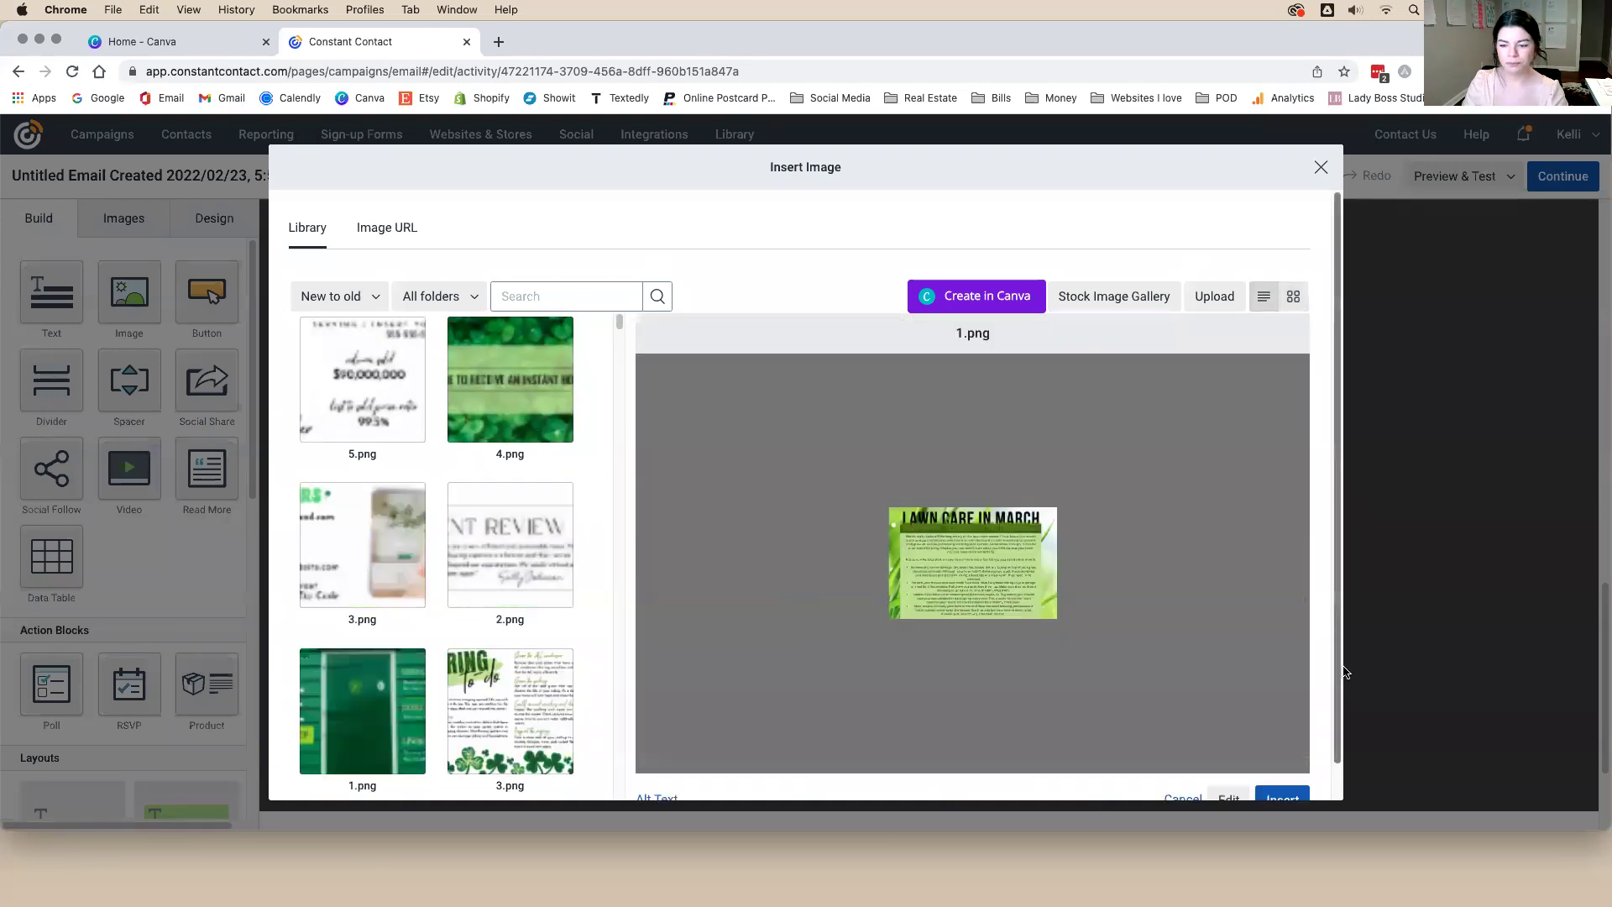
{"action": "left_click", "coordinate": [1282, 795]}
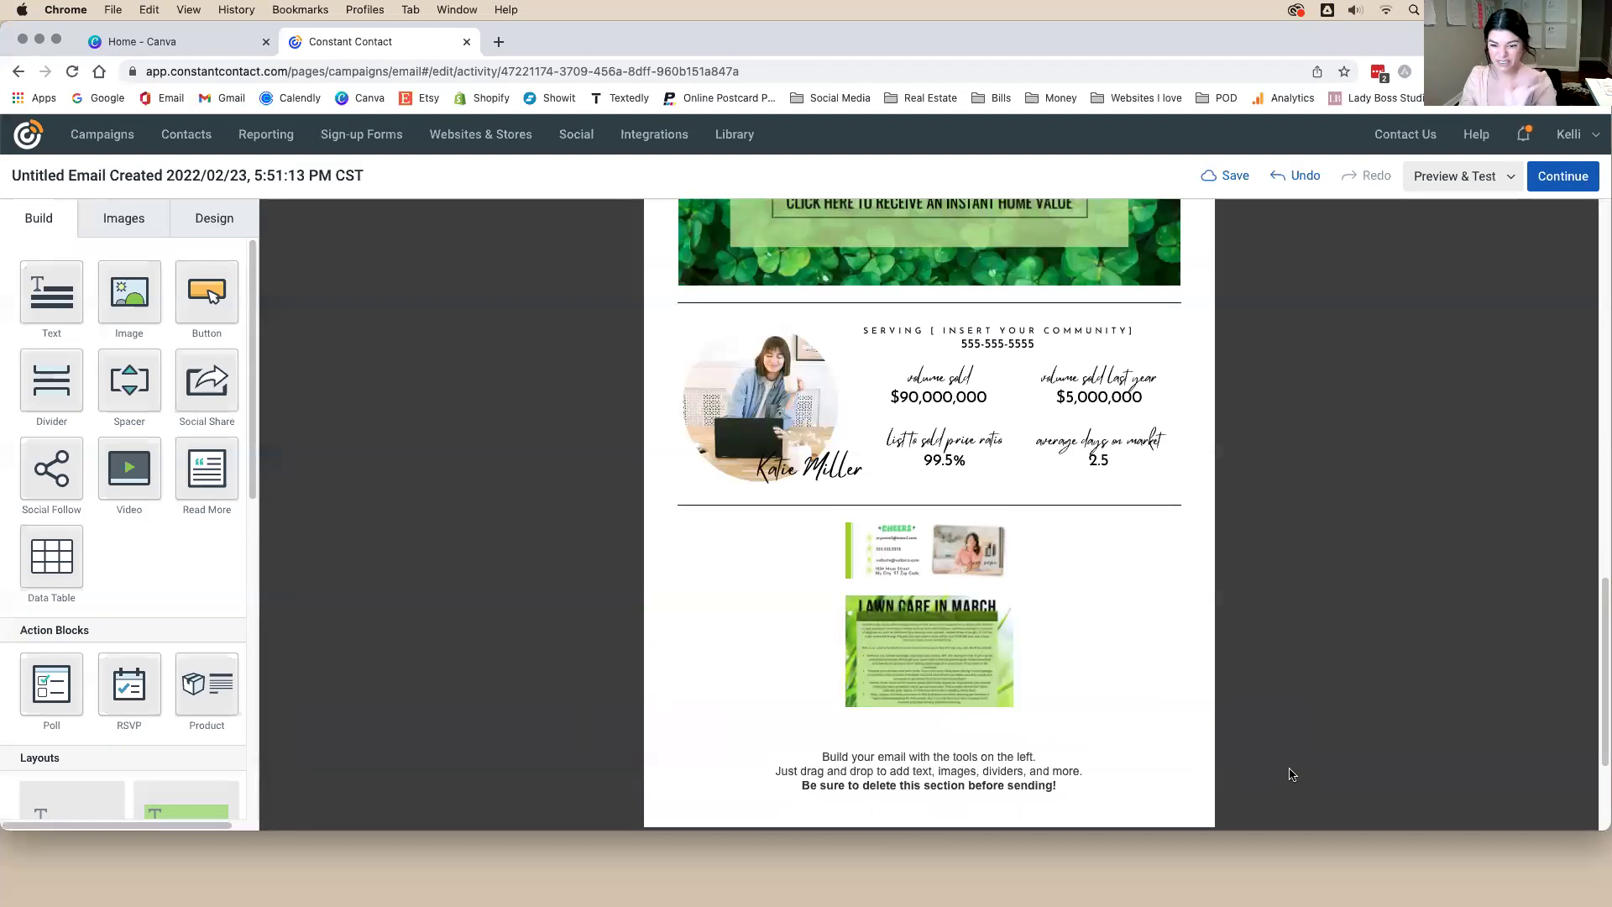
Enlarge the Cheers contact image and the Lawn Care in March image to full width
{"action": "left_click", "coordinate": [915, 554]}
{"action": "left_click_drag", "start_coordinate": [1003, 565], "coordinate": [1274, 727]}
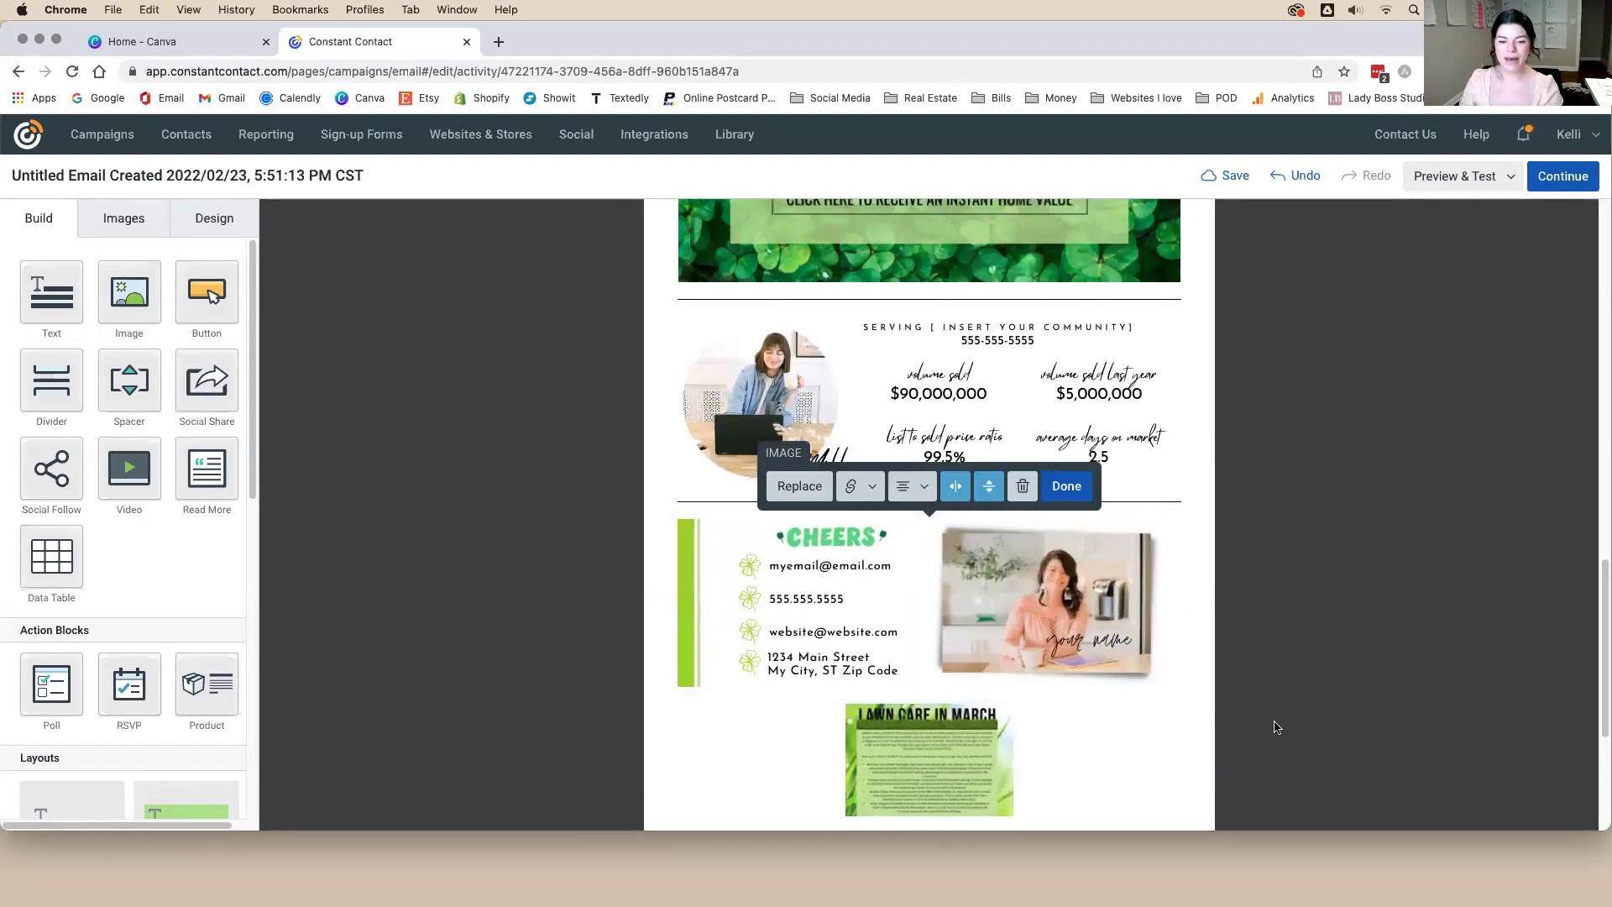
{"action": "scroll", "coordinate": [1274, 727], "scroll_direction": "down", "scroll_amount": 3}
{"action": "left_click", "coordinate": [932, 655]}
{"action": "left_click_drag", "start_coordinate": [1014, 700], "coordinate": [1242, 780]}
{"action": "scroll", "coordinate": [1274, 633], "scroll_direction": "down", "scroll_amount": 4}
{"action": "left_click", "coordinate": [1297, 628]}
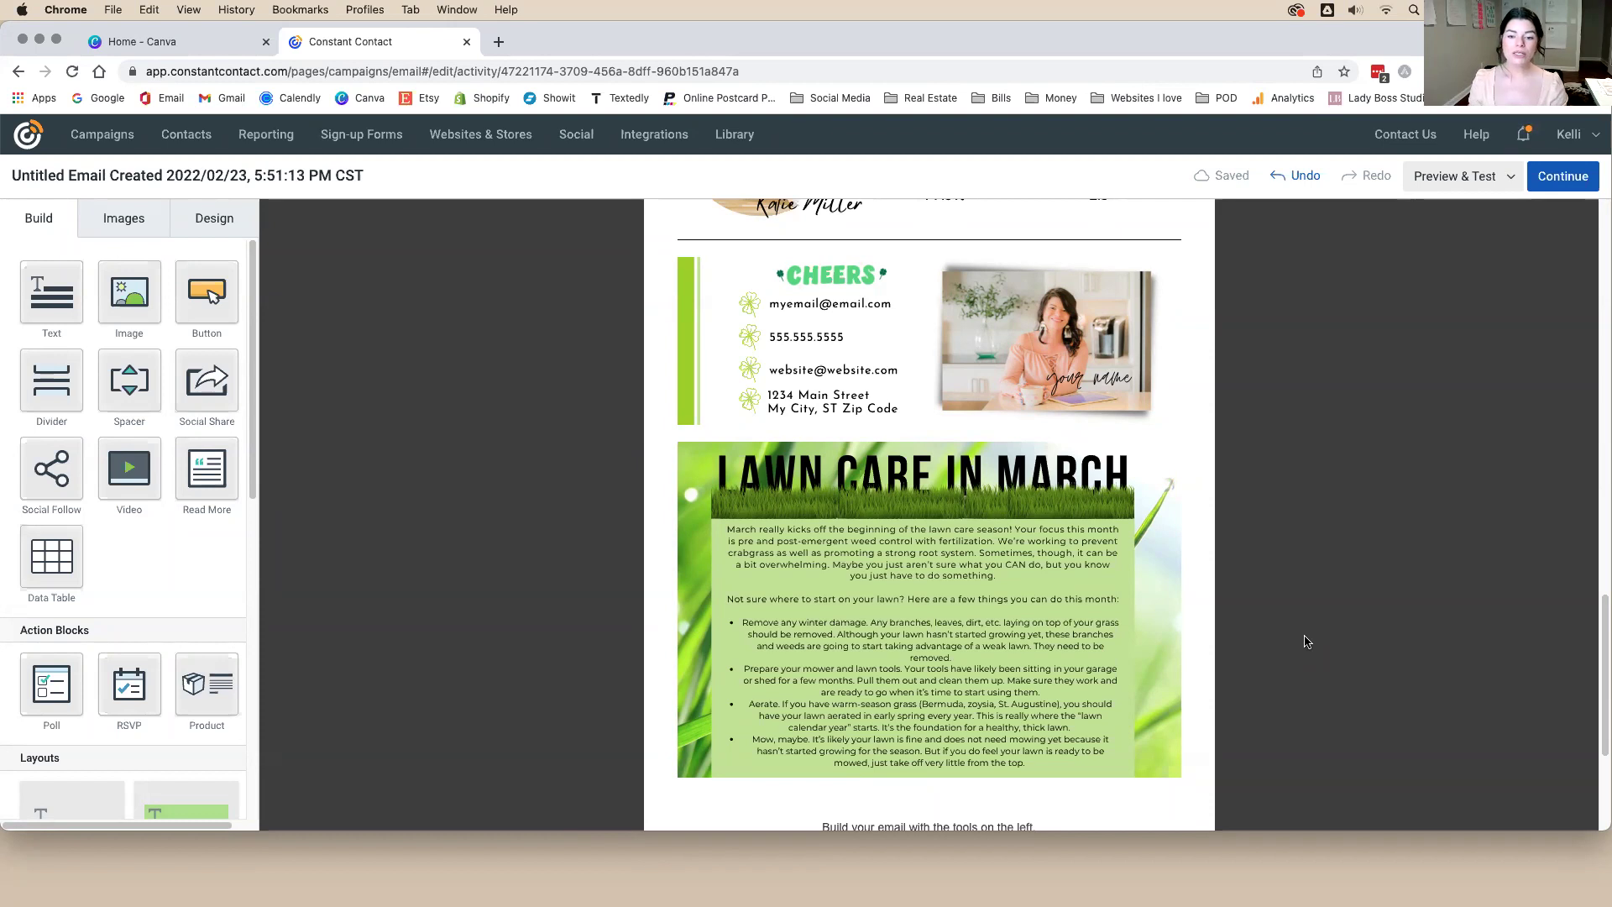
Move the Lawn Care in March image above the Cheers contact image and place a divider between them
{"action": "left_click_drag", "start_coordinate": [1058, 529], "coordinate": [1053, 281]}
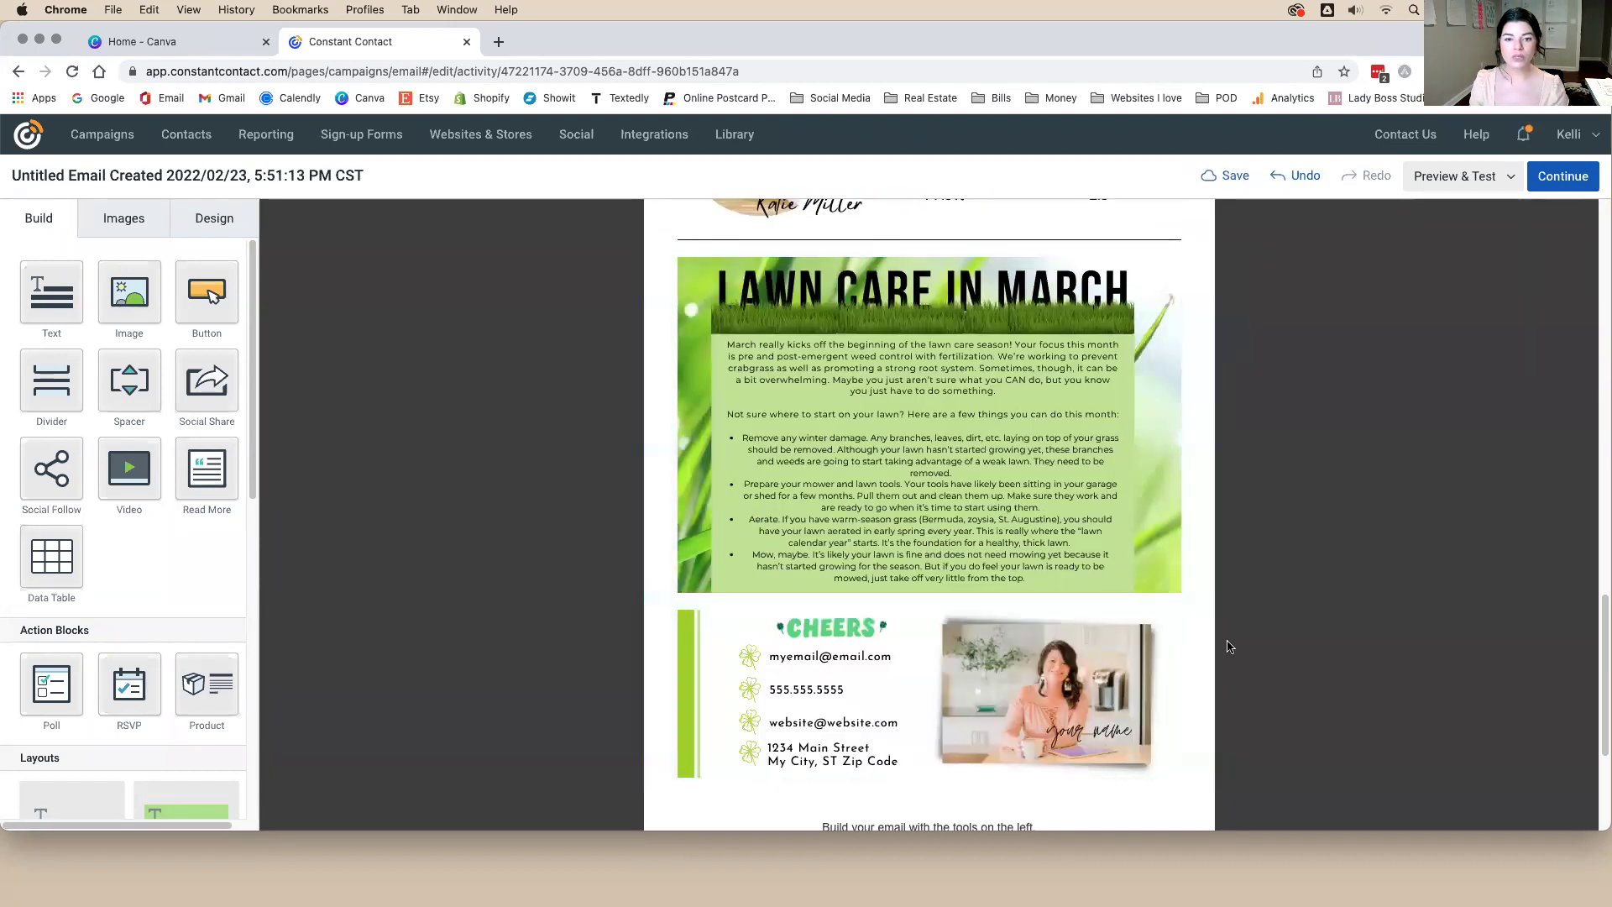
{"action": "left_click_drag", "start_coordinate": [574, 611], "coordinate": [722, 601]}
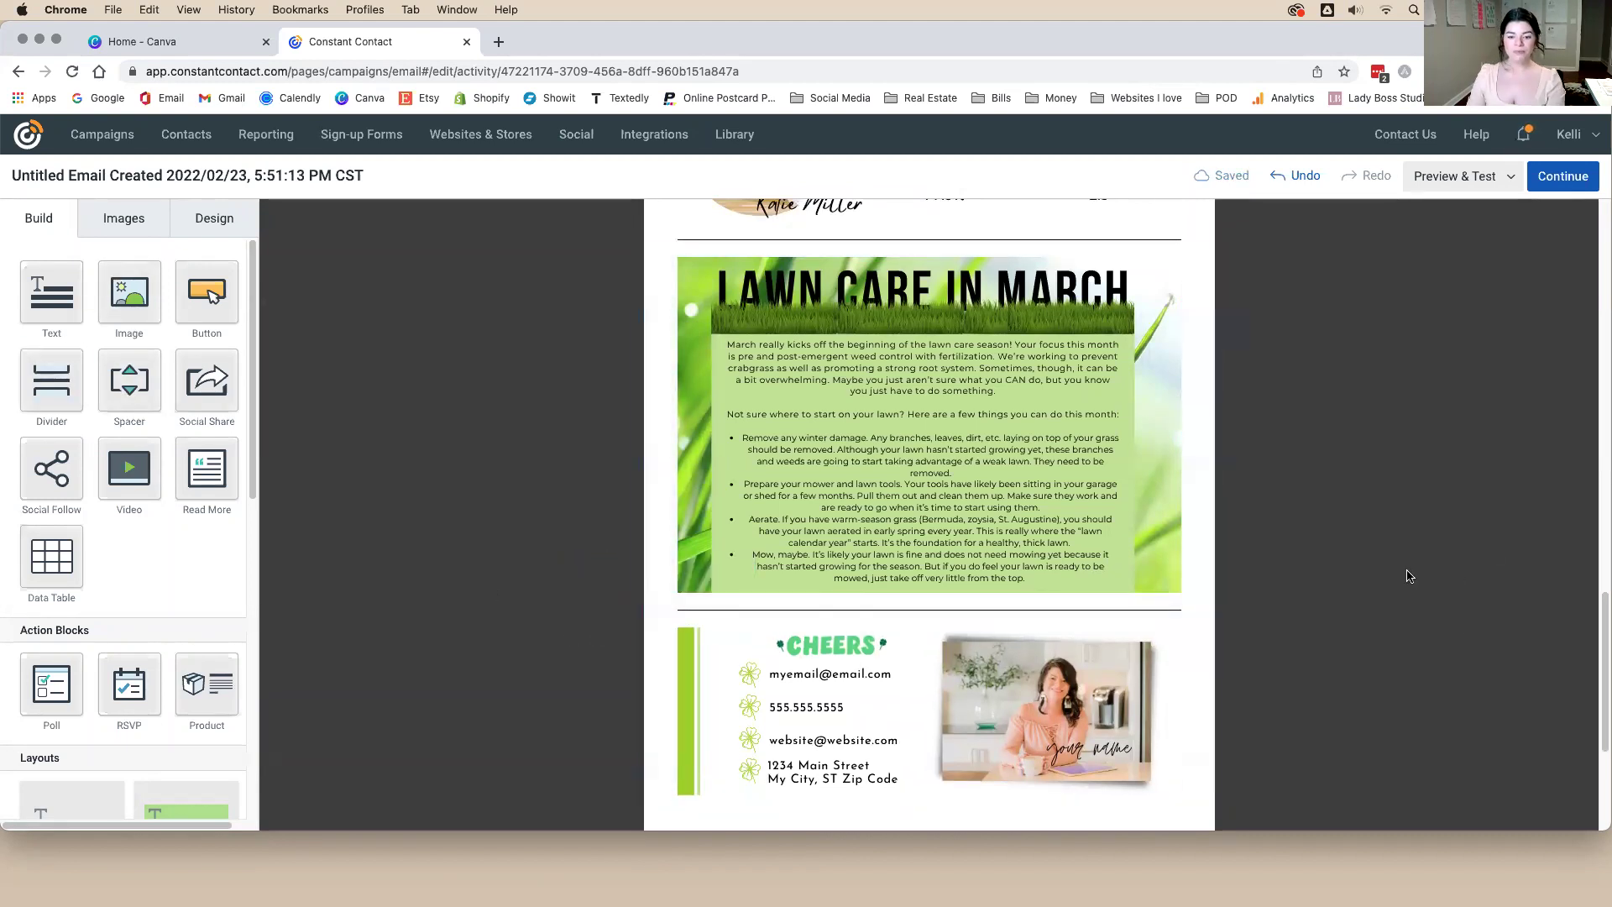
Review the assembled newsletter layout from the closing contact section back up to the HOUSE header
{"action": "scroll", "coordinate": [1024, 800], "scroll_direction": "down", "scroll_amount": 5}
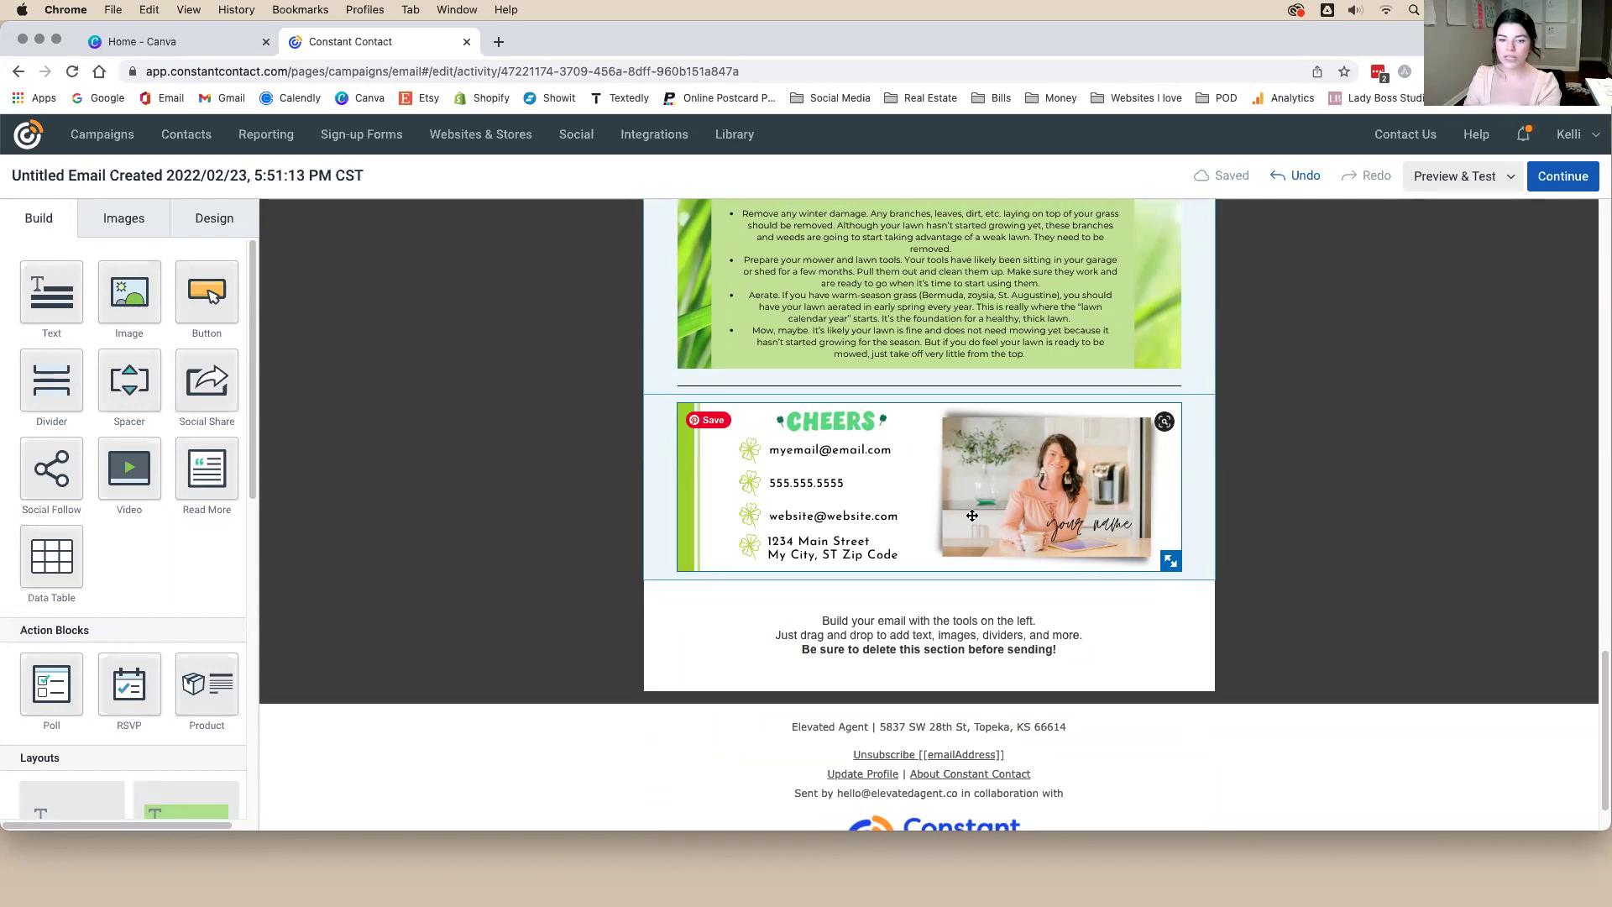
{"action": "scroll", "coordinate": [1264, 670], "scroll_direction": "up", "scroll_amount": 10}
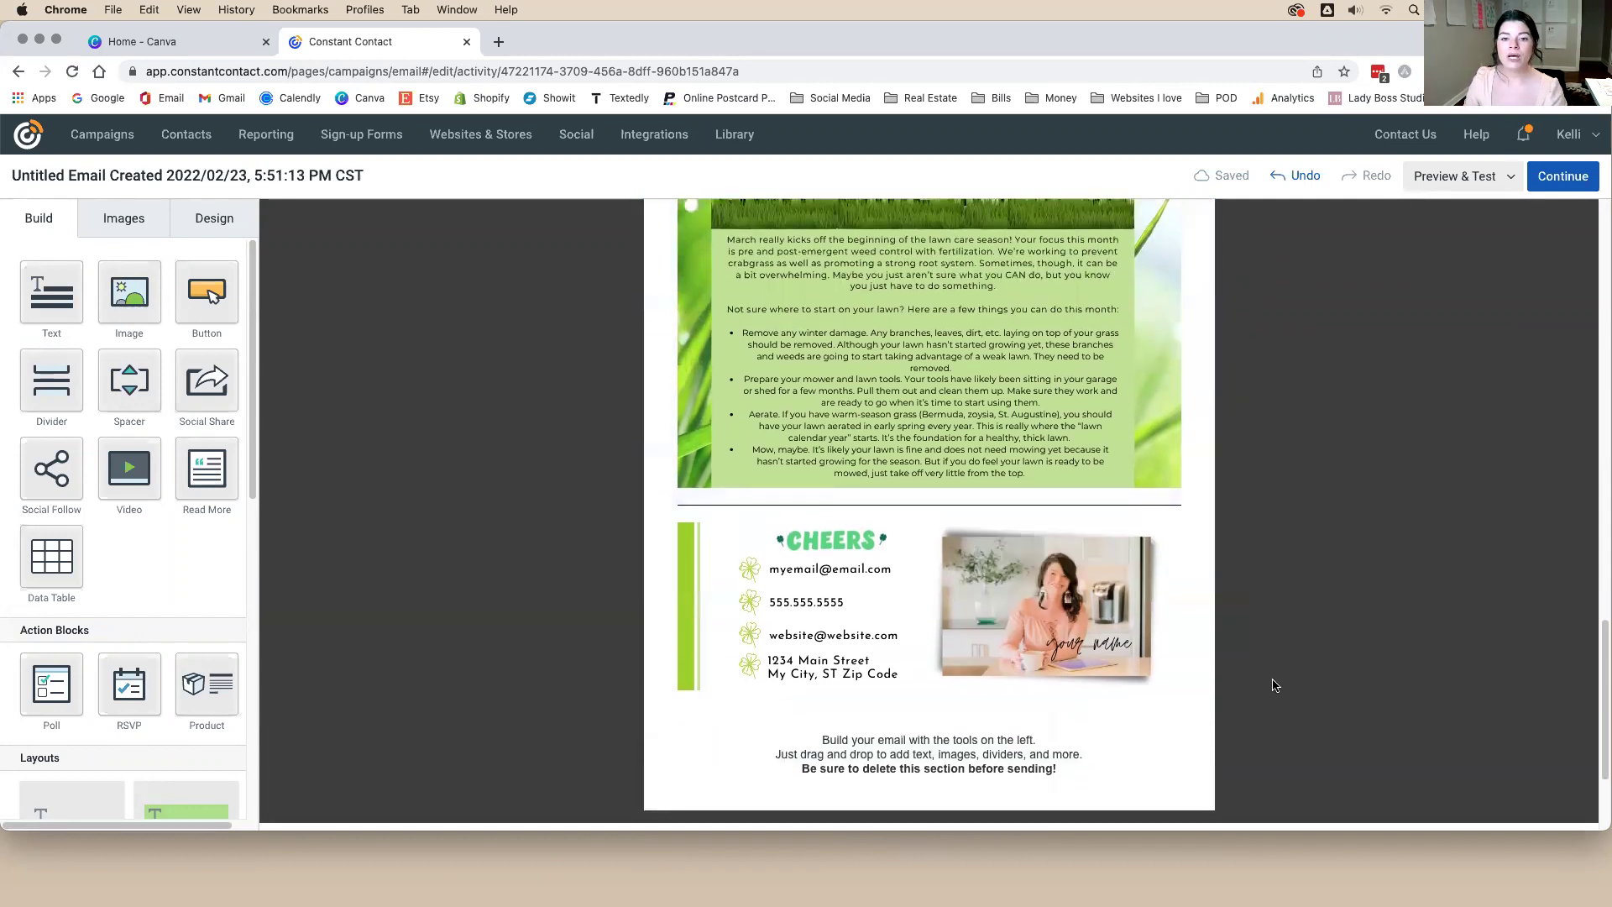
{"action": "scroll", "coordinate": [1284, 705], "scroll_direction": "up", "scroll_amount": 5}
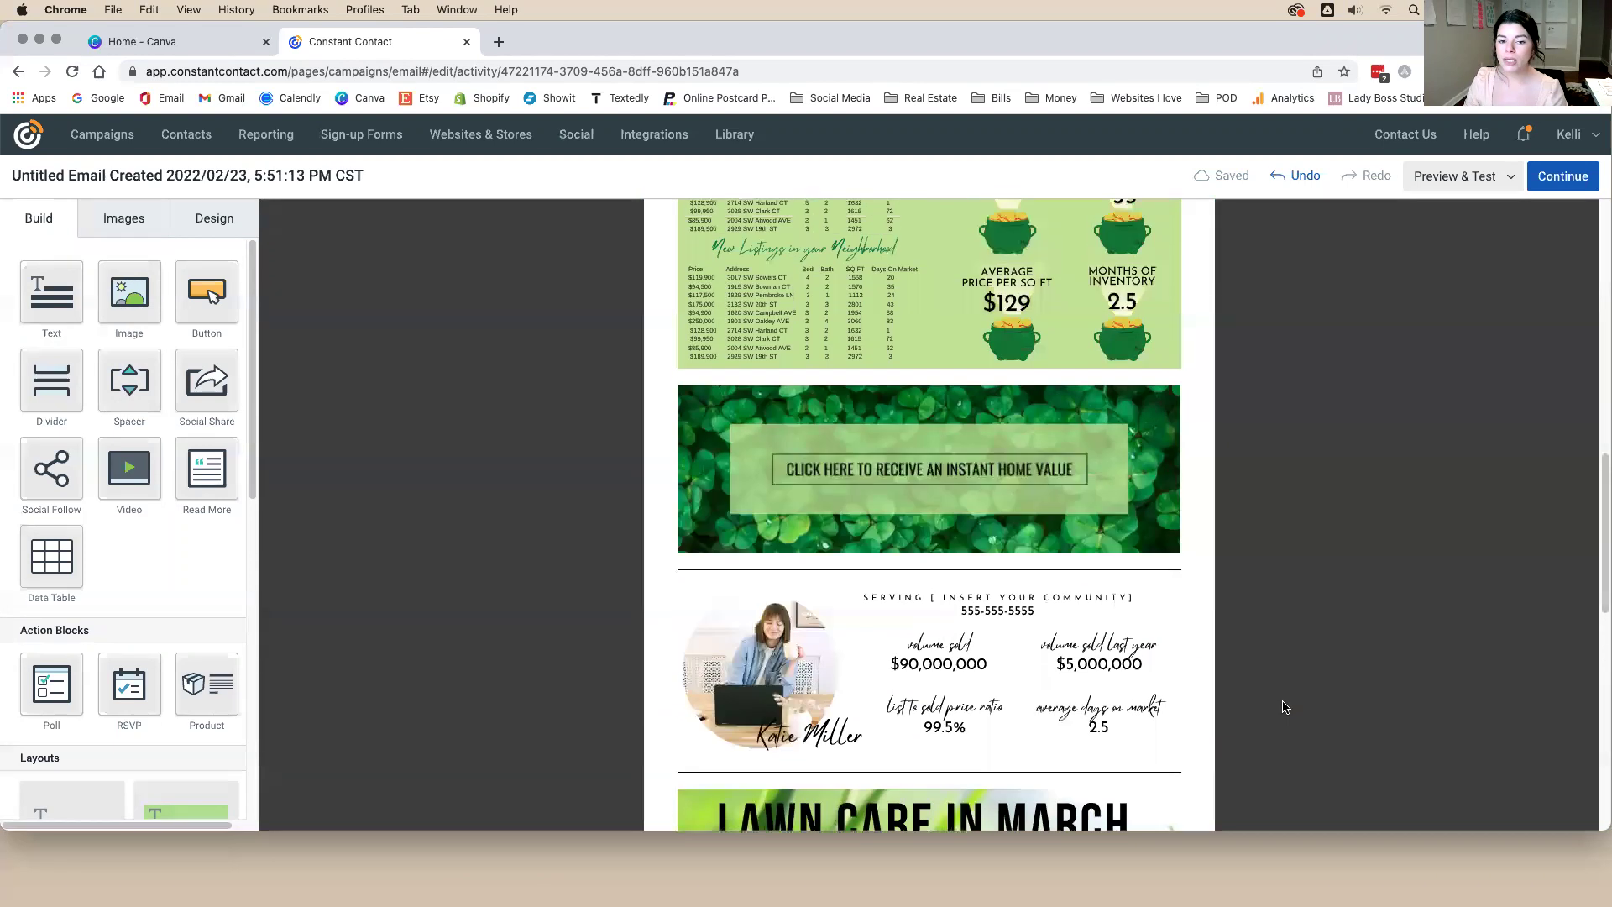
{"action": "scroll", "coordinate": [1283, 710], "scroll_direction": "up", "scroll_amount": 3}
{"action": "scroll", "coordinate": [1282, 711], "scroll_direction": "up", "scroll_amount": 5}
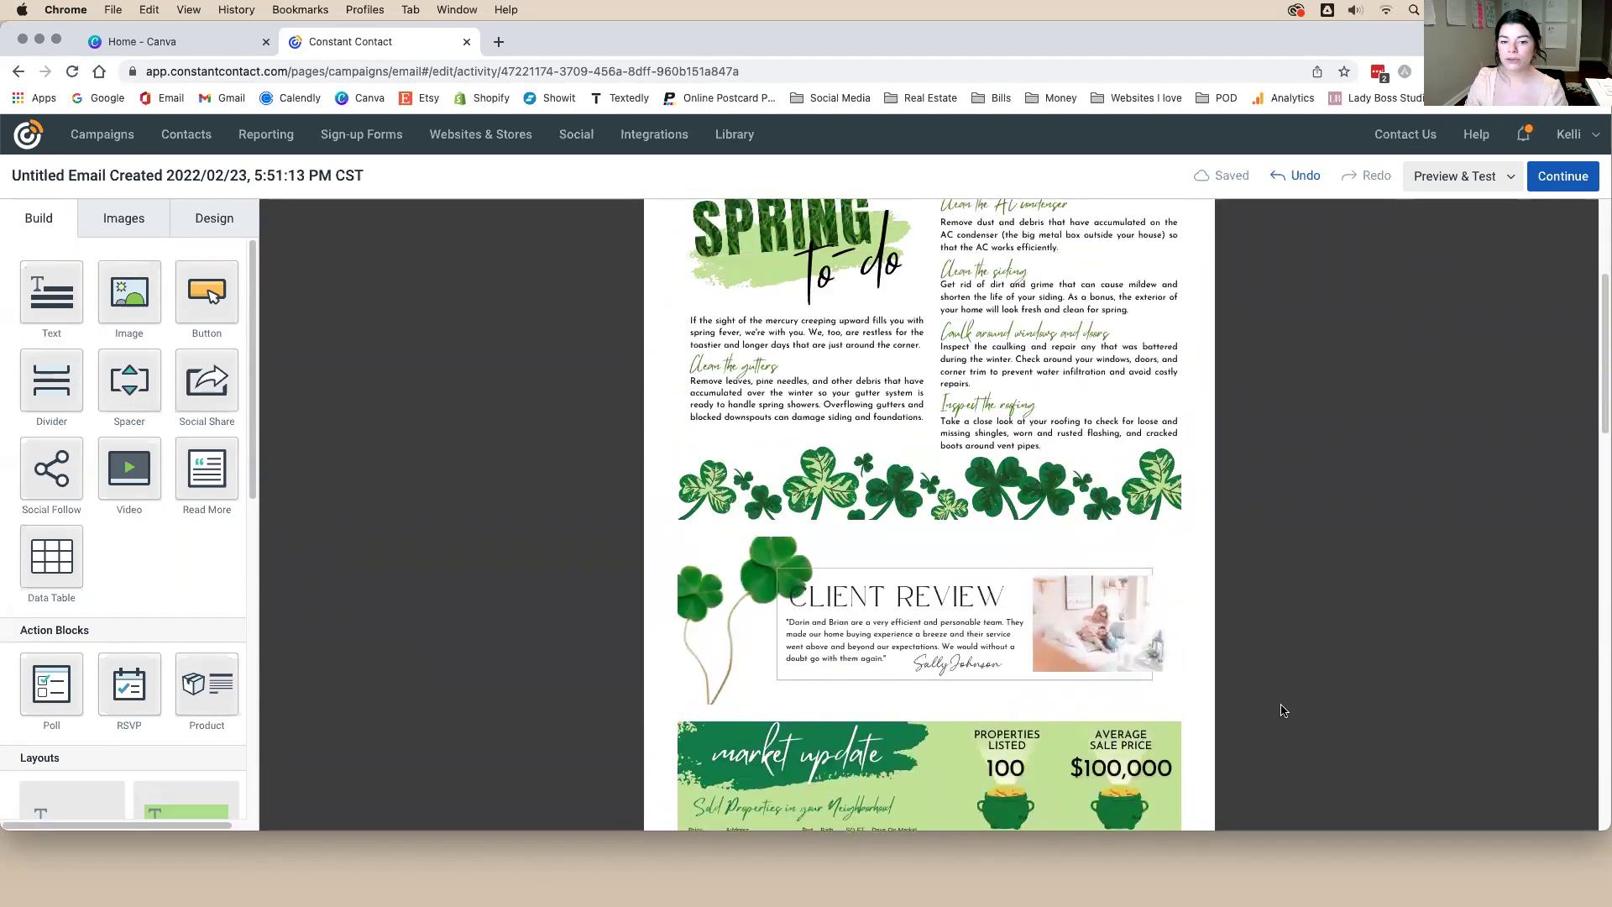
{"action": "scroll", "coordinate": [1282, 711], "scroll_direction": "up", "scroll_amount": 1}
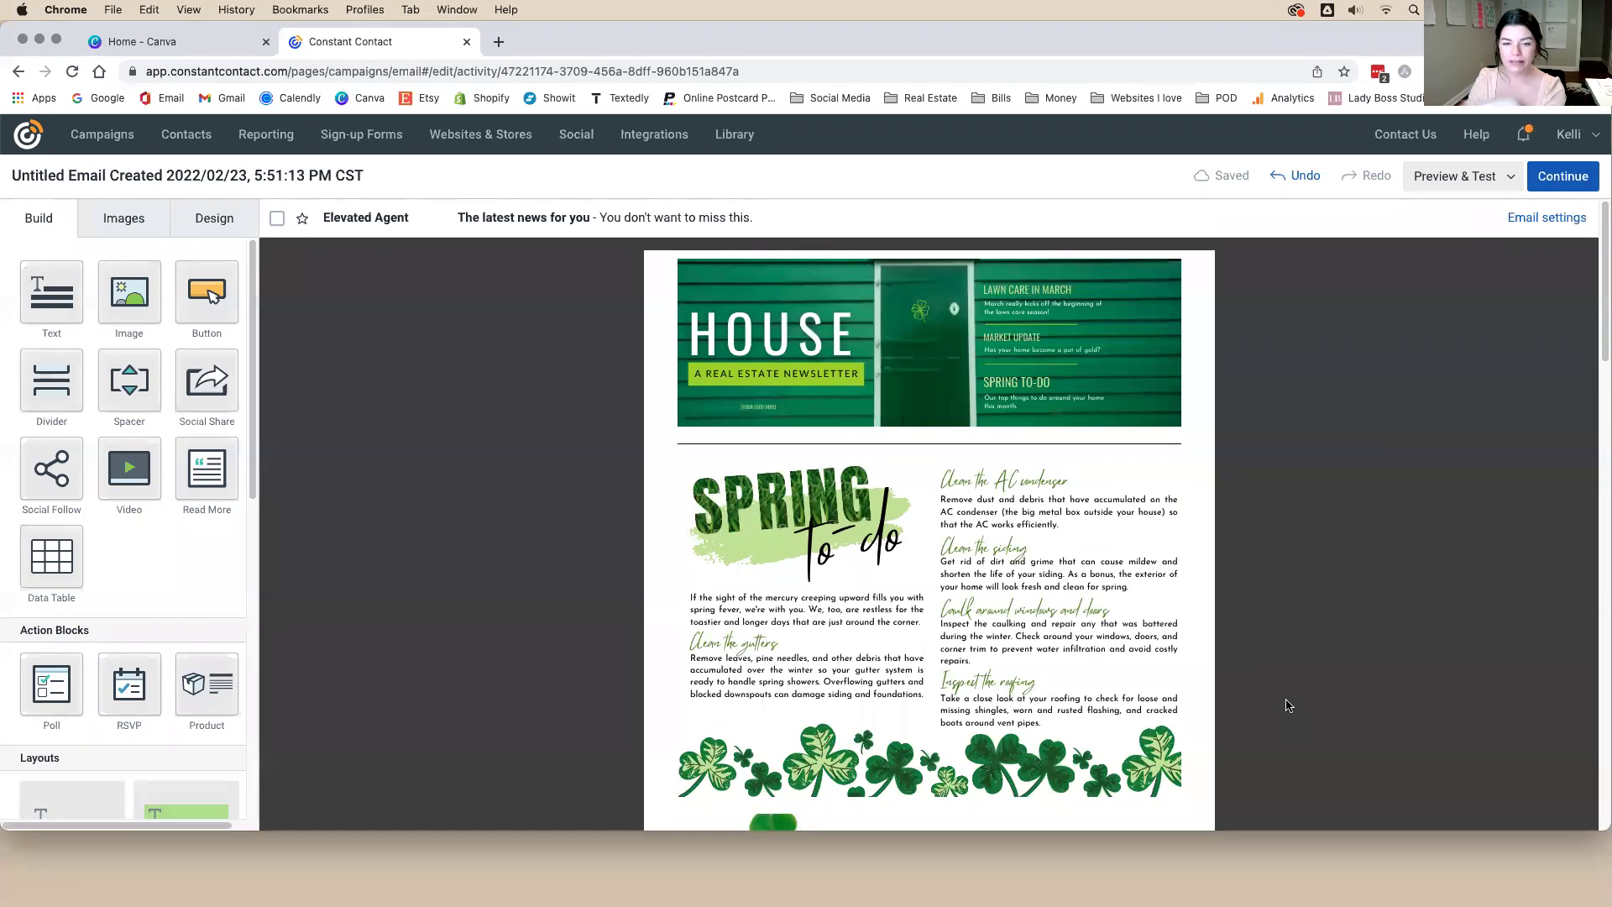
Review the newsletter sections from the header down to the Lawn Care in March image and back up
{"action": "scroll", "coordinate": [1282, 707], "scroll_direction": "down", "scroll_amount": 2}
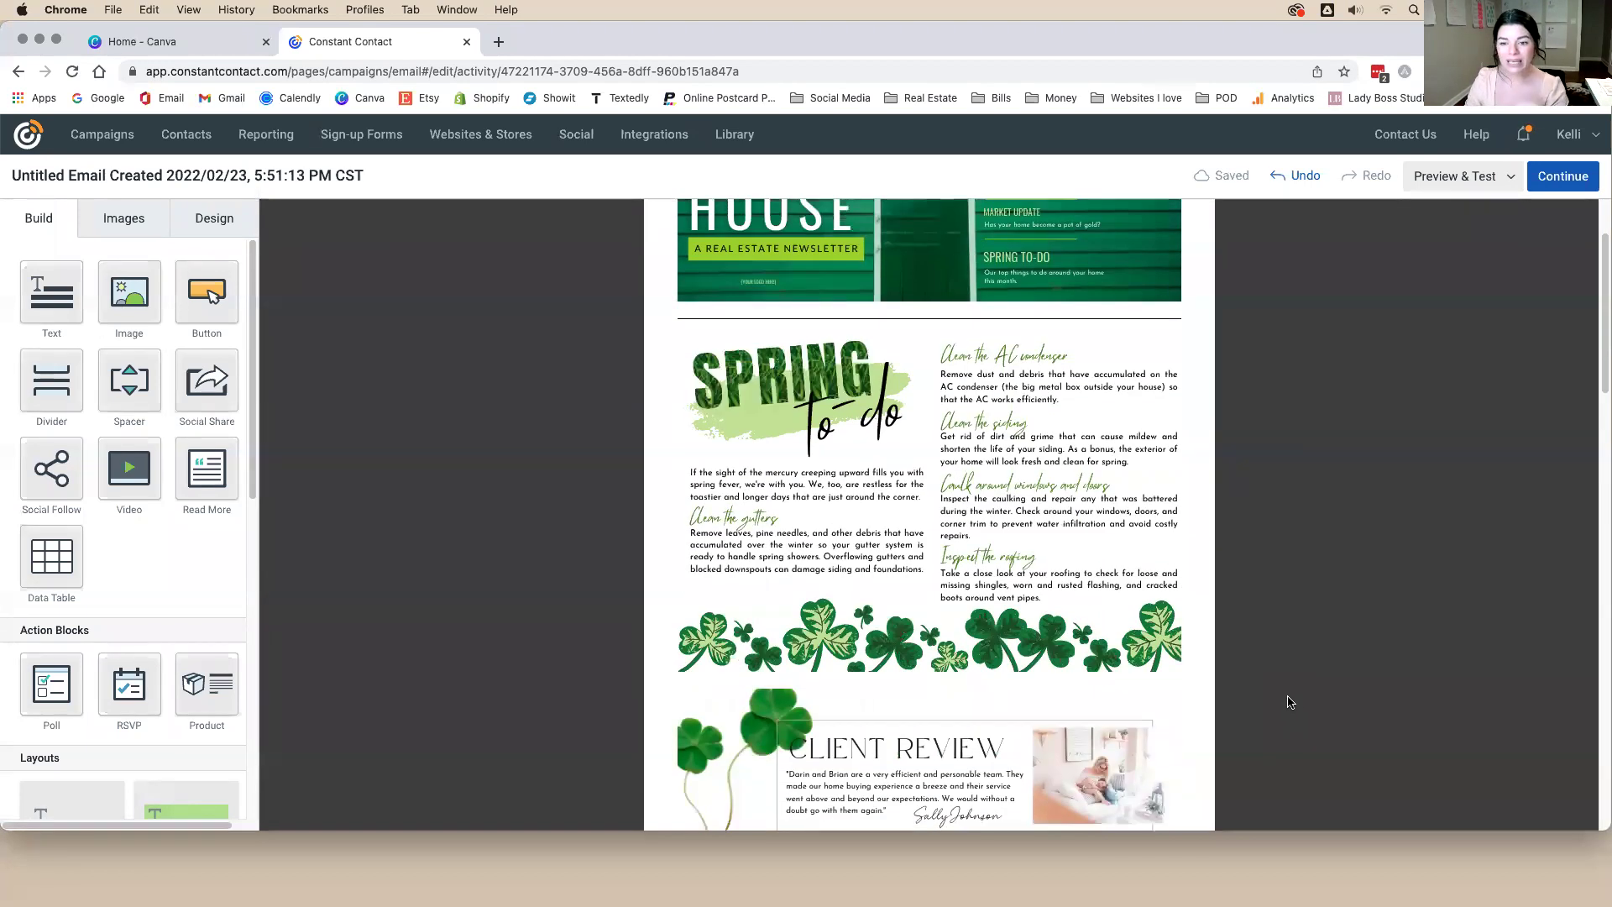
{"action": "left_click", "coordinate": [739, 467]}
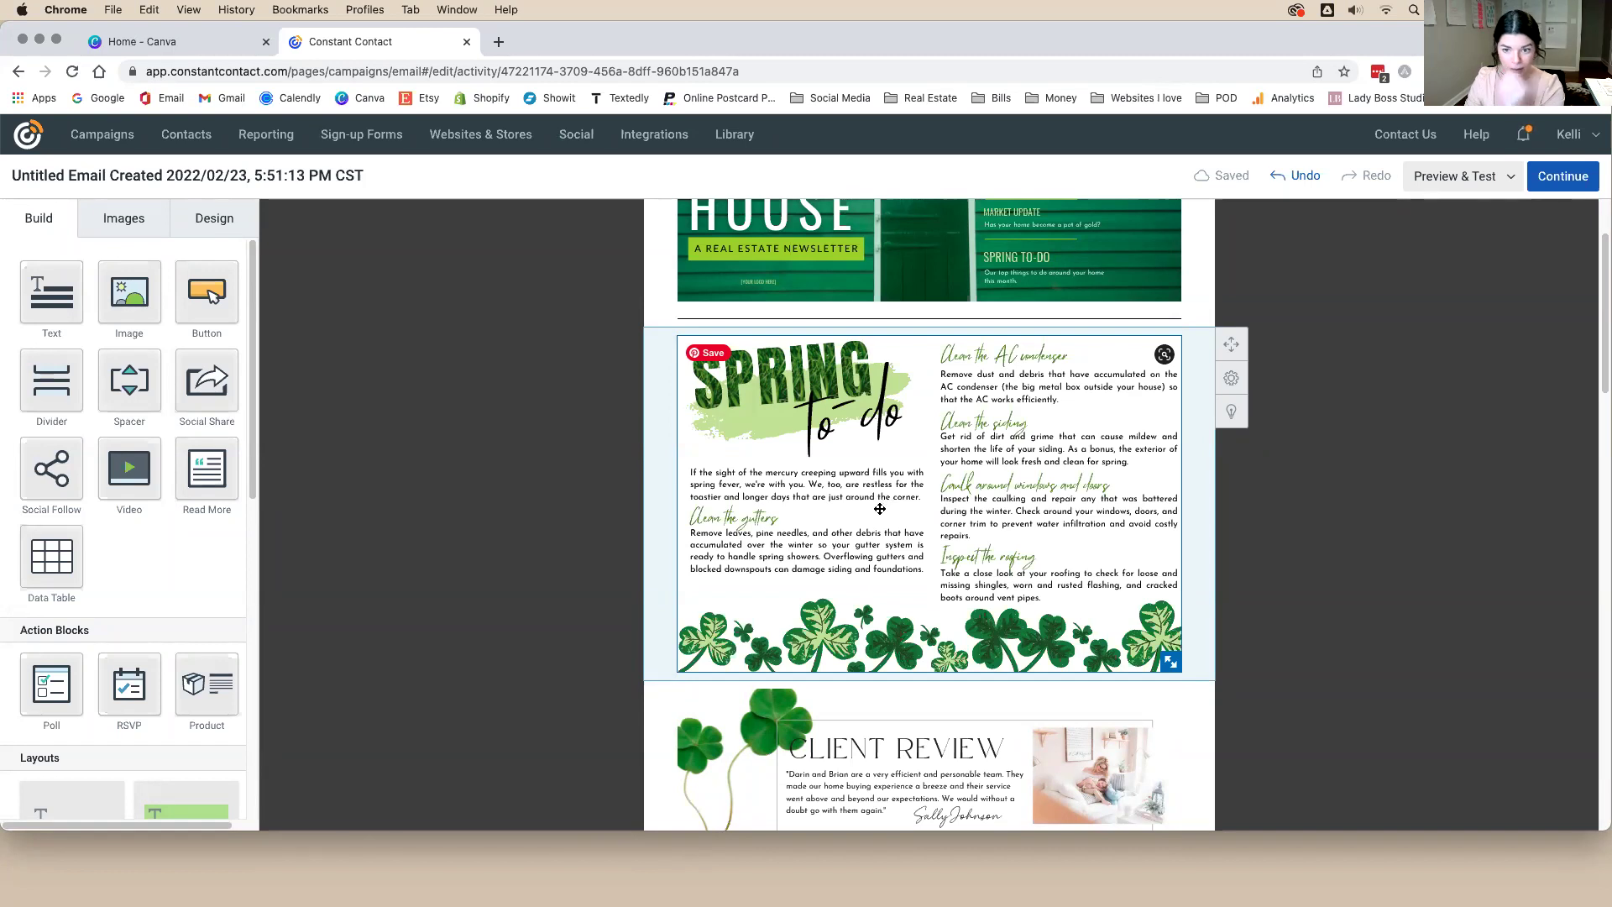
{"action": "scroll", "coordinate": [880, 507], "scroll_direction": "down", "scroll_amount": 3}
{"action": "left_click", "coordinate": [1096, 544]}
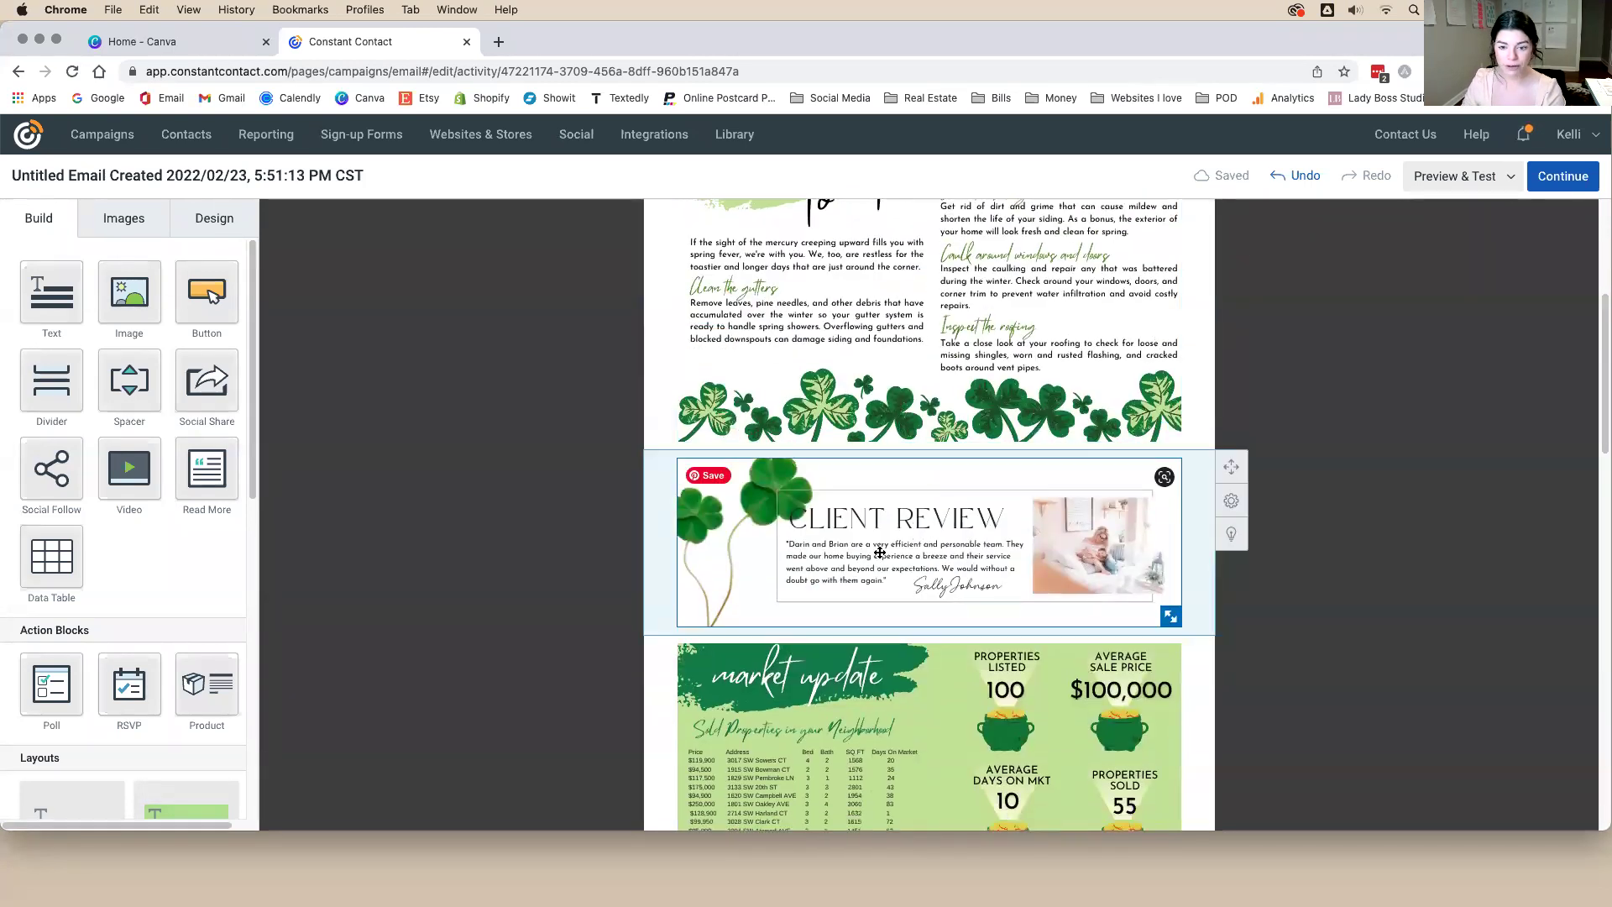
{"action": "scroll", "coordinate": [1096, 544], "scroll_direction": "down", "scroll_amount": 3}
{"action": "scroll", "coordinate": [964, 640], "scroll_direction": "down", "scroll_amount": 4}
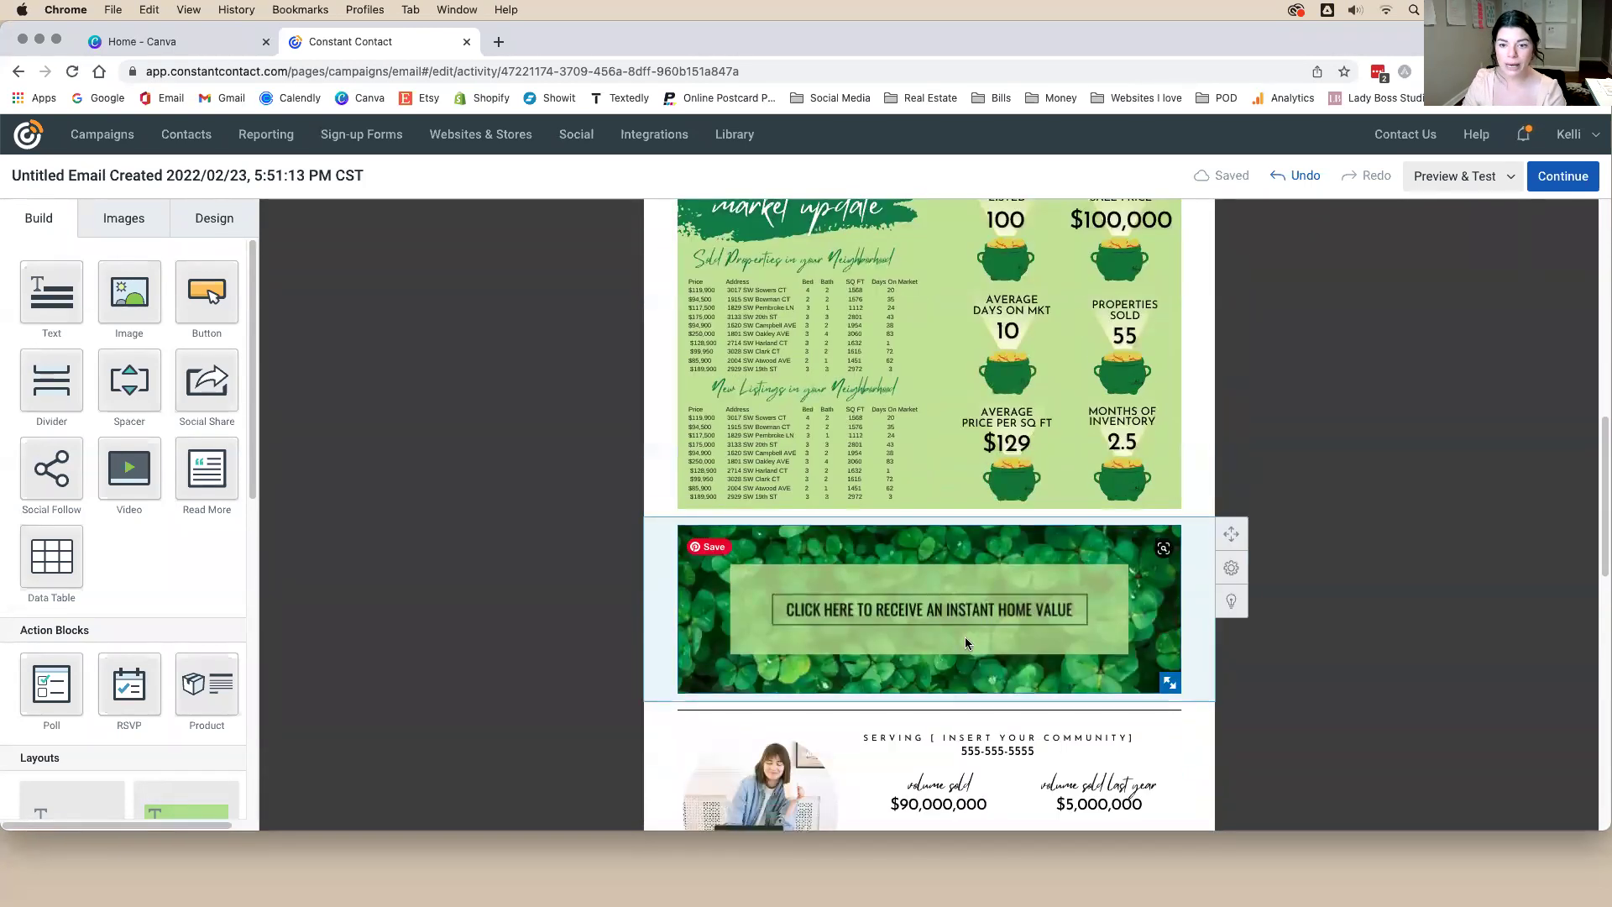
{"action": "scroll", "coordinate": [965, 636], "scroll_direction": "up", "scroll_amount": 1}
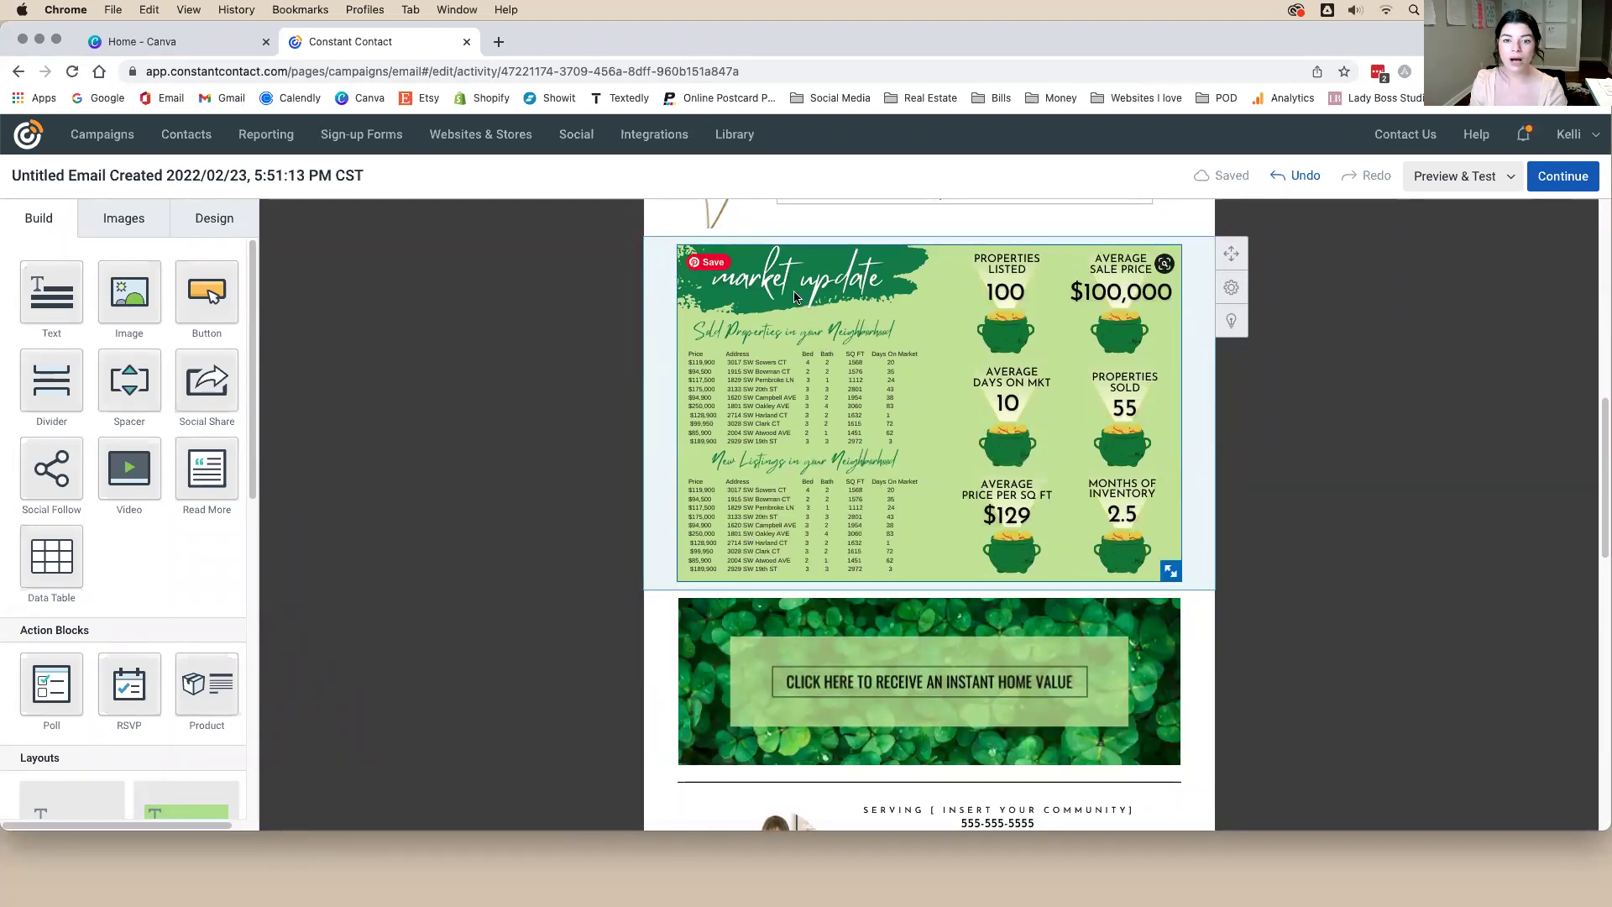
{"action": "scroll", "coordinate": [979, 743], "scroll_direction": "down", "scroll_amount": 3}
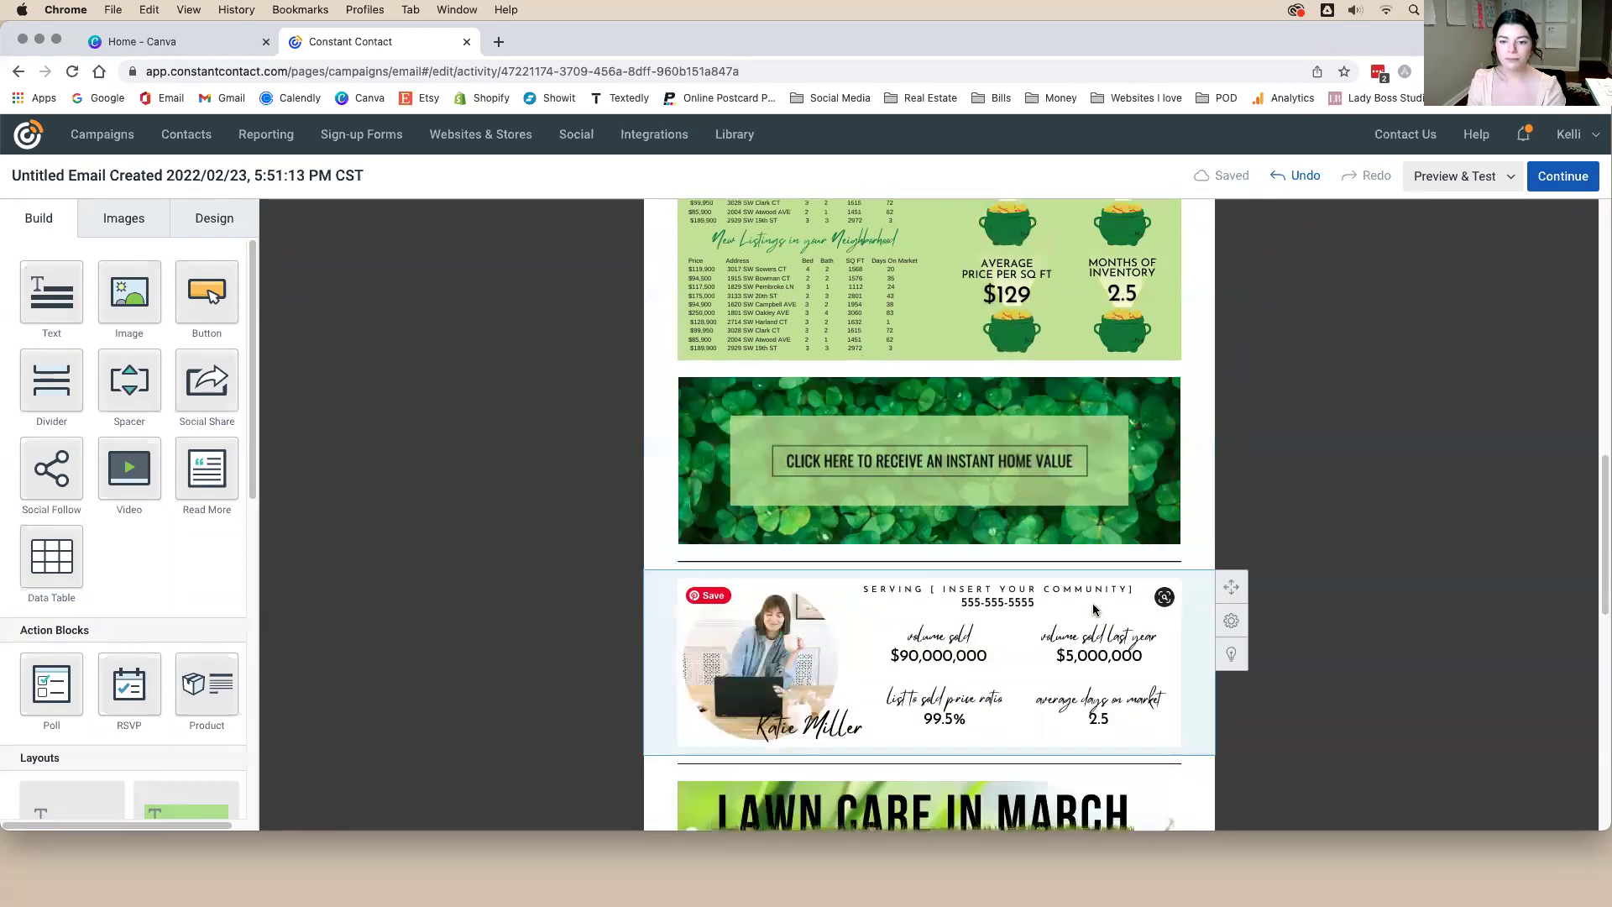
{"action": "scroll", "coordinate": [871, 578], "scroll_direction": "down", "scroll_amount": 6}
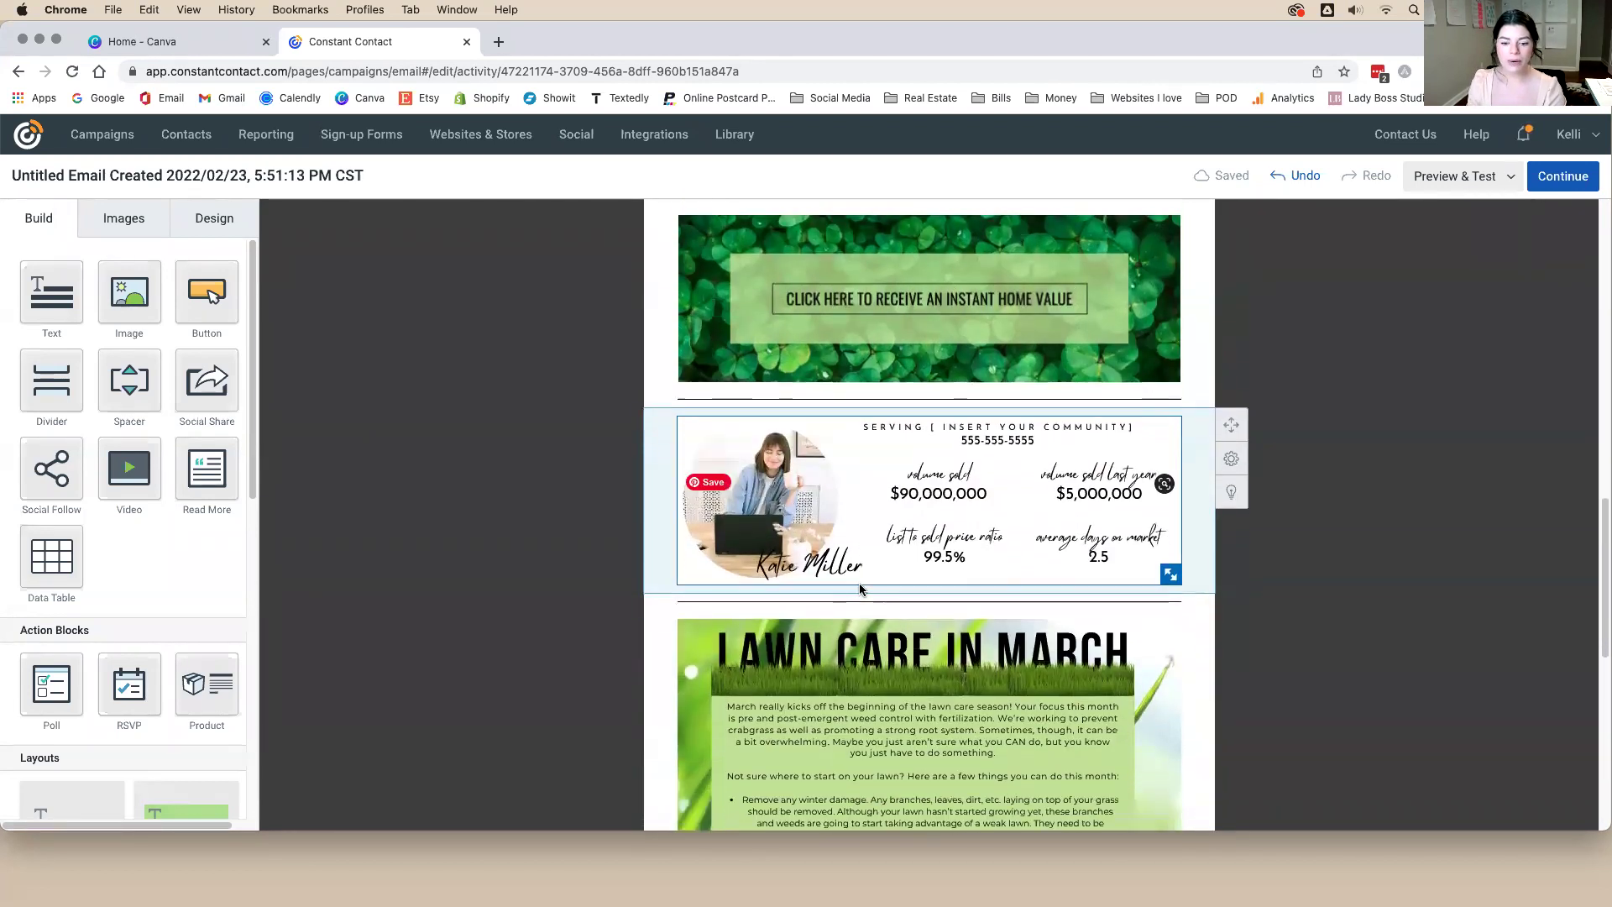
{"action": "scroll", "coordinate": [849, 588], "scroll_direction": "down", "scroll_amount": 3}
{"action": "scroll", "coordinate": [1131, 575], "scroll_direction": "up", "scroll_amount": 9}
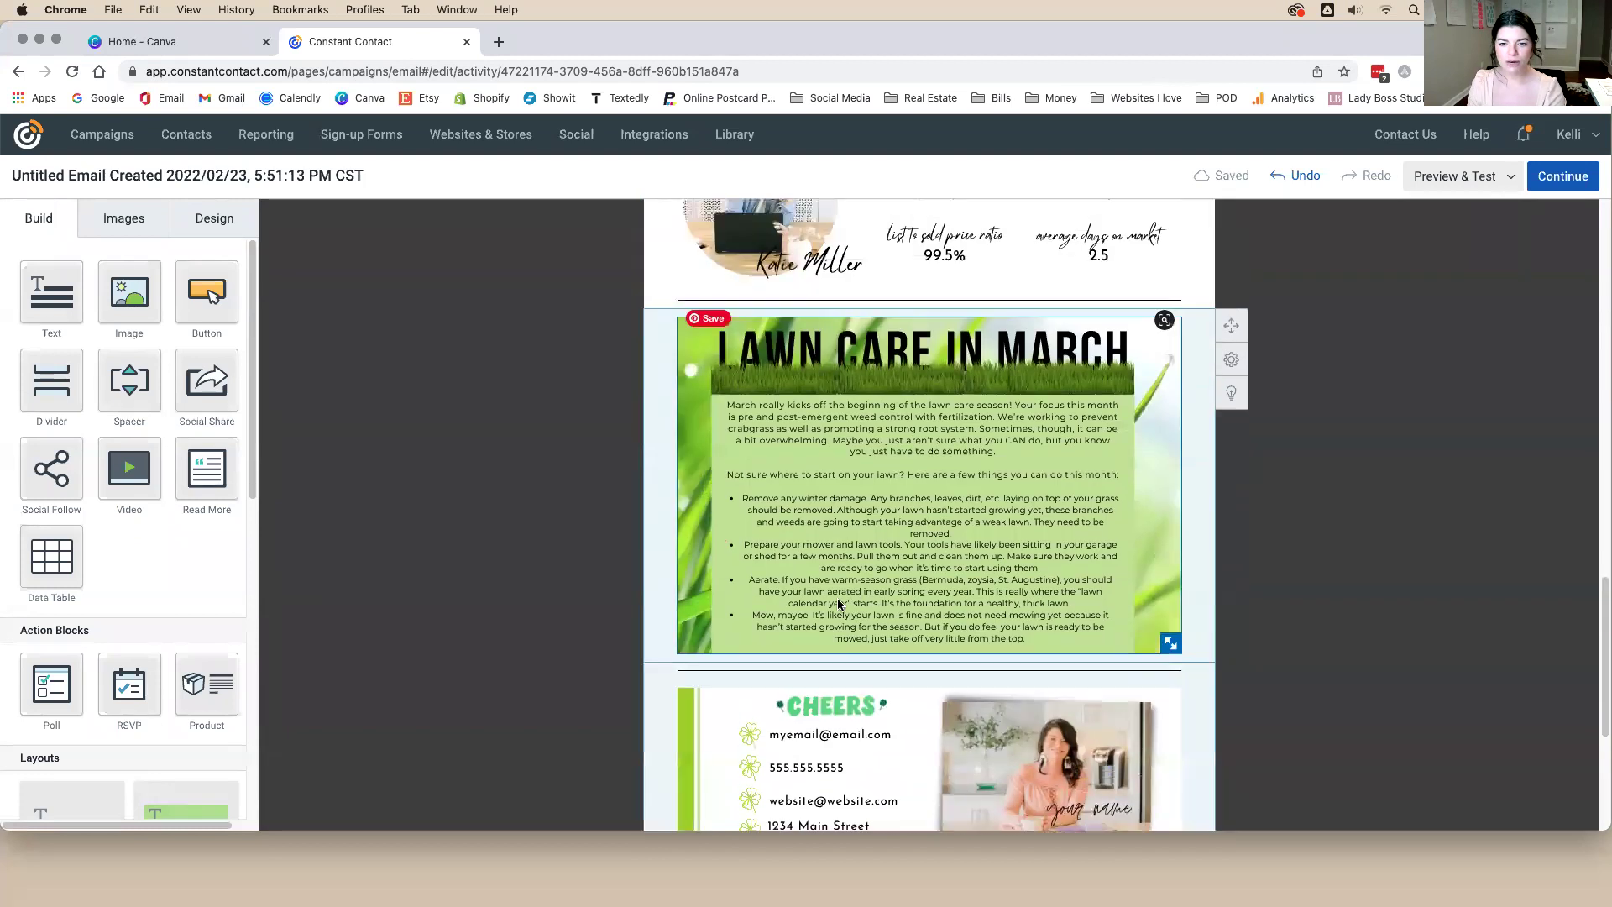
{"action": "left_click", "coordinate": [1004, 522]}
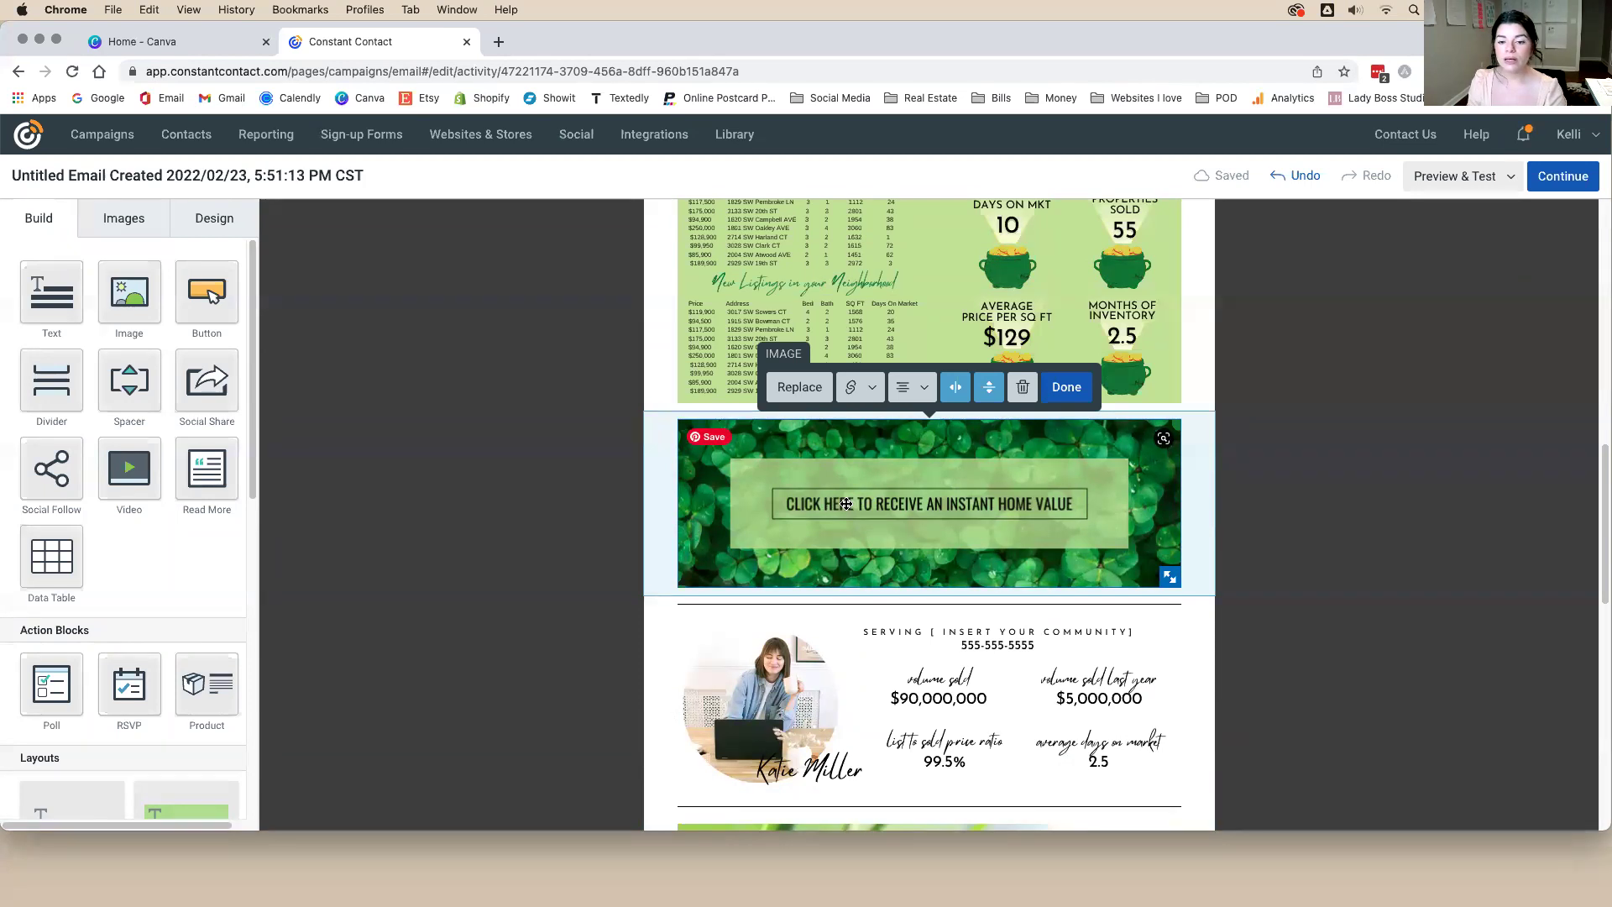
{"action": "scroll", "coordinate": [845, 504], "scroll_direction": "up", "scroll_amount": 15}
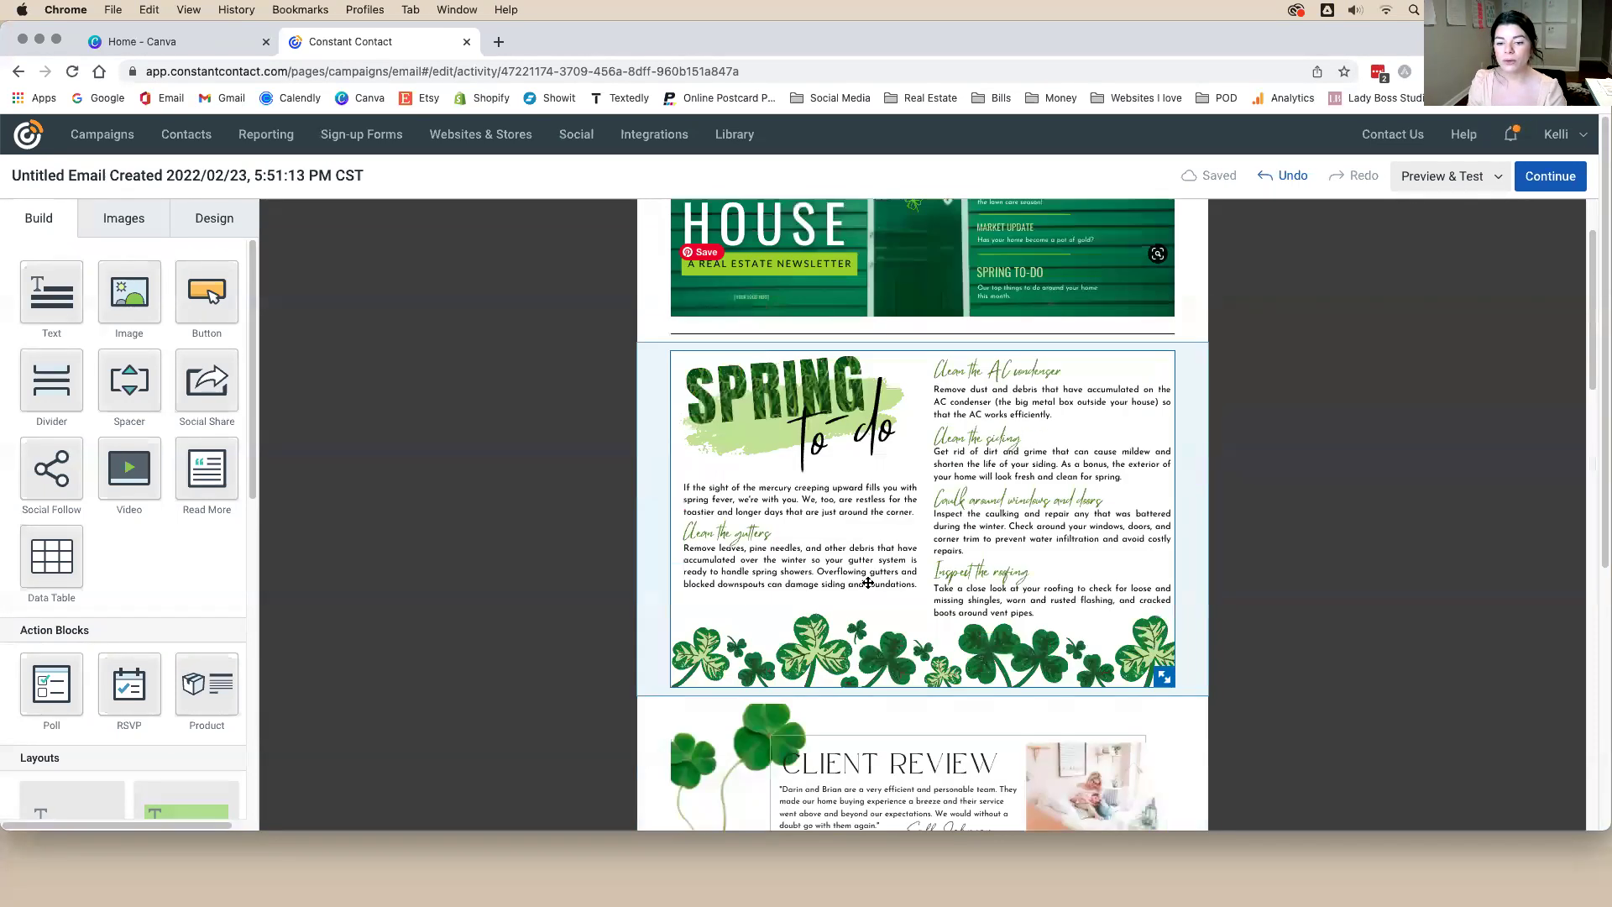
{"action": "scroll", "coordinate": [918, 596], "scroll_direction": "up", "scroll_amount": 3}
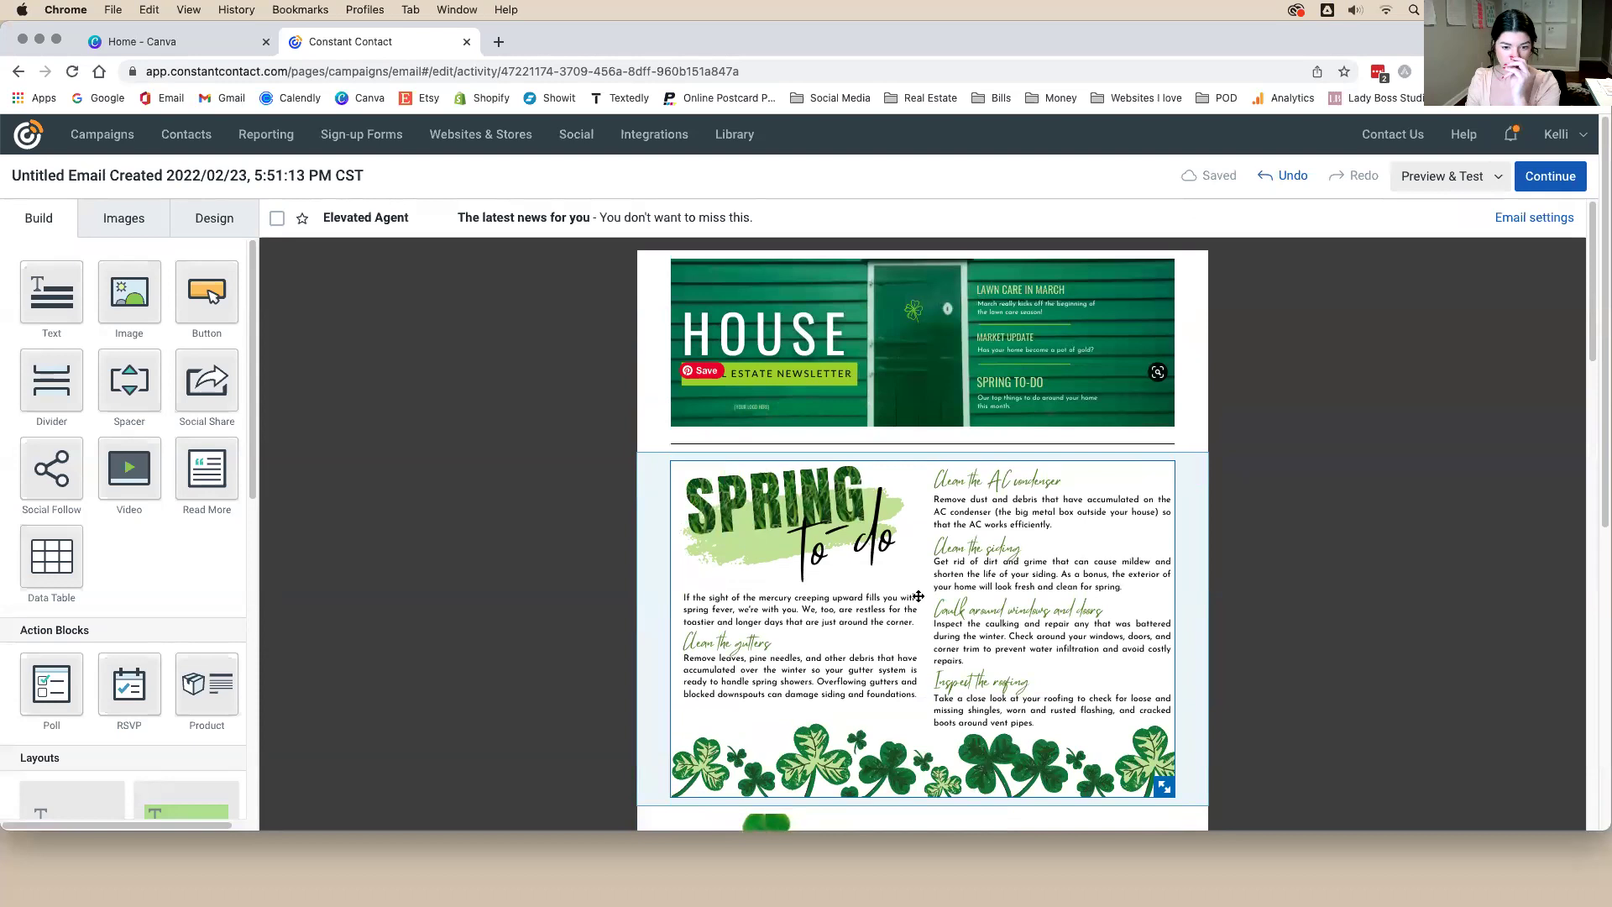
Open stoneandstory.com in a new browser tab and look over its home page
{"action": "left_click", "coordinate": [498, 41]}
{"action": "left_click", "coordinate": [504, 64]}
{"action": "type", "text": "stone"}
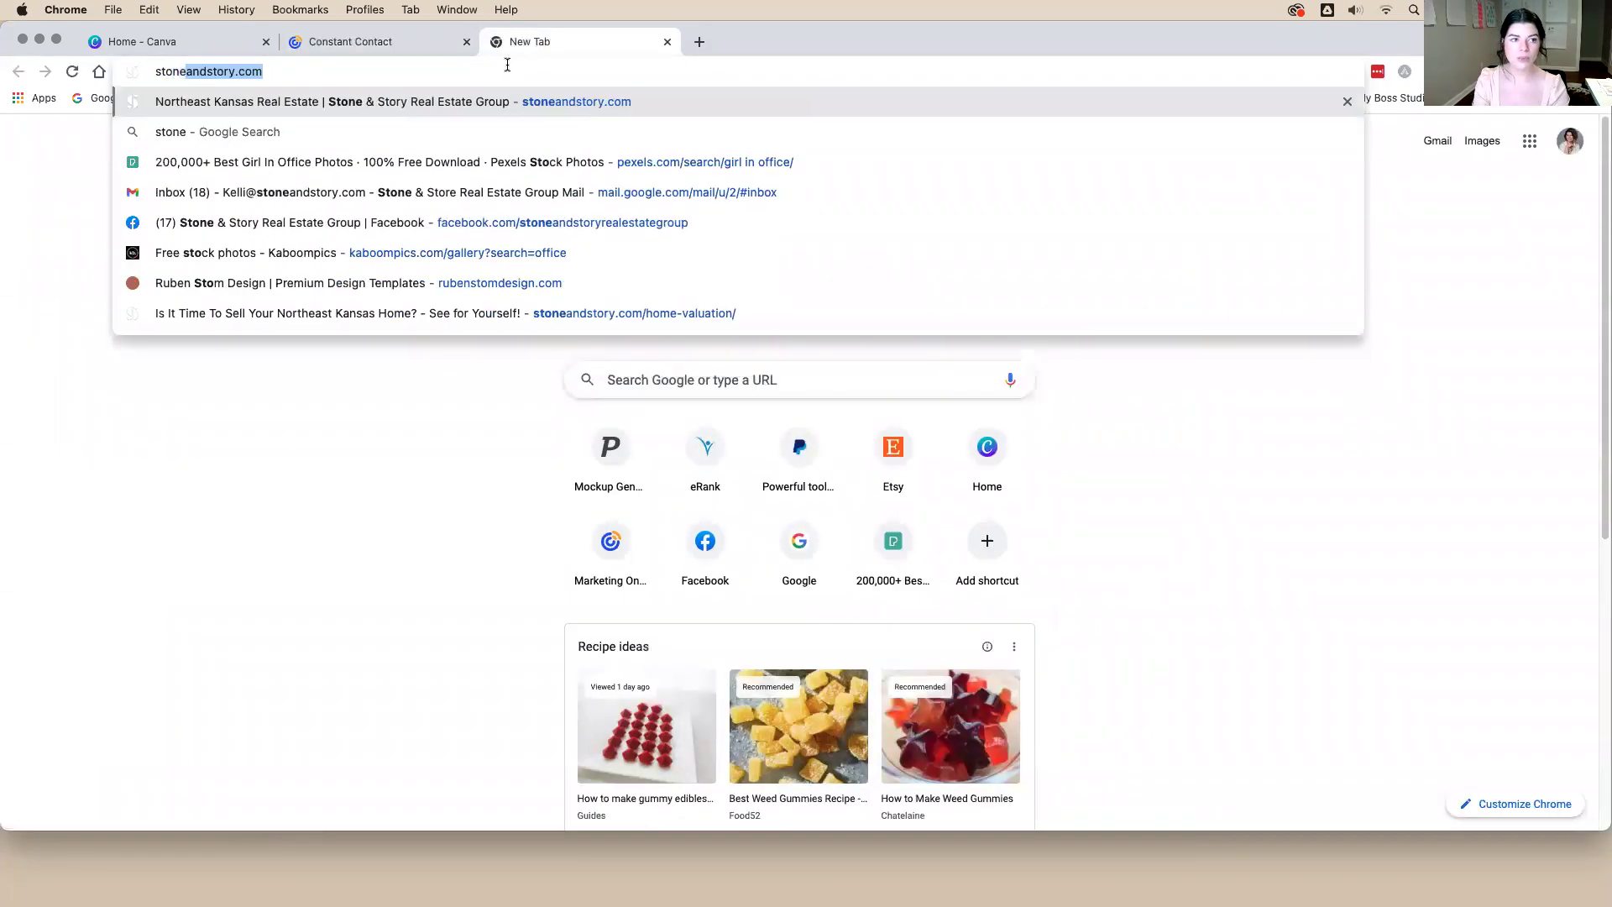
{"action": "key", "text": "Return"}
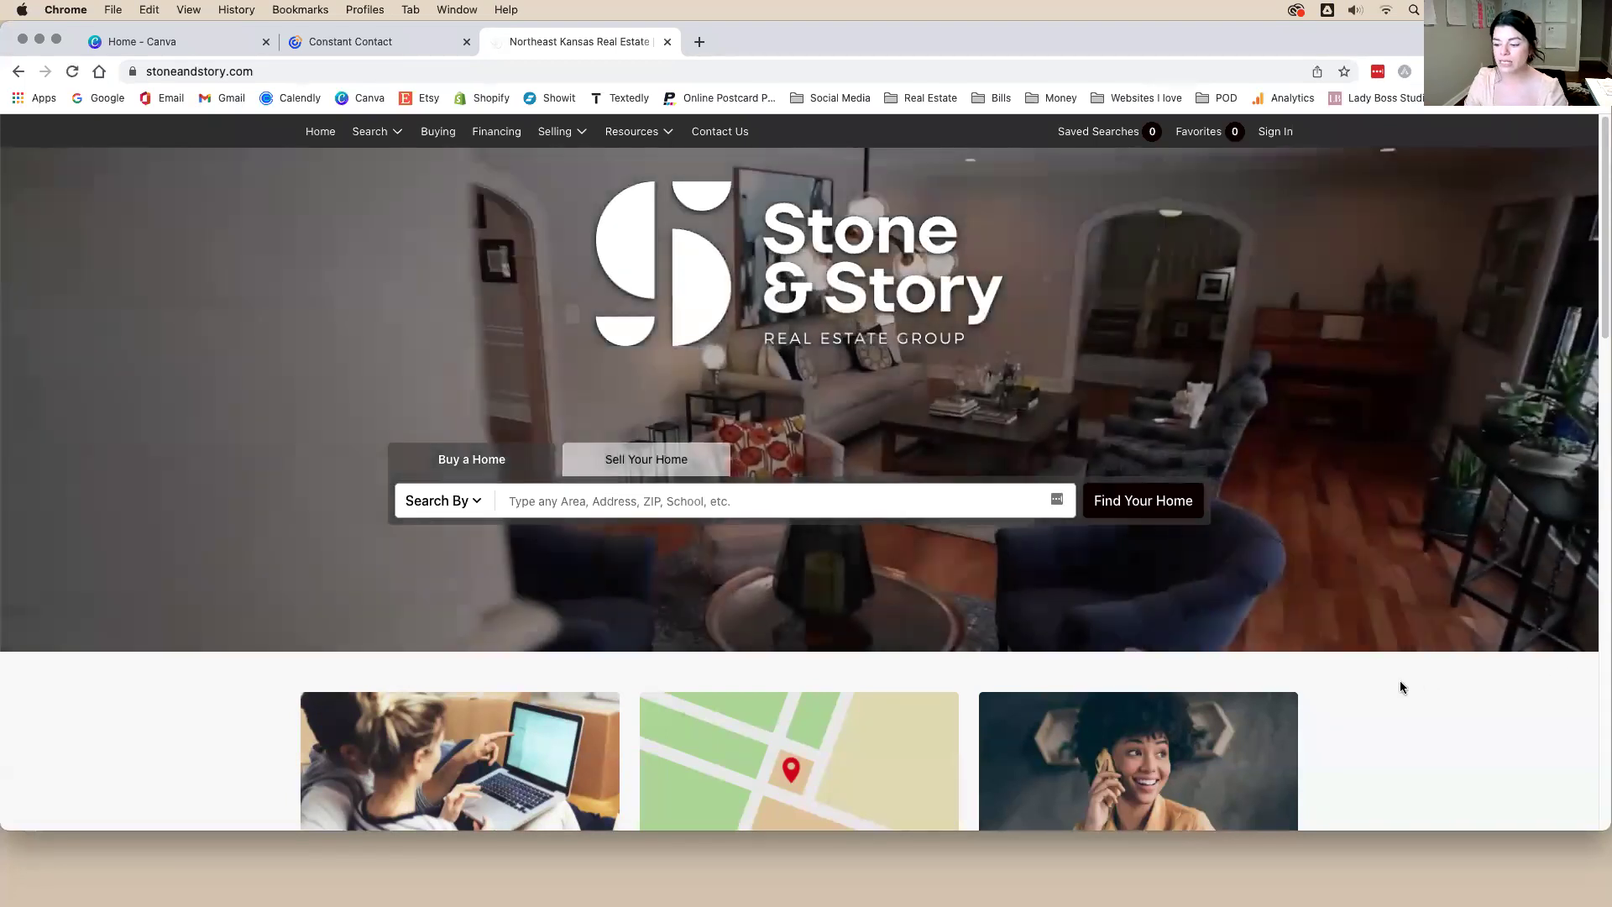
{"action": "scroll", "coordinate": [1399, 687], "scroll_direction": "down", "scroll_amount": 3}
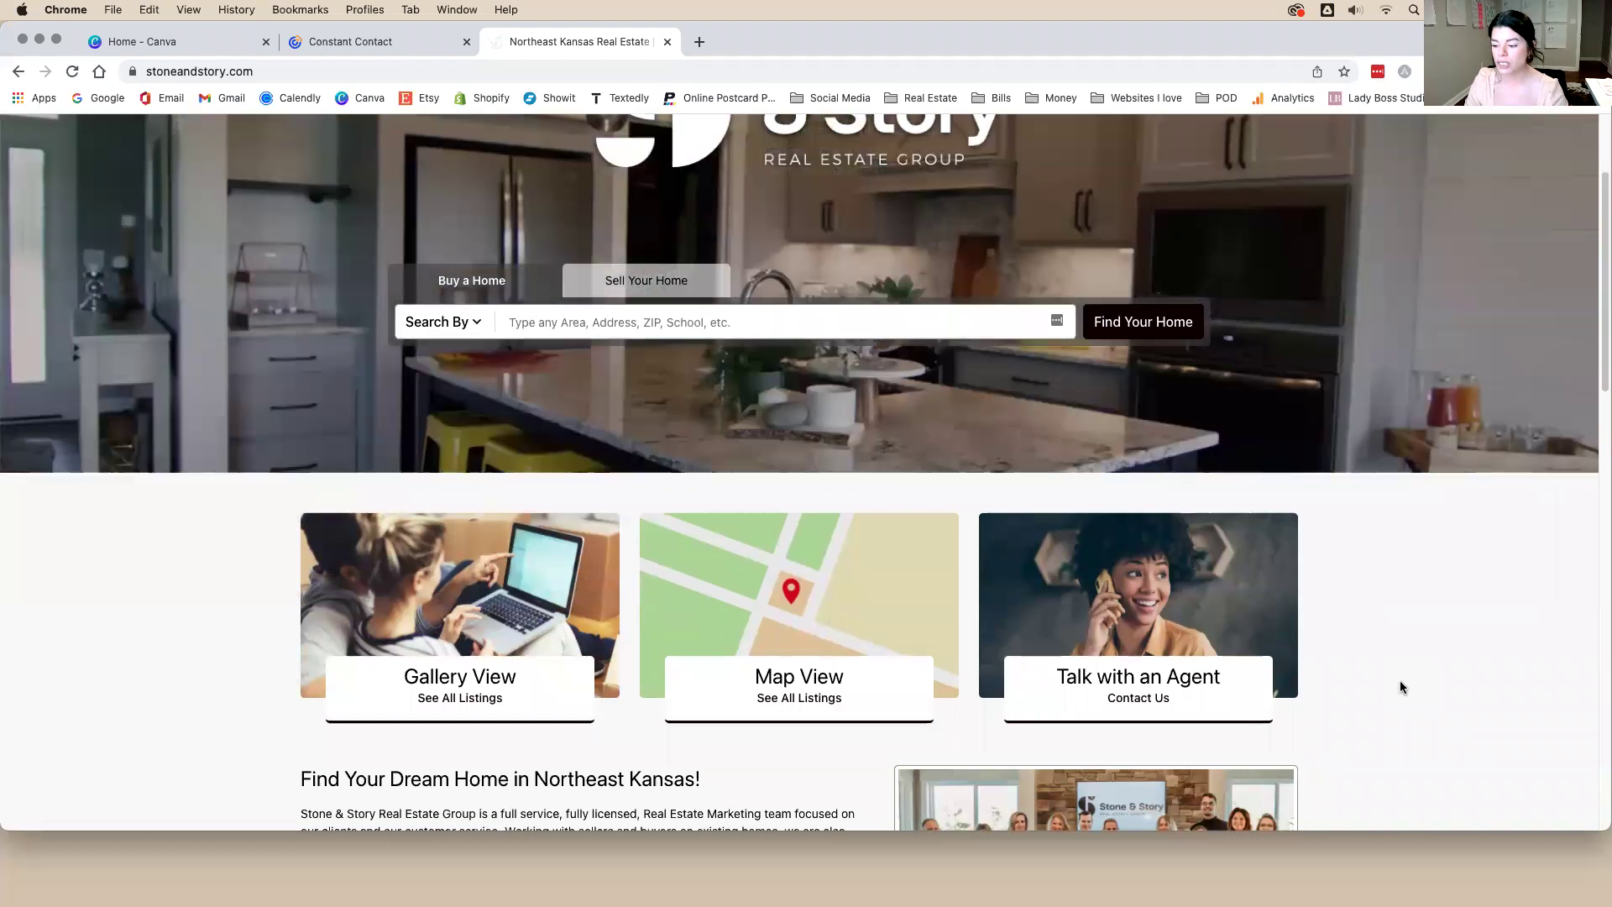
{"action": "scroll", "coordinate": [1400, 687], "scroll_direction": "down", "scroll_amount": 5}
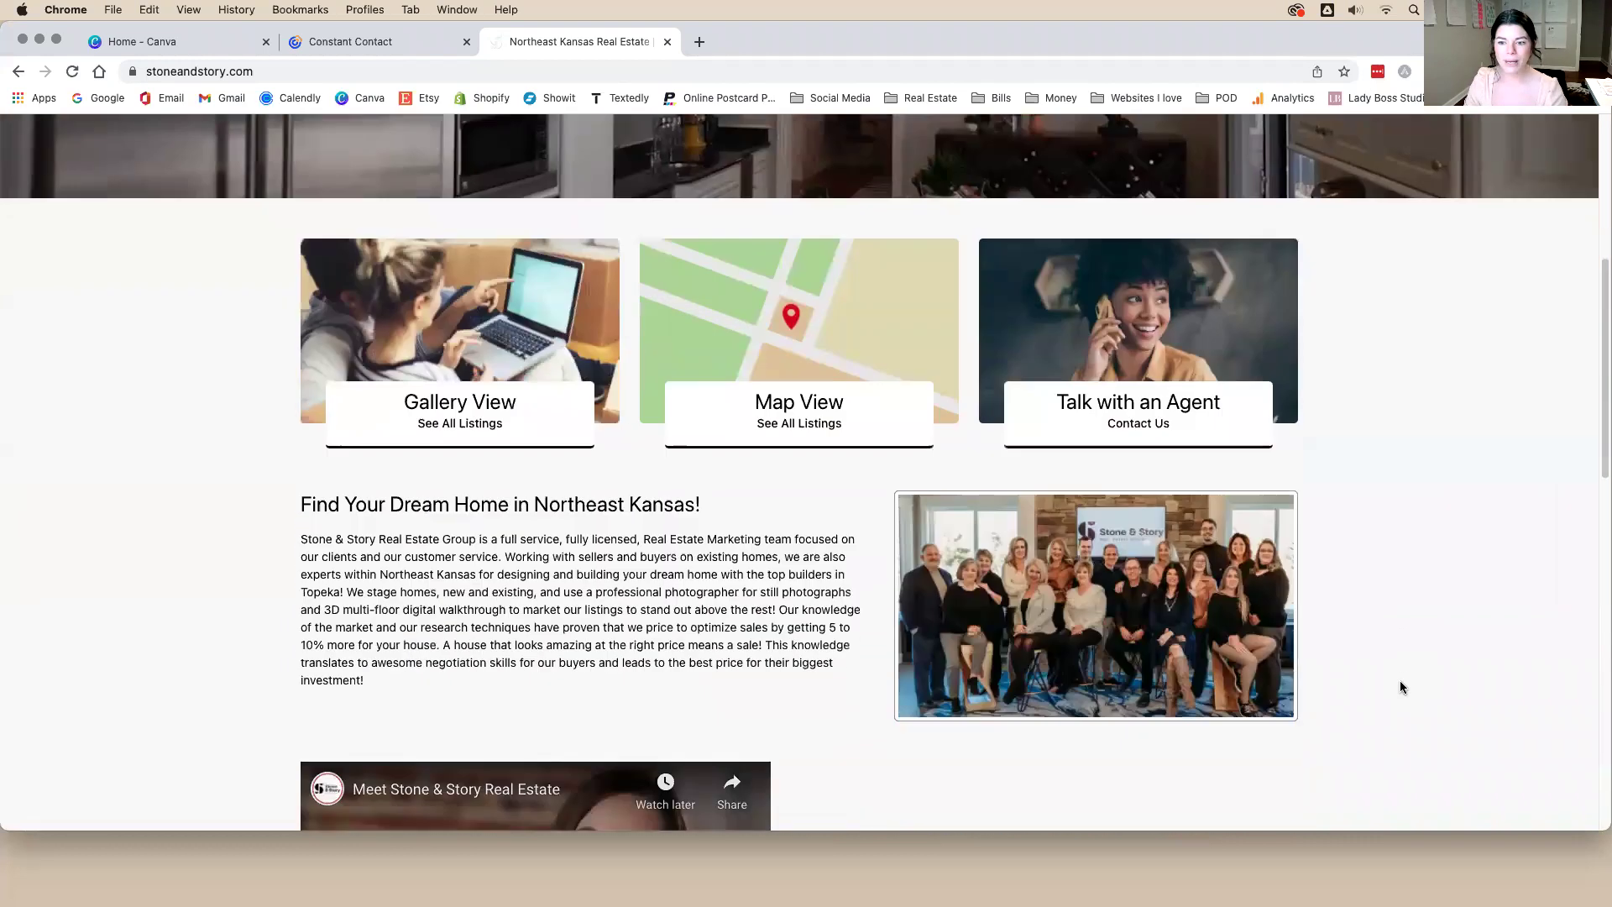
{"action": "scroll", "coordinate": [1401, 687], "scroll_direction": "down", "scroll_amount": 3}
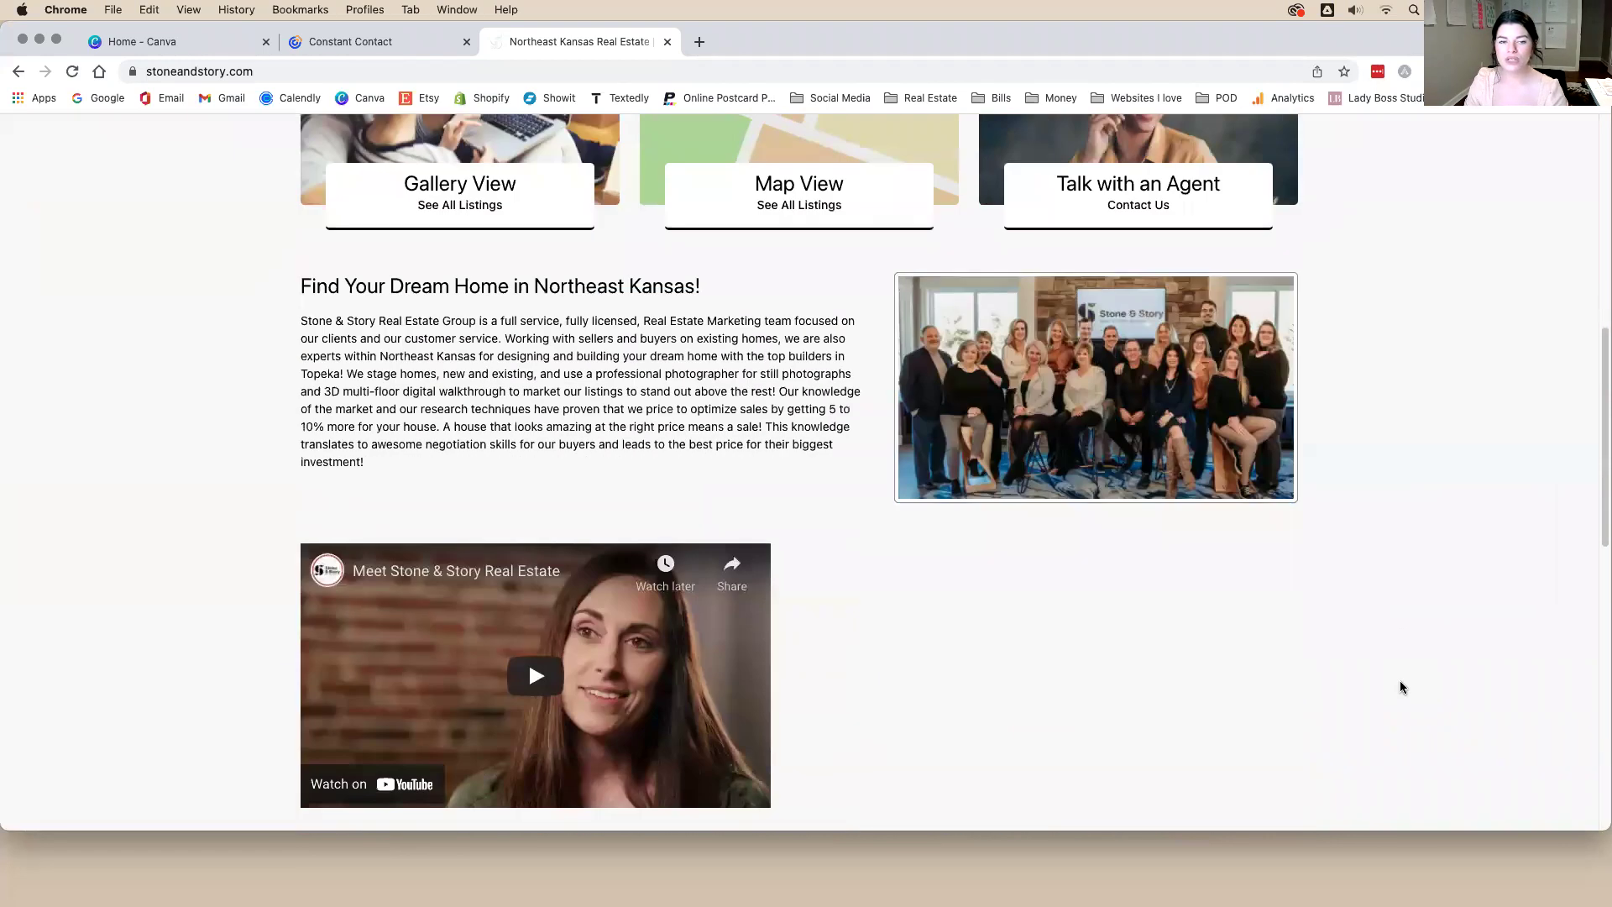
{"action": "scroll", "coordinate": [1398, 688], "scroll_direction": "up", "scroll_amount": 7}
{"action": "scroll", "coordinate": [1397, 690], "scroll_direction": "up", "scroll_amount": 2}
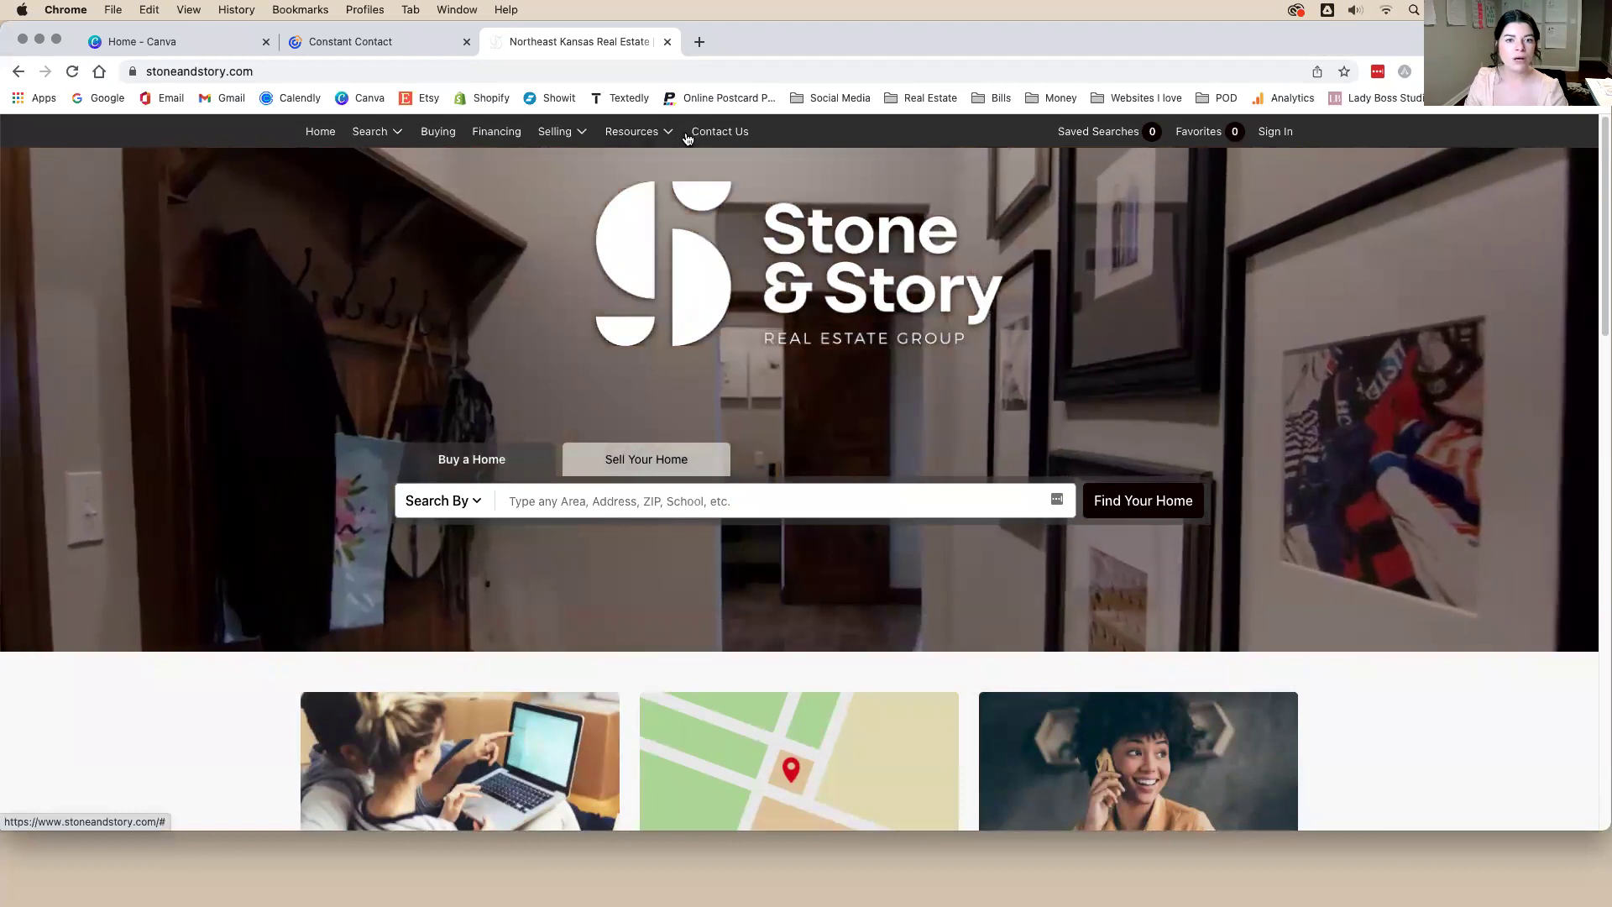
Open the site's What's My Home Worth? page and copy its web address
{"action": "left_click", "coordinate": [659, 132]}
{"action": "left_click", "coordinate": [555, 132]}
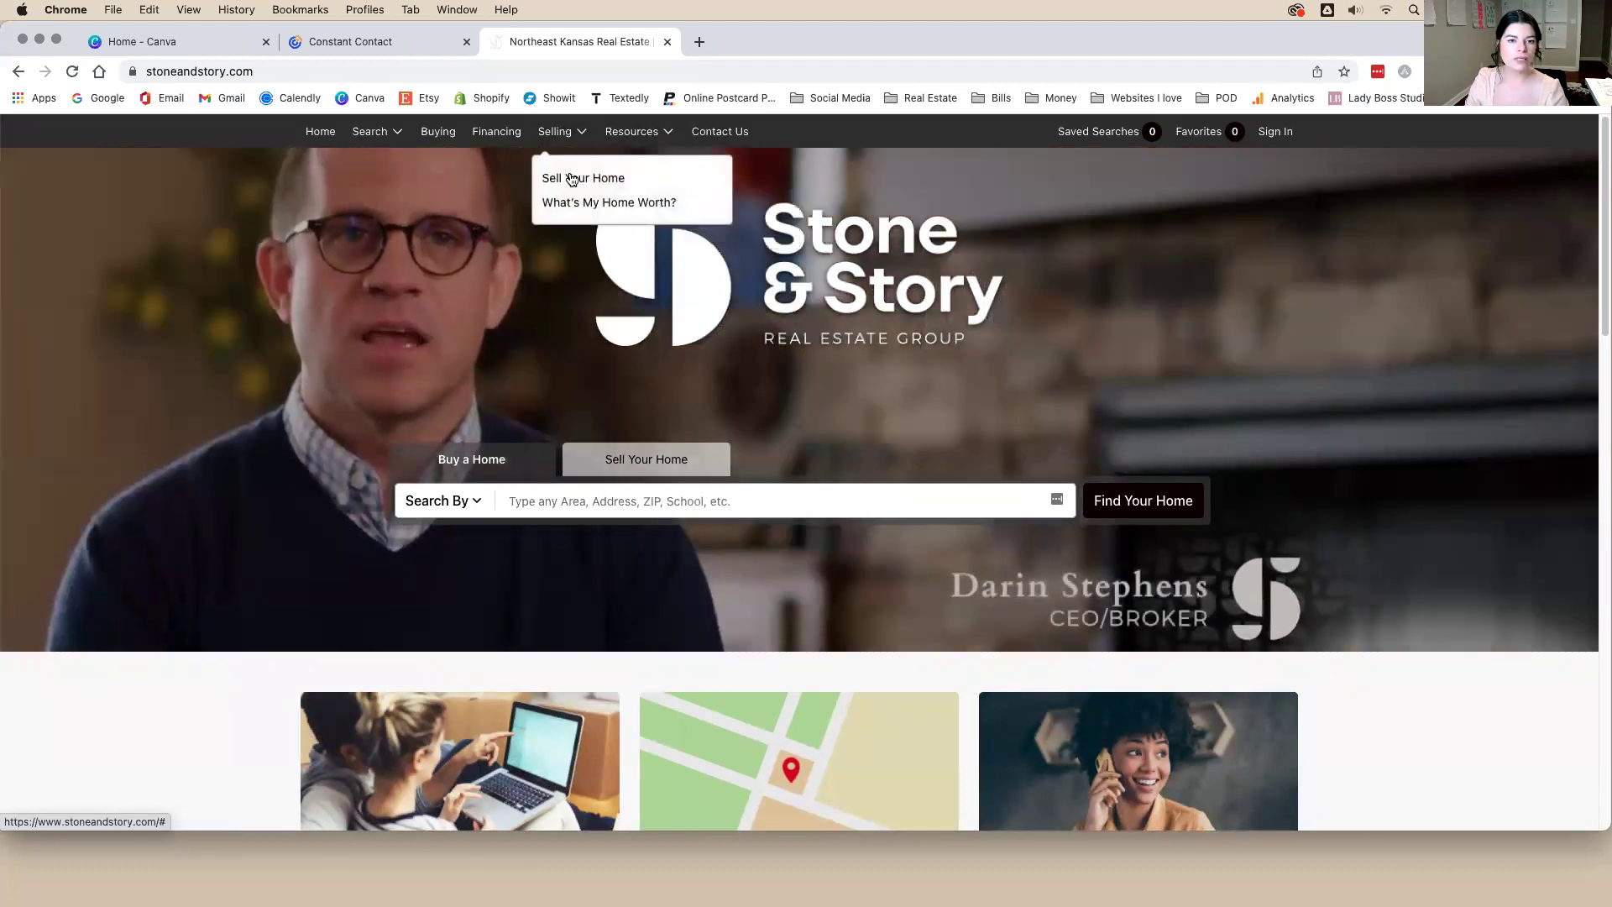
{"action": "left_click", "coordinate": [569, 198]}
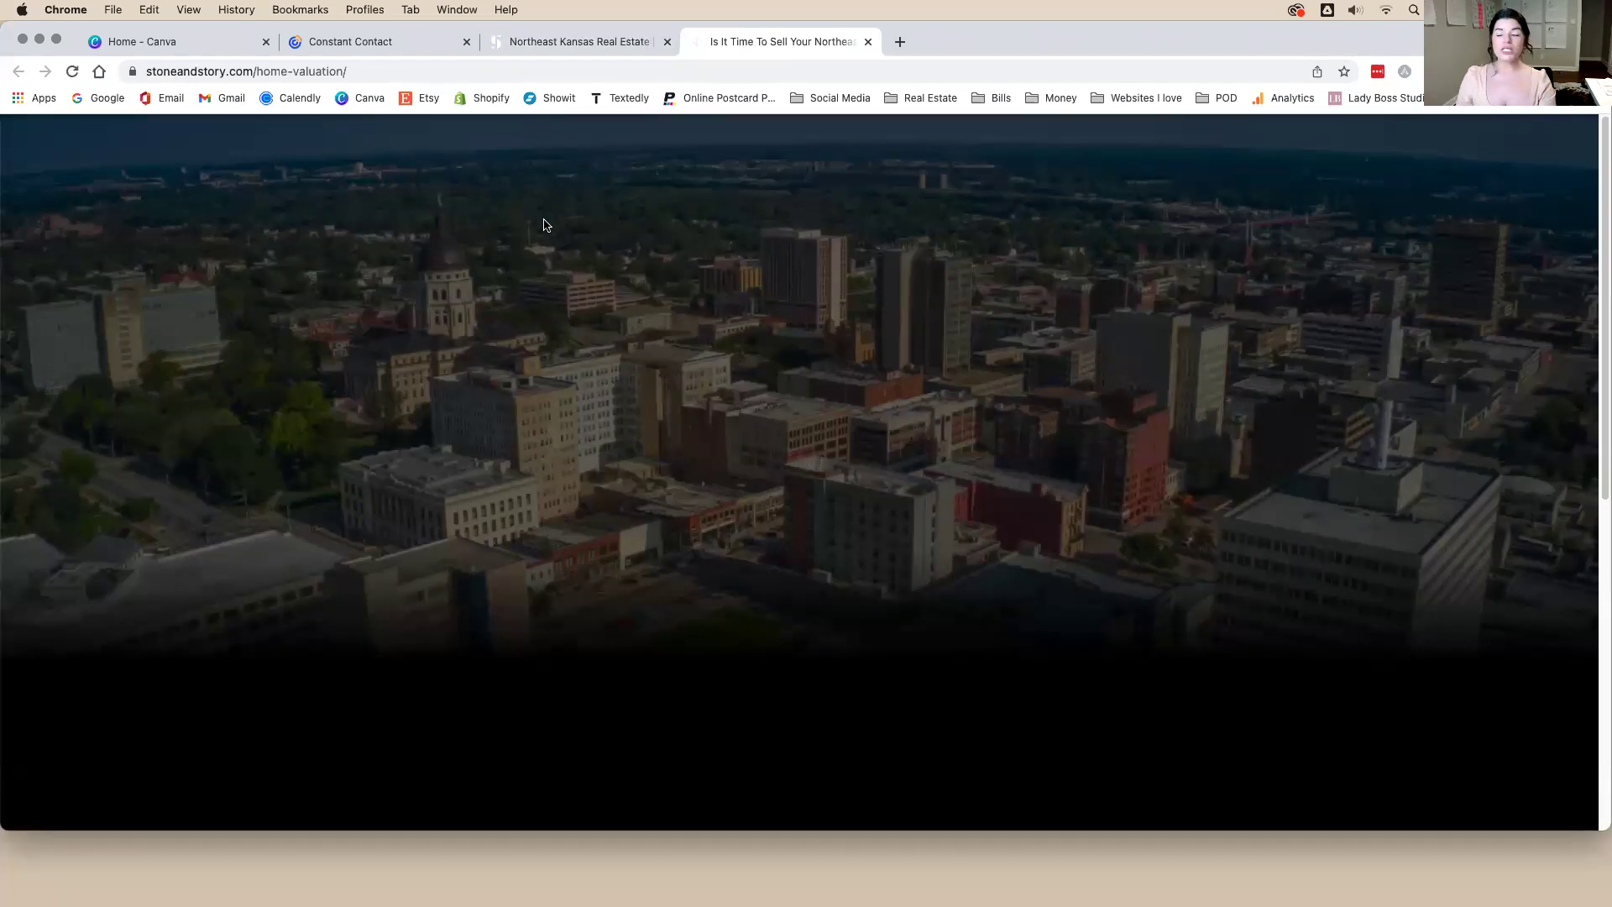
{"action": "left_click", "coordinate": [514, 66]}
{"action": "key", "text": "super+c"}
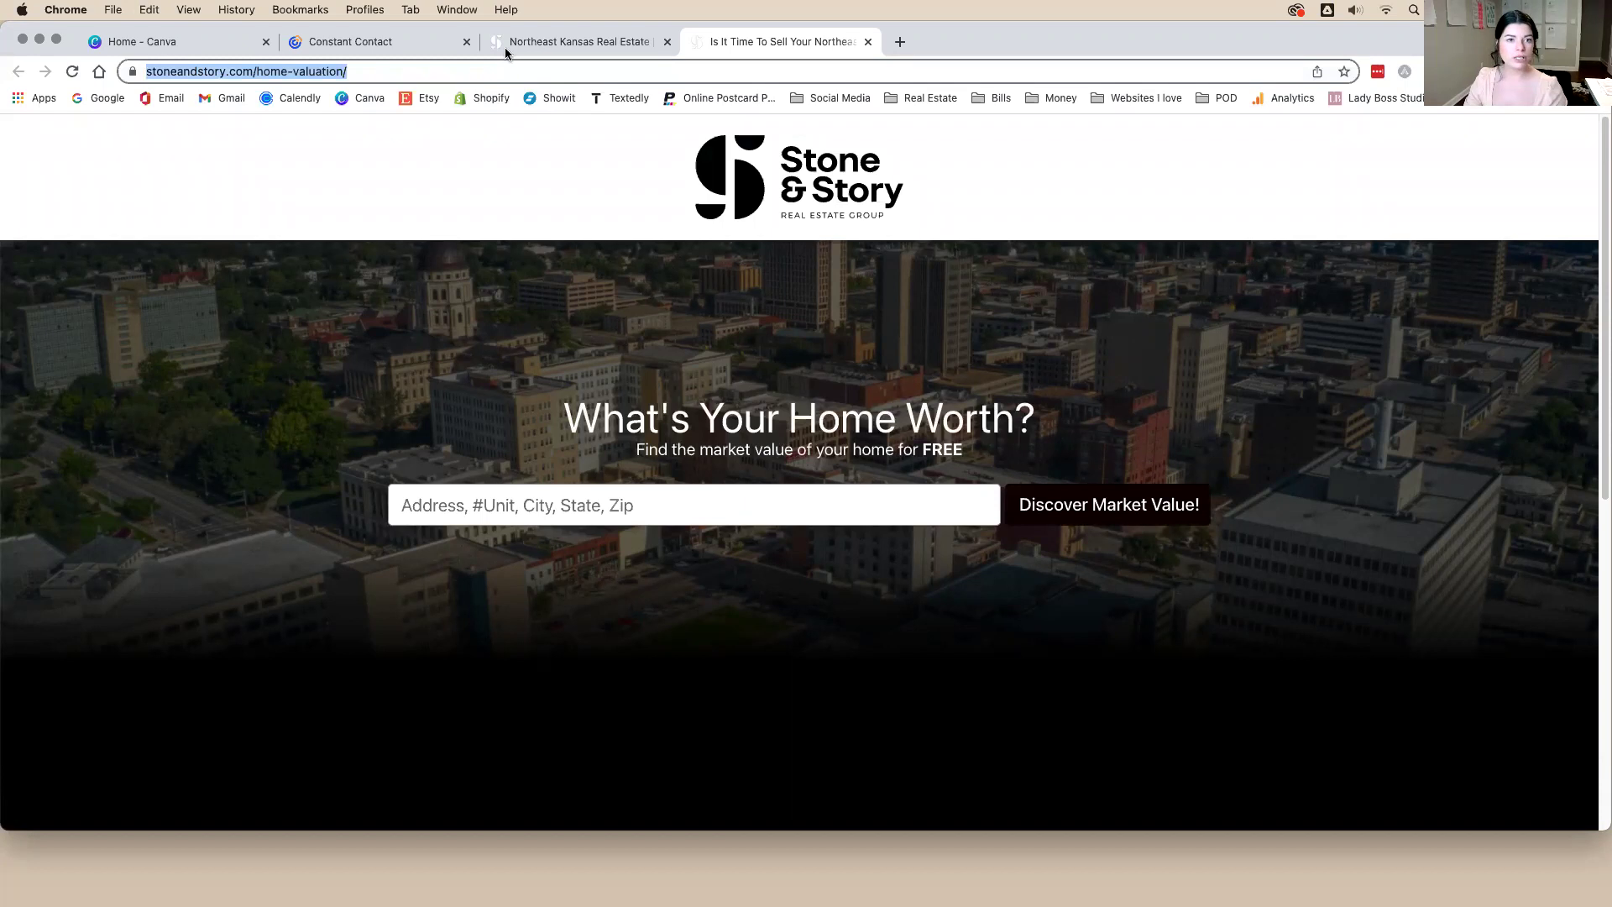
Return to the Constant Contact email and examine the market update, instant home value and agent statistics images as candidates for links
{"action": "left_click", "coordinate": [414, 42]}
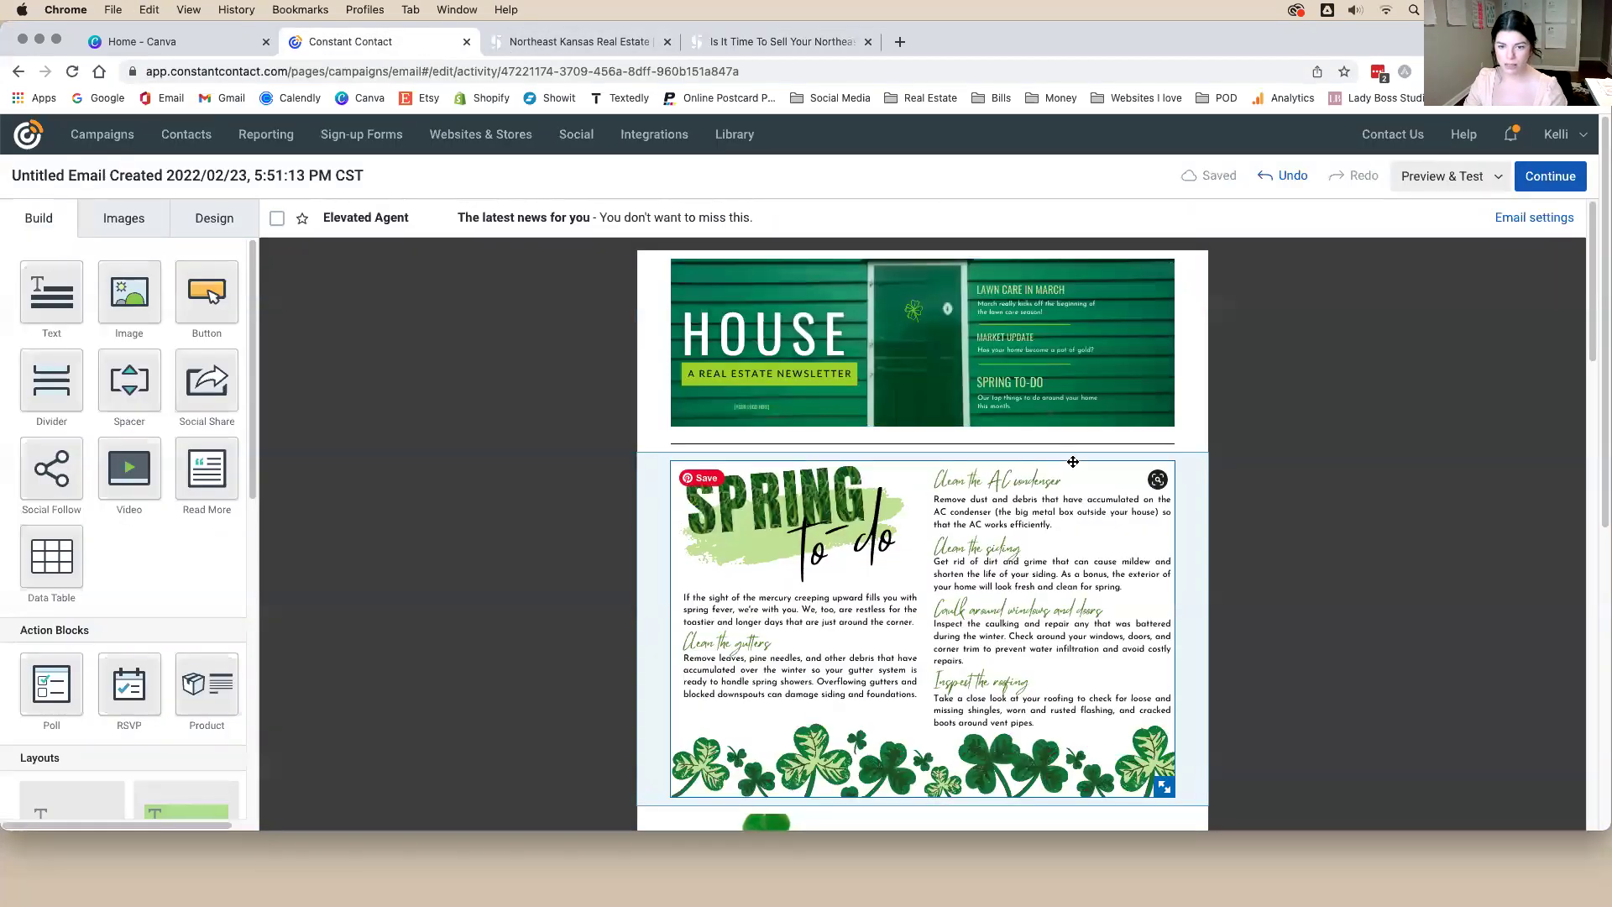
{"action": "scroll", "coordinate": [1073, 462], "scroll_direction": "down", "scroll_amount": 5}
{"action": "scroll", "coordinate": [1071, 464], "scroll_direction": "down", "scroll_amount": 5}
{"action": "left_click", "coordinate": [1071, 463]}
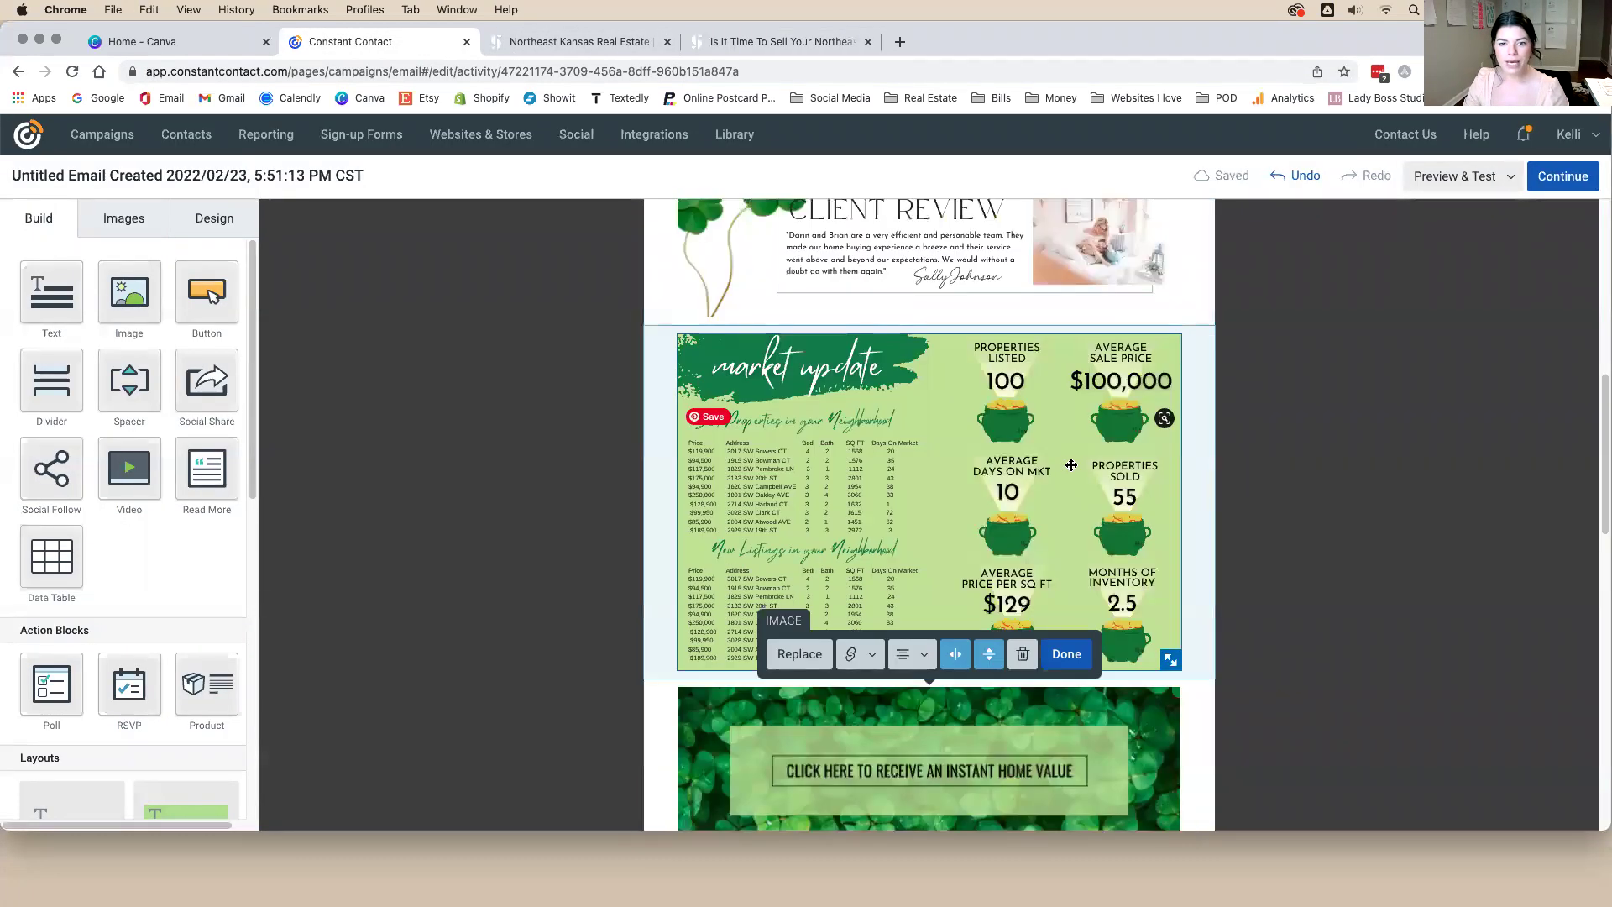
{"action": "scroll", "coordinate": [1071, 465], "scroll_direction": "down", "scroll_amount": 4}
{"action": "scroll", "coordinate": [1070, 467], "scroll_direction": "up", "scroll_amount": 4}
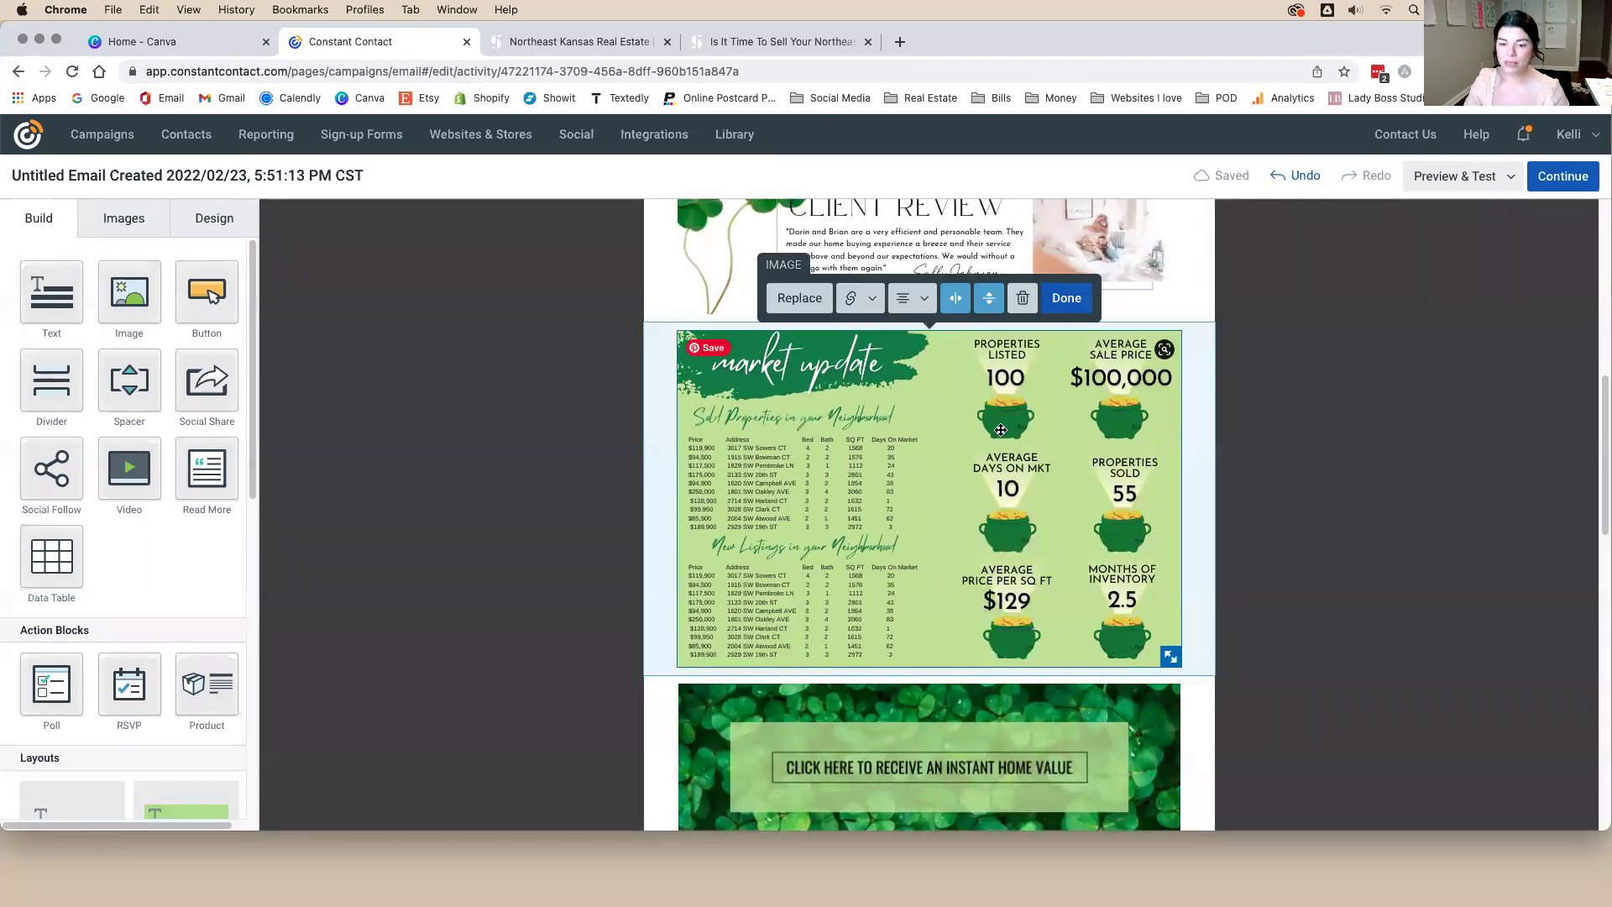
{"action": "scroll", "coordinate": [1004, 445], "scroll_direction": "down", "scroll_amount": 3}
{"action": "left_click", "coordinate": [1009, 493]}
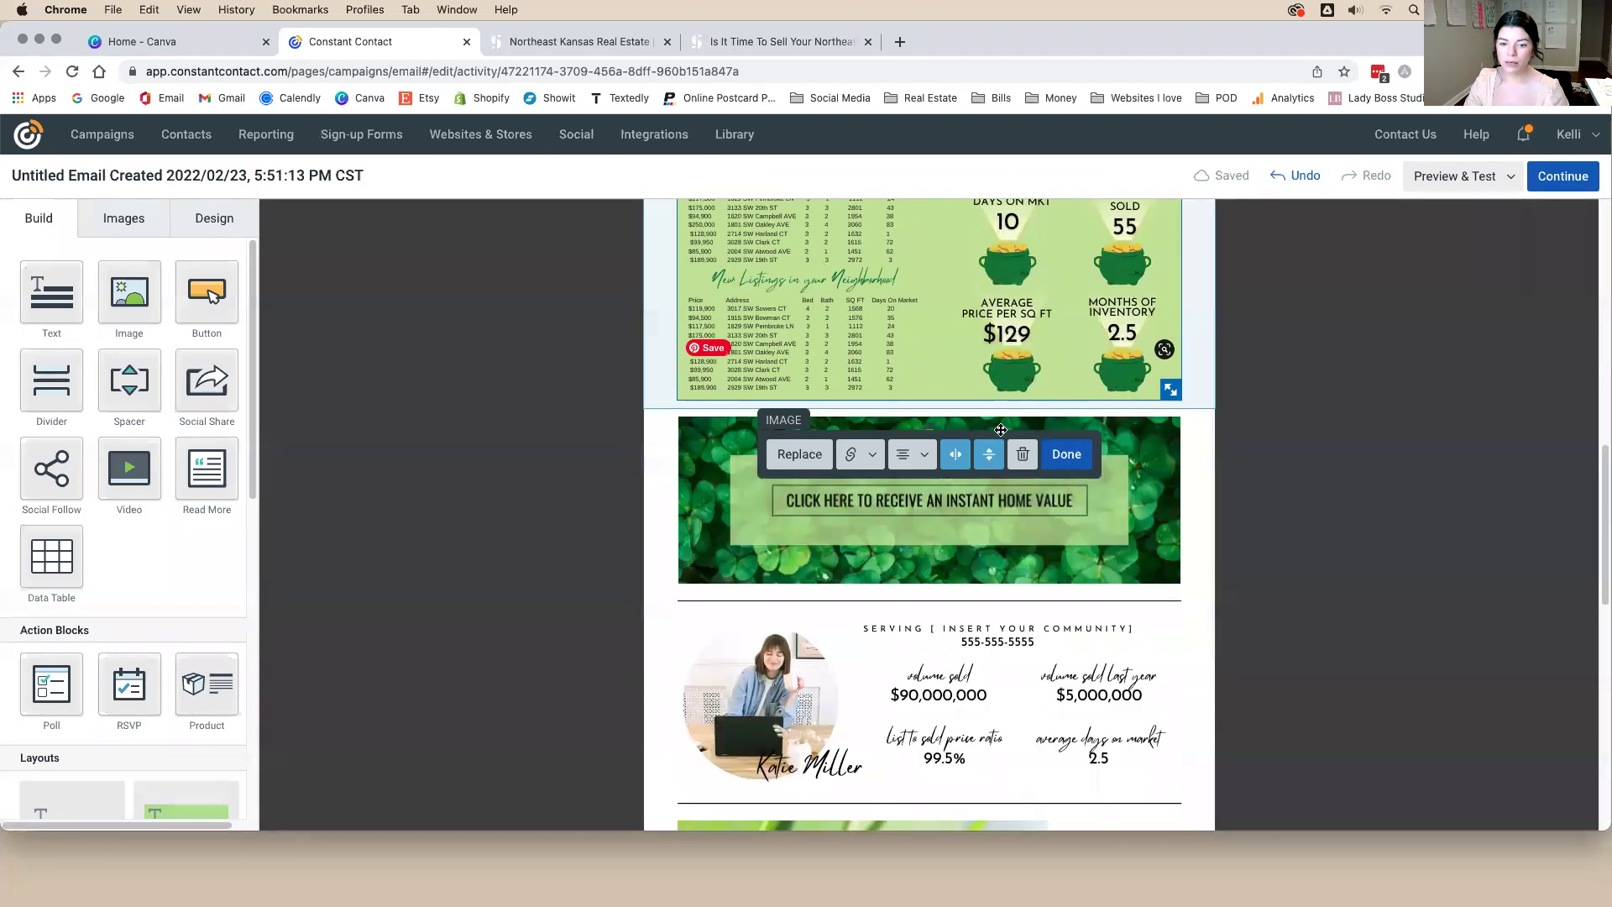
{"action": "scroll", "coordinate": [1009, 493], "scroll_direction": "down", "scroll_amount": 3}
{"action": "left_click", "coordinate": [1009, 493]}
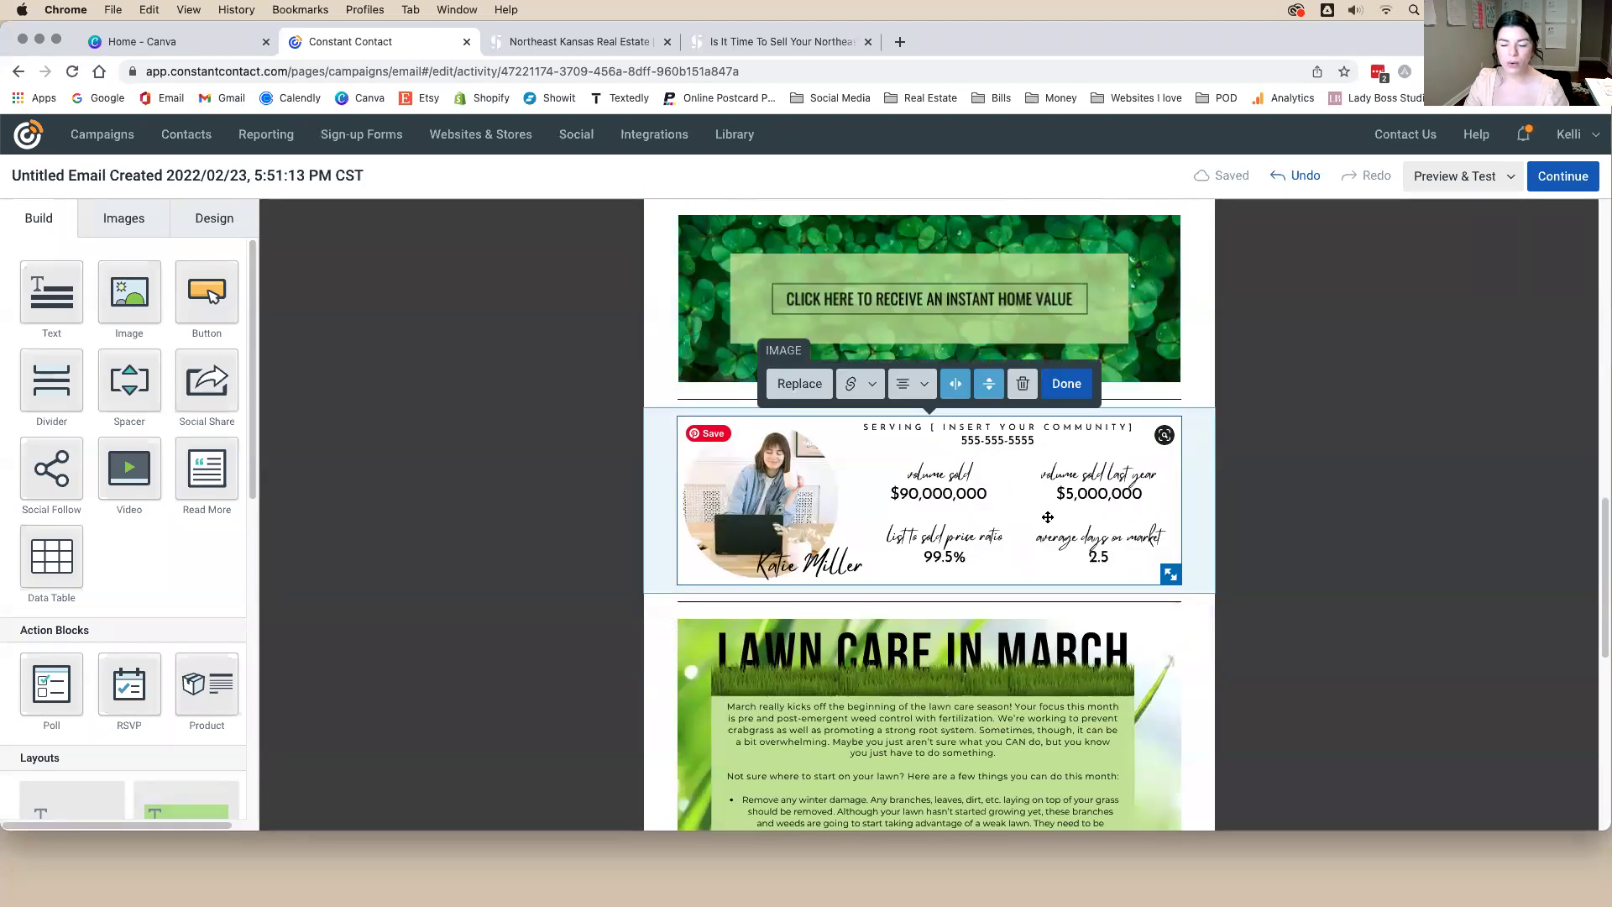
{"action": "left_click", "coordinate": [1374, 649]}
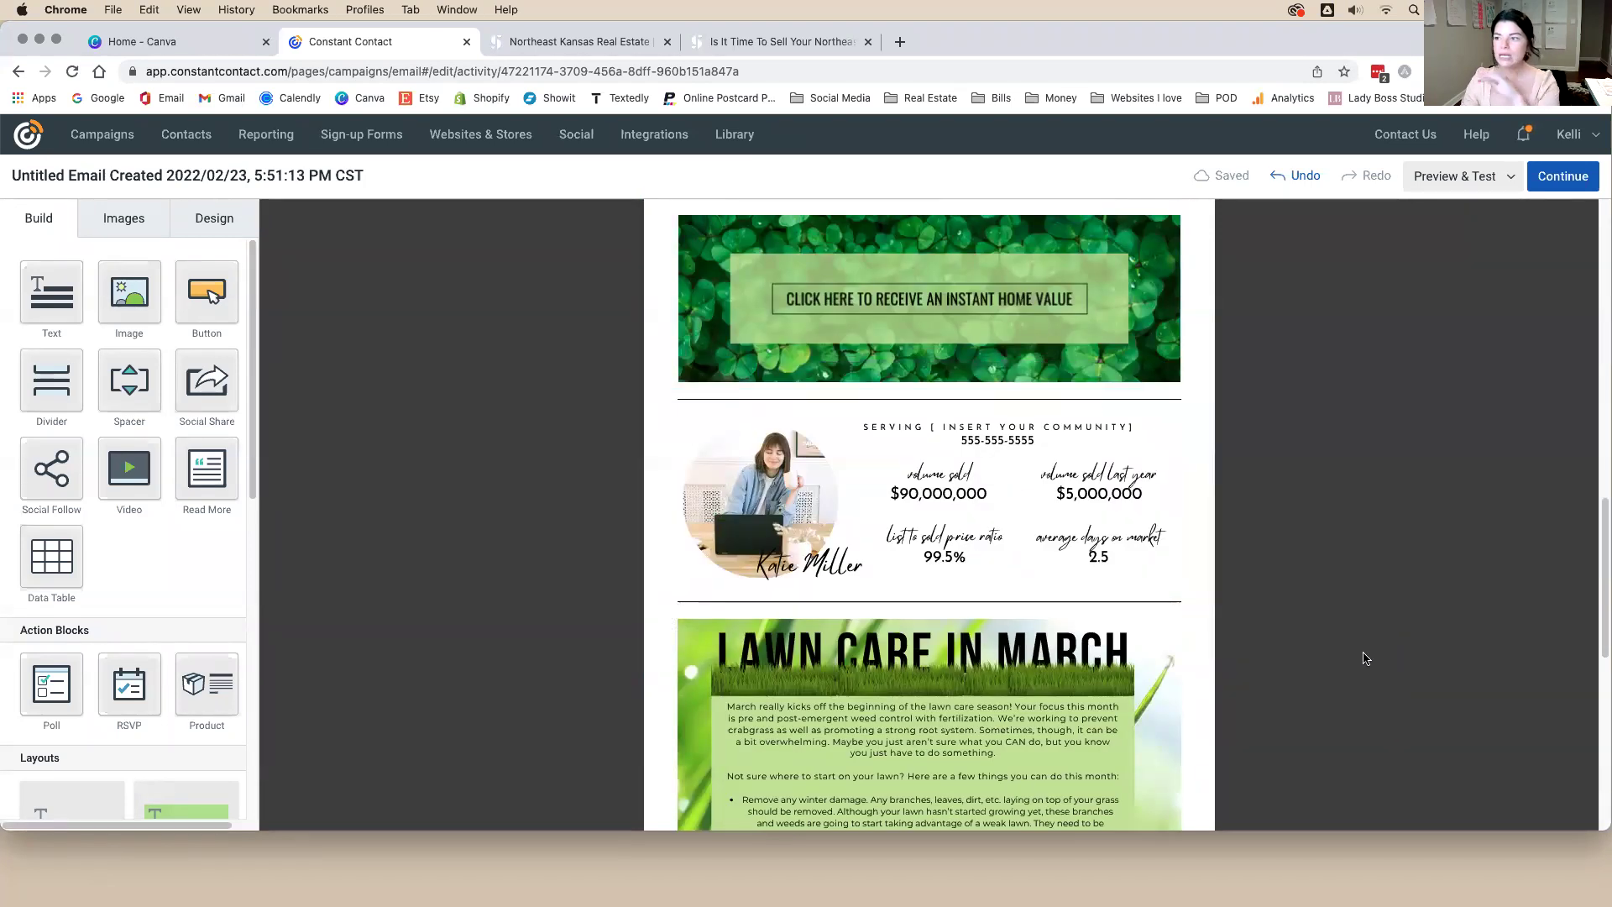
{"action": "scroll", "coordinate": [999, 504], "scroll_direction": "up", "scroll_amount": 3}
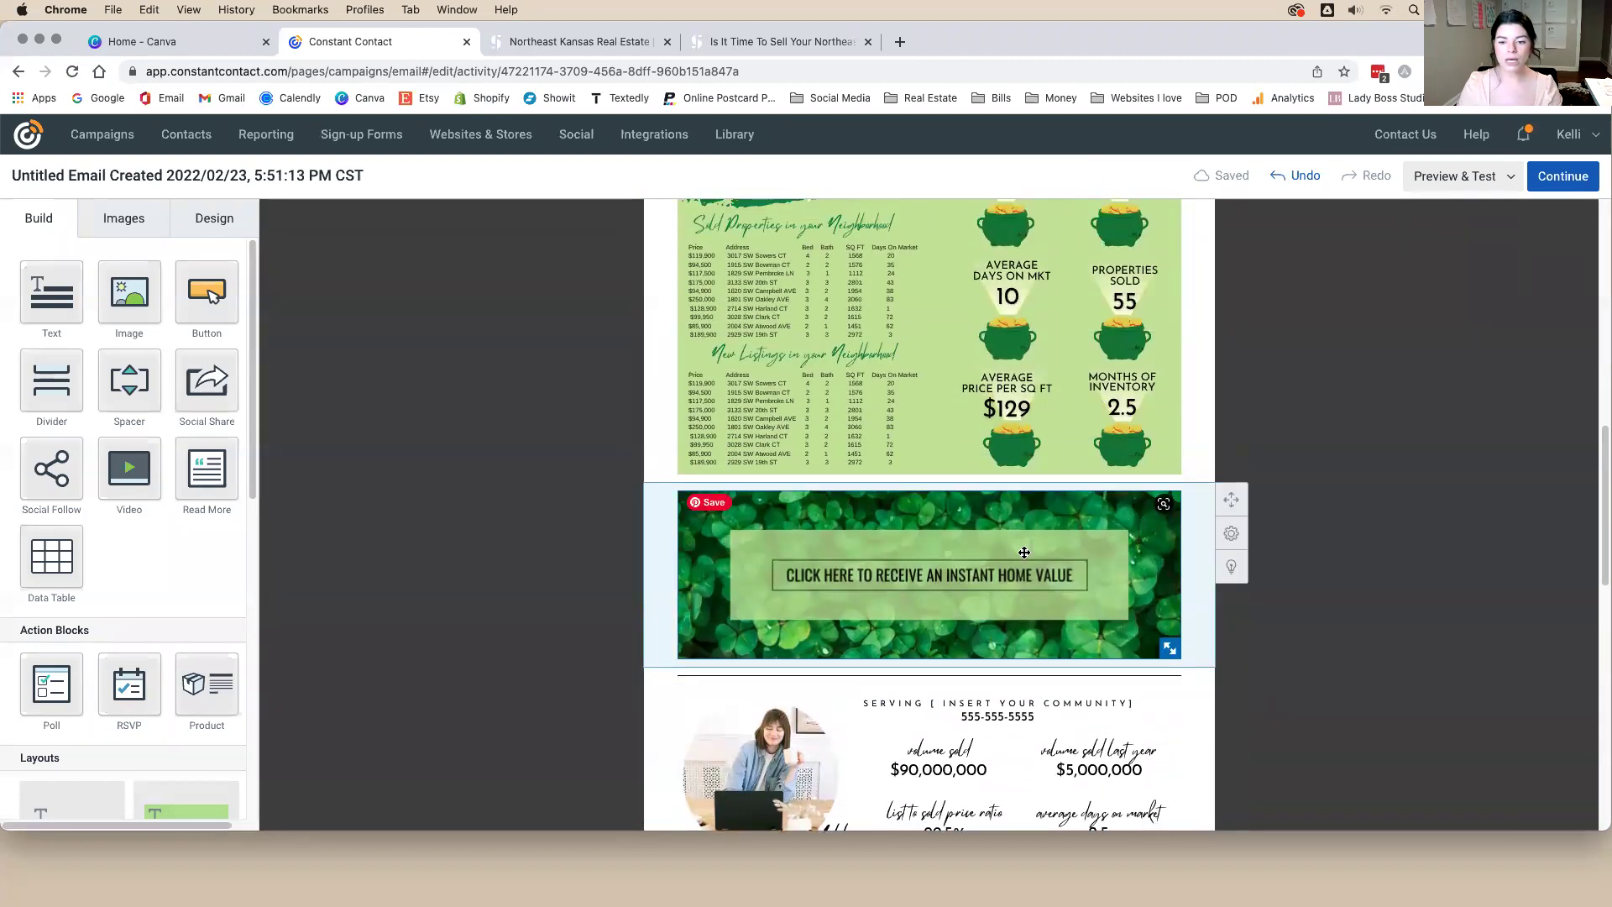
{"action": "scroll", "coordinate": [612, 504], "scroll_direction": "up", "scroll_amount": 1}
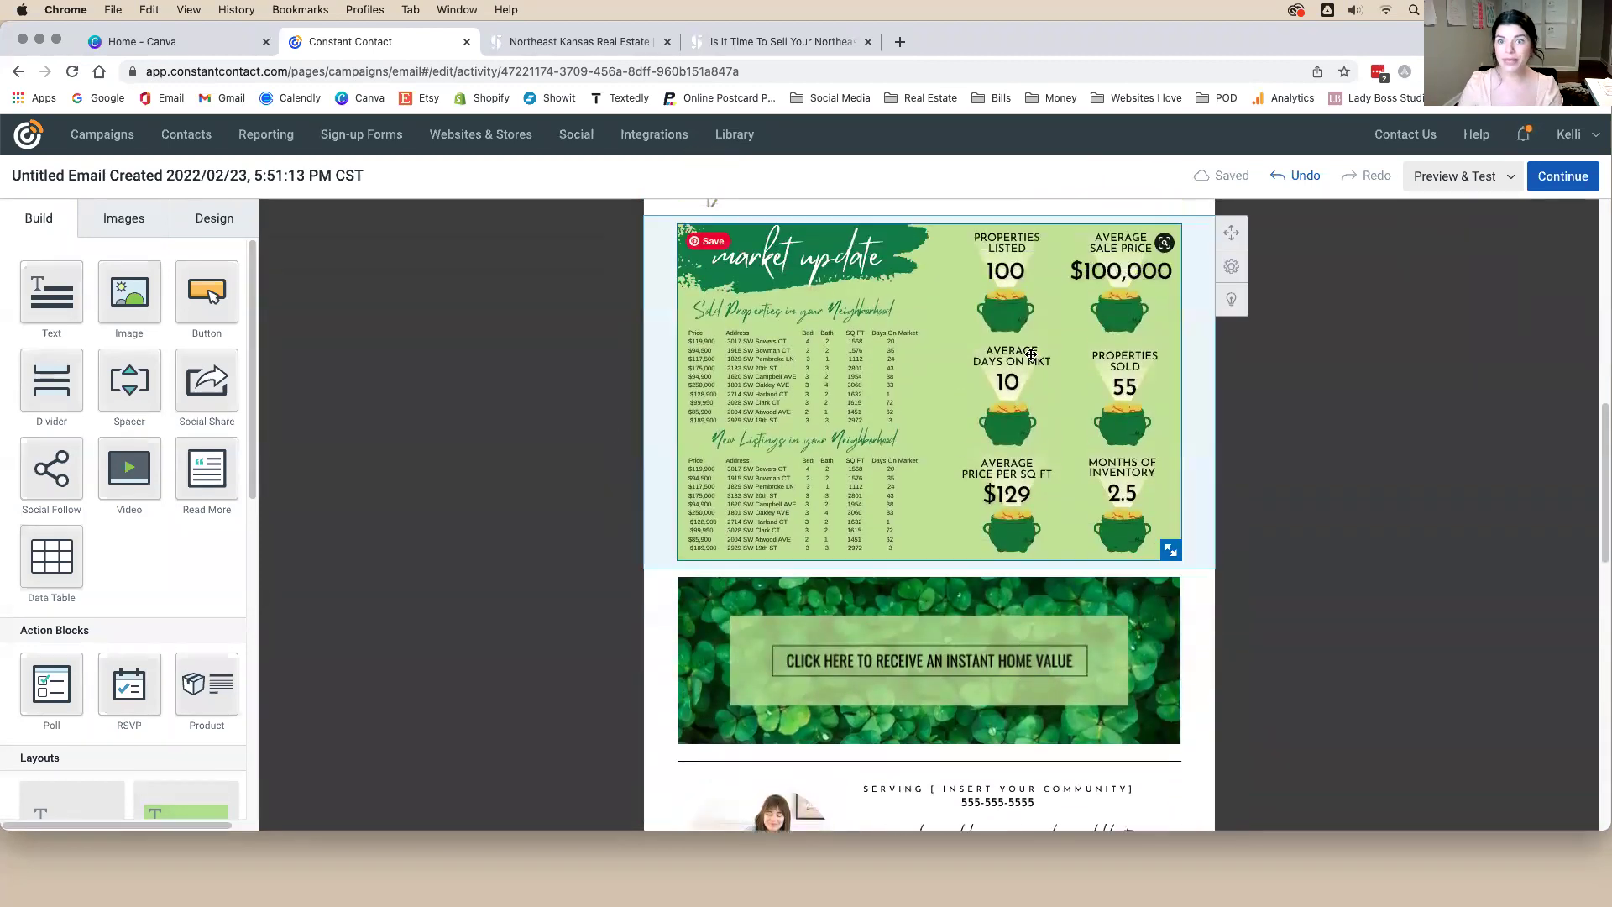
{"action": "left_click", "coordinate": [810, 52]}
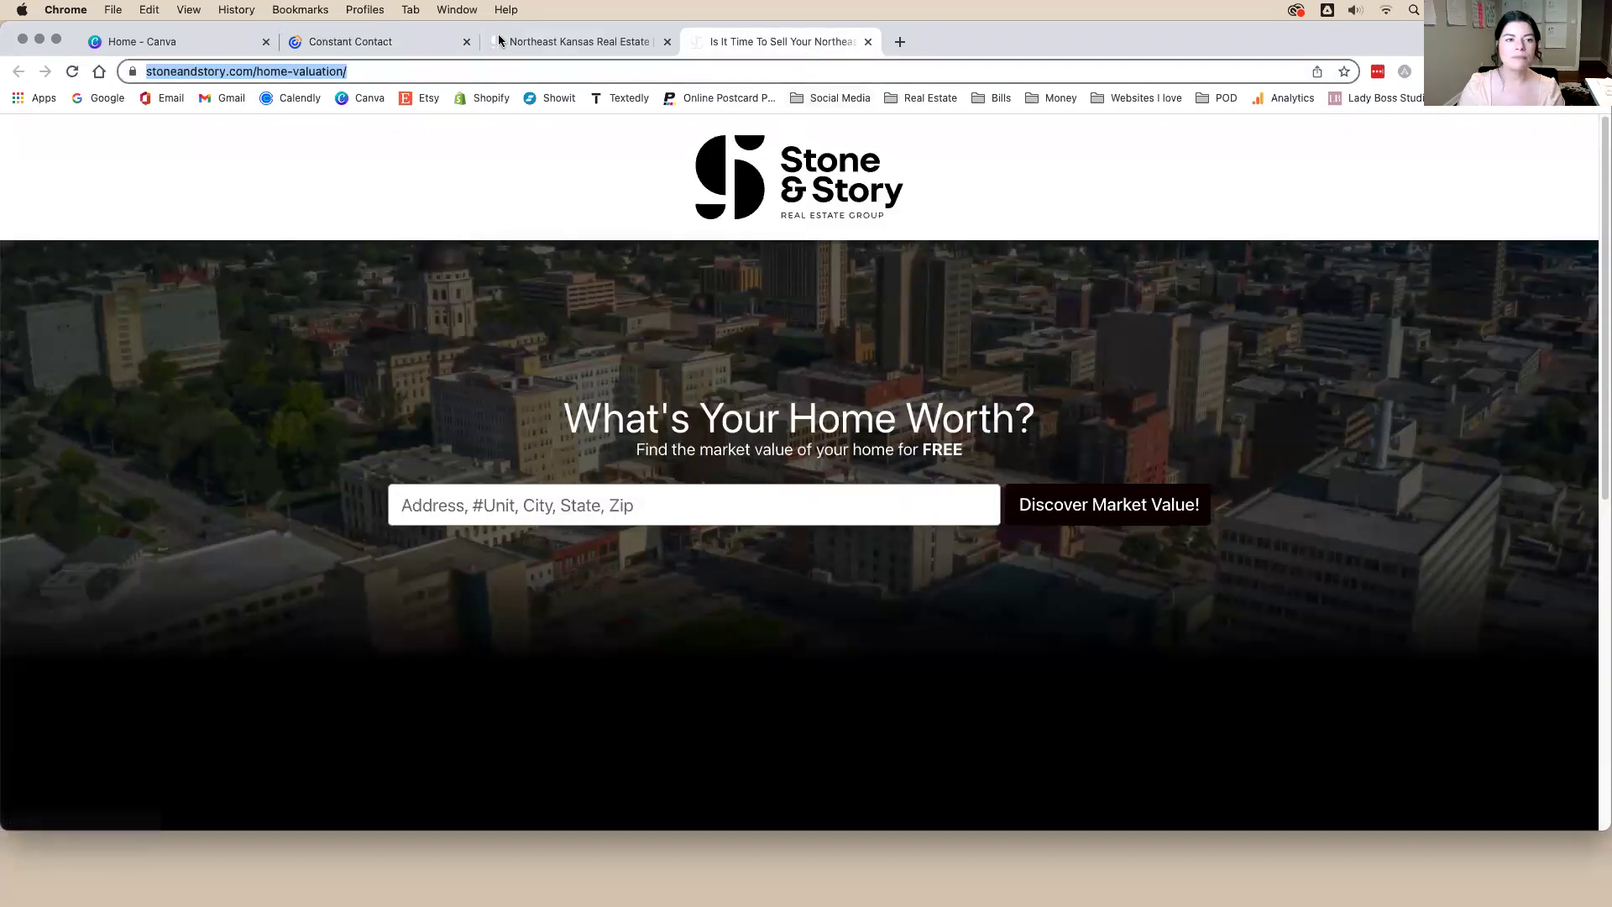
{"action": "left_click", "coordinate": [395, 42]}
{"action": "left_click", "coordinate": [854, 349]}
{"action": "scroll", "coordinate": [855, 353], "scroll_direction": "up", "scroll_amount": 2}
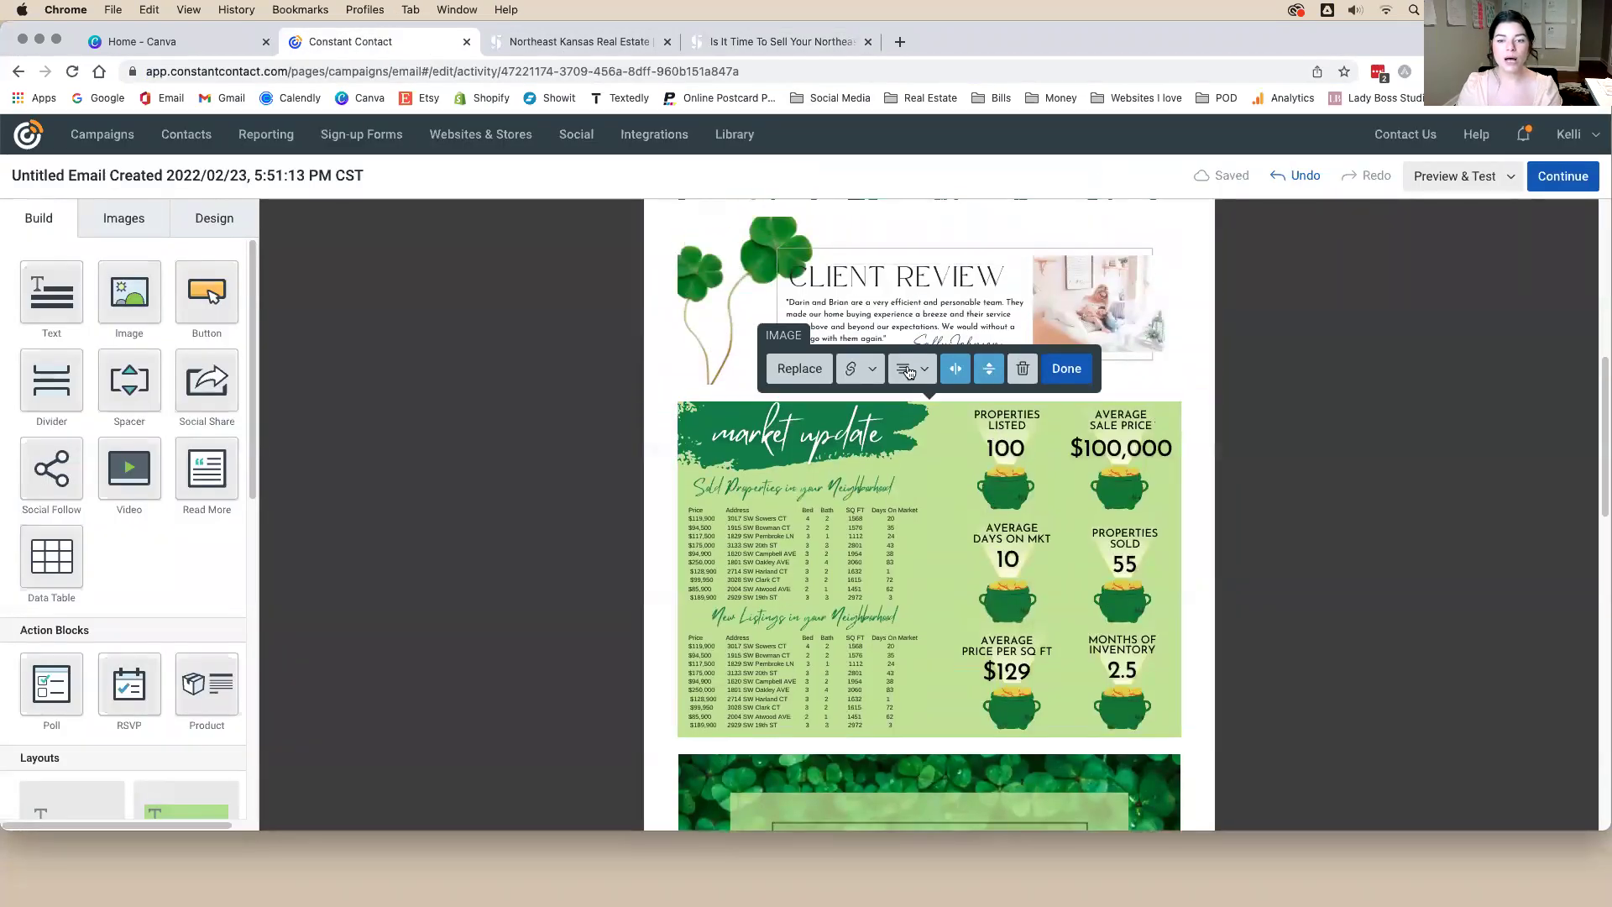
{"action": "left_click", "coordinate": [856, 370]}
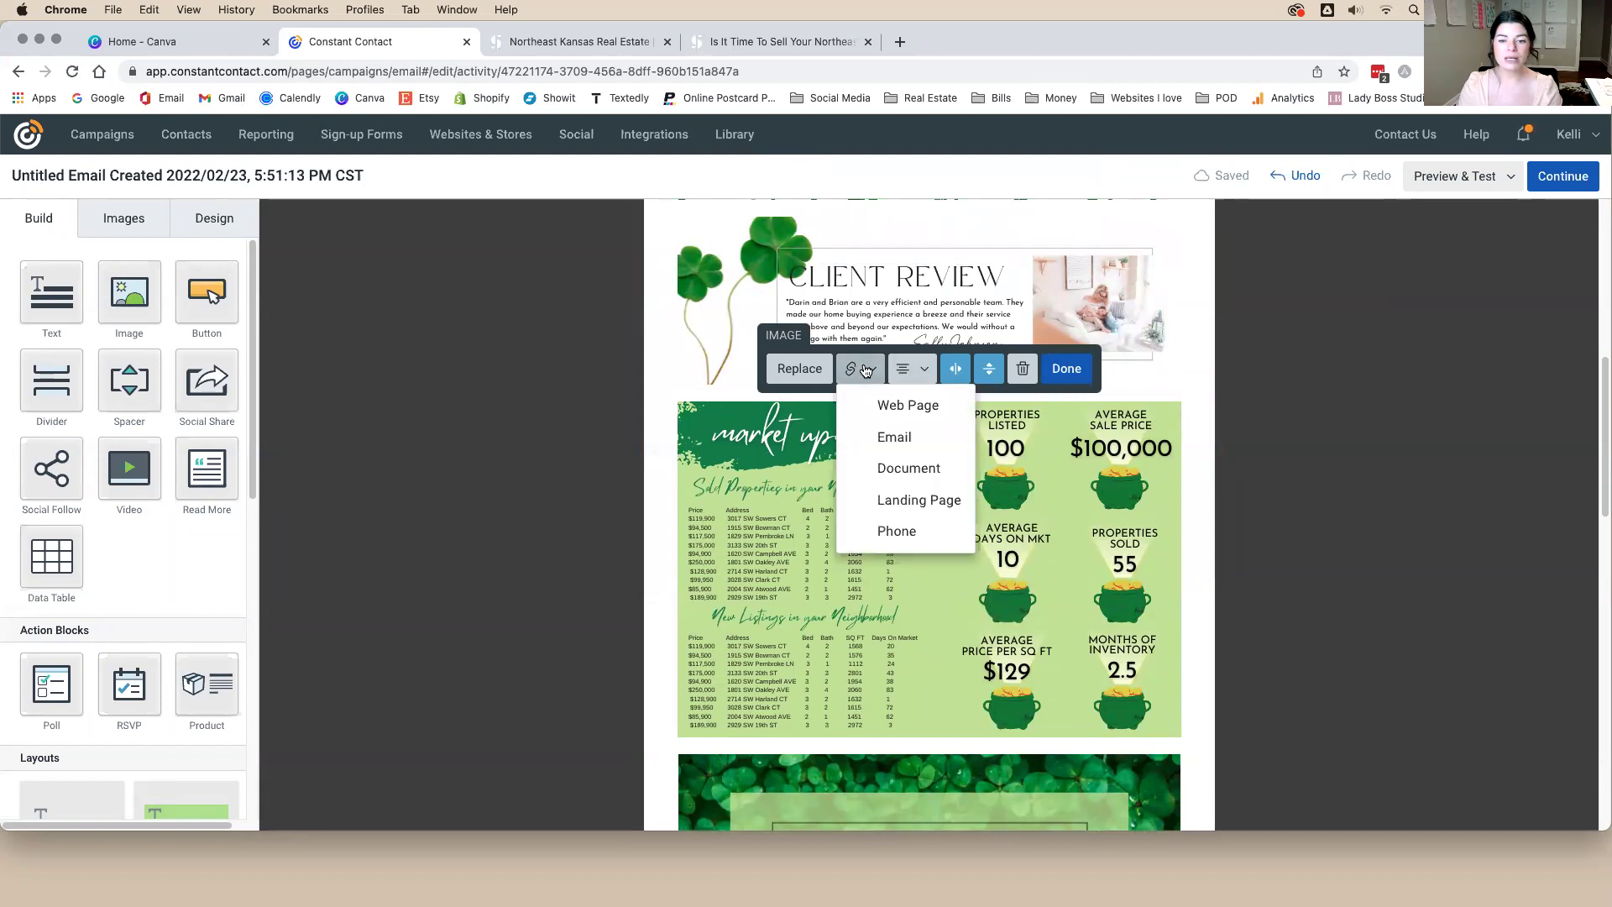
{"action": "left_click", "coordinate": [896, 407]}
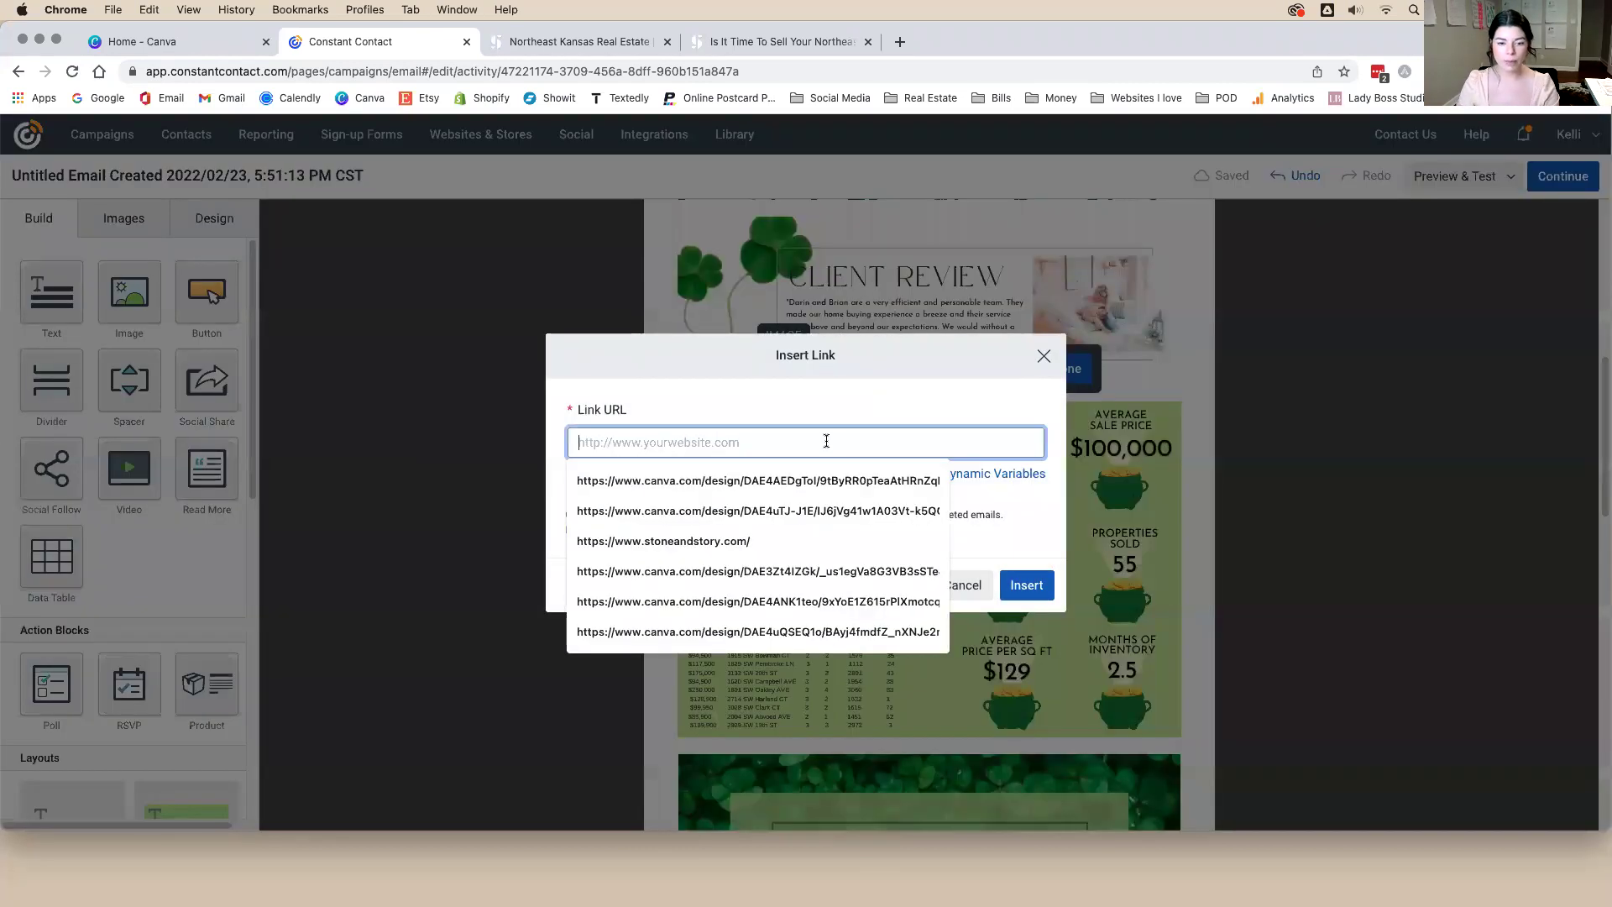
{"action": "key", "text": "super+v"}
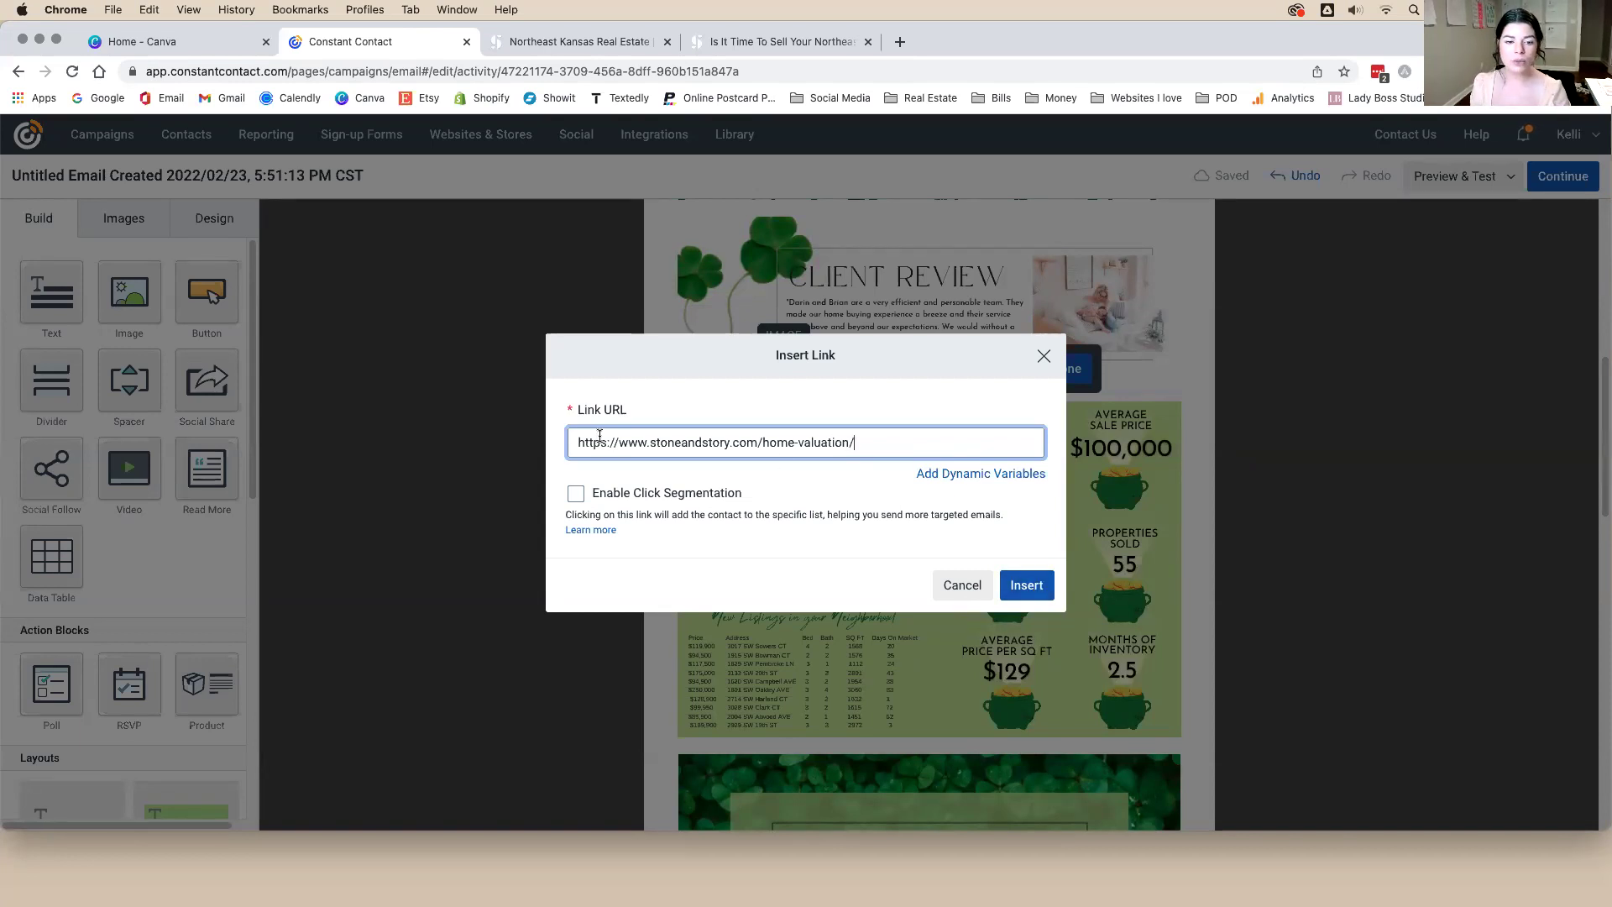
{"action": "left_click_drag", "start_coordinate": [598, 440], "coordinate": [865, 475]}
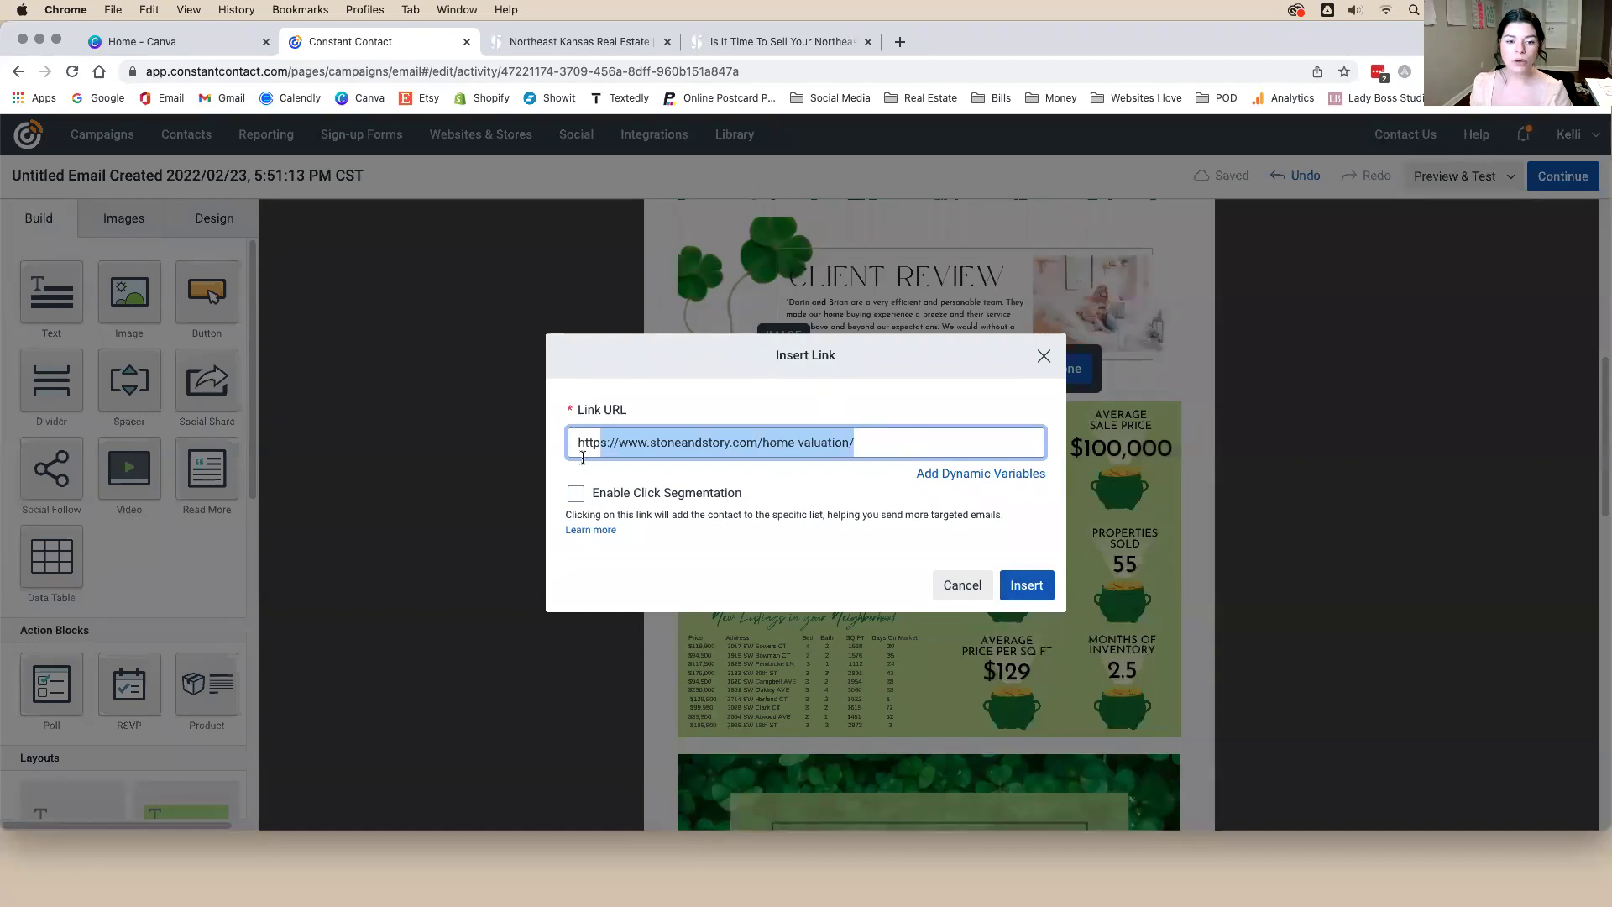
Enable click segmentation for the market update link with the contact list Etsy - All Customers and insert the link
{"action": "left_click", "coordinate": [576, 494]}
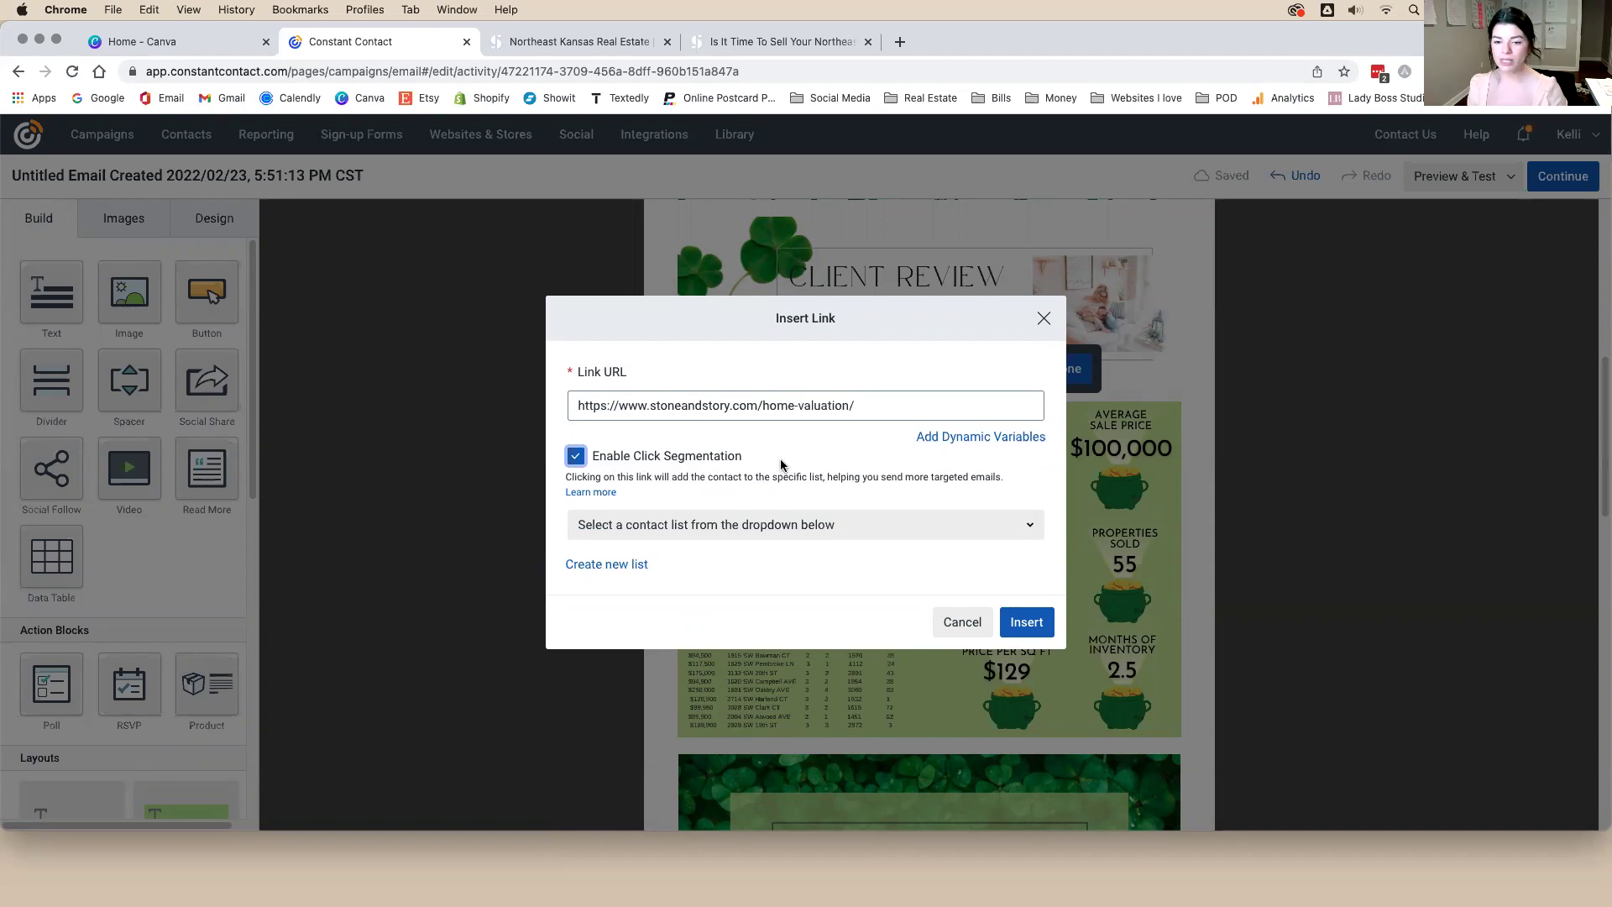
{"action": "left_click", "coordinate": [758, 524]}
{"action": "left_click", "coordinate": [759, 526]}
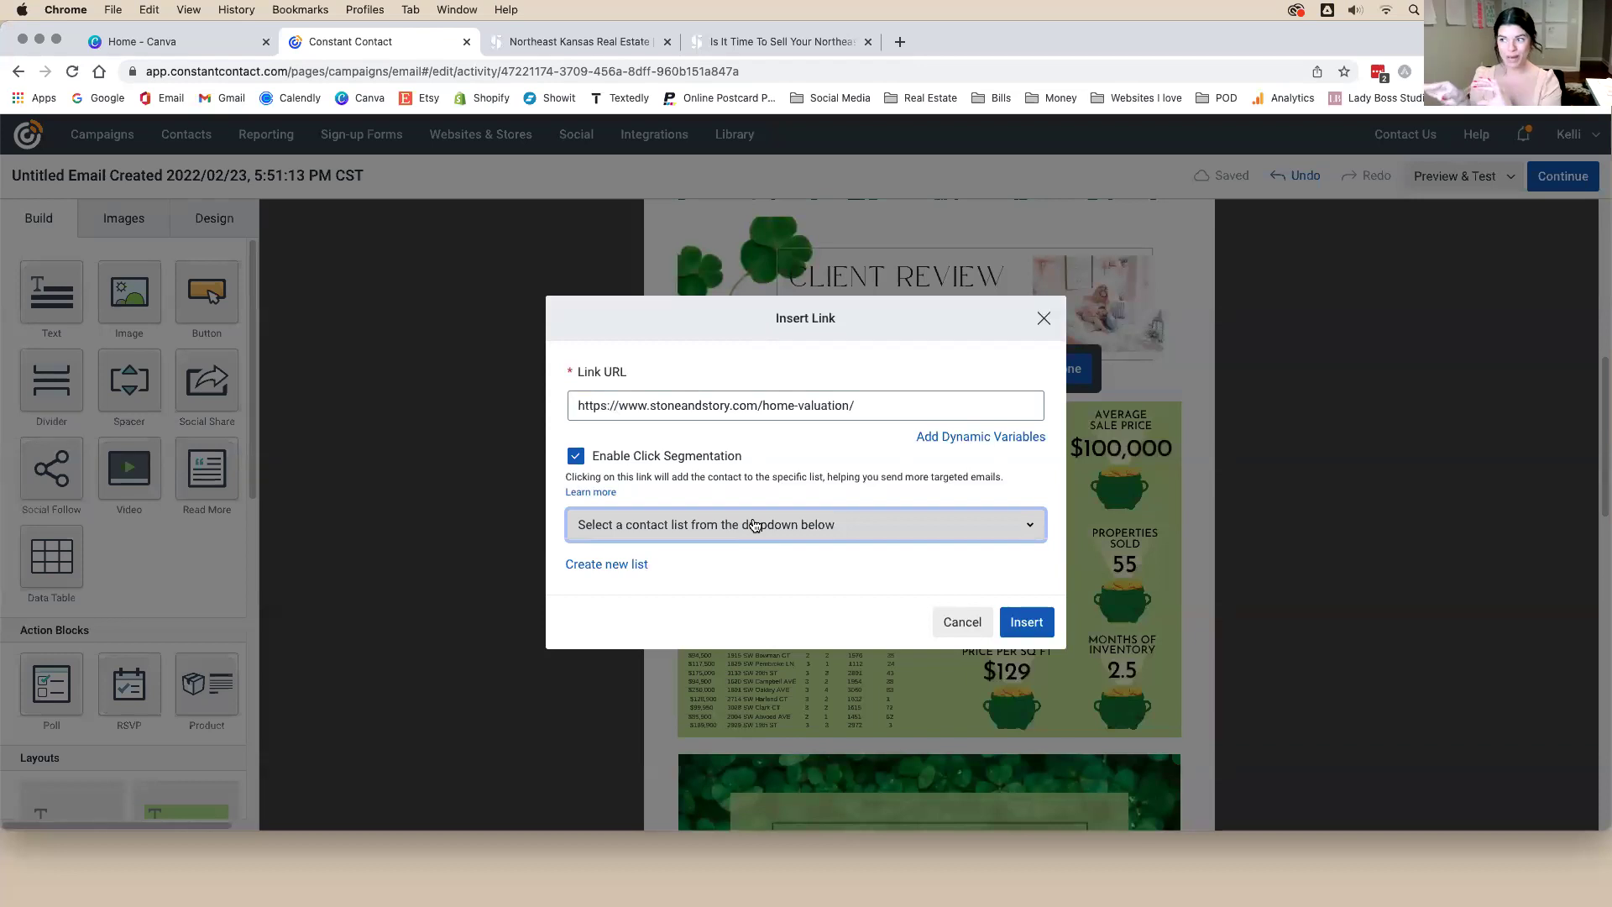
{"action": "left_click", "coordinate": [753, 524]}
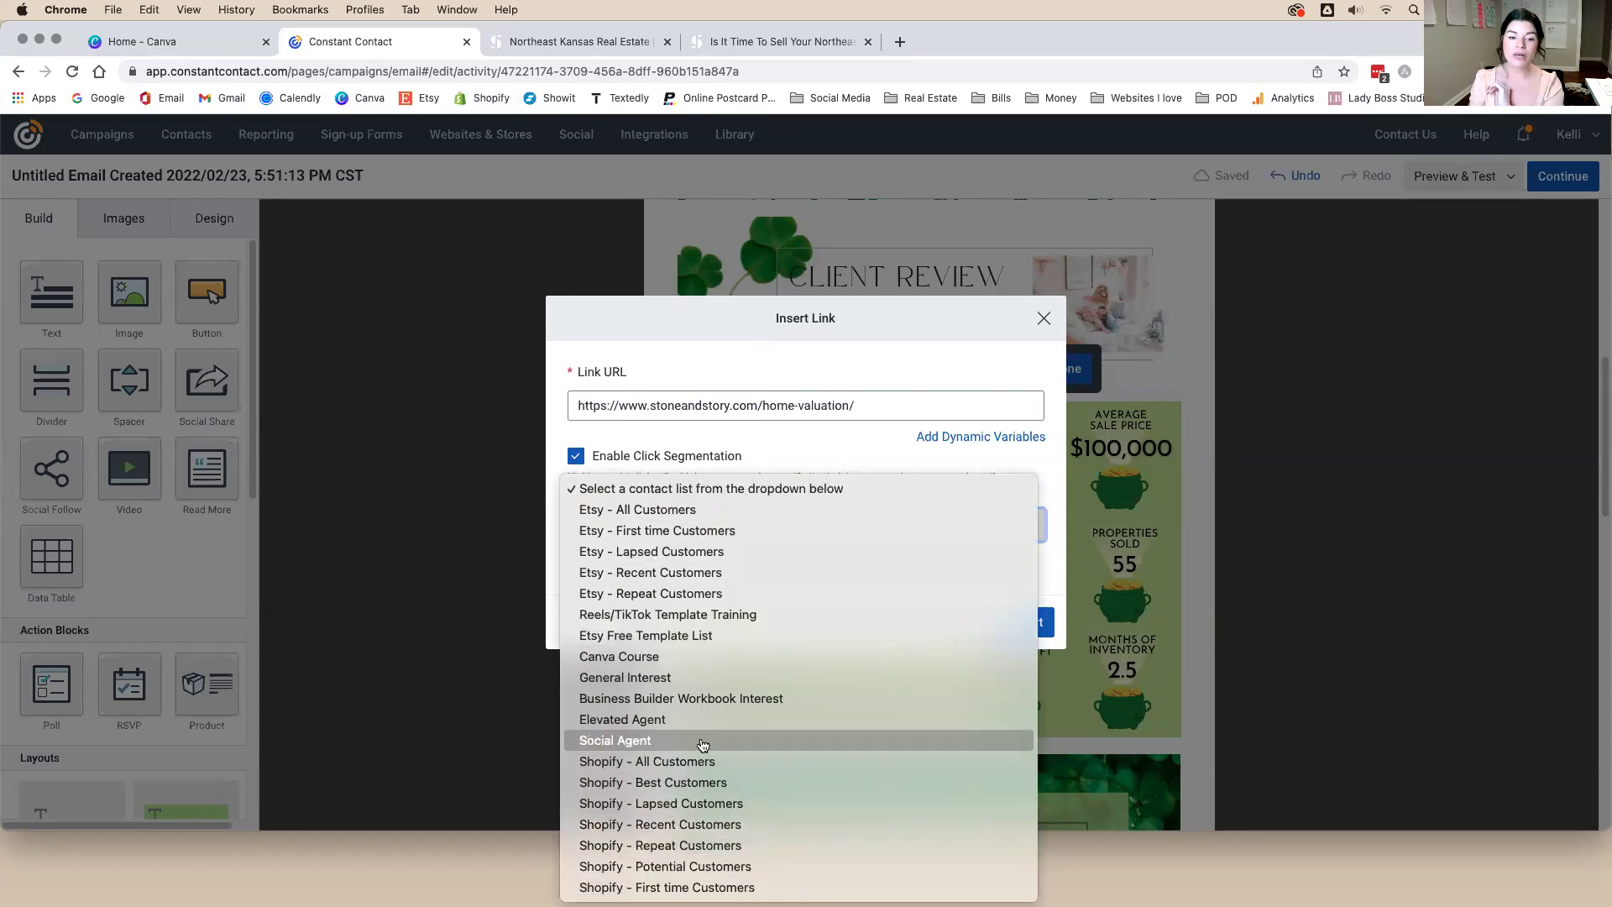
{"action": "left_click", "coordinate": [640, 373]}
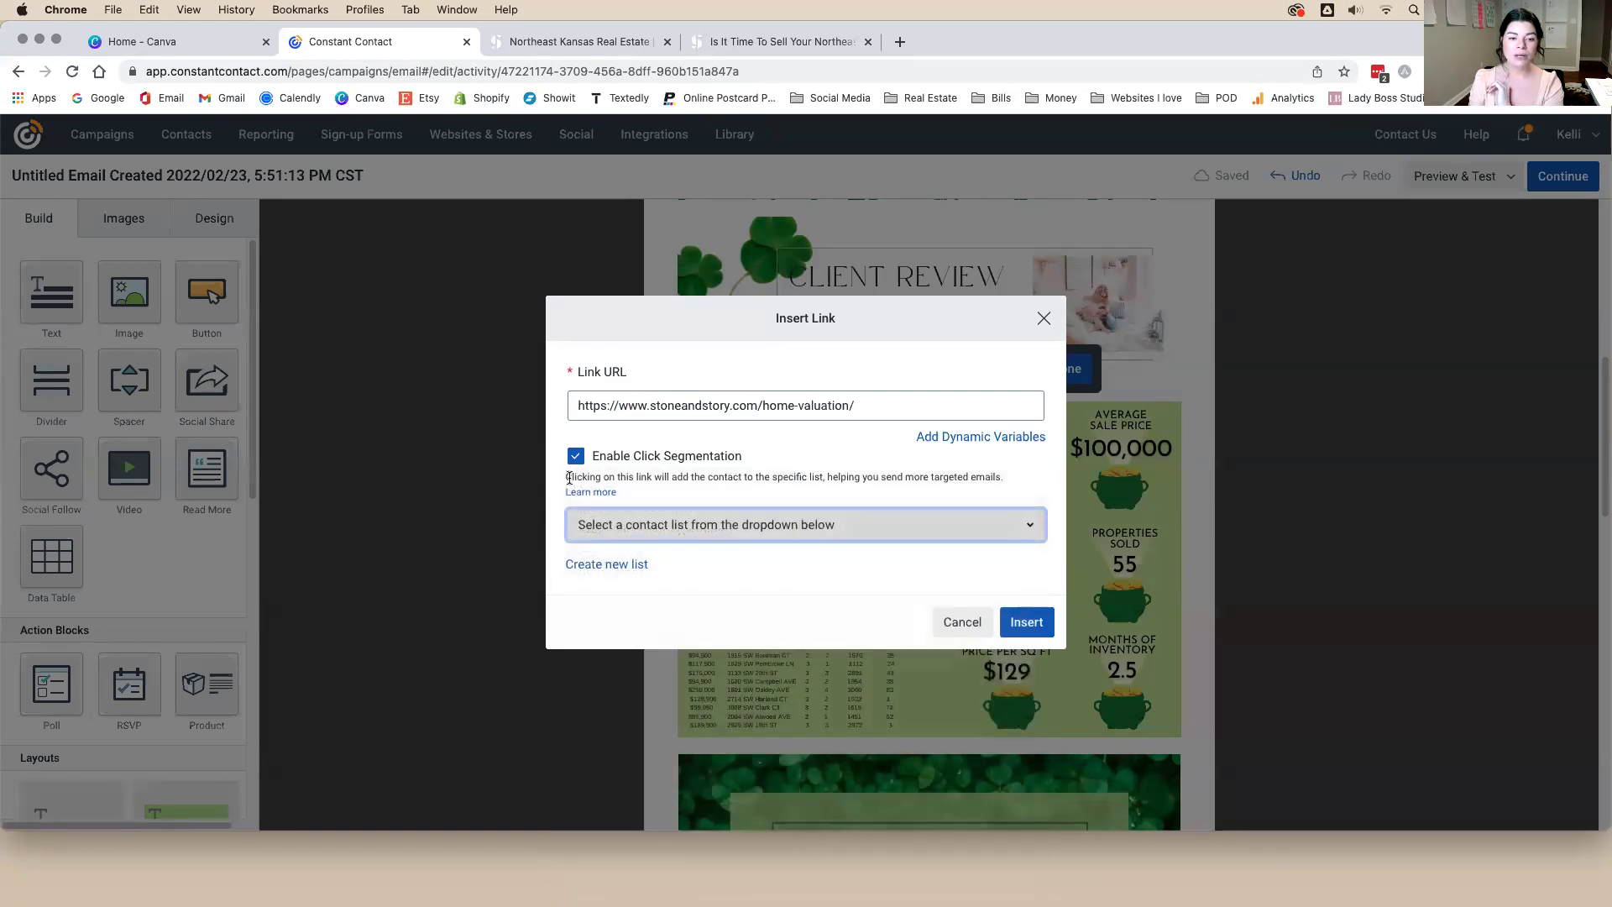
{"action": "left_click", "coordinate": [1022, 622]}
{"action": "left_click", "coordinate": [831, 524]}
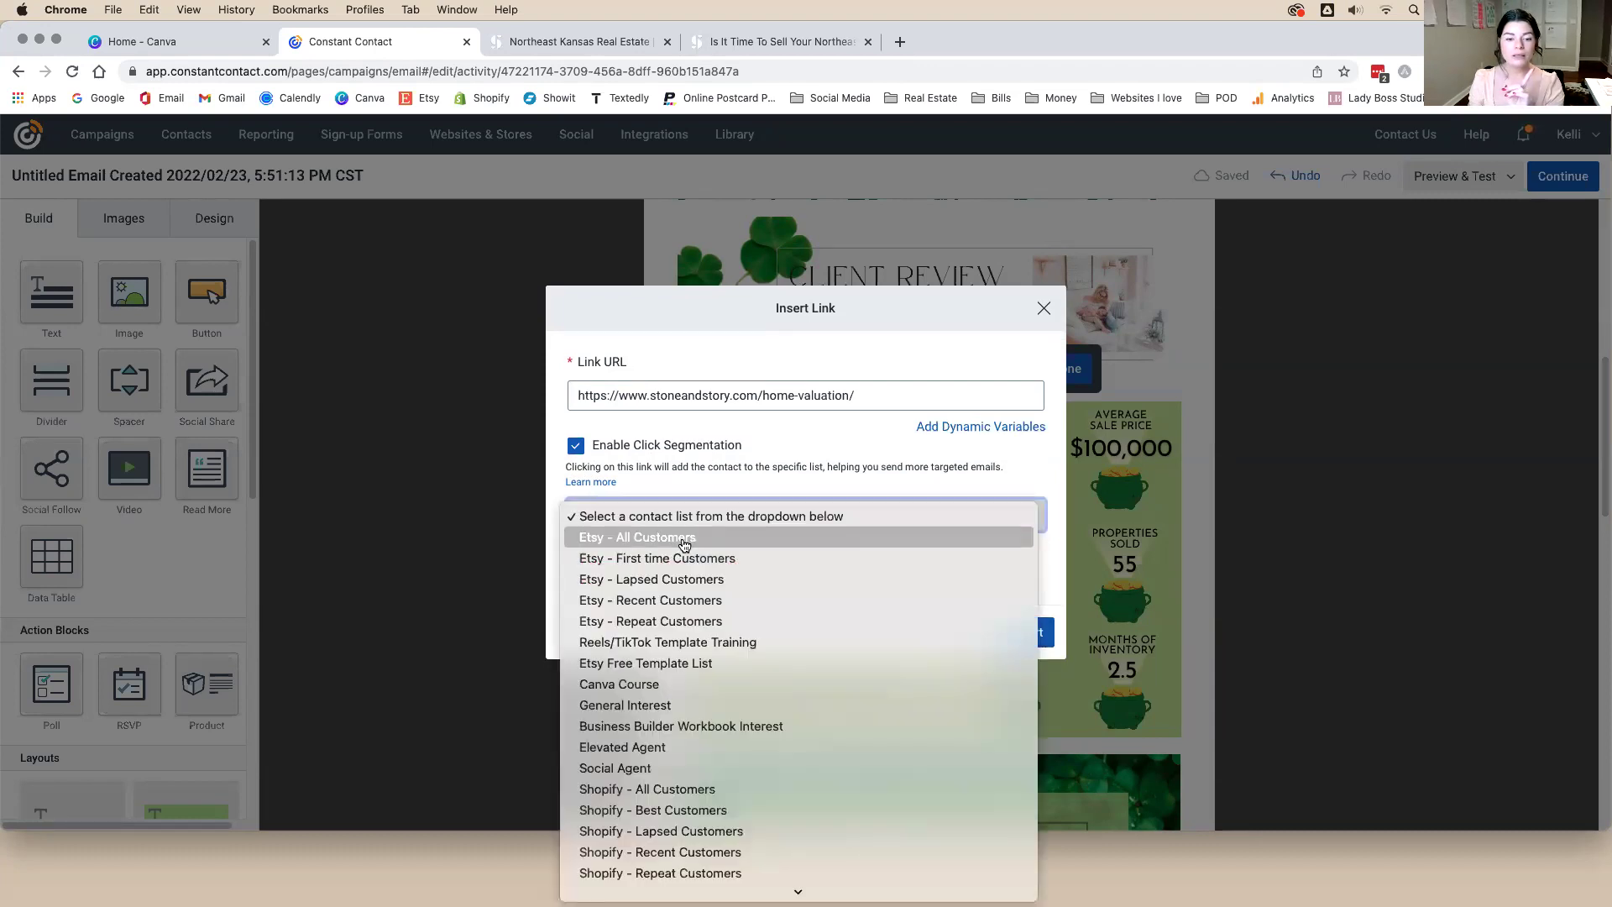
{"action": "left_click", "coordinate": [684, 545]}
{"action": "left_click", "coordinate": [1026, 628]}
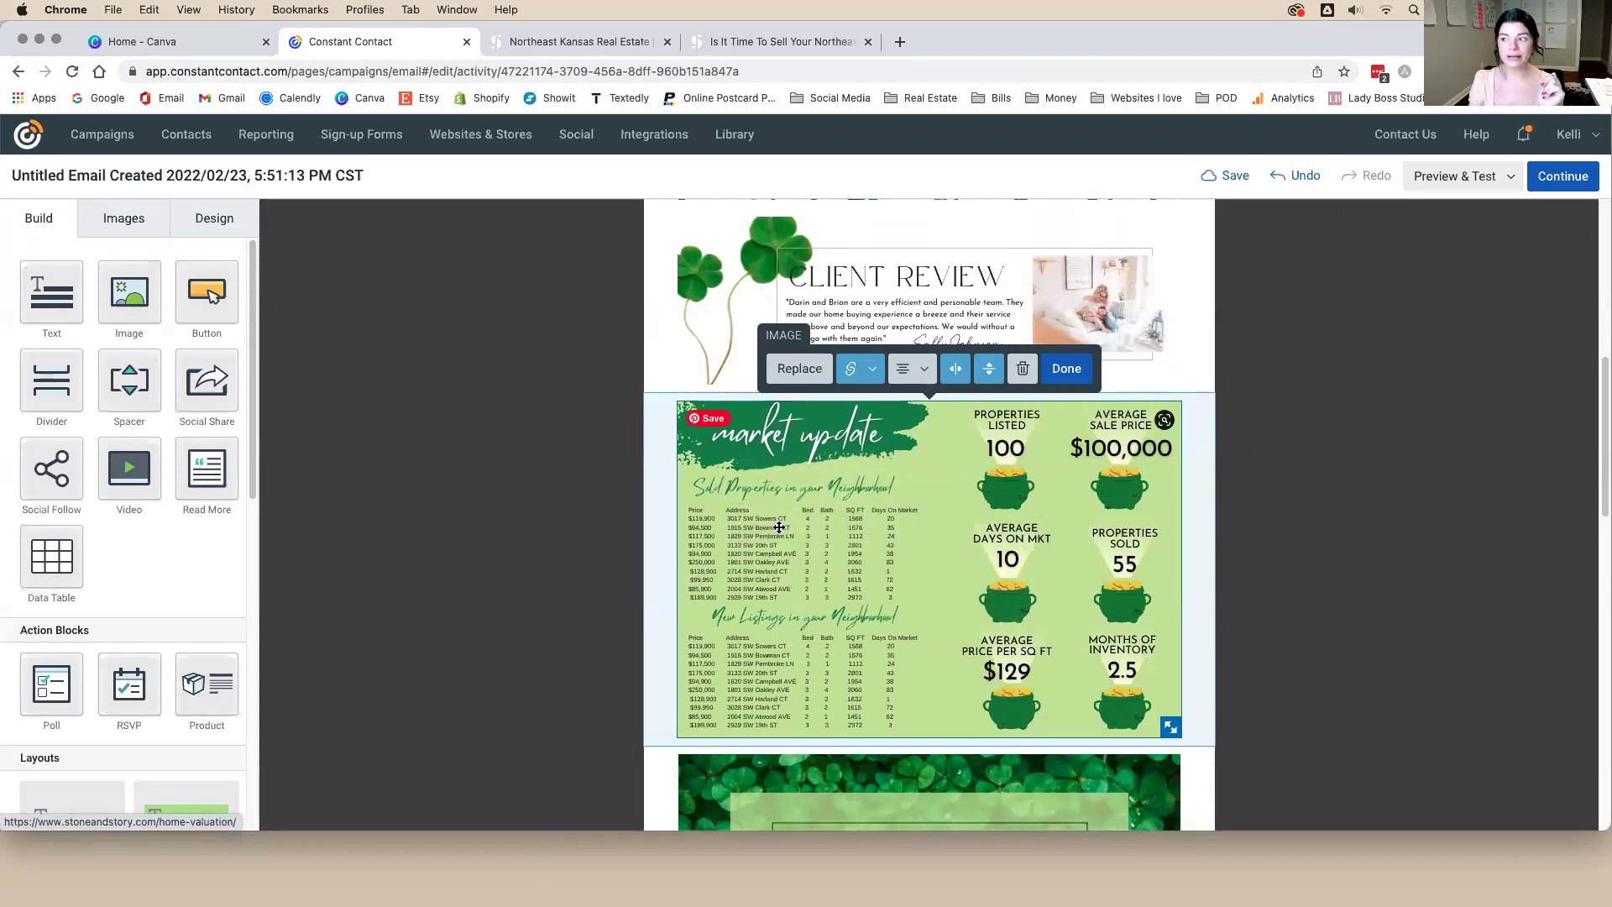
{"action": "scroll", "coordinate": [839, 520], "scroll_direction": "down", "scroll_amount": 4}
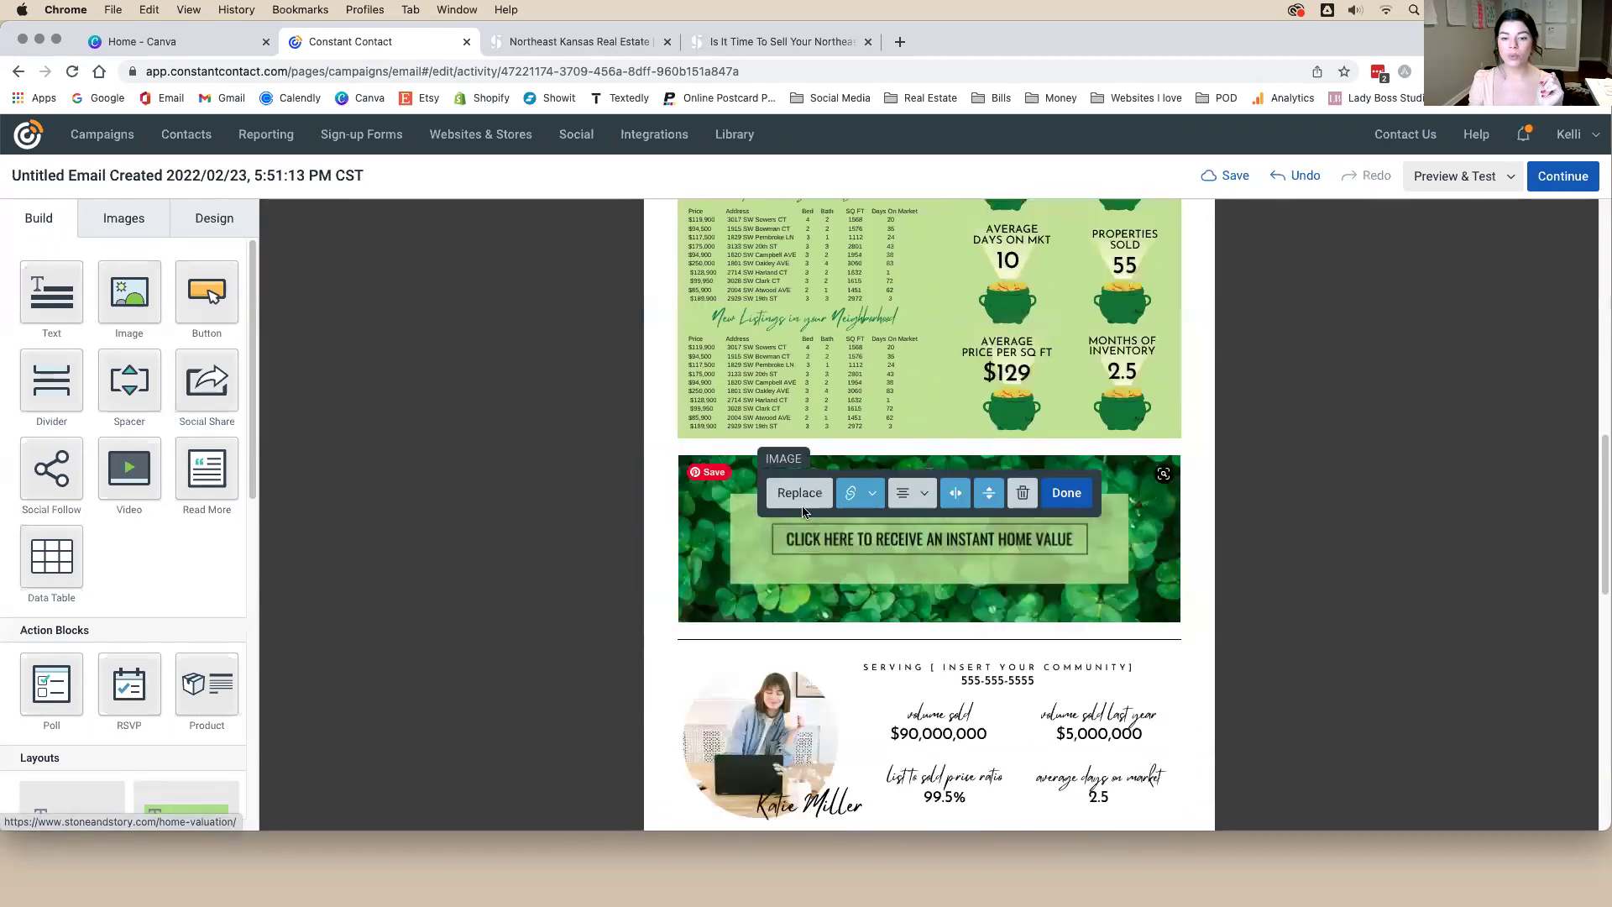
{"action": "left_click", "coordinate": [867, 508]}
{"action": "left_click", "coordinate": [754, 688]}
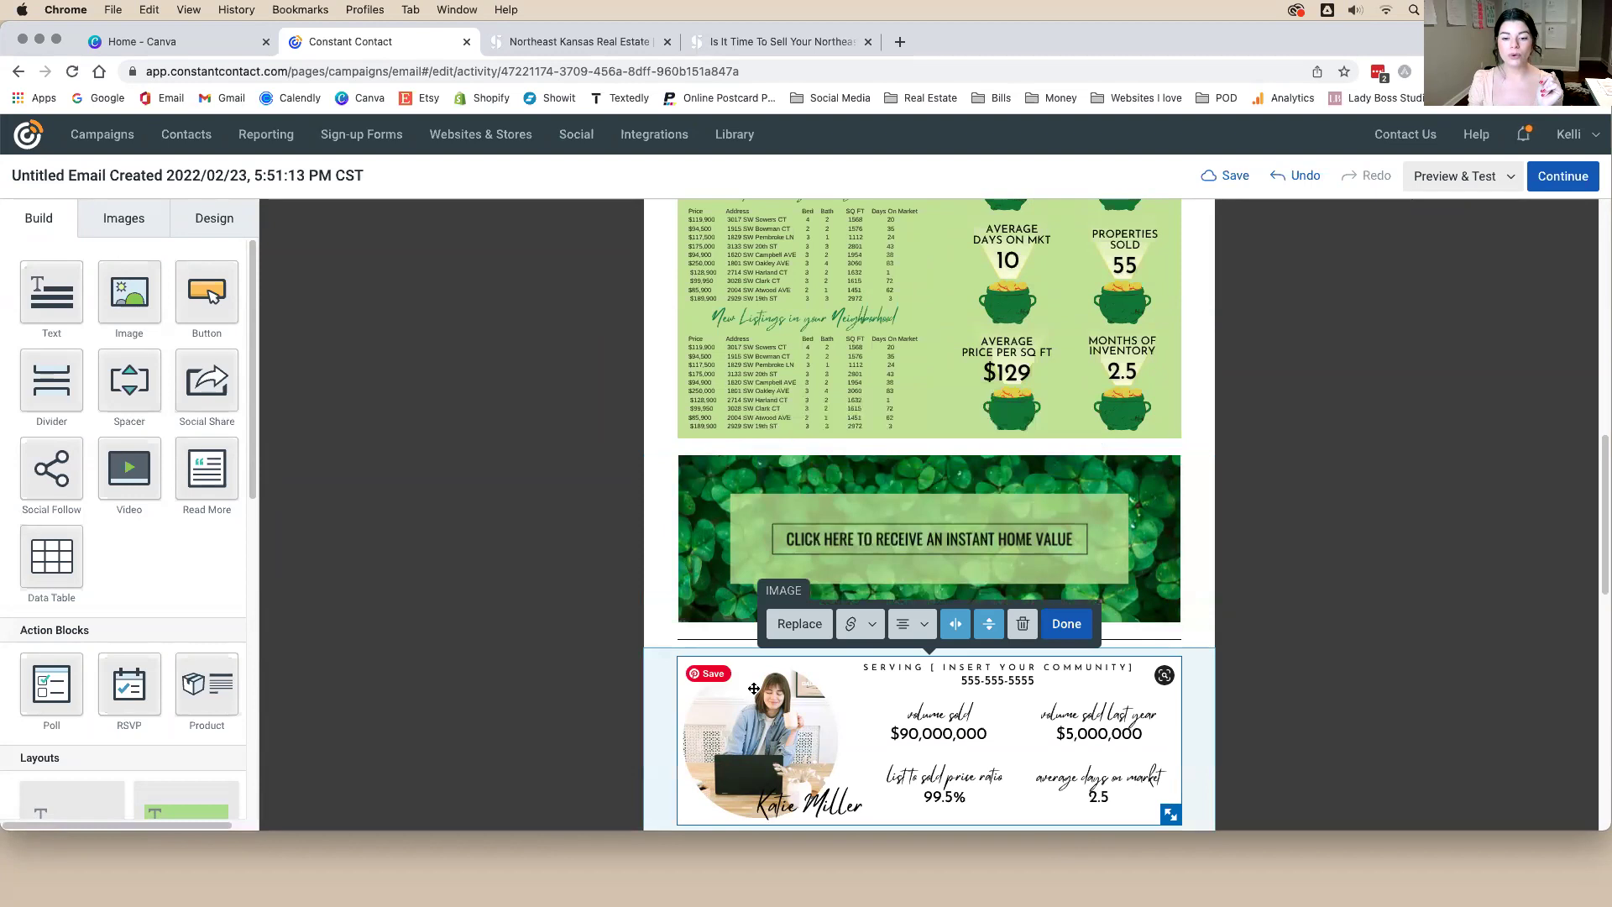
{"action": "left_click", "coordinate": [856, 624]}
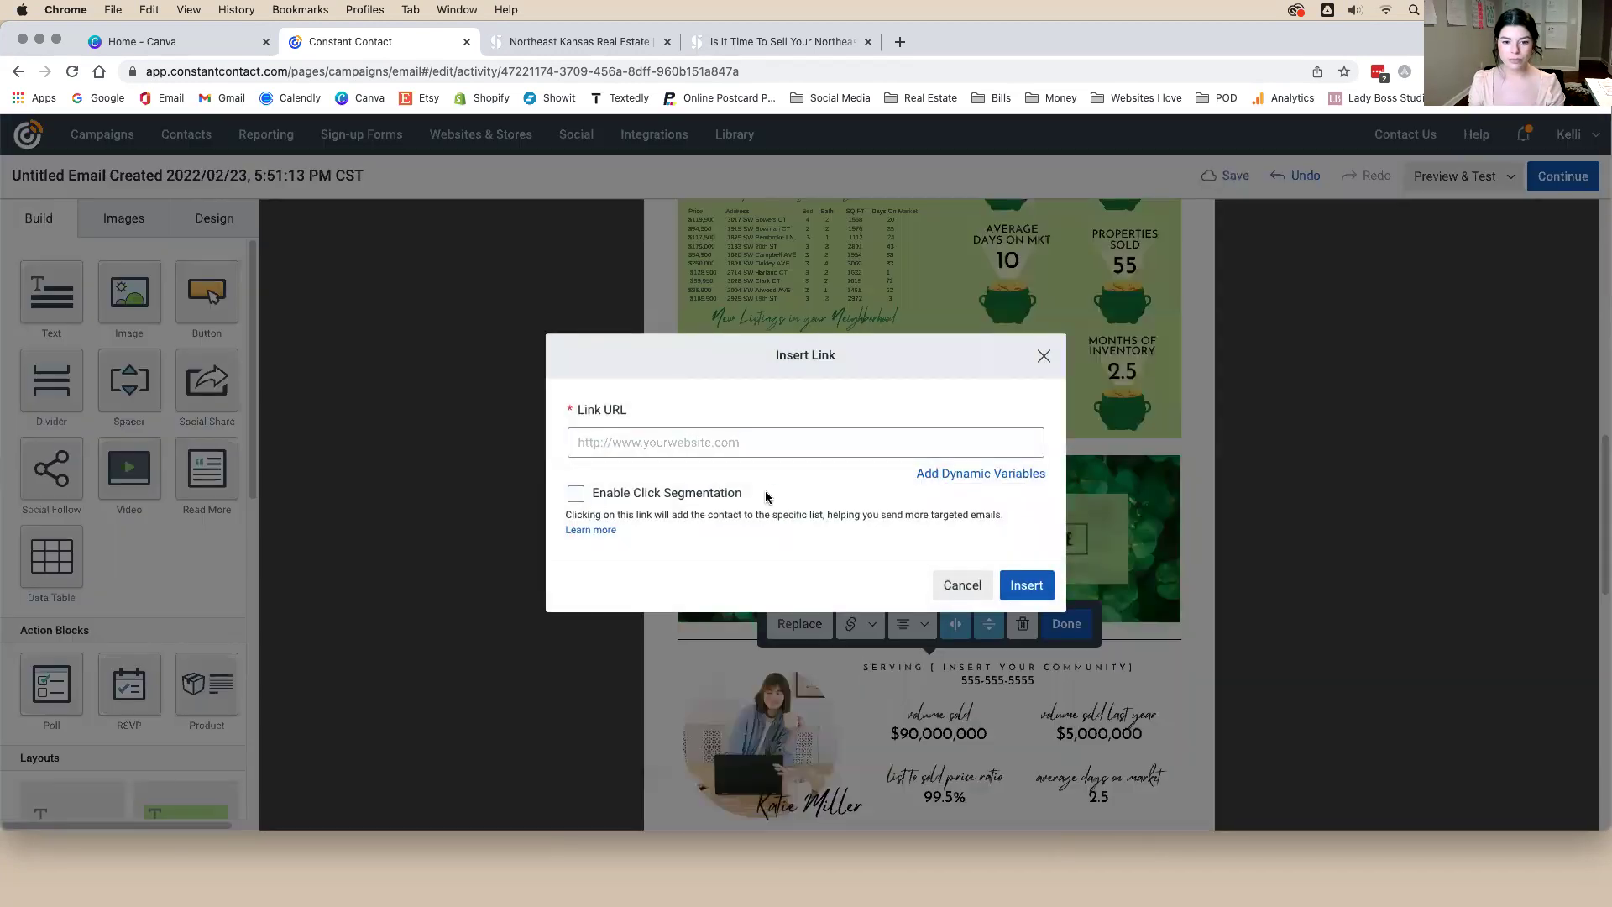
{"action": "left_click", "coordinate": [821, 442]}
{"action": "type", "text": "https://www.stoneandstory.com/home-valuation/"}
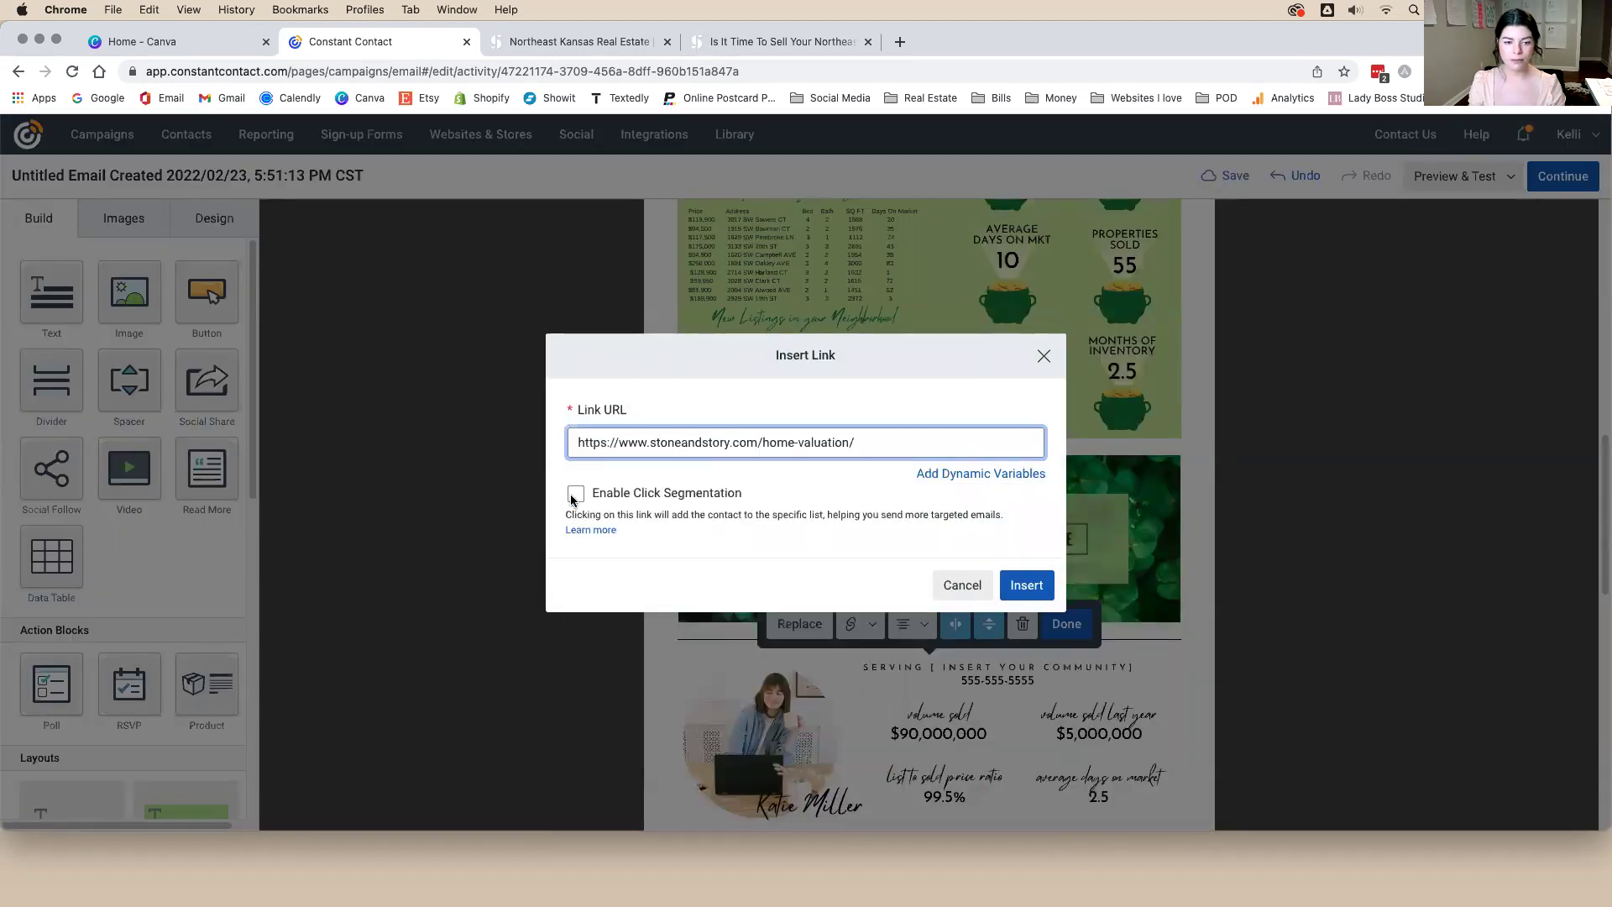
Enable click segmentation for the agent statistics link, assign a contact list and insert the link
{"action": "left_click", "coordinate": [576, 493]}
{"action": "left_click", "coordinate": [1047, 639]}
{"action": "key", "text": "space"}
{"action": "key", "text": "Down"}
{"action": "key", "text": "Return"}
{"action": "left_click", "coordinate": [1026, 622]}
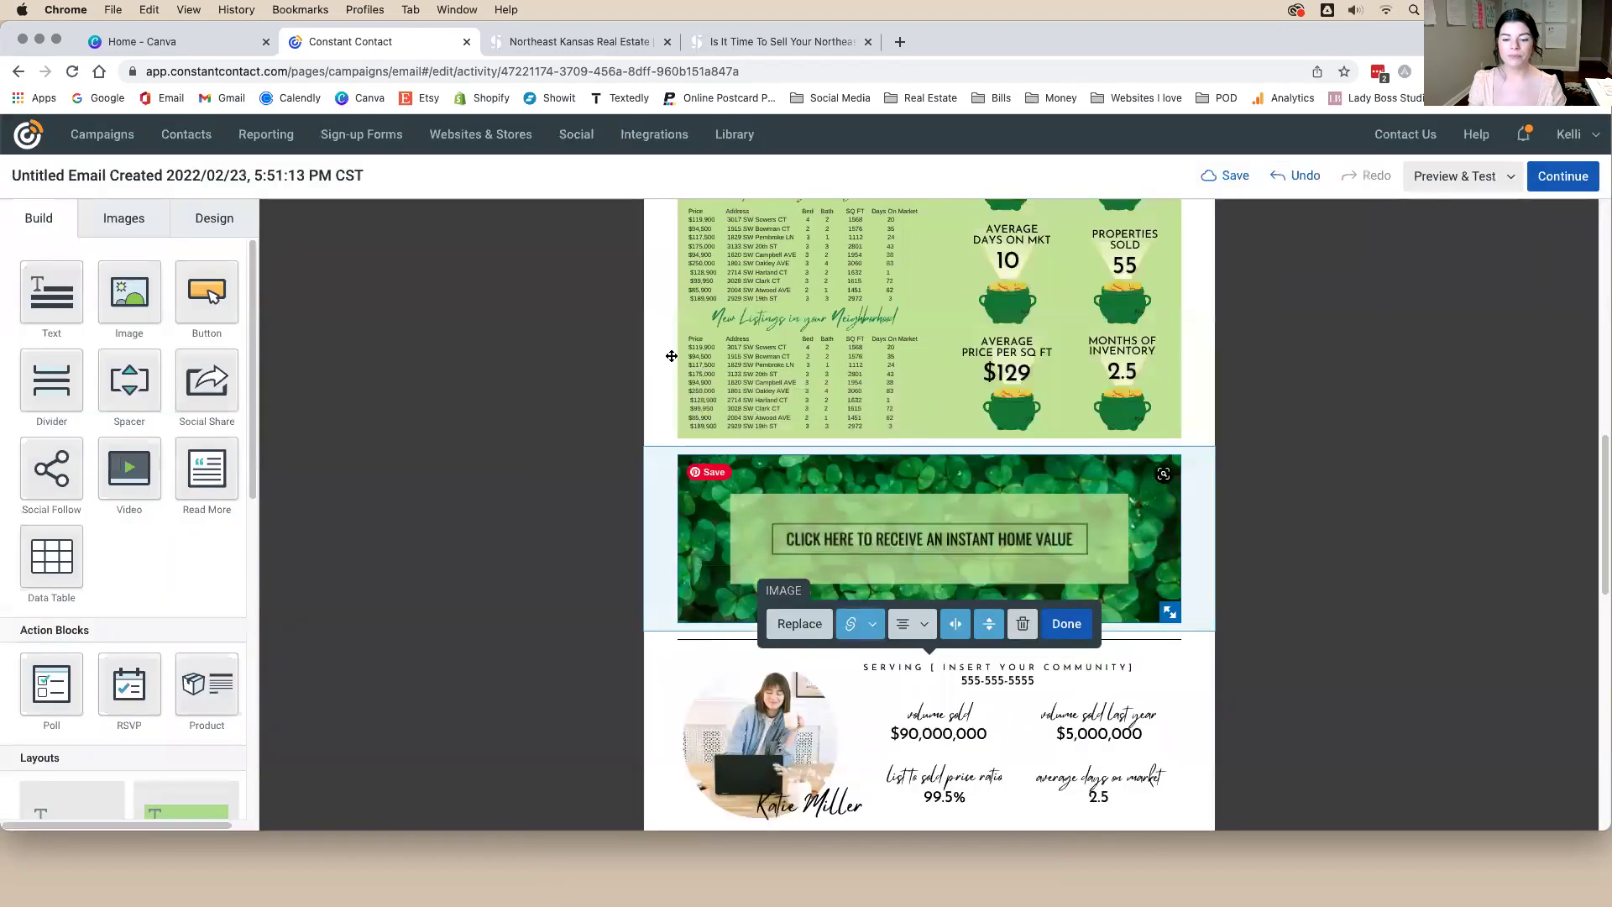
Review the market update, instant home value and agent statistics images after linking
{"action": "scroll", "coordinate": [576, 493], "scroll_direction": "down", "scroll_amount": 3}
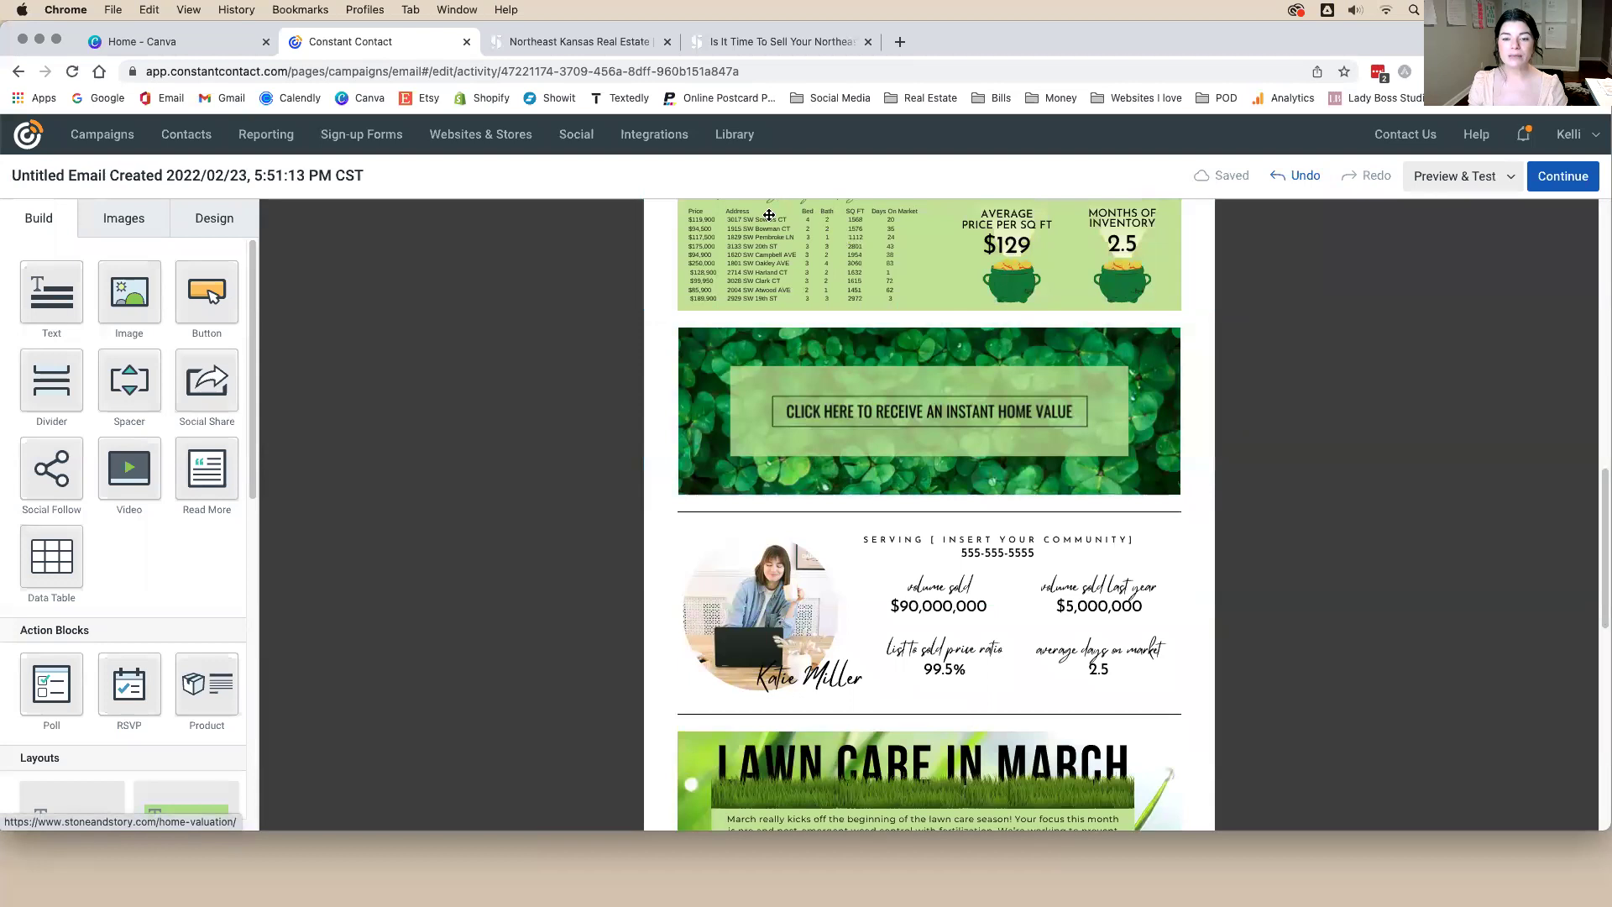
{"action": "scroll", "coordinate": [949, 586], "scroll_direction": "up", "scroll_amount": 5}
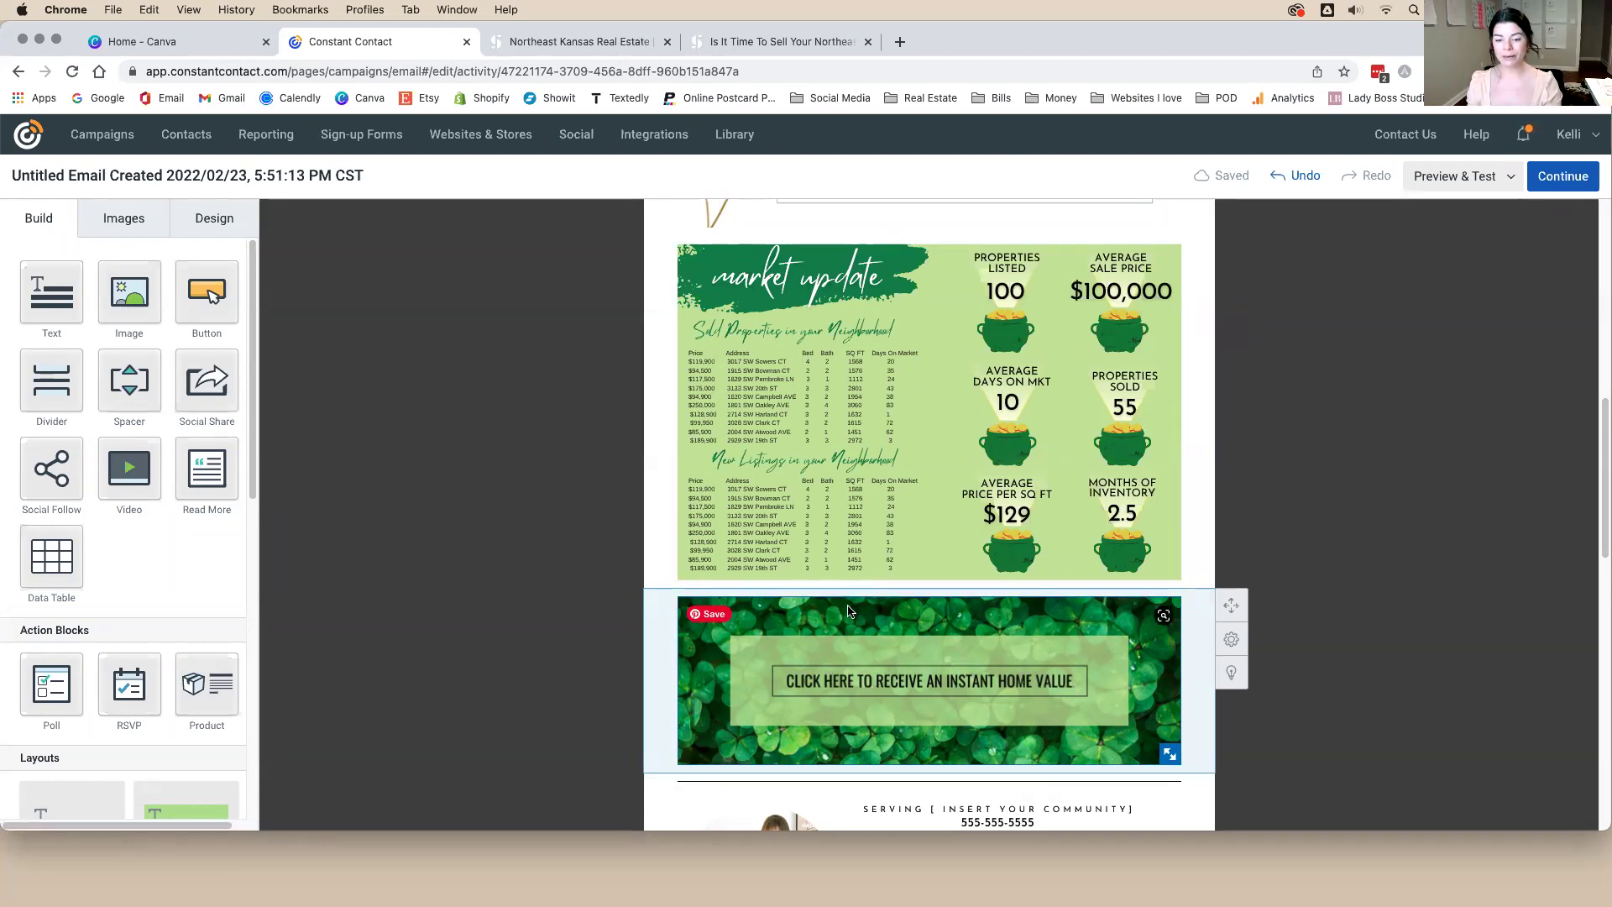
{"action": "scroll", "coordinate": [853, 606], "scroll_direction": "down", "scroll_amount": 3}
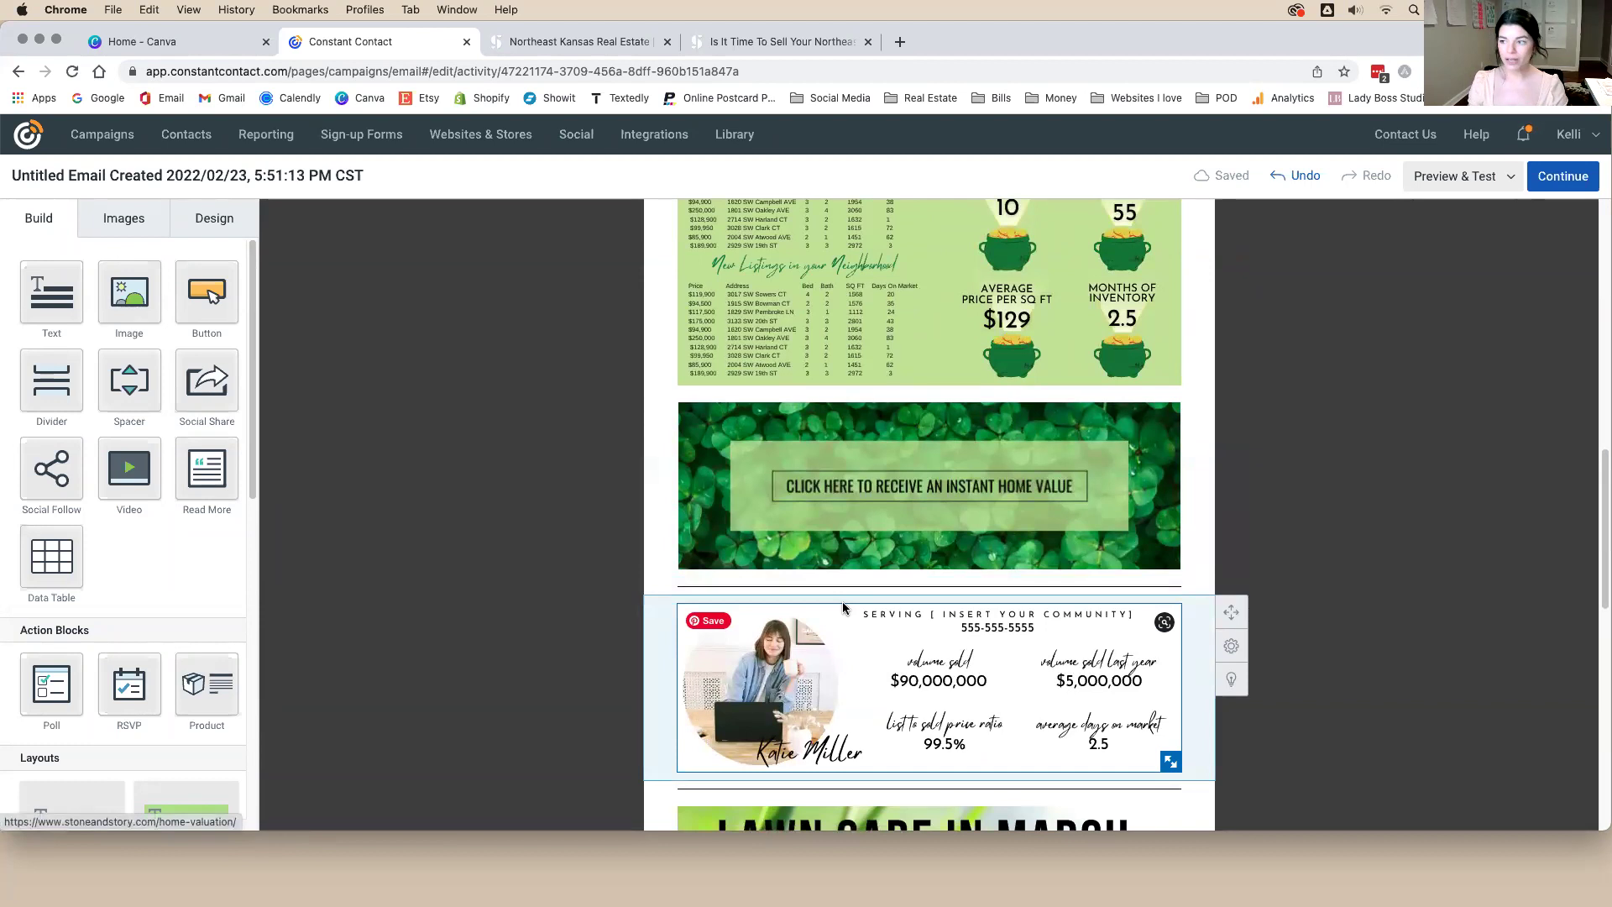
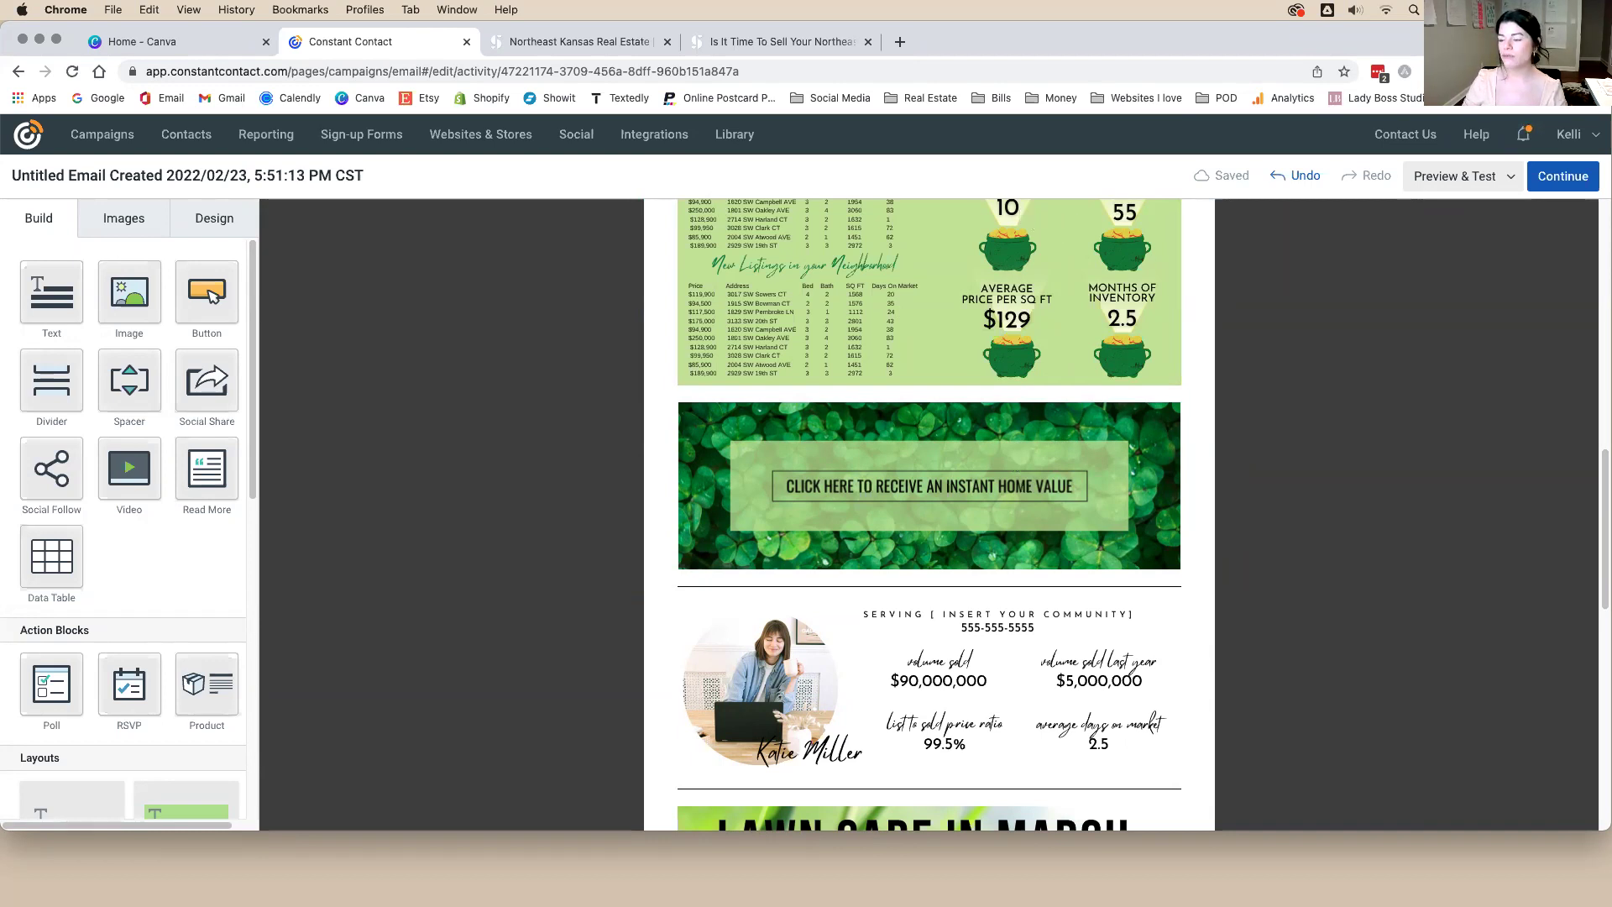
Look over the Stone & Story home valuation page down to its footer and close its browser tab
{"action": "left_click", "coordinate": [792, 37]}
{"action": "scroll", "coordinate": [853, 513], "scroll_direction": "down", "scroll_amount": 10}
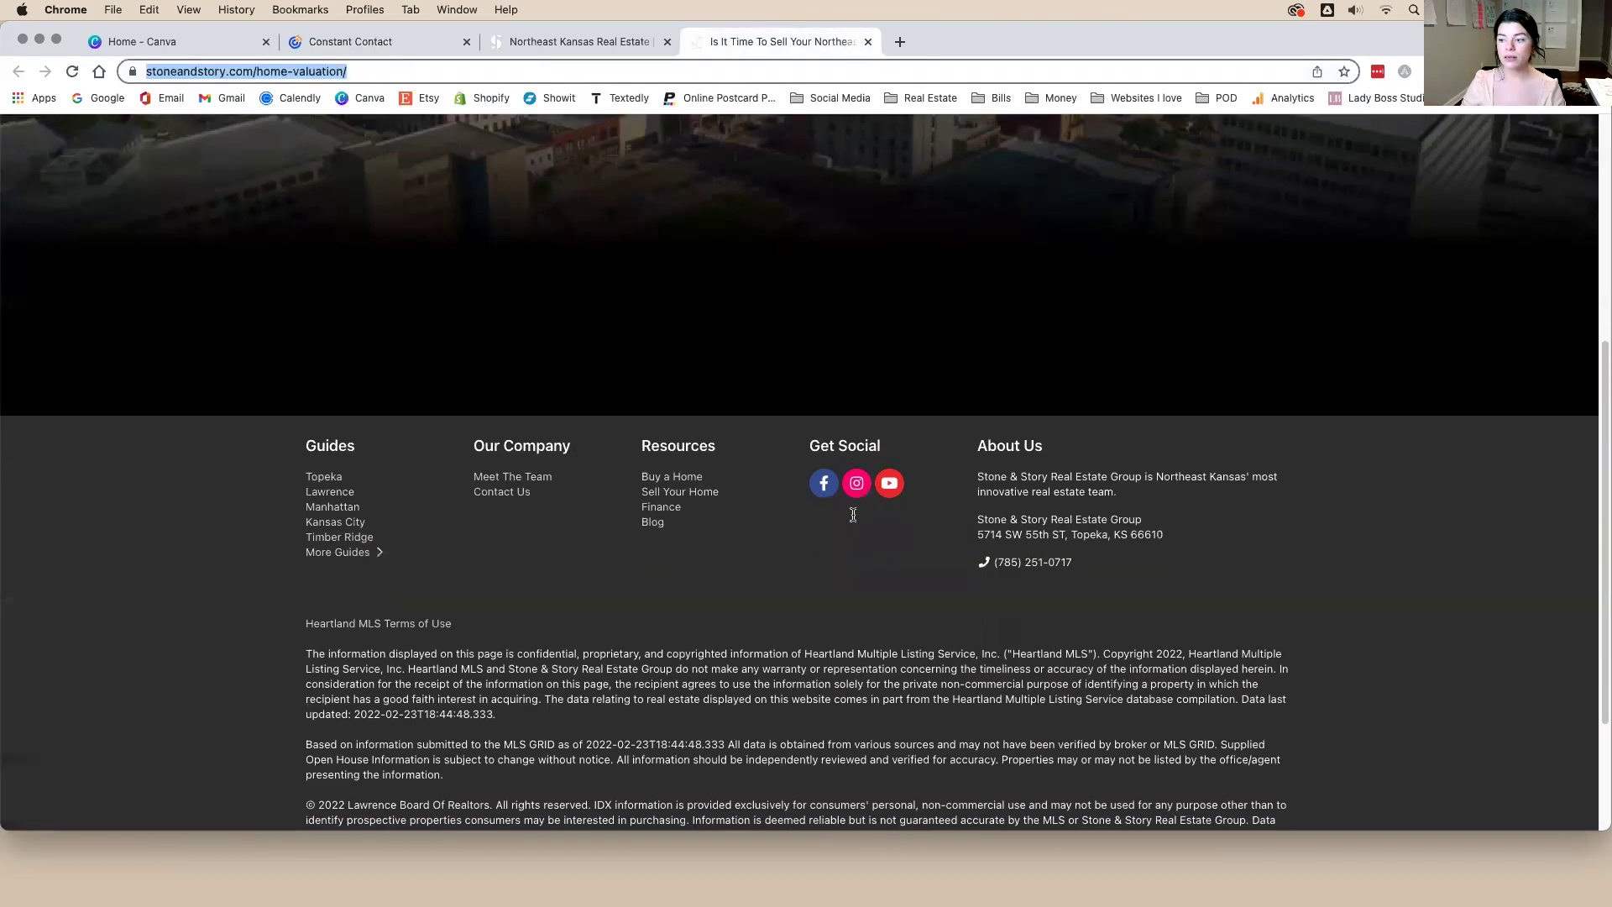
{"action": "scroll", "coordinate": [860, 532], "scroll_direction": "up", "scroll_amount": 10}
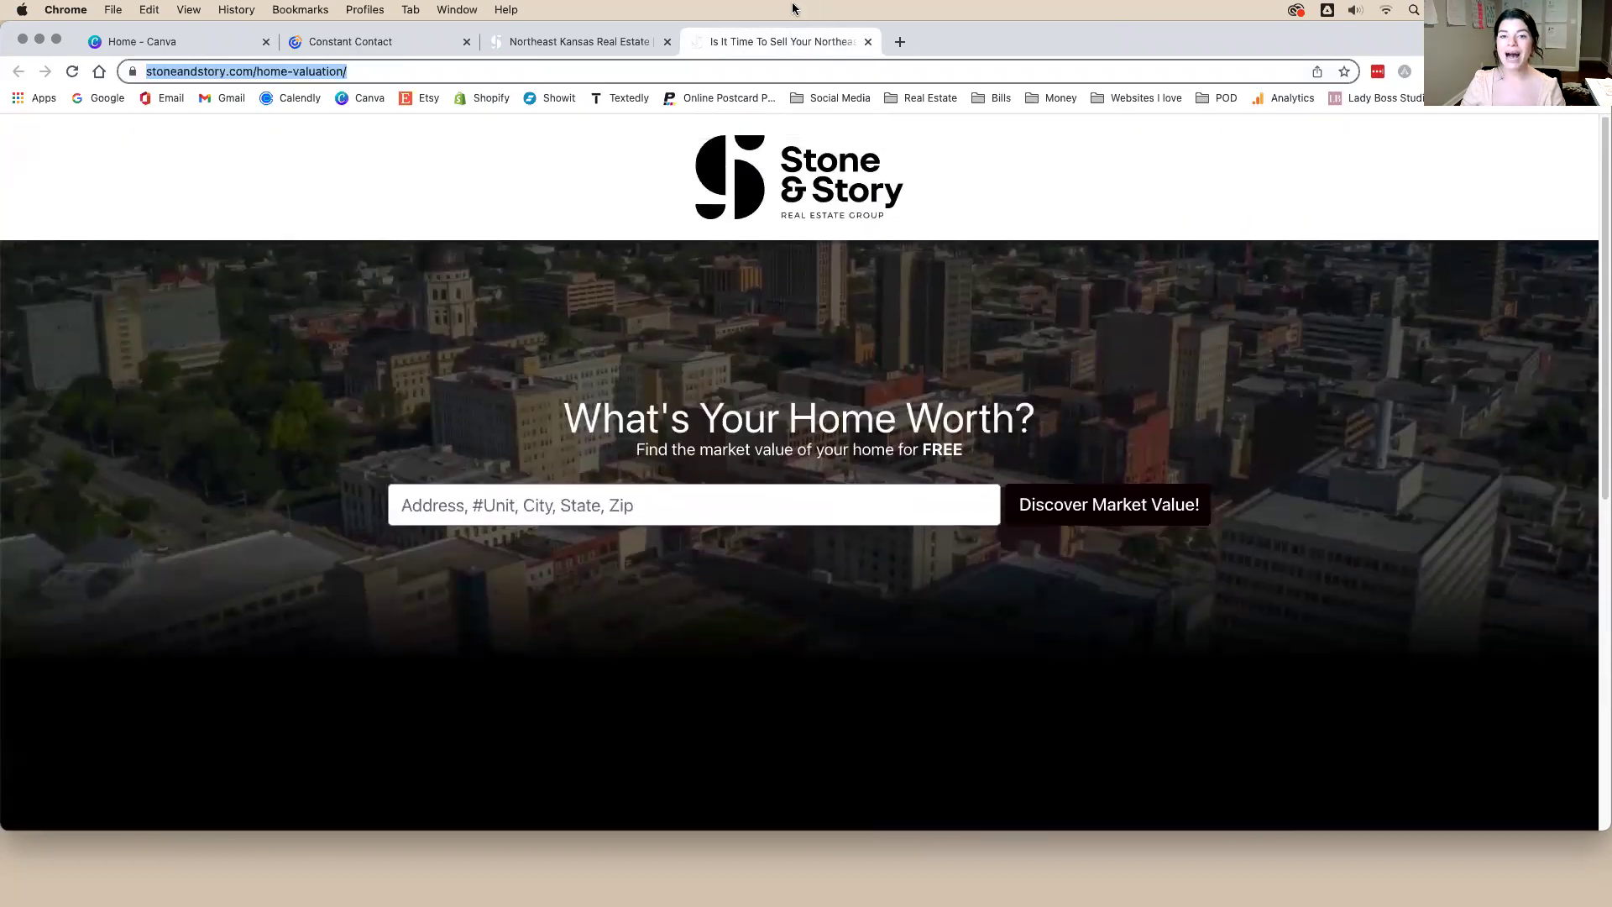
{"action": "left_click", "coordinate": [868, 41]}
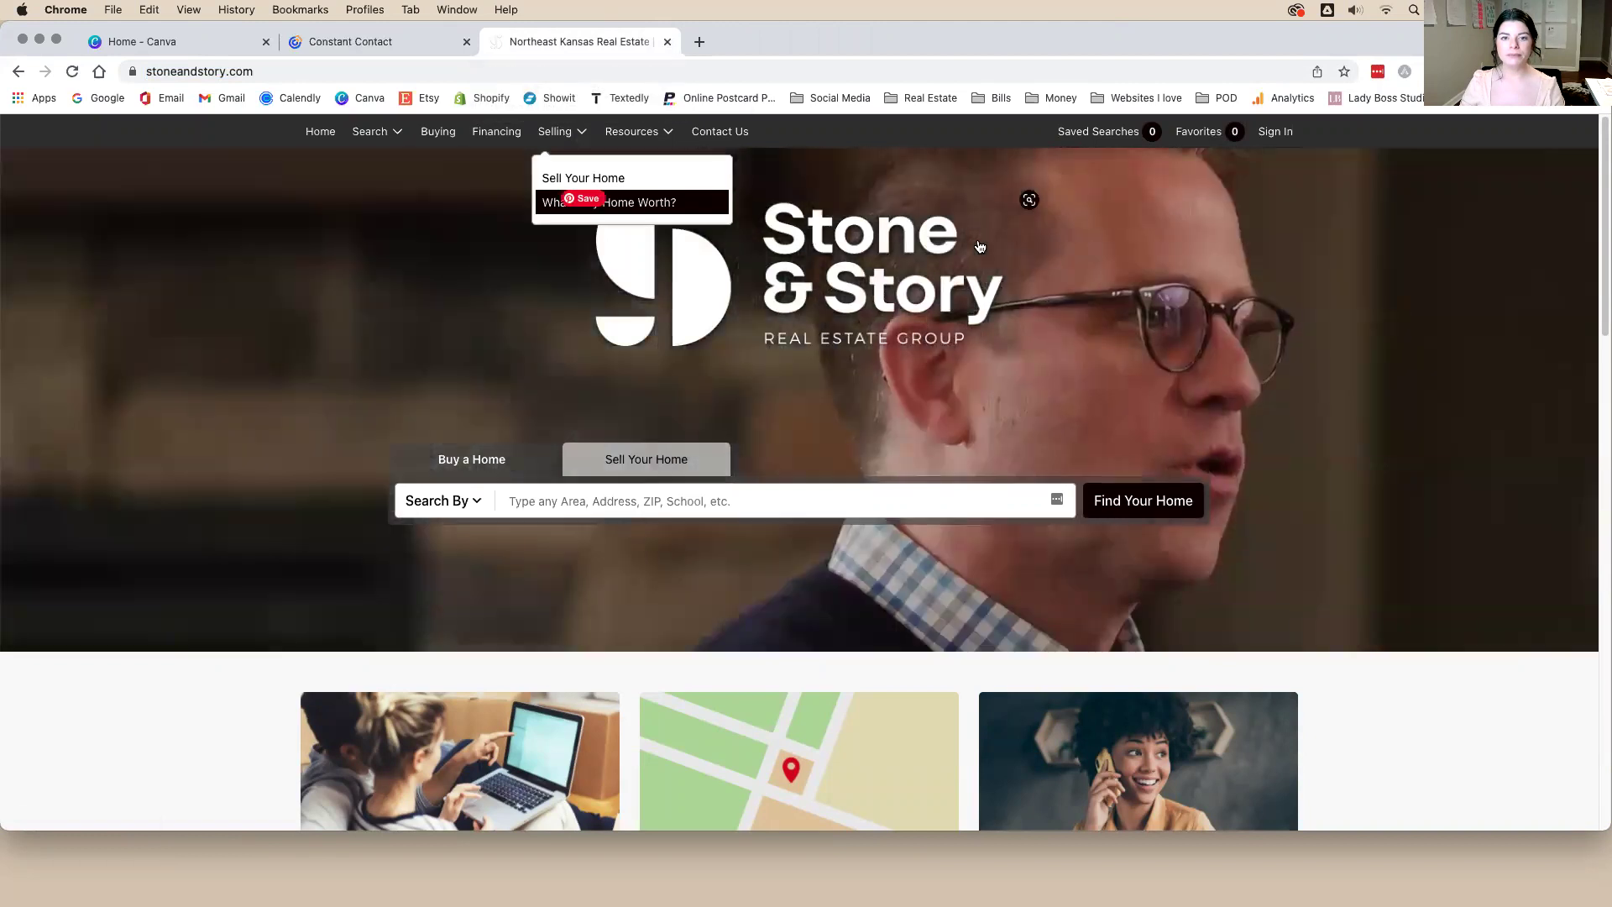
Return to the Constant Contact email and review the whole newsletter from the header to the Cheers contact section
{"action": "left_click", "coordinate": [361, 9]}
{"action": "left_click", "coordinate": [317, 37]}
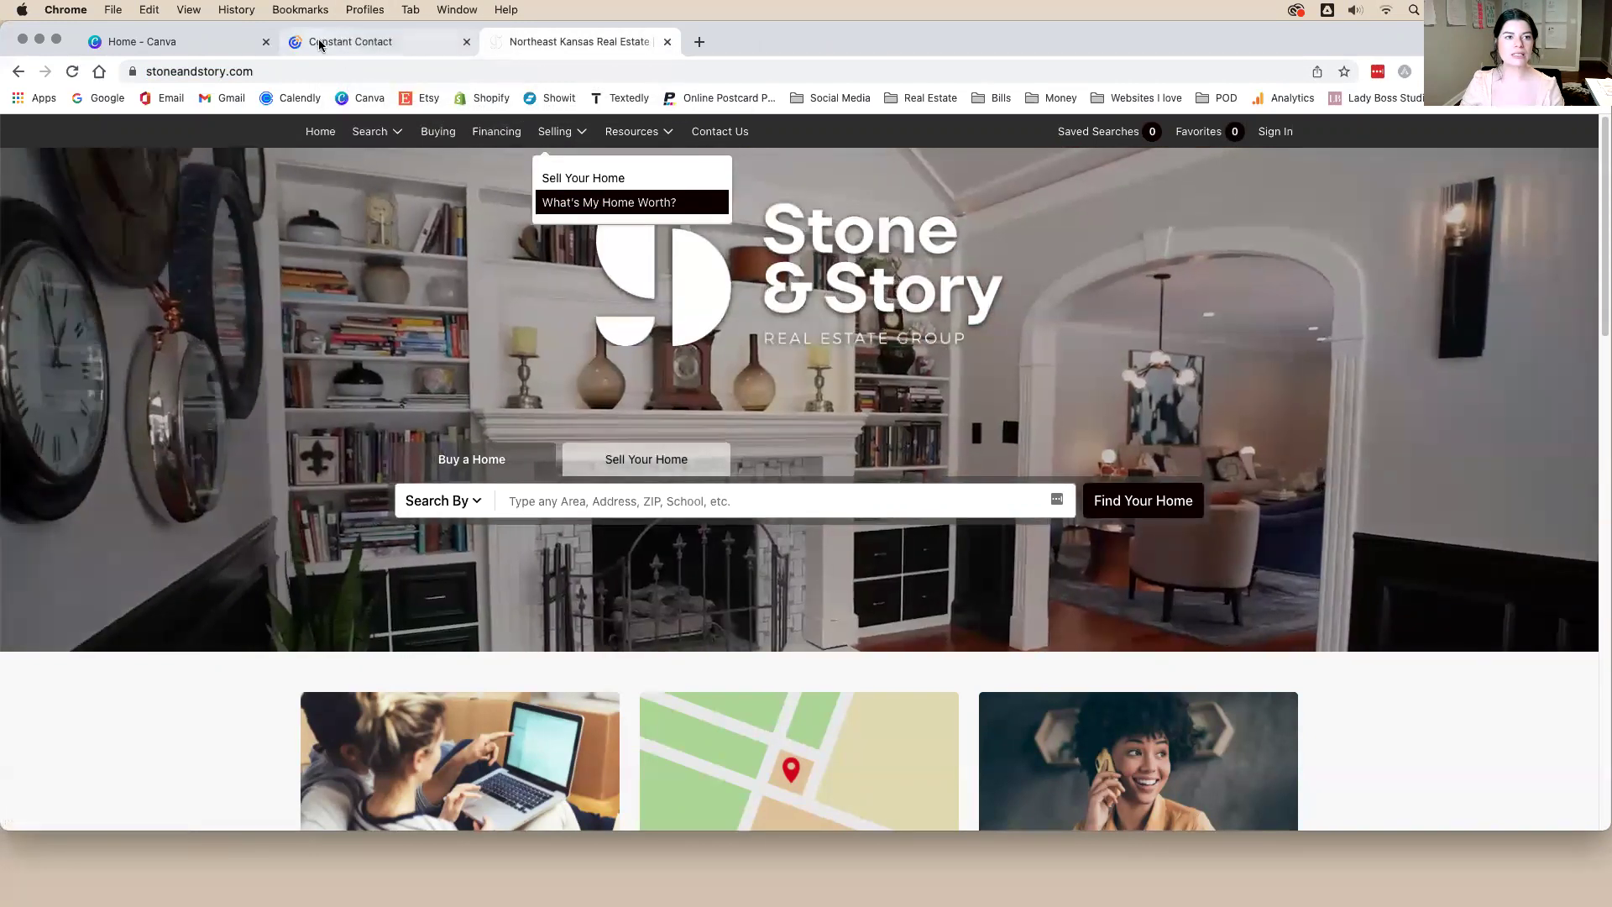
{"action": "left_click", "coordinate": [318, 41]}
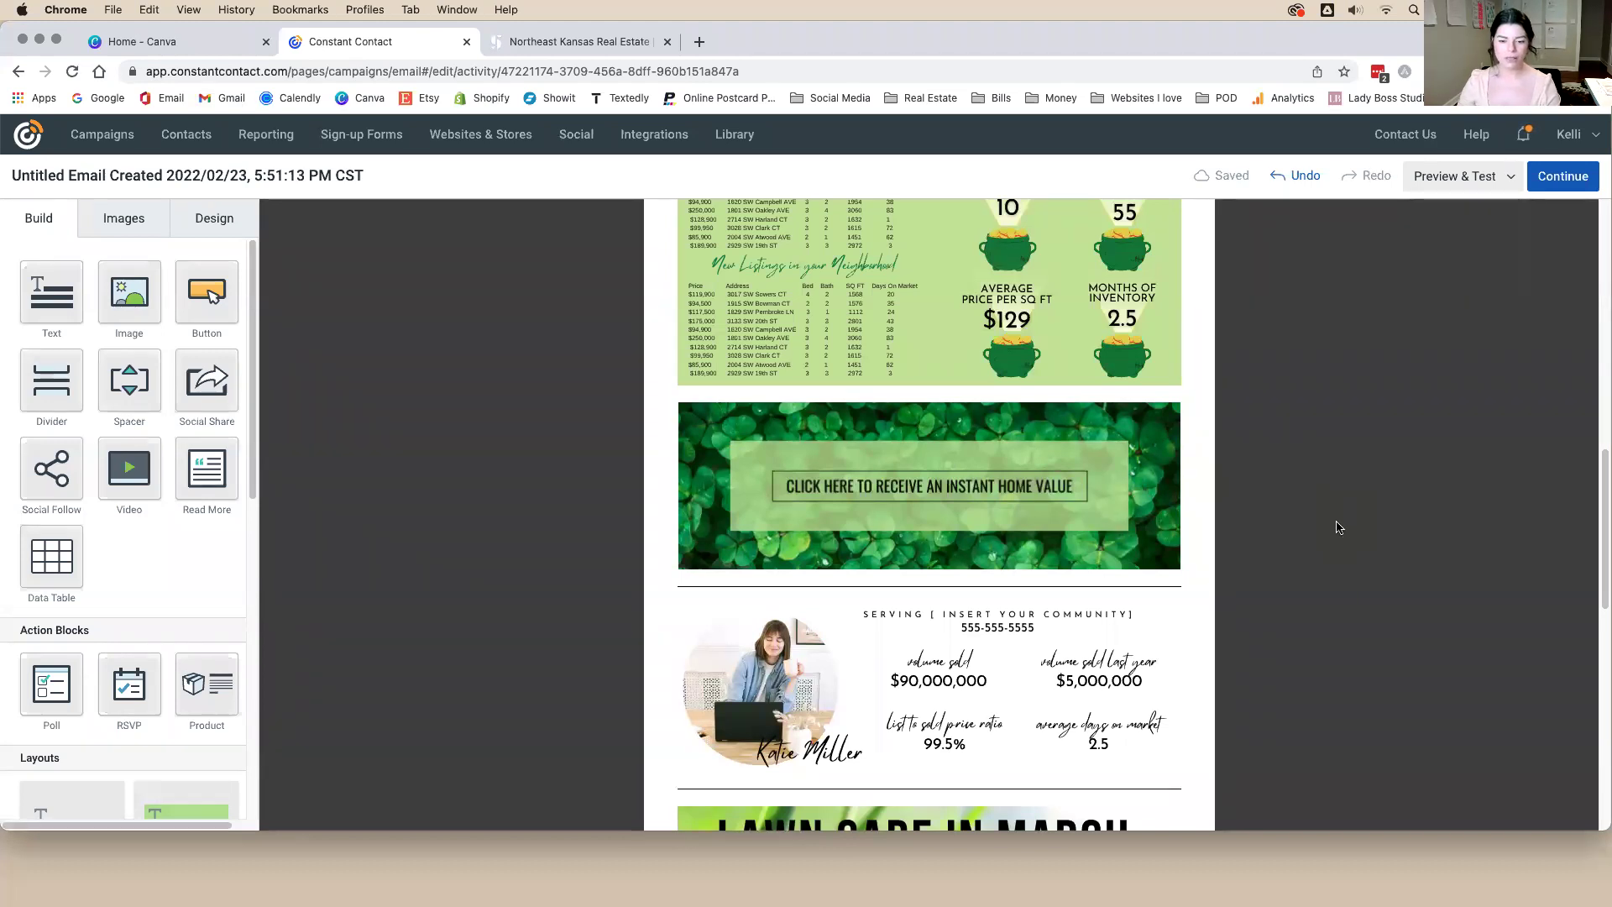
{"action": "scroll", "coordinate": [1339, 529], "scroll_direction": "down", "scroll_amount": 3}
{"action": "scroll", "coordinate": [1336, 531], "scroll_direction": "down", "scroll_amount": 3}
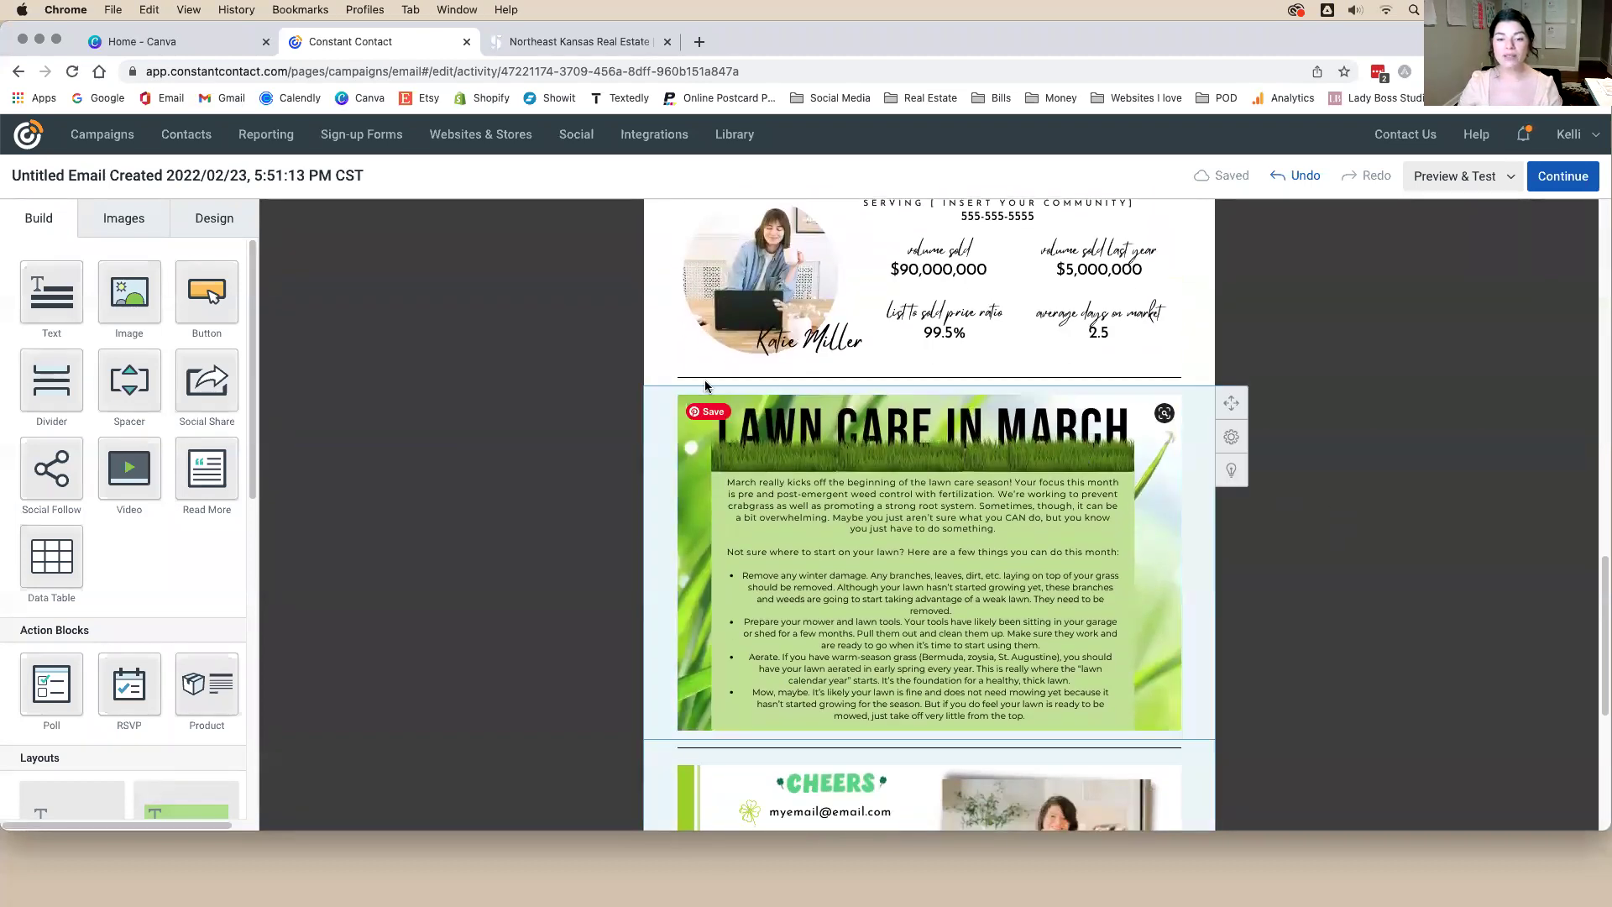
{"action": "scroll", "coordinate": [895, 564], "scroll_direction": "down", "scroll_amount": 4}
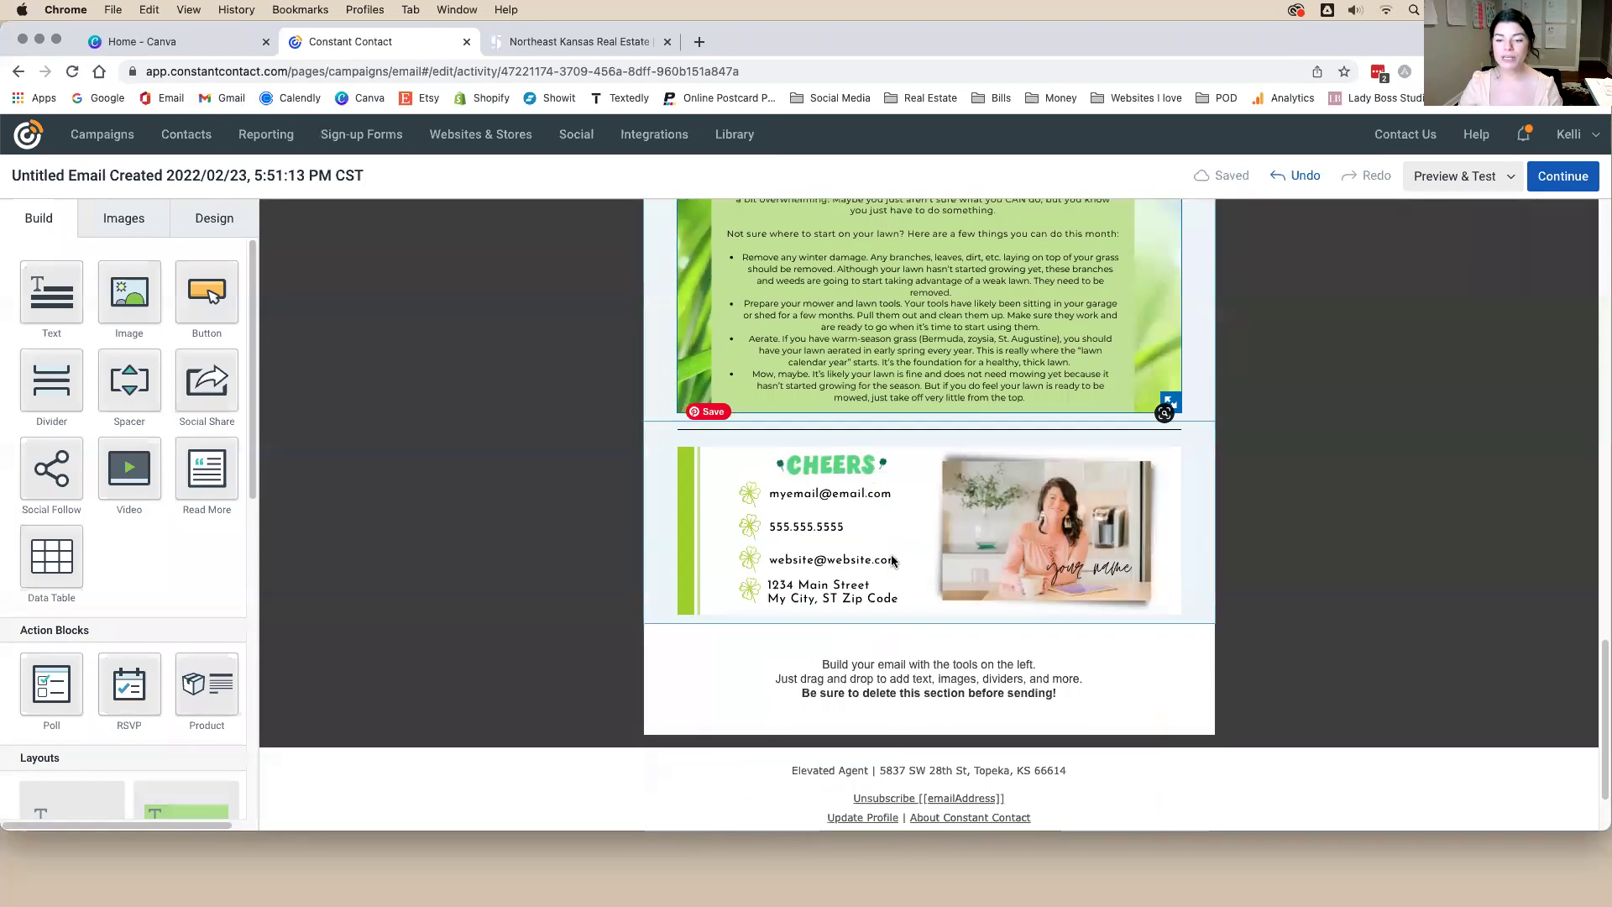
{"action": "scroll", "coordinate": [892, 560], "scroll_direction": "up", "scroll_amount": 2}
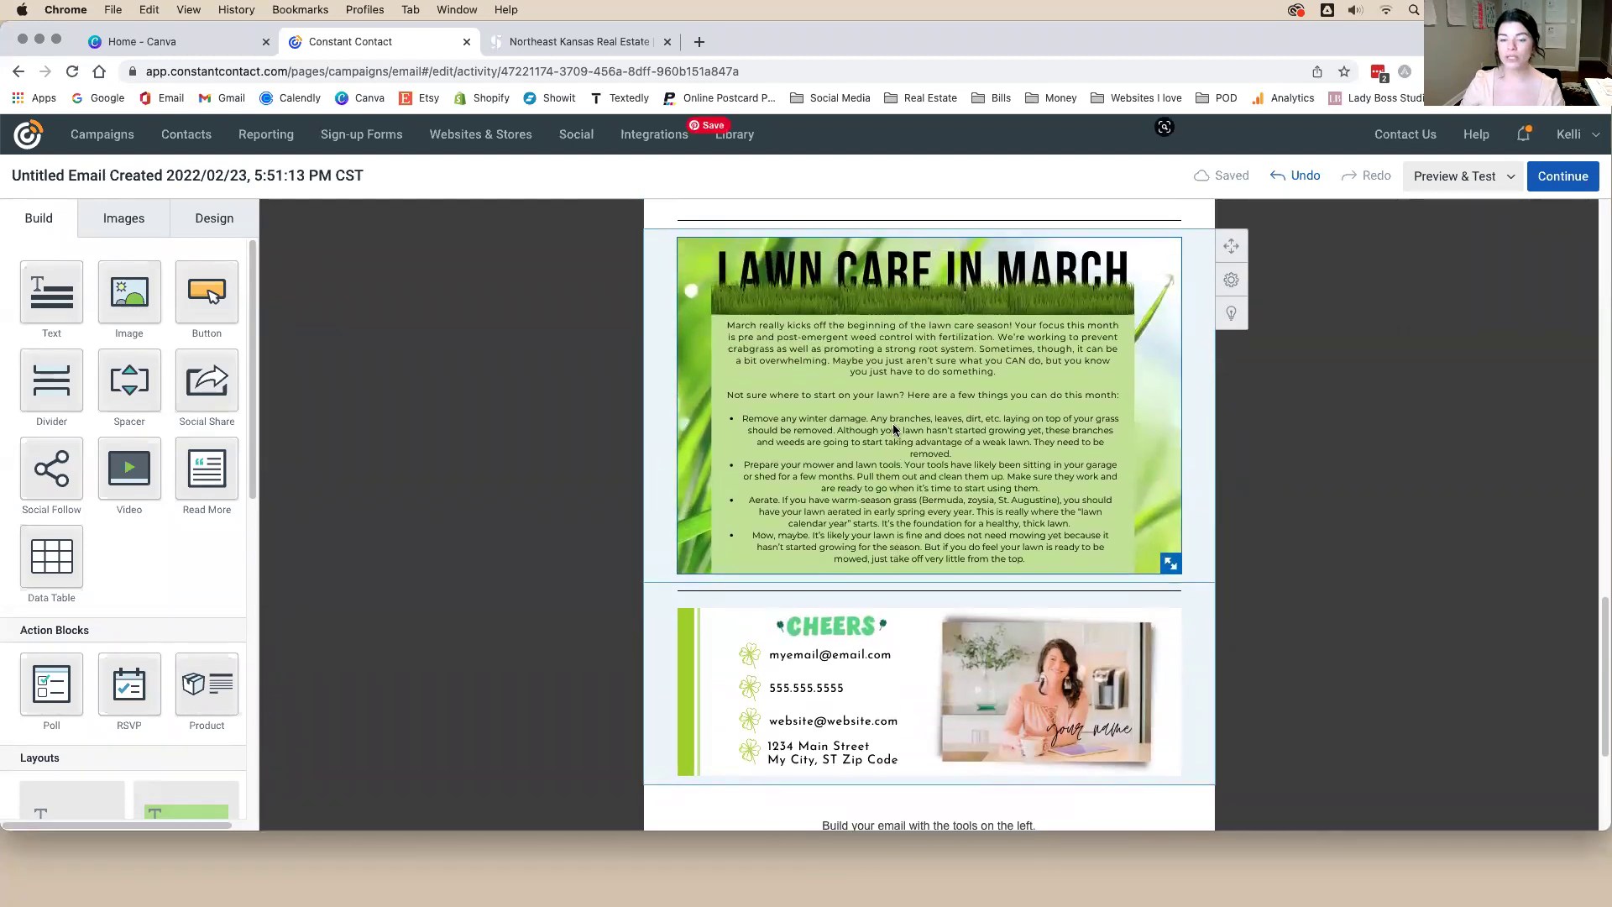
{"action": "scroll", "coordinate": [893, 430], "scroll_direction": "up", "scroll_amount": 10}
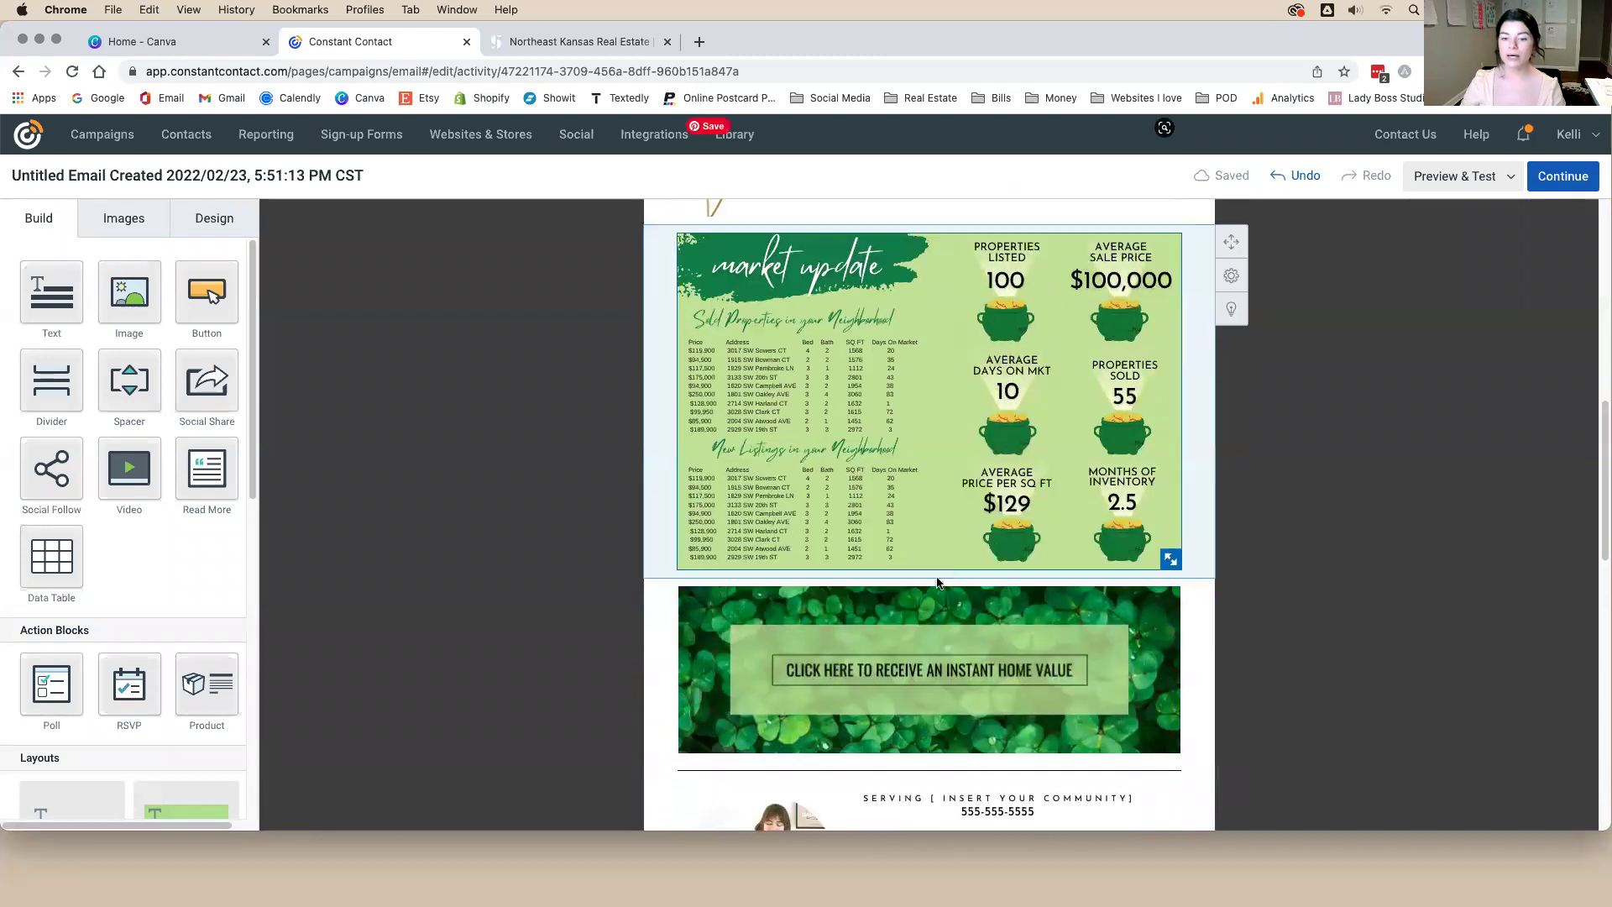
{"action": "scroll", "coordinate": [936, 578], "scroll_direction": "up", "scroll_amount": 11}
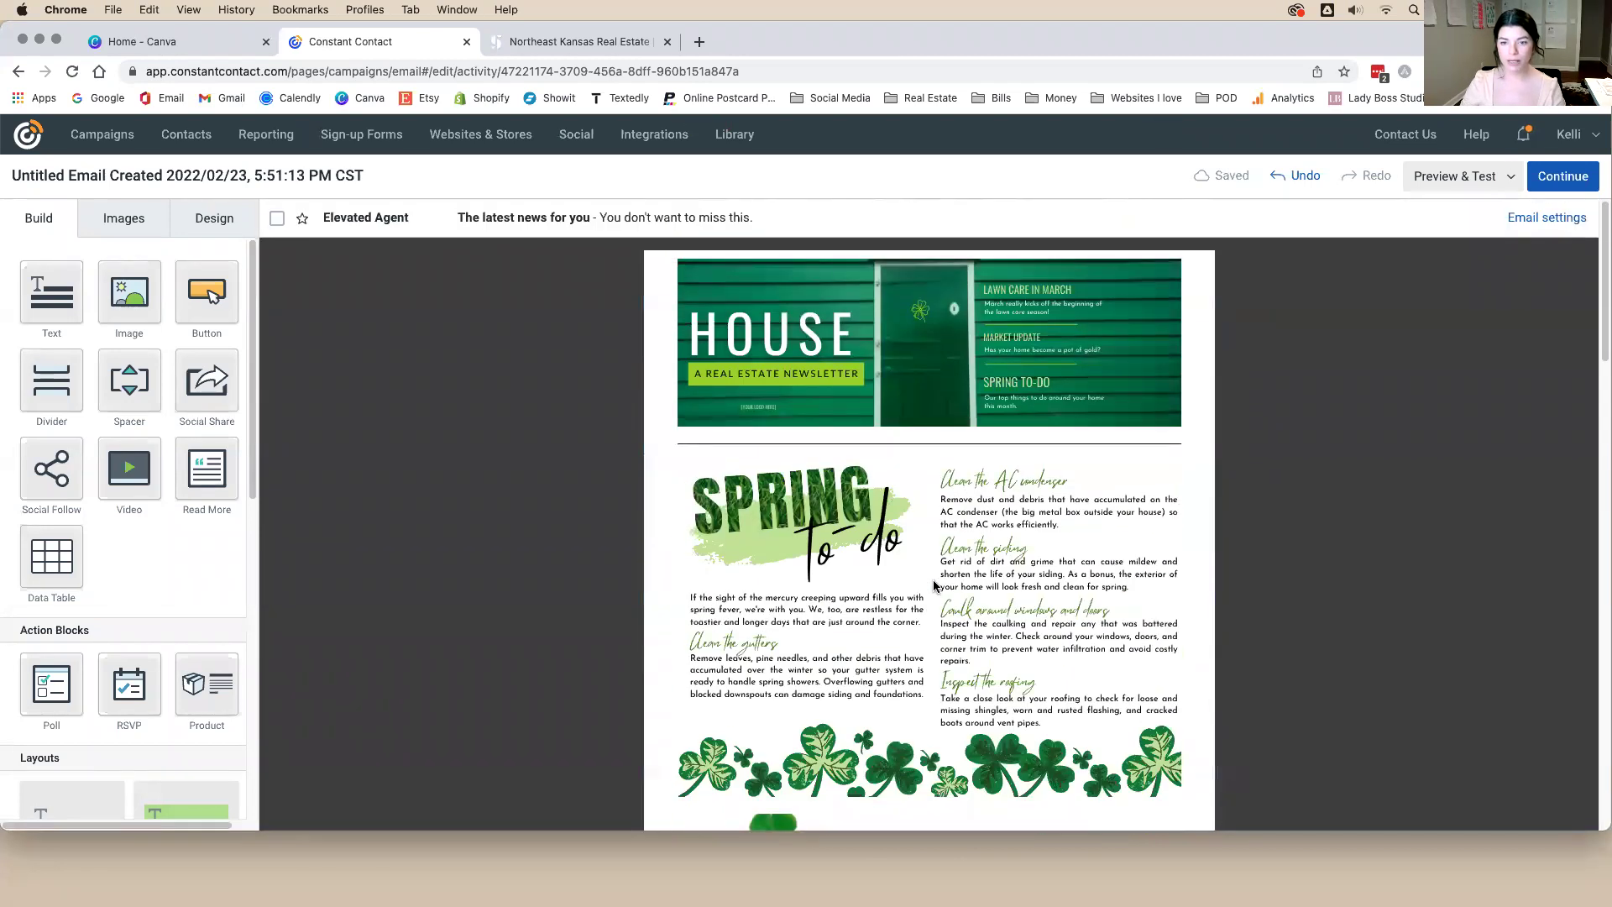
{"action": "scroll", "coordinate": [934, 585], "scroll_direction": "down", "scroll_amount": 5}
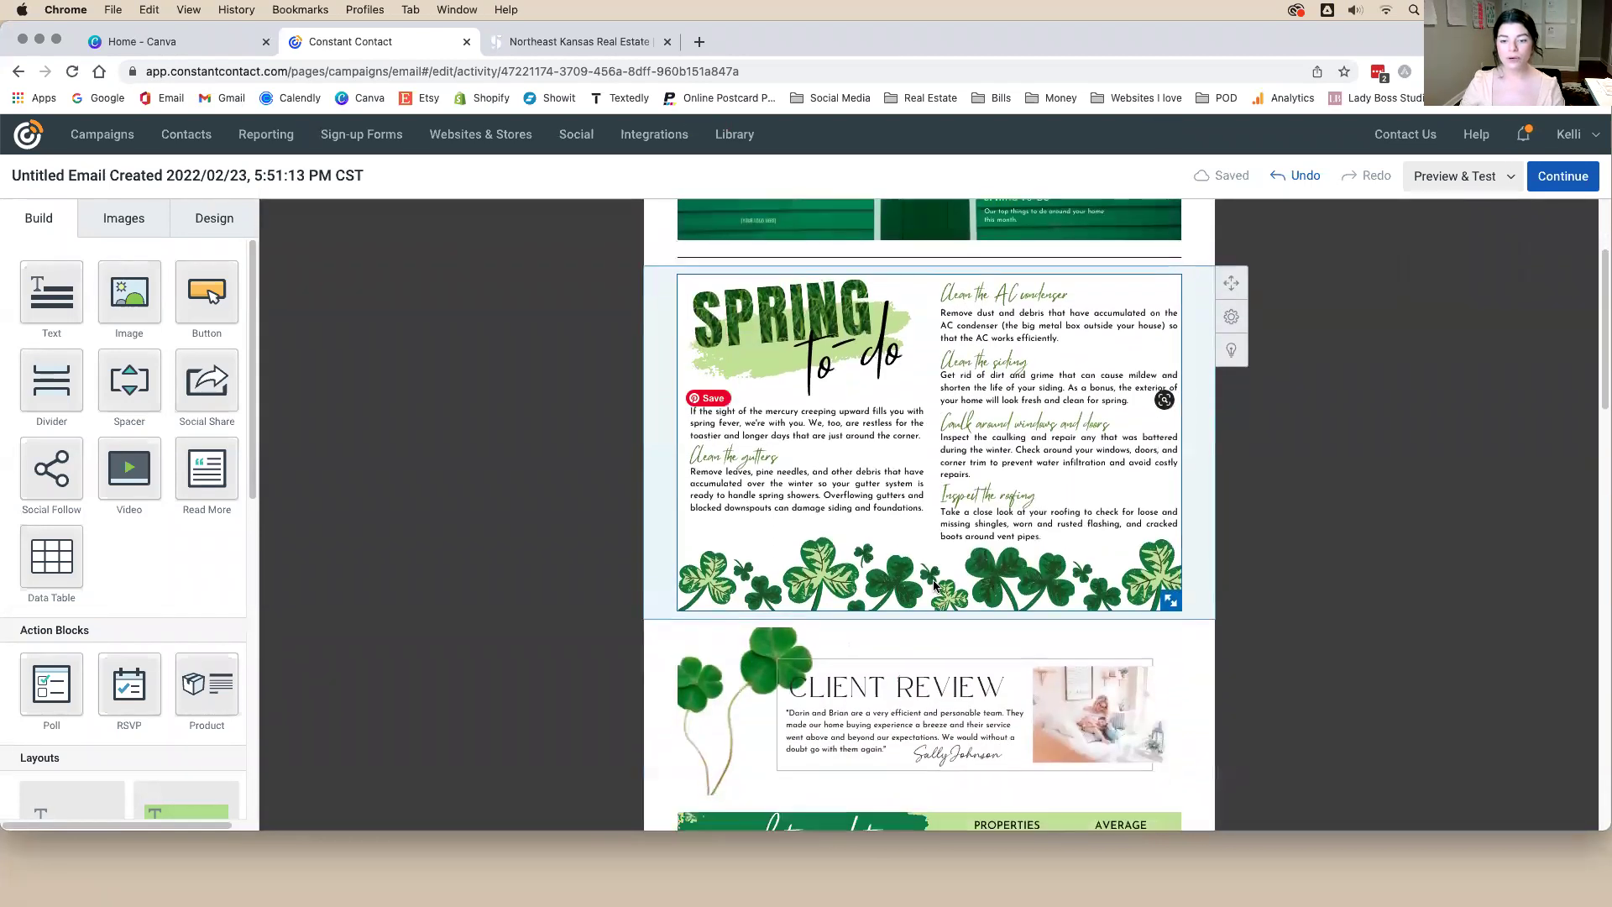
{"action": "scroll", "coordinate": [934, 585], "scroll_direction": "down", "scroll_amount": 10}
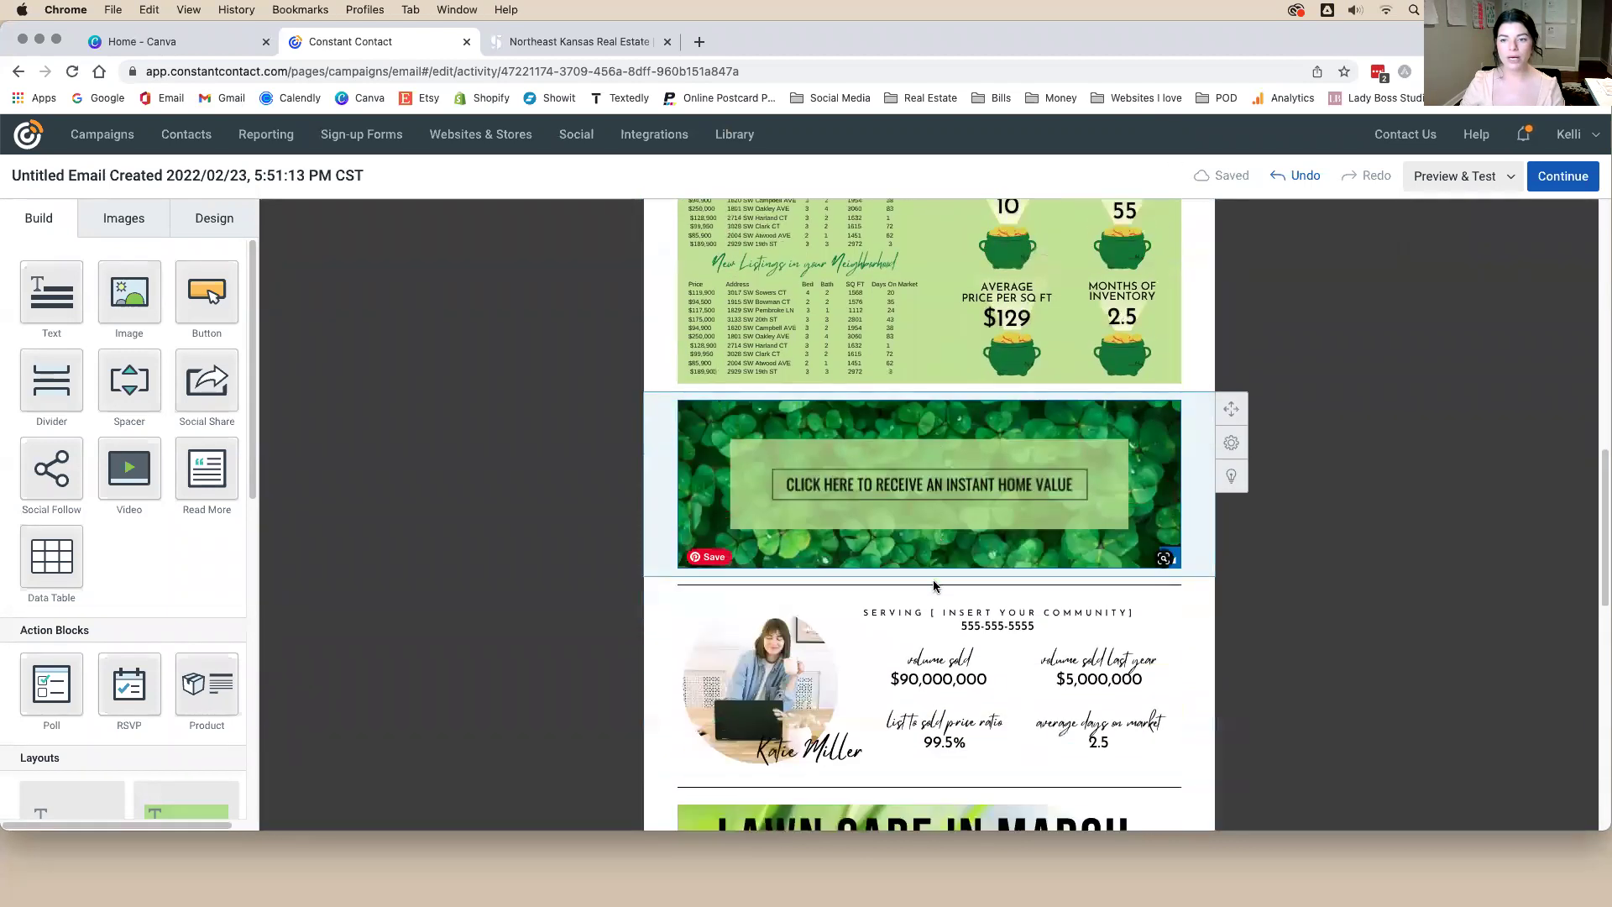
{"action": "scroll", "coordinate": [934, 585], "scroll_direction": "down", "scroll_amount": 11}
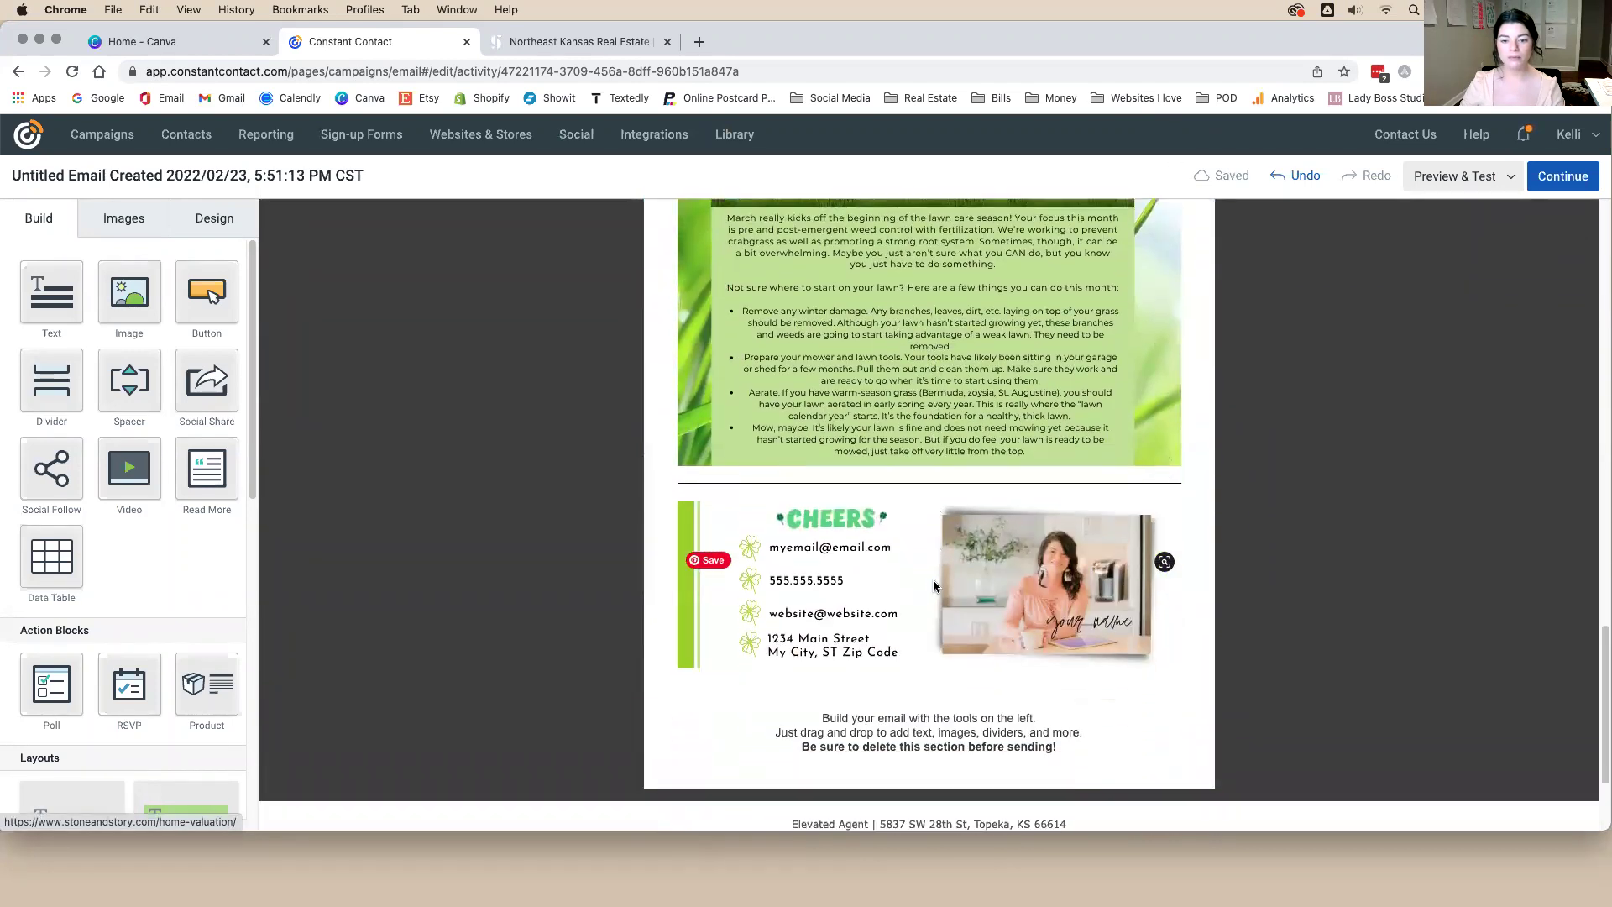
{"action": "scroll", "coordinate": [454, 587], "scroll_direction": "up", "scroll_amount": 20}
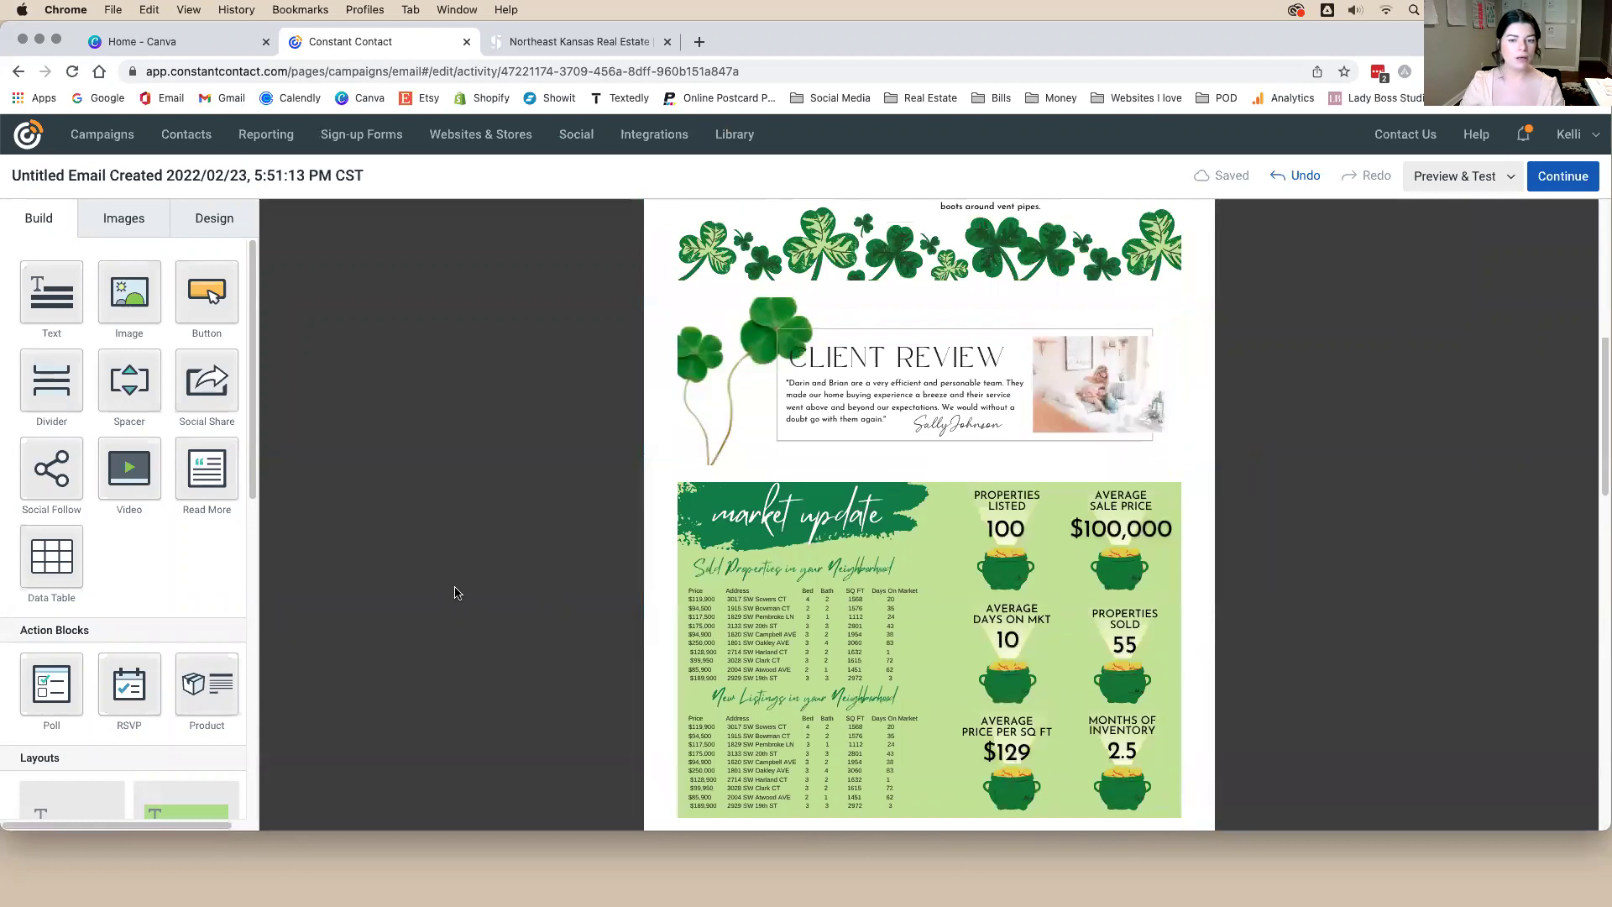
Open the email settings for the newsletter and place the cursor in the subject line
{"action": "left_click", "coordinate": [942, 210]}
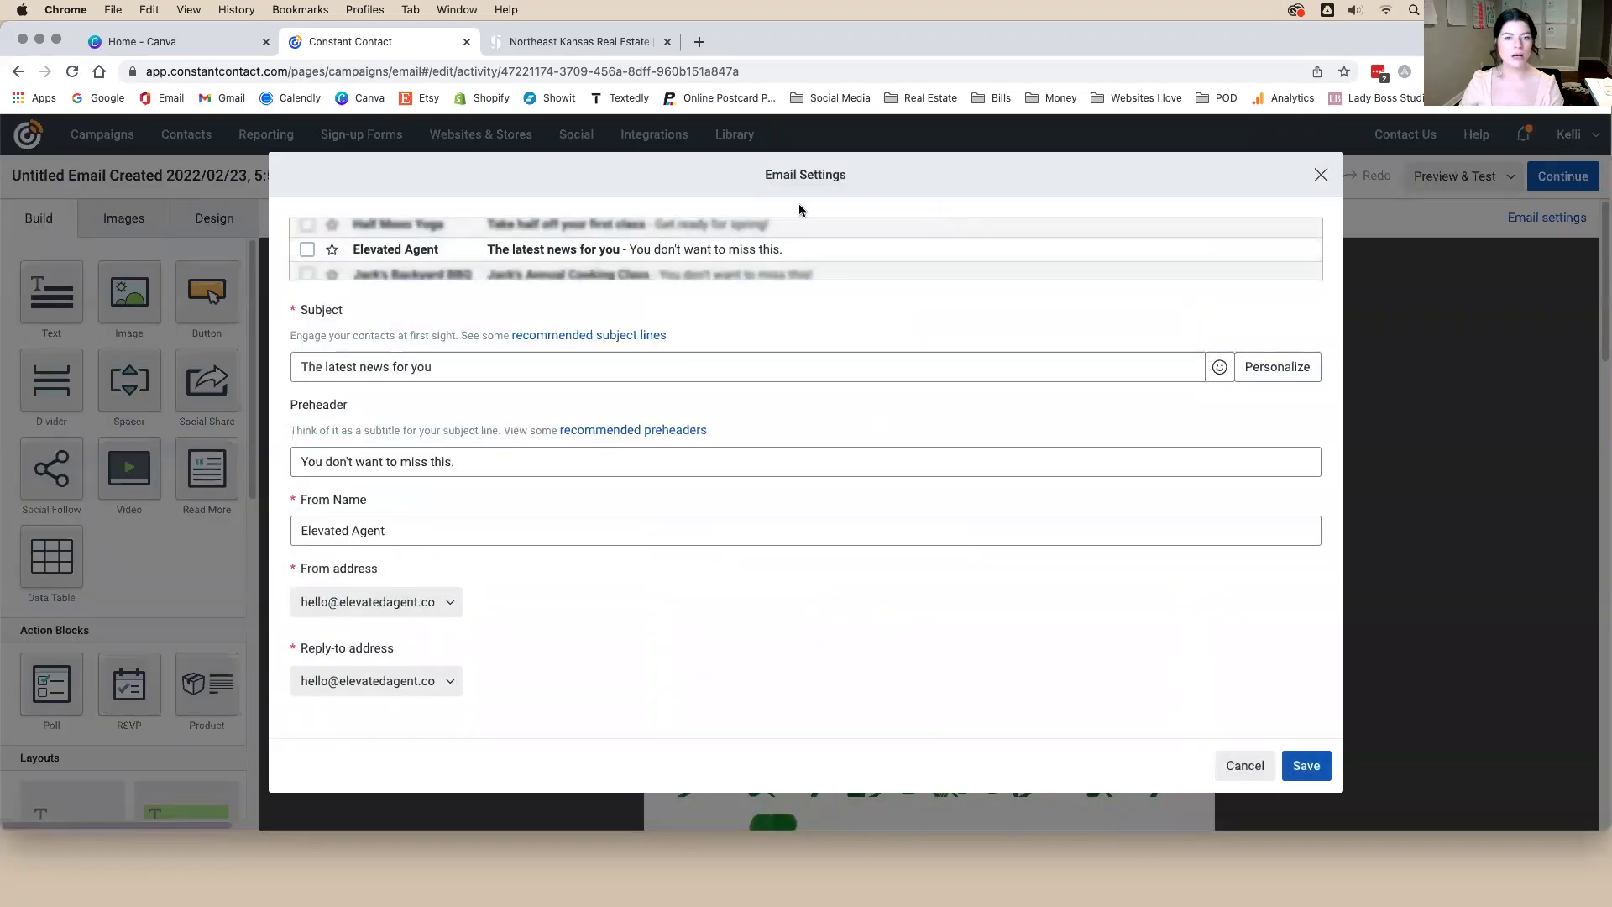
{"action": "left_click_drag", "start_coordinate": [729, 174], "coordinate": [950, 183]}
{"action": "left_click", "coordinate": [680, 364]}
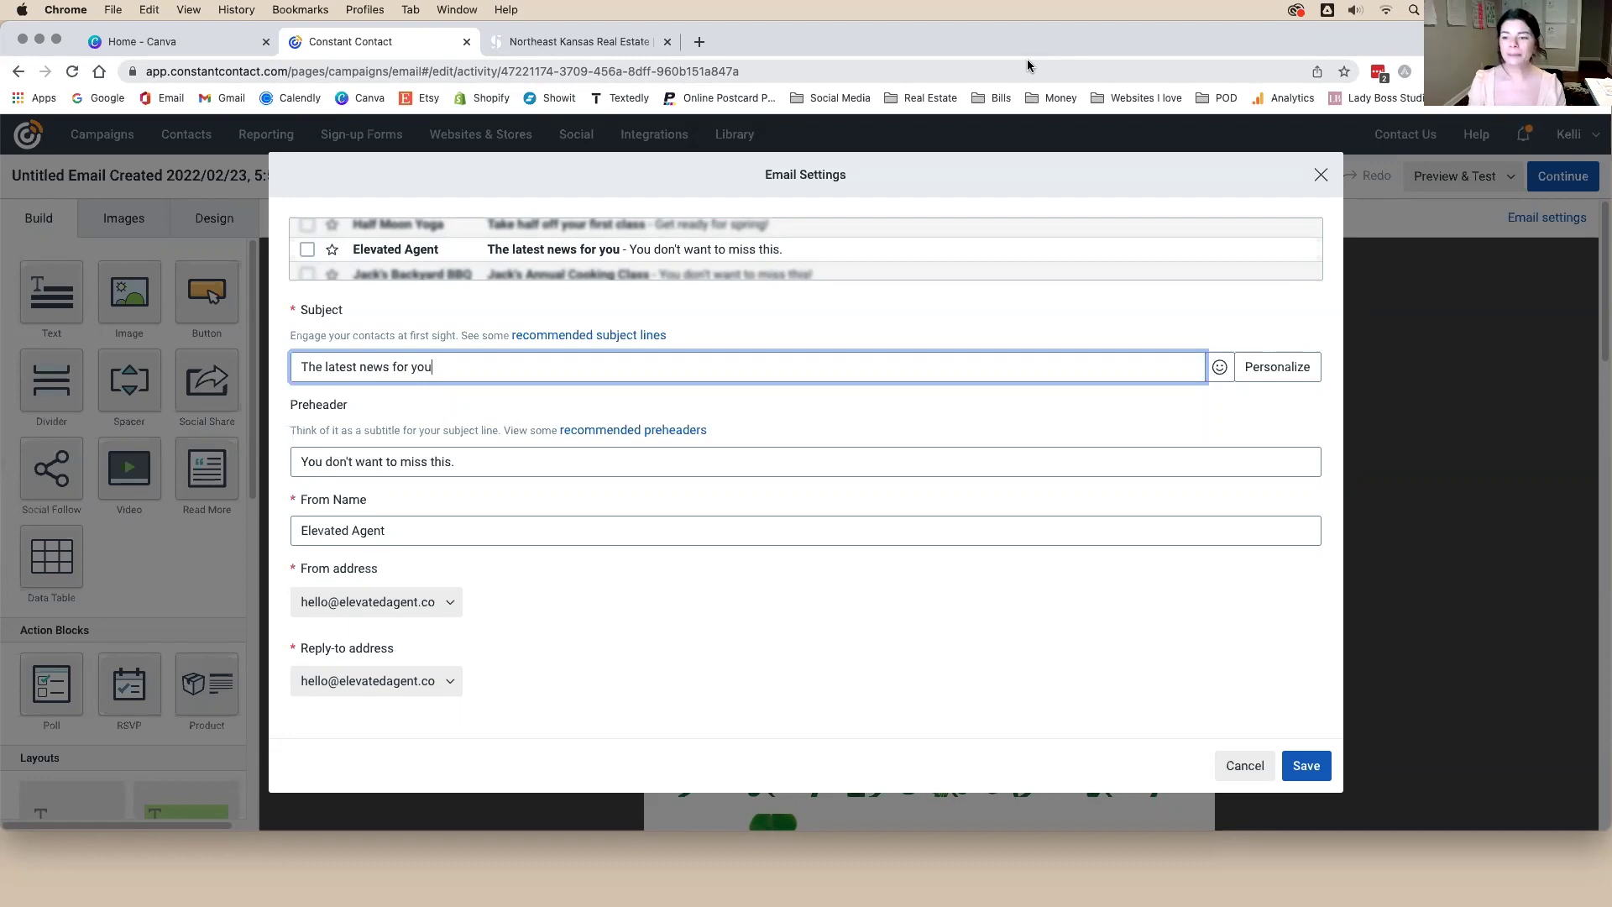
Look through the subject line's smileys, food and drink, and object emojis for a suitable symbol, then close the emoji picker
{"action": "left_click", "coordinate": [1219, 367]}
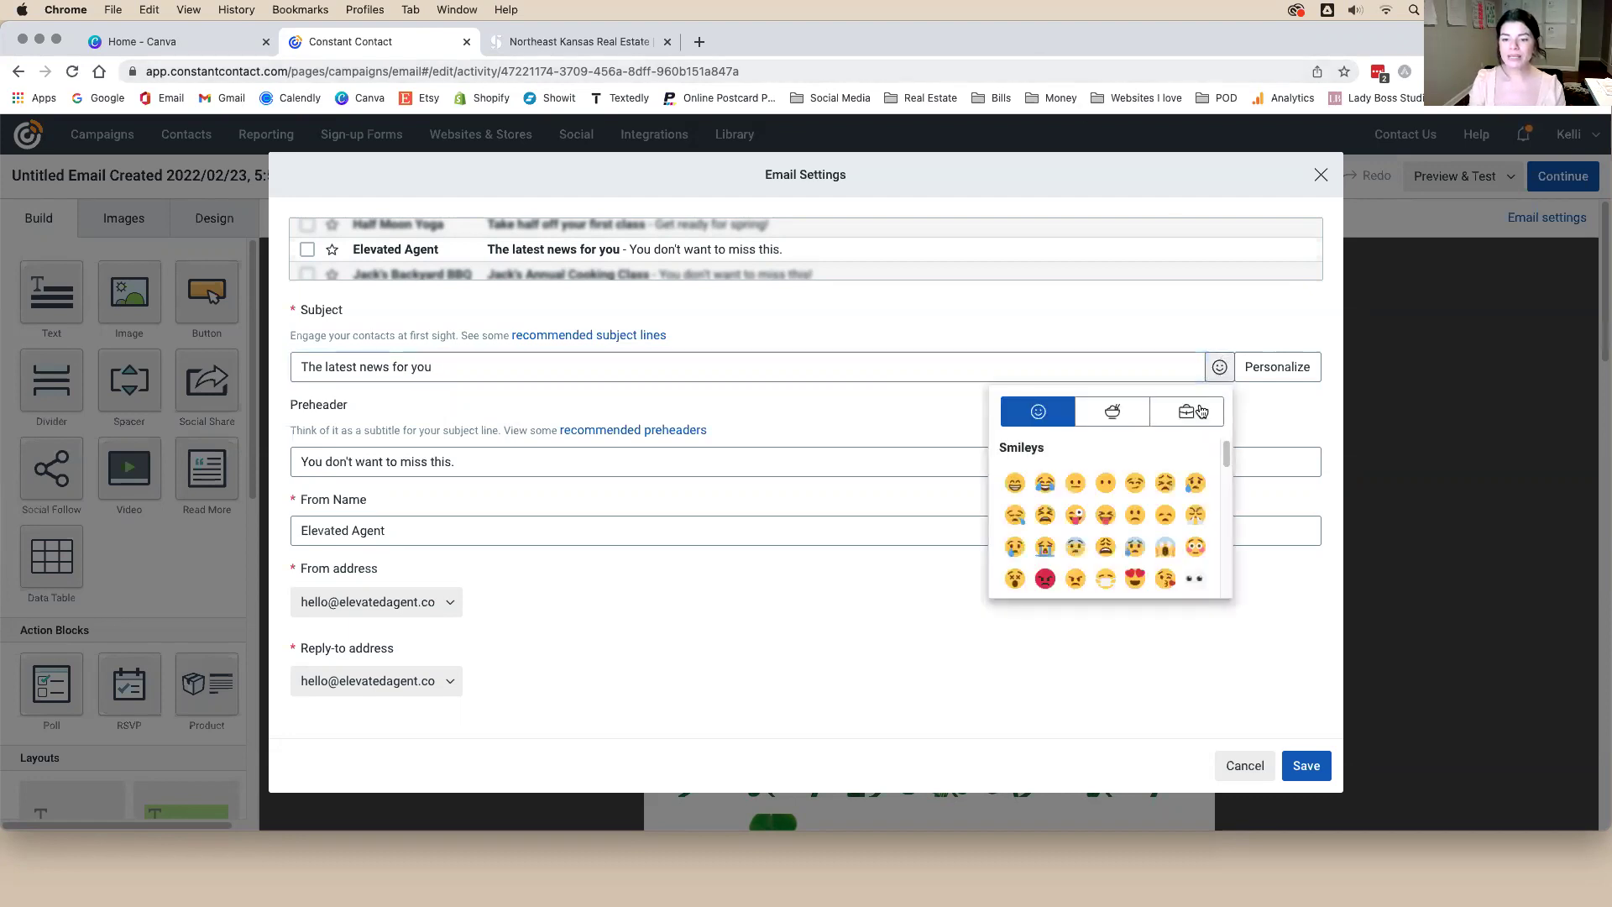
{"action": "scroll", "coordinate": [1167, 463], "scroll_direction": "down", "scroll_amount": 10}
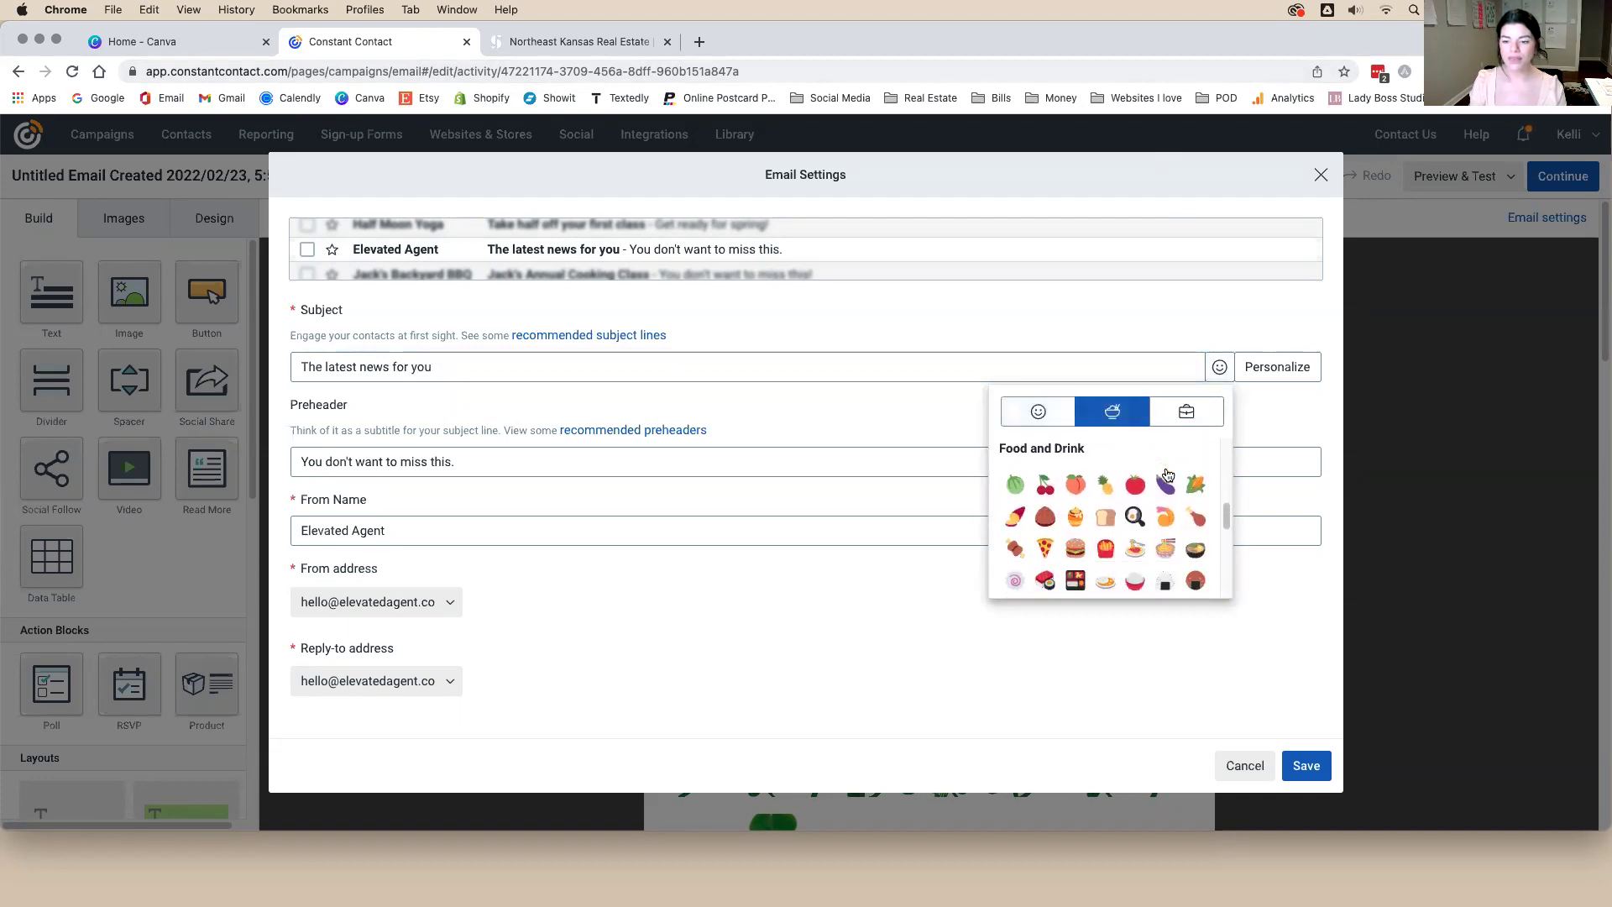
{"action": "scroll", "coordinate": [1166, 475], "scroll_direction": "down", "scroll_amount": 5}
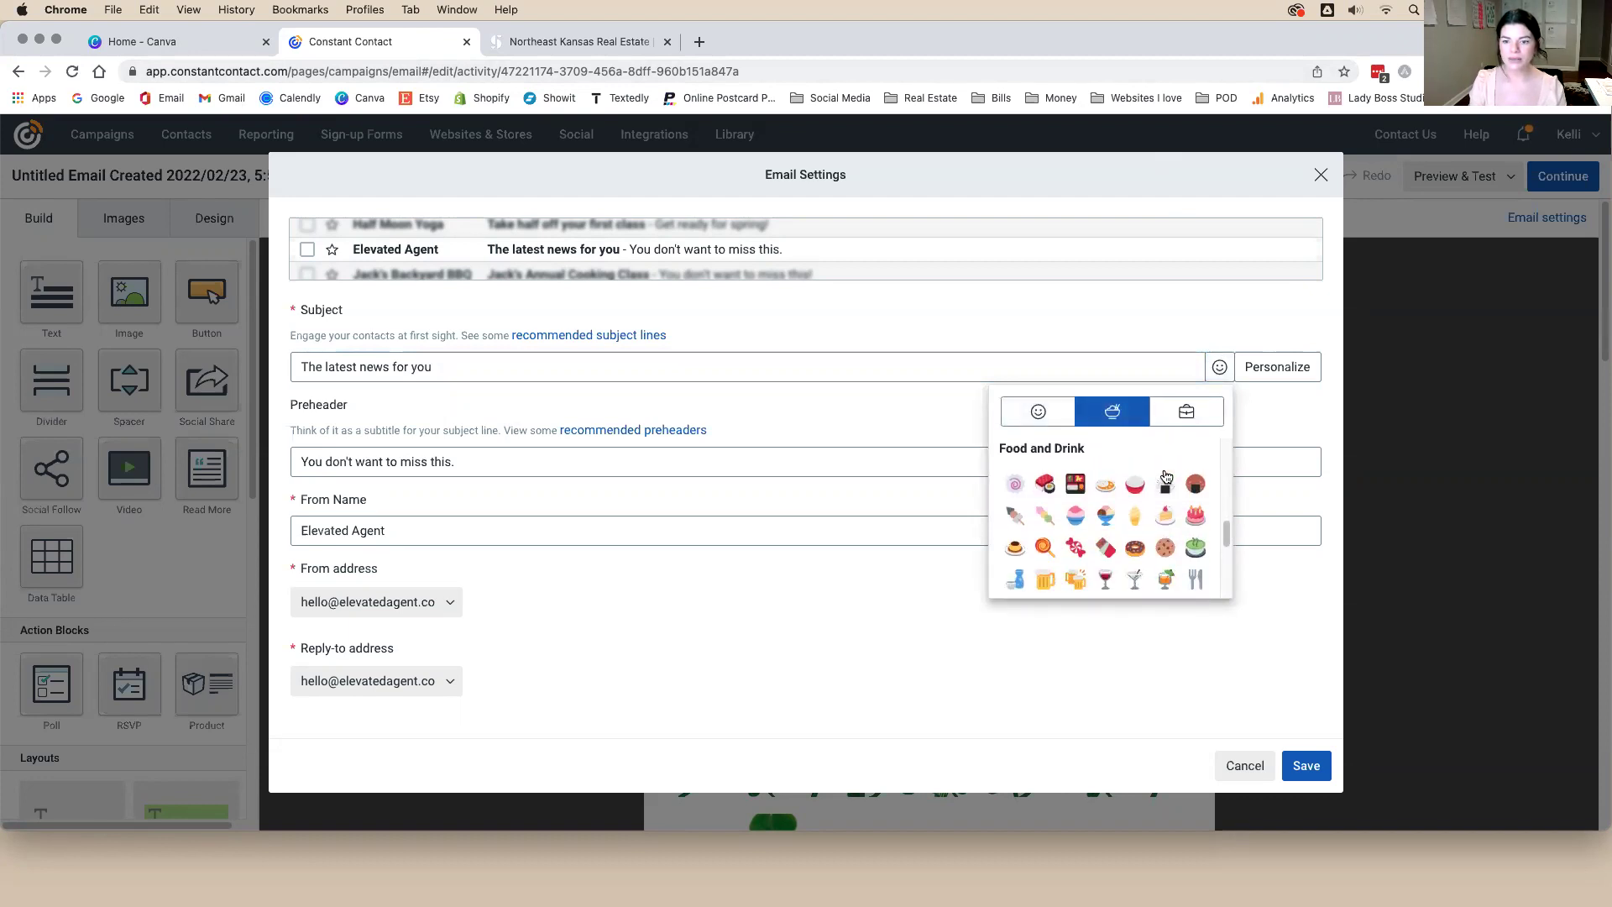
{"action": "scroll", "coordinate": [1166, 475], "scroll_direction": "down", "scroll_amount": 5}
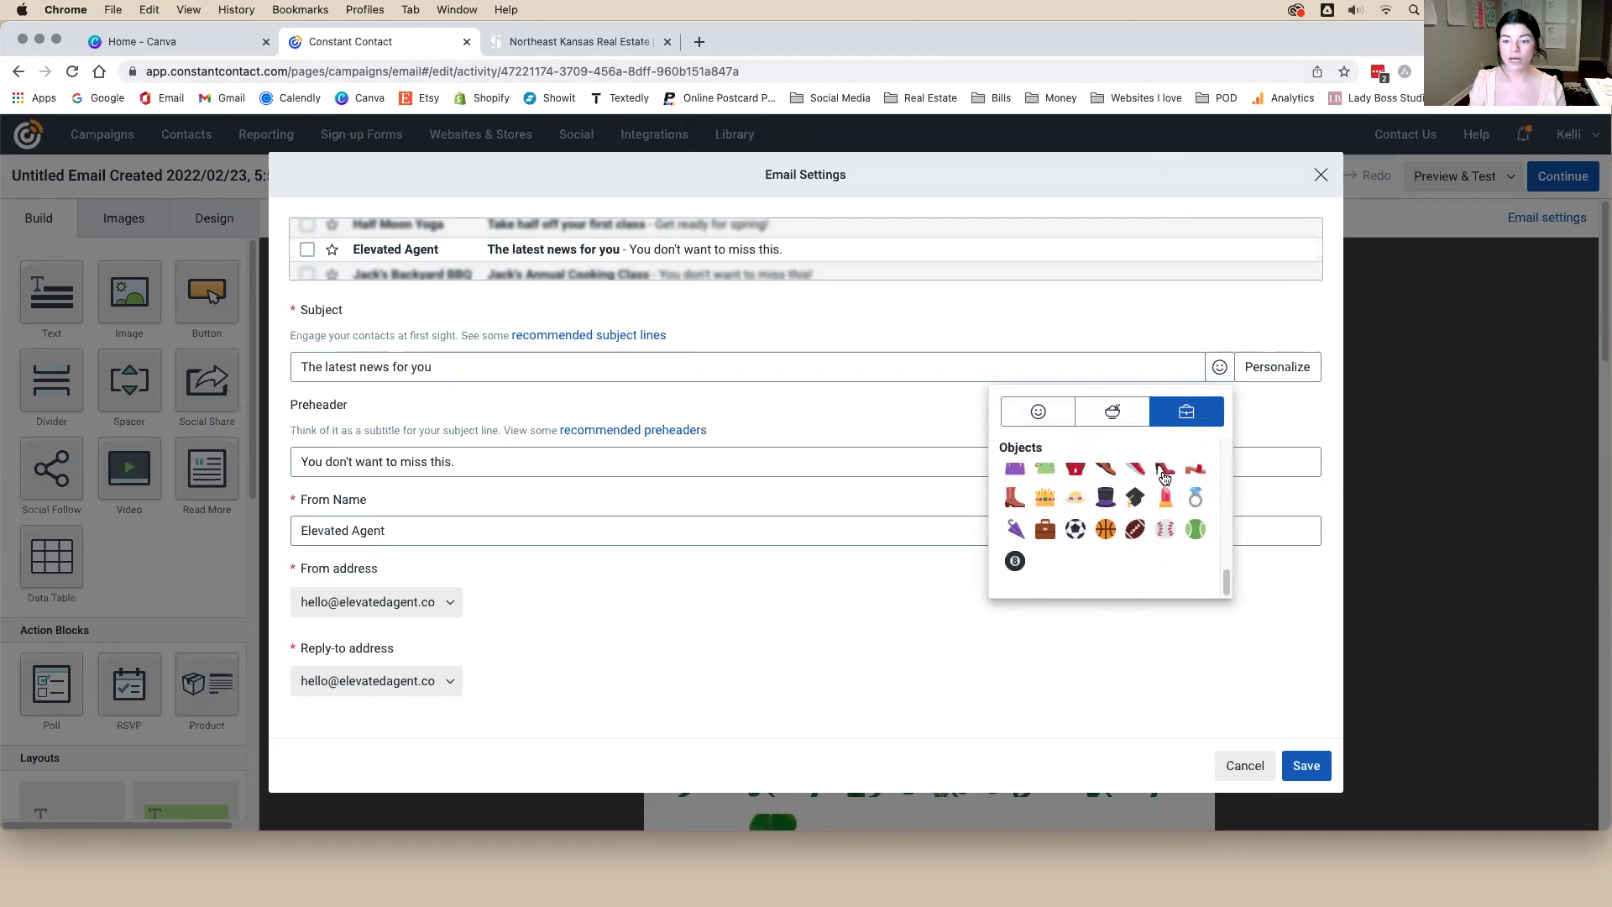
{"action": "scroll", "coordinate": [1073, 569], "scroll_direction": "up", "scroll_amount": 15}
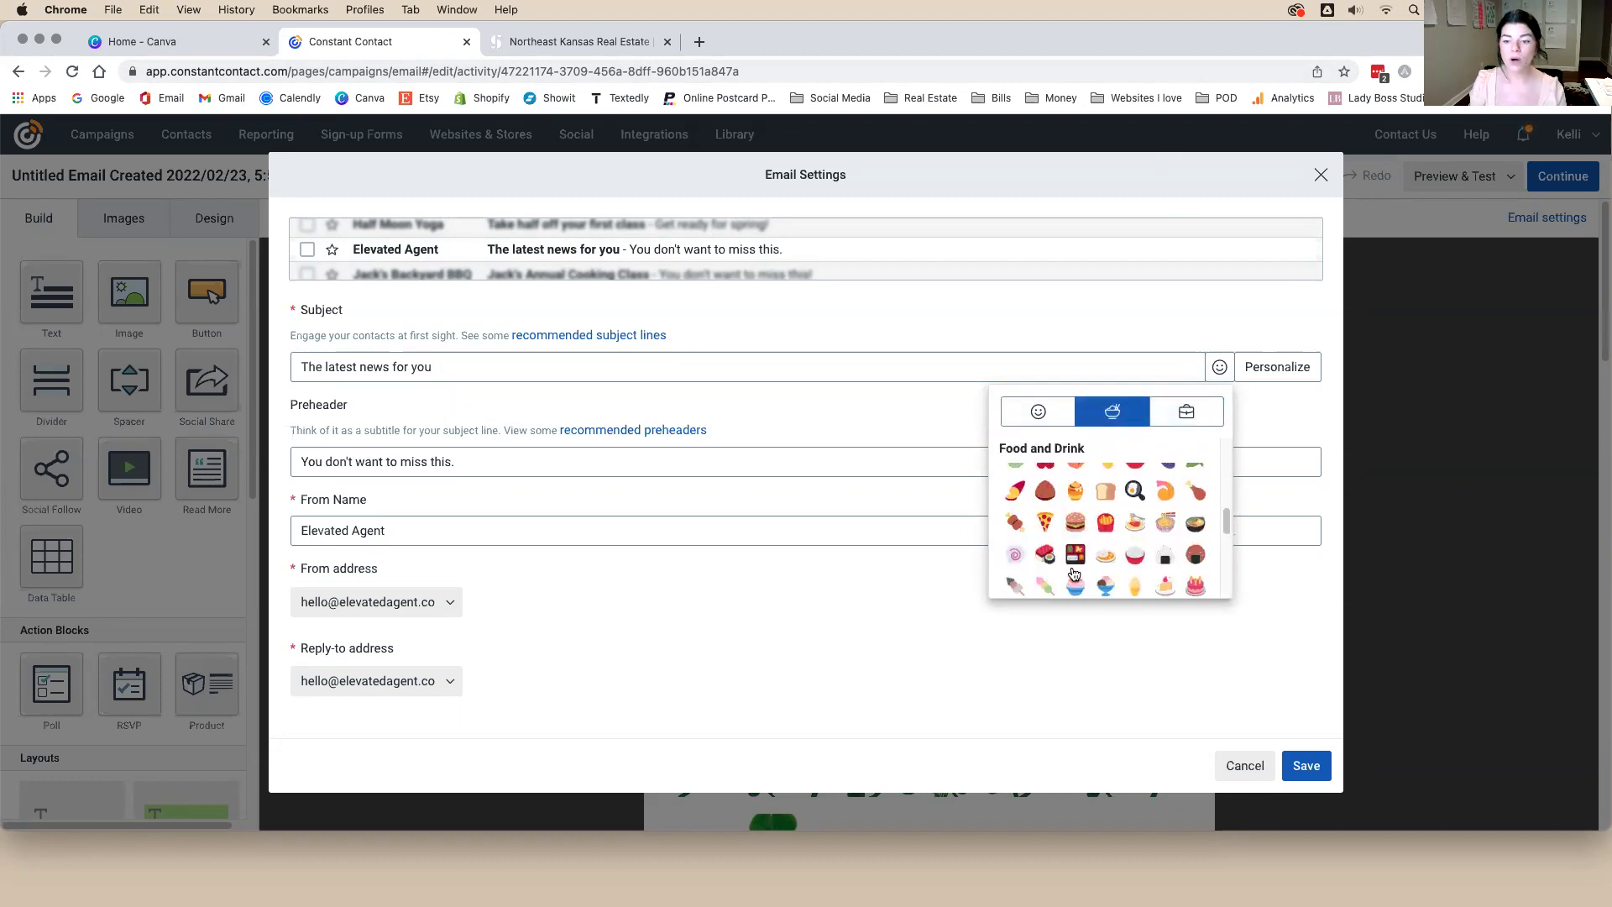
{"action": "scroll", "coordinate": [1073, 571], "scroll_direction": "down", "scroll_amount": 10}
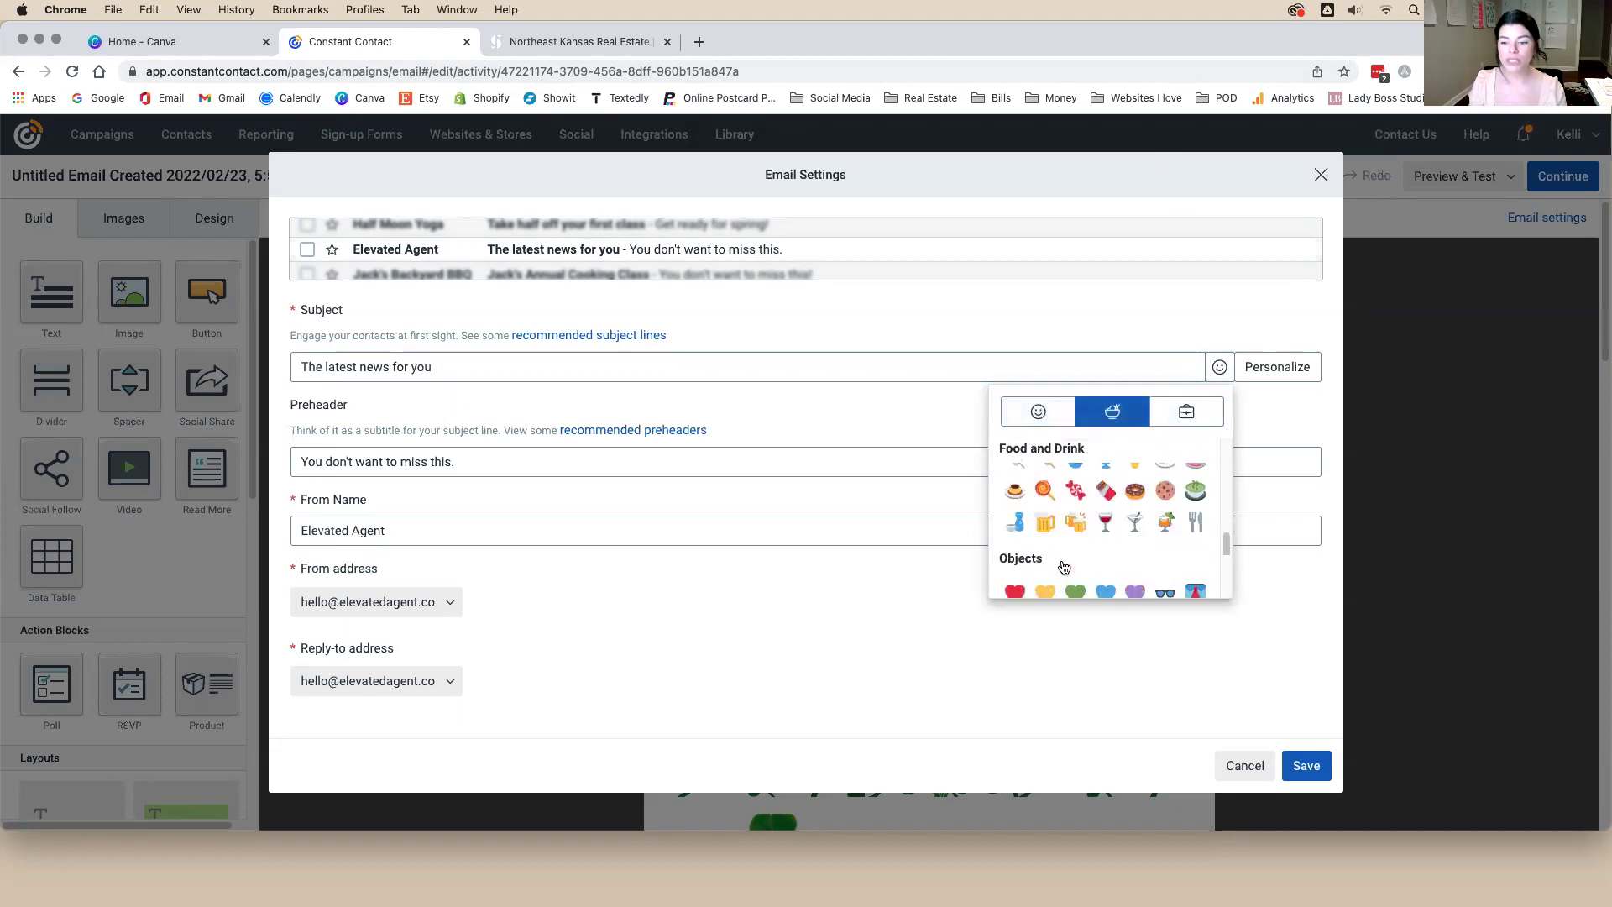
{"action": "scroll", "coordinate": [1064, 567], "scroll_direction": "up", "scroll_amount": 8}
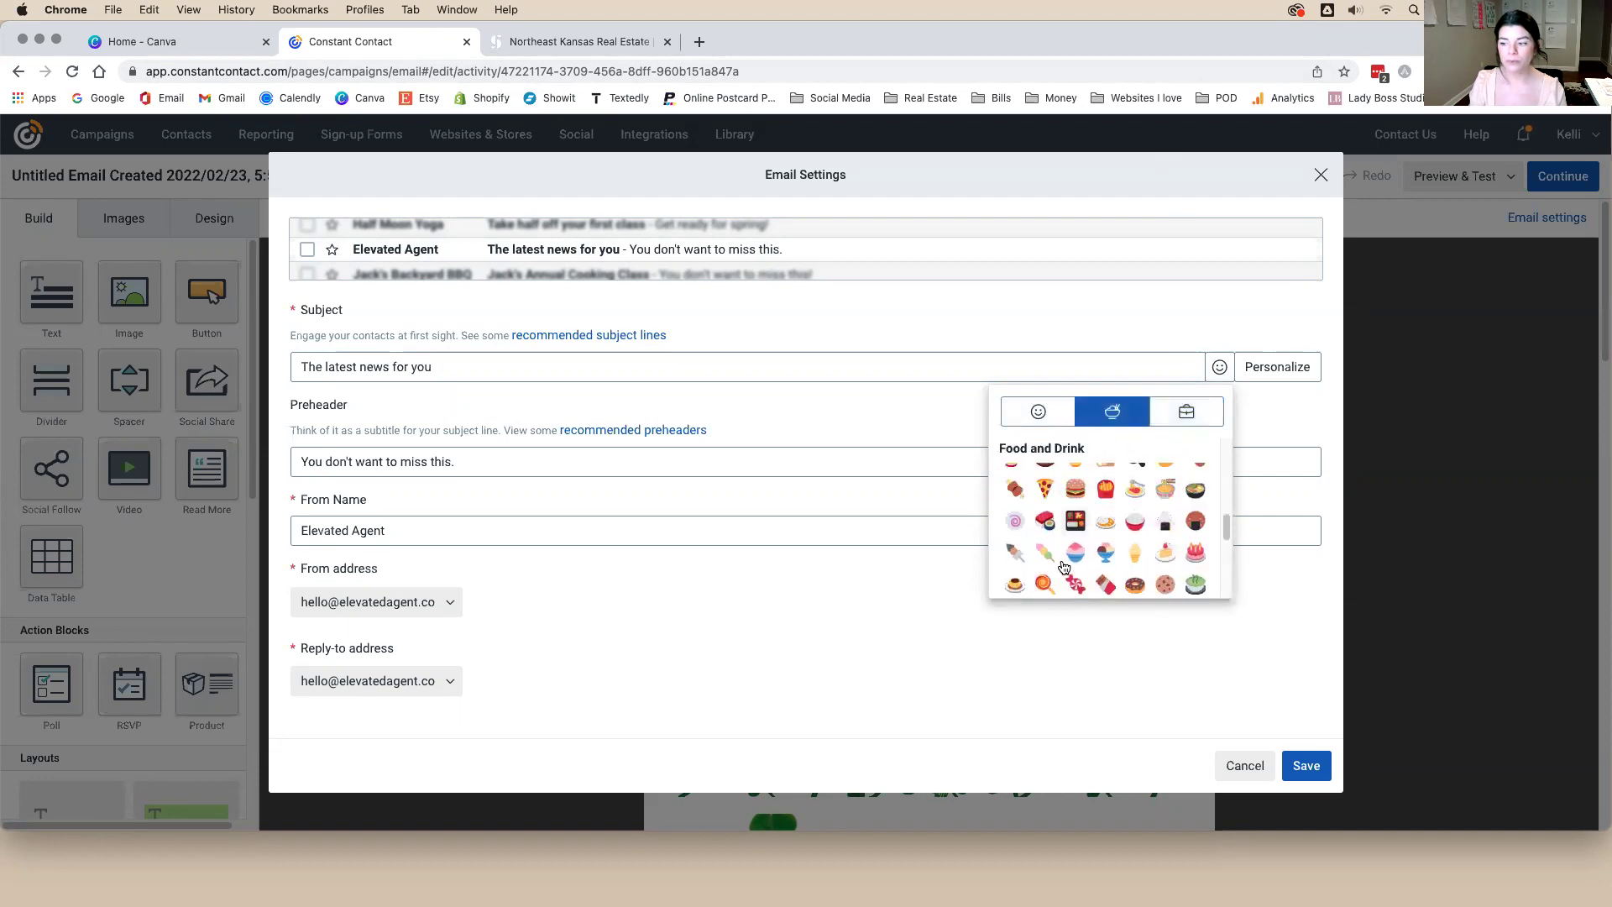
{"action": "scroll", "coordinate": [1064, 568], "scroll_direction": "up", "scroll_amount": 5}
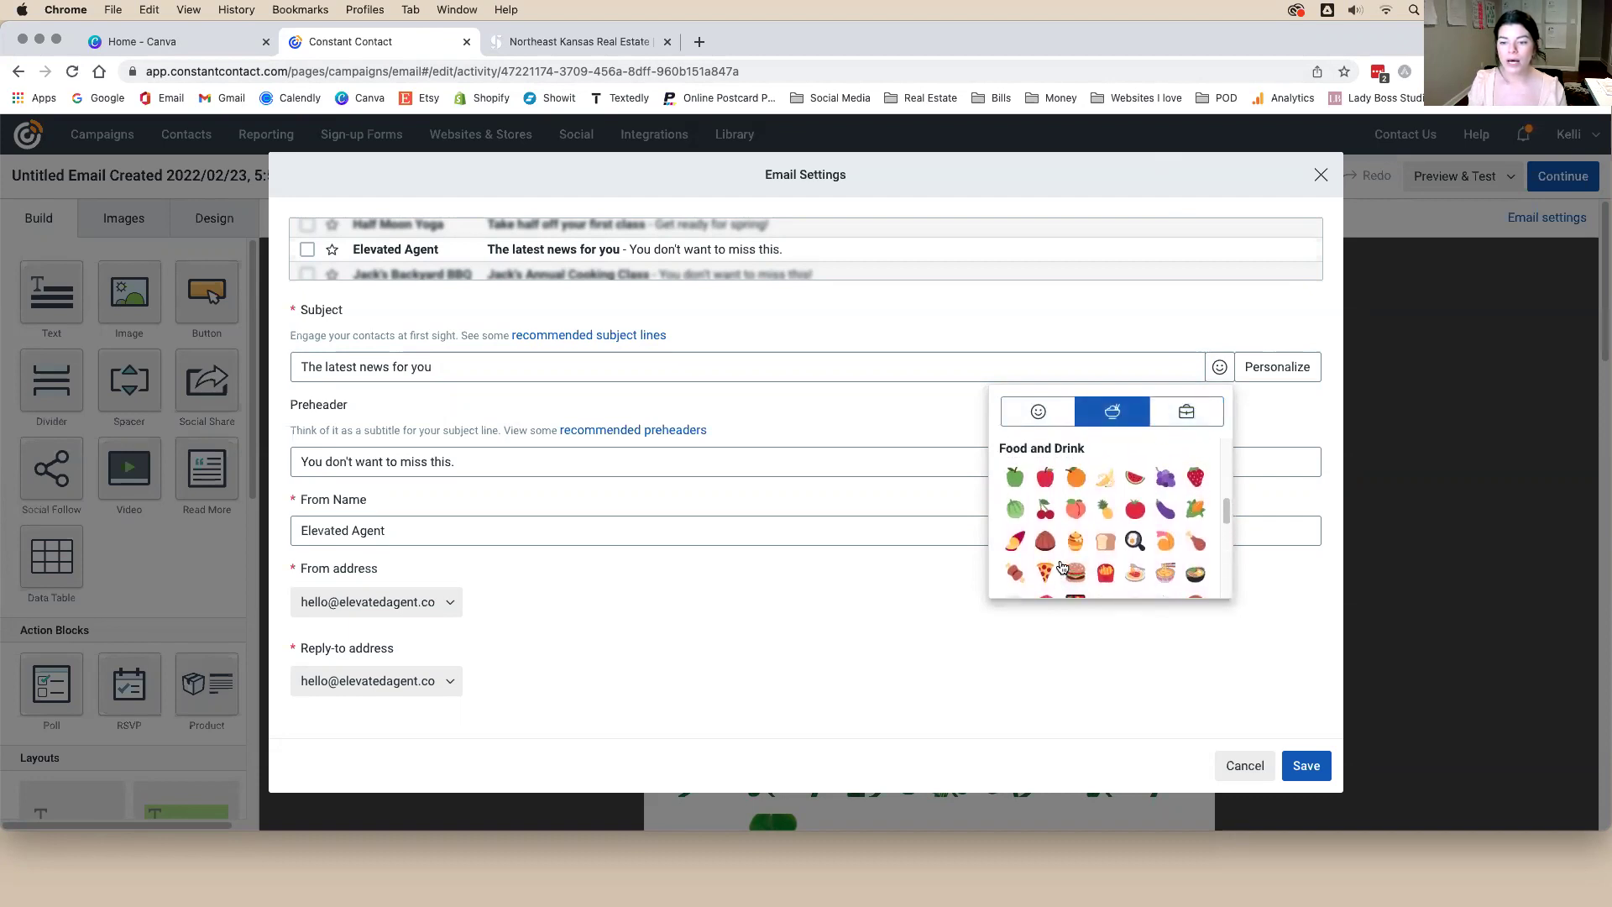
{"action": "scroll", "coordinate": [1062, 567], "scroll_direction": "up", "scroll_amount": 5}
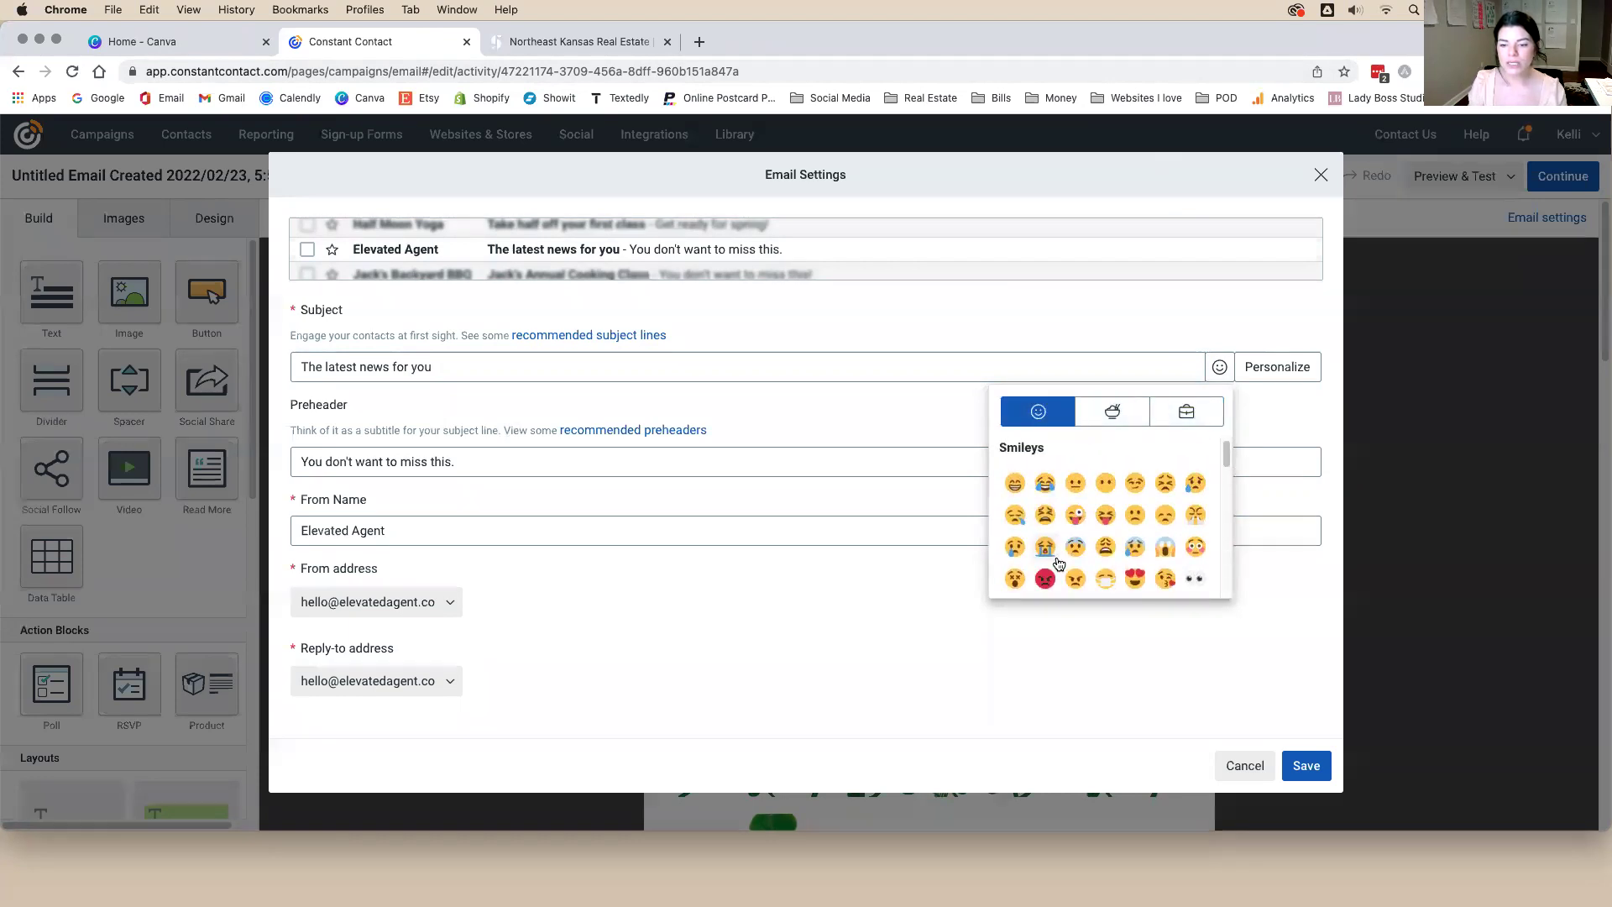
{"action": "left_click", "coordinate": [1242, 462]}
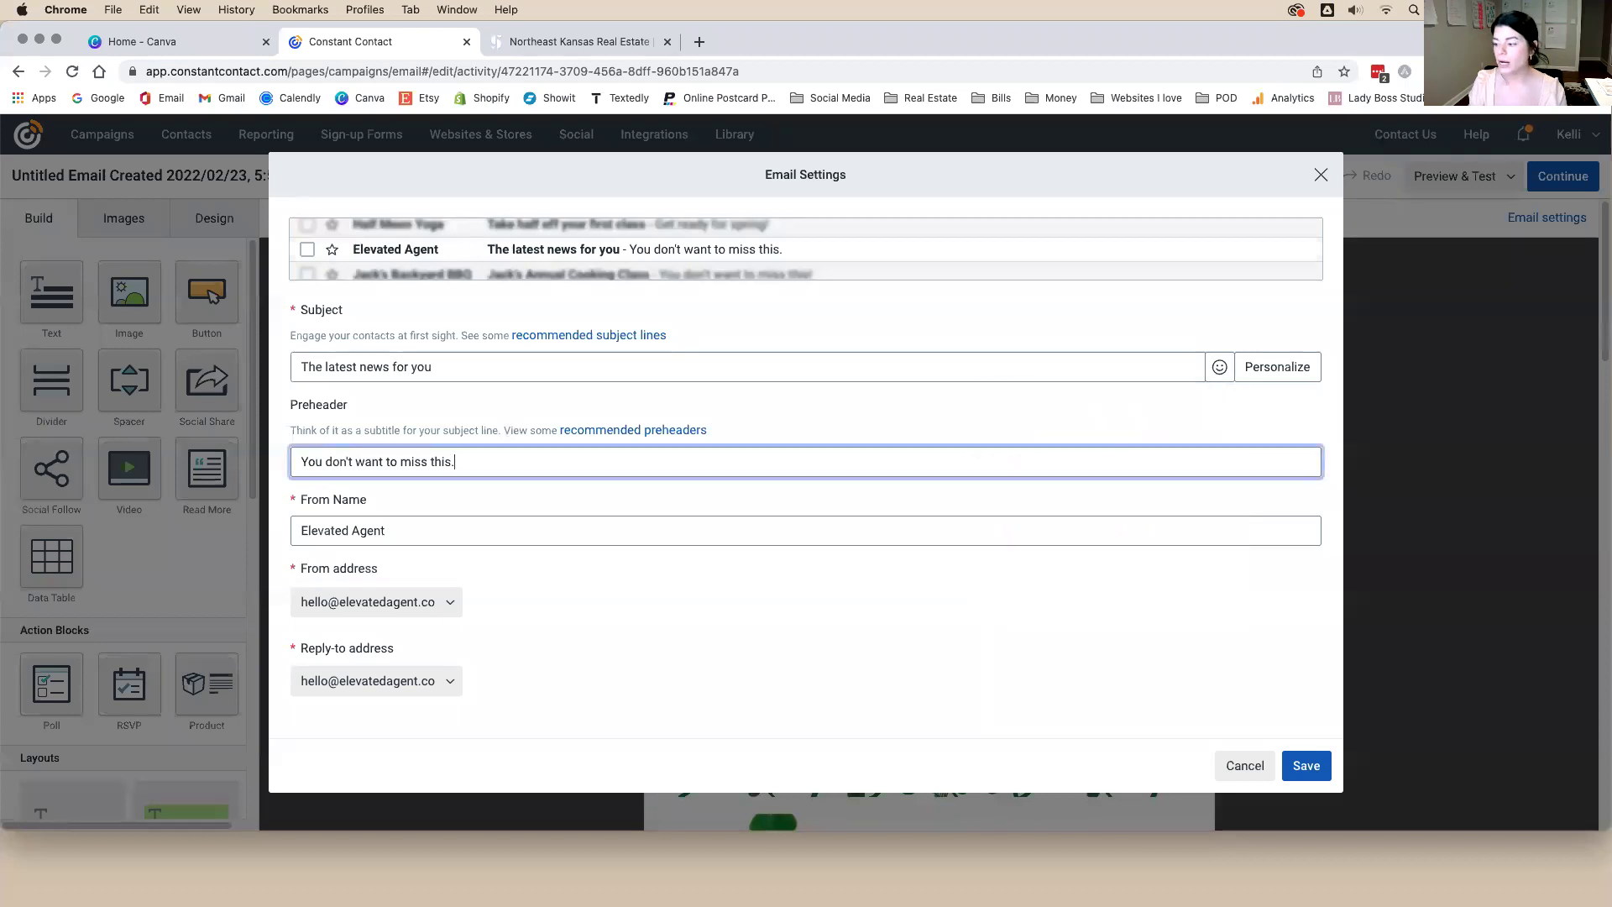
{"action": "key", "text": "super+Tab"}
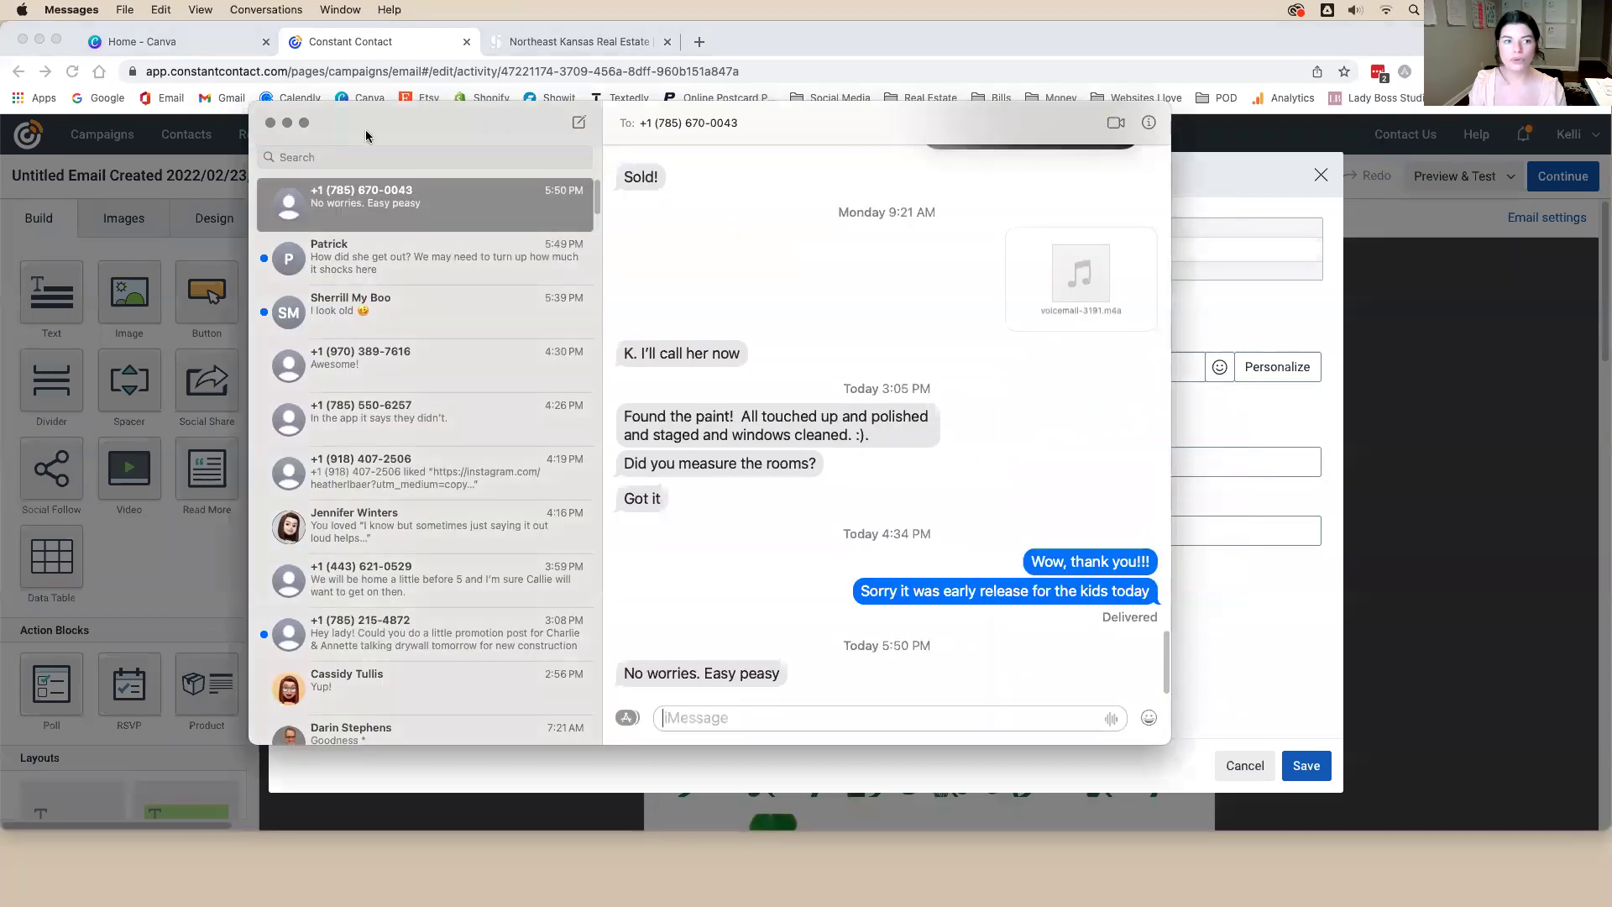
{"action": "key", "text": "super+w"}
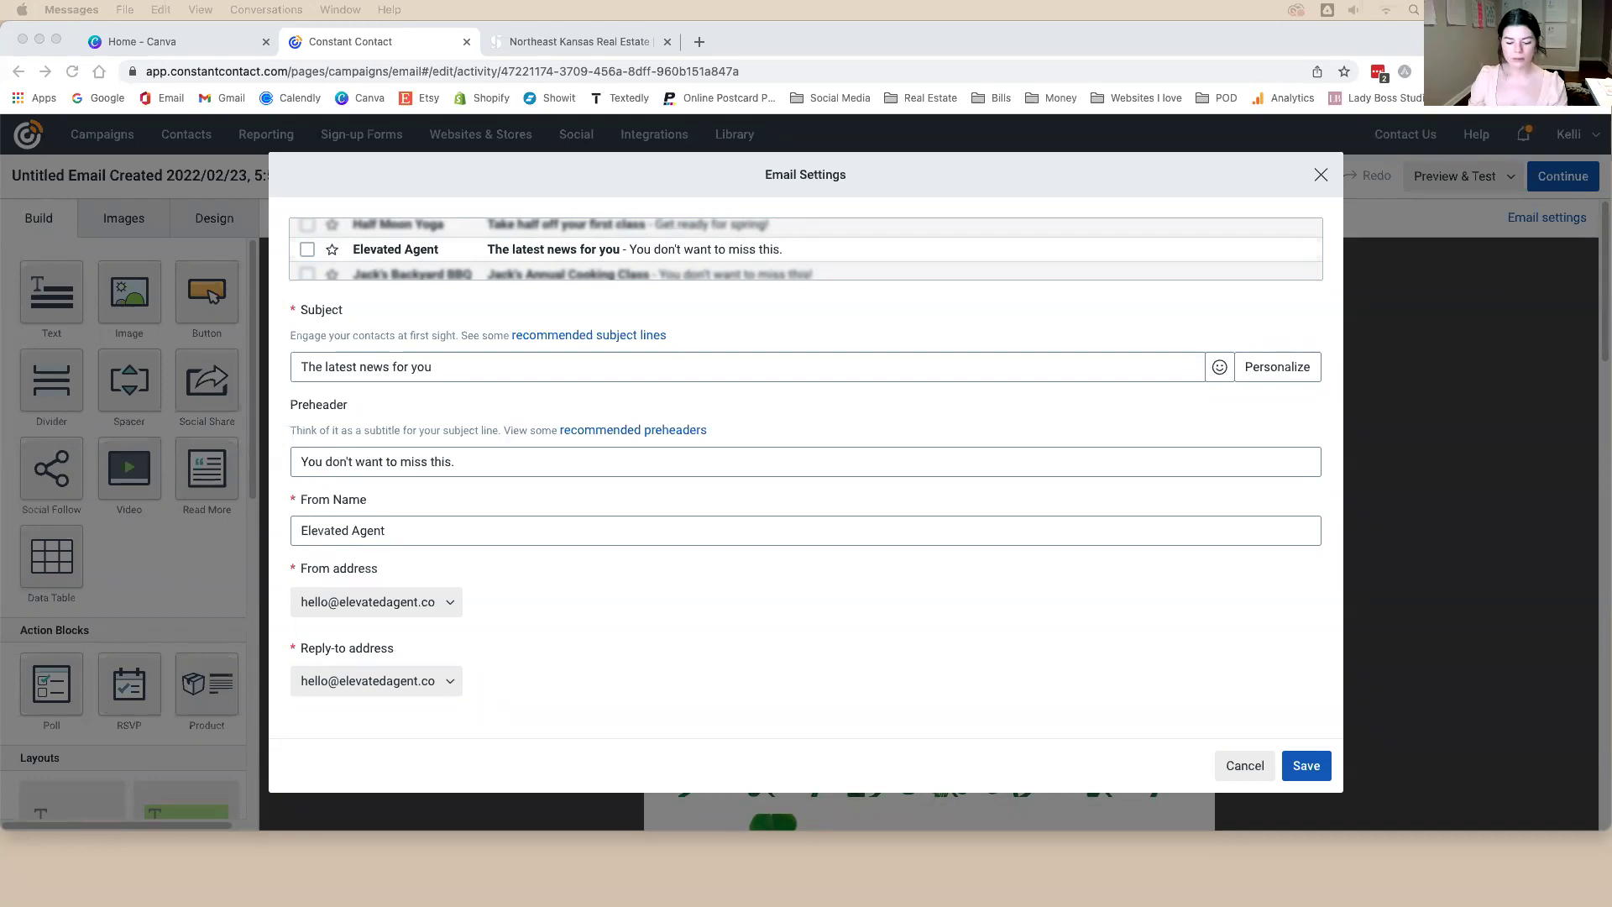
{"action": "left_click", "coordinate": [731, 650]}
Replace the email subject with "🍀Lucky for you we have all the spring yard tip you'll need! 🍀"
{"action": "left_click_drag", "start_coordinate": [482, 367], "coordinate": [163, 338]}
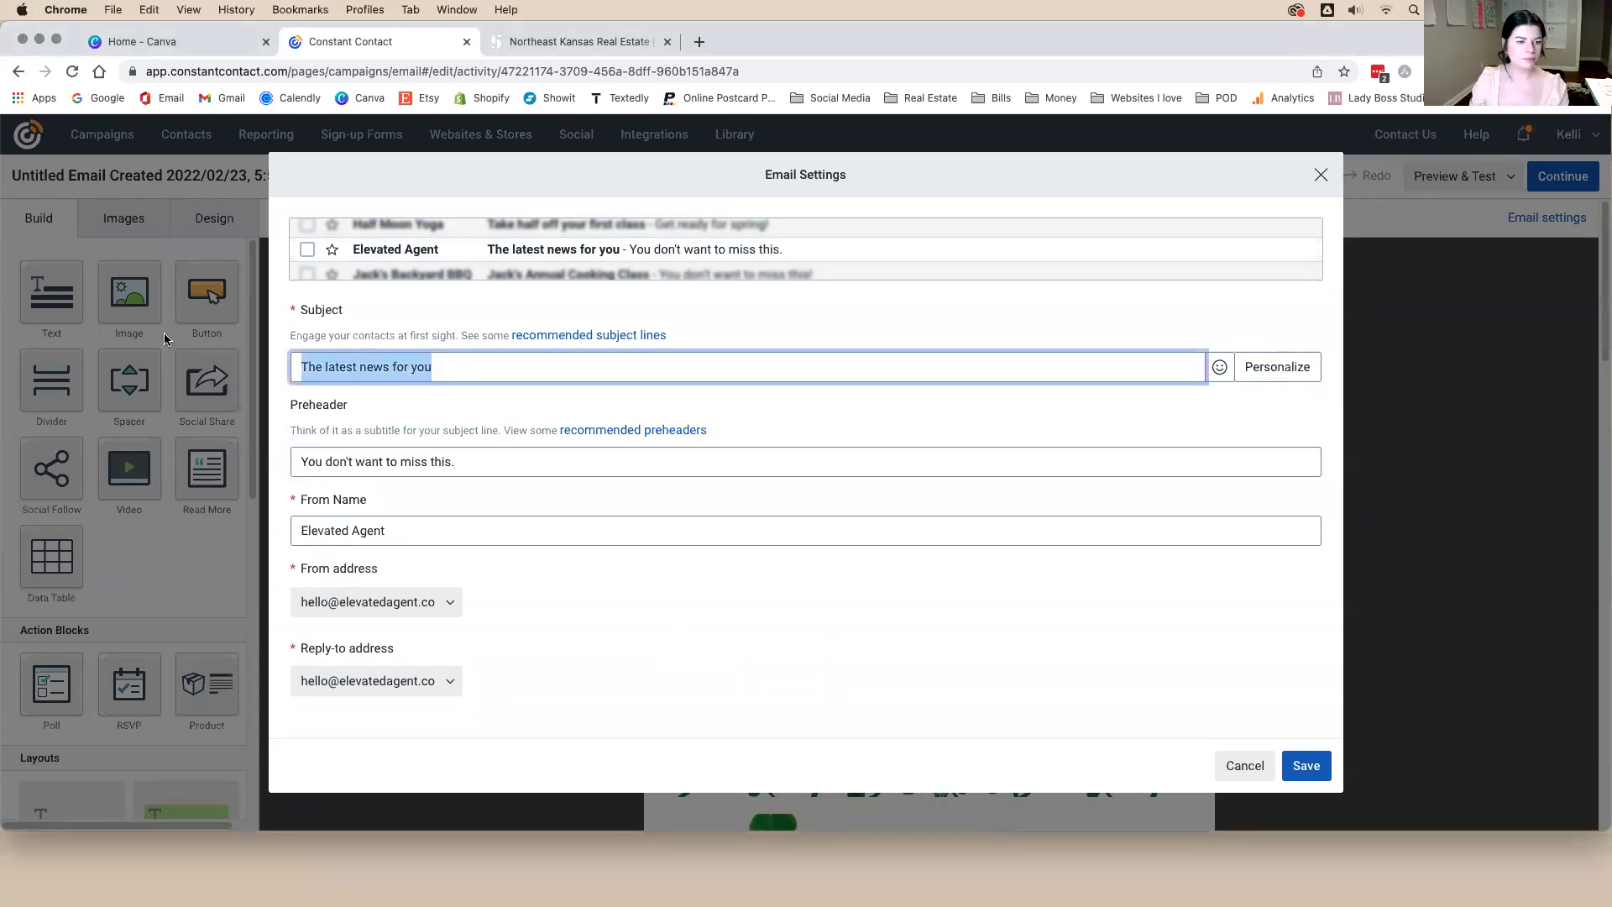
{"action": "type", "text": "🍀"}
{"action": "type", "text": "Lucky for you"}
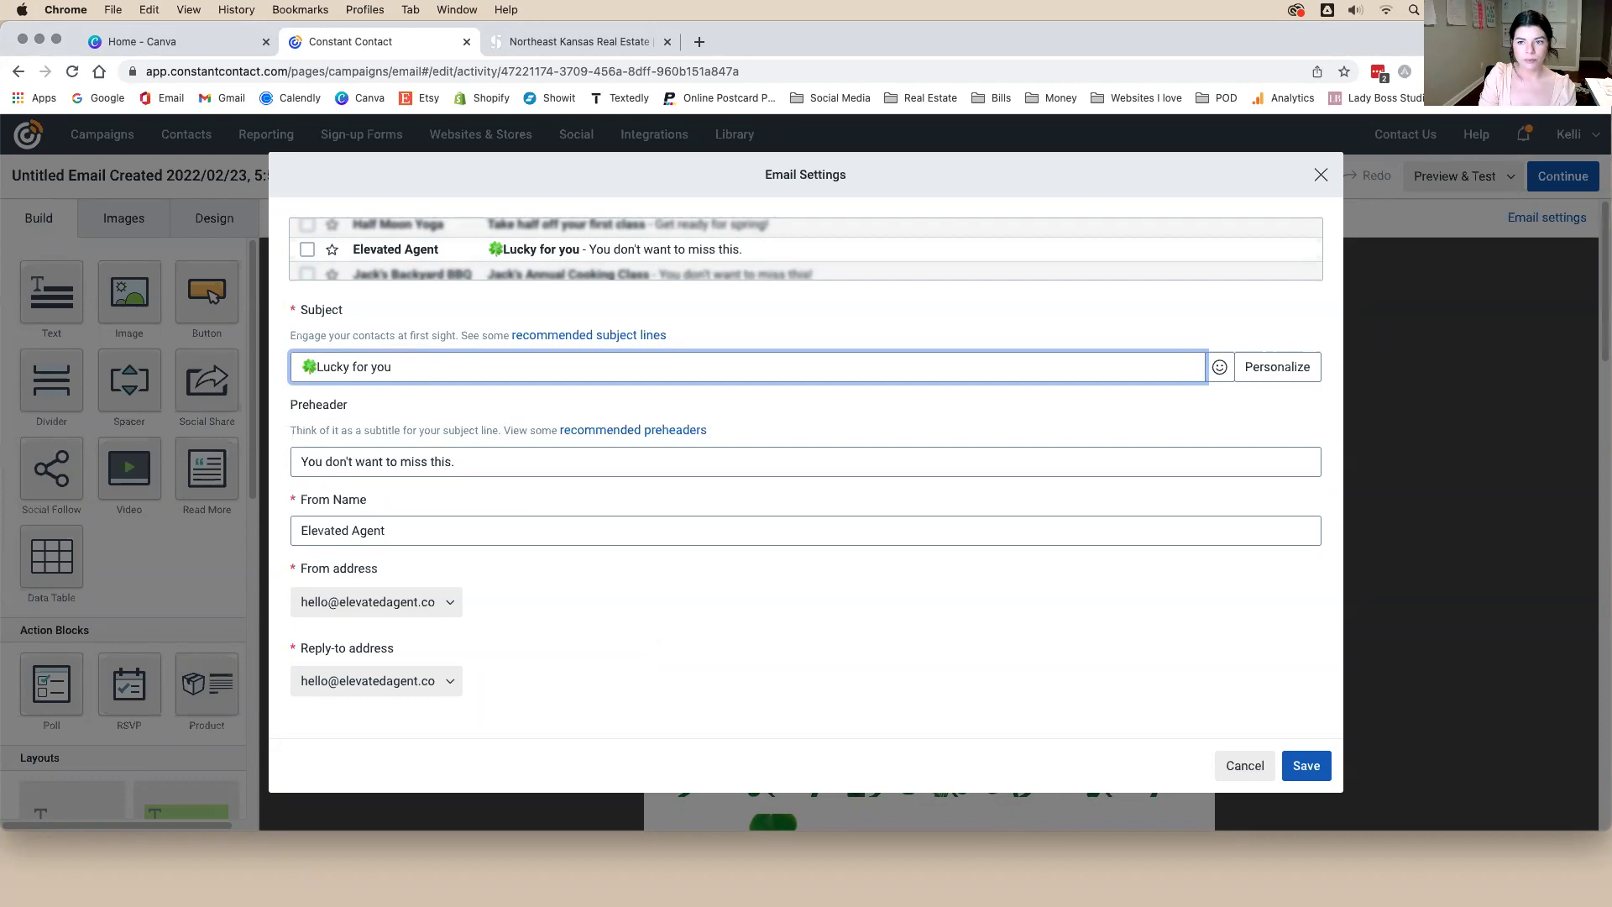
{"action": "type", "text": " we"}
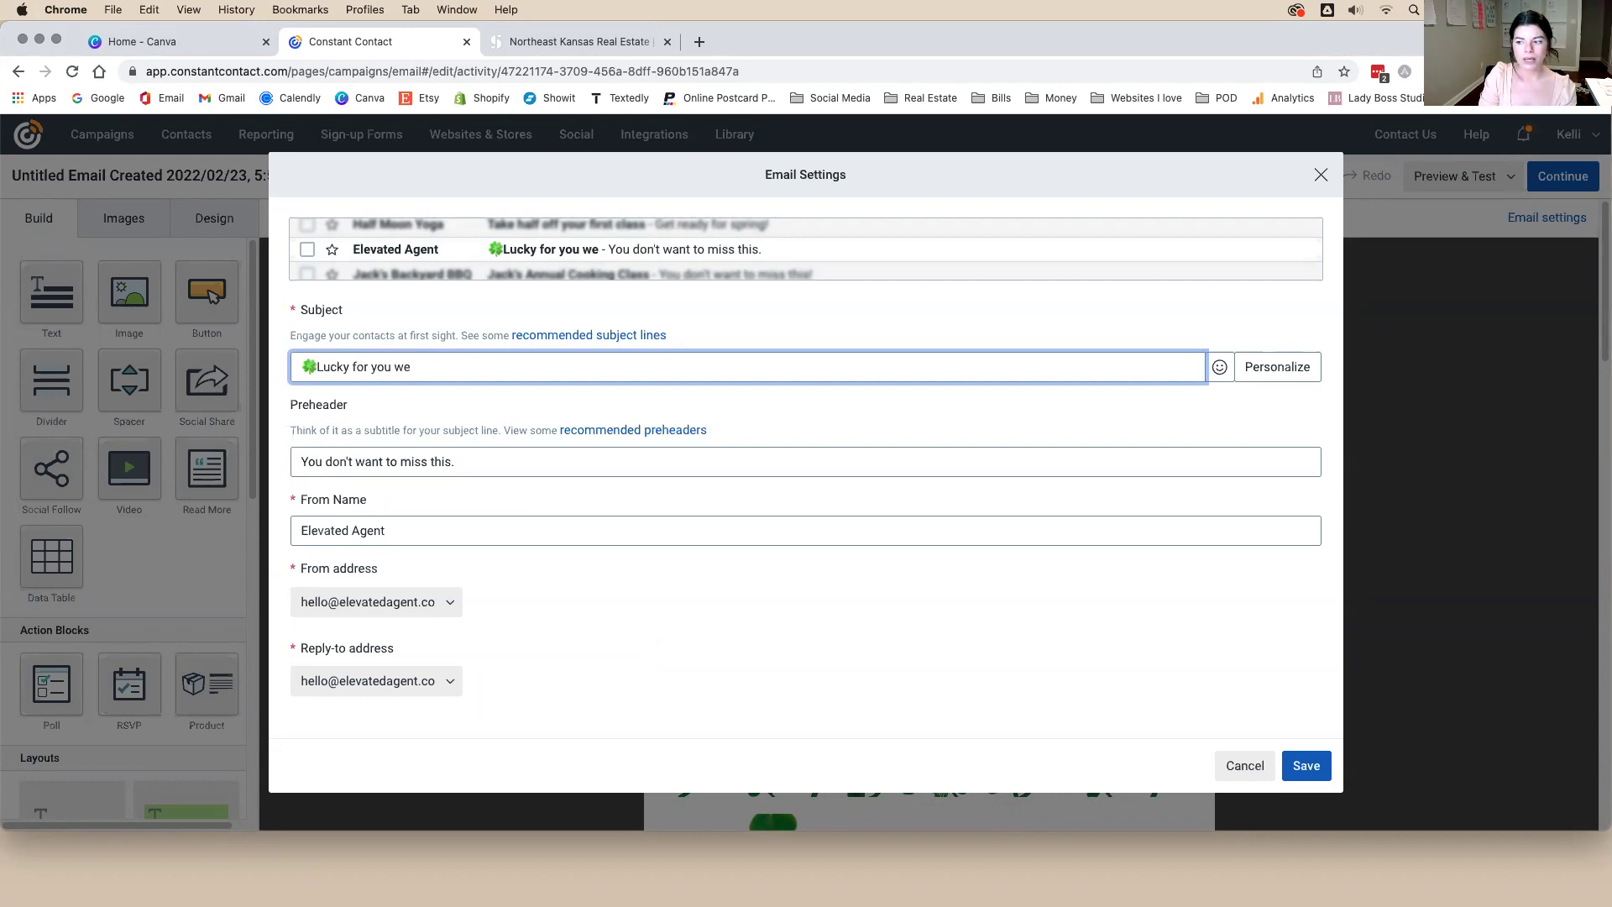
{"action": "type", "text": " will"}
{"action": "key", "text": "BackSpace"}
{"action": "key", "text": "BackSpace"}
{"action": "key", "text": "BackSpace"}
{"action": "key", "text": "BackSpace"}
{"action": "key", "text": "BackSpace"}
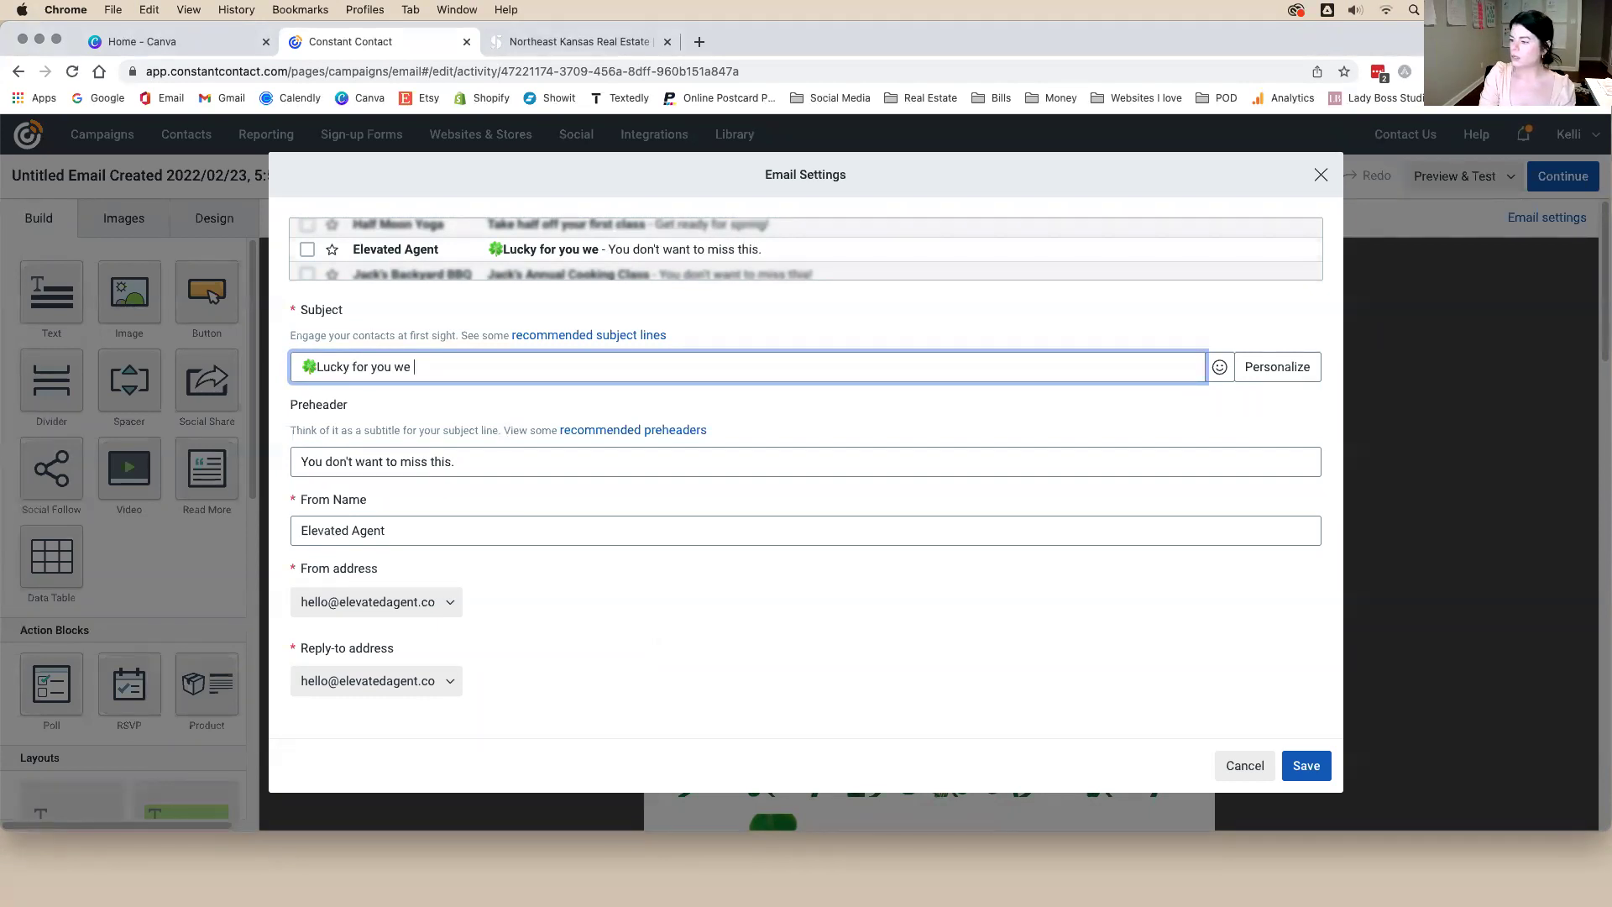
{"action": "type", "text": "hav"}
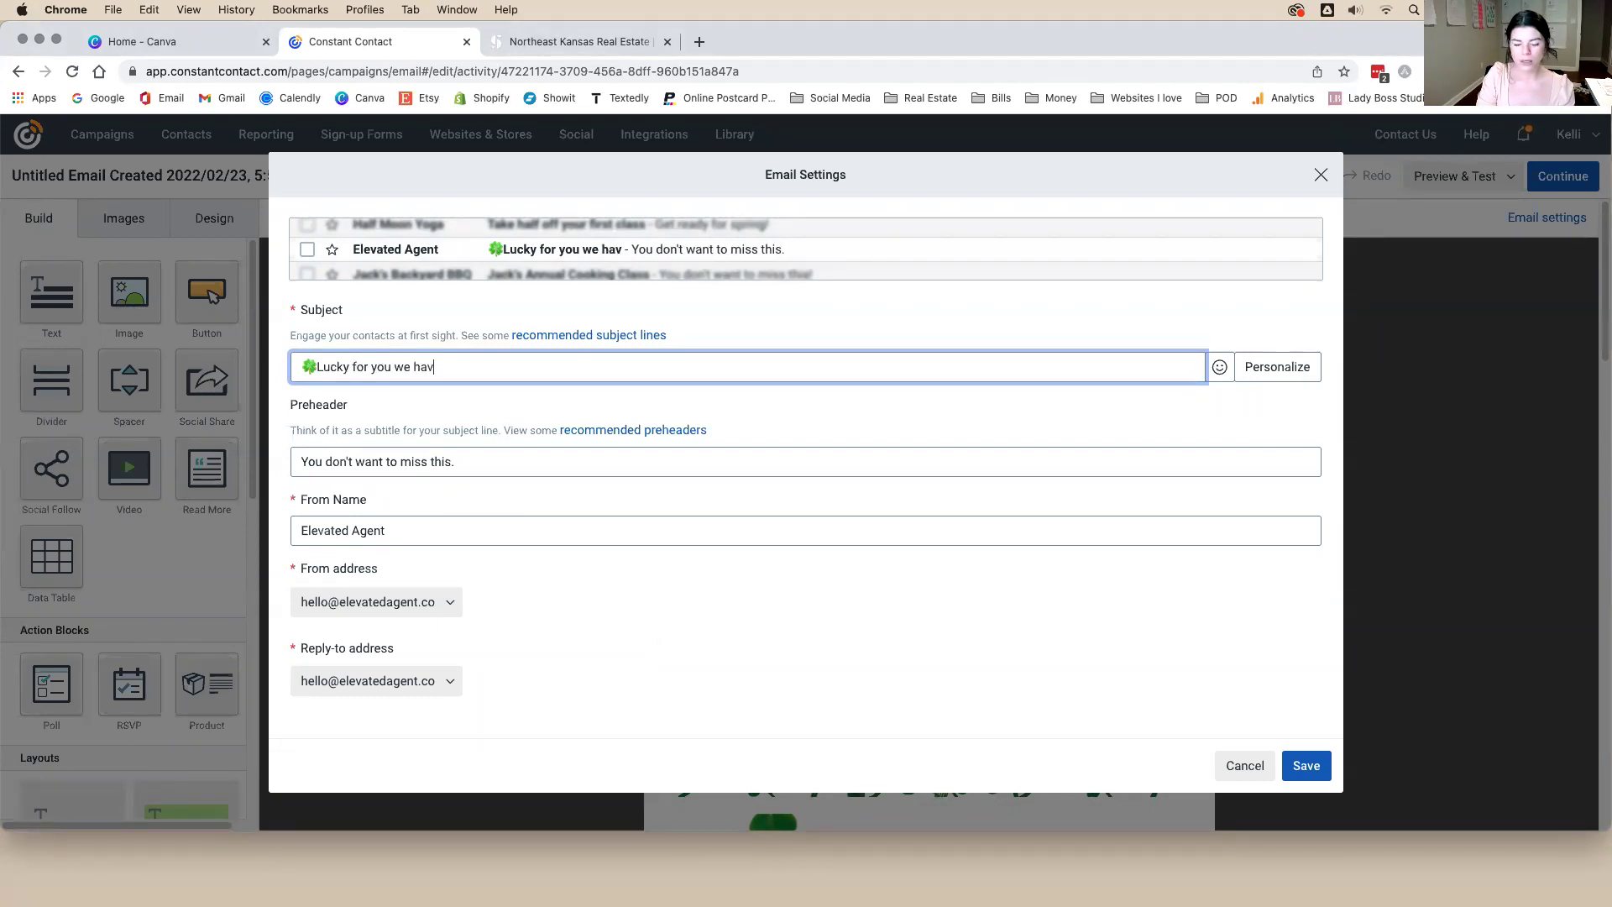
{"action": "type", "text": "e all the "}
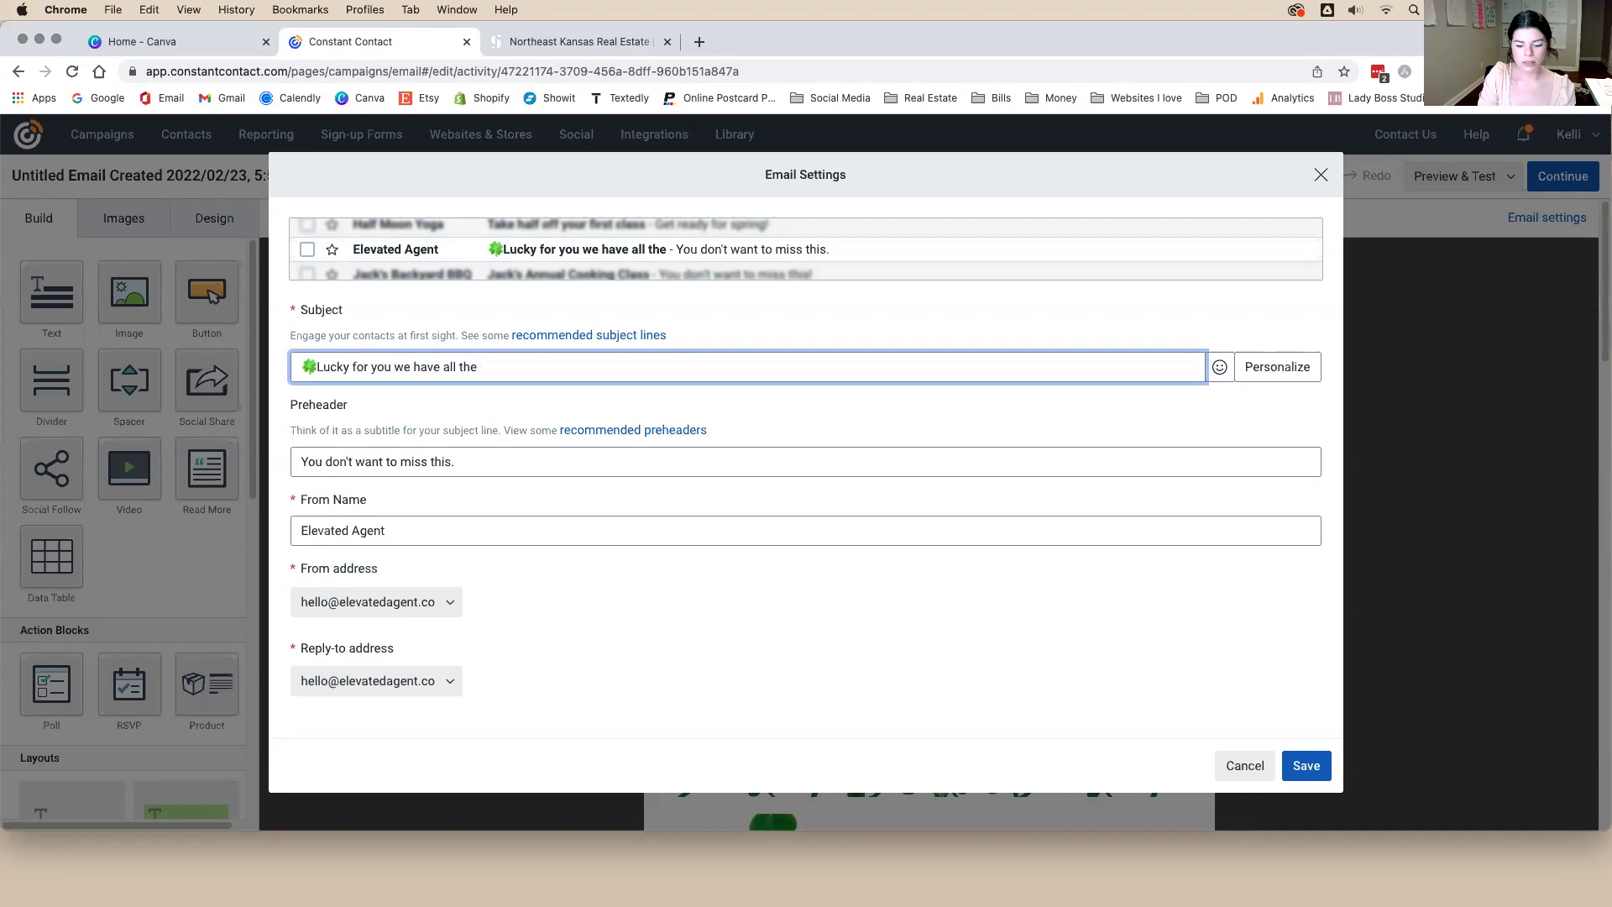
{"action": "type", "text": "spring"}
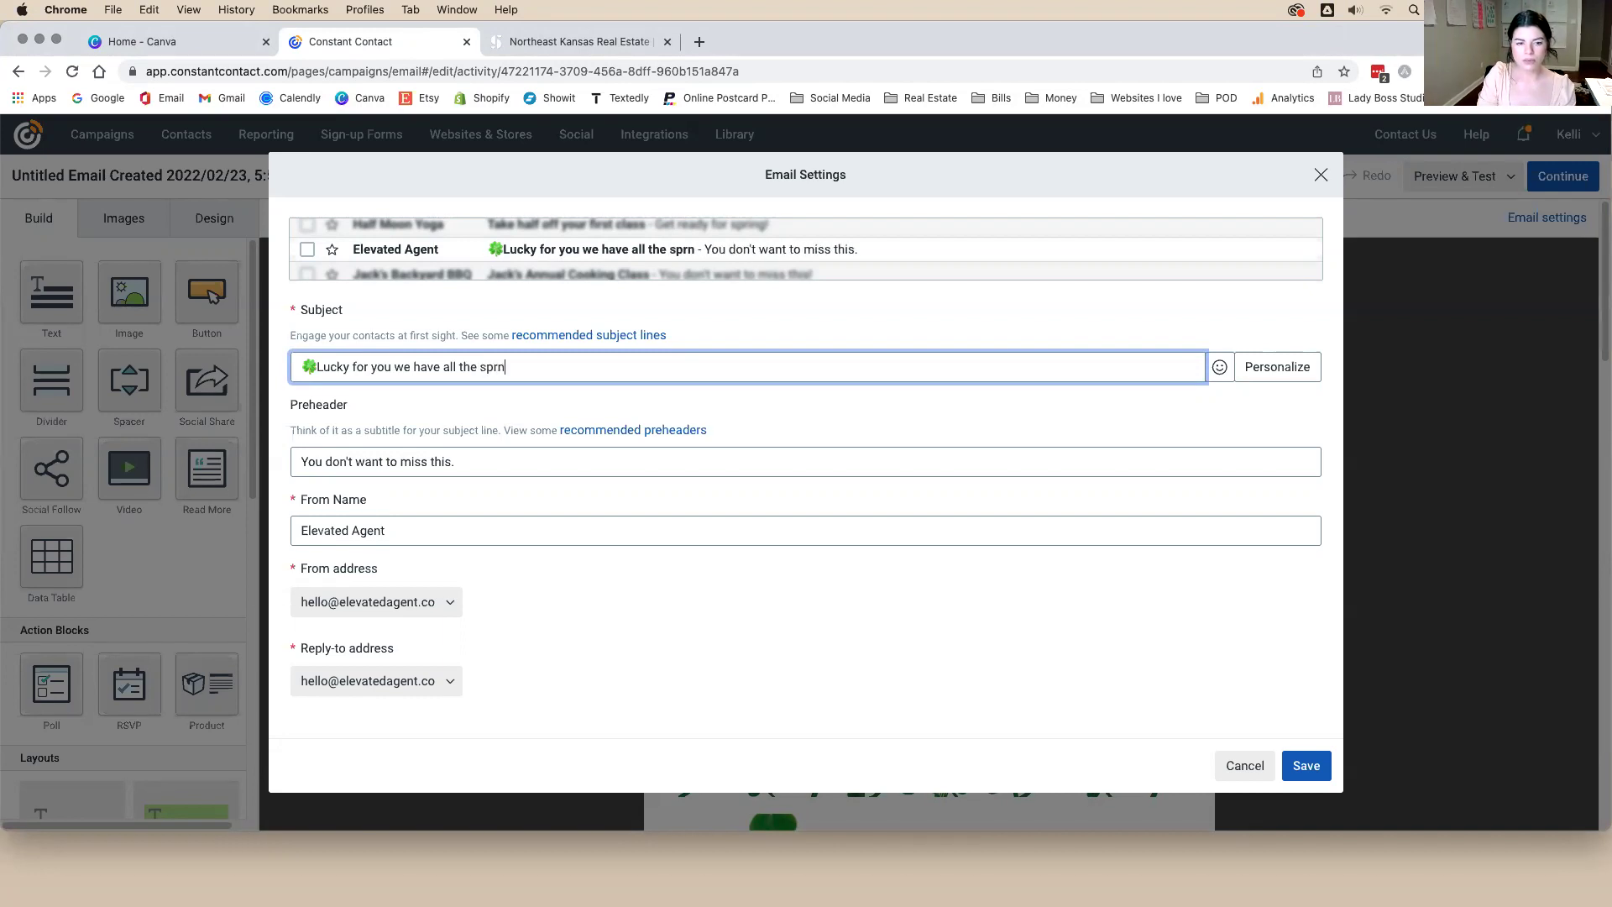
{"action": "type", "text": " yard tip you'll need!"}
{"action": "type", "text": "🍀"}
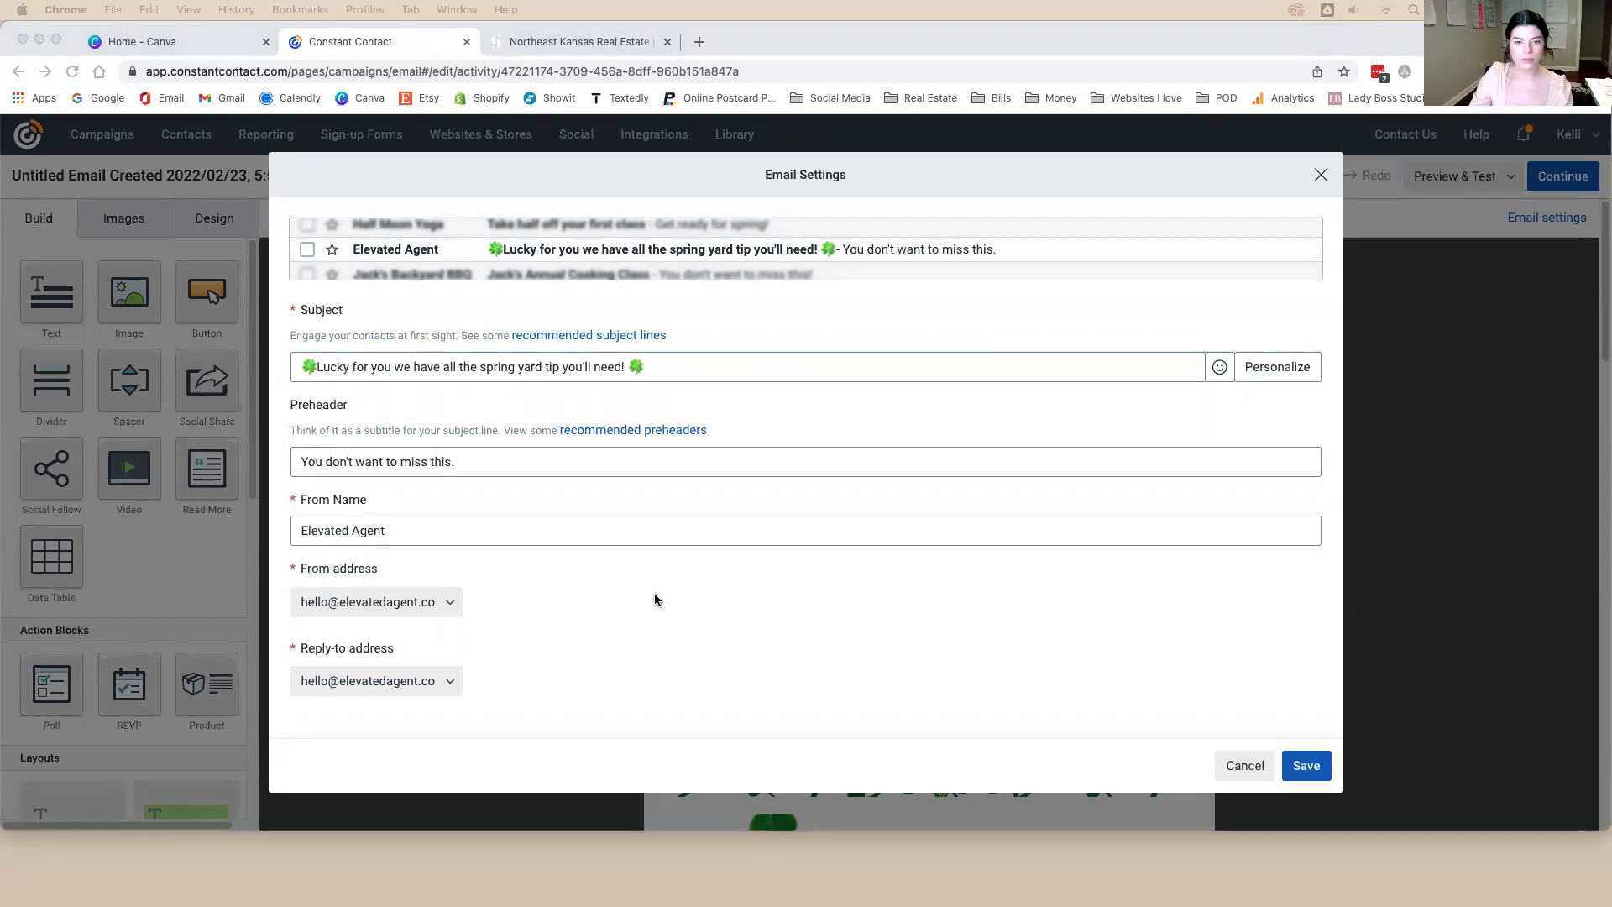
Change the subject's closing clover emoji to a tree and add a space after the opening clover
{"action": "left_click", "coordinate": [636, 367]}
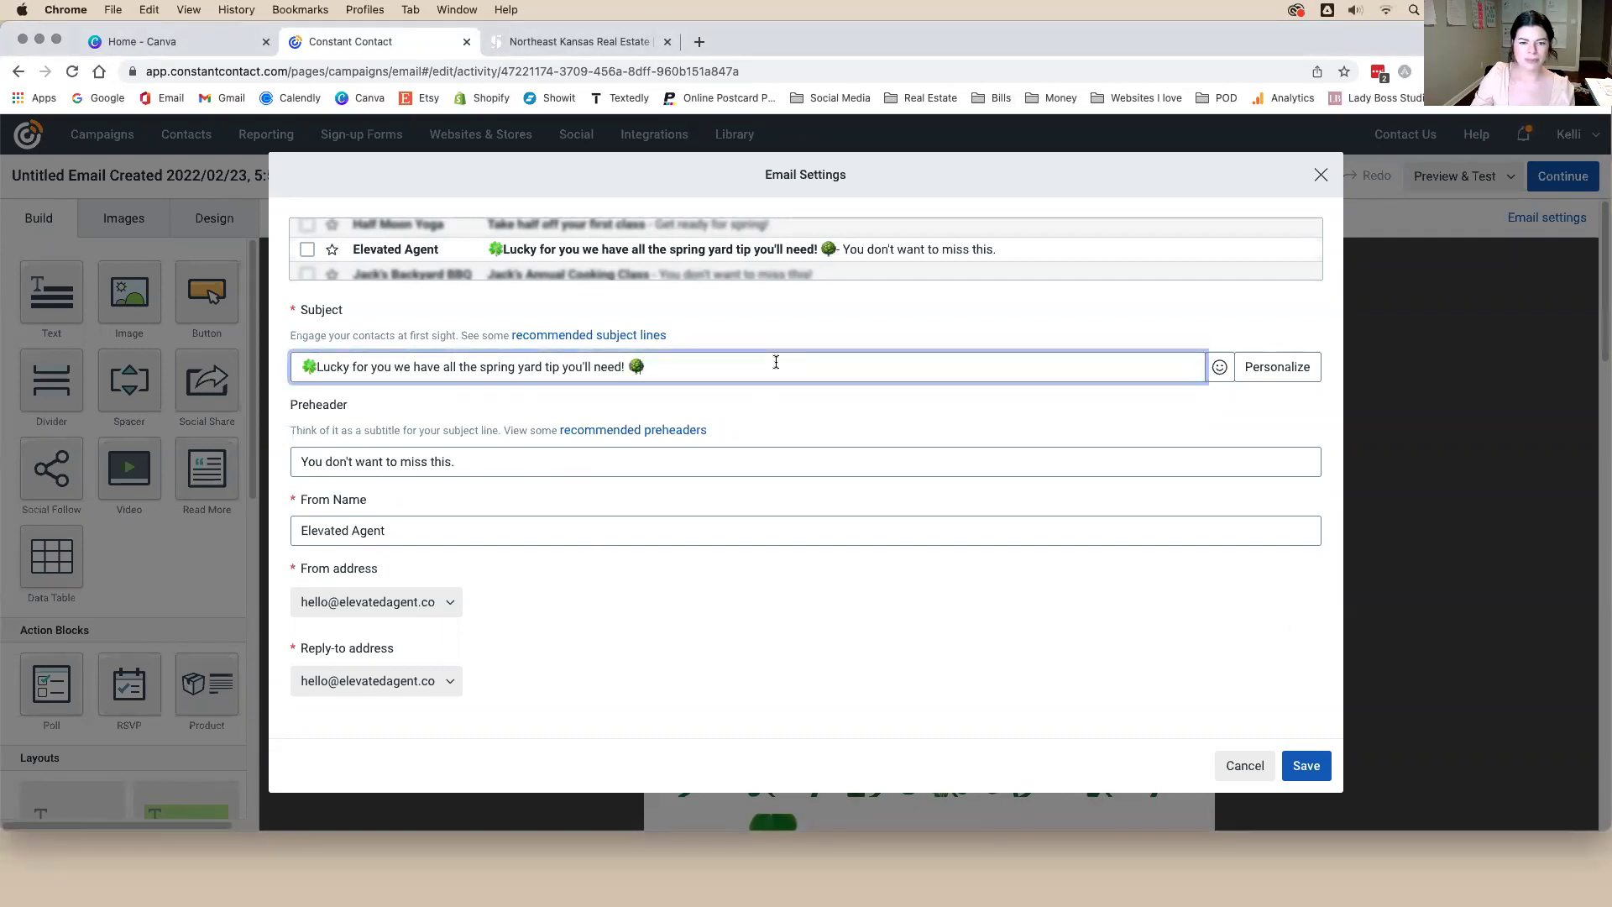
{"action": "left_click", "coordinate": [514, 467]}
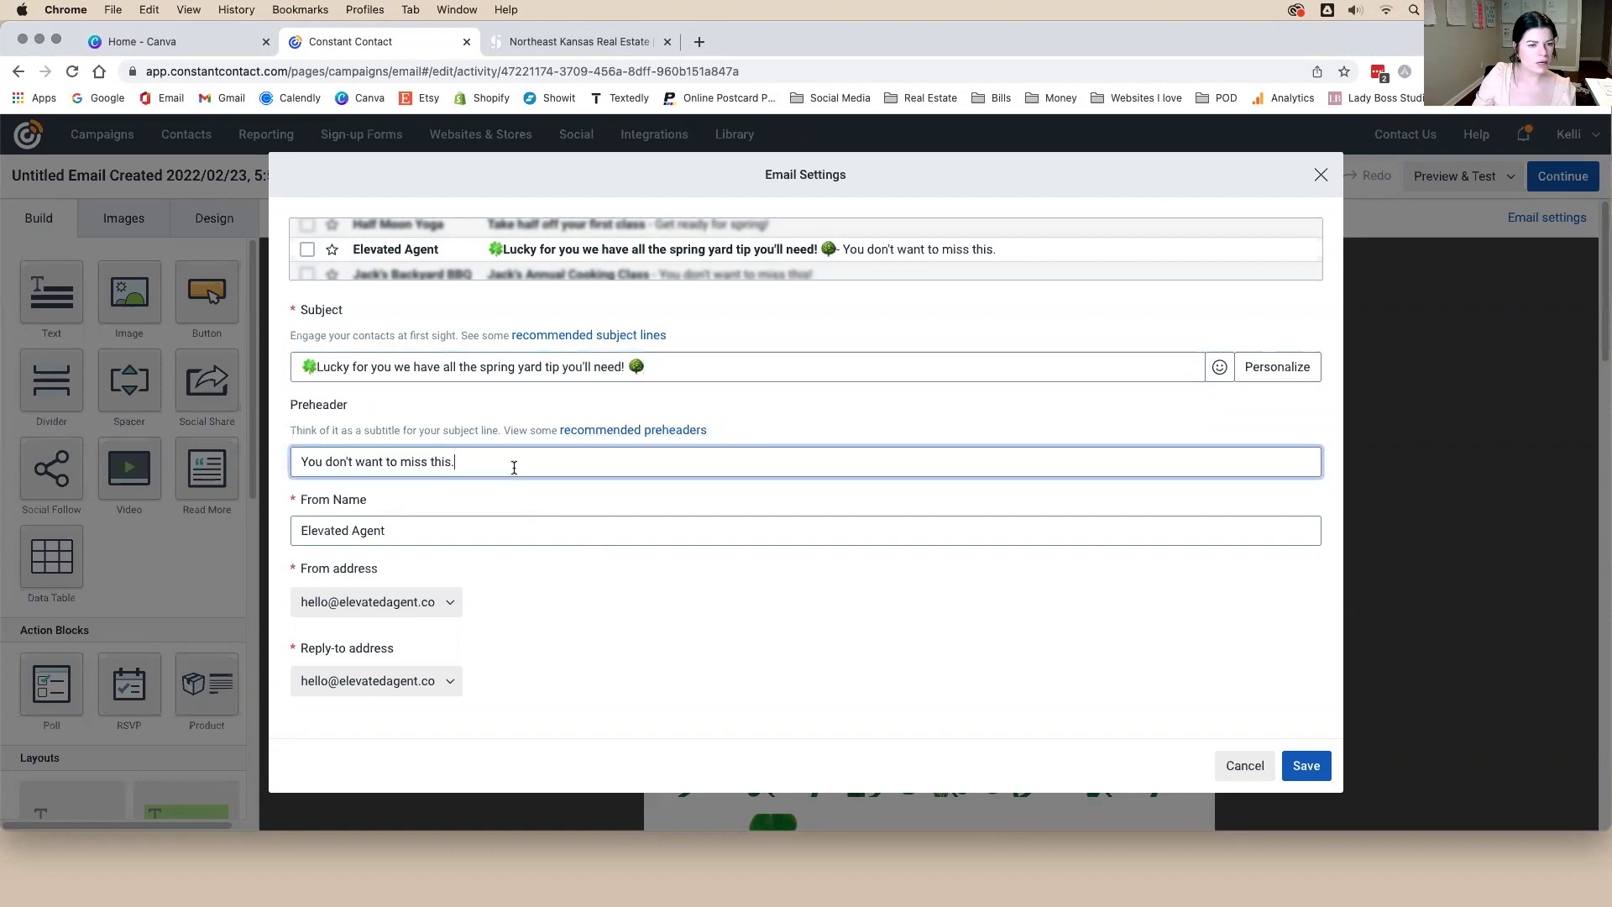
{"action": "left_click_drag", "start_coordinate": [514, 467], "coordinate": [57, 436]}
{"action": "left_click", "coordinate": [309, 362]}
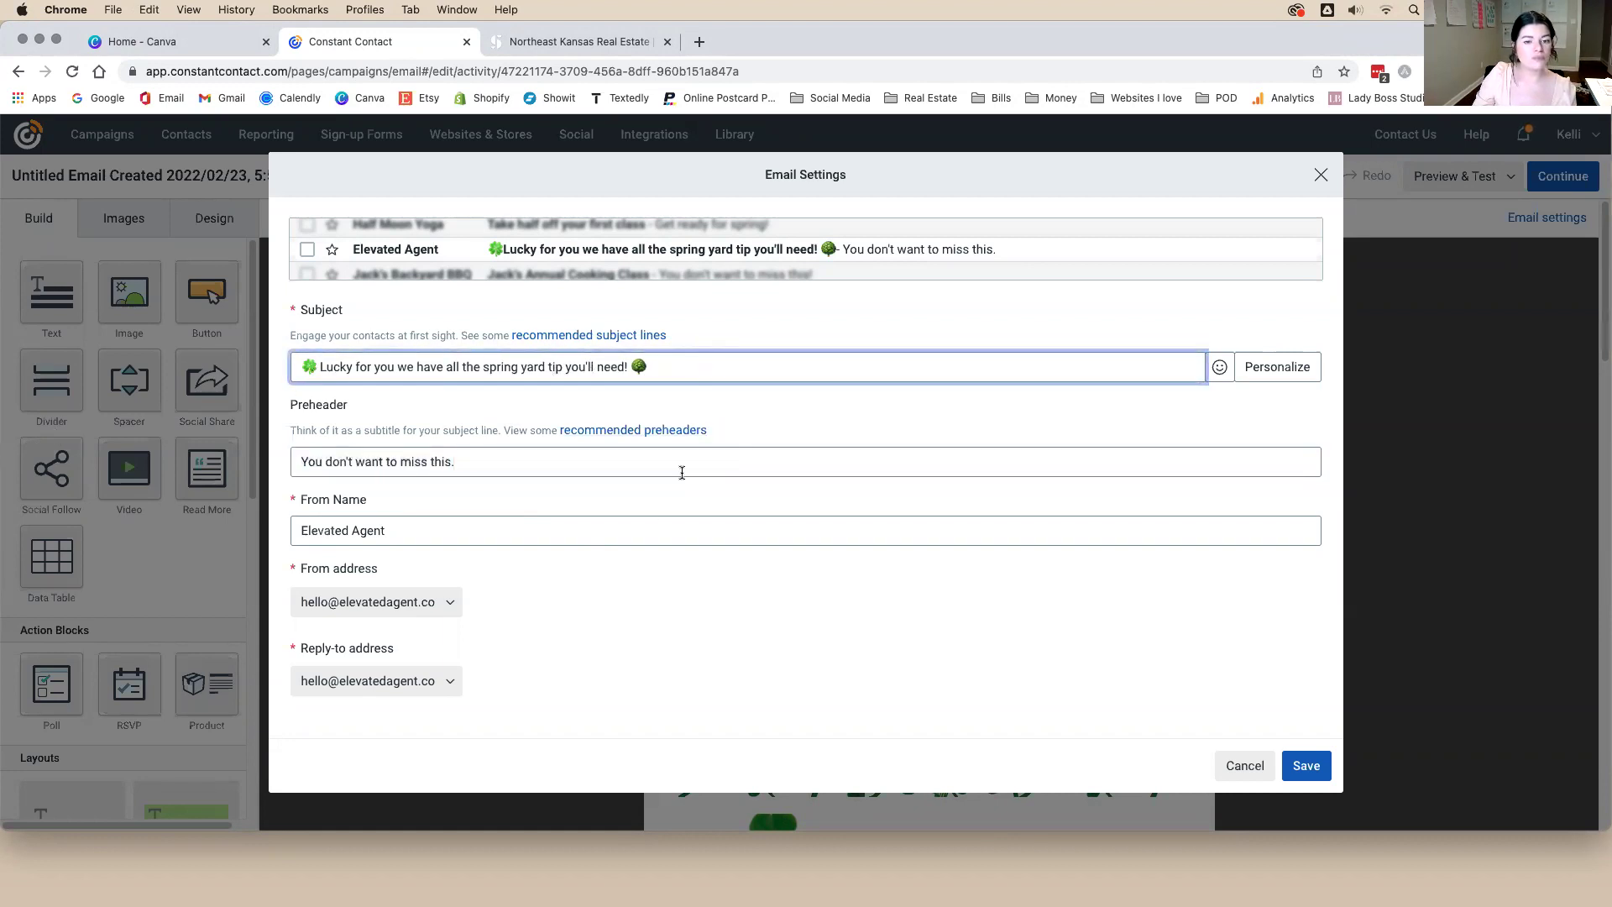
Switch to Canva, open the March Newsletter - Email Large Blocks design and copy the "Not sure where to start on your lawn?" line from page 1
{"action": "left_click", "coordinate": [426, 467]}
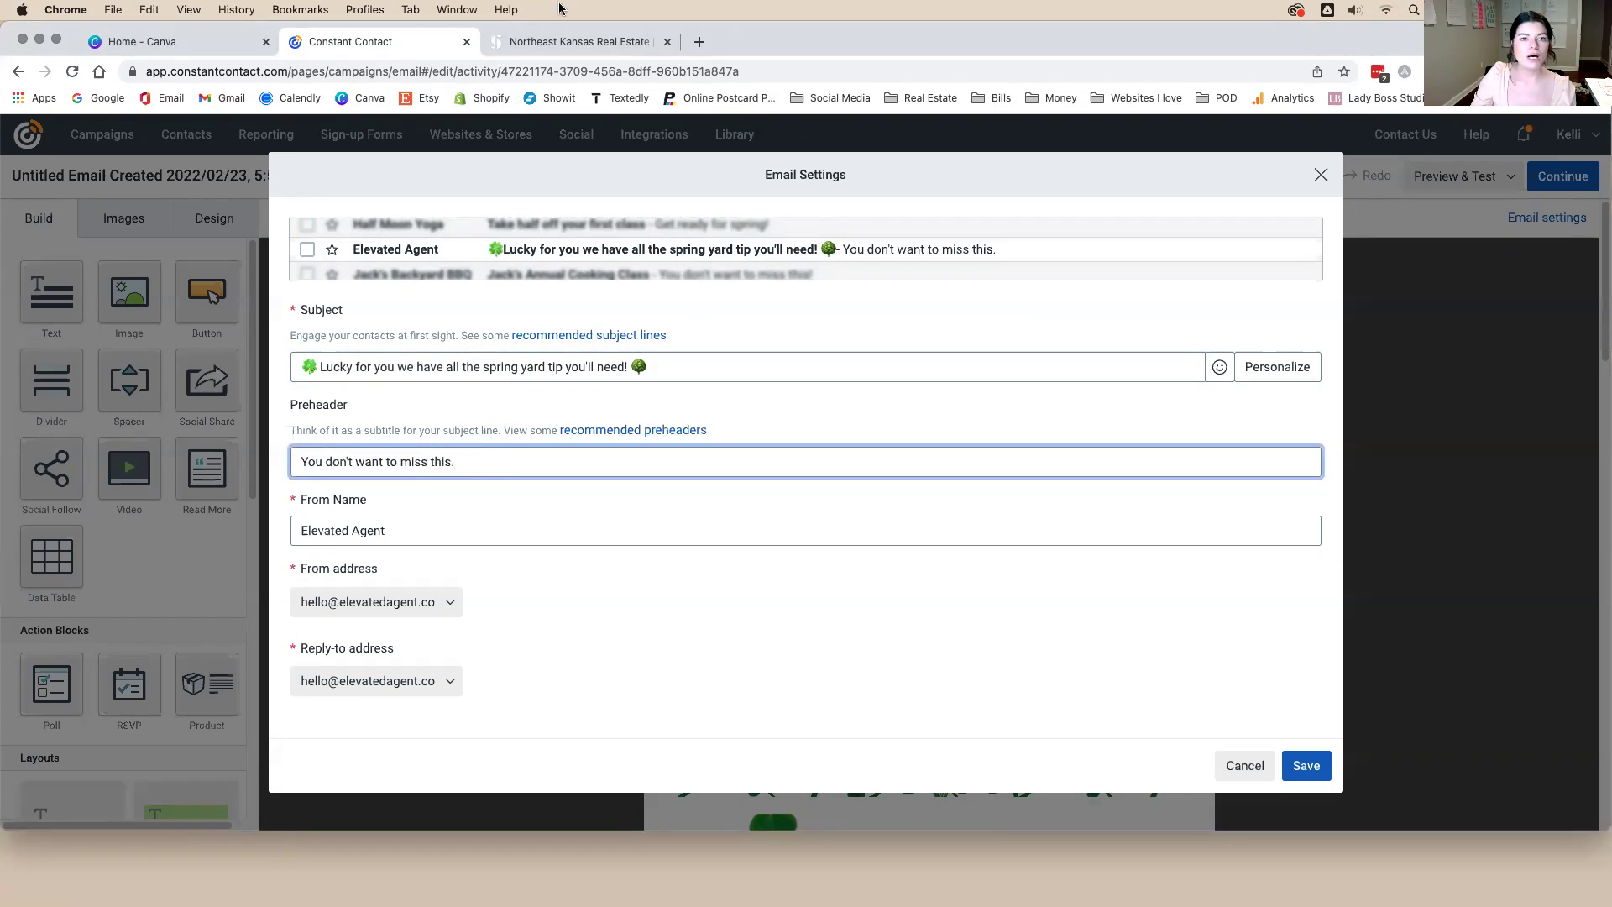
{"action": "left_click", "coordinate": [214, 44]}
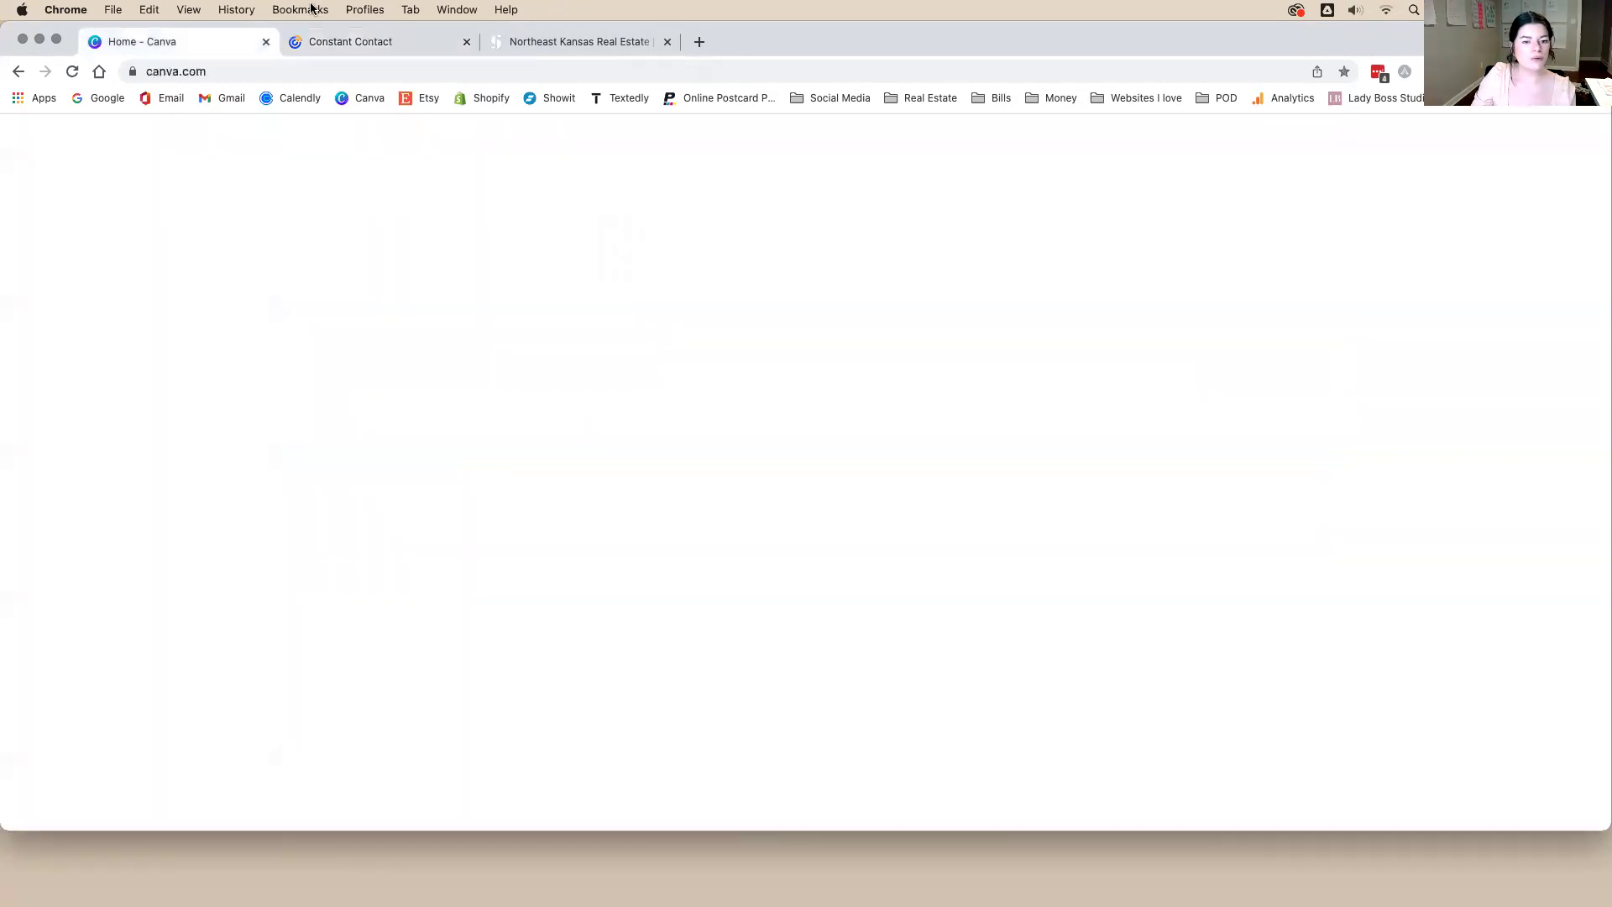
{"action": "left_click", "coordinate": [331, 477]}
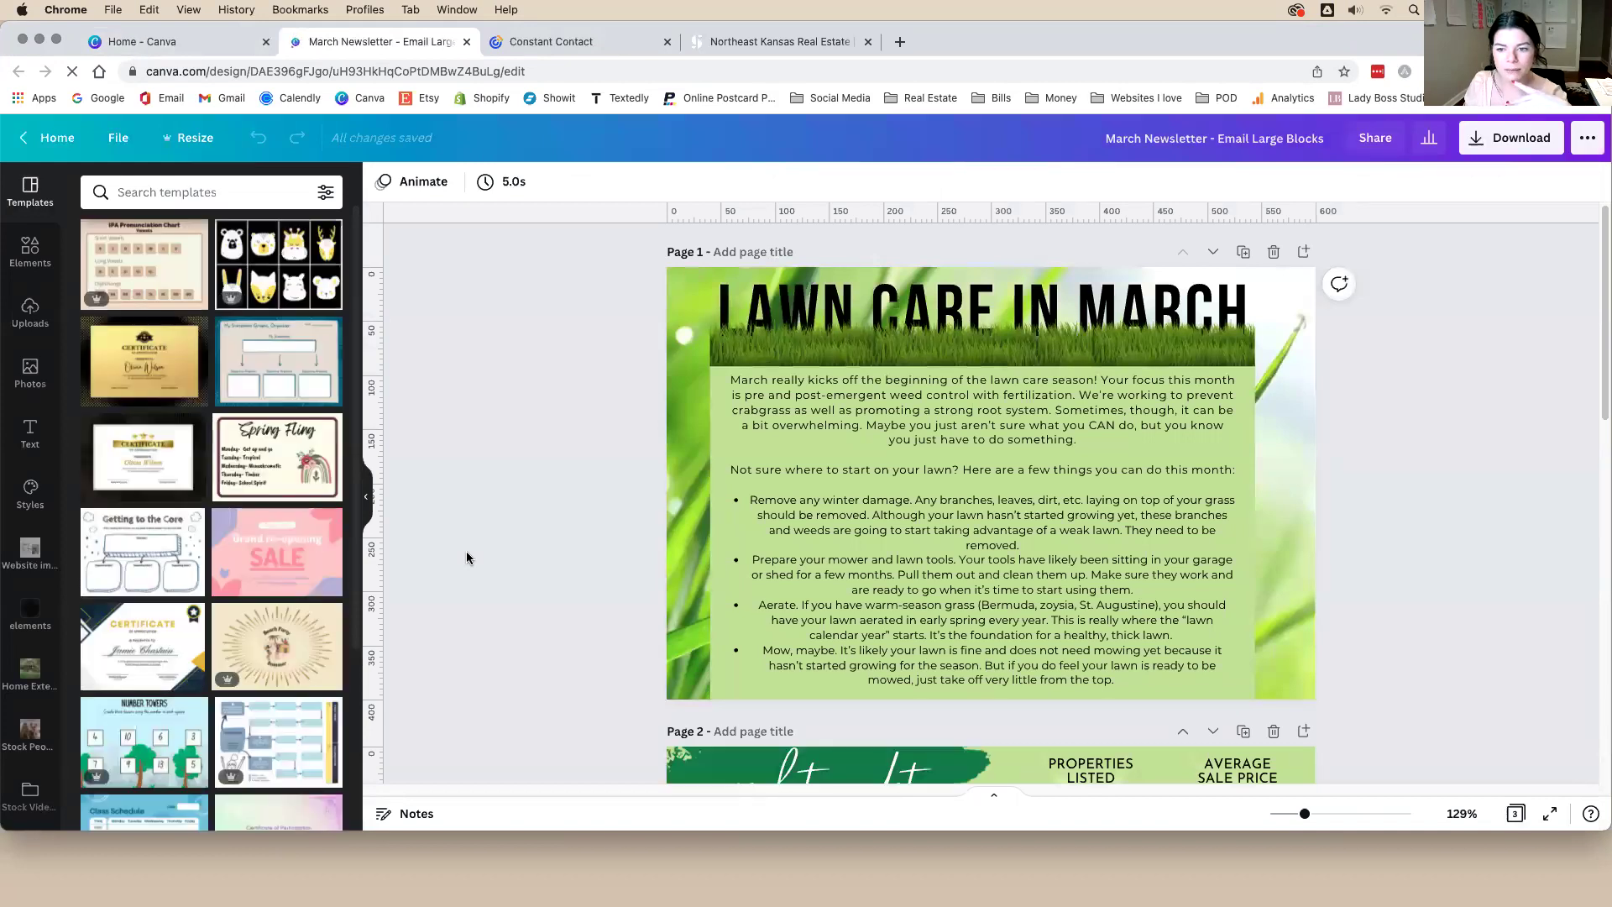
{"action": "left_click", "coordinate": [1012, 424]}
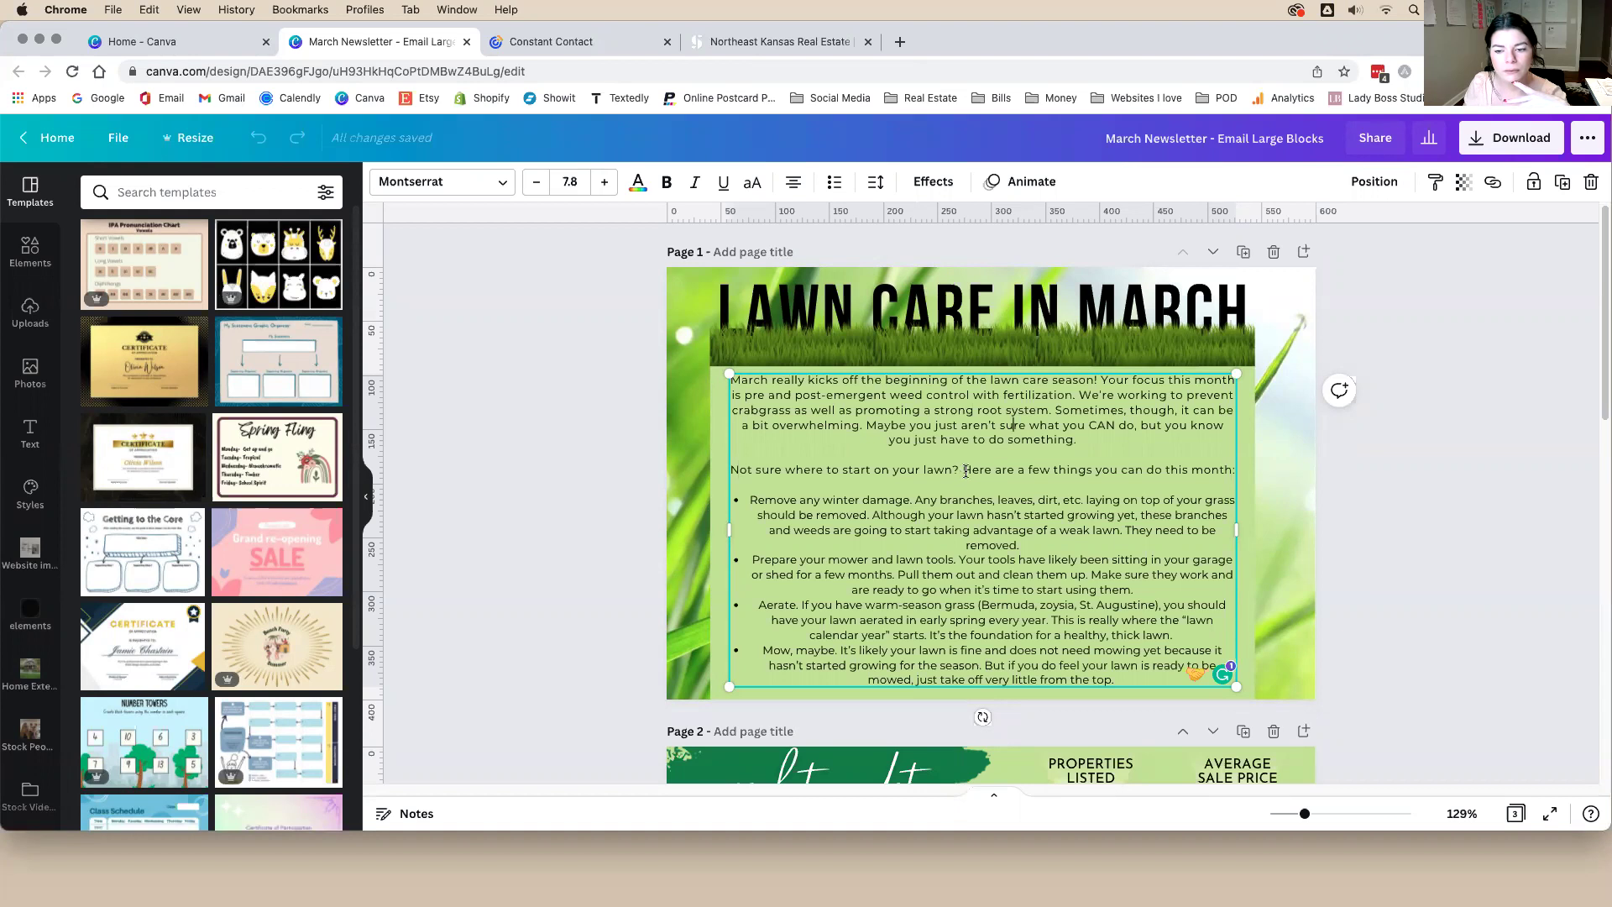
{"action": "left_click_drag", "start_coordinate": [1234, 469], "coordinate": [735, 473]}
{"action": "key", "text": "super+c"}
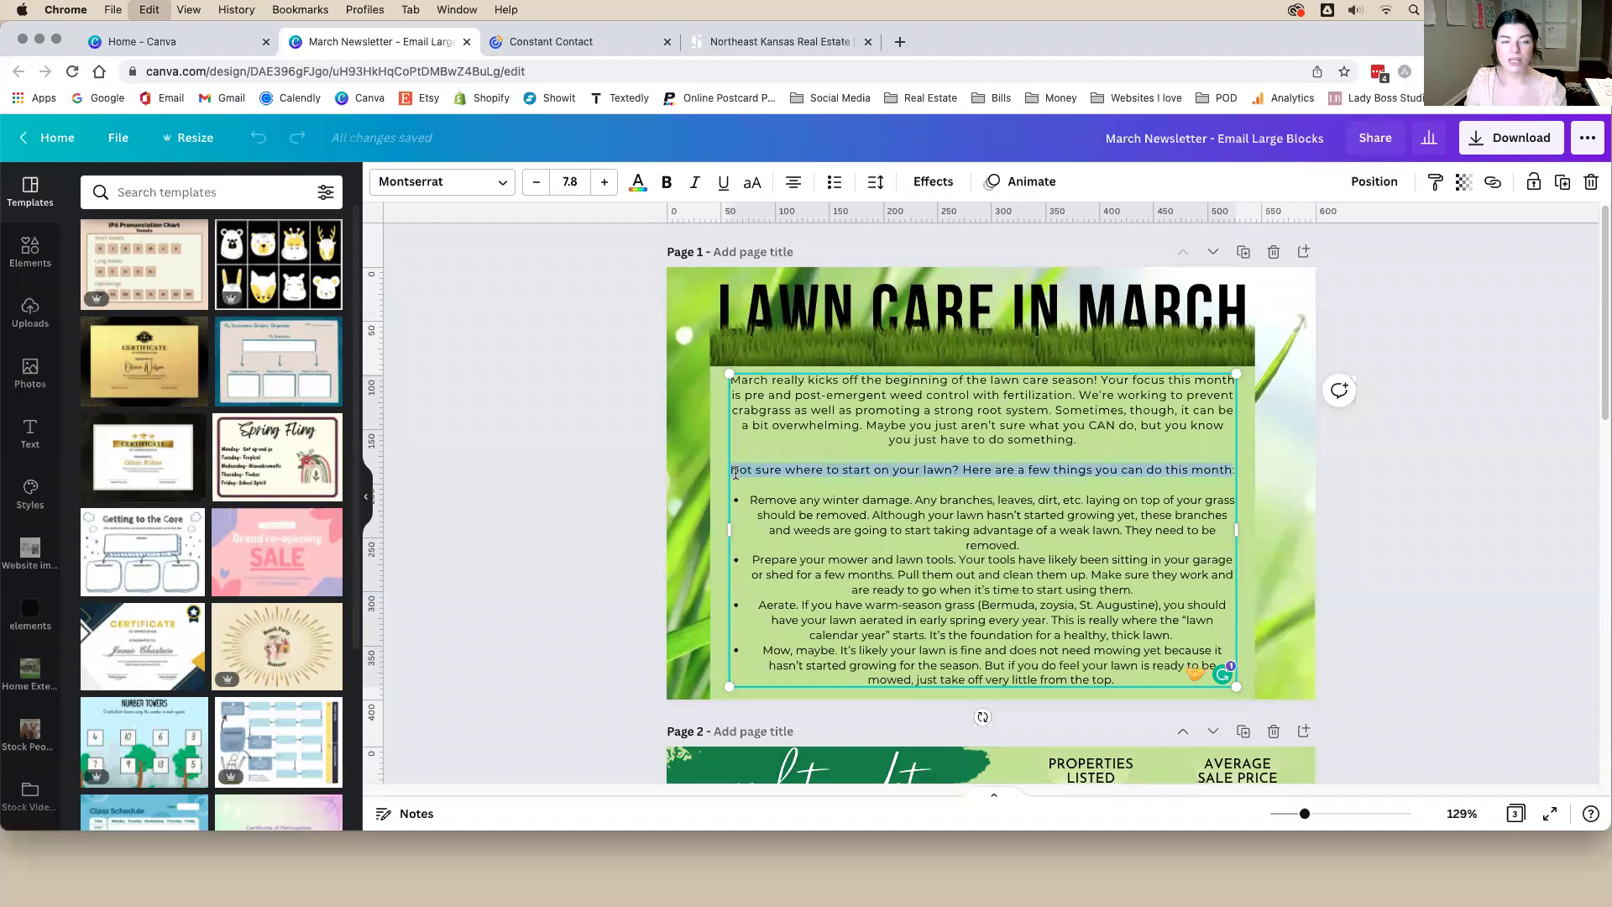
Return to Constant Contact and replace the preheader with "Not sure where to start on your lawn? Here are a few things you can do this month"
{"action": "left_click", "coordinate": [551, 41]}
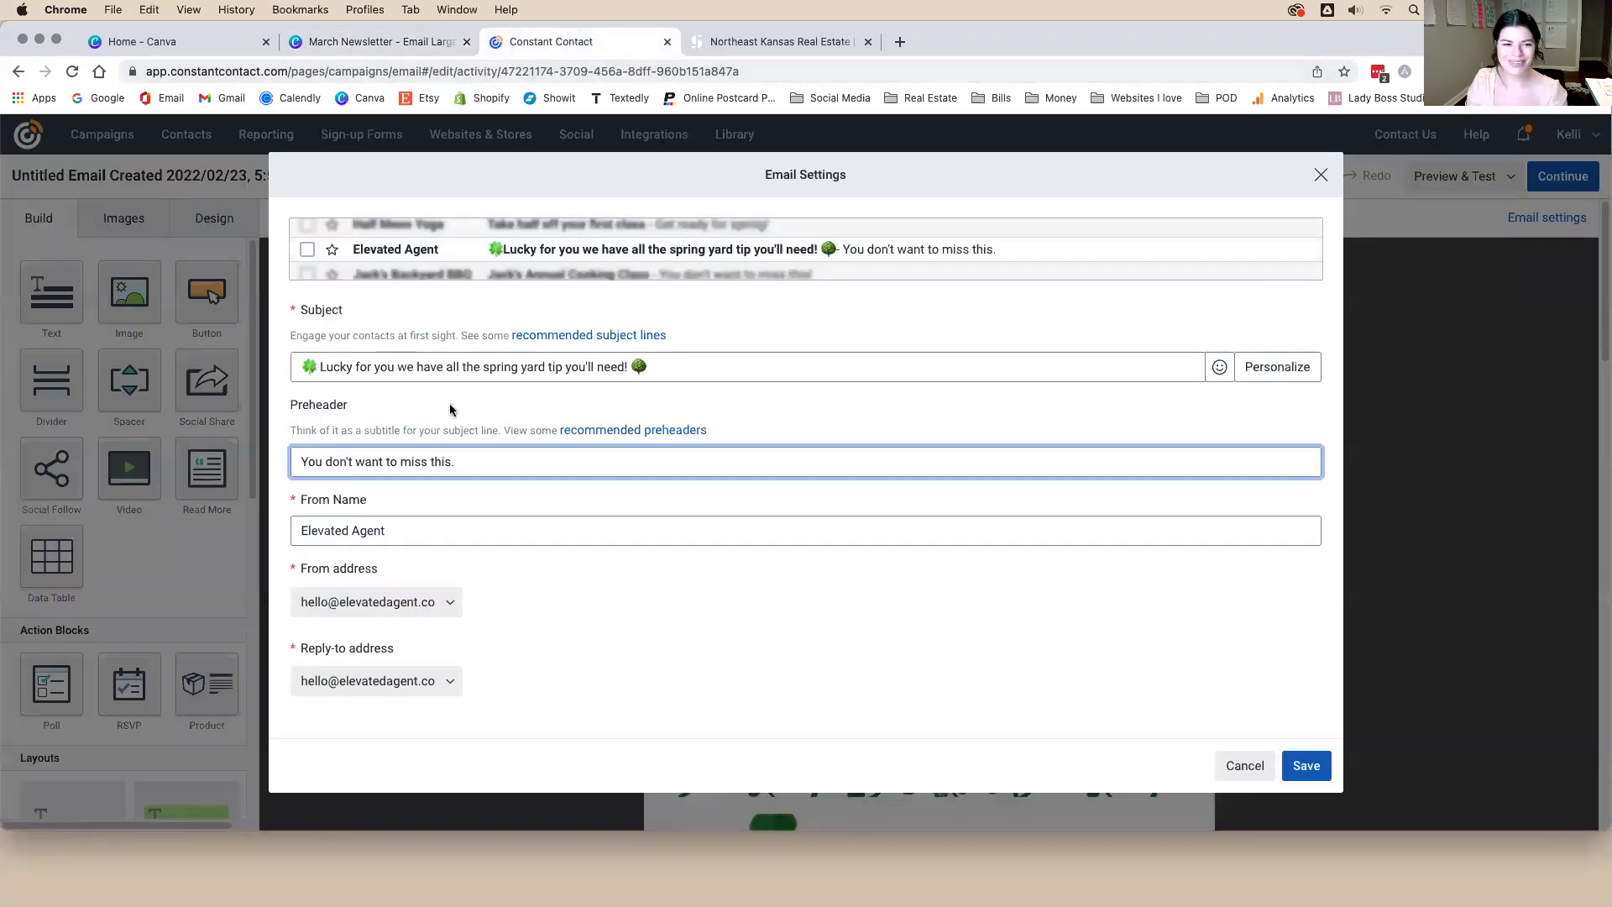
{"action": "left_click_drag", "start_coordinate": [464, 463], "coordinate": [299, 431]}
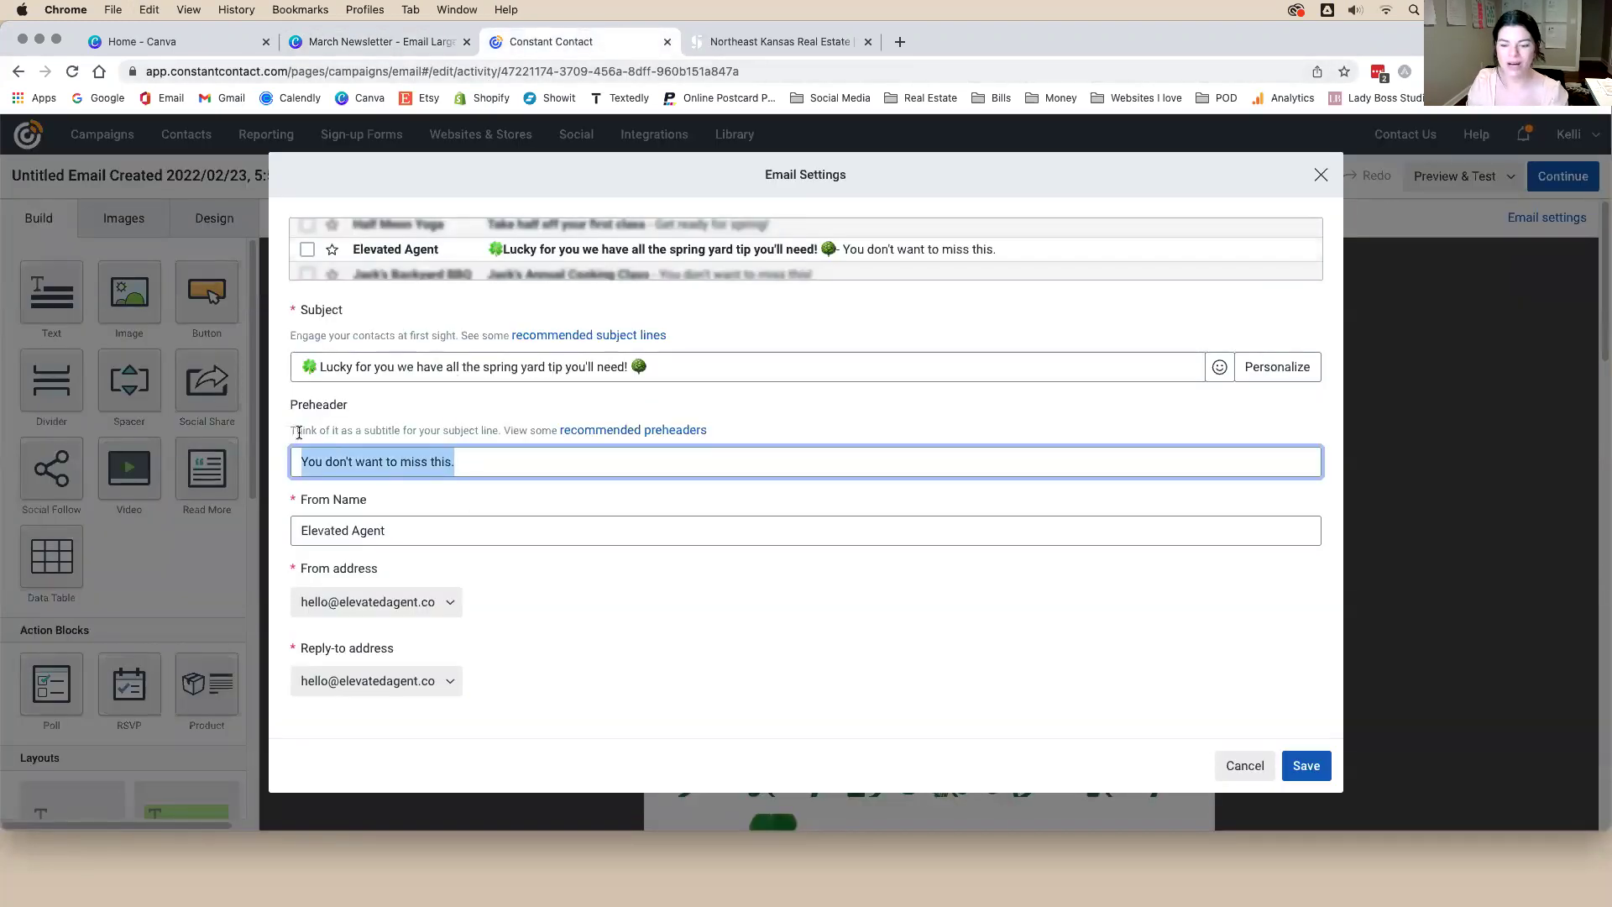
{"action": "key", "text": "super+v"}
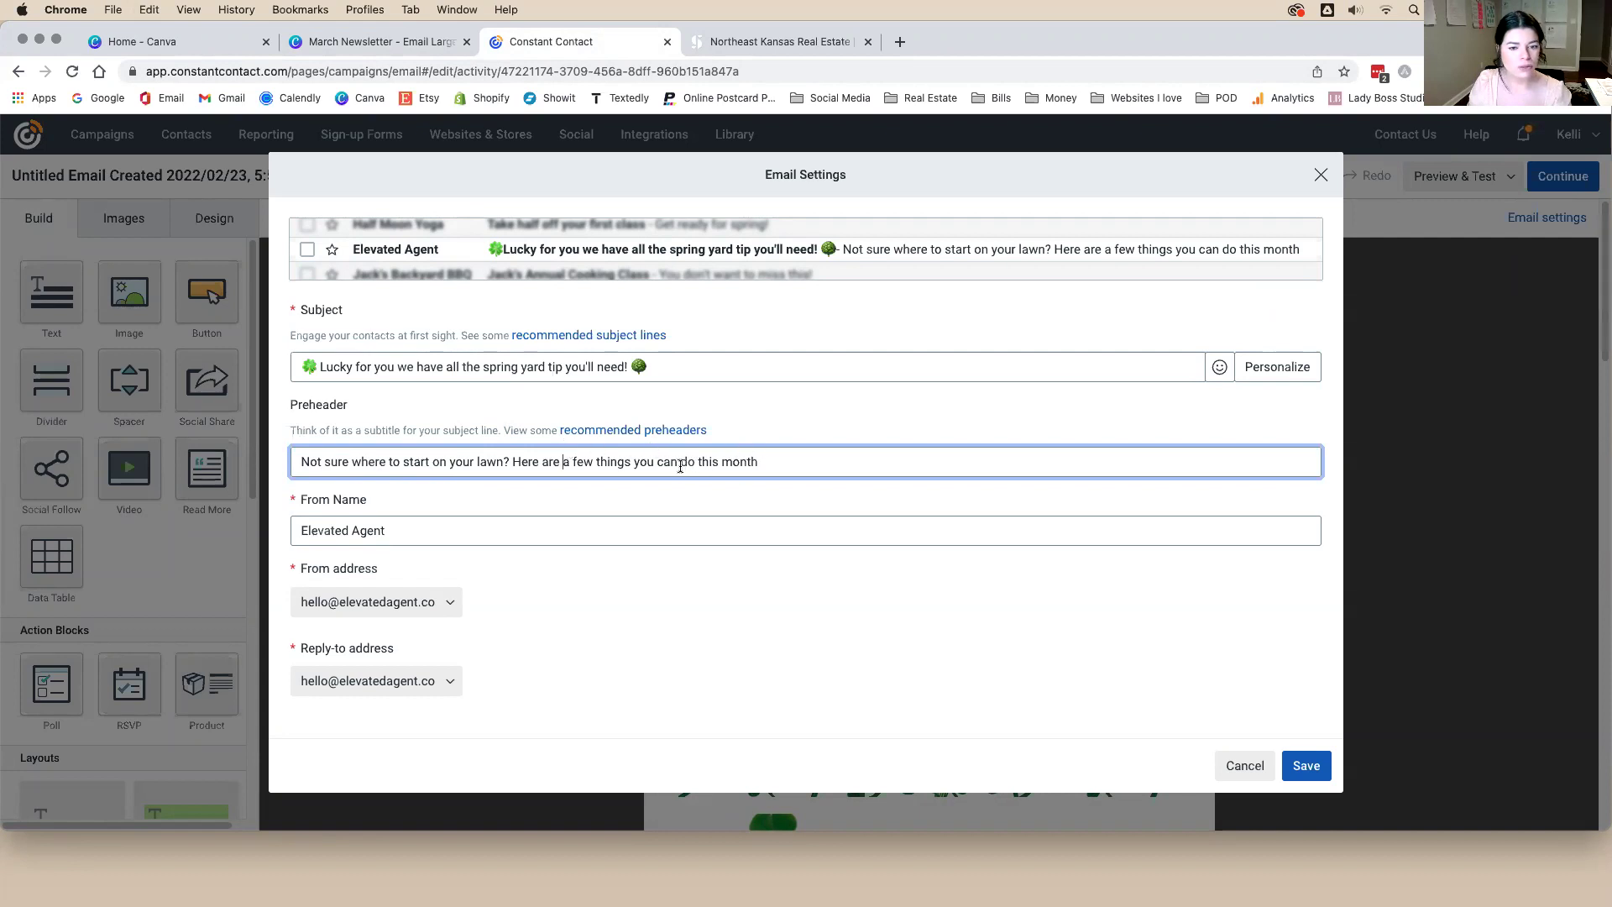
{"action": "left_click_drag", "start_coordinate": [678, 467], "coordinate": [631, 467]}
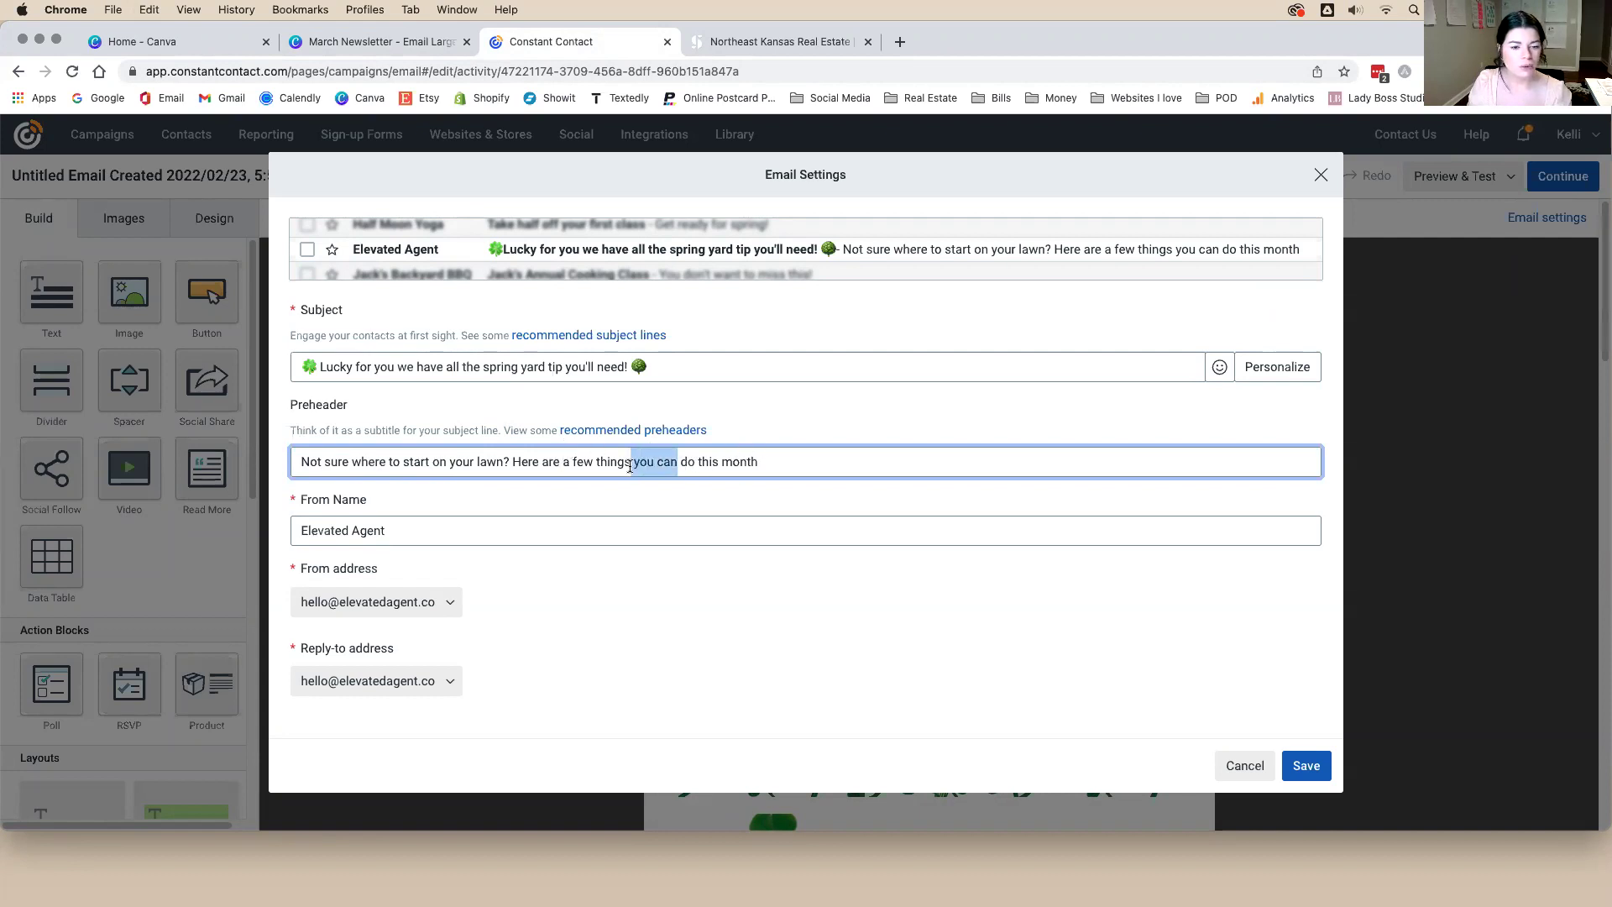
{"action": "left_click", "coordinate": [588, 466]}
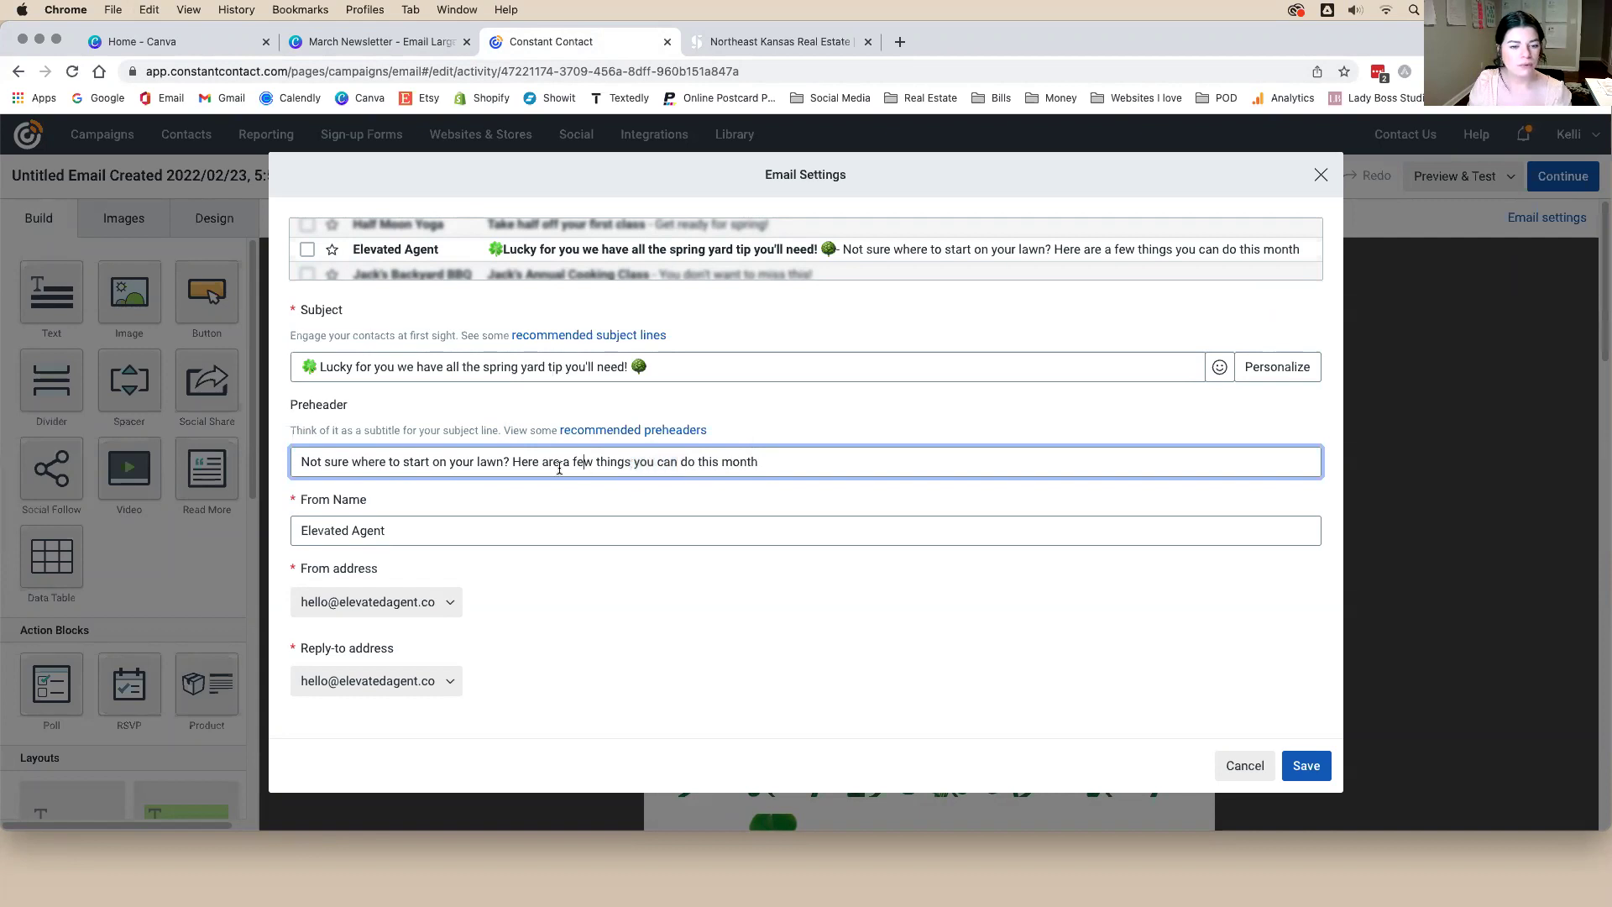
Replace the preheader's second sentence with "We can help!"
{"action": "left_click_drag", "start_coordinate": [514, 464], "coordinate": [853, 460]}
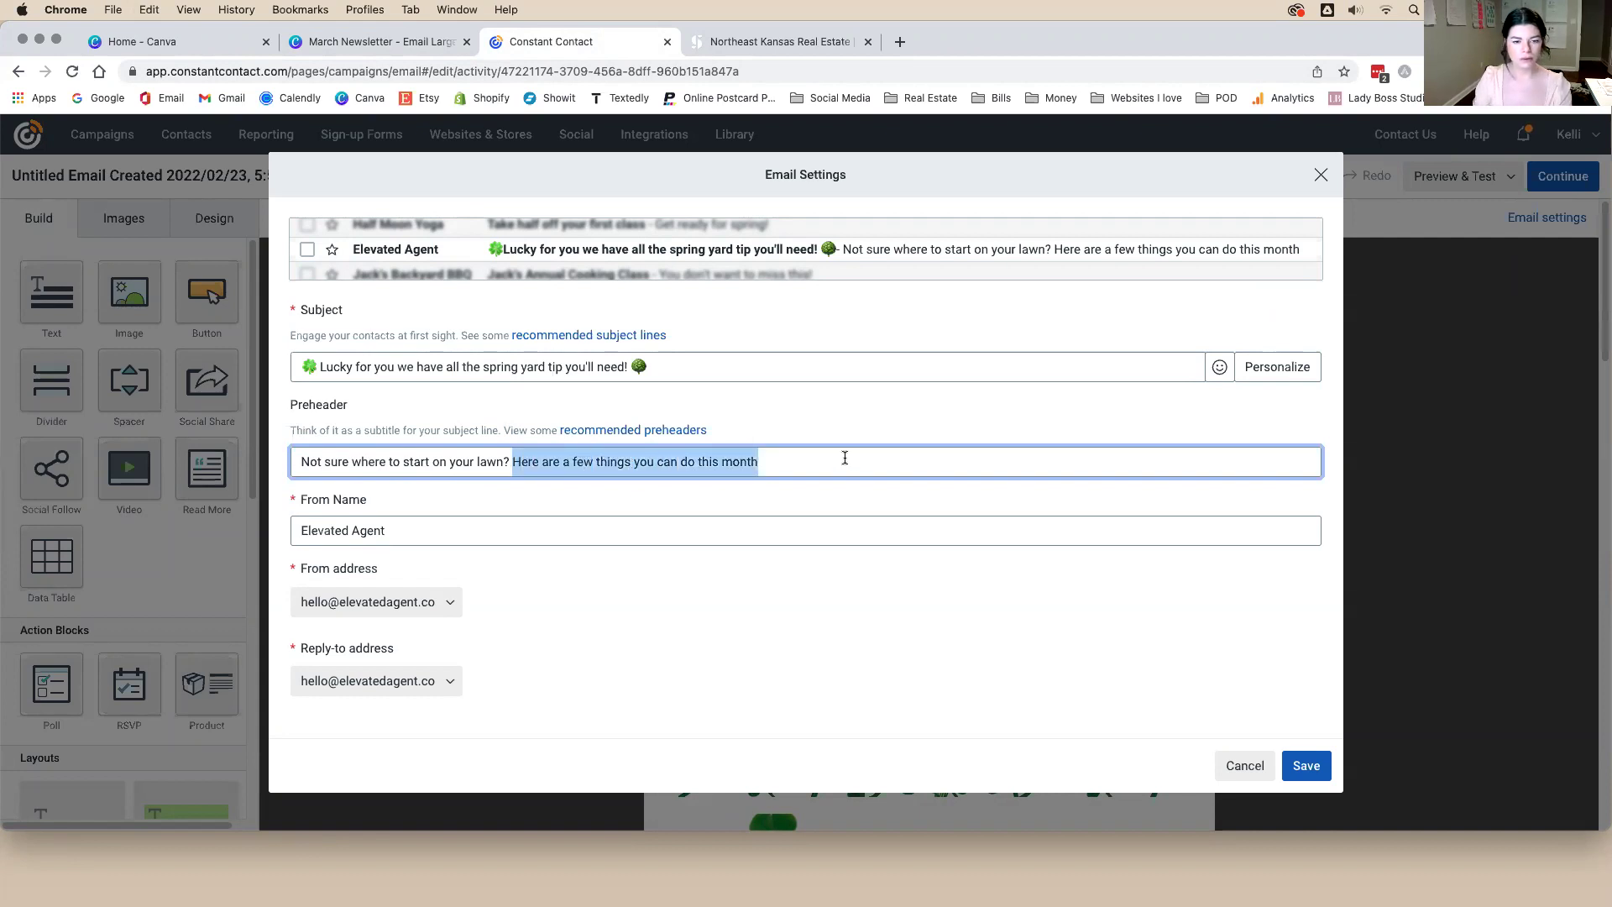
{"action": "type", "text": "We have"}
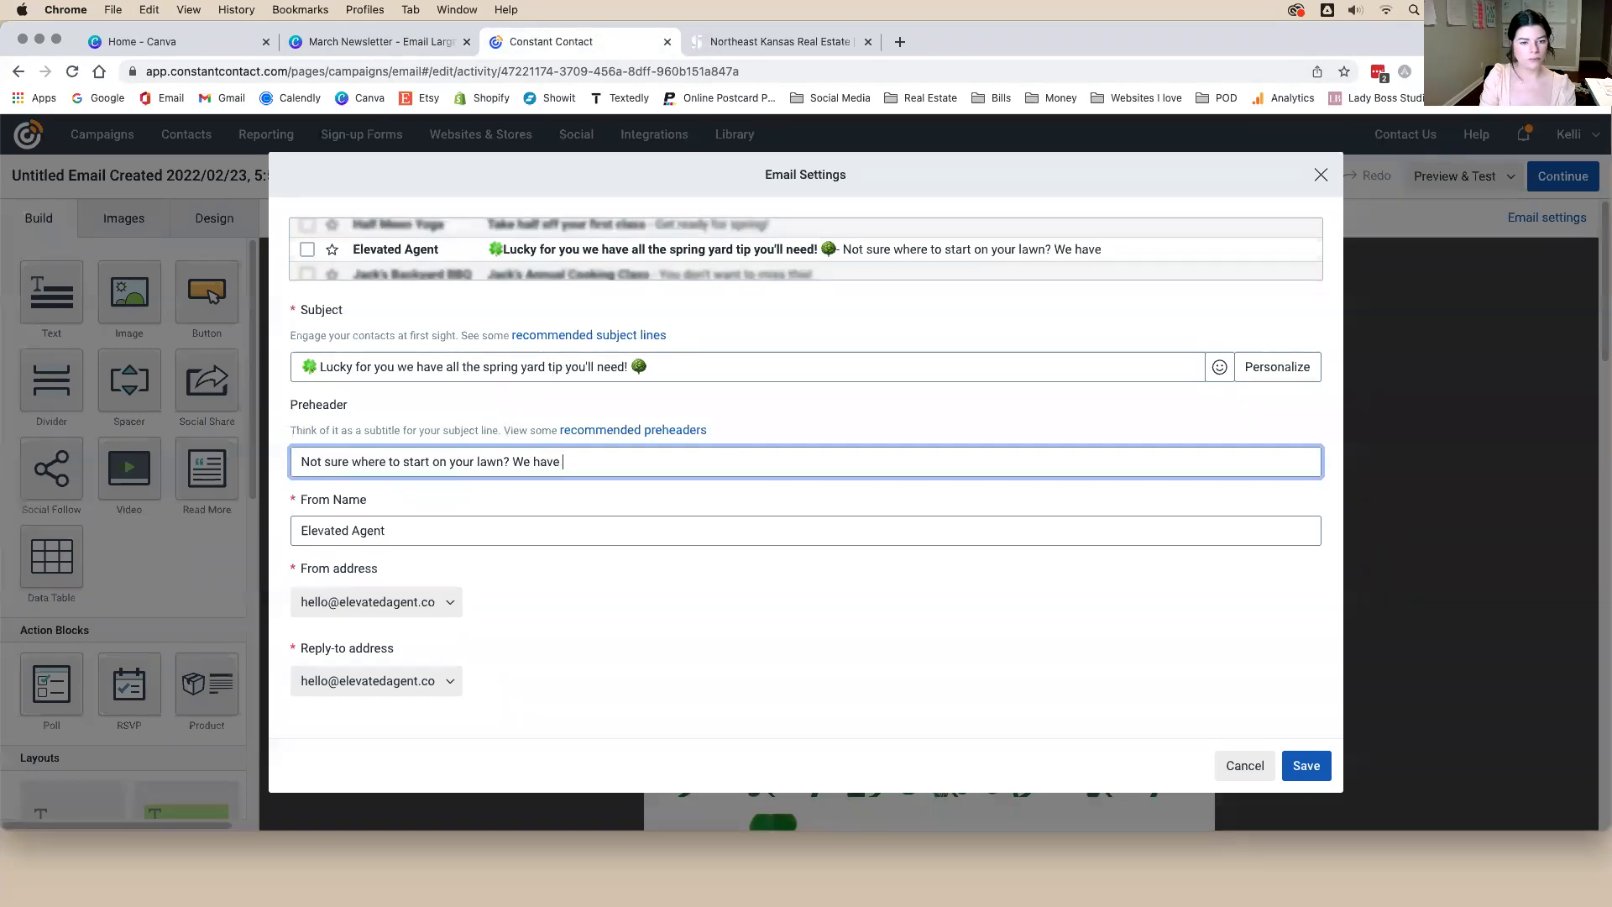
{"action": "key", "text": "BackSpace"}
{"action": "key", "text": "BackSpace"}
{"action": "key", "text": "BackSpace"}
{"action": "type", "text": "can help!"}
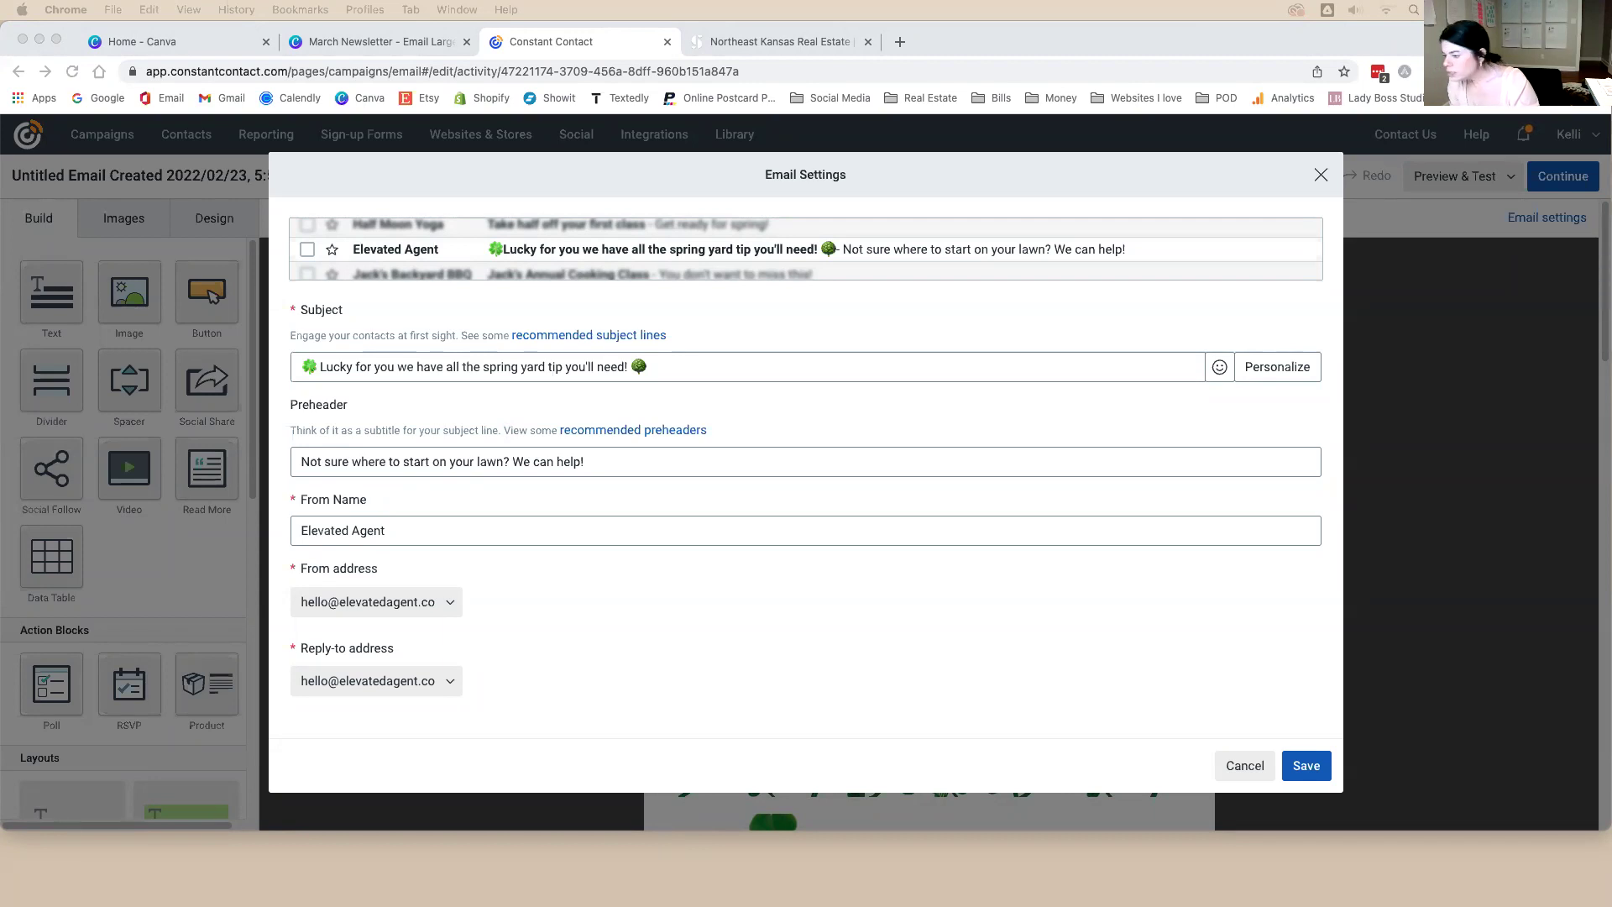
Insert a raised-hand woman emoji in front of "We can help!" in the preheader
{"action": "left_click", "coordinate": [592, 462]}
{"action": "left_click", "coordinate": [512, 461]}
{"action": "key", "text": "super+v"}
{"action": "left_click", "coordinate": [689, 697]}
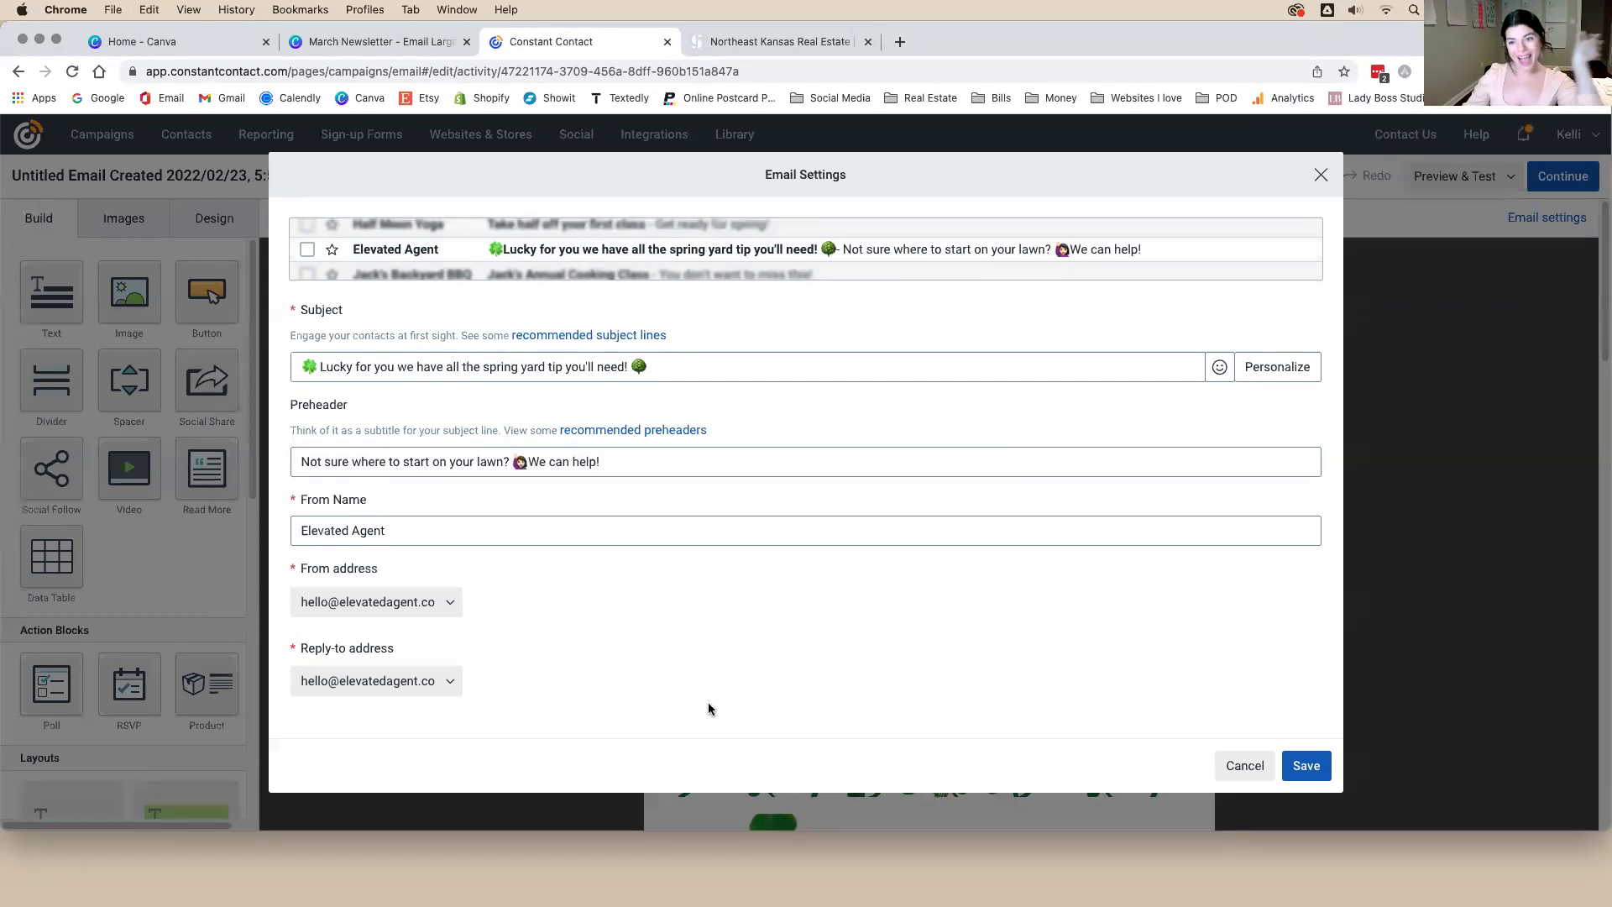
Replace the From Name with "Your Favorite Realtor"
{"action": "left_click_drag", "start_coordinate": [460, 529], "coordinate": [283, 533]}
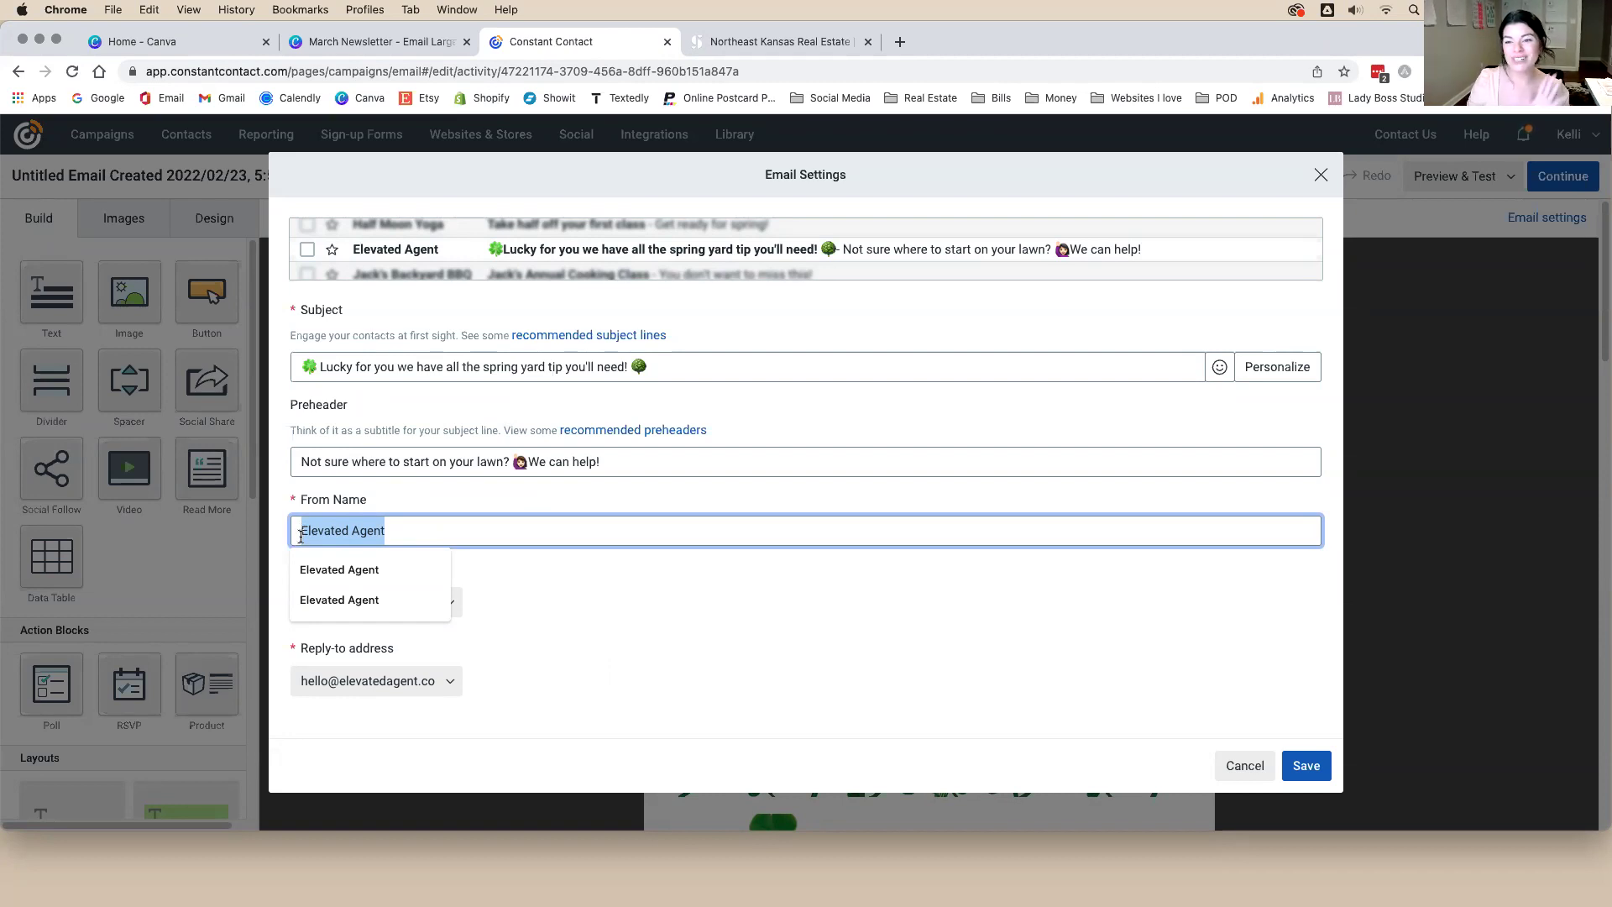
{"action": "left_click", "coordinate": [620, 620]}
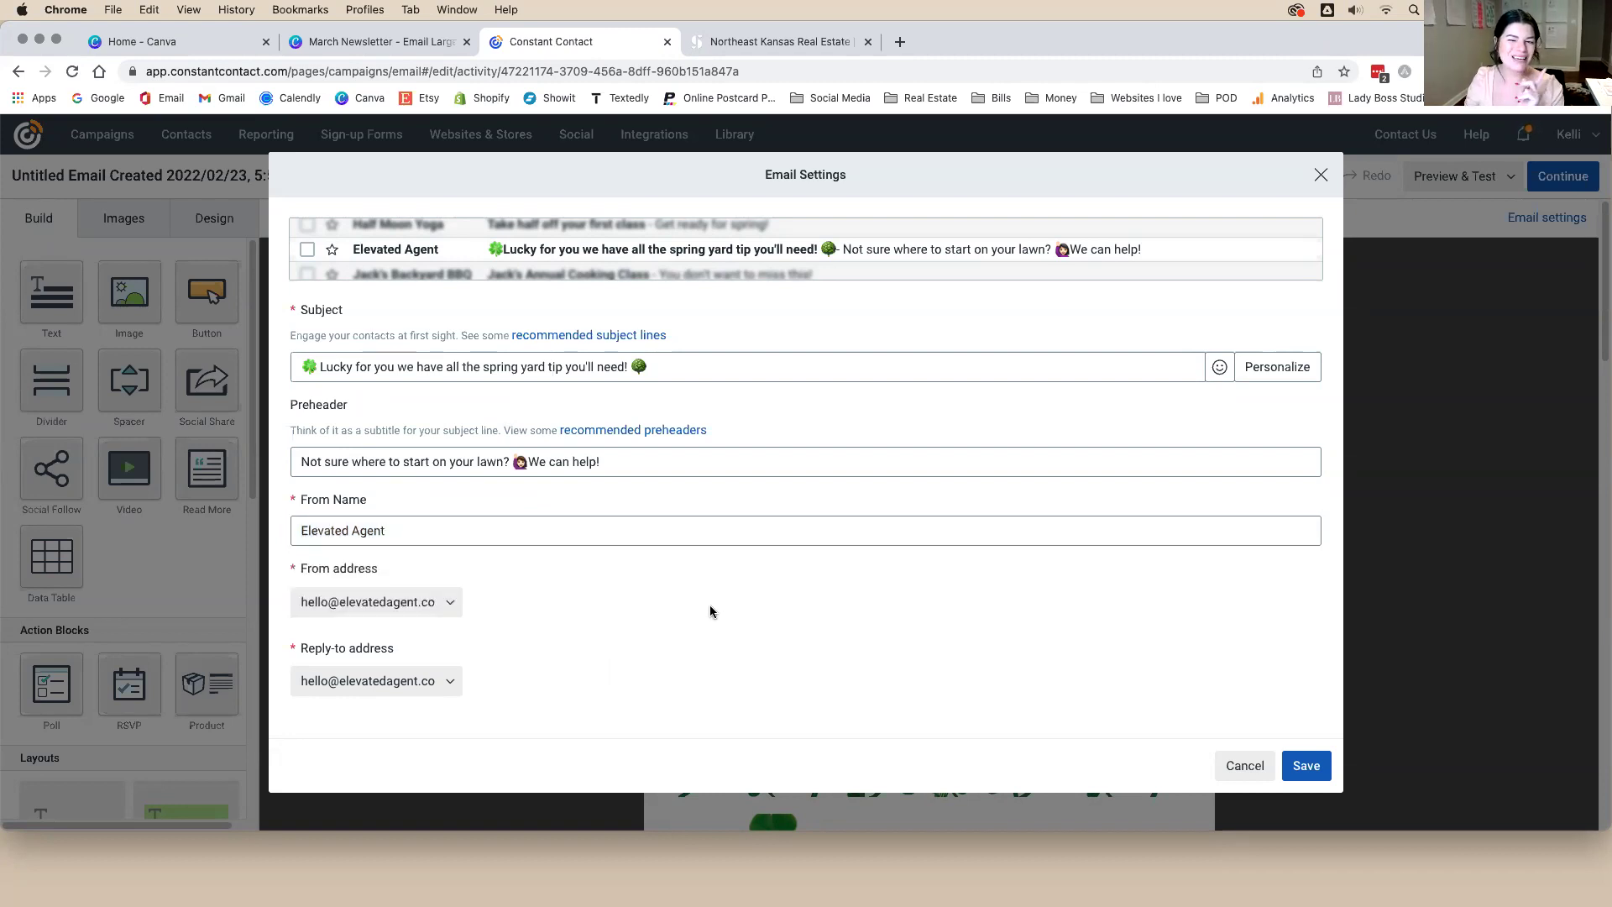
{"action": "left_click", "coordinate": [388, 530]}
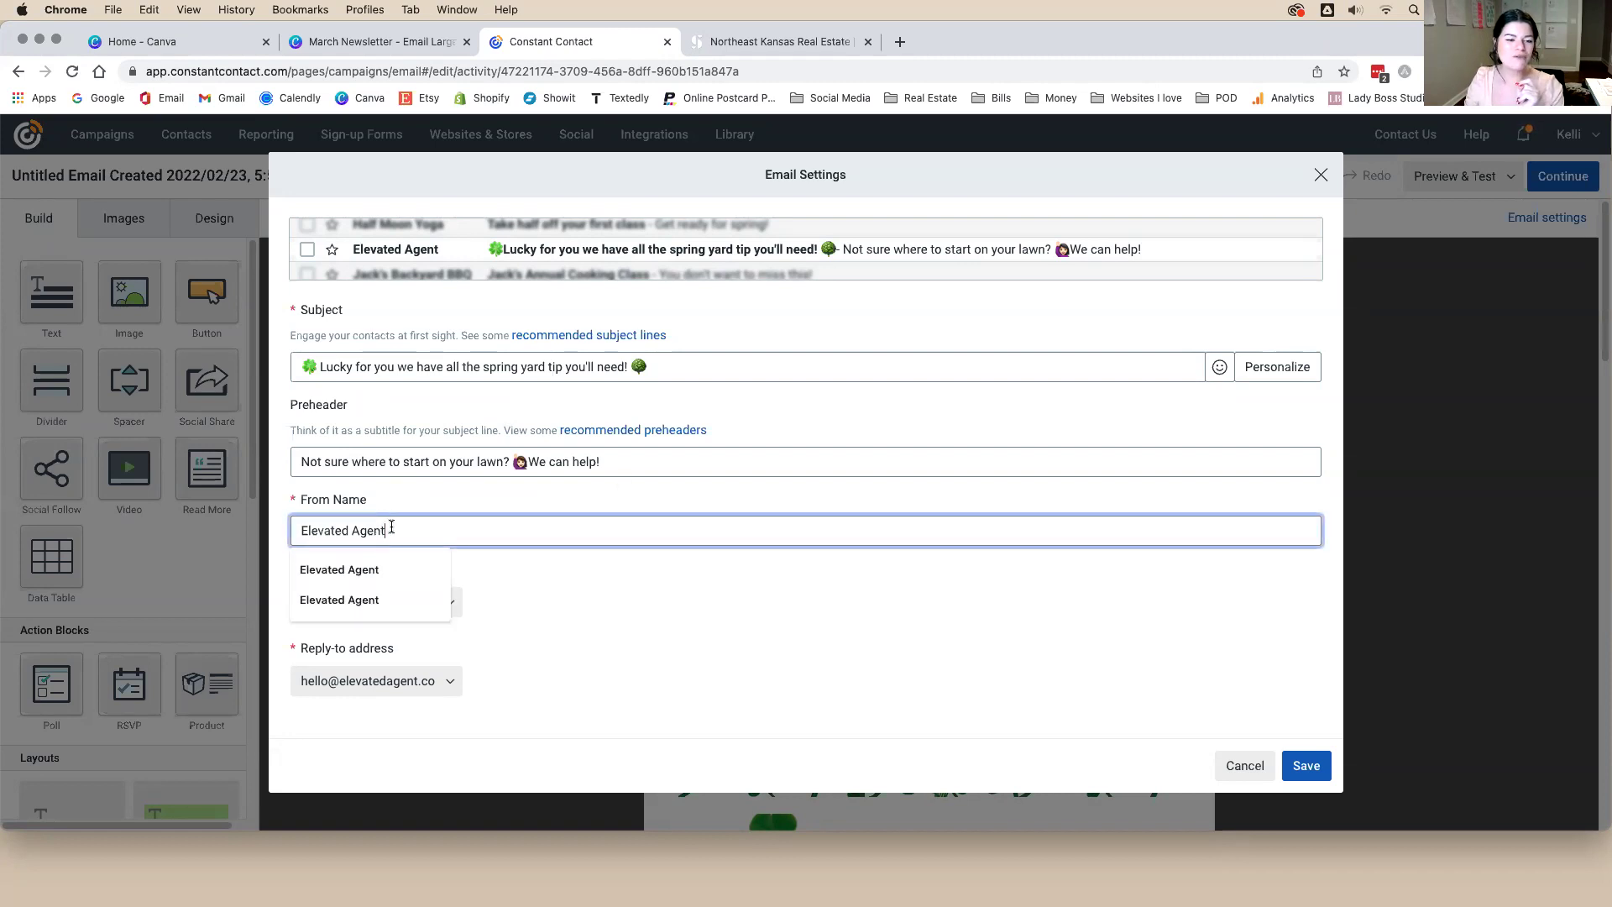
{"action": "left_click_drag", "start_coordinate": [385, 529], "coordinate": [282, 500]}
{"action": "type", "text": "Y"}
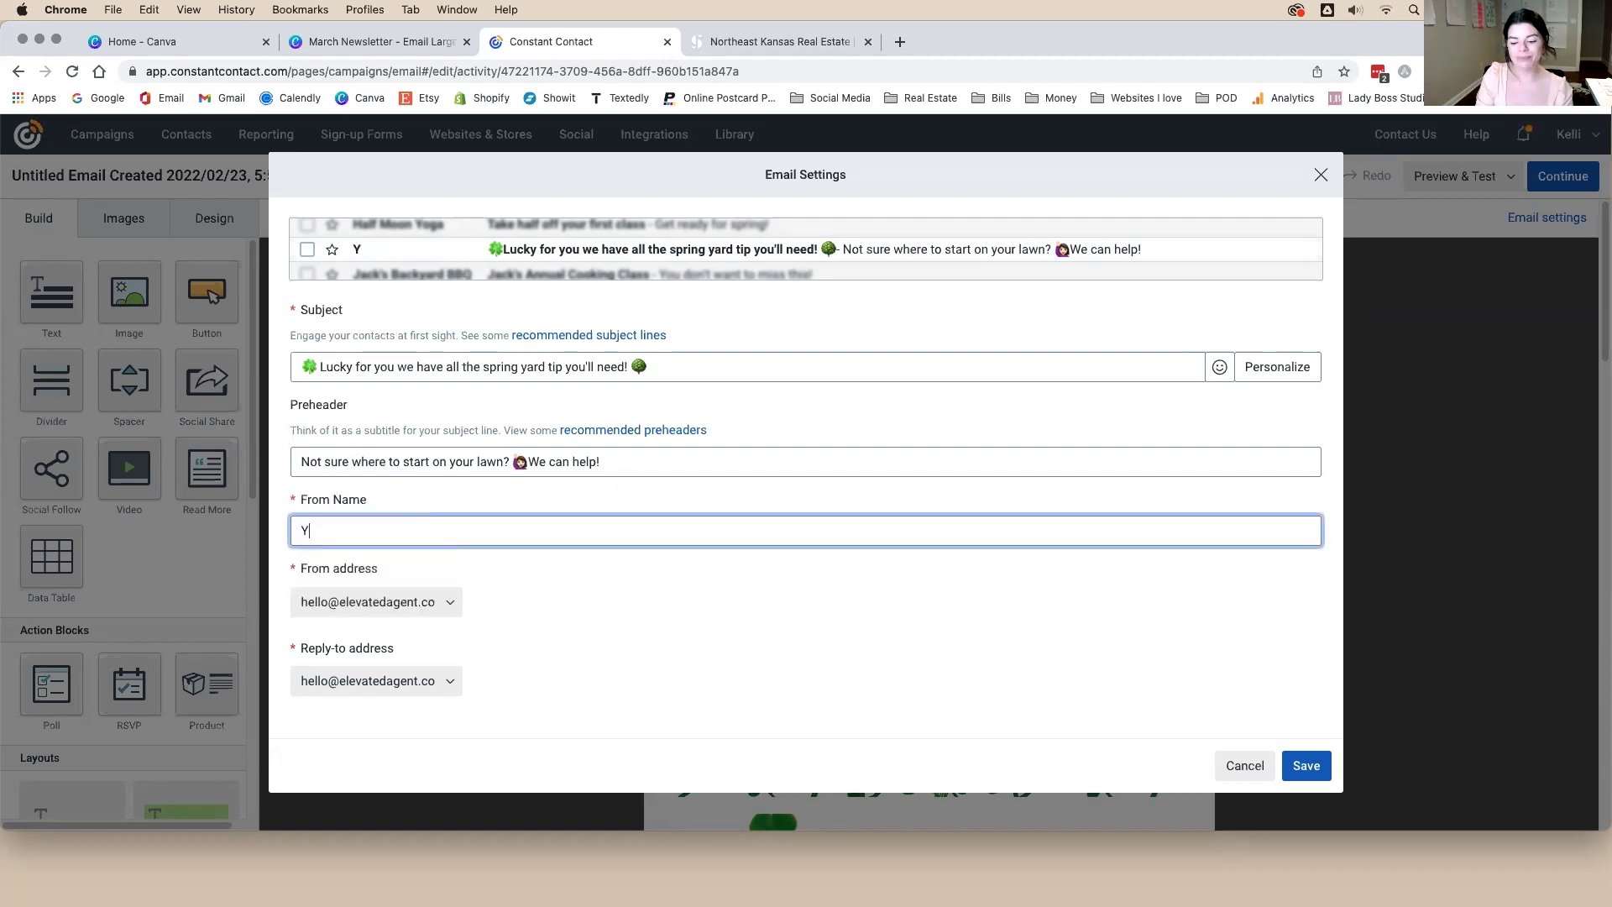
{"action": "type", "text": "our Favori"}
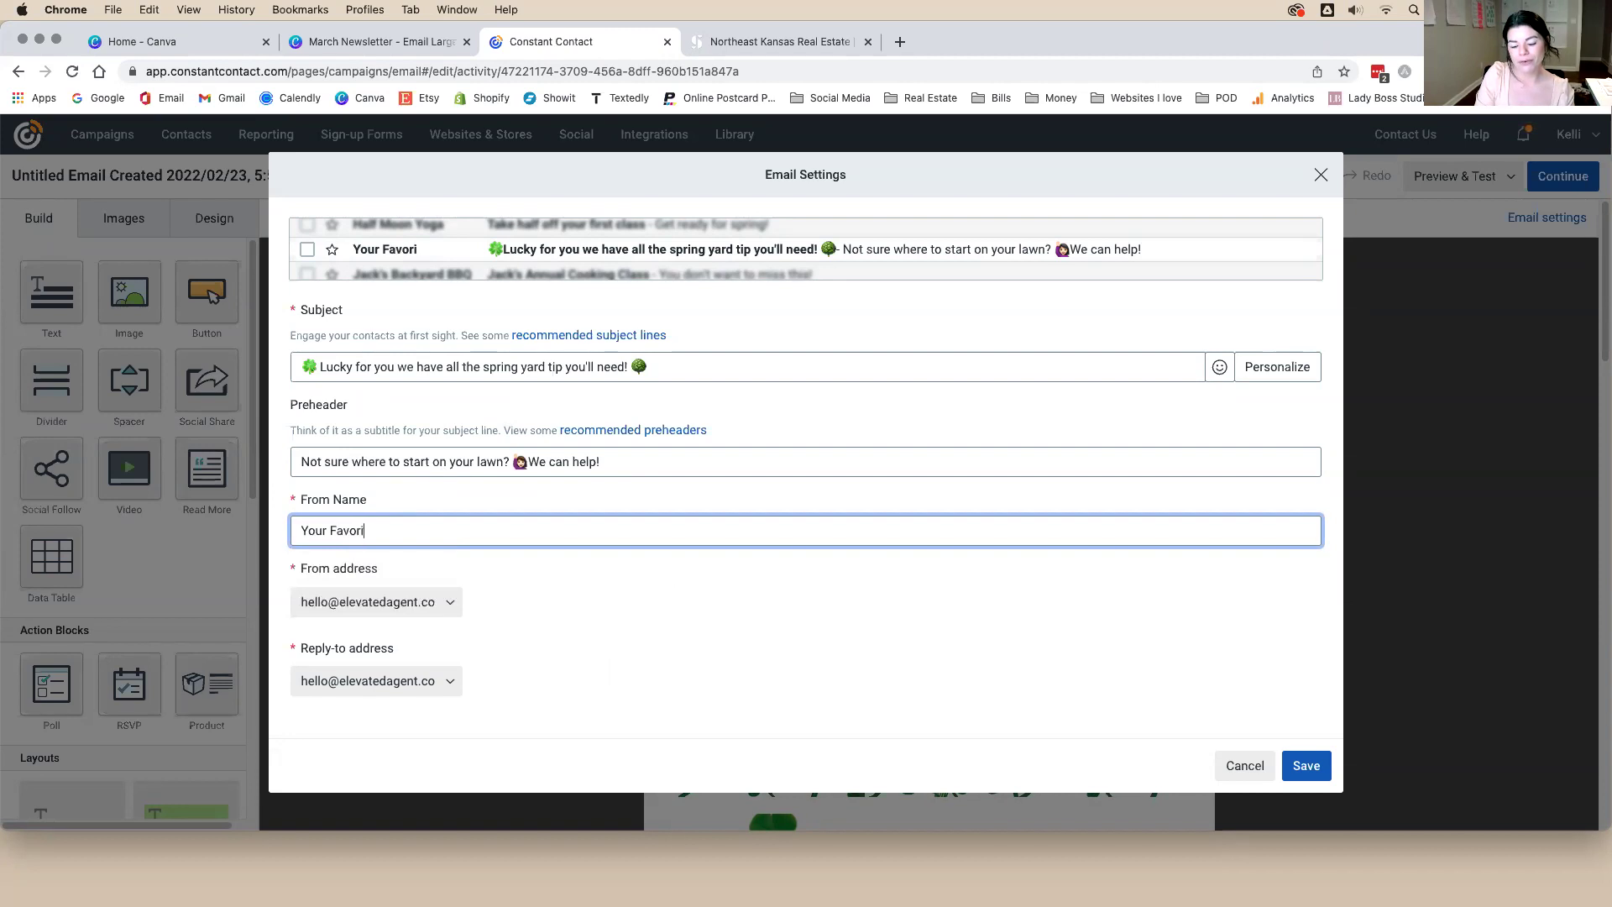
{"action": "type", "text": "te Realtor"}
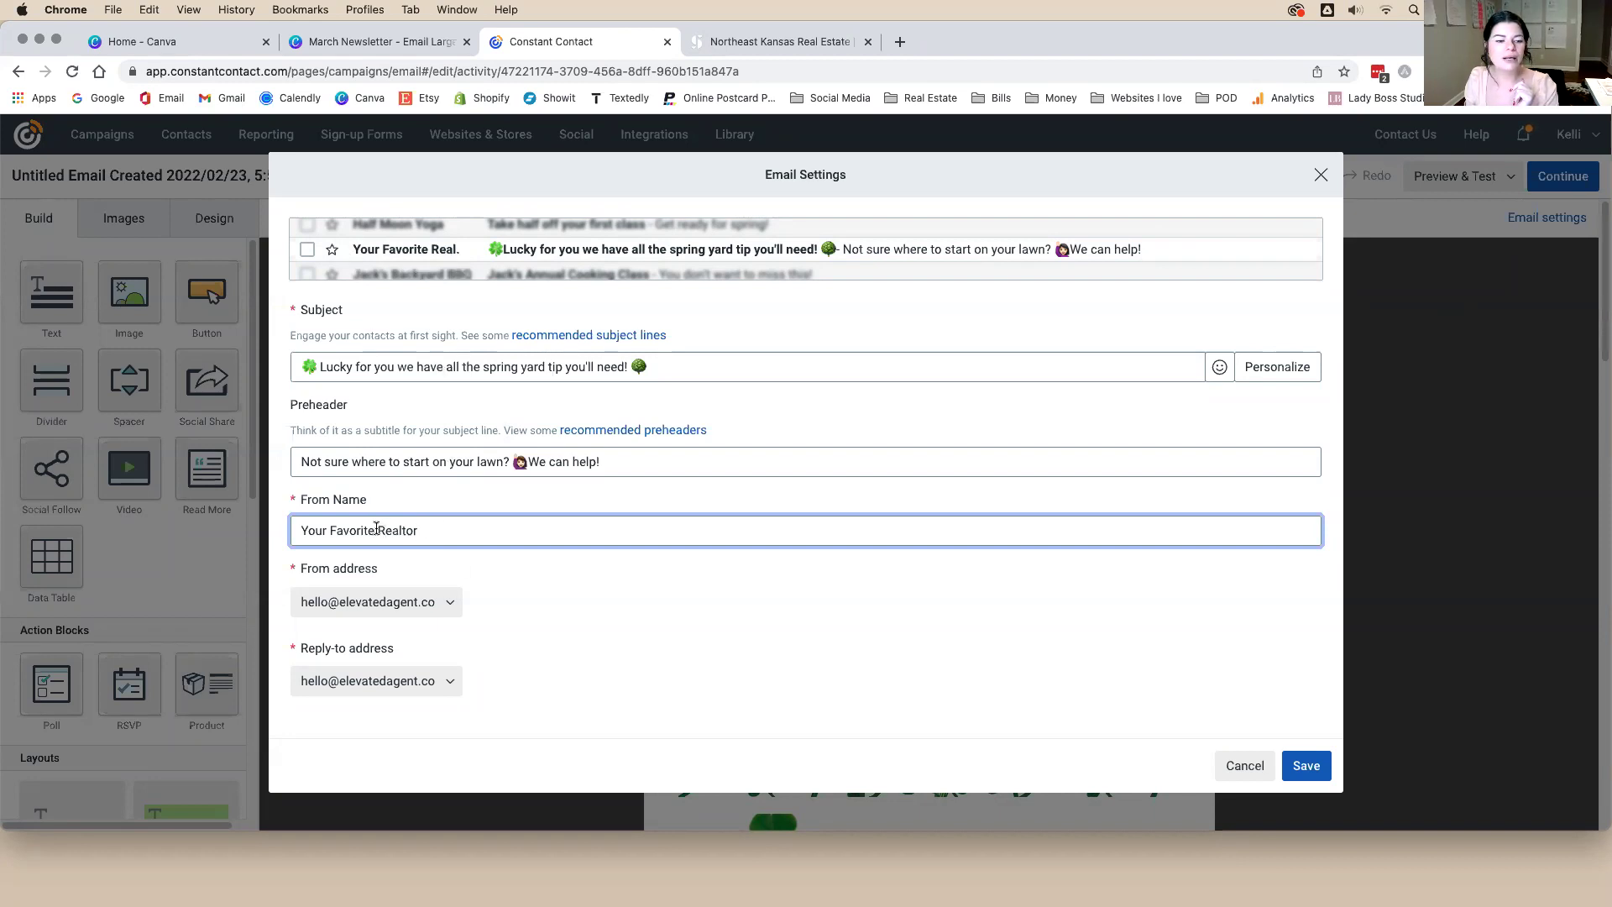
Change "Your Favorite" in the From Name to "Topeka's #1" and save the email settings
{"action": "left_click_drag", "start_coordinate": [376, 529], "coordinate": [224, 531]}
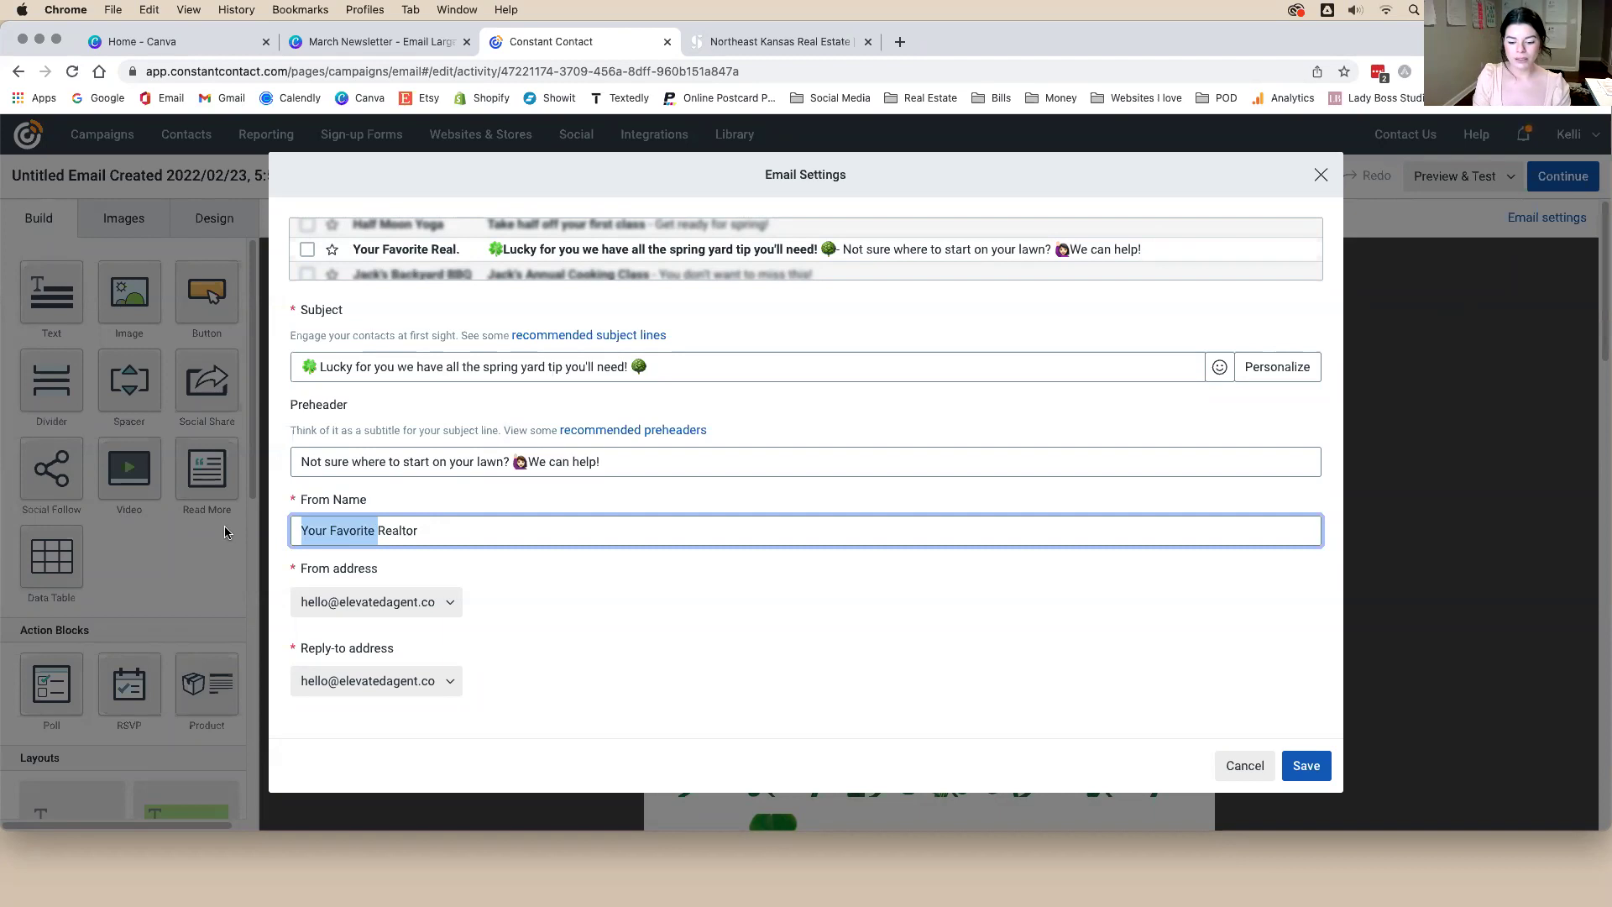
{"action": "type", "text": "Topeka's #1"}
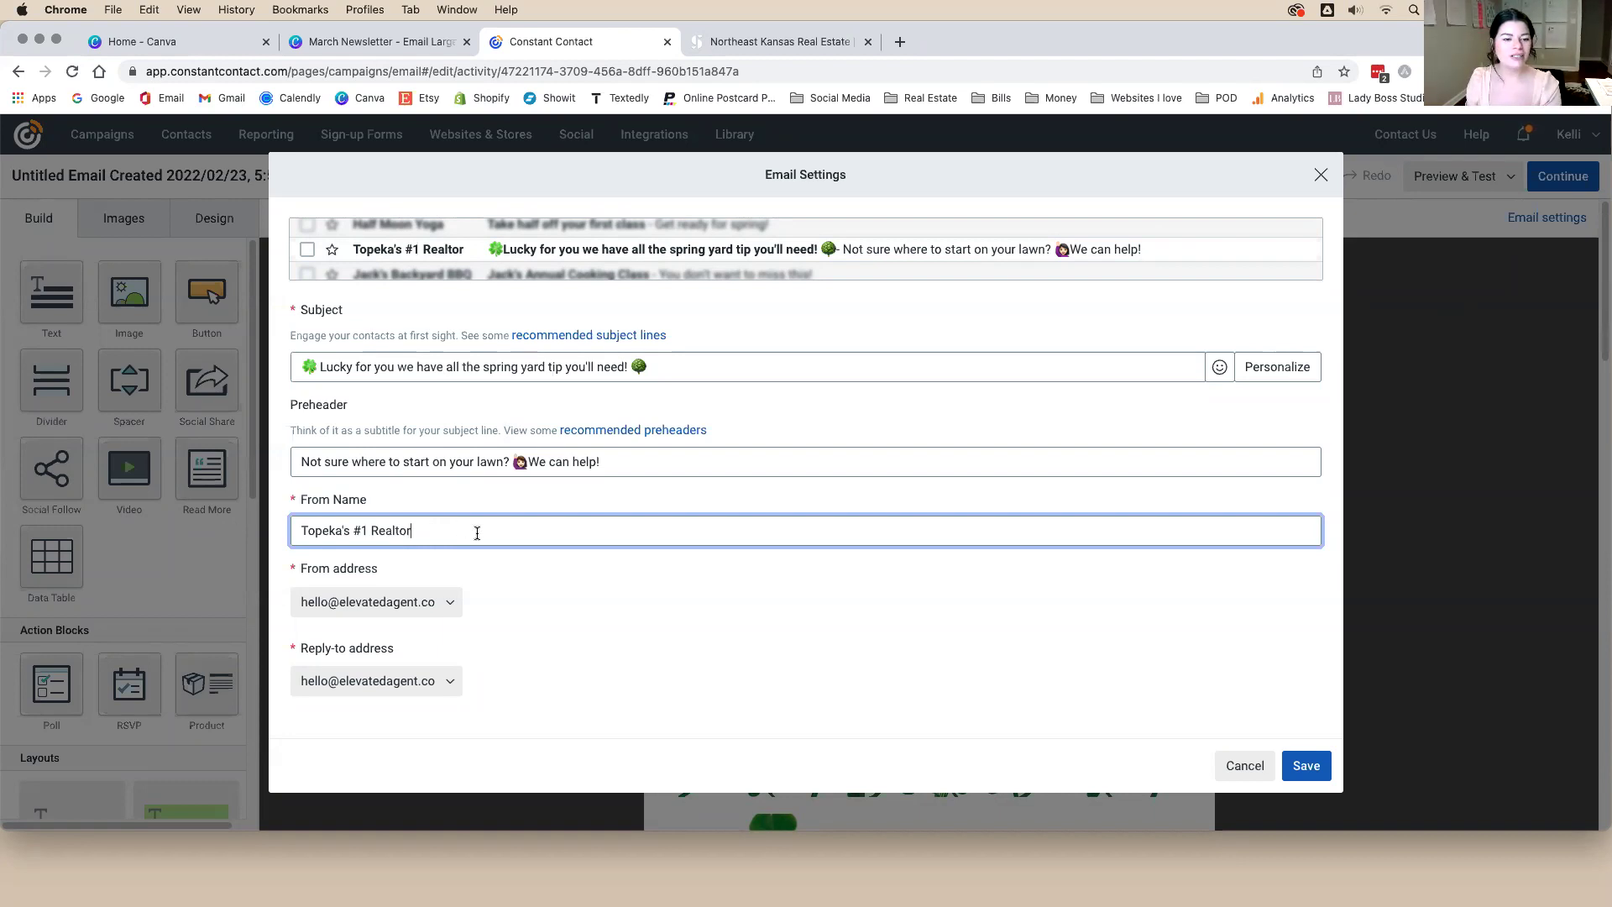
{"action": "left_click", "coordinate": [722, 606]}
{"action": "left_click", "coordinate": [1302, 780]}
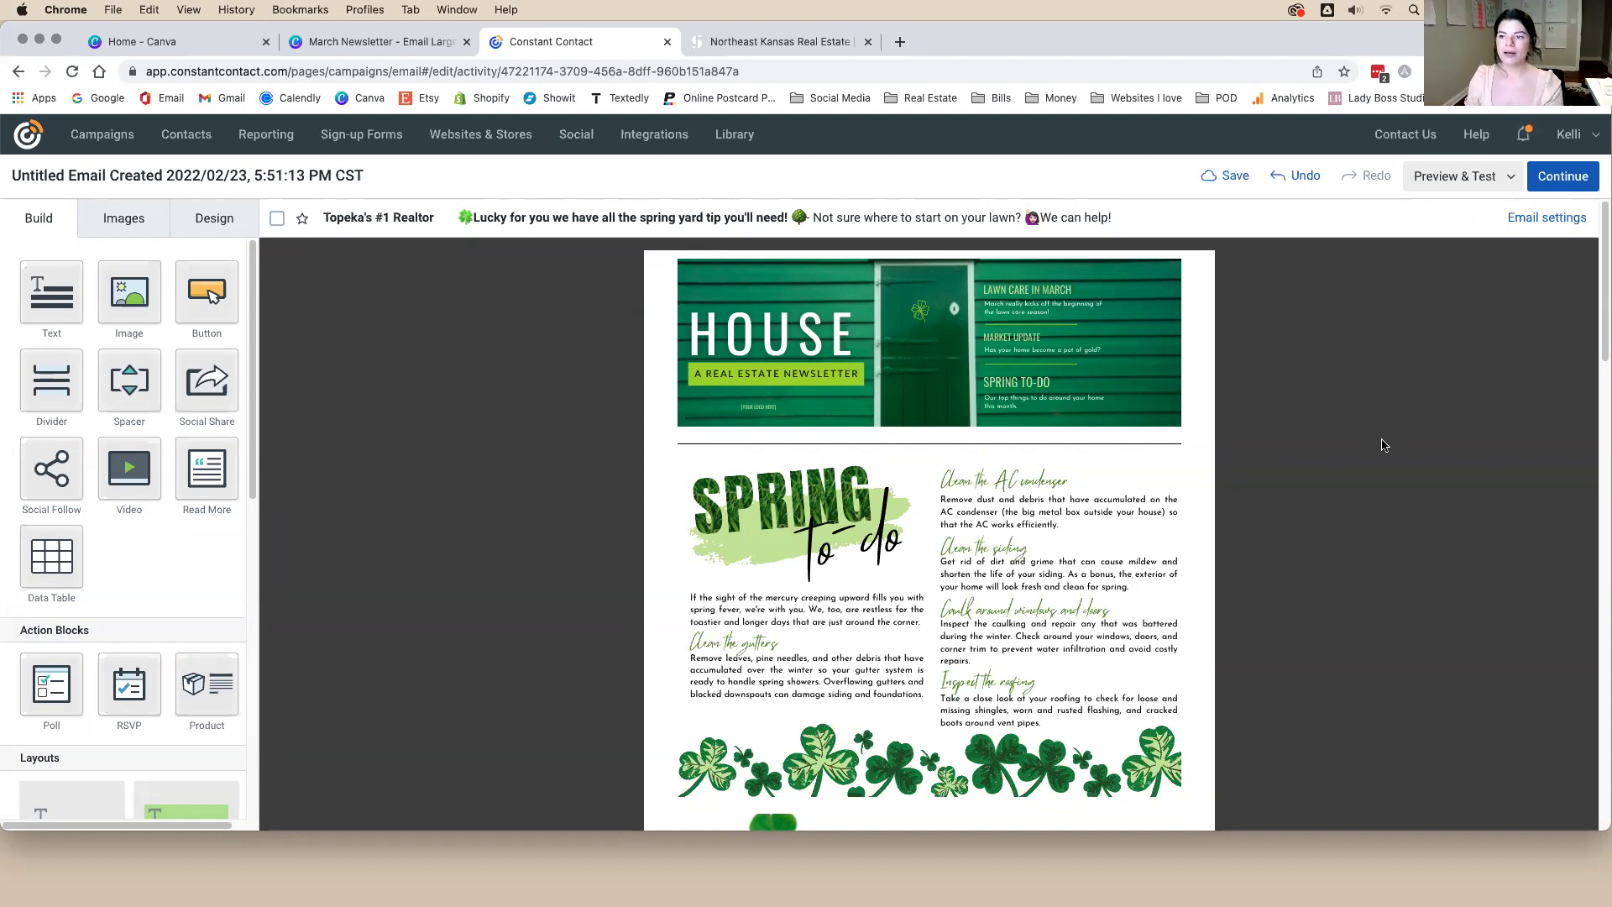
Preview the newsletter and look through its full desktop and mobile layouts
{"action": "left_click", "coordinate": [1468, 186]}
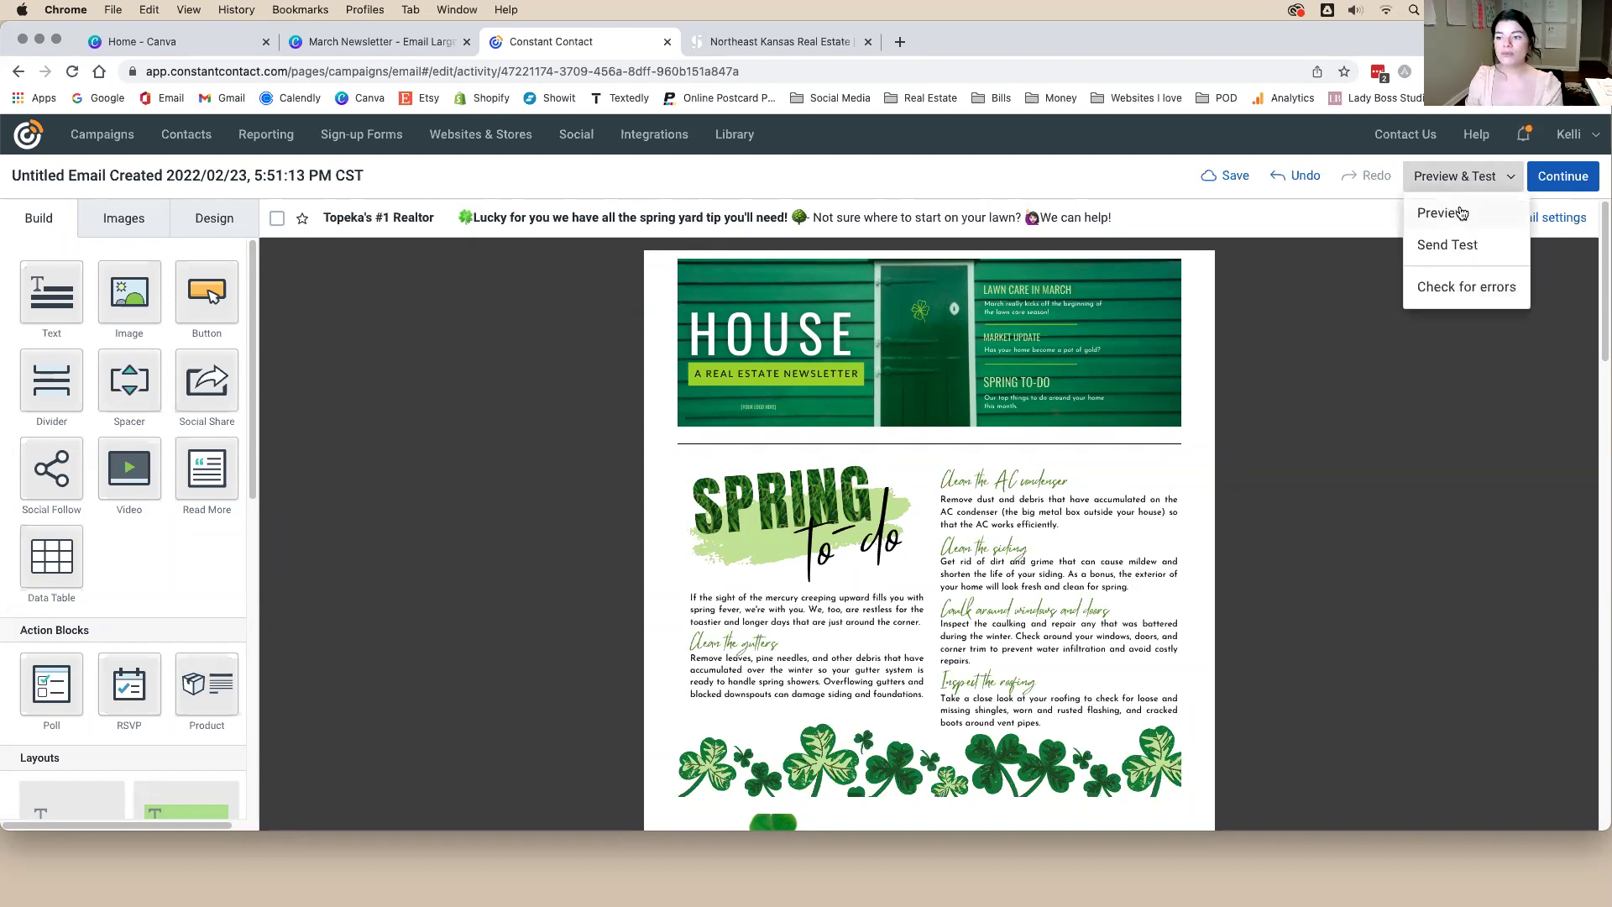
{"action": "left_click", "coordinate": [1430, 214]}
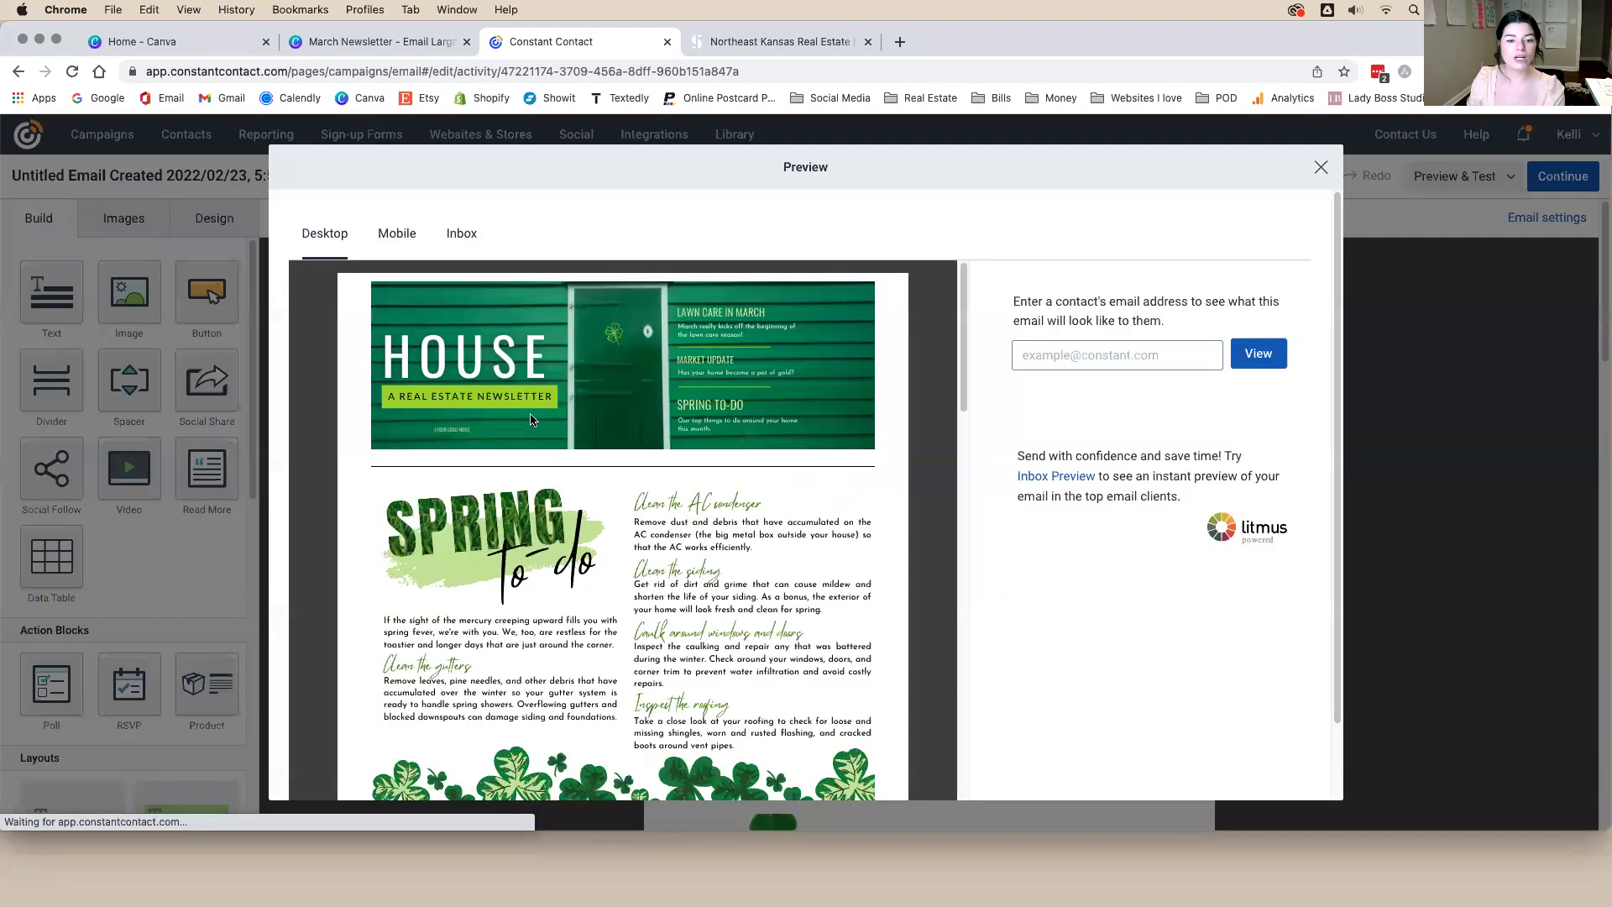
{"action": "scroll", "coordinate": [531, 411], "scroll_direction": "down", "scroll_amount": 2}
{"action": "scroll", "coordinate": [530, 411], "scroll_direction": "down", "scroll_amount": 8}
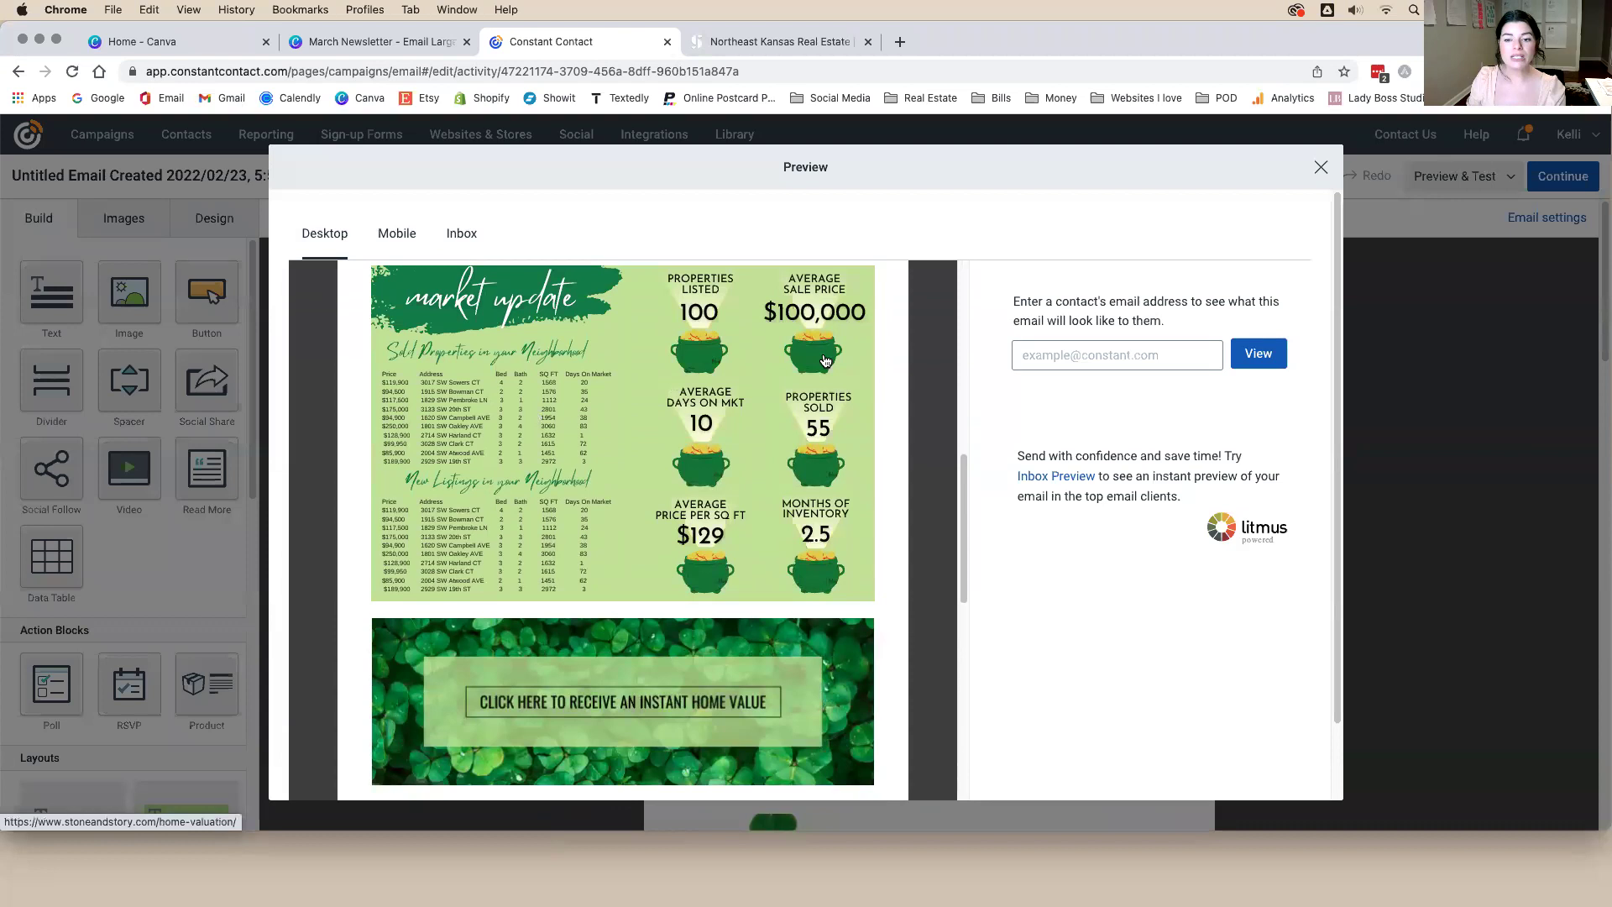
{"action": "scroll", "coordinate": [345, 469], "scroll_direction": "down", "scroll_amount": 6}
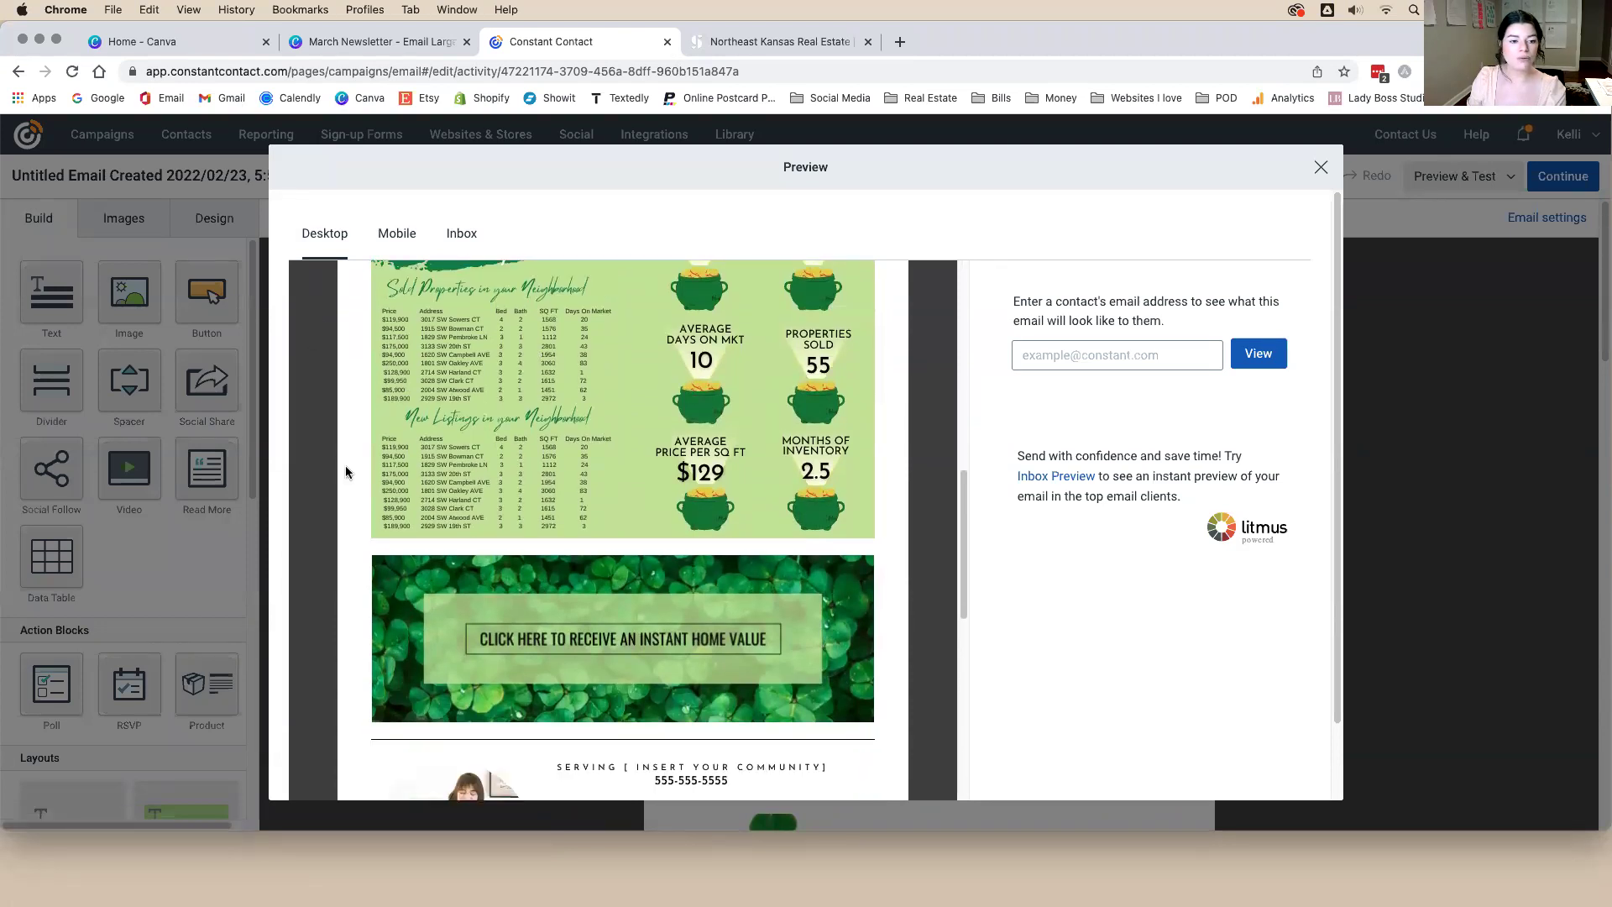
{"action": "scroll", "coordinate": [345, 471], "scroll_direction": "down", "scroll_amount": 3}
{"action": "scroll", "coordinate": [347, 479], "scroll_direction": "up", "scroll_amount": 15}
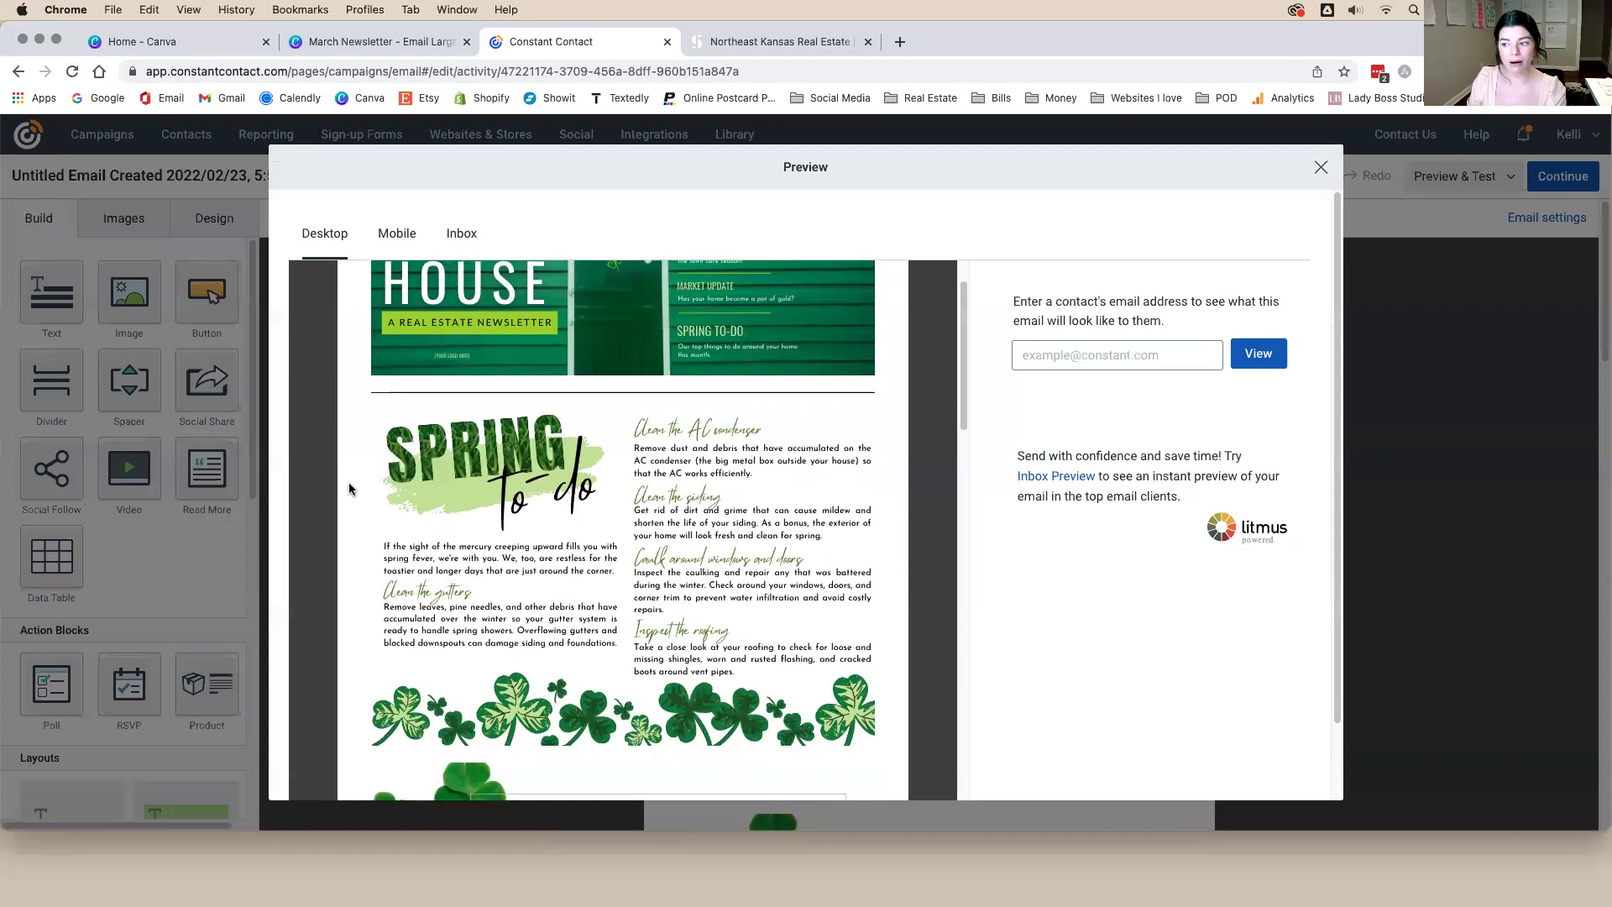
{"action": "left_click", "coordinate": [396, 235]}
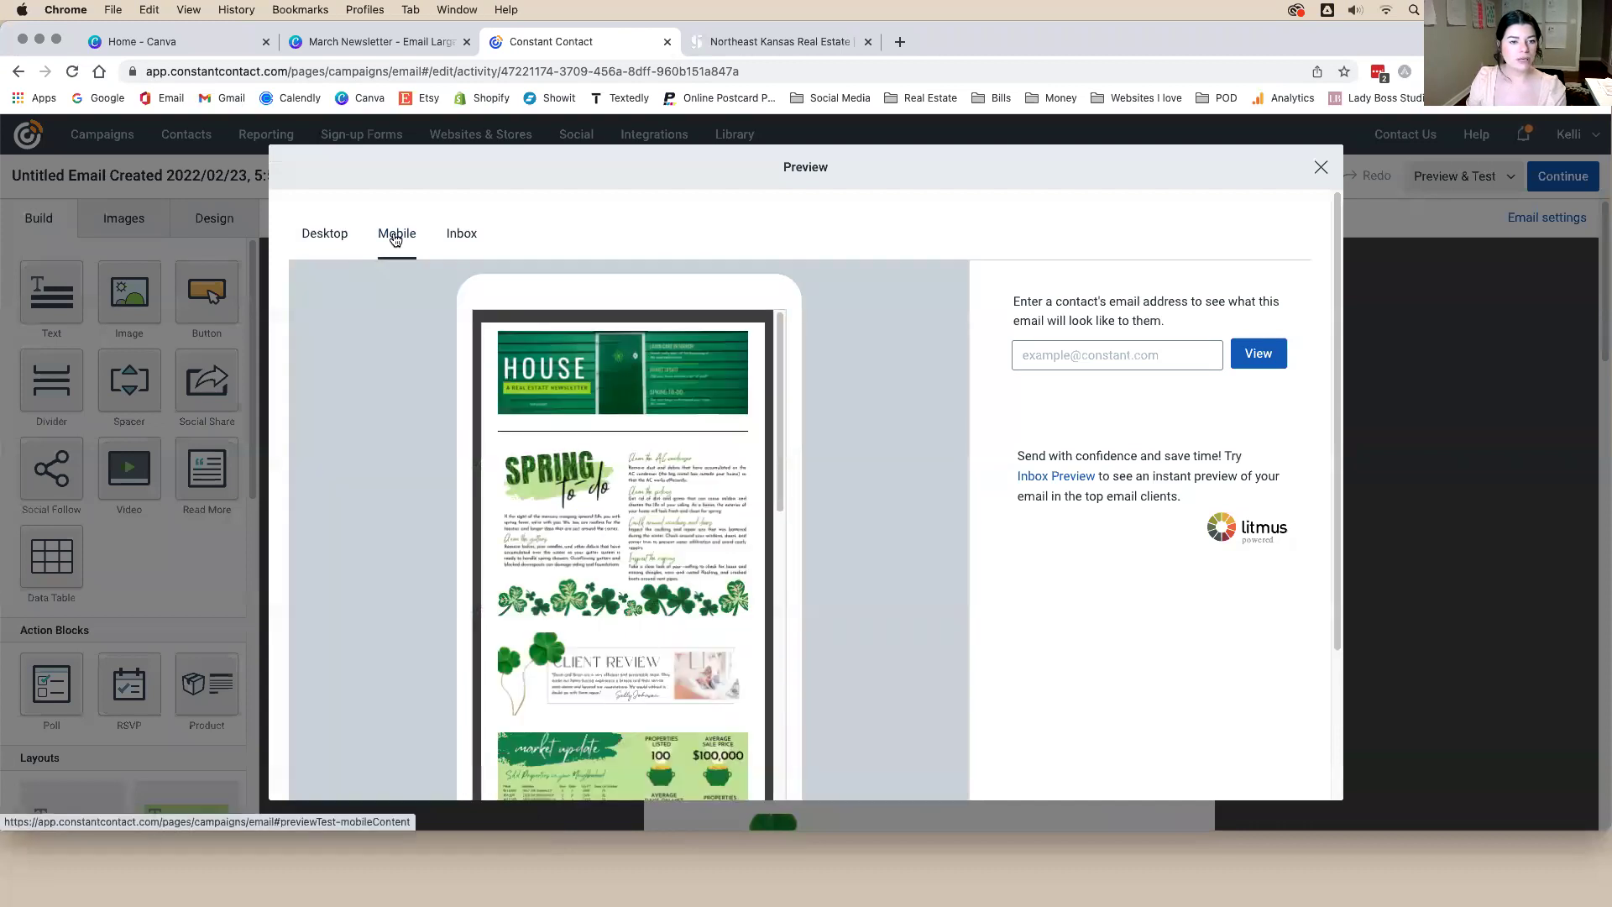
{"action": "scroll", "coordinate": [687, 564], "scroll_direction": "down", "scroll_amount": 15}
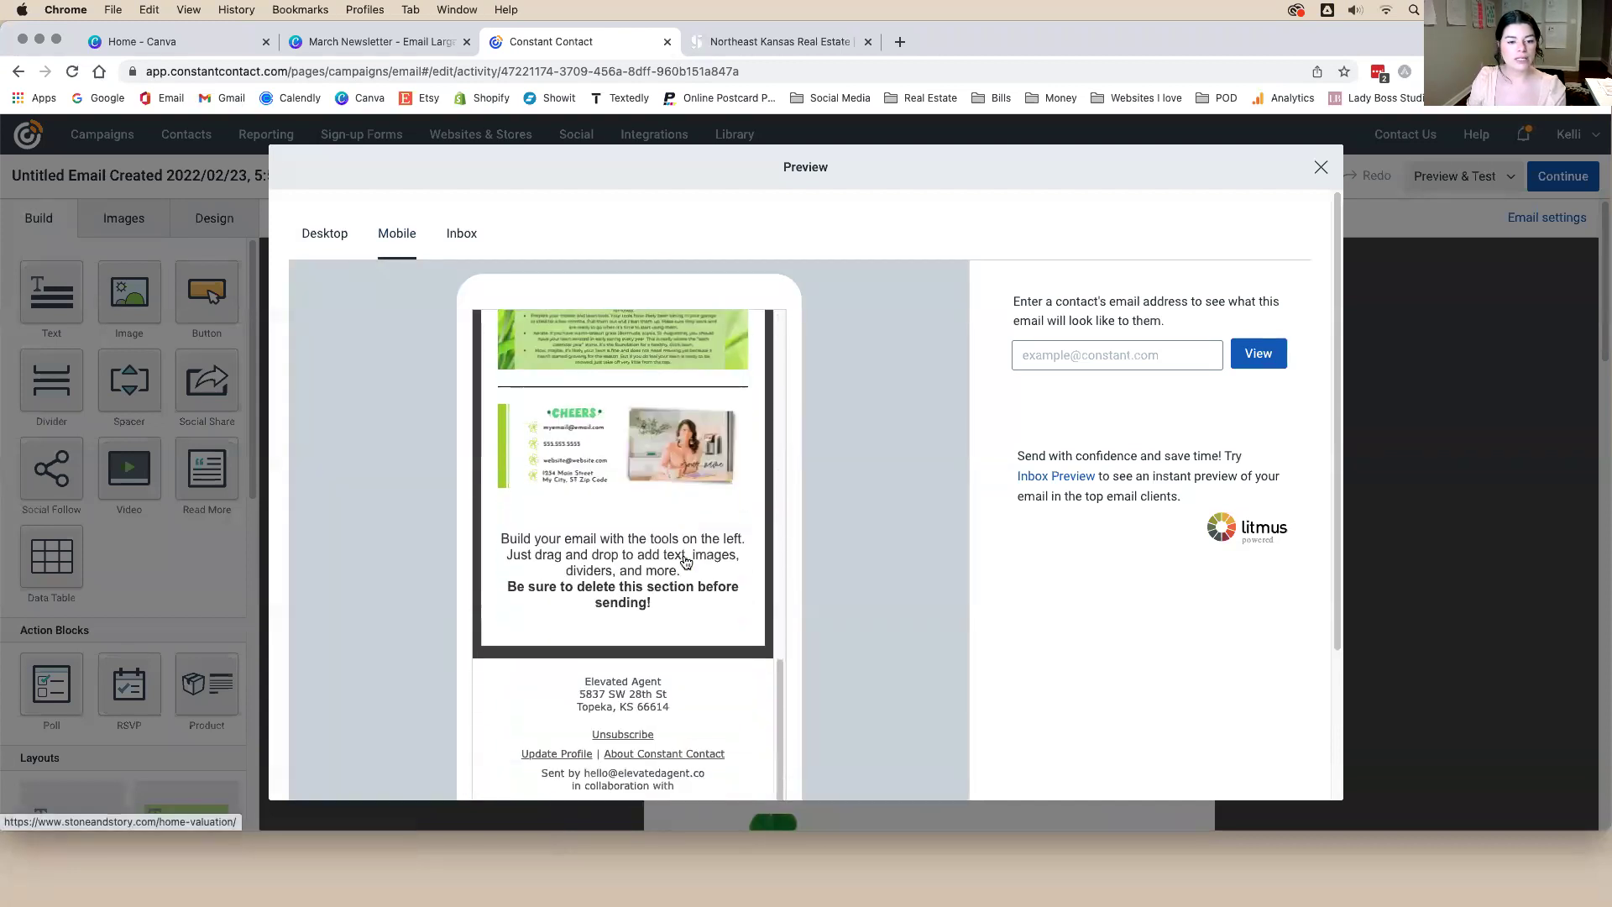
{"action": "scroll", "coordinate": [685, 562], "scroll_direction": "up", "scroll_amount": 15}
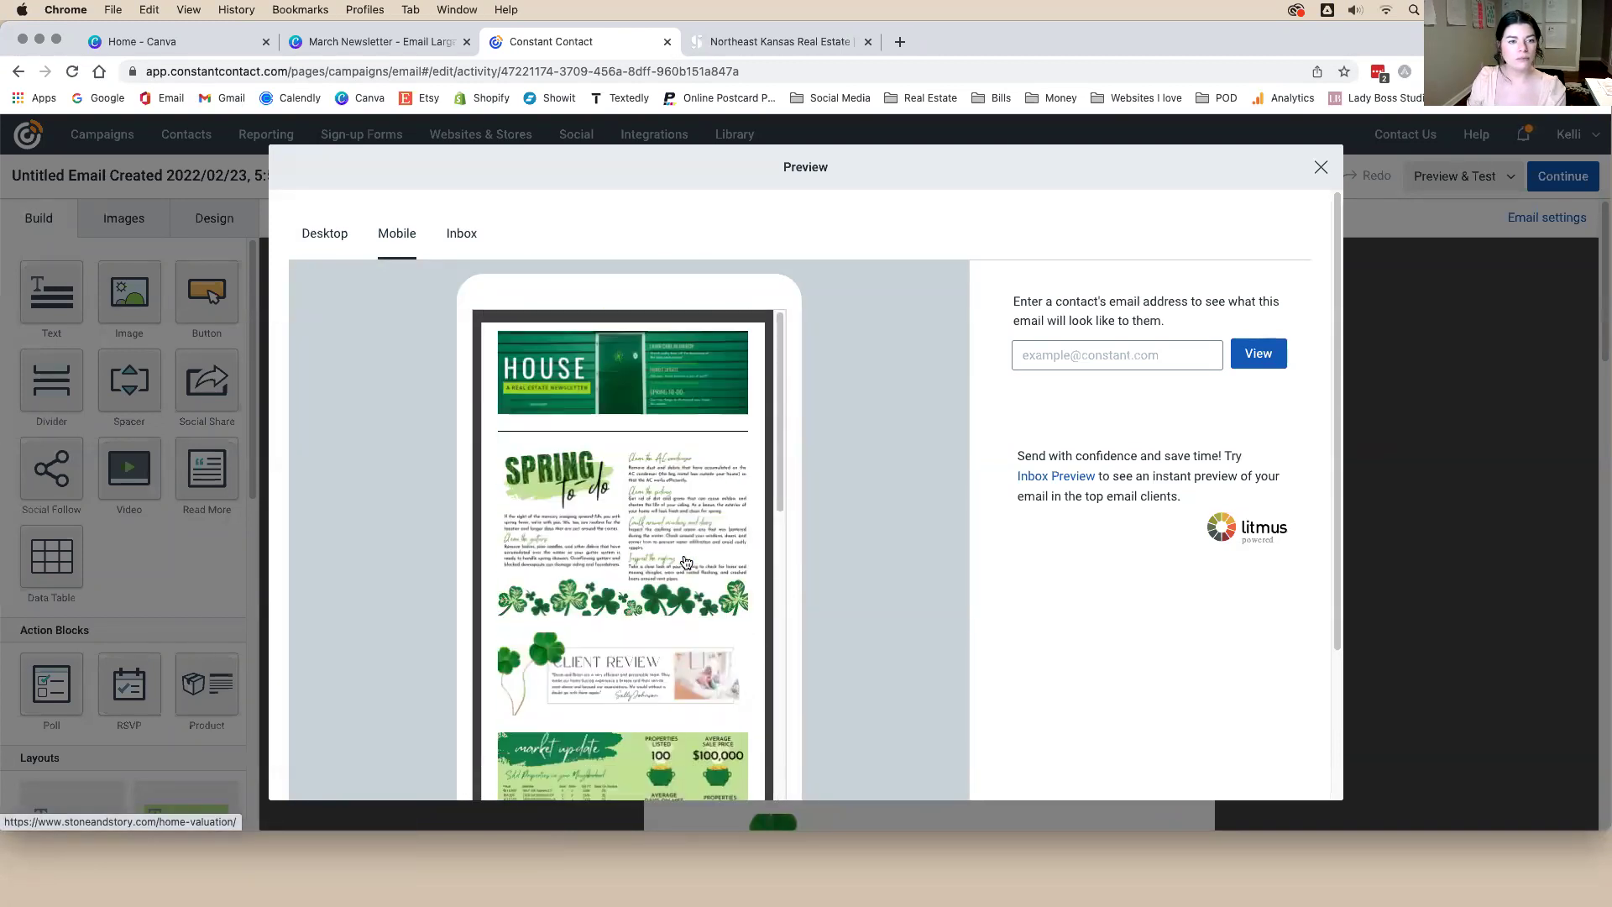
Look at the Inbox preview option, close the preview, and recheck the email settings without changing them
{"action": "left_click", "coordinate": [464, 236]}
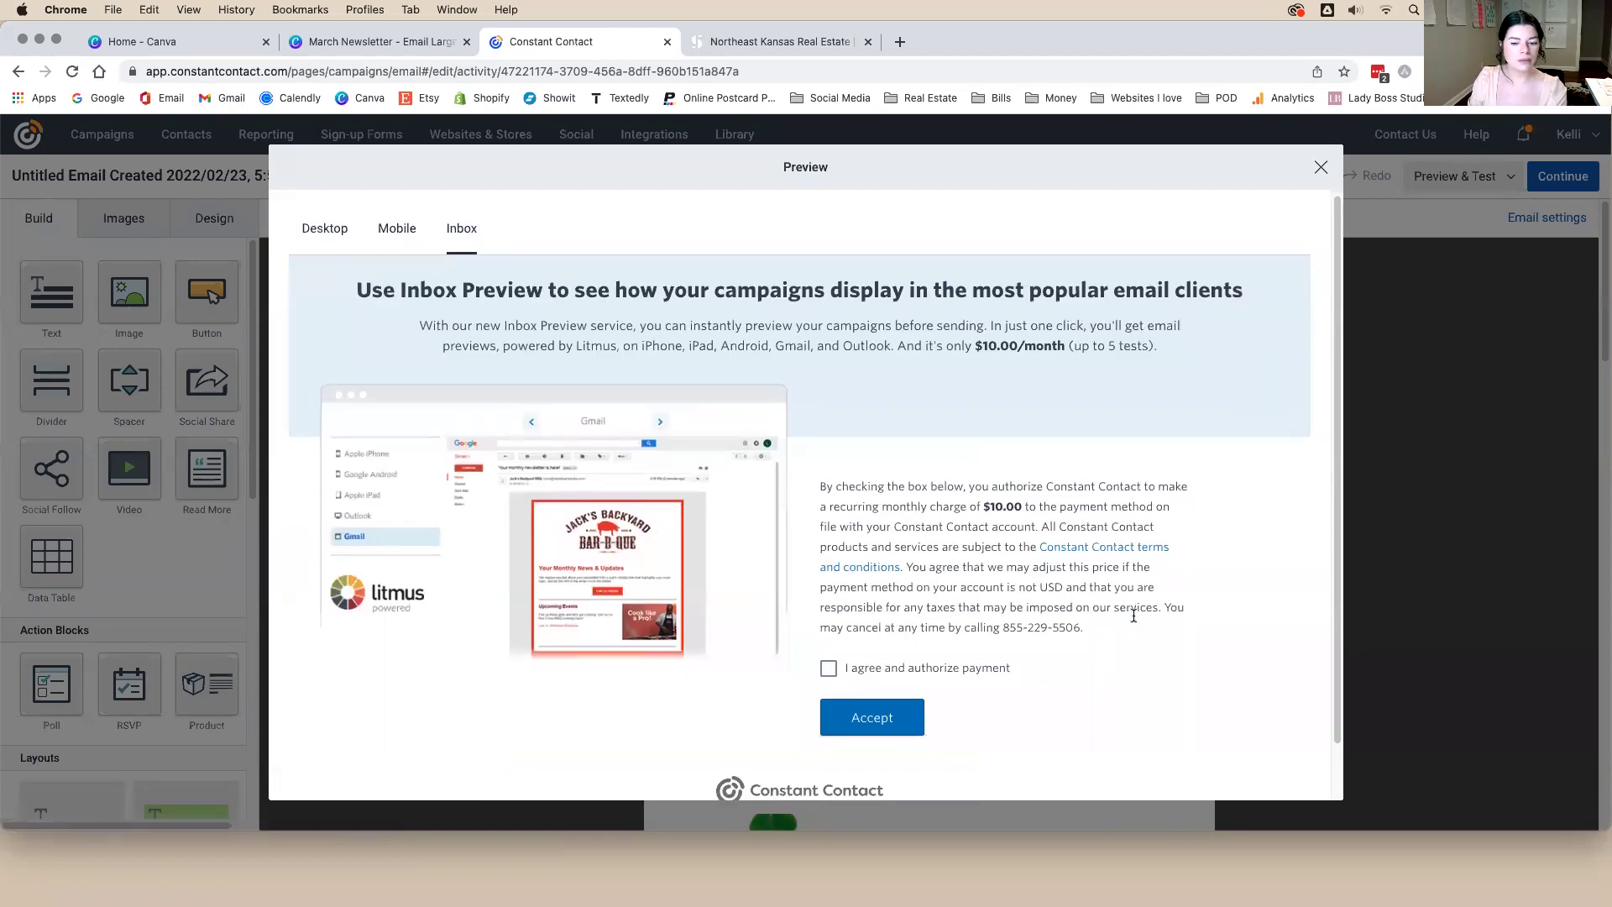
{"action": "scroll", "coordinate": [1133, 616], "scroll_direction": "down", "scroll_amount": 2}
{"action": "scroll", "coordinate": [1132, 615], "scroll_direction": "up", "scroll_amount": 2}
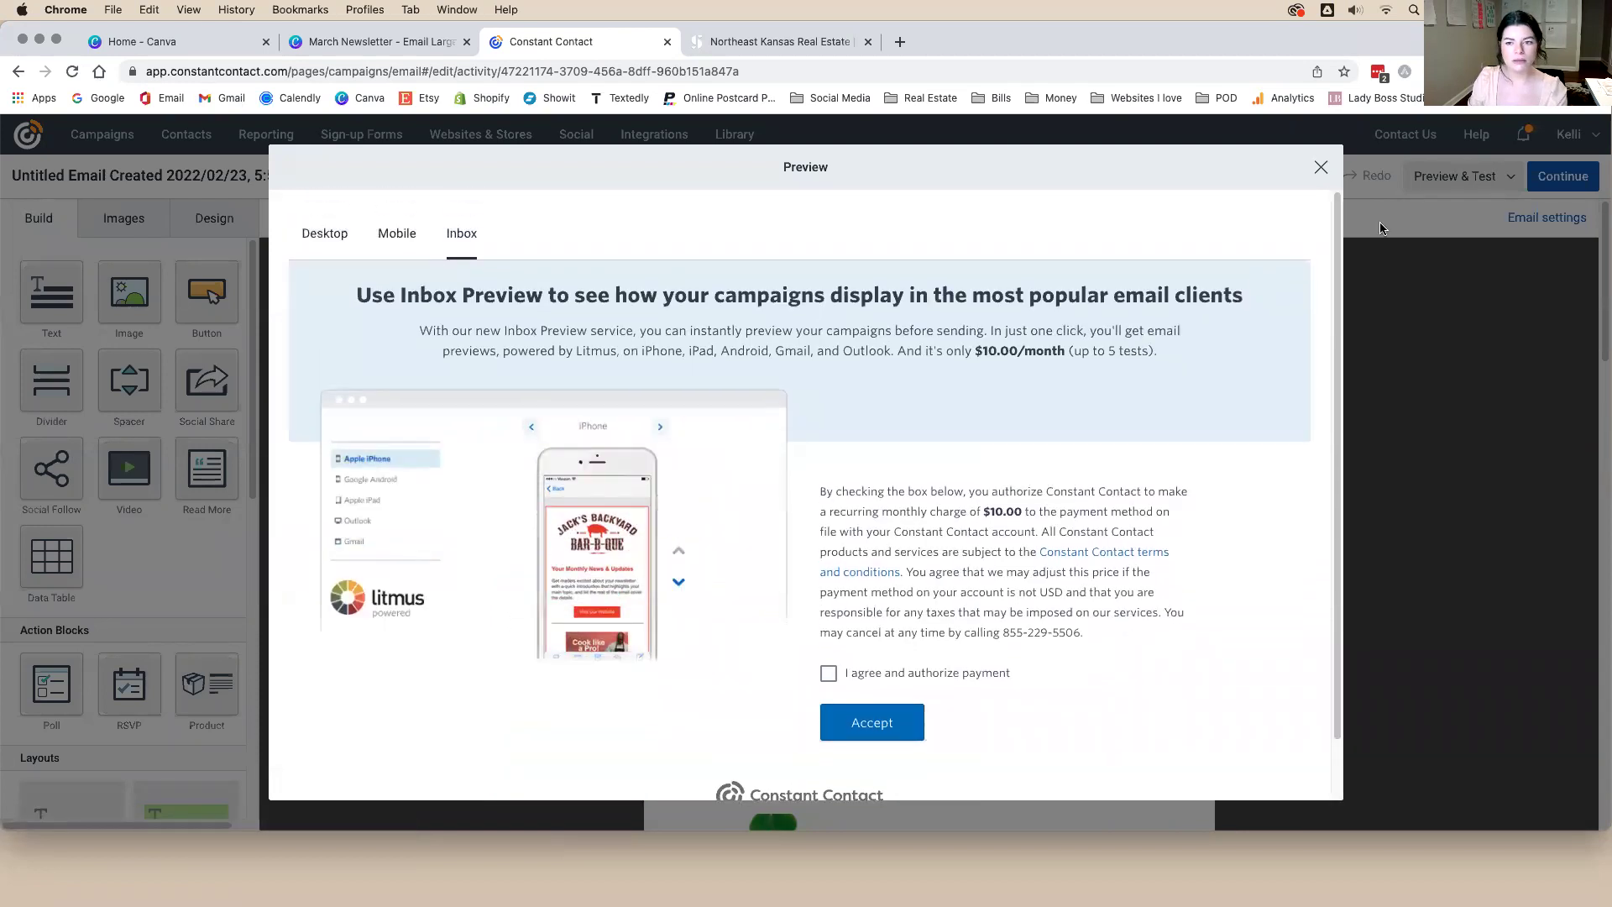
{"action": "left_click", "coordinate": [1321, 167]}
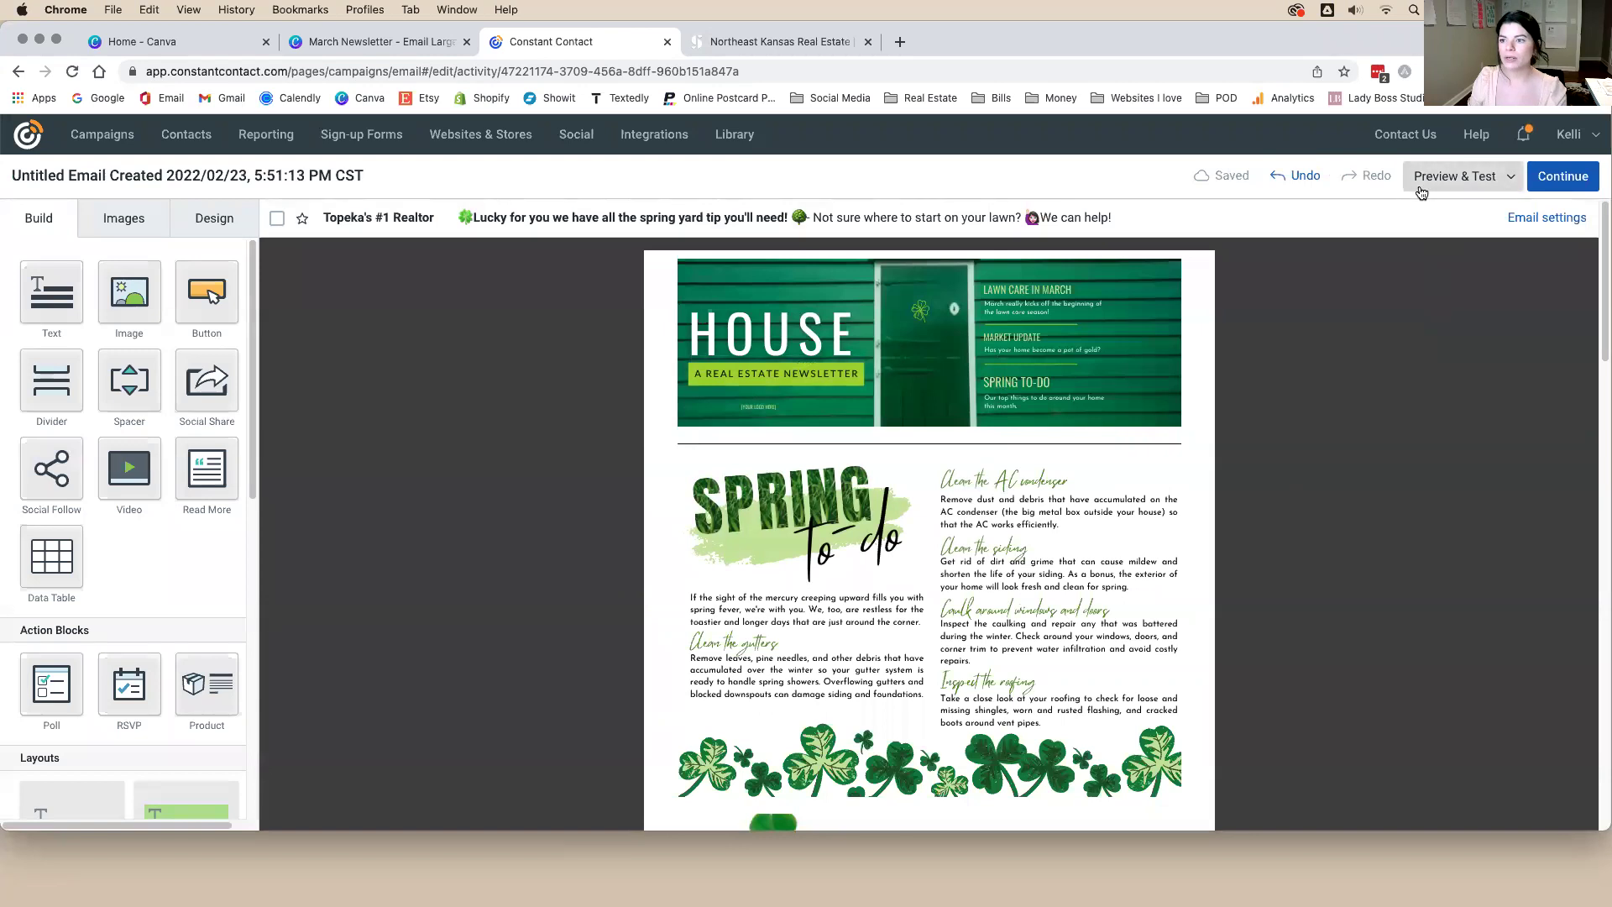
{"action": "left_click", "coordinate": [1534, 216]}
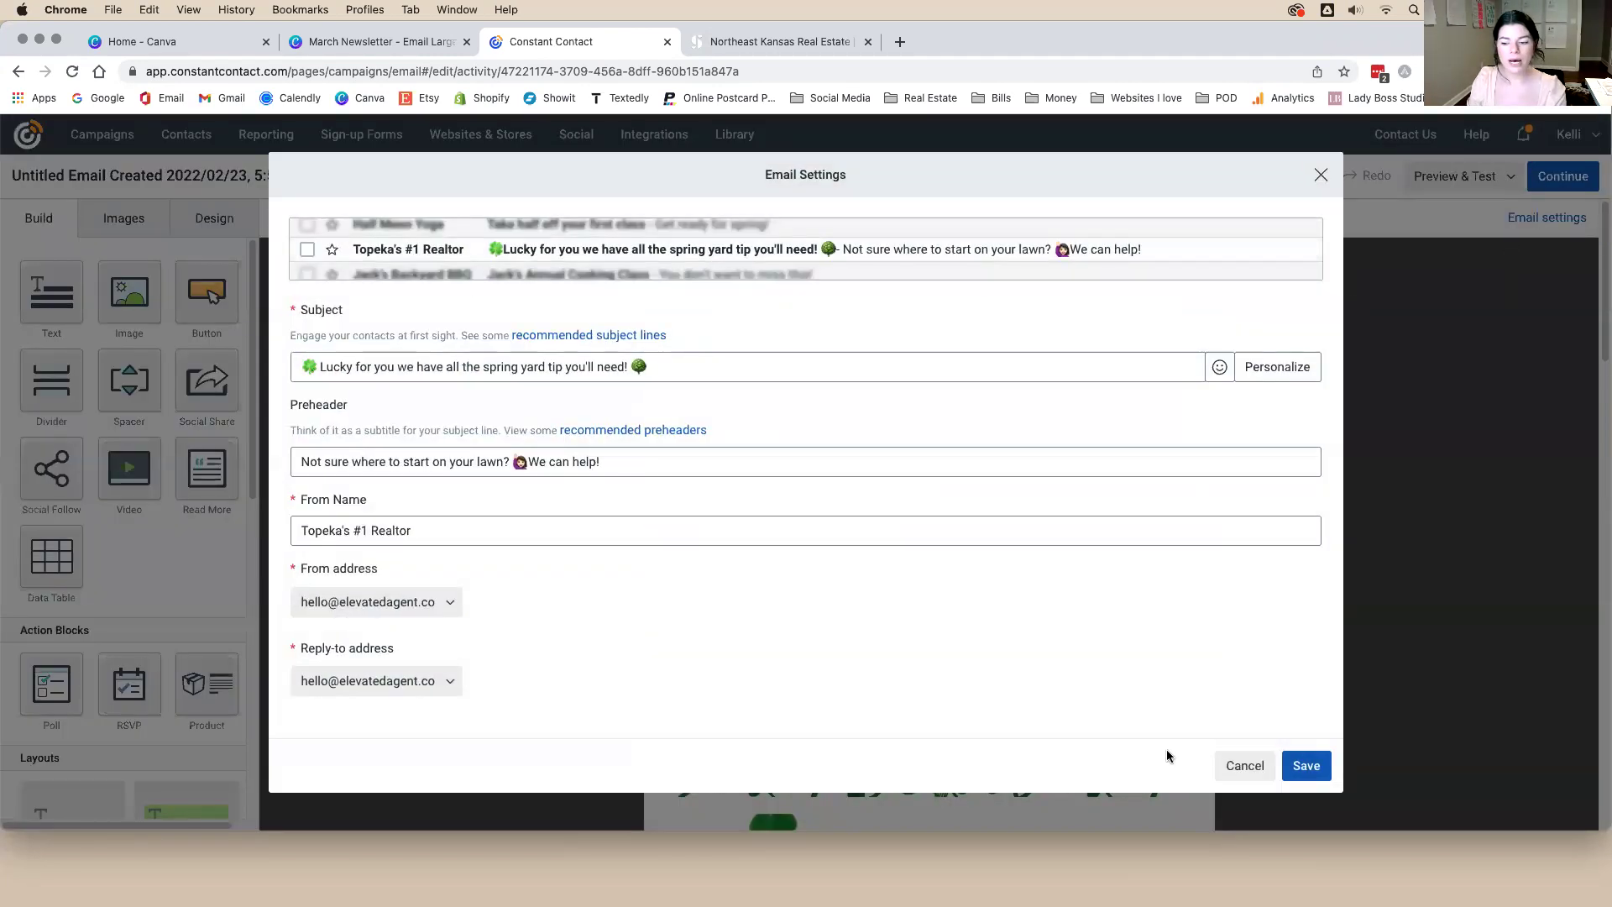
{"action": "left_click", "coordinate": [1220, 755]}
Open the email's design settings and look at the available outer background patterns
{"action": "left_click", "coordinate": [208, 233]}
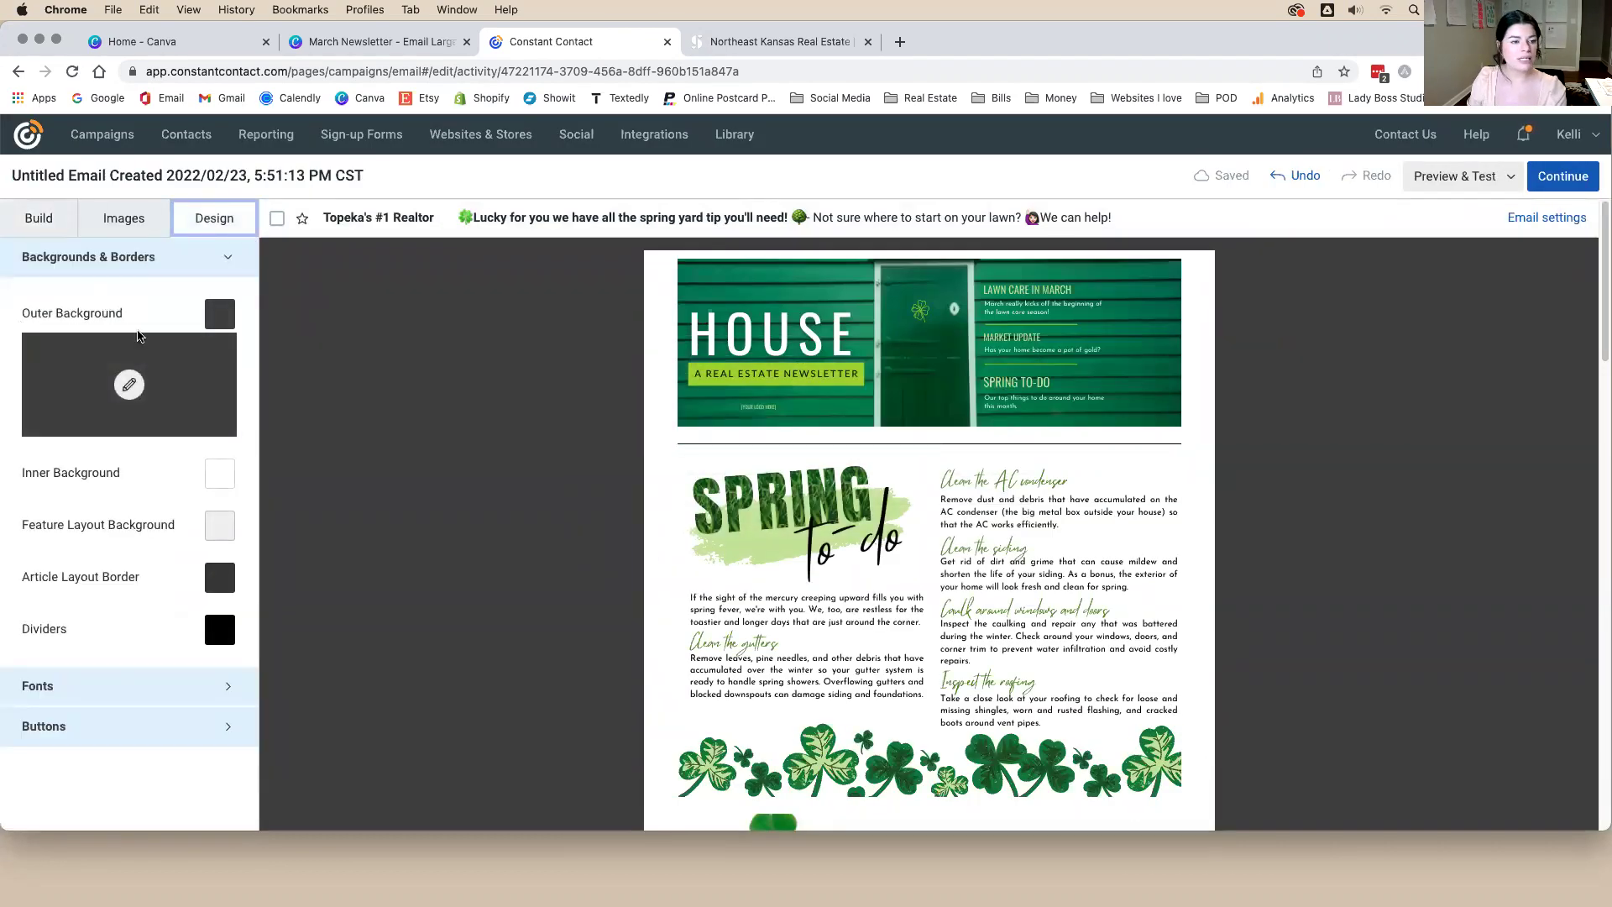
{"action": "left_click", "coordinate": [154, 377]}
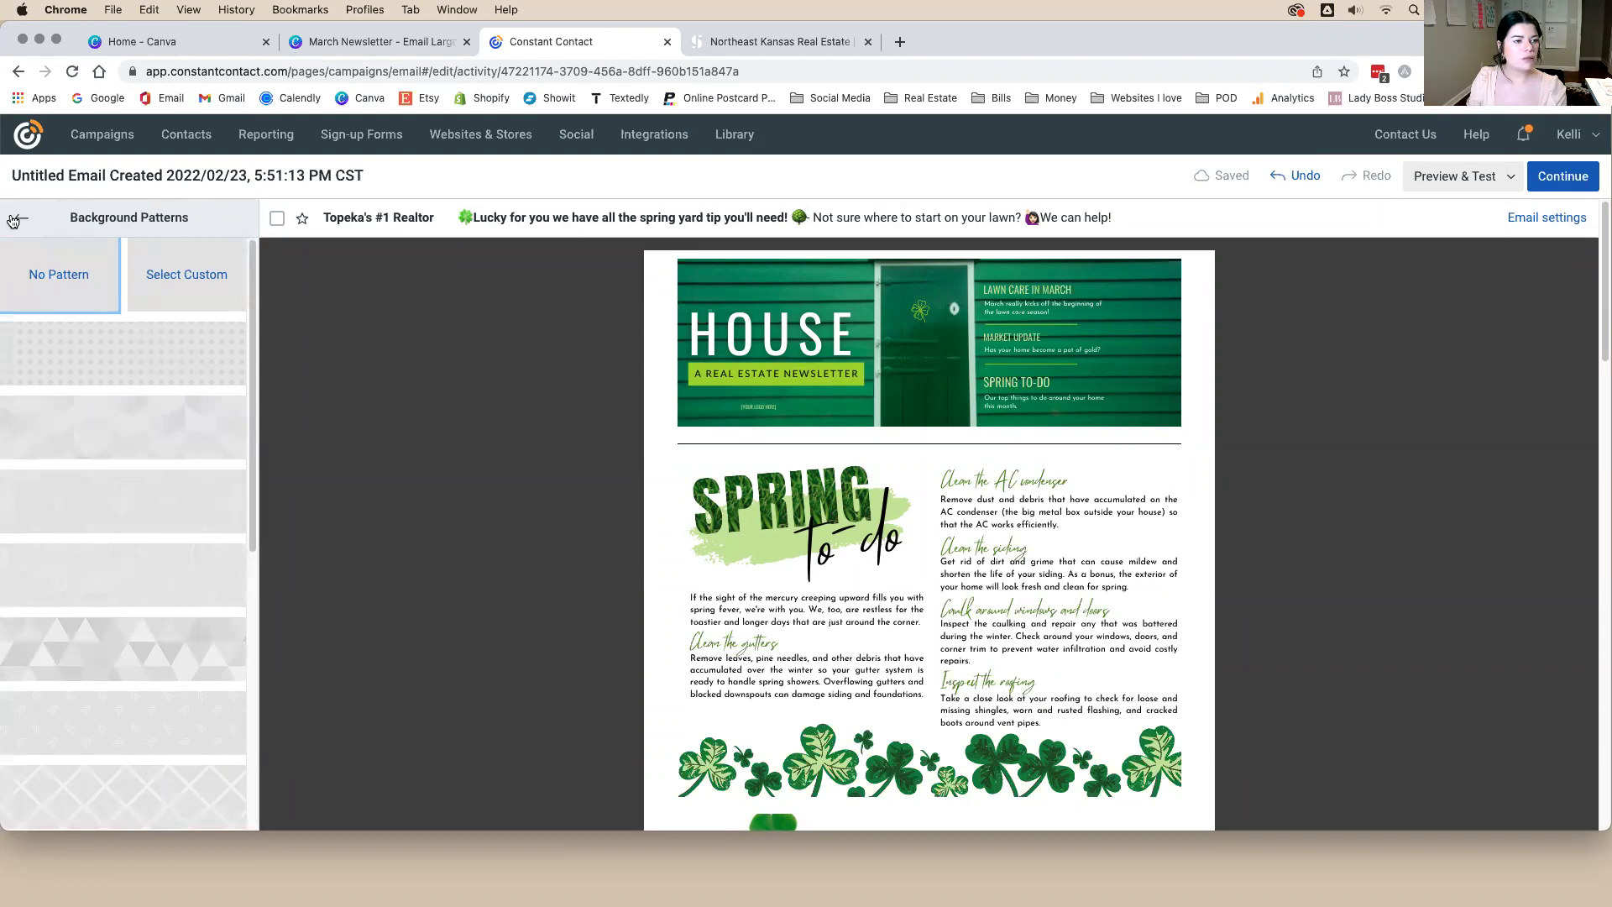
{"action": "left_click", "coordinate": [17, 216]}
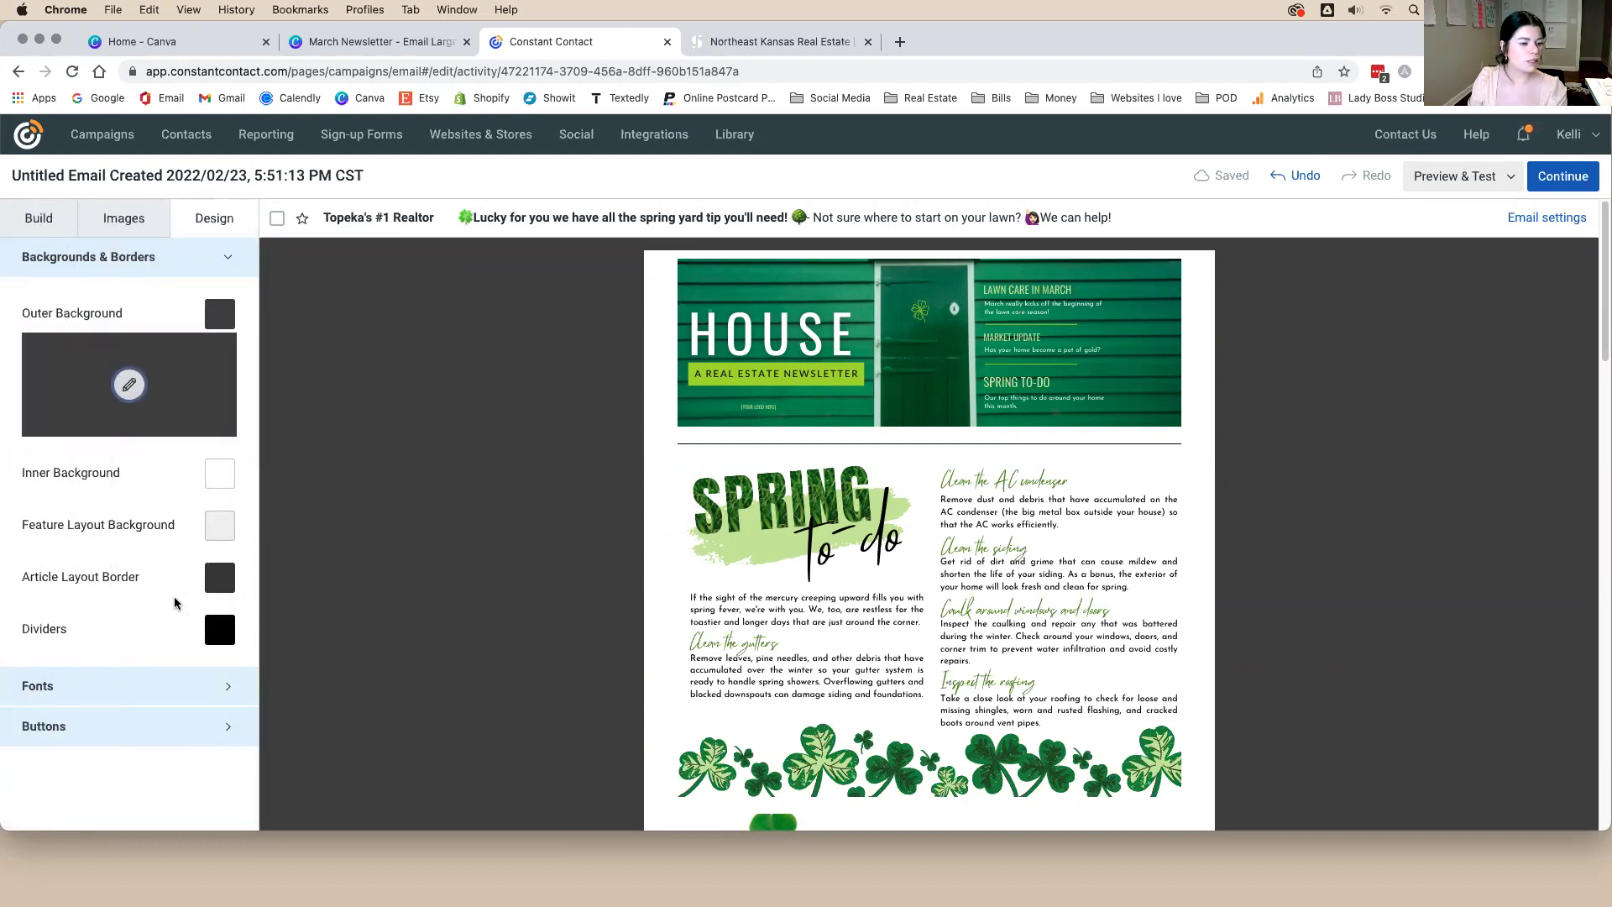
{"action": "left_click", "coordinate": [145, 385]}
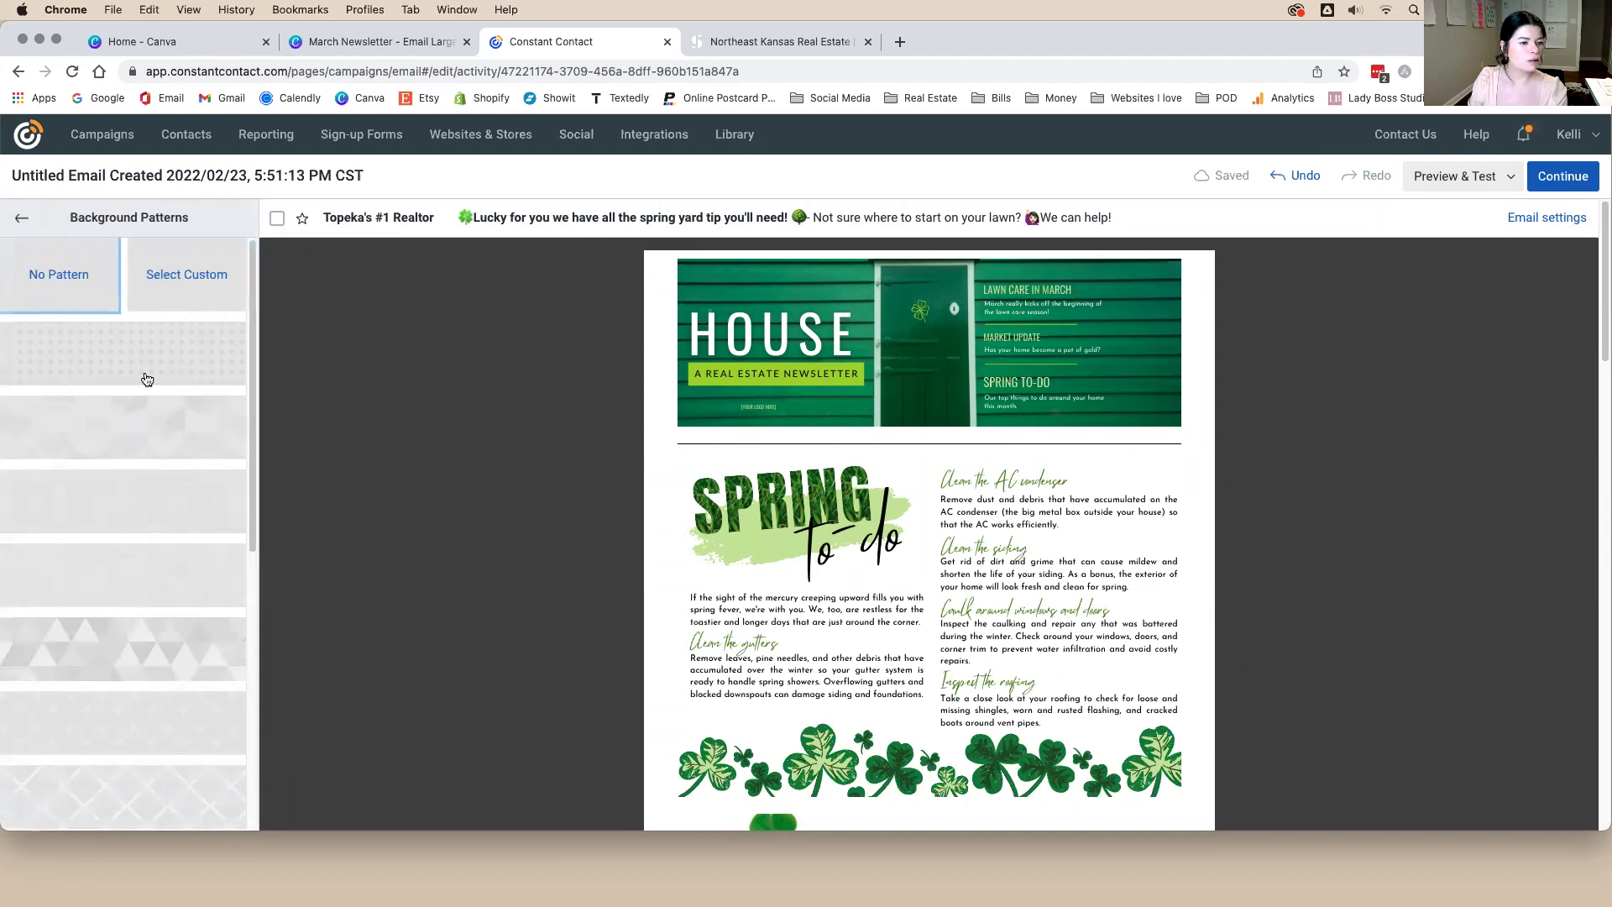
{"action": "left_click", "coordinate": [22, 218]}
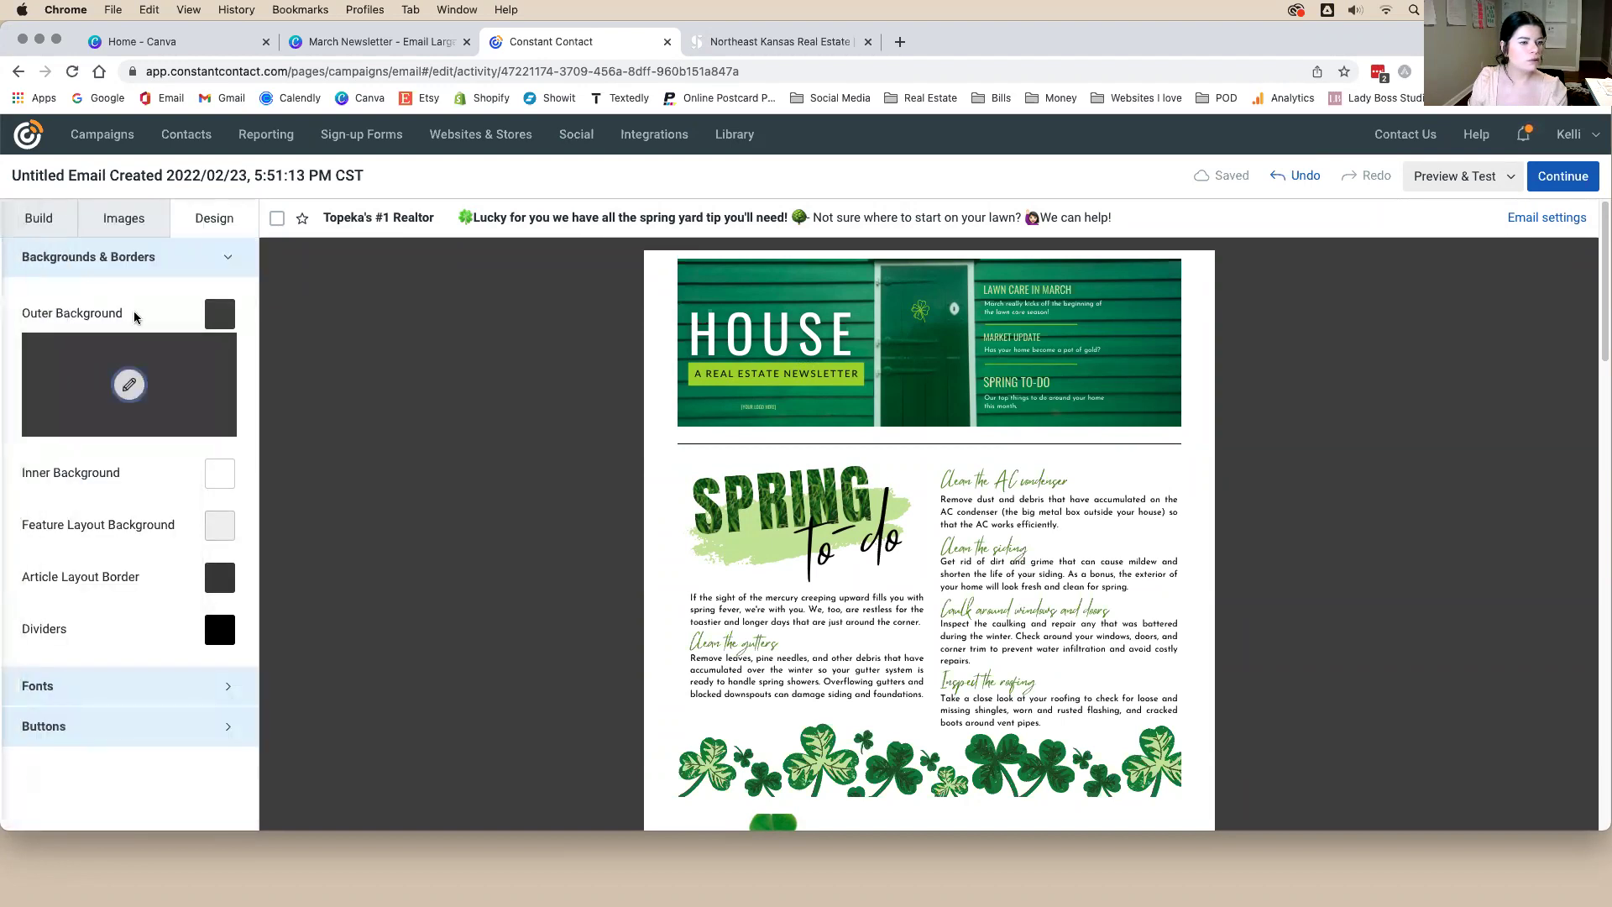
Set the email's outer background to the very light pinkish off-white among the recent colors
{"action": "left_click", "coordinate": [218, 315]}
{"action": "left_click", "coordinate": [44, 438]}
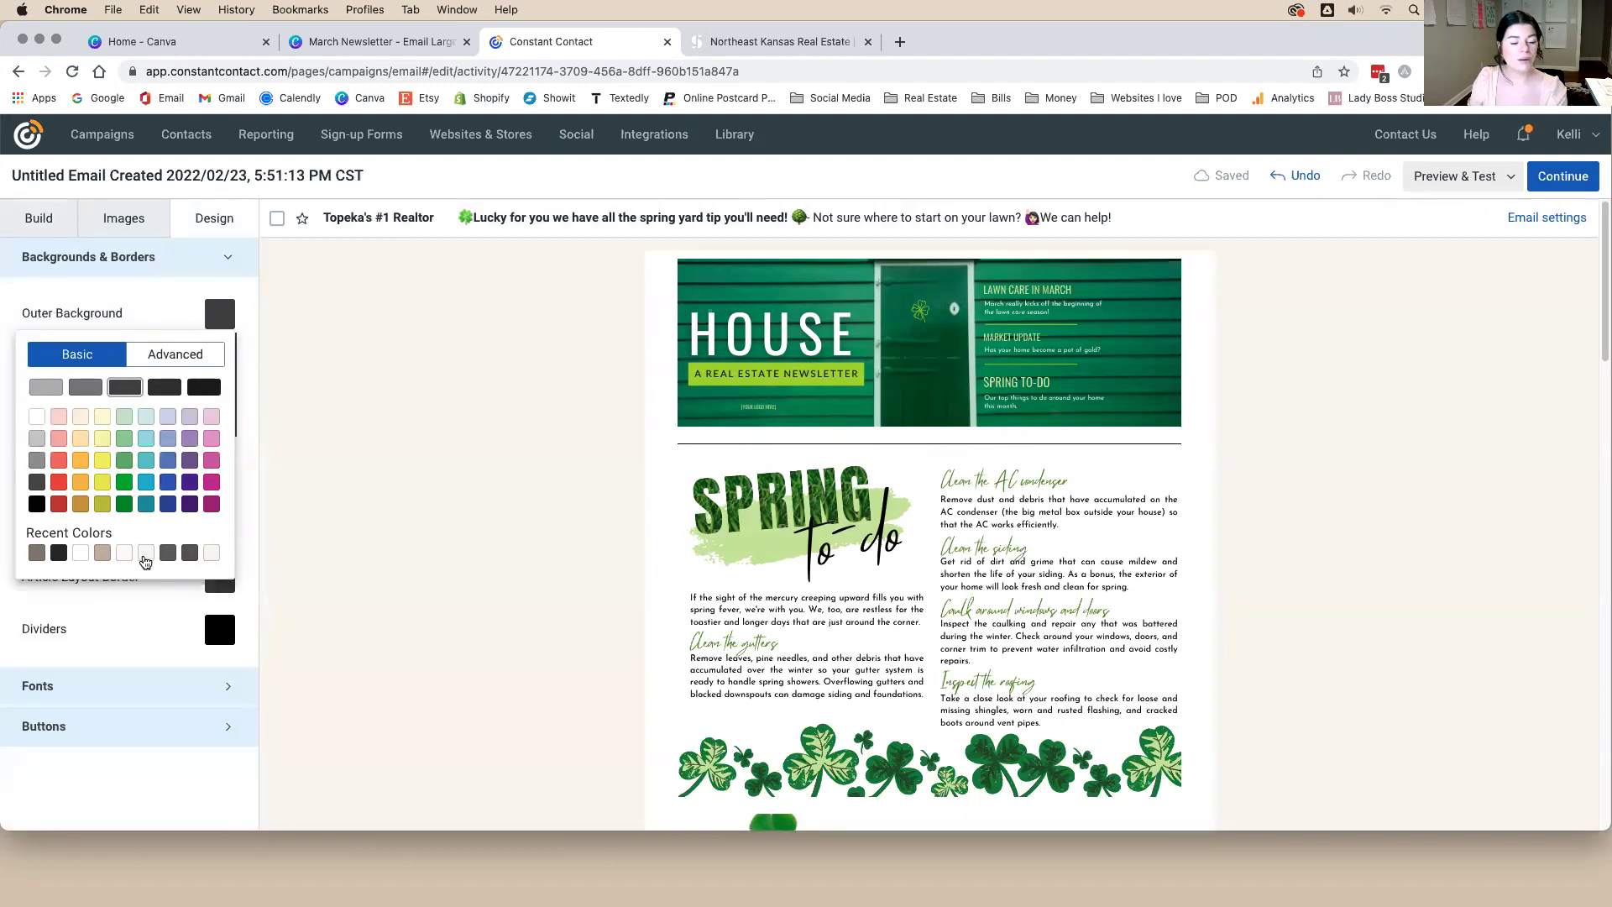
{"action": "left_click", "coordinate": [125, 553]}
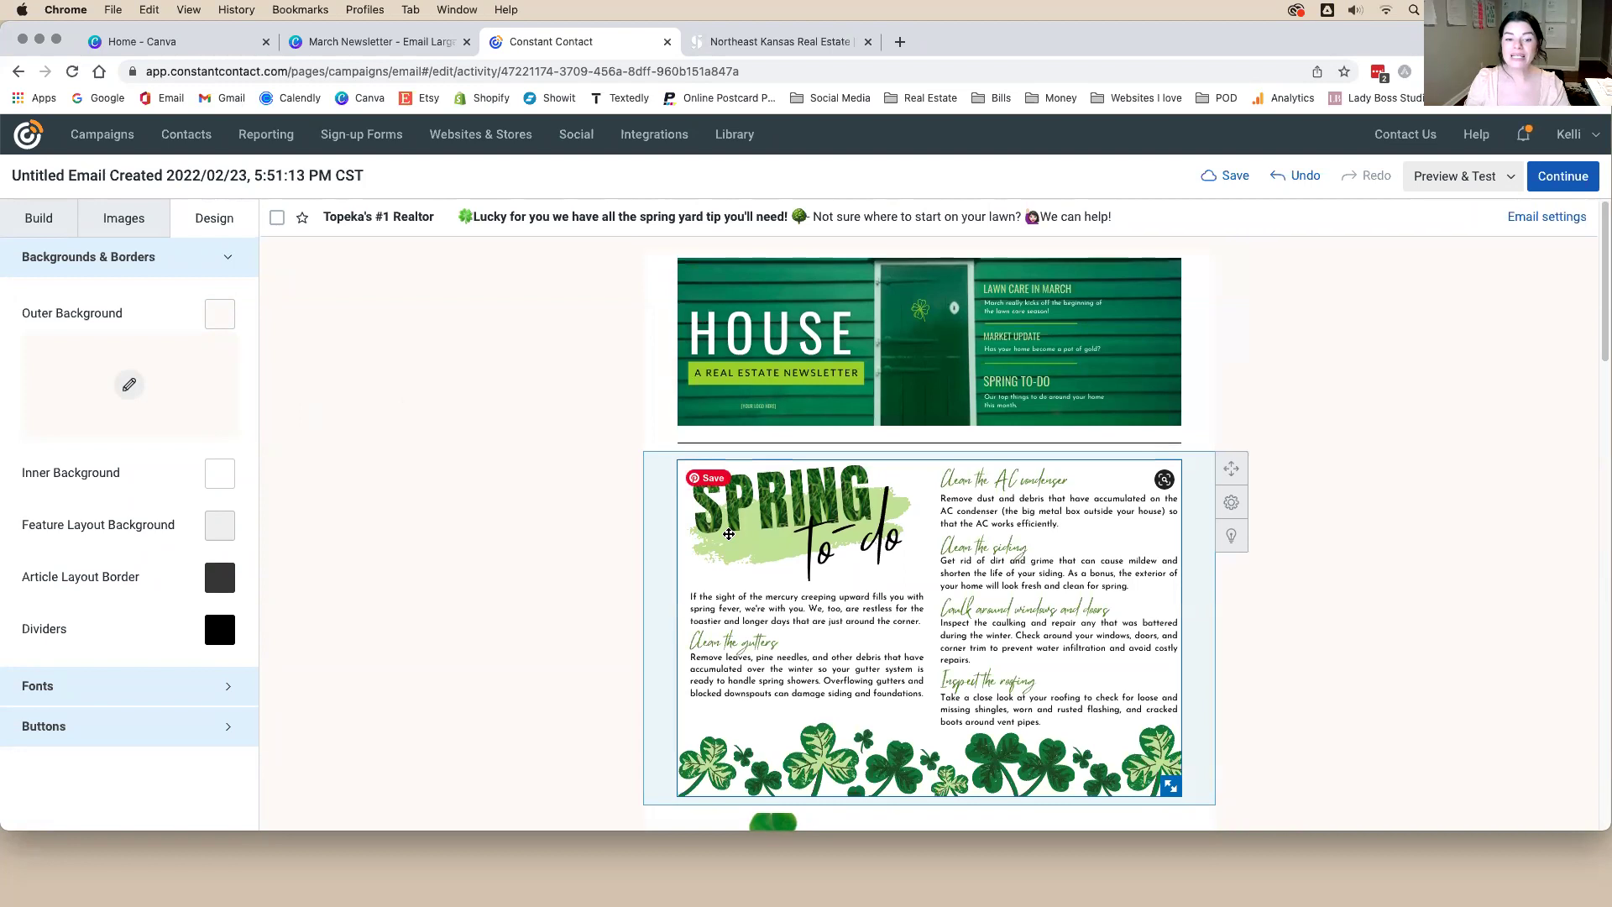
Examine the email's default font and button style settings in the design options
{"action": "scroll", "coordinate": [728, 534], "scroll_direction": "down", "scroll_amount": 6}
{"action": "left_click", "coordinate": [64, 685]}
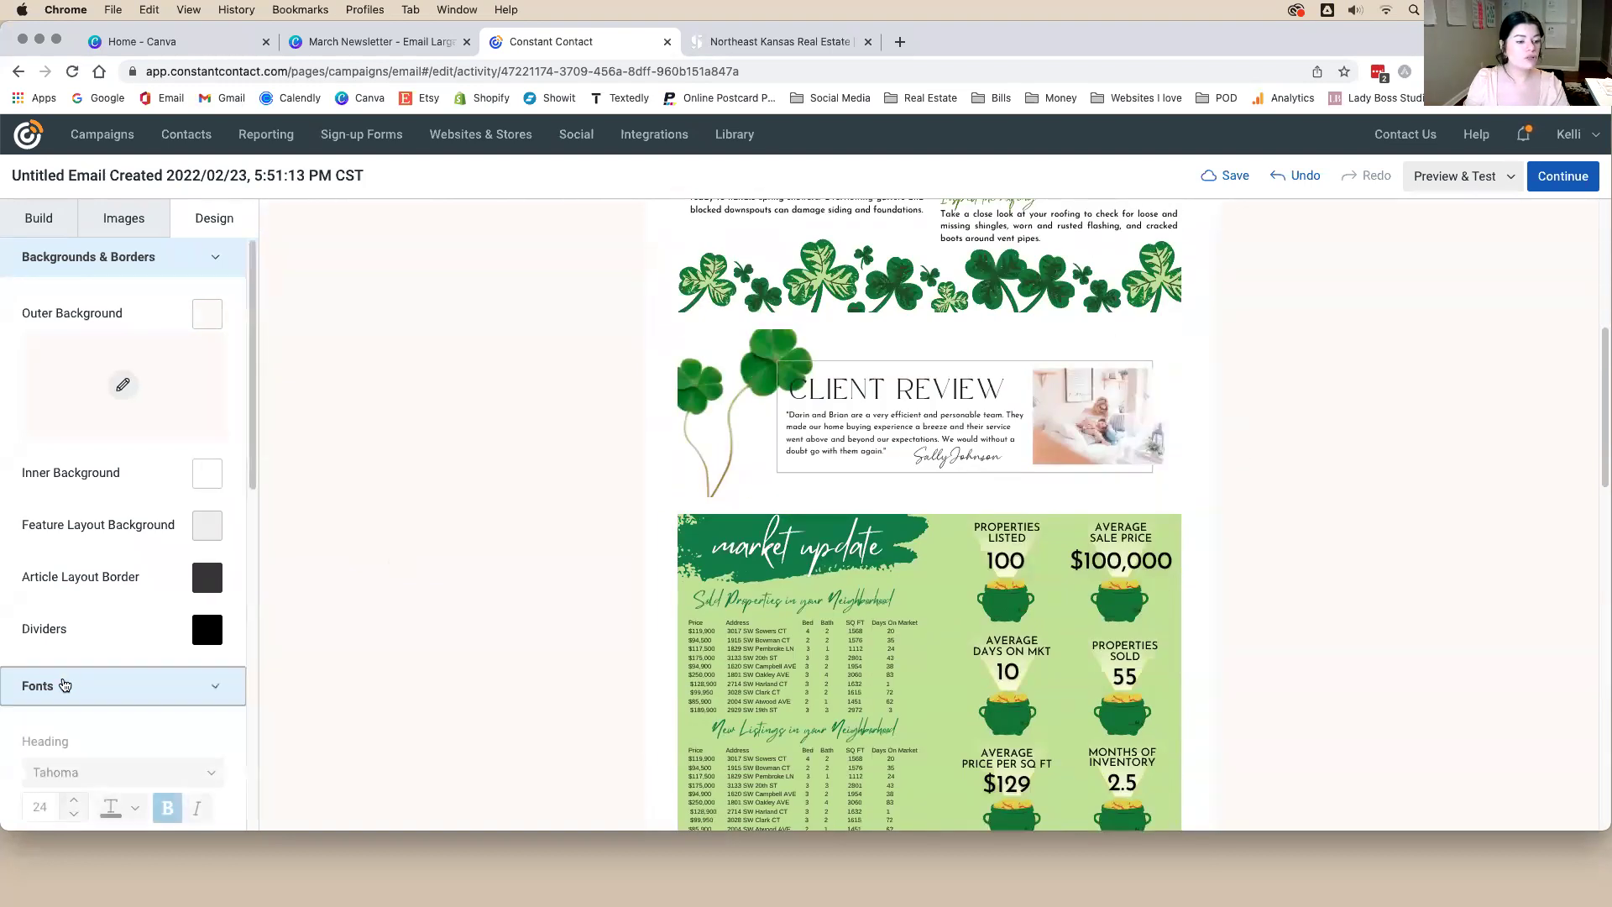
{"action": "scroll", "coordinate": [65, 722], "scroll_direction": "down", "scroll_amount": 10}
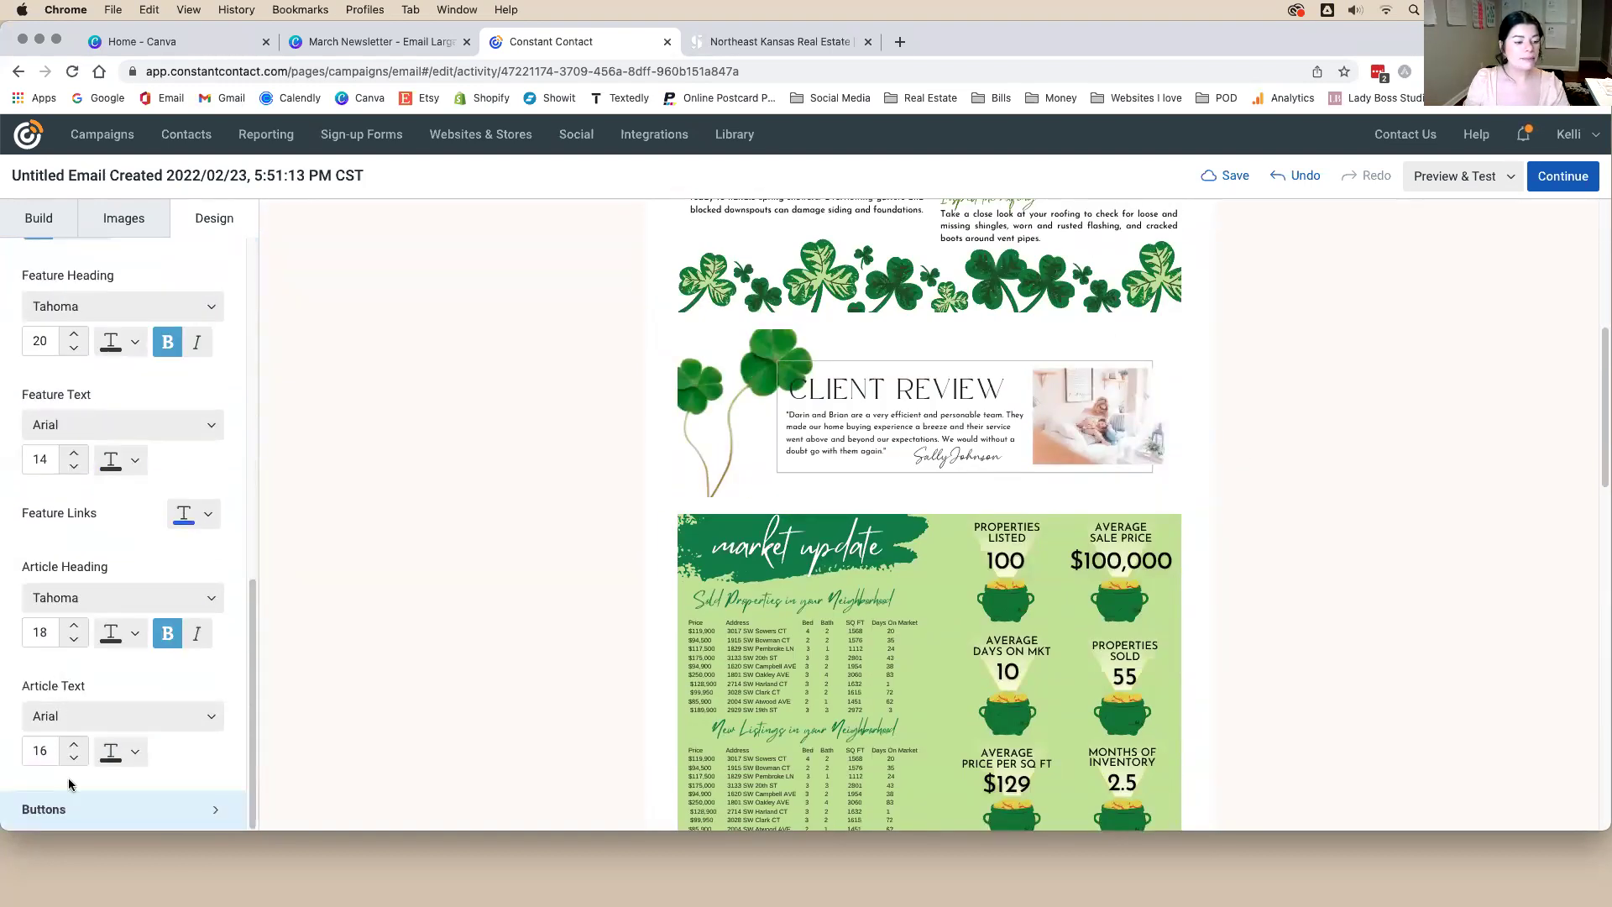
{"action": "left_click", "coordinate": [67, 809]}
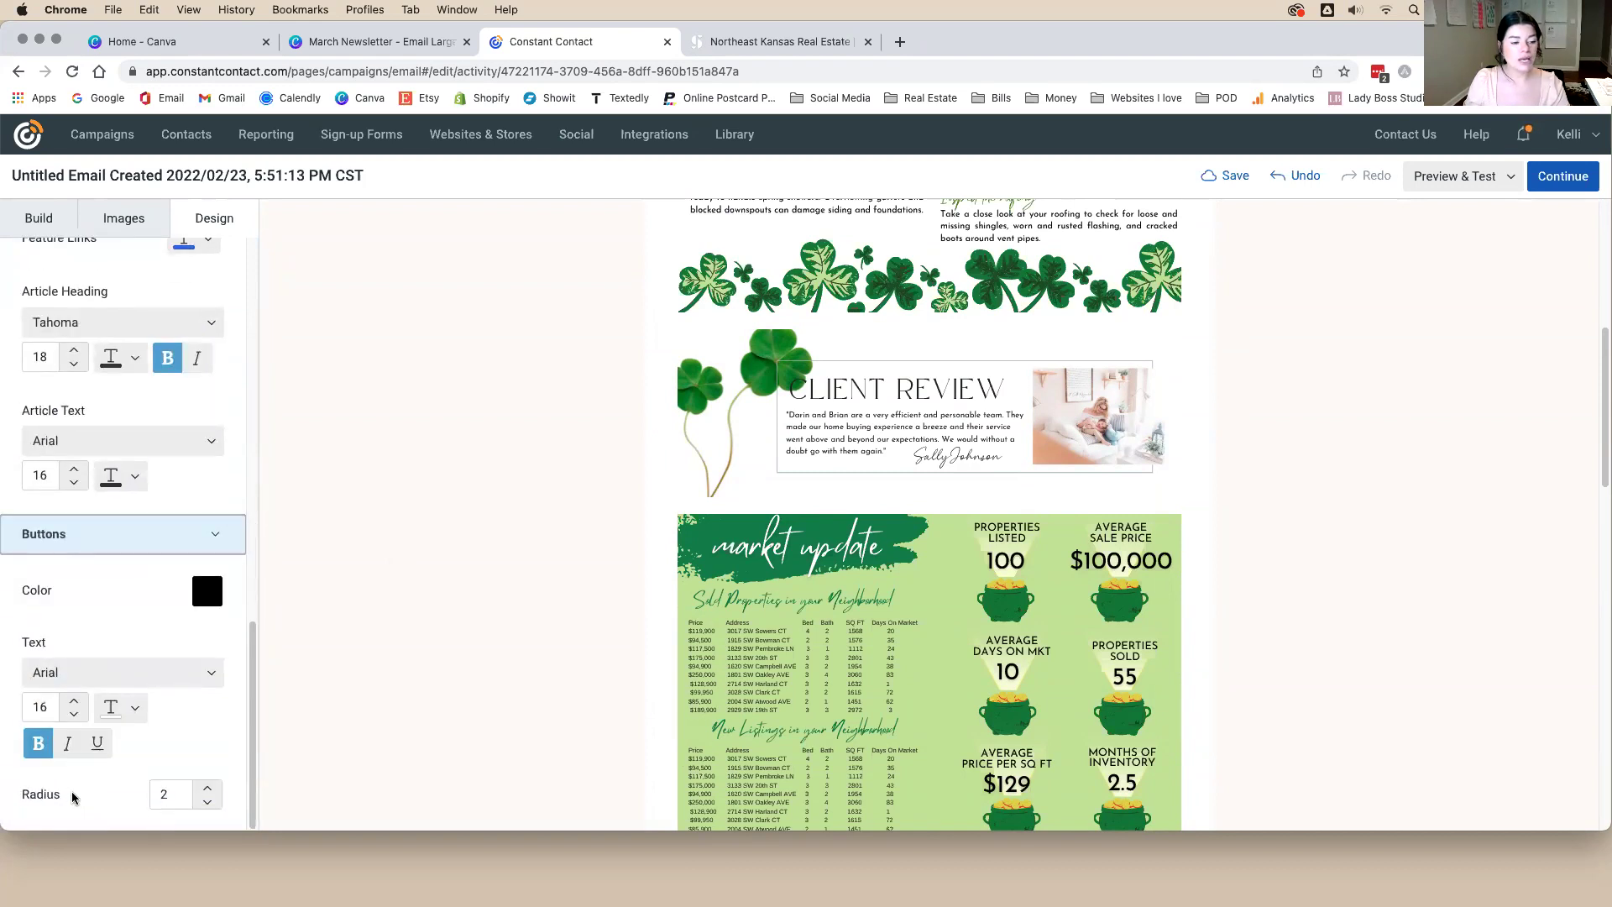
Continue from the email editor to the scheduling page and review the recipient lists and campaign information
{"action": "scroll", "coordinate": [89, 619], "scroll_direction": "up", "scroll_amount": 10}
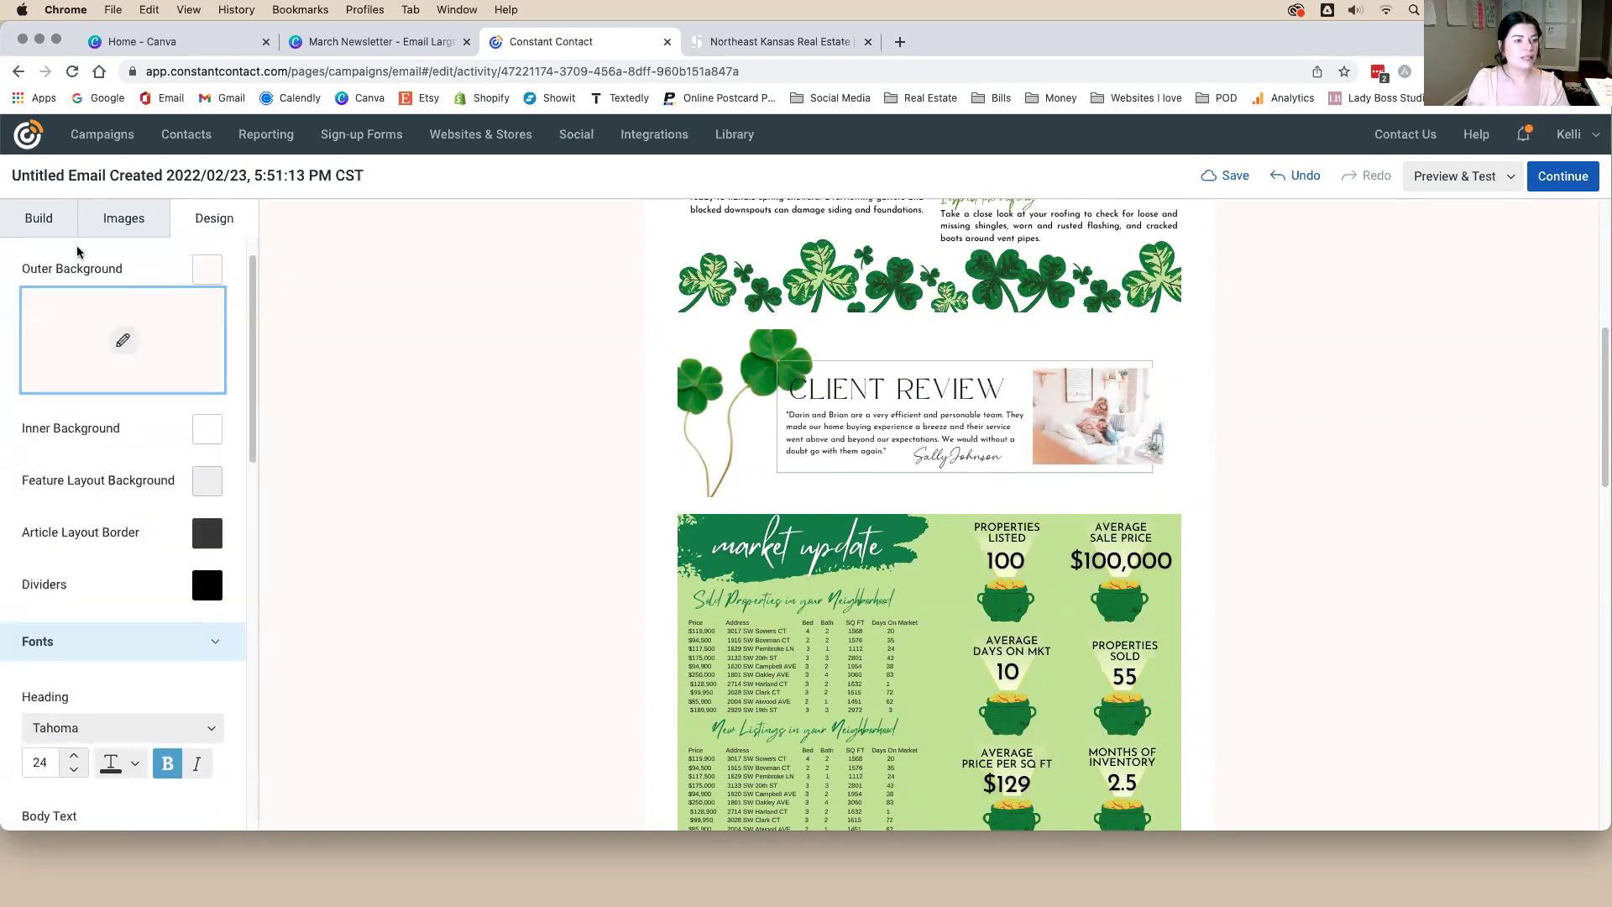
{"action": "left_click", "coordinate": [123, 218]}
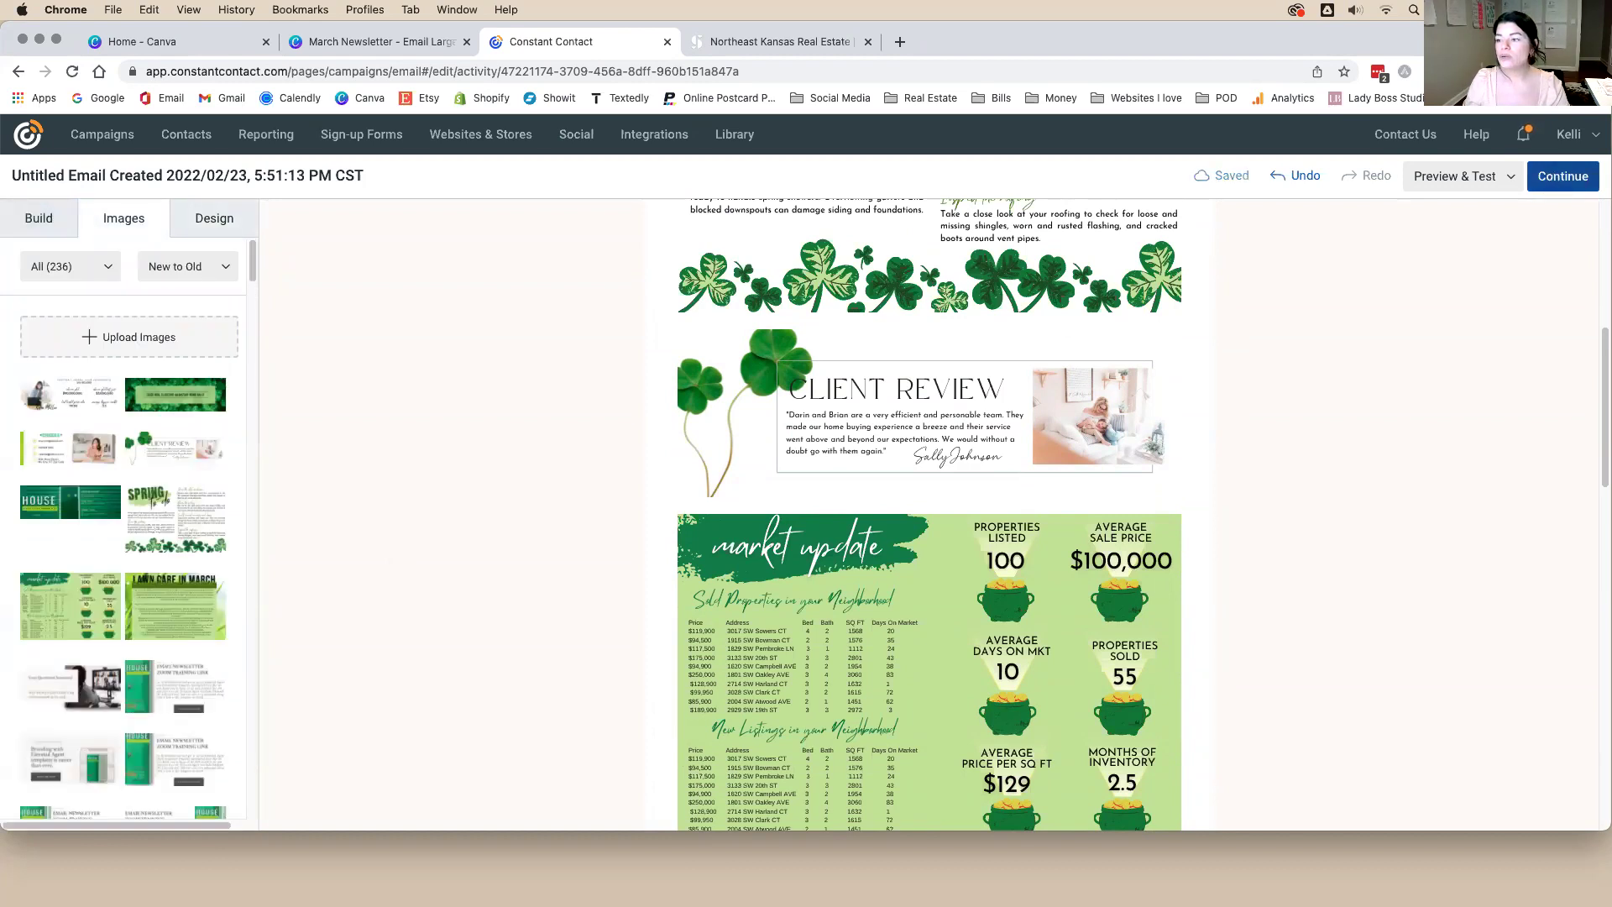
{"action": "left_click", "coordinate": [1545, 177]}
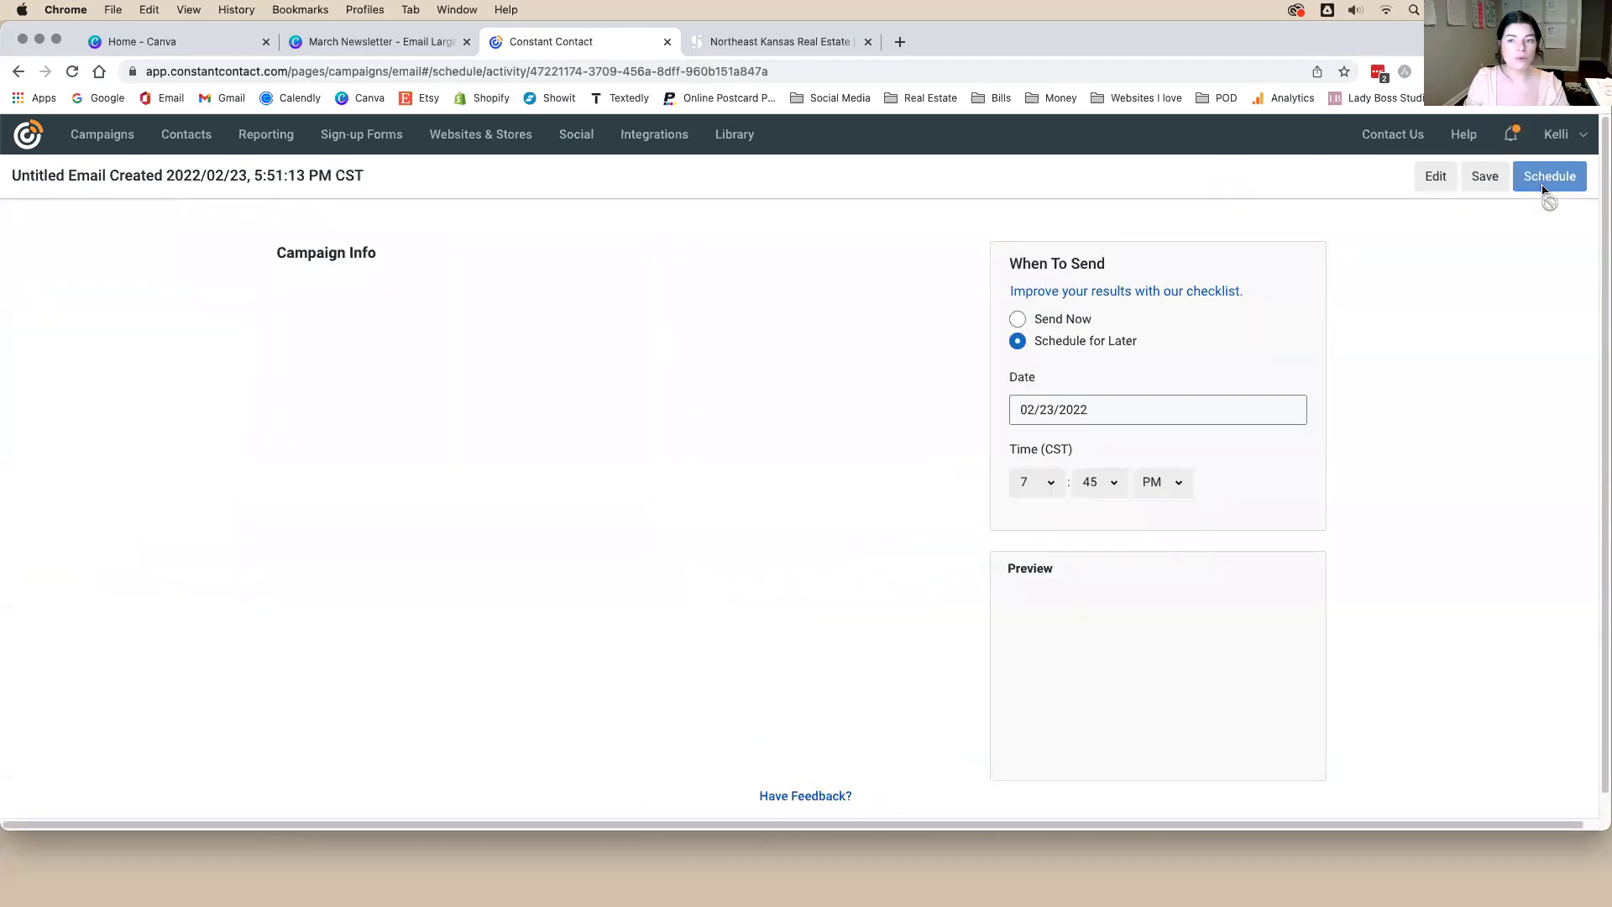
{"action": "scroll", "coordinate": [84, 546], "scroll_direction": "down", "scroll_amount": 1}
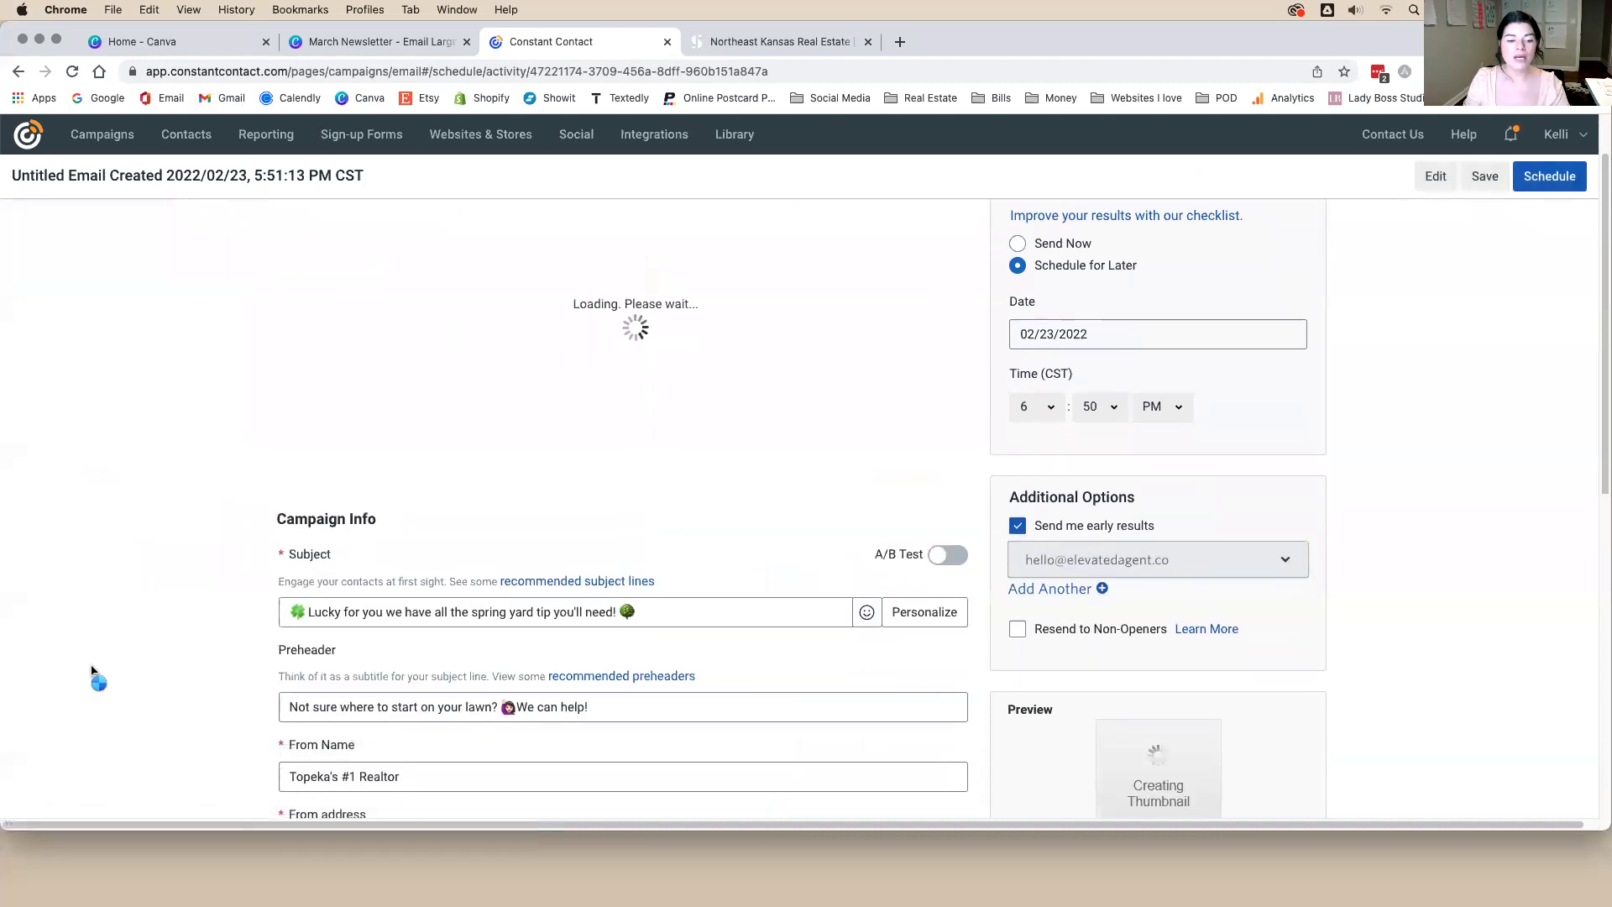
{"action": "scroll", "coordinate": [93, 667], "scroll_direction": "down", "scroll_amount": 8}
{"action": "scroll", "coordinate": [93, 669], "scroll_direction": "down", "scroll_amount": 2}
{"action": "scroll", "coordinate": [93, 669], "scroll_direction": "up", "scroll_amount": 10}
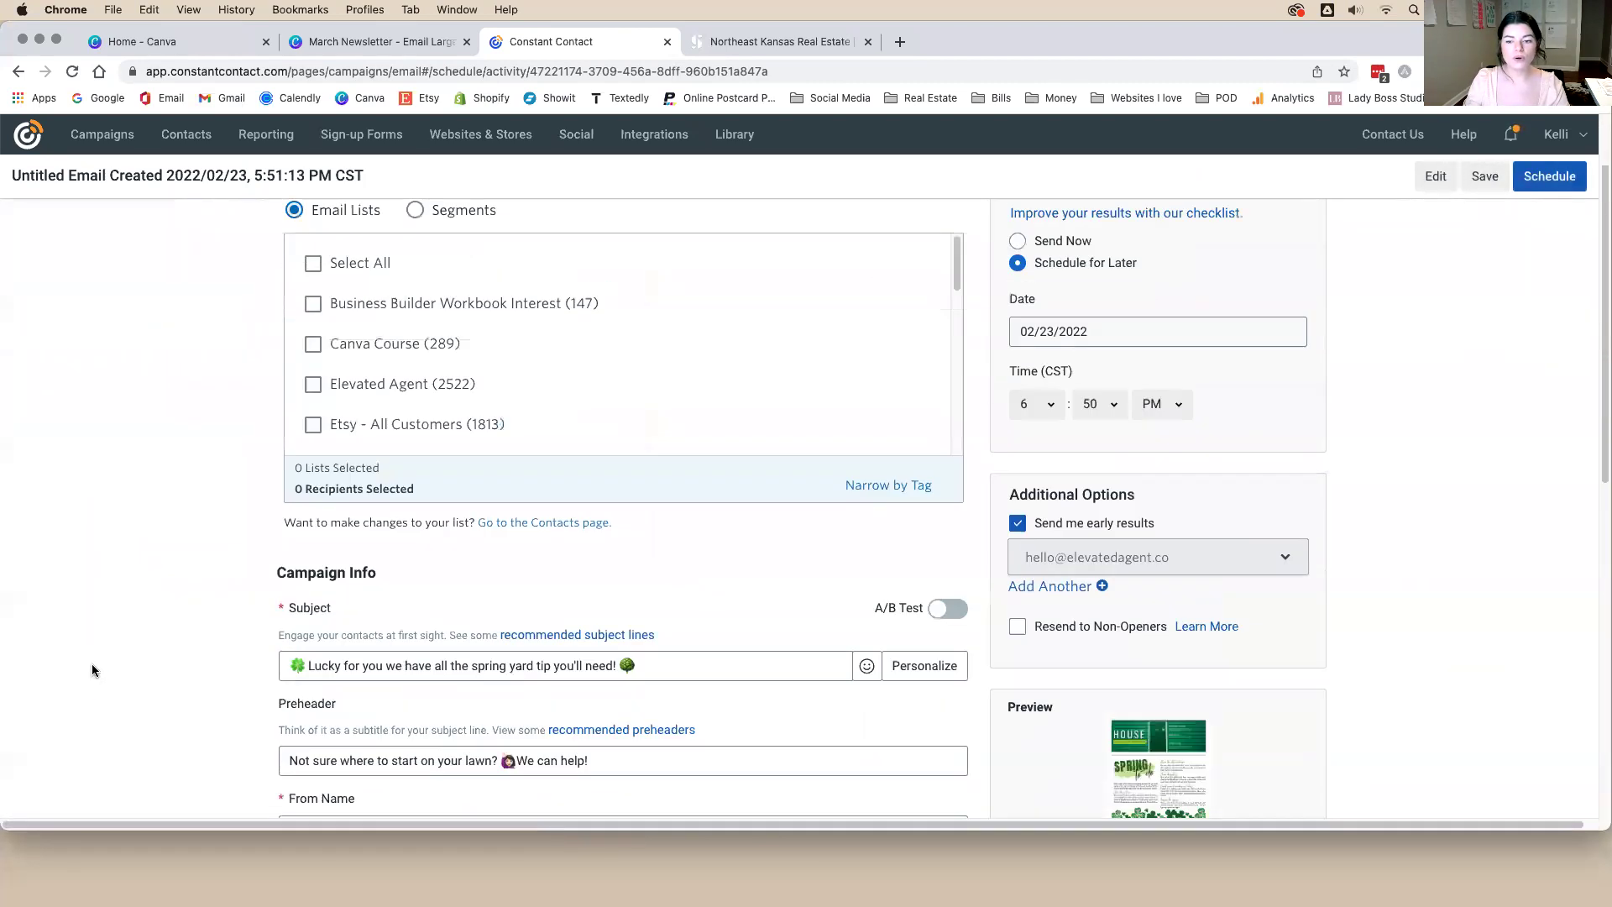
{"action": "scroll", "coordinate": [119, 662], "scroll_direction": "down", "scroll_amount": 1}
{"action": "scroll", "coordinate": [319, 504], "scroll_direction": "up", "scroll_amount": 3}
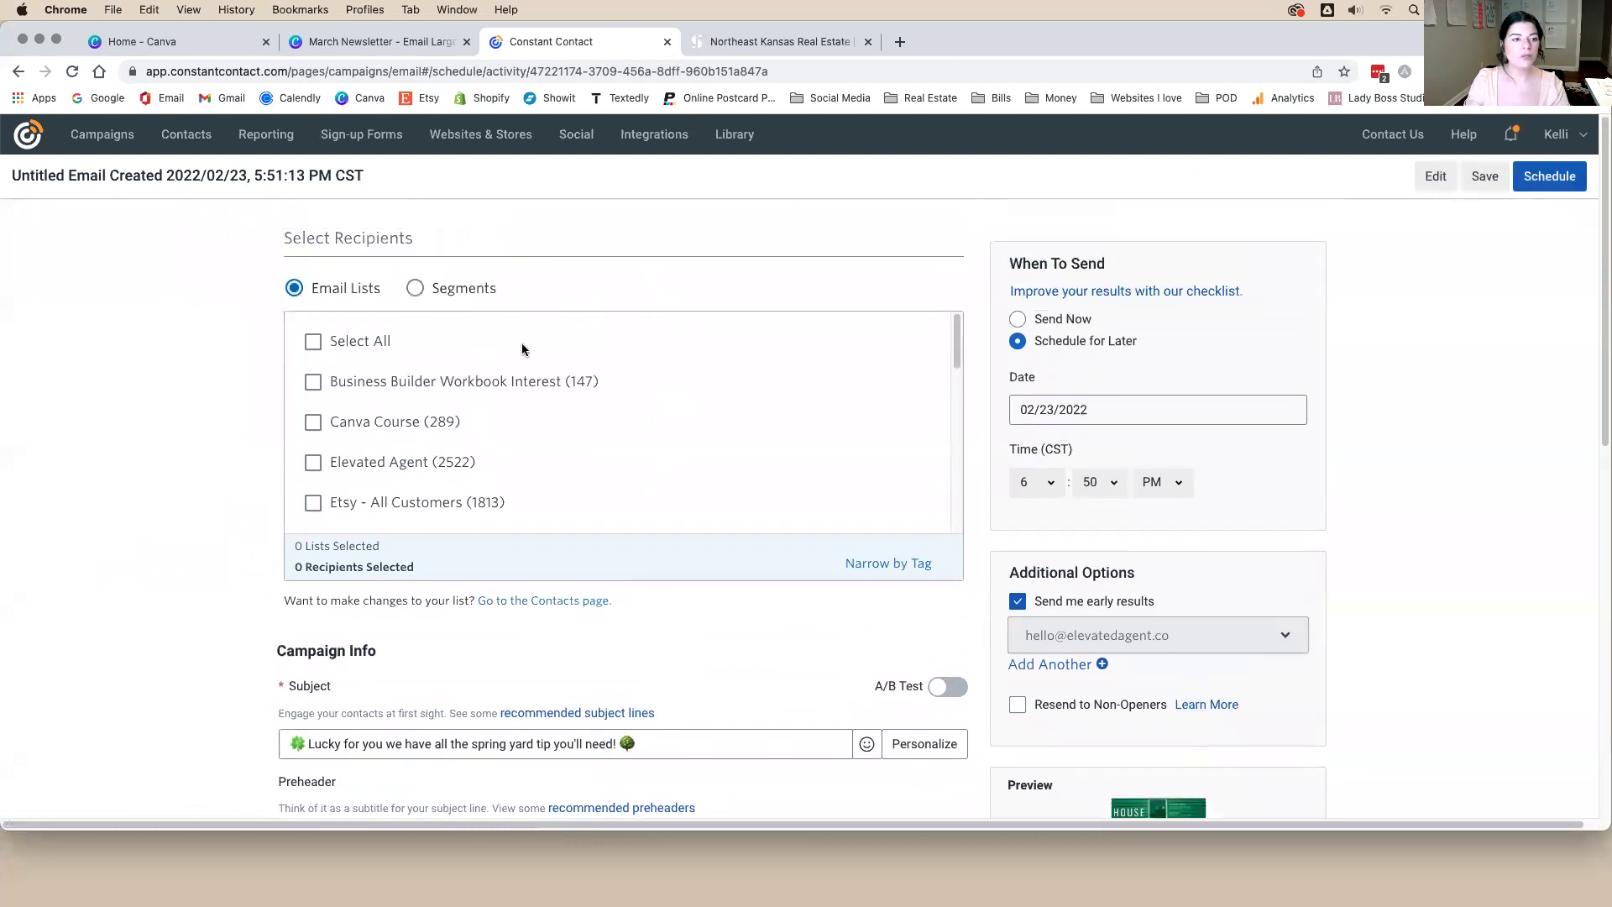
Rename the campaign as "Feb 25 march general newsletter"
{"action": "left_click", "coordinate": [391, 172]}
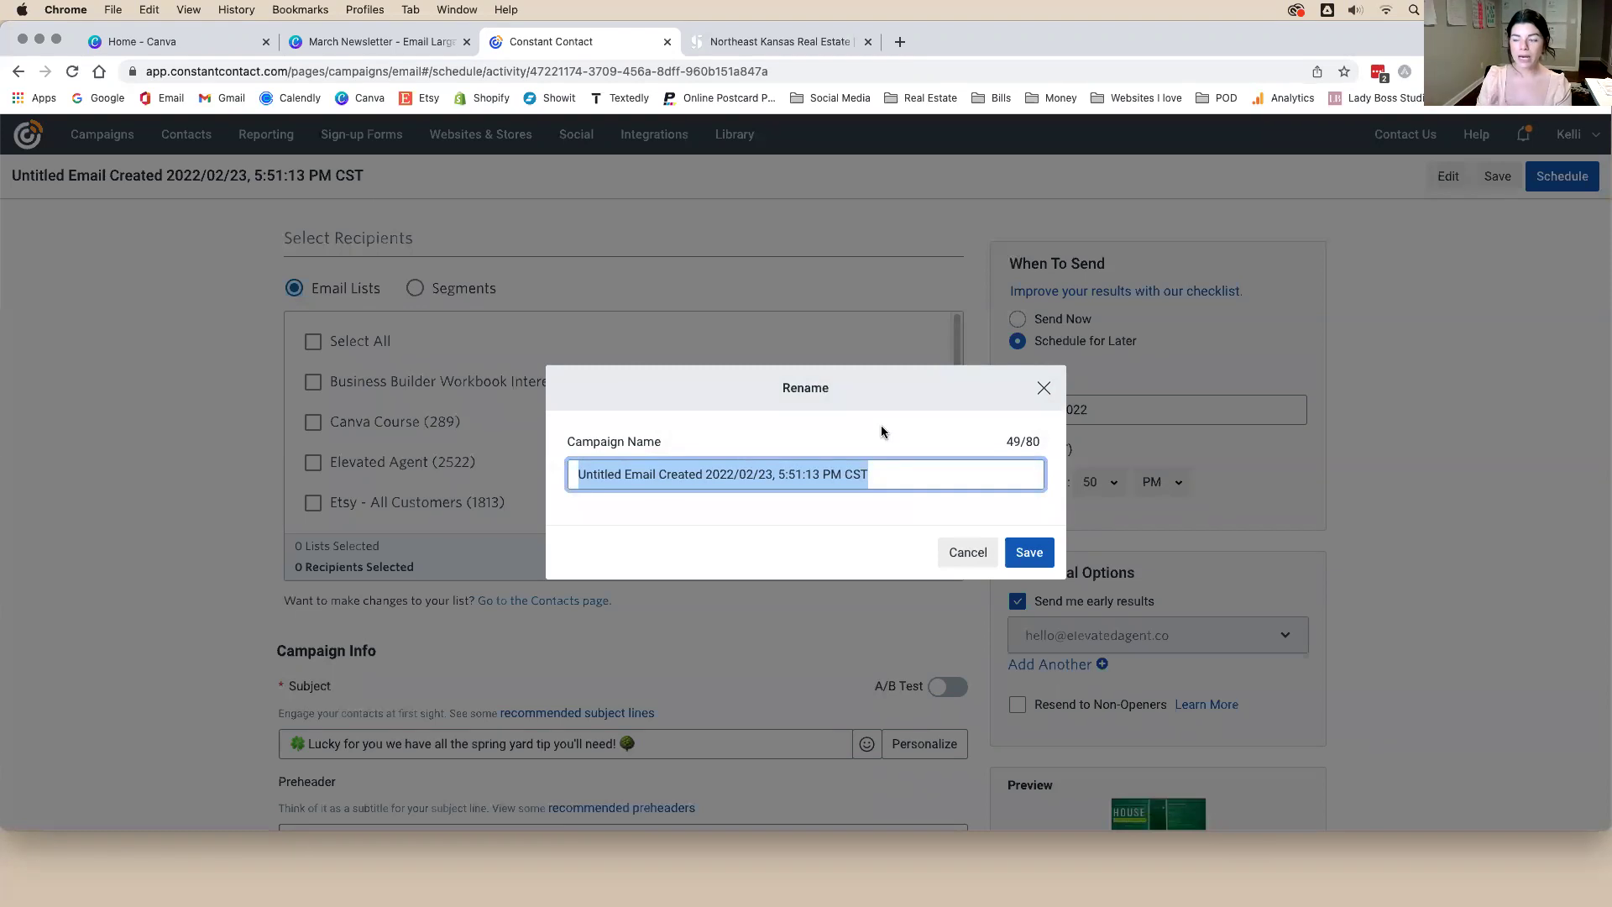
{"action": "type", "text": "Feb"}
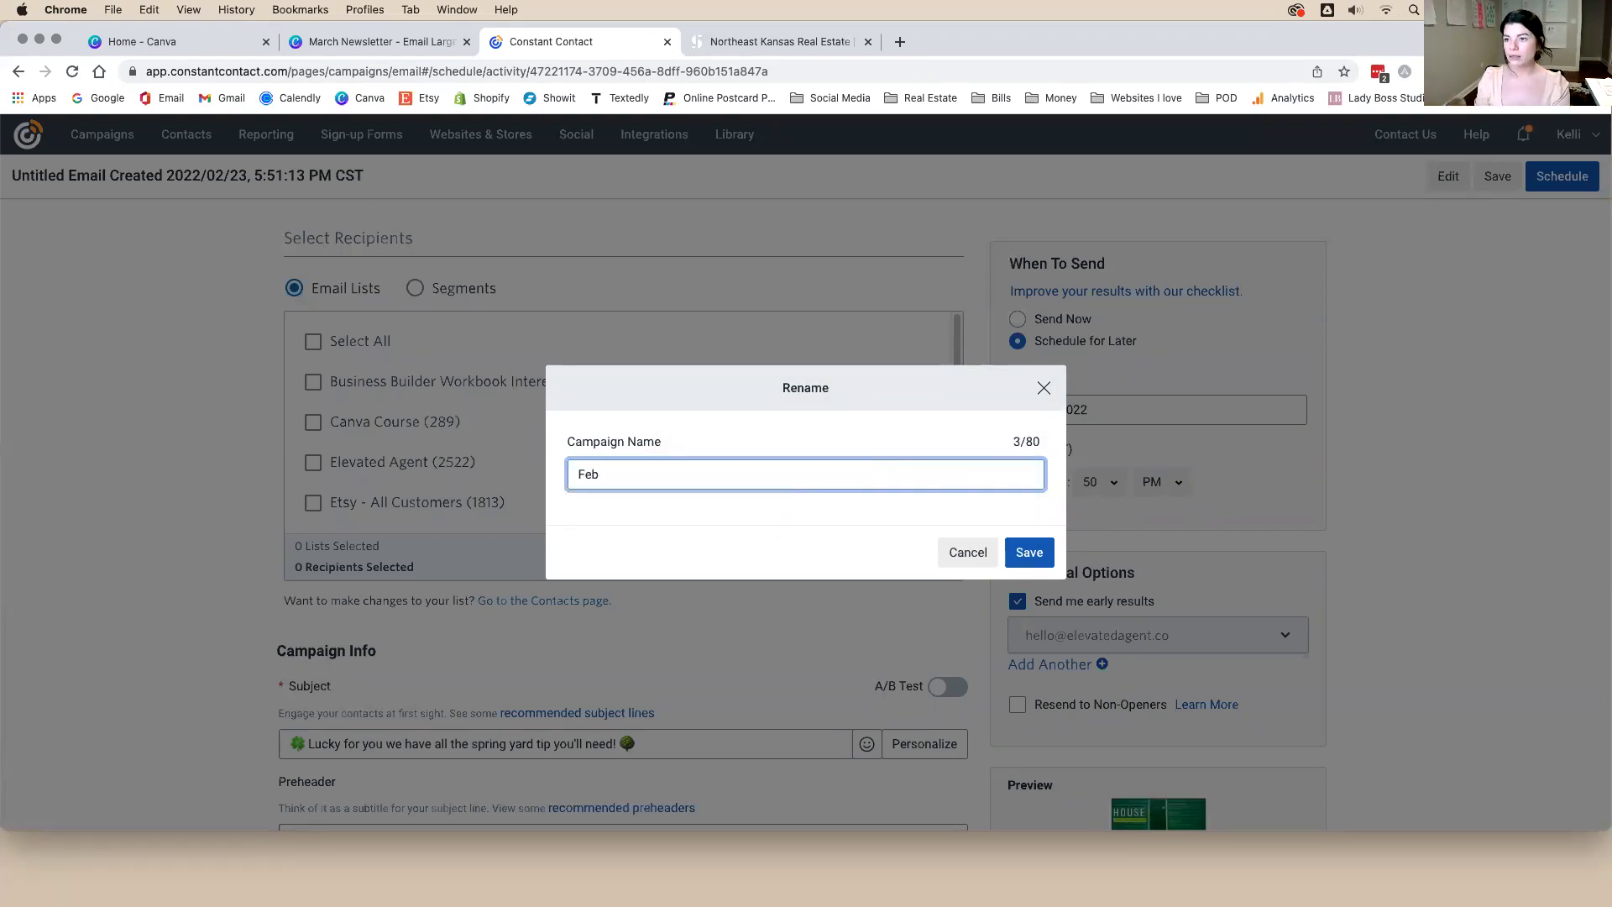
{"action": "type", "text": " 25"}
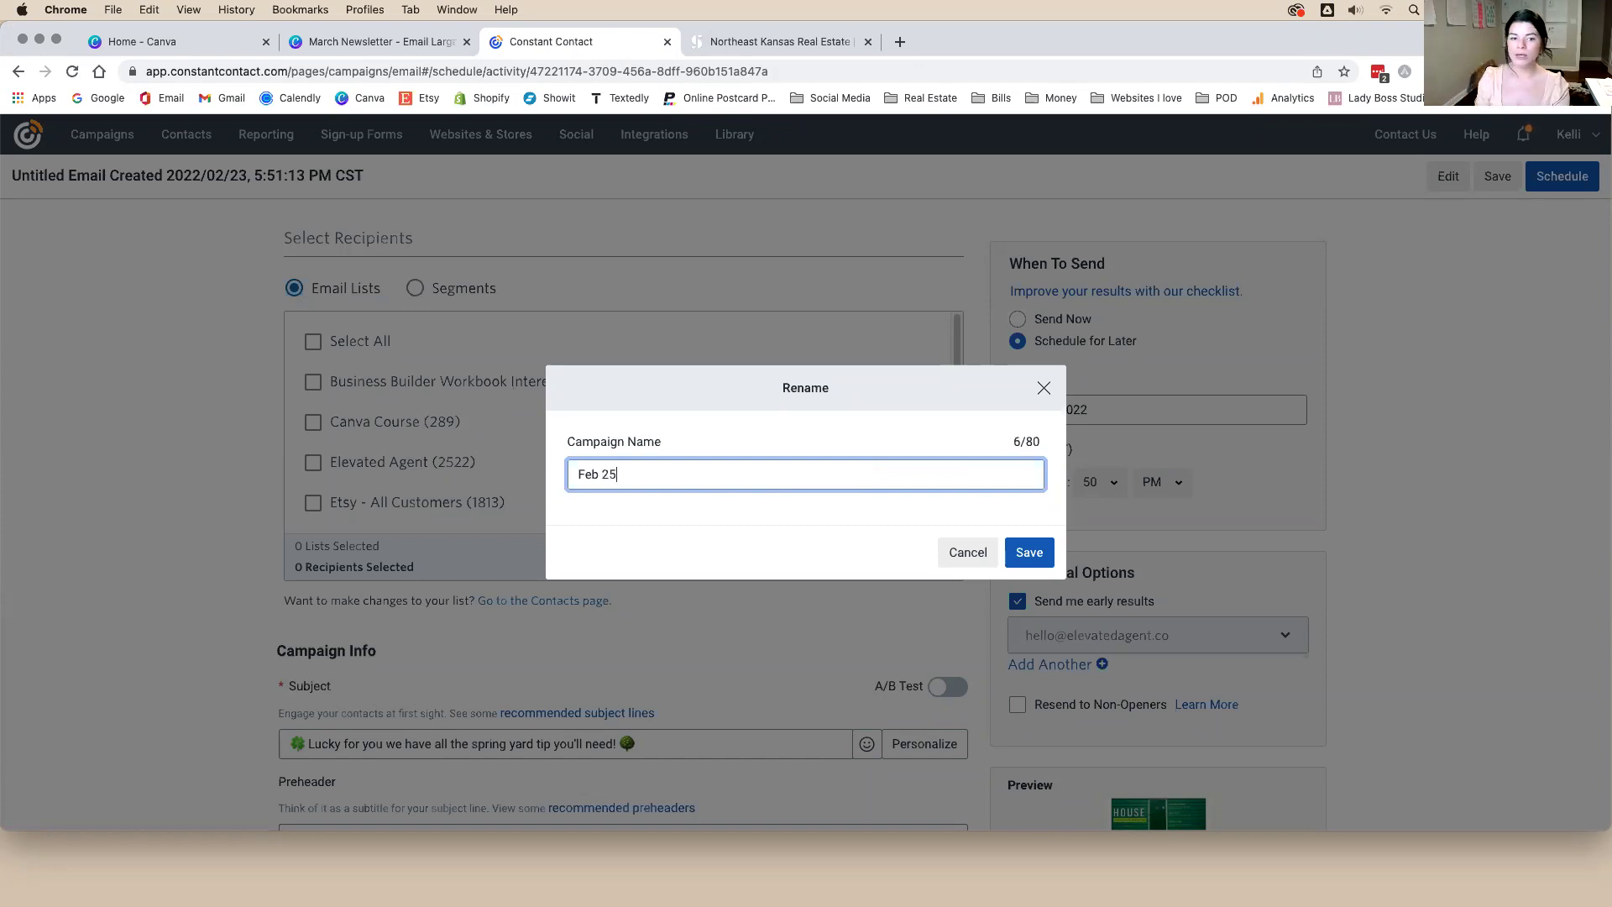
{"action": "type", "text": " march gve"}
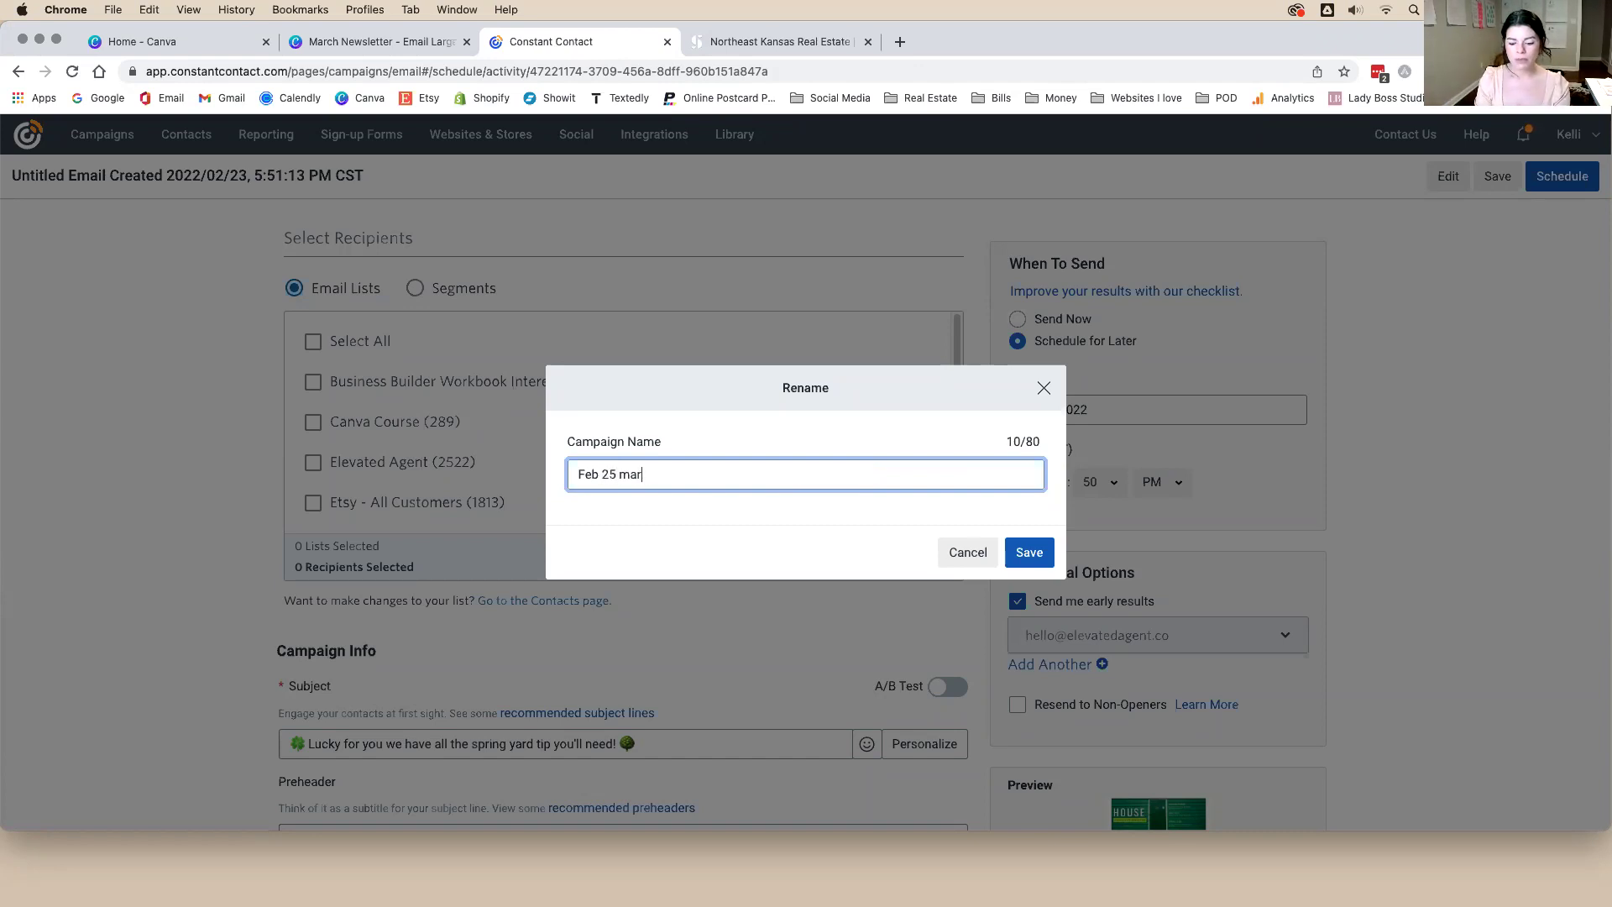
{"action": "key", "text": "BackSpace"}
{"action": "key", "text": "BackSpace"}
{"action": "type", "text": "enerak"}
{"action": "key", "text": "BackSpace"}
{"action": "type", "text": "l "}
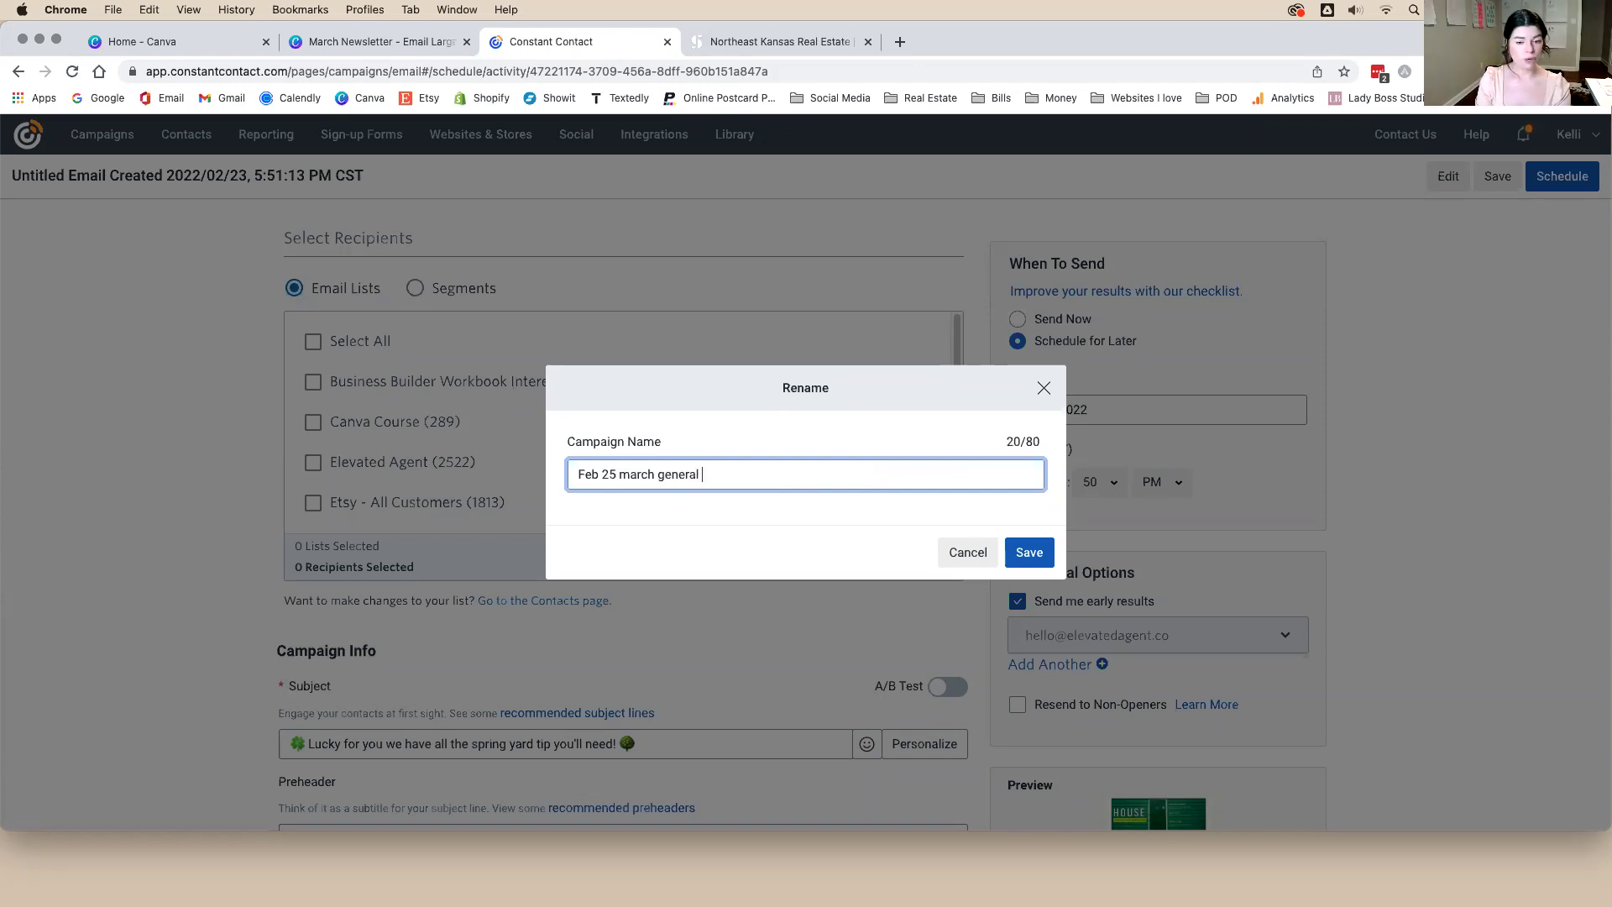
{"action": "type", "text": " newsletter"}
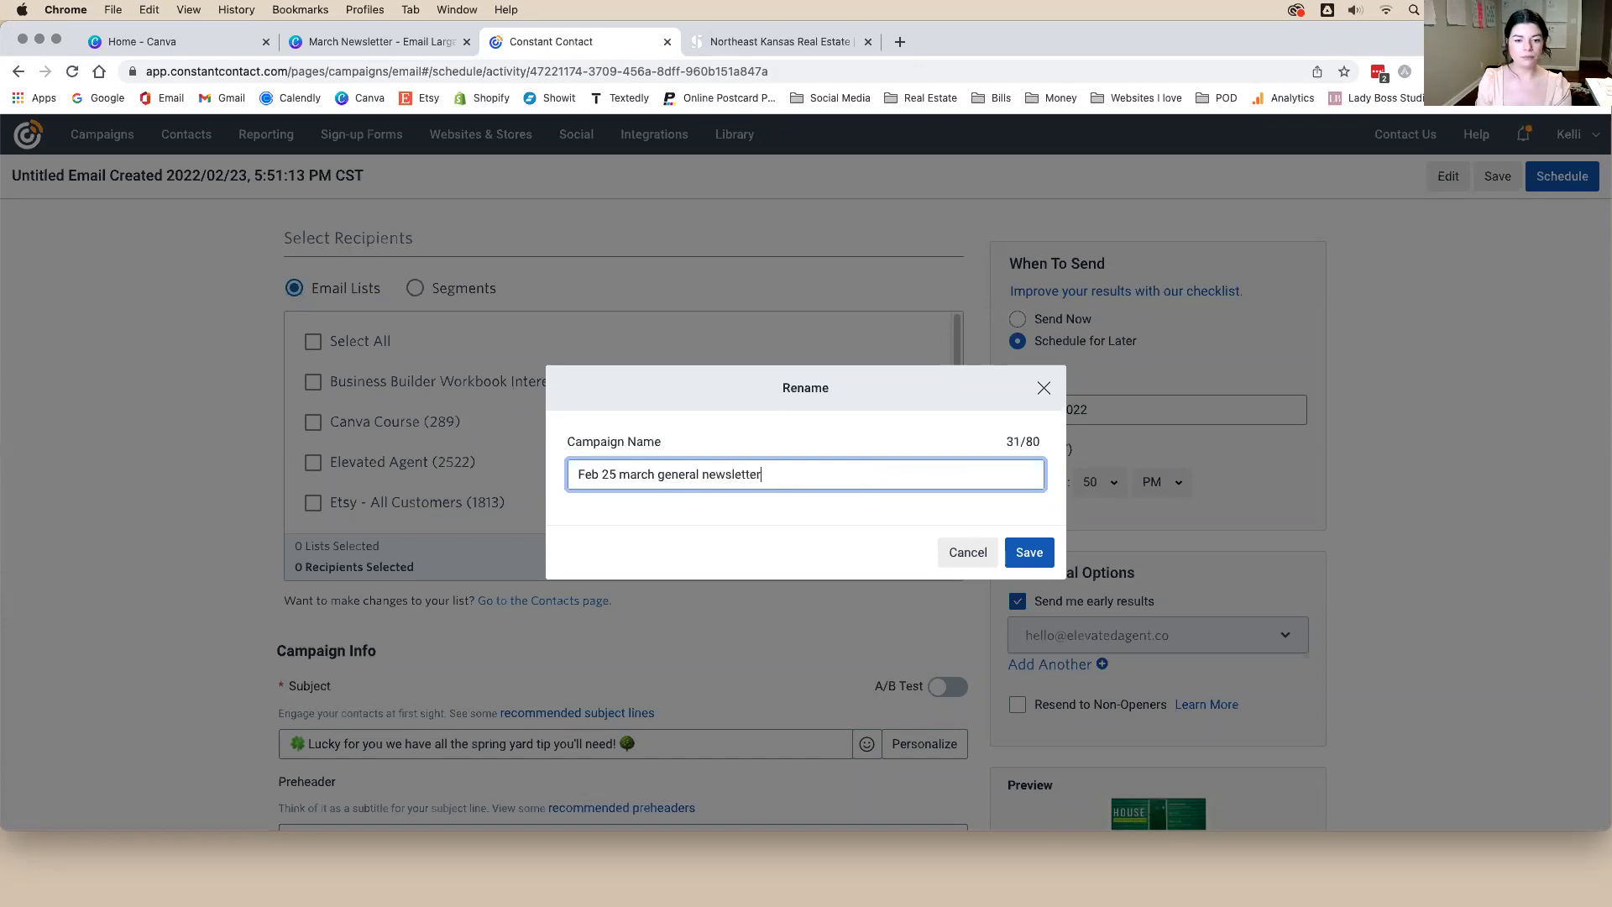
{"action": "left_click", "coordinate": [1039, 551]}
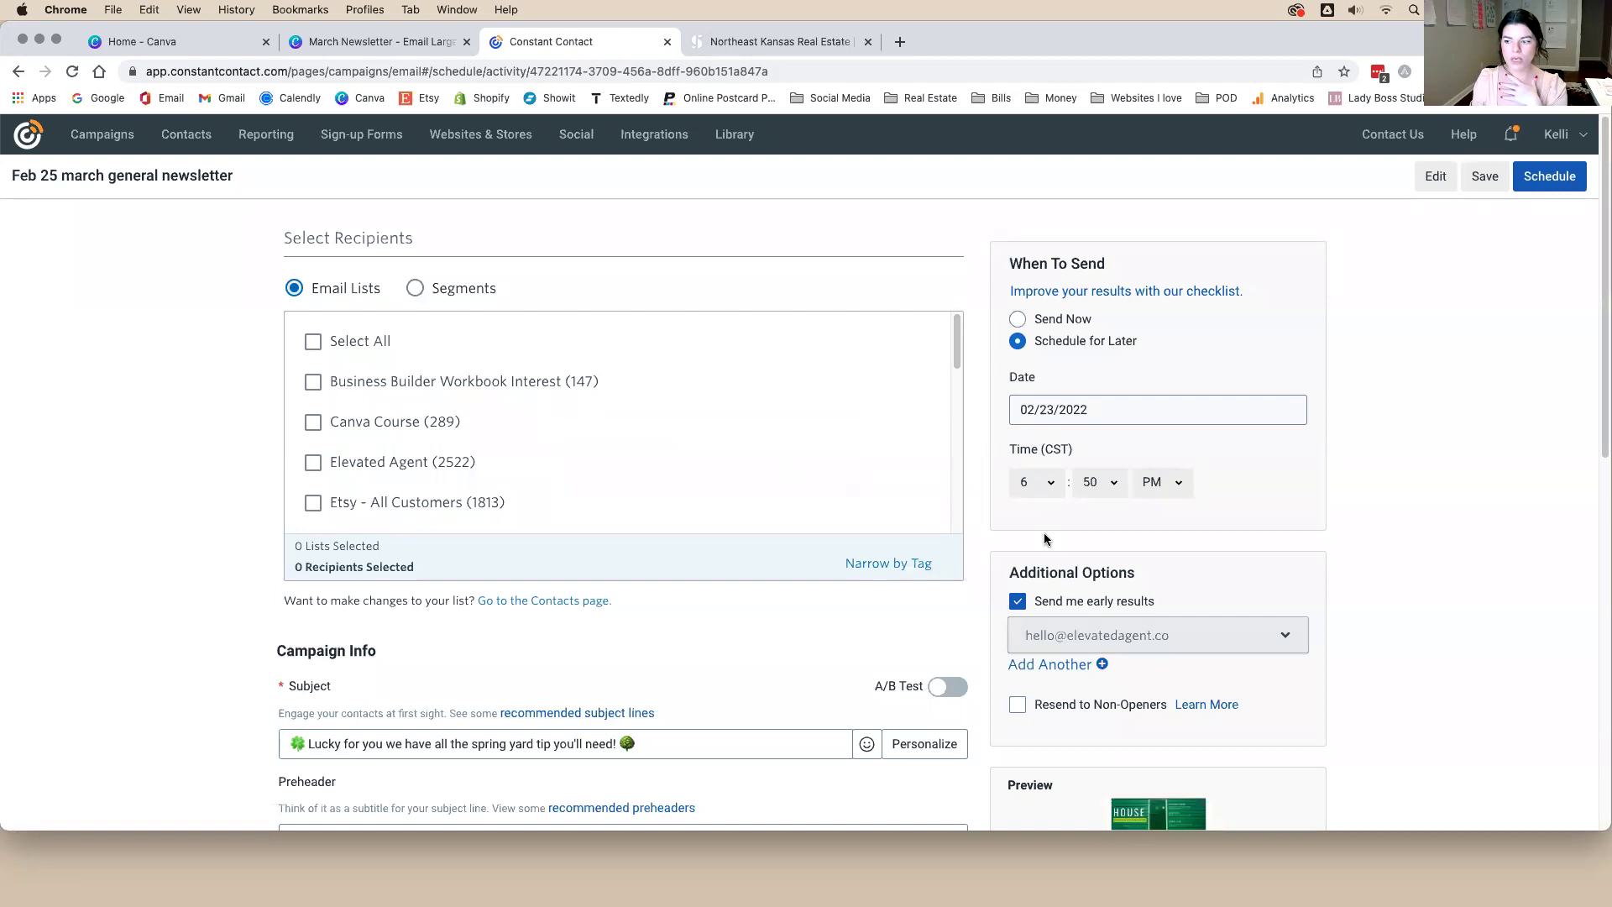
Look through the recipient lists and sending options, and set the email to Send Now
{"action": "scroll", "coordinate": [461, 432], "scroll_direction": "down", "scroll_amount": 3}
{"action": "scroll", "coordinate": [461, 433], "scroll_direction": "down", "scroll_amount": 5}
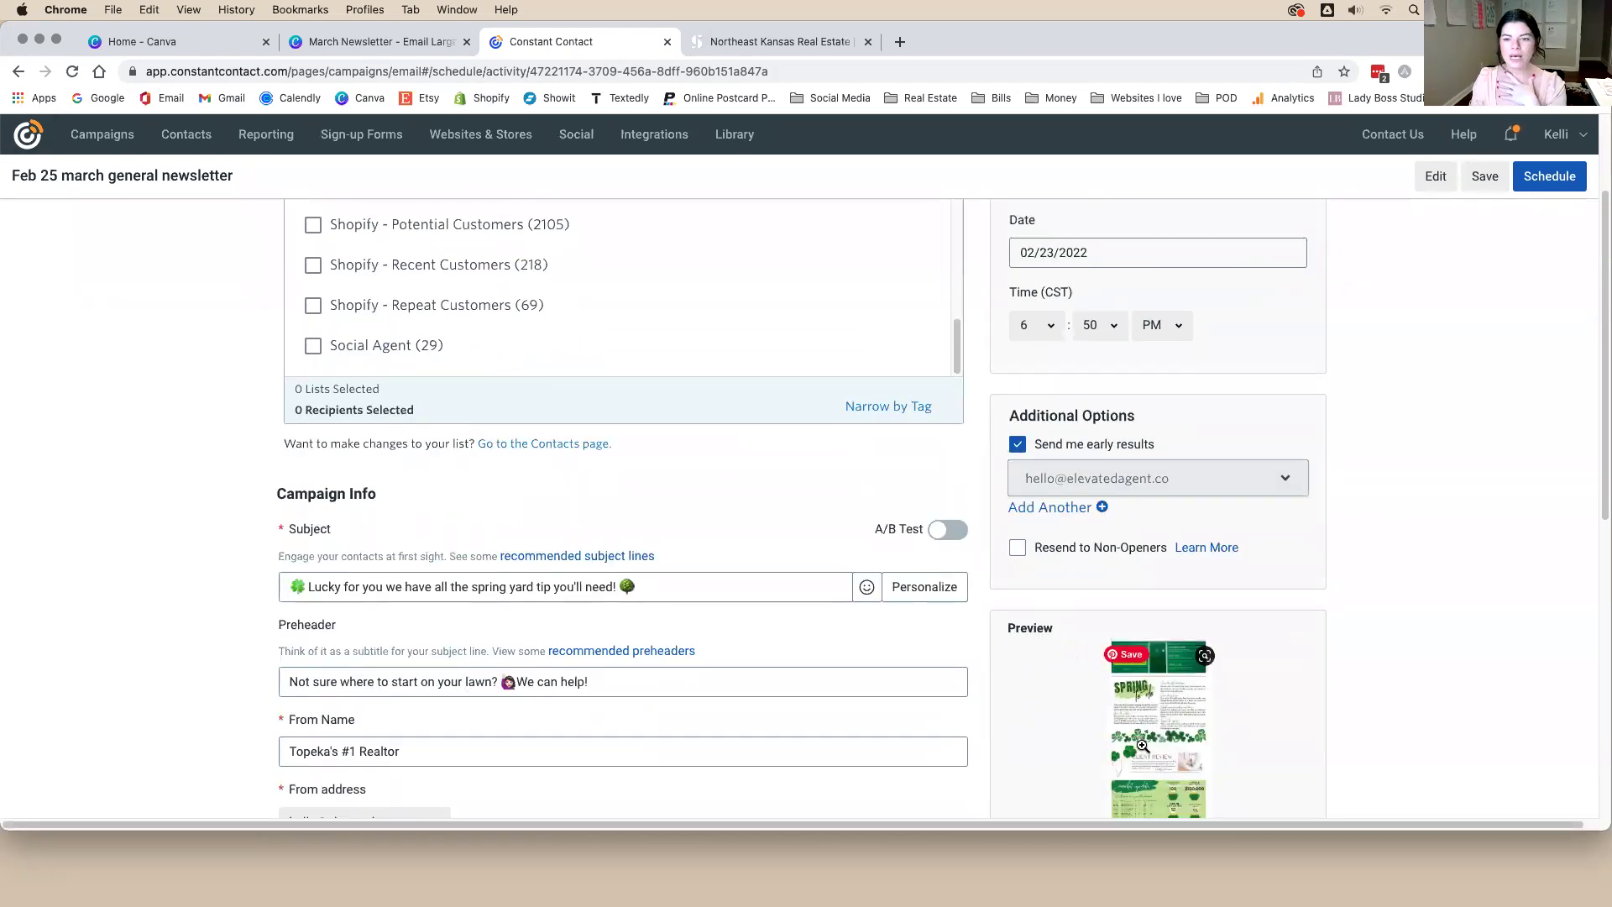
{"action": "scroll", "coordinate": [1095, 464], "scroll_direction": "up", "scroll_amount": 3}
{"action": "left_click", "coordinate": [1054, 319]}
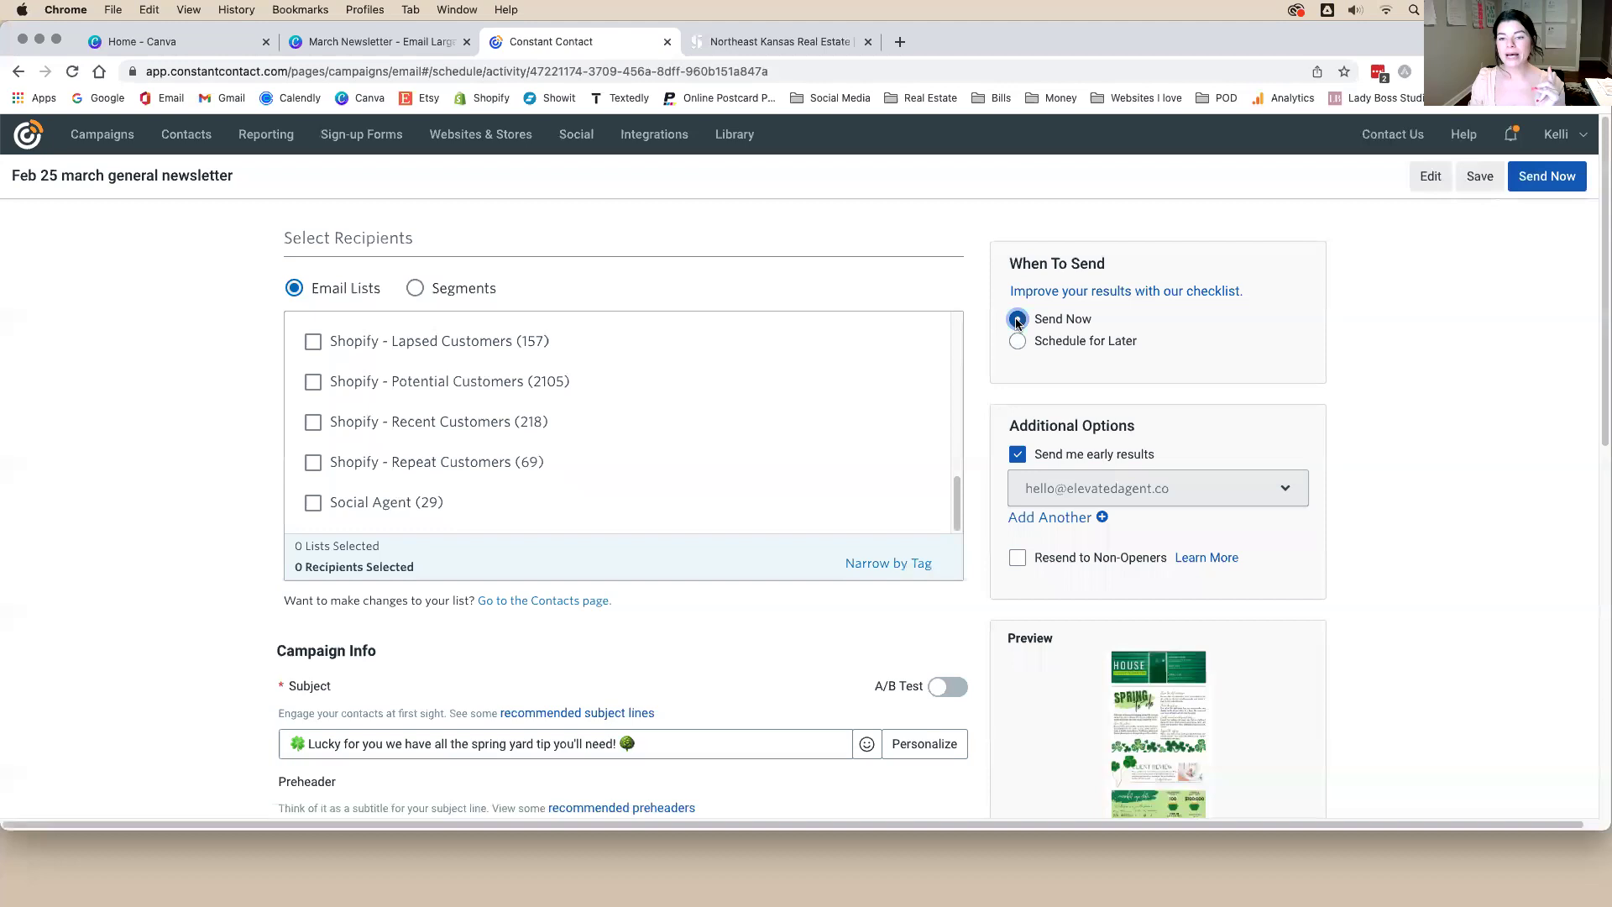
Turn on Resend to Non-Openers and review the resend date and subject line in its settings
{"action": "left_click", "coordinate": [1017, 557]}
{"action": "left_click_drag", "start_coordinate": [1016, 558], "coordinate": [811, 461]}
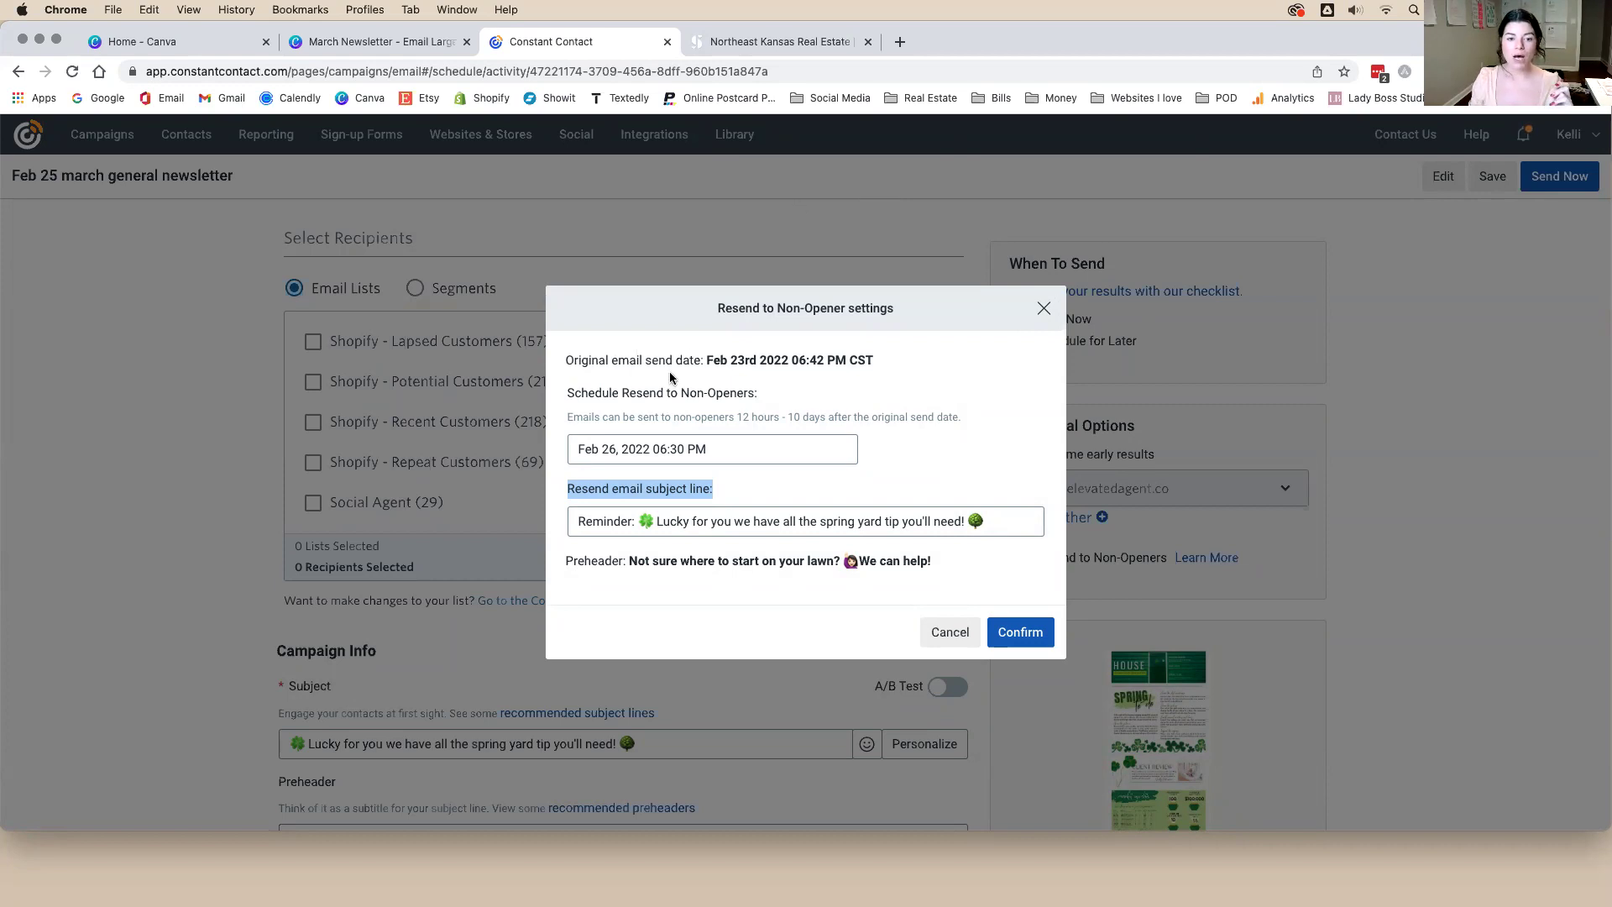
{"action": "left_click_drag", "start_coordinate": [633, 517], "coordinate": [726, 527]}
{"action": "left_click", "coordinate": [789, 472]}
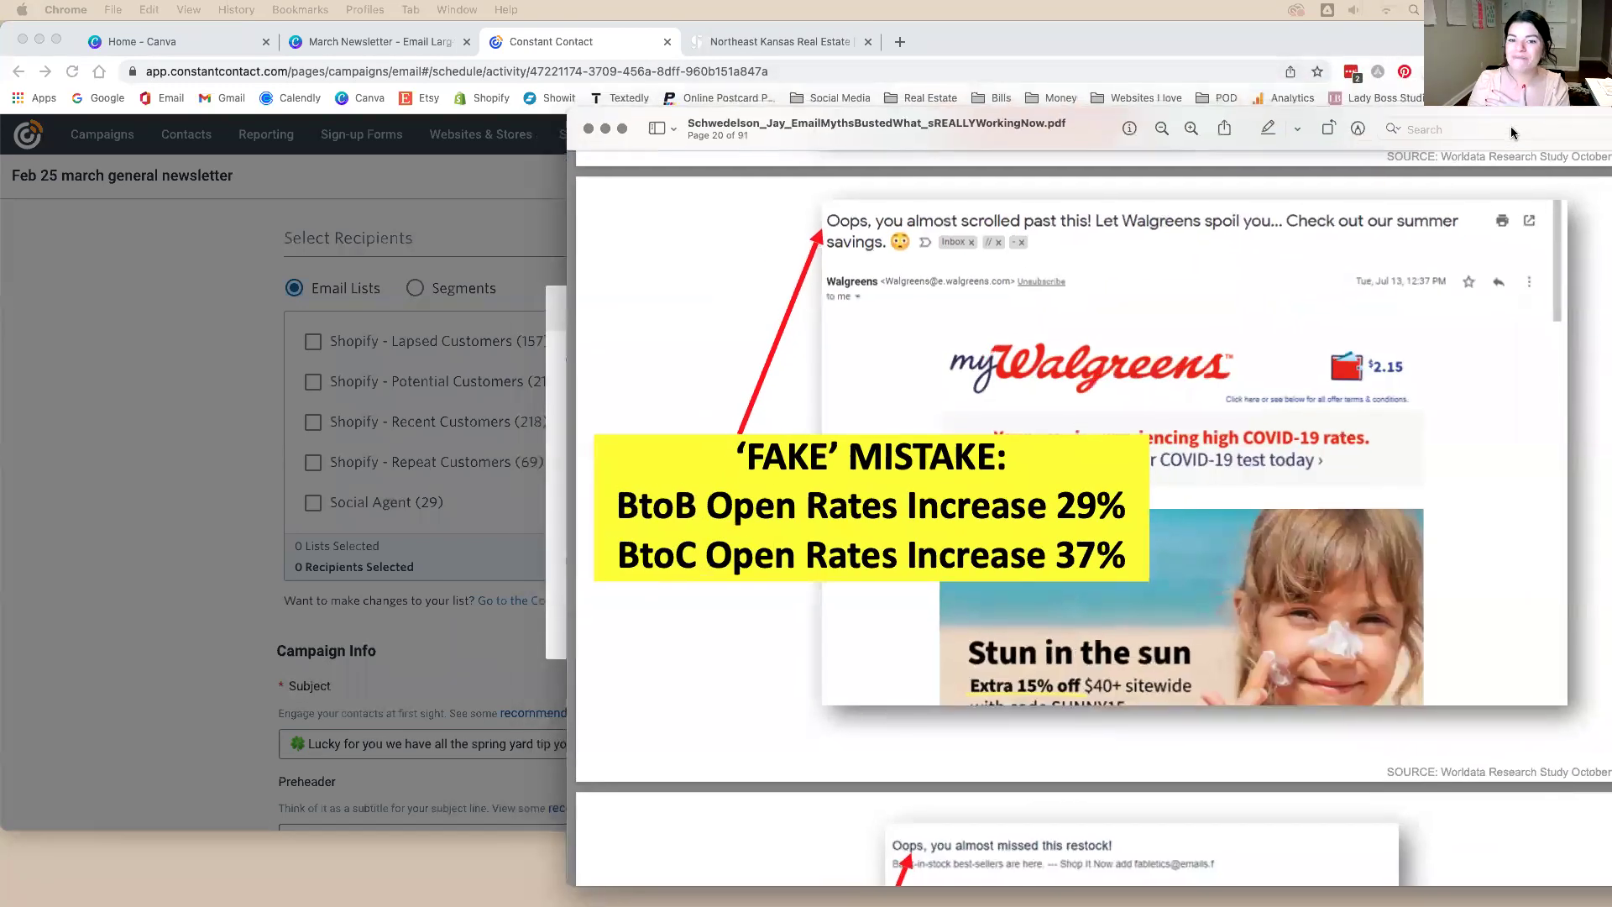
Bring the email myths PDF in Preview into full view and examine the Walgreens "fake mistake" subject line example
{"action": "left_click_drag", "start_coordinate": [1511, 132], "coordinate": [973, 61]}
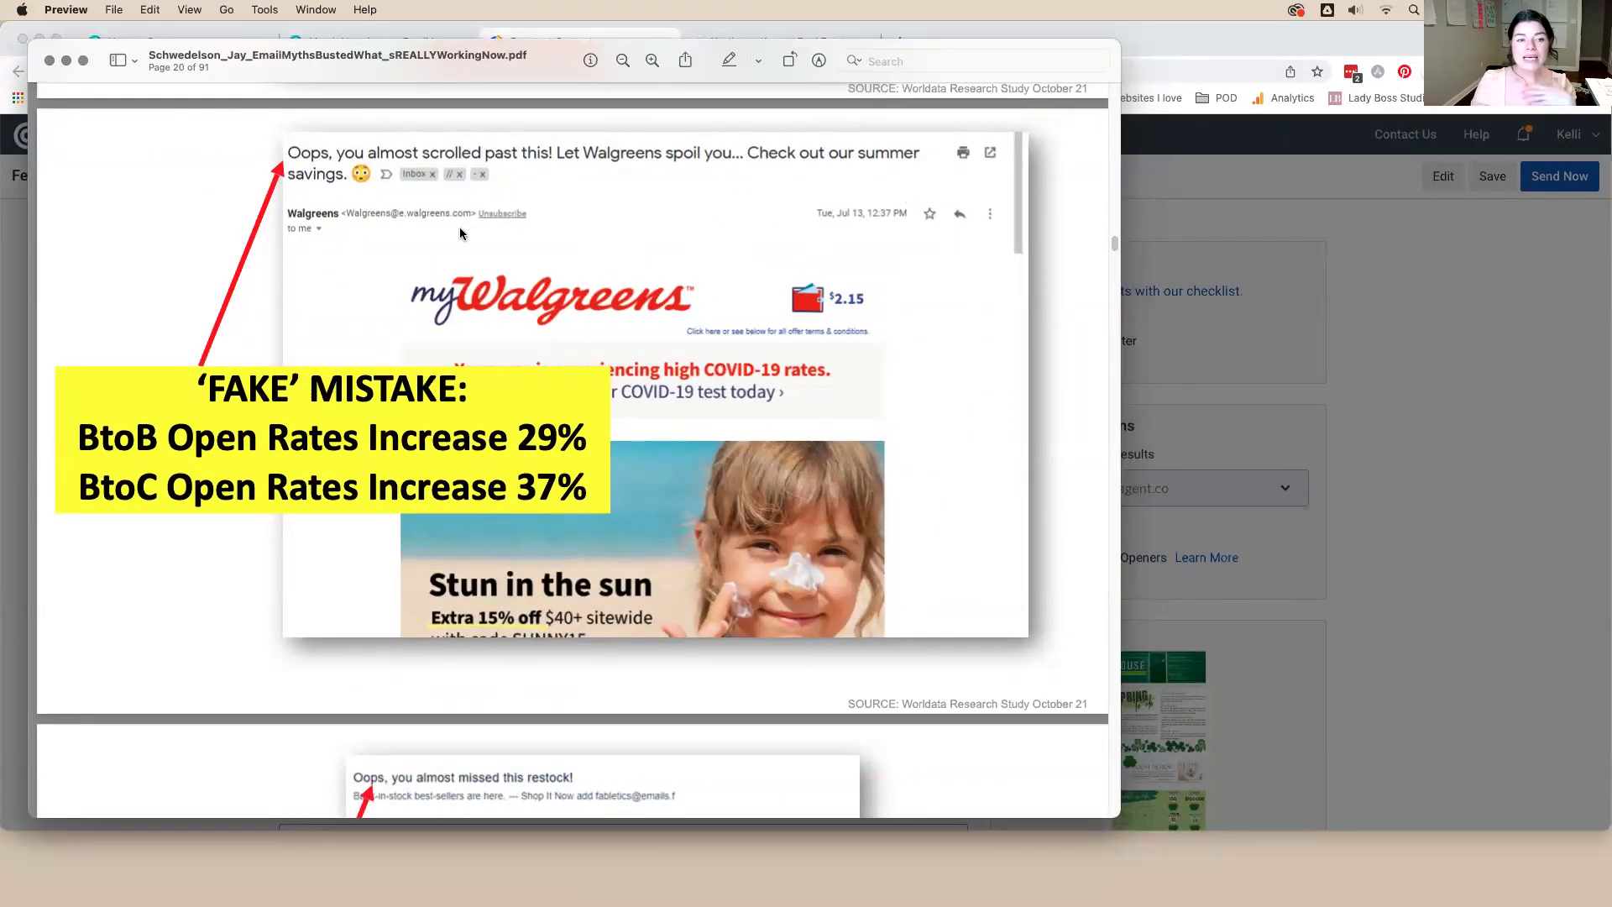
{"action": "left_click_drag", "start_coordinate": [225, 391], "coordinate": [470, 397]}
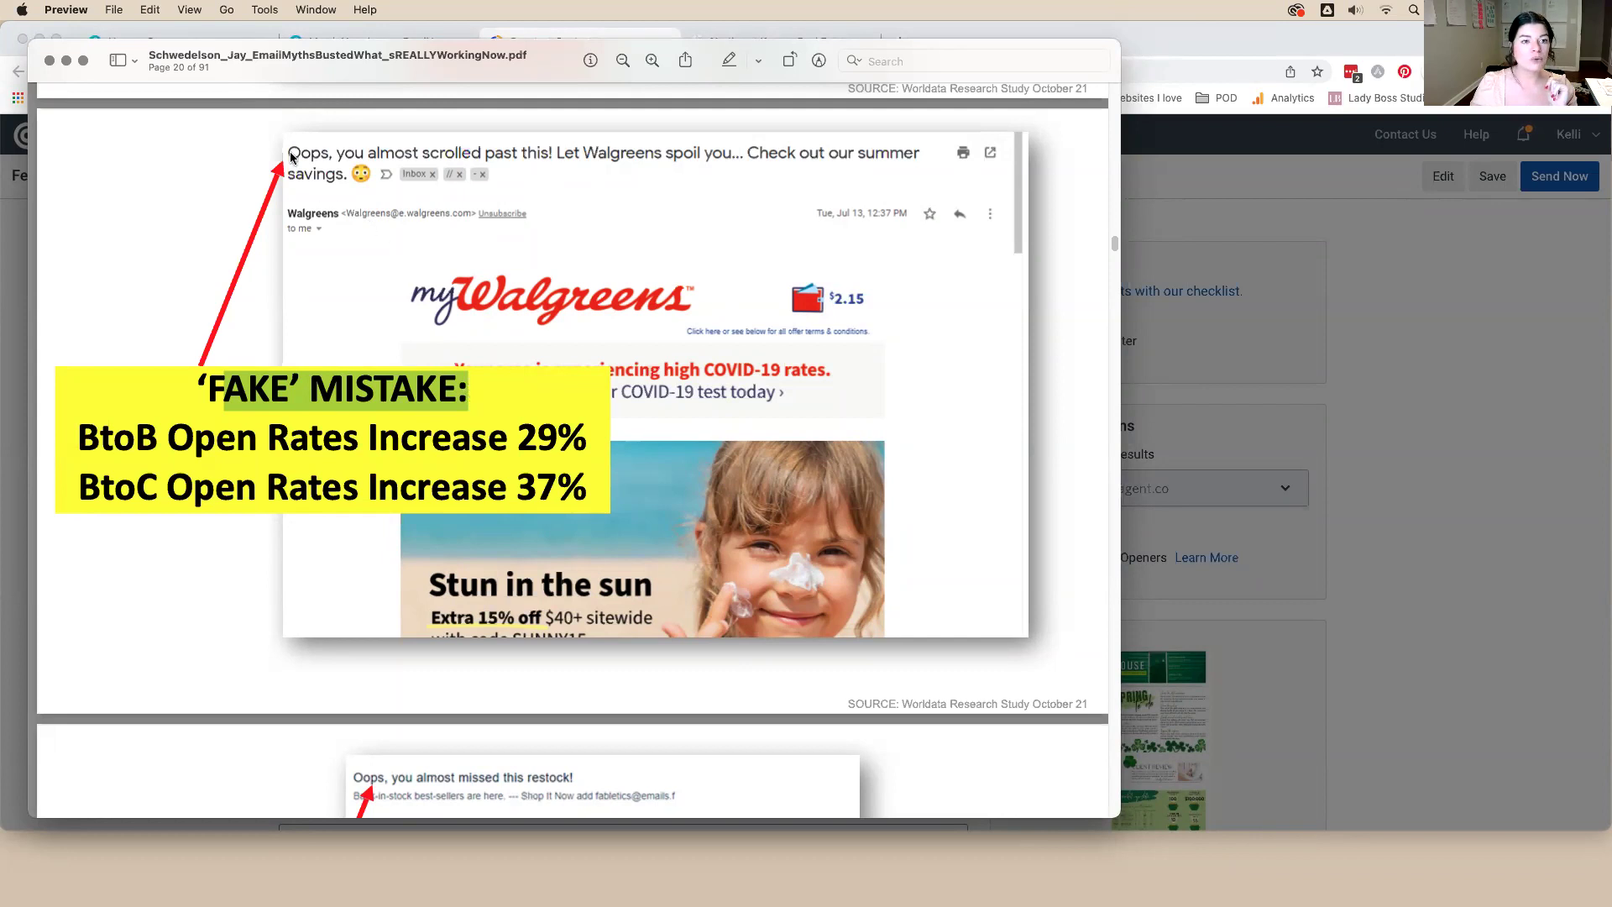
{"action": "left_click", "coordinate": [477, 154]}
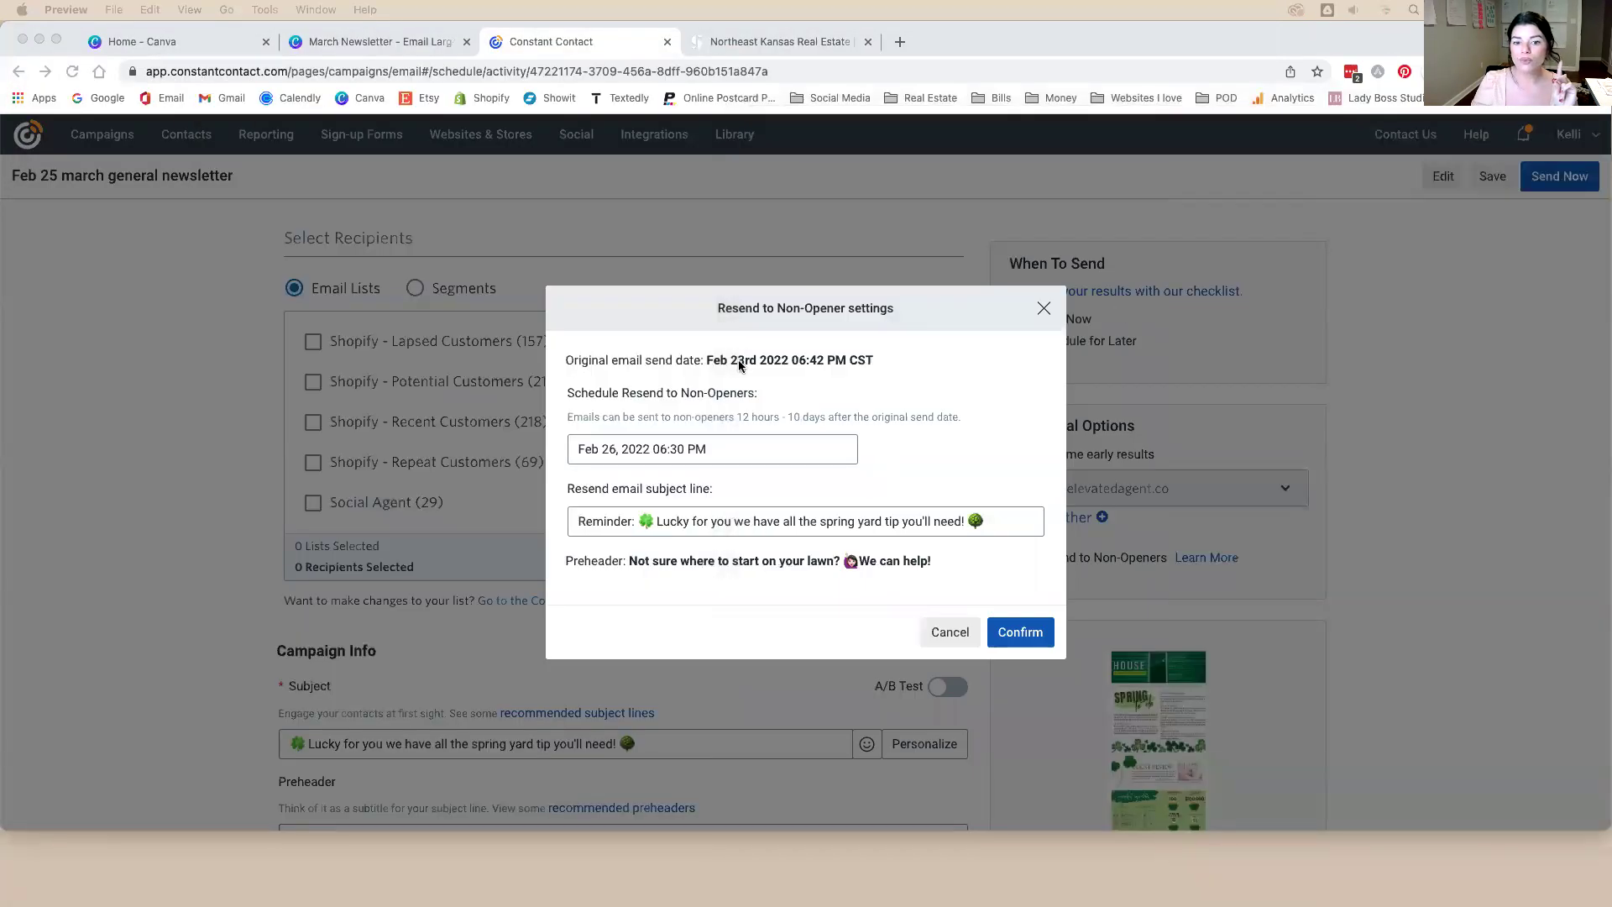
Back in the resend settings, replace "Reminder" in the subject line with "OOOPS You almost missed our spring time yard tips"
{"action": "left_click", "coordinate": [738, 359]}
{"action": "left_click_drag", "start_coordinate": [736, 309], "coordinate": [894, 309]}
{"action": "left_click_drag", "start_coordinate": [630, 521], "coordinate": [758, 530]}
{"action": "left_click", "coordinate": [592, 524]}
{"action": "left_click", "coordinate": [566, 528]}
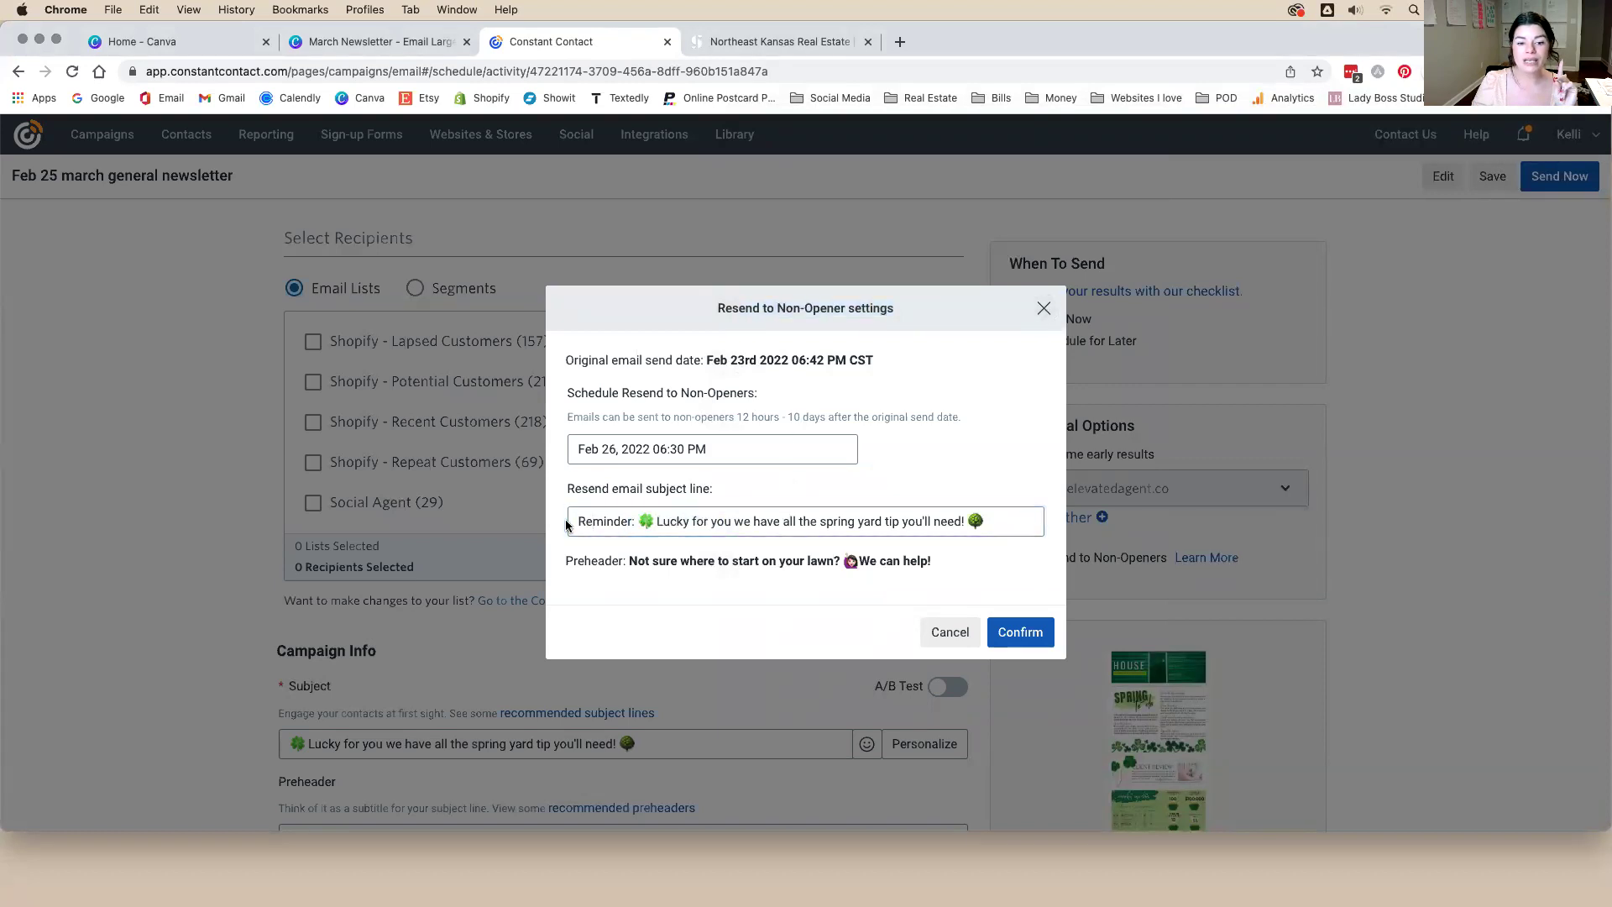
{"action": "double_click", "coordinate": [621, 519]}
{"action": "key", "text": "BackSpace"}
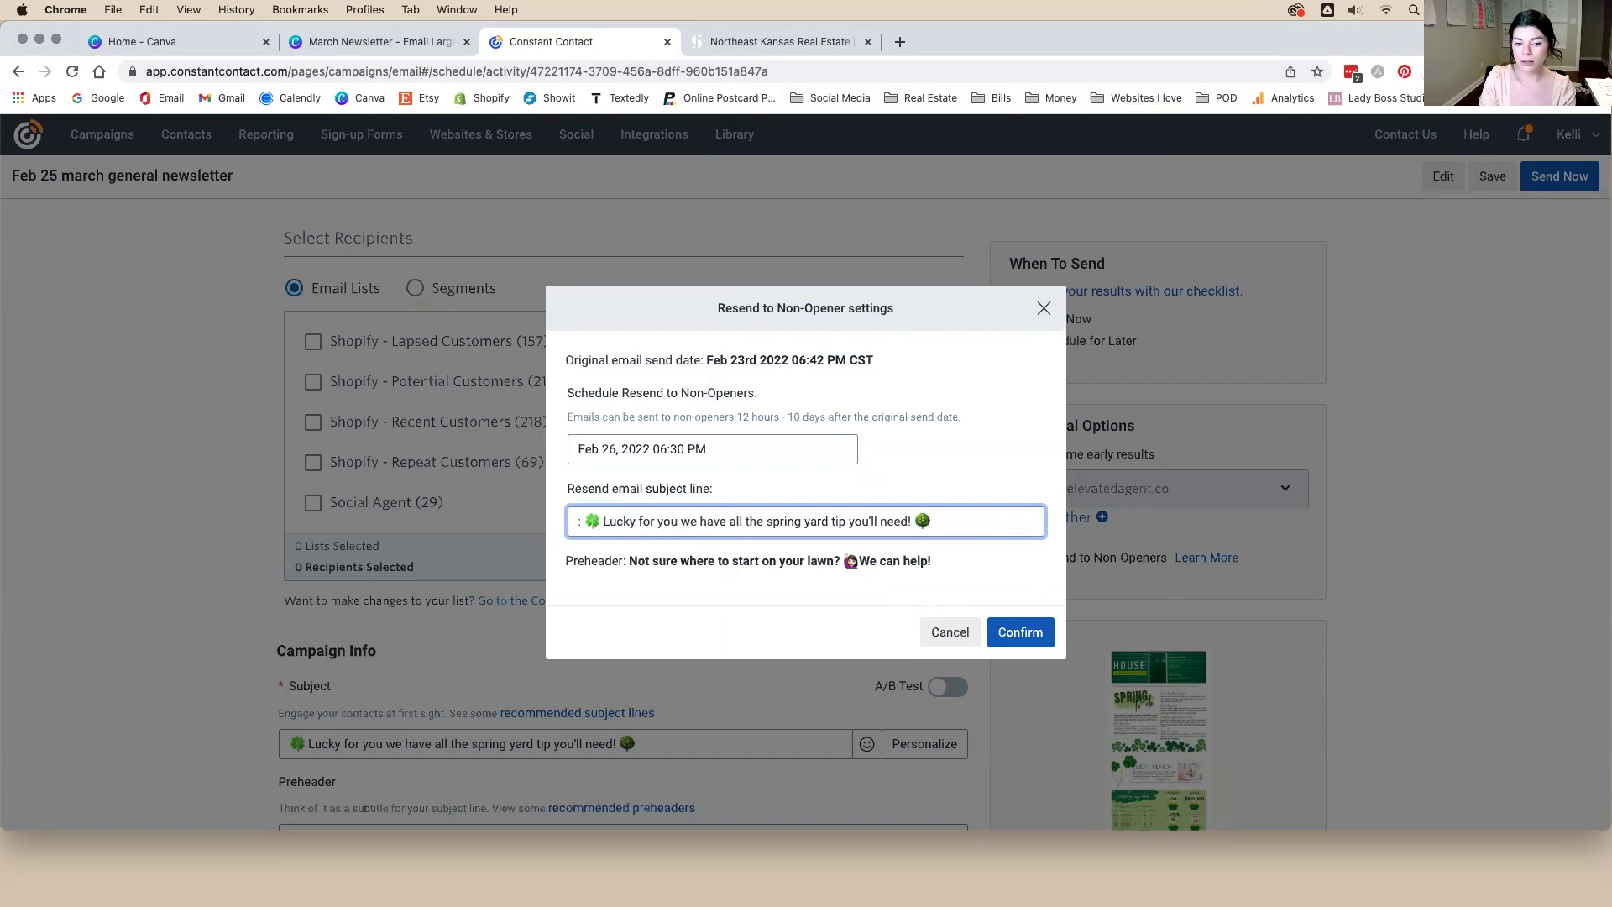
{"action": "type", "text": "OOOPS"}
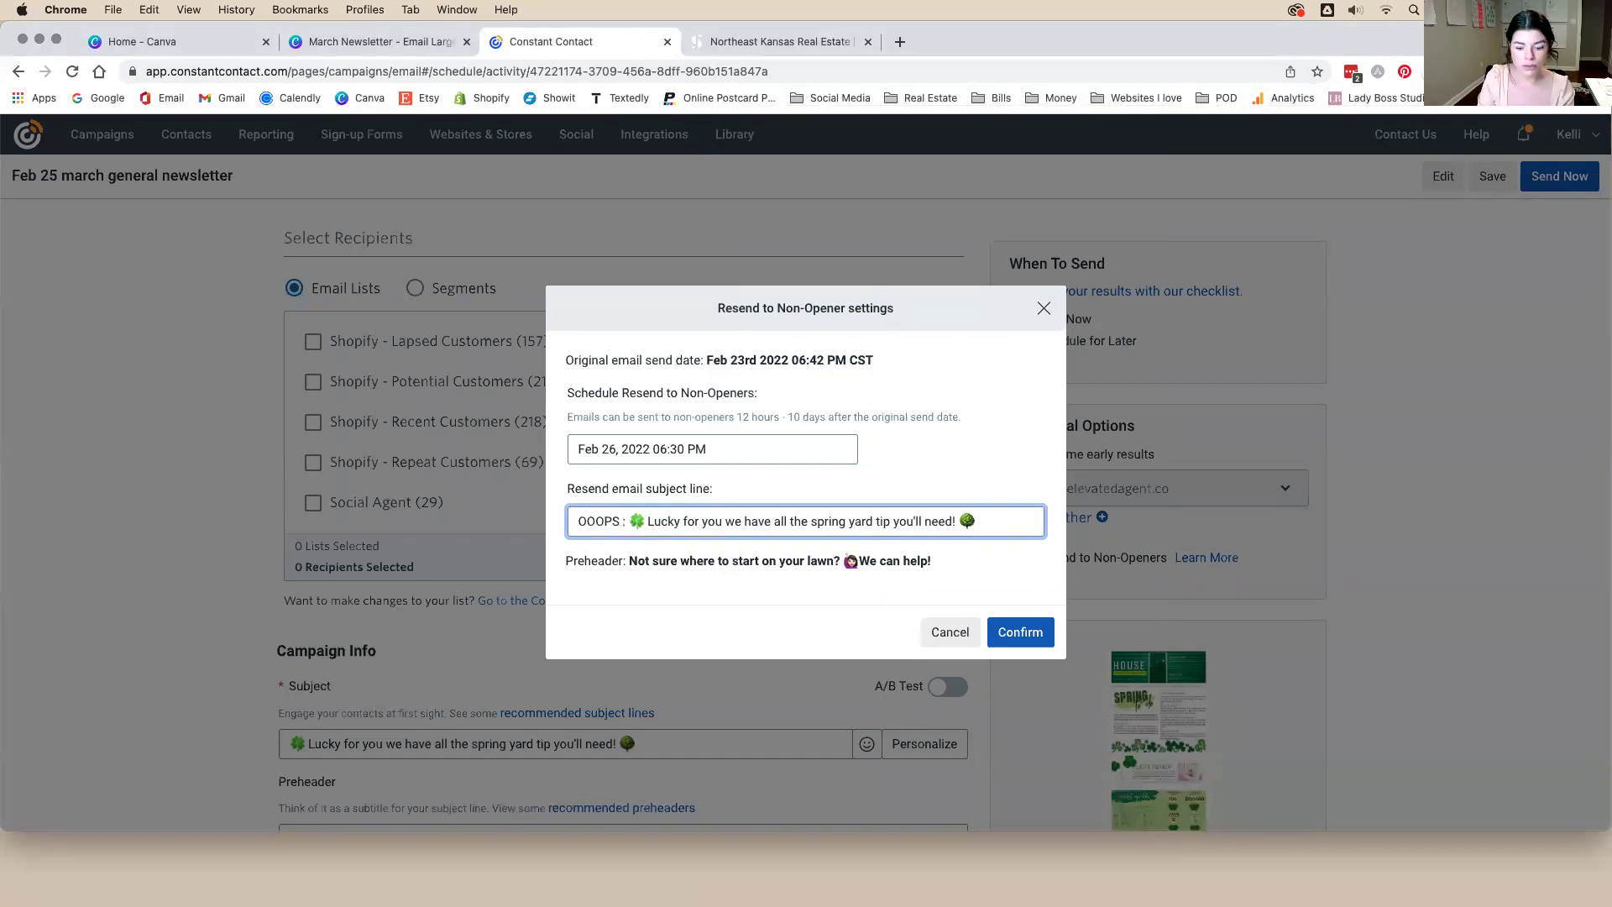
{"action": "type", "text": "You almost misse"}
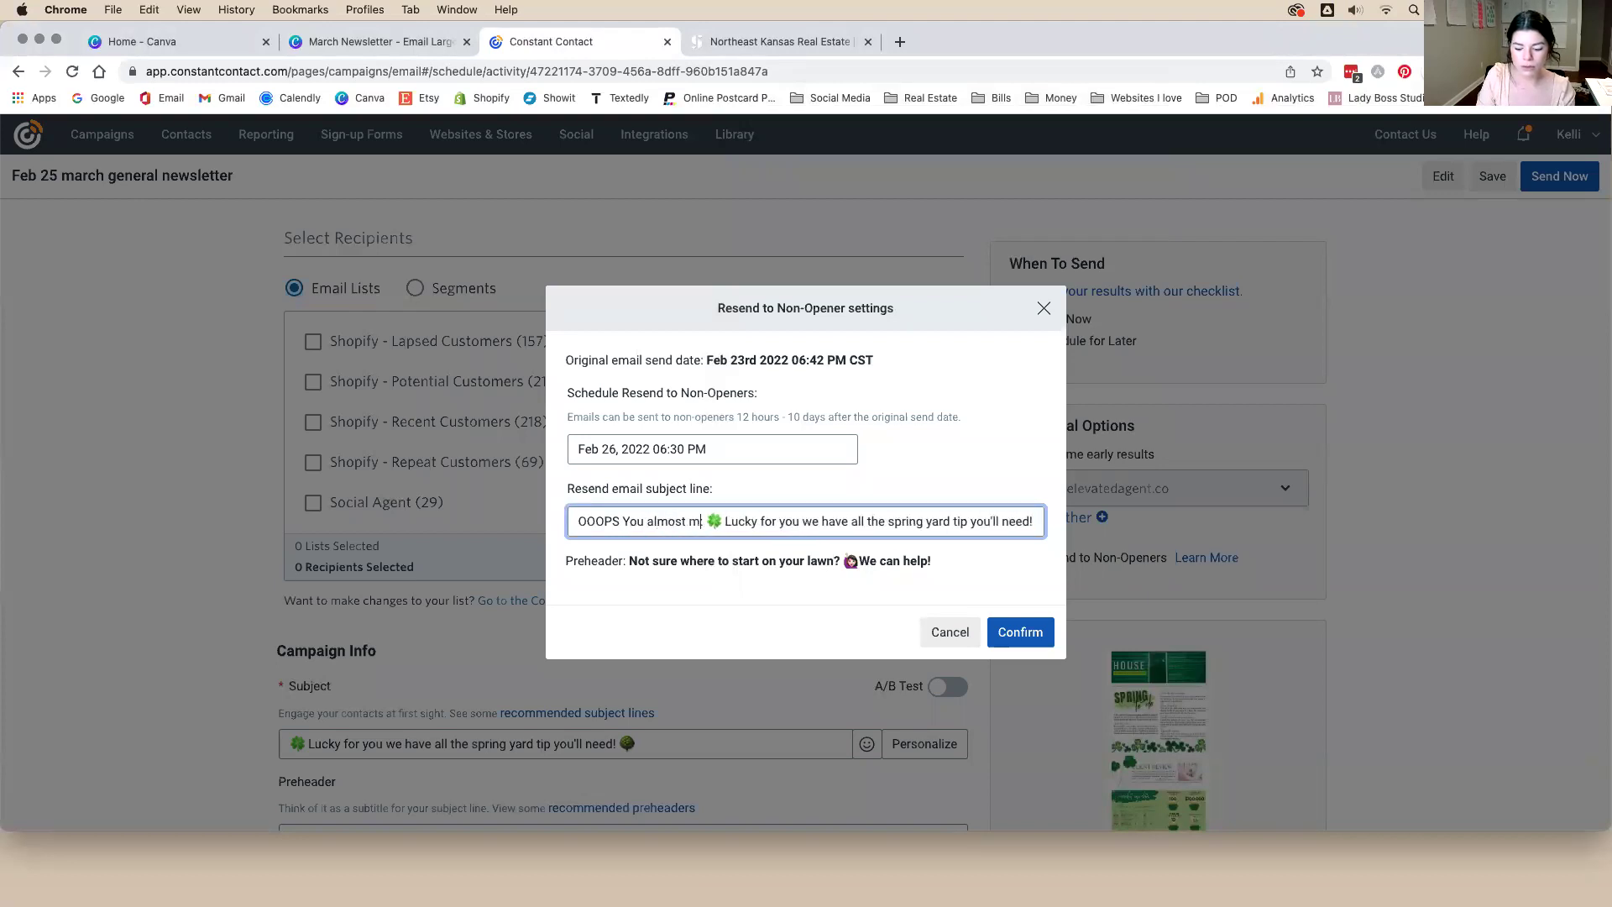
{"action": "type", "text": "d our spro:"}
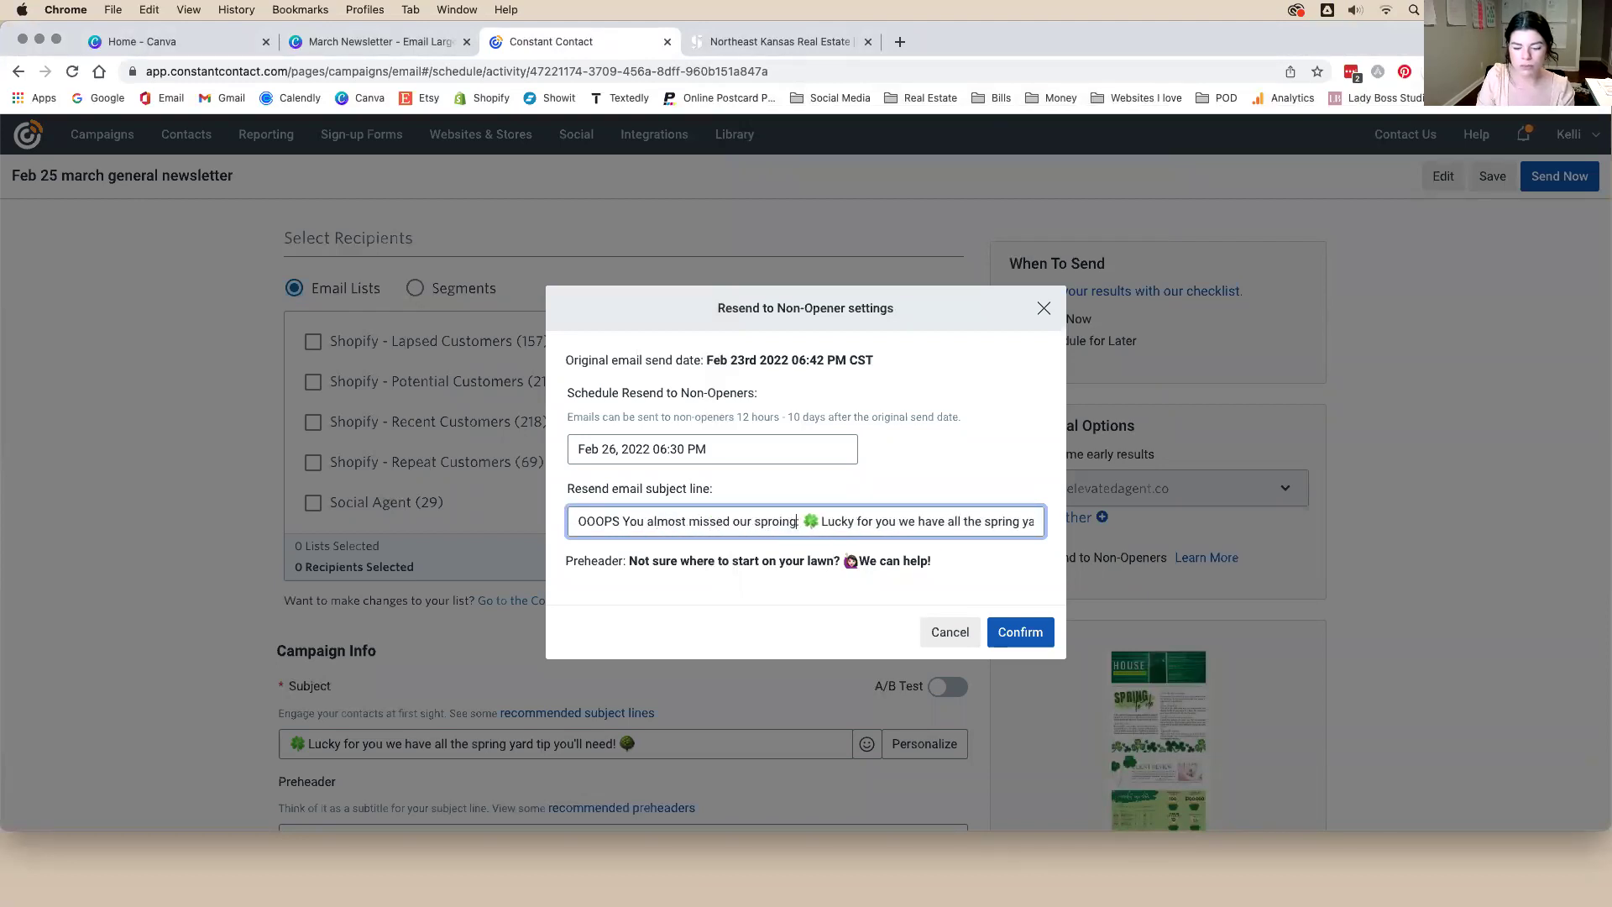
{"action": "key", "text": "BackSpace"}
{"action": "key", "text": "BackSpace"}
{"action": "type", "text": "ing time ya"}
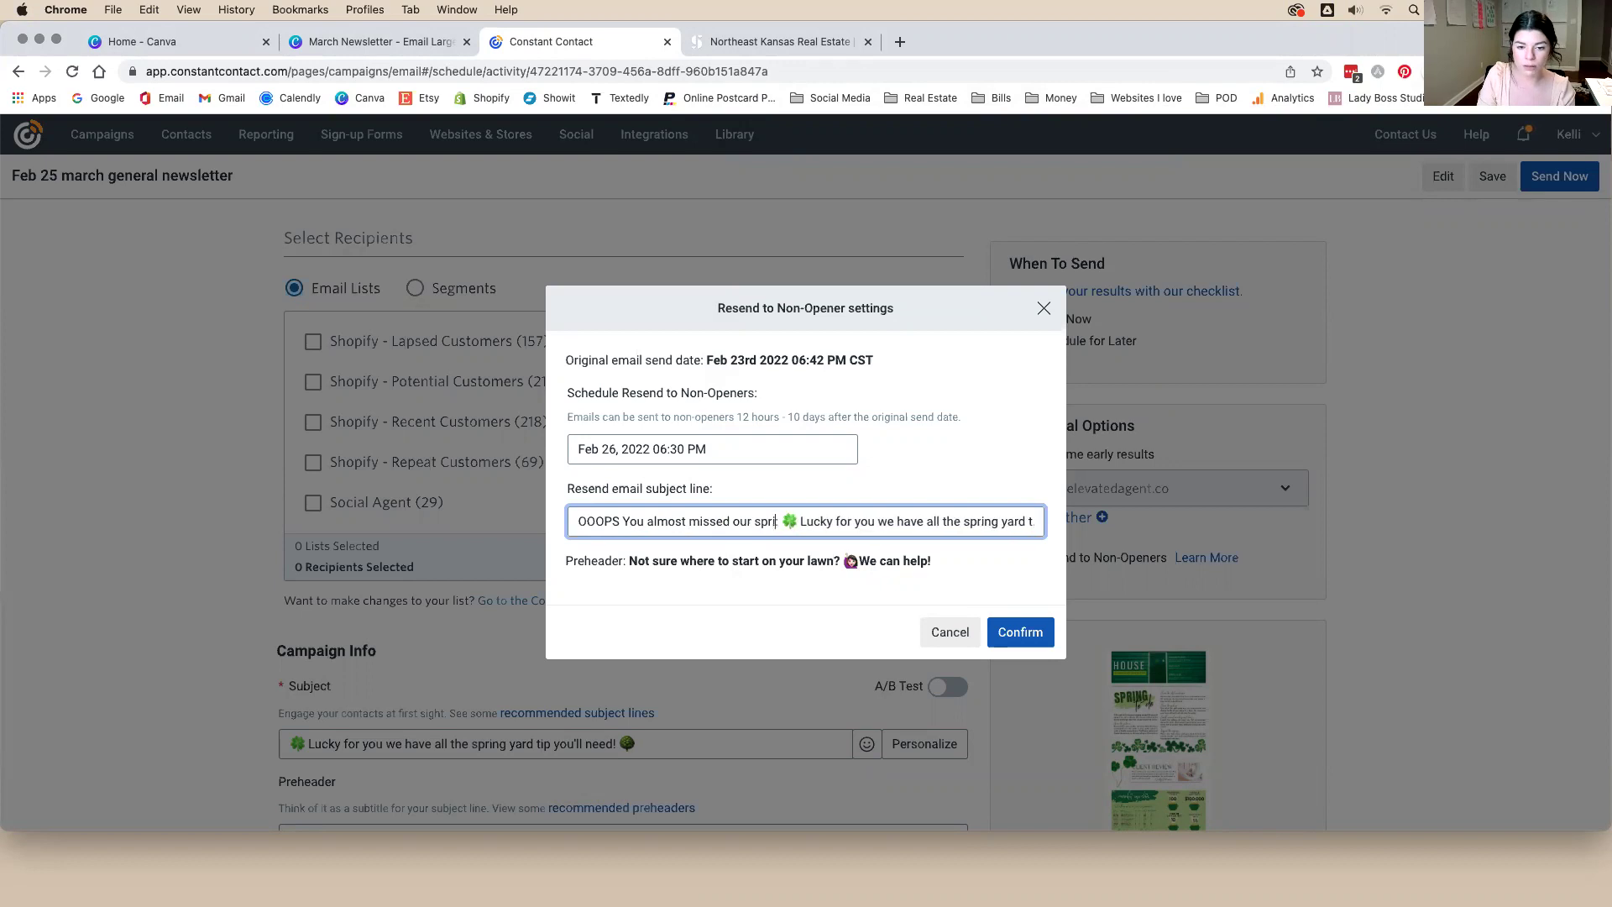
{"action": "type", "text": "rd tips"}
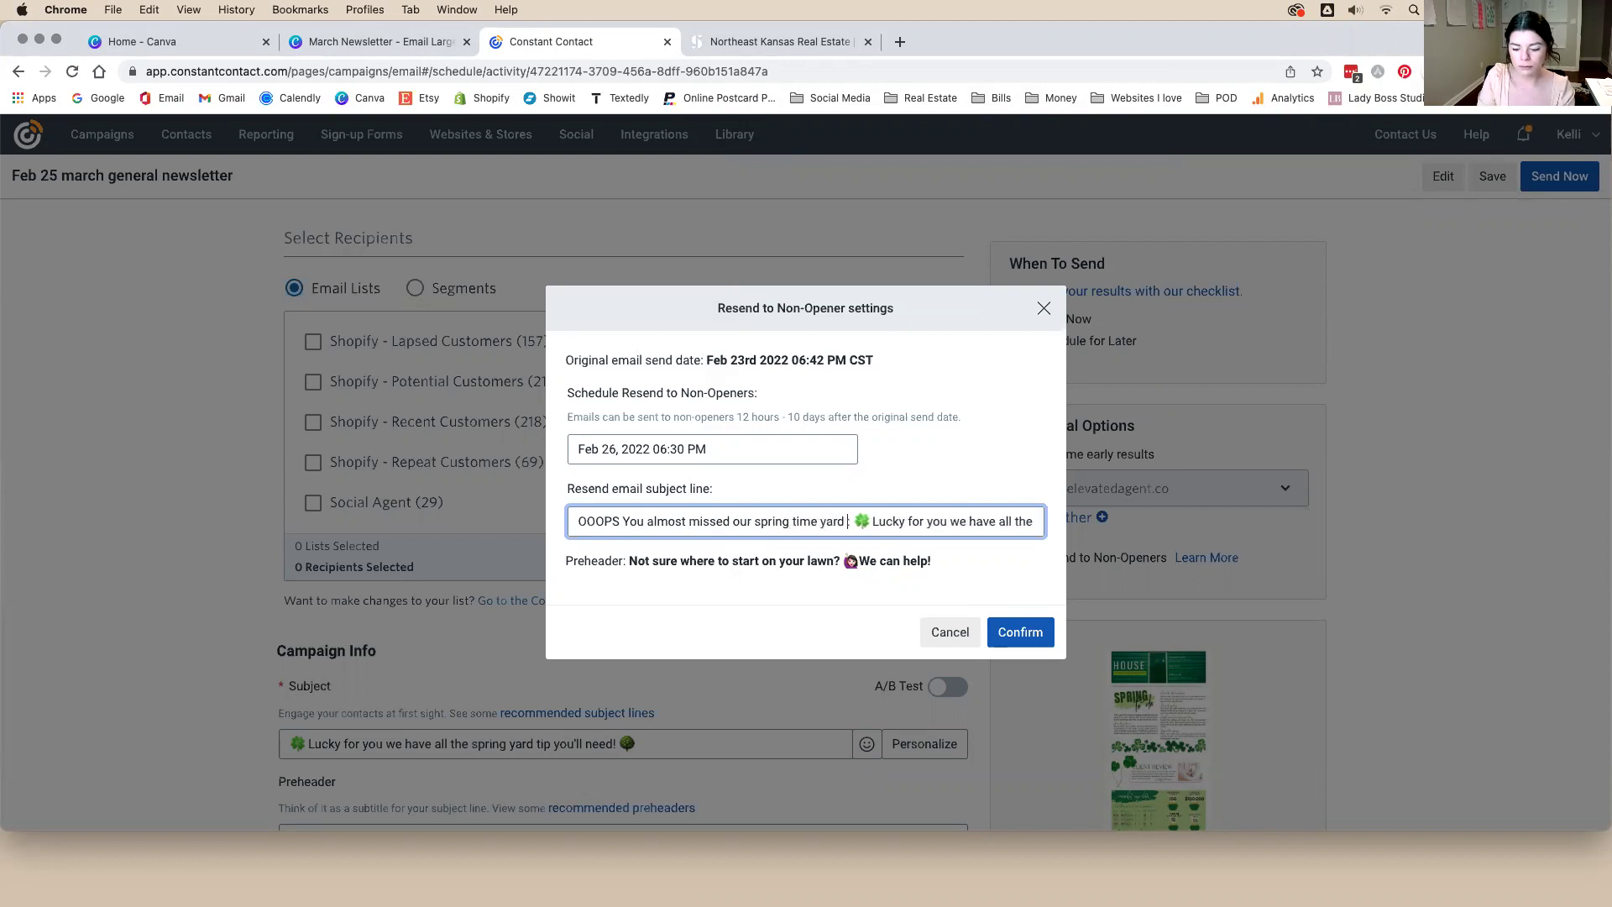
Replace the leftover original wording of the resend subject line with "!!", keeping only the closing tree emoji
{"action": "key", "text": "shift+Right"}
{"action": "key", "text": "shift+Right"}
{"action": "key", "text": "shift+Right"}
{"action": "key", "text": "shift+Right"}
{"action": "key", "text": "shift+Right"}
{"action": "key", "text": "shift+Right"}
{"action": "key", "text": "shift+Right"}
{"action": "key", "text": "shift+Right"}
{"action": "key", "text": "shift+Right"}
{"action": "key", "text": "shift+Right"}
{"action": "key", "text": "shift+Right"}
{"action": "key", "text": "shift+Right"}
{"action": "key", "text": "shift+Right"}
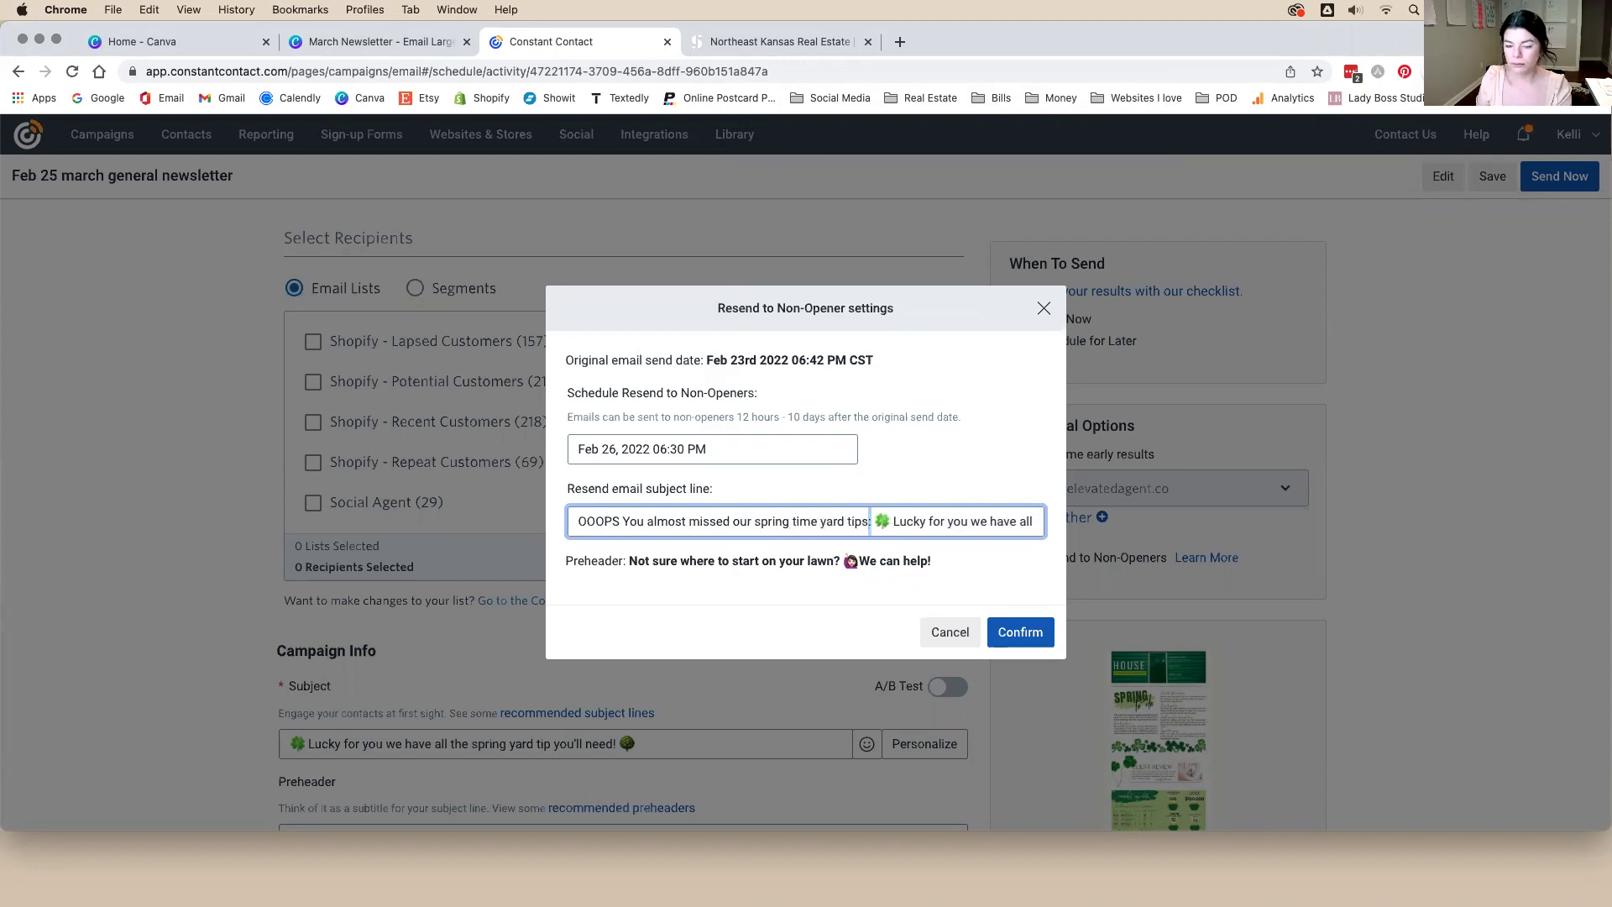
{"action": "key", "text": "shift+Right"}
{"action": "key", "text": "shift+Right"}
{"action": "key", "text": "shift+Right"}
{"action": "key", "text": "shift+Right"}
{"action": "key", "text": "shift+Right"}
{"action": "key", "text": "shift+Right"}
{"action": "key", "text": "shift+Right"}
{"action": "key", "text": "shift+Right"}
{"action": "key", "text": "shift+Right"}
{"action": "key", "text": "shift+Right"}
{"action": "key", "text": "shift+Right"}
{"action": "key", "text": "shift+Right"}
{"action": "key", "text": "shift+Right"}
{"action": "key", "text": "shift+Right"}
{"action": "key", "text": "shift+Right"}
{"action": "key", "text": "shift+Right"}
{"action": "key", "text": "shift+Right"}
{"action": "key", "text": "shift+Right"}
{"action": "key", "text": "shift+Right"}
{"action": "key", "text": "shift+Right"}
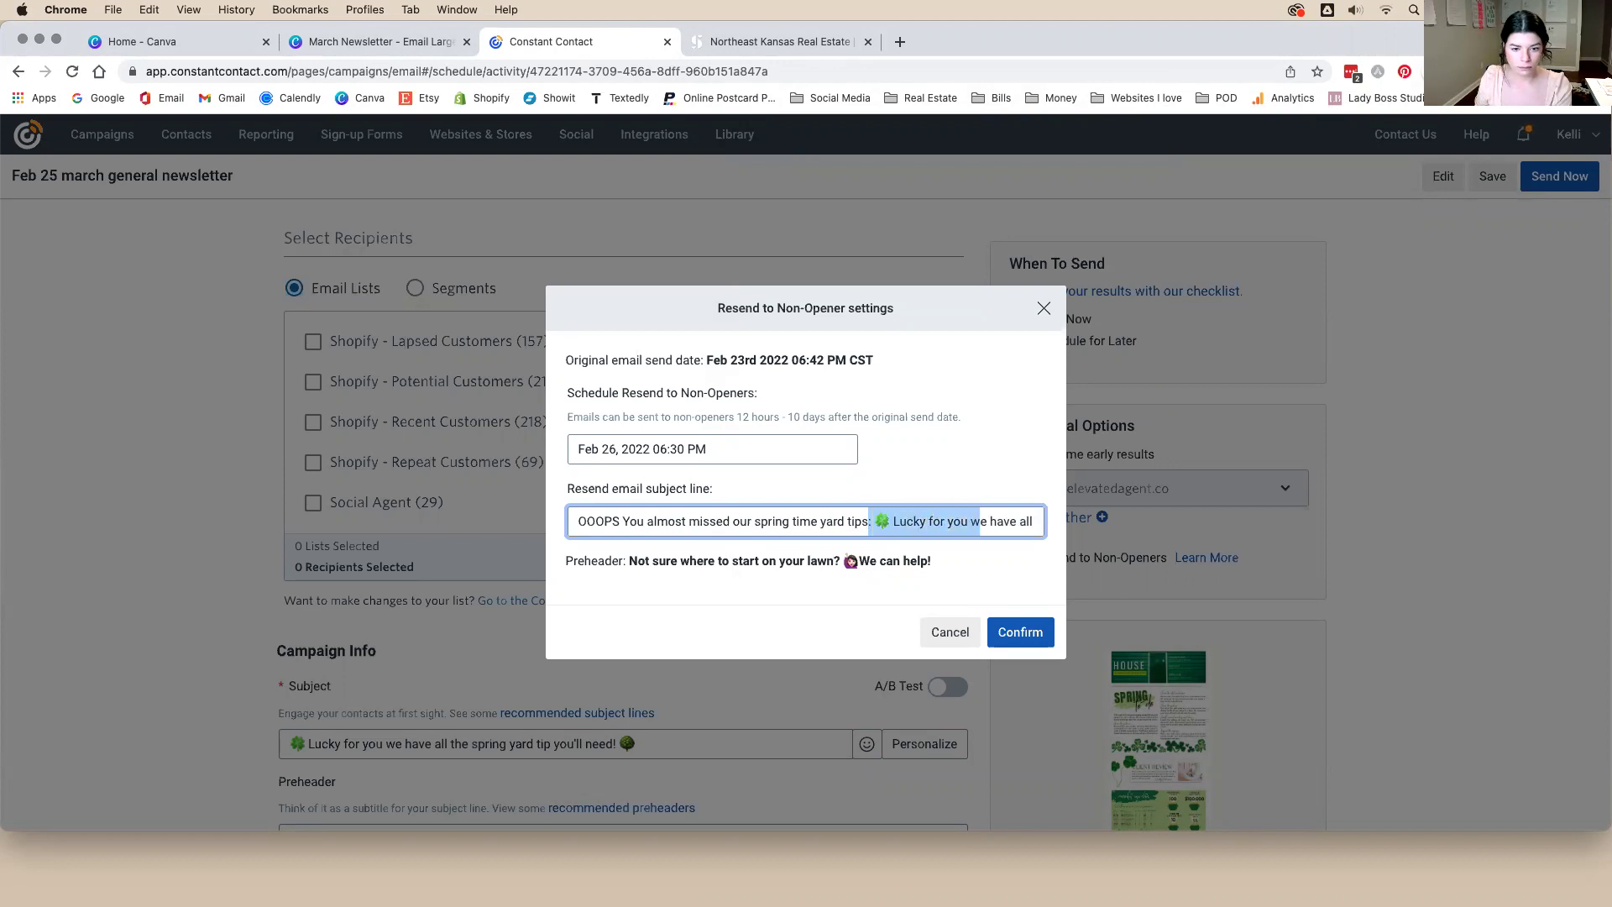
{"action": "key", "text": "shift+Right"}
{"action": "key", "text": "shift+Right"}
{"action": "key", "text": "shift+Right"}
{"action": "key", "text": "shift+Right"}
{"action": "key", "text": "shift+Right"}
{"action": "key", "text": "shift+Right"}
{"action": "key", "text": "shift+Right"}
{"action": "key", "text": "shift+Right"}
{"action": "key", "text": "shift+Right"}
{"action": "key", "text": "shift+Right"}
{"action": "key", "text": "shift+Right"}
{"action": "key", "text": "shift+Right"}
{"action": "key", "text": "shift+Right"}
{"action": "key", "text": "shift+Right"}
{"action": "key", "text": "shift+Right"}
{"action": "key", "text": "shift+Right"}
{"action": "key", "text": "shift+Right"}
{"action": "key", "text": "shift+Right"}
{"action": "key", "text": "shift+Right"}
{"action": "key", "text": "shift+Right"}
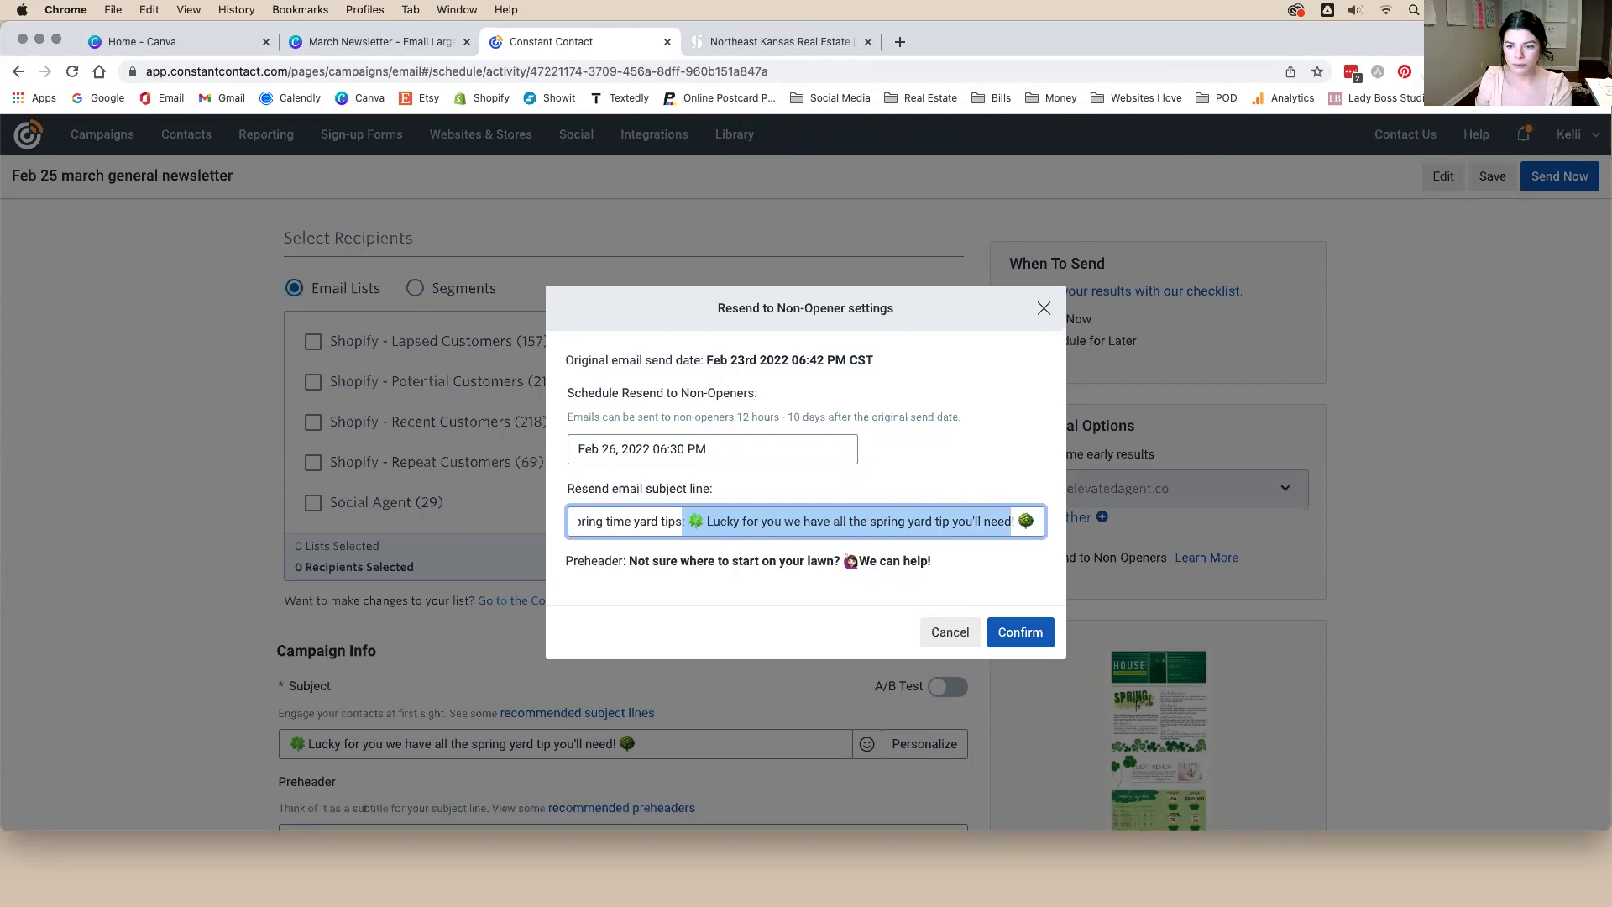
{"action": "key", "text": "BackSpace"}
{"action": "type", "text": "!!"}
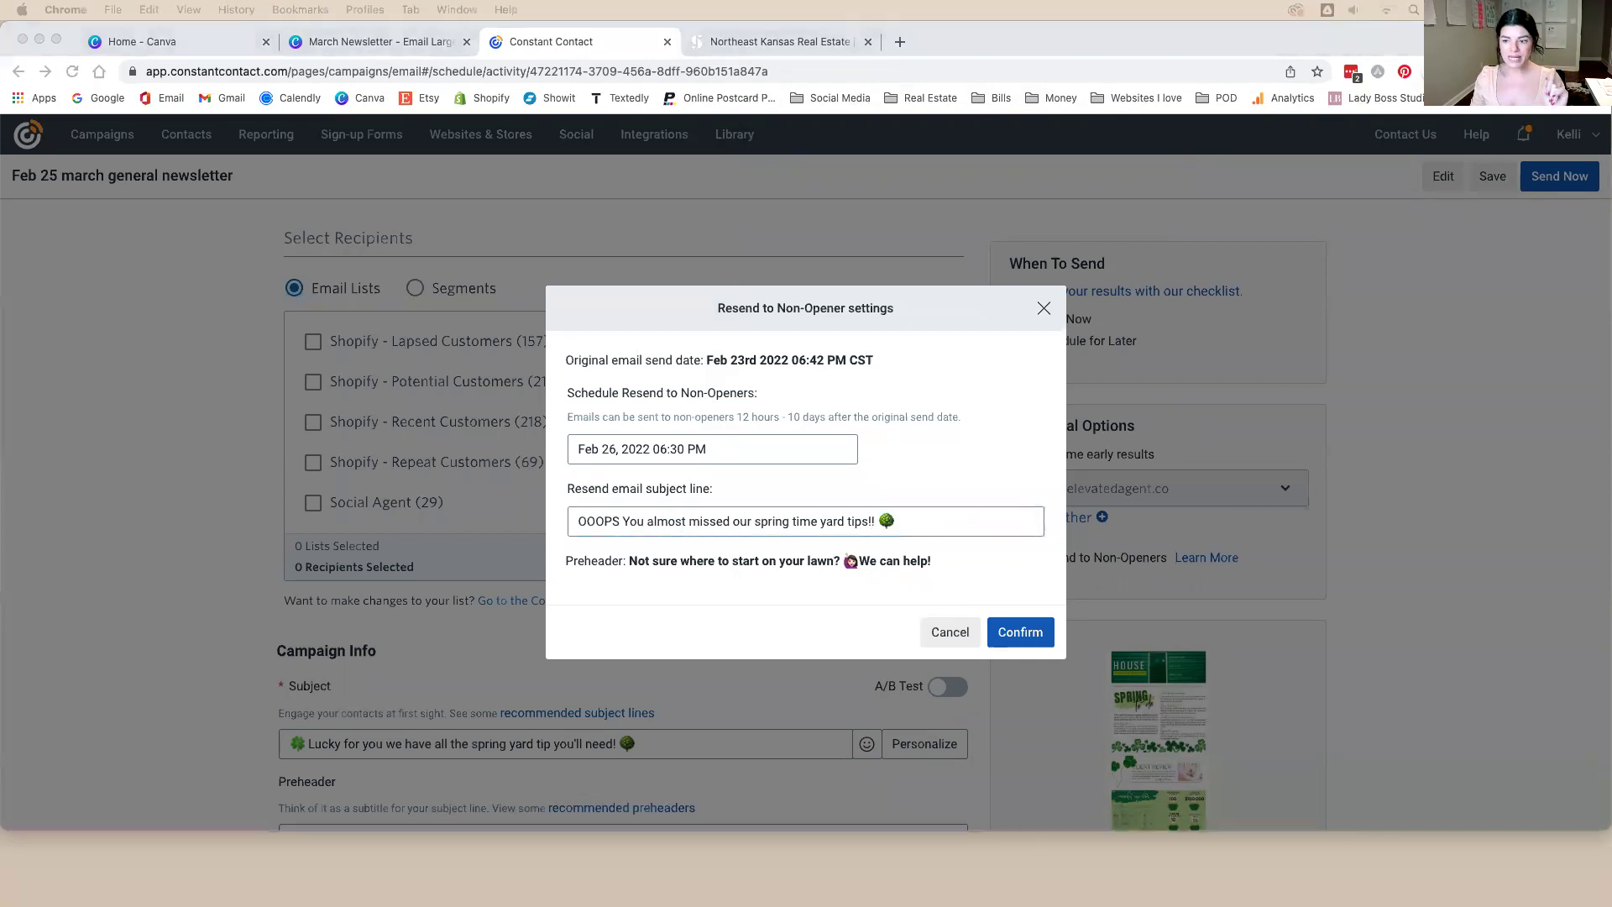
Switch to the PDF in Preview to compare the Walgreens subject line example with the resend subject line
{"action": "key", "text": "super+Tab"}
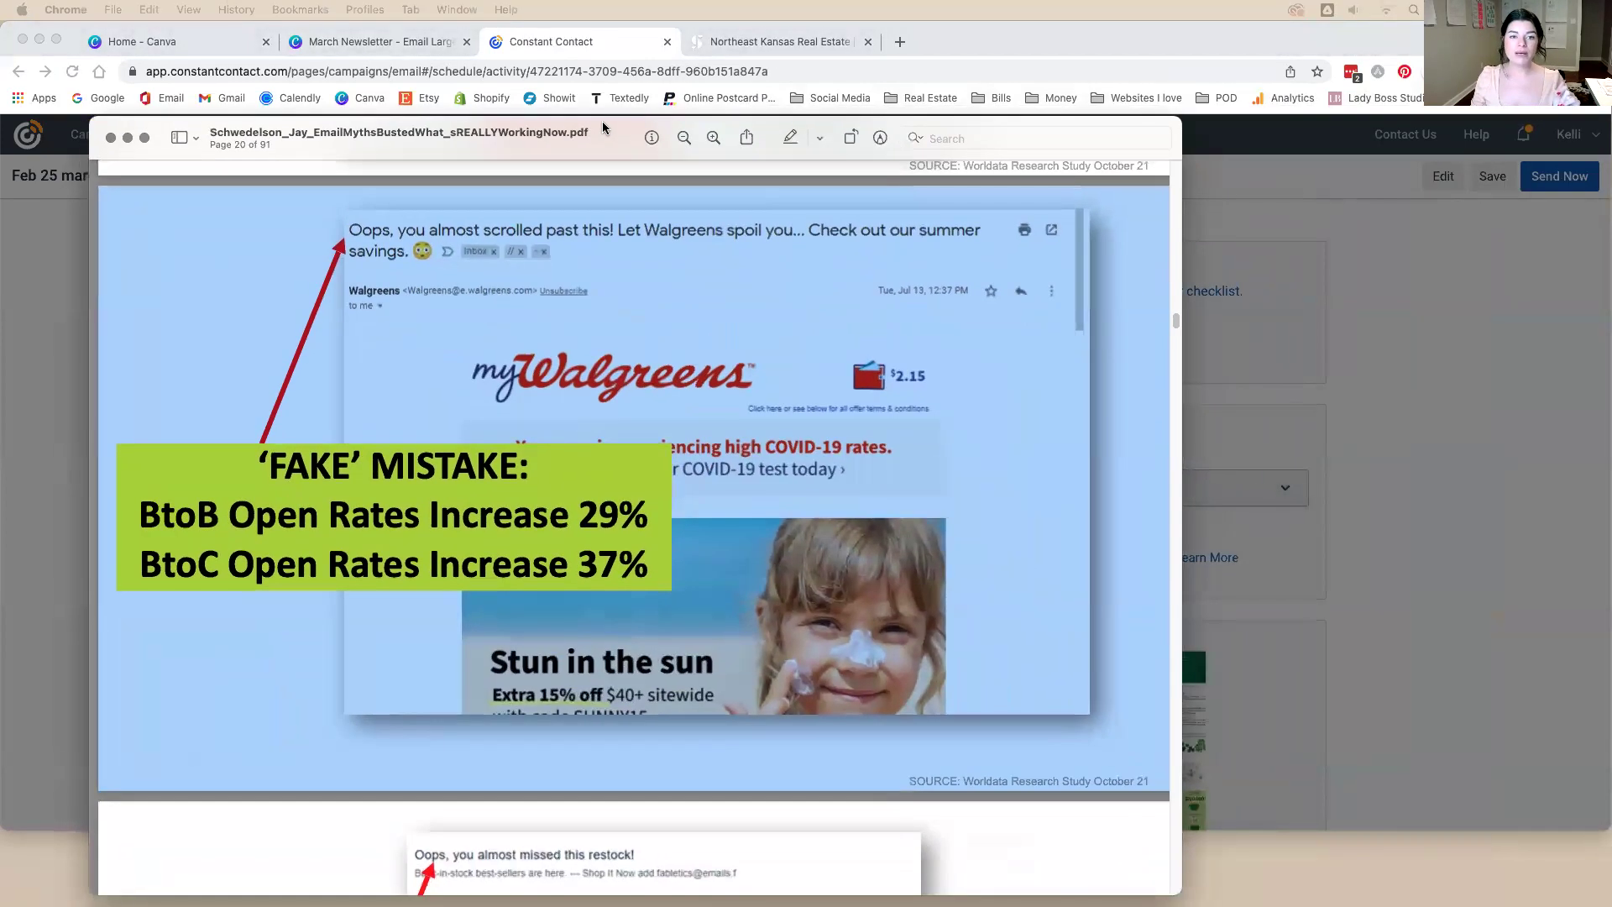
{"action": "key", "text": "super+Tab"}
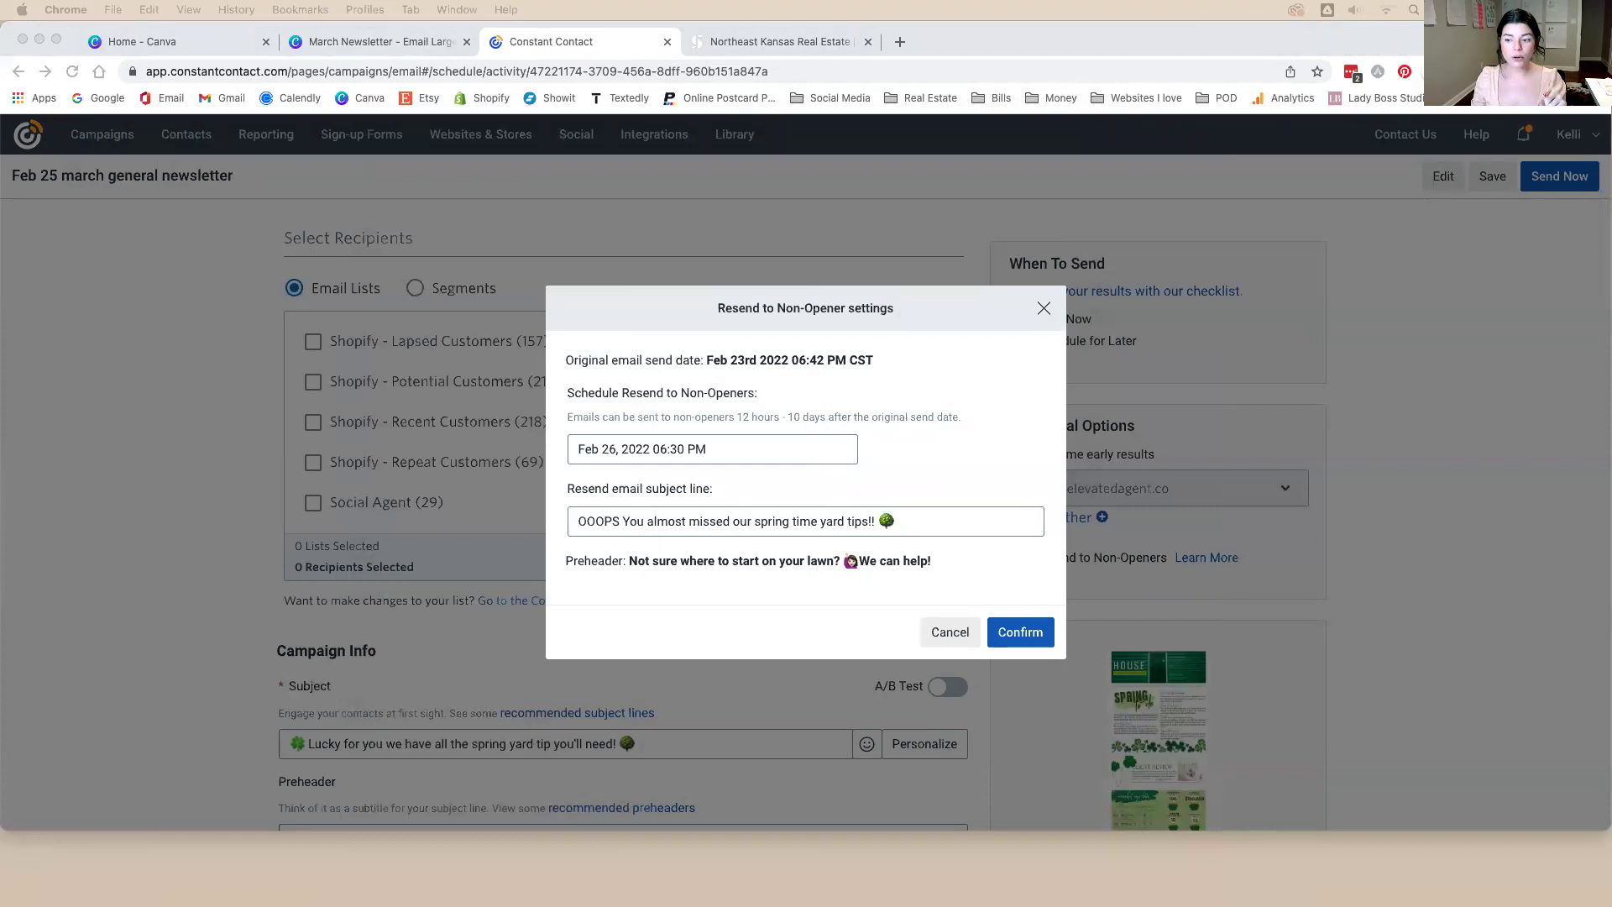
{"action": "key", "text": "super+Tab"}
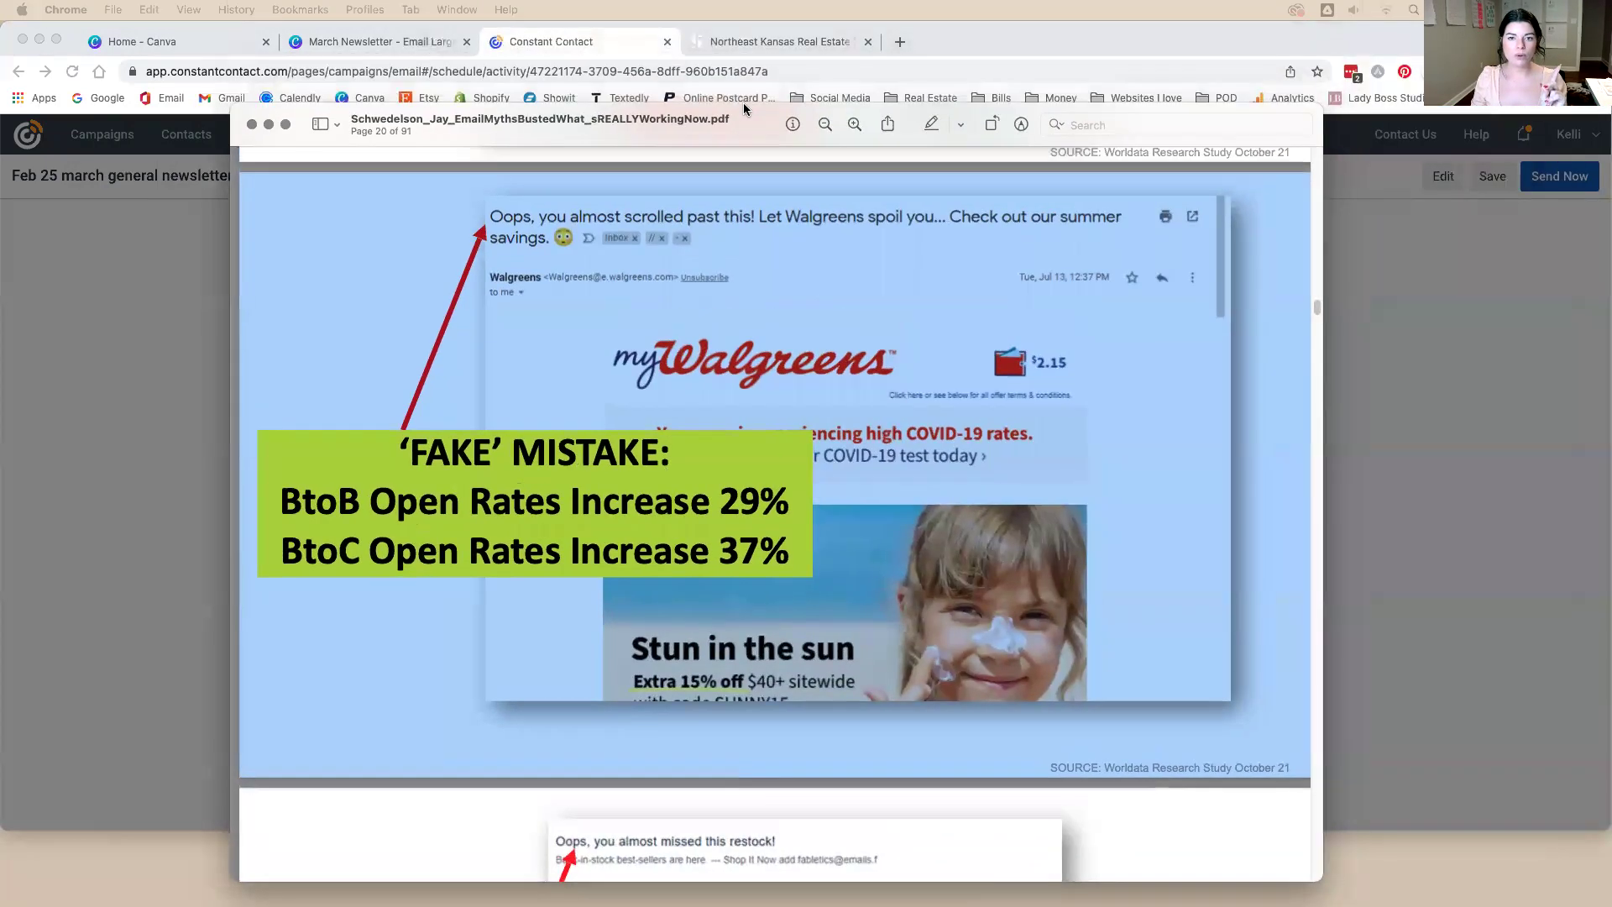
{"action": "left_click_drag", "start_coordinate": [743, 107], "coordinate": [677, 100]}
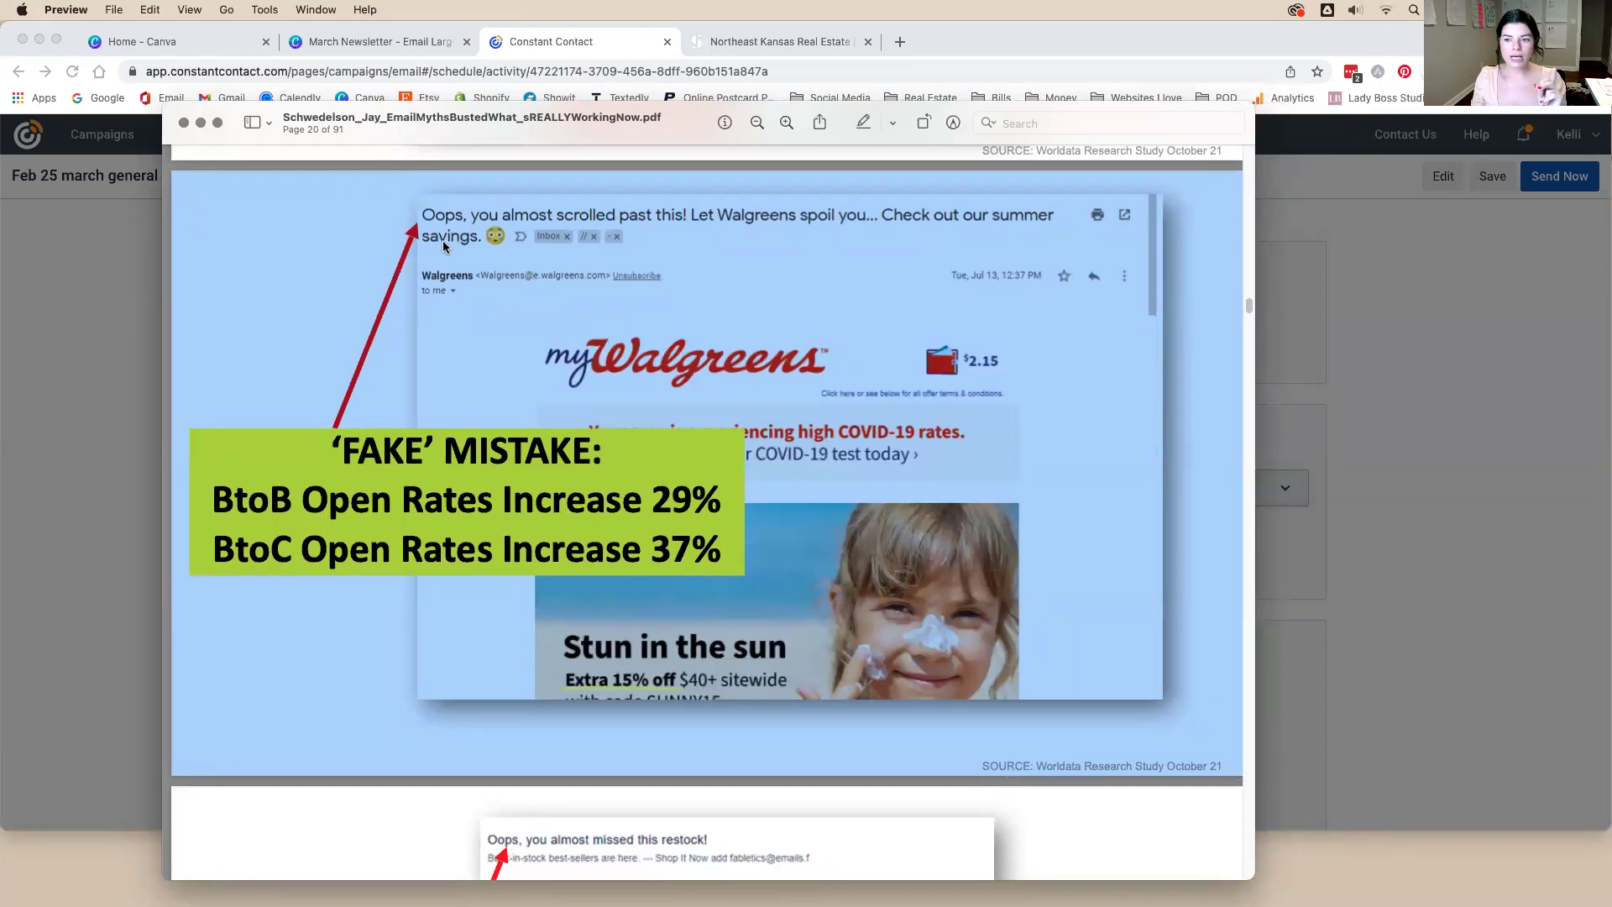
Examine the BtoC open rate line of the "fake" mistake callout beside the Walgreens example, and close the PDF
{"action": "left_click", "coordinate": [259, 502]}
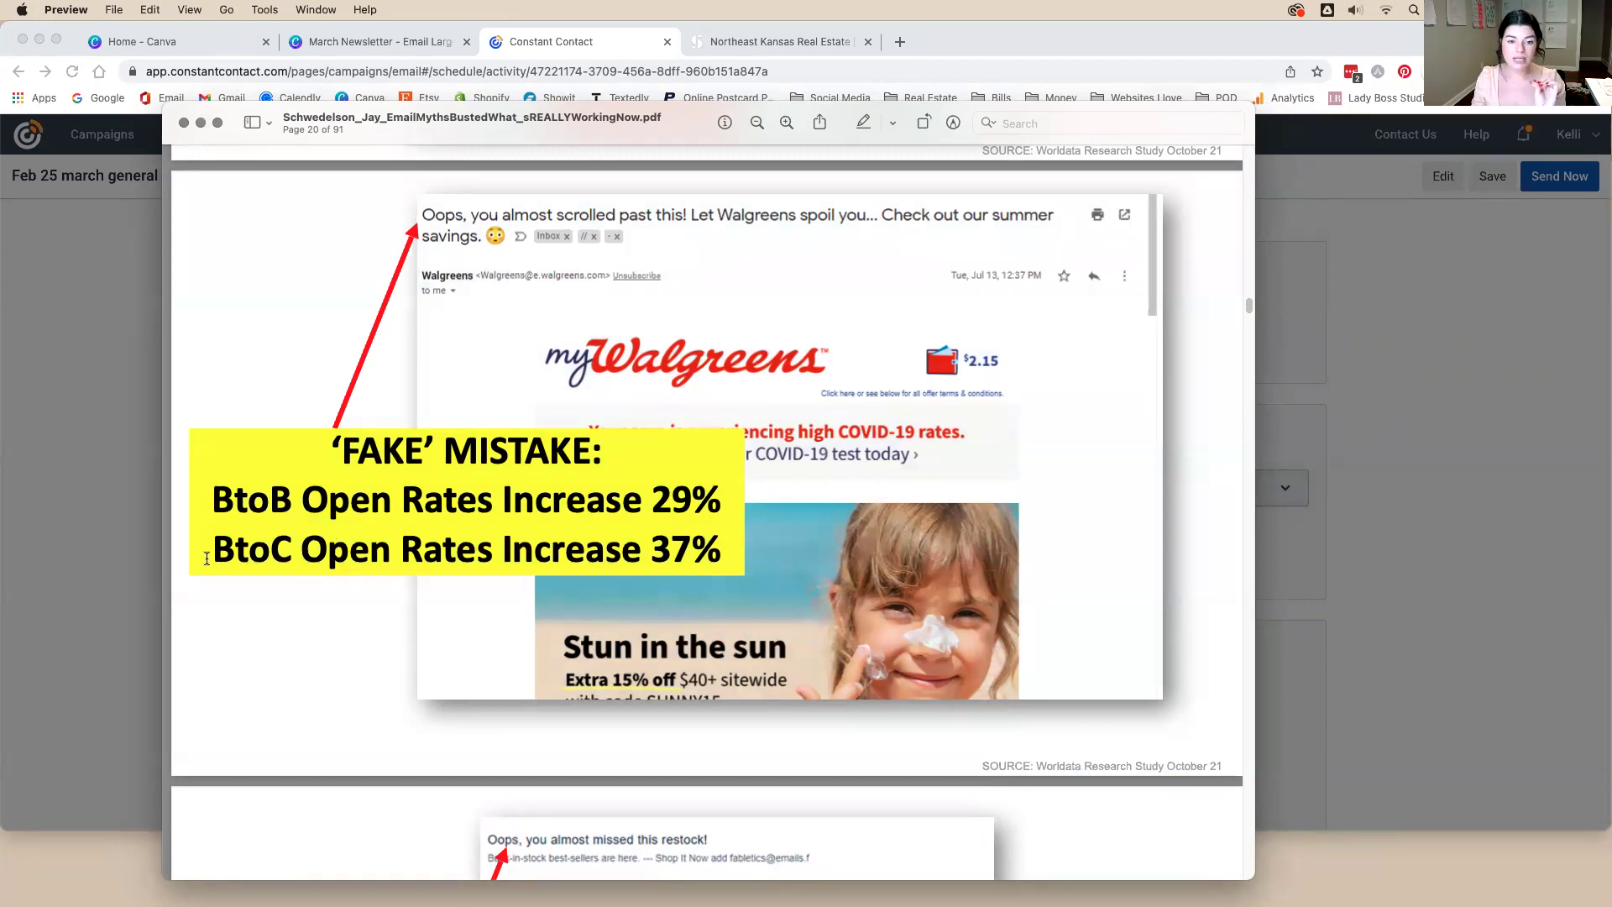
{"action": "left_click_drag", "start_coordinate": [267, 551], "coordinate": [723, 552]}
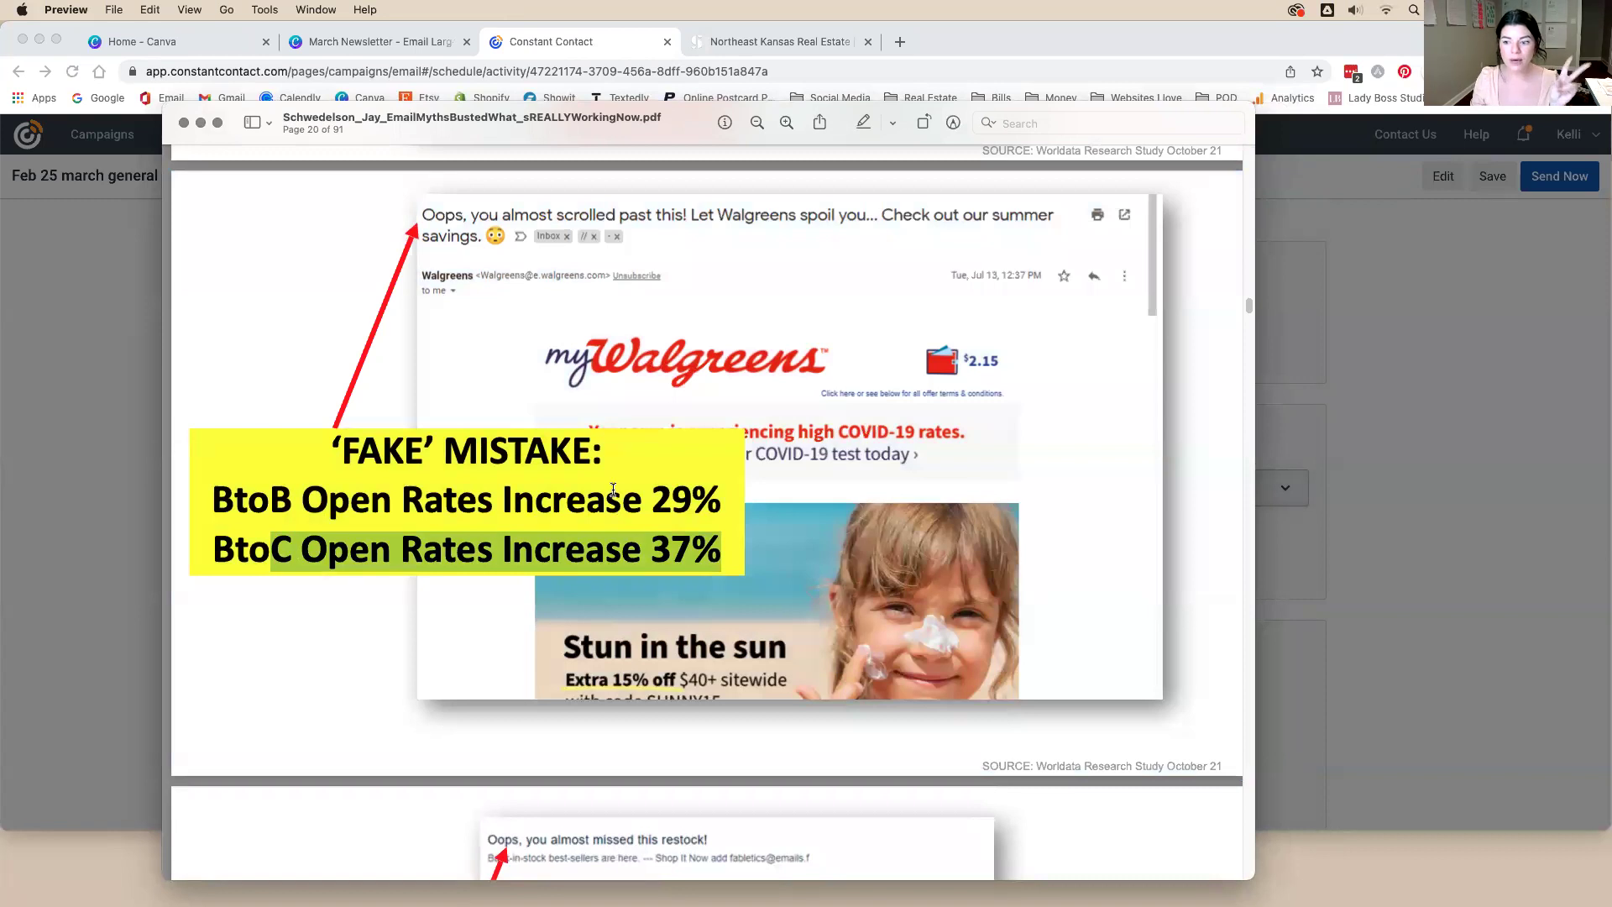
{"action": "scroll", "coordinate": [613, 489], "scroll_direction": "down", "scroll_amount": 3}
{"action": "key", "text": "super+w"}
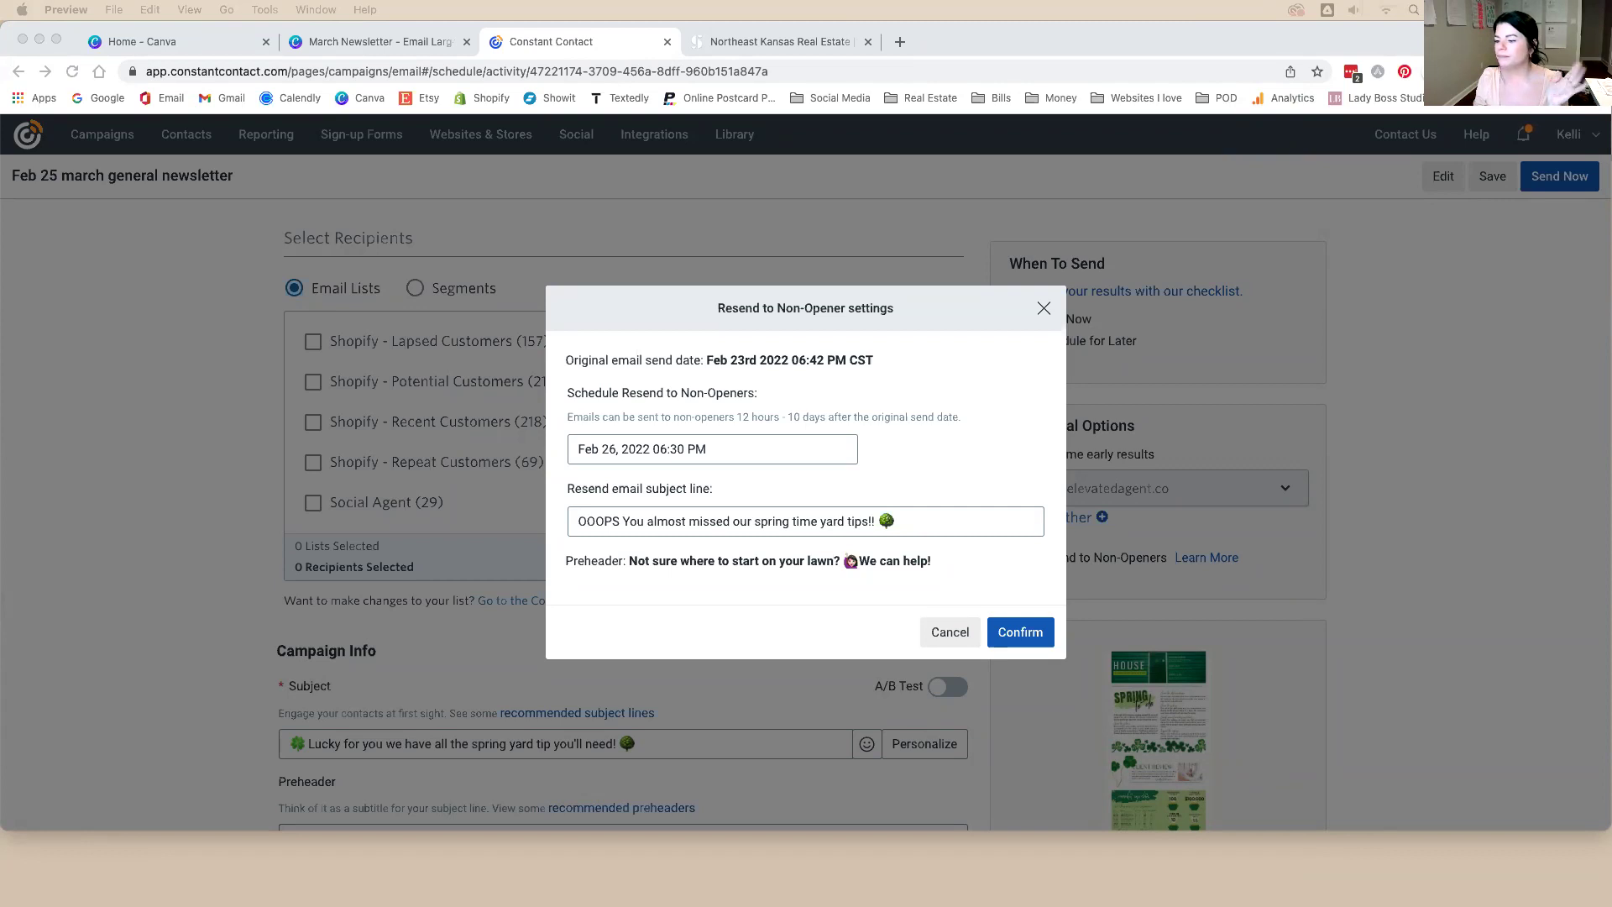
Return to Constant Contact in Chrome, confirm the Resend to Non-Opener settings, and review the campaign's sending options
{"action": "left_click", "coordinate": [935, 389]}
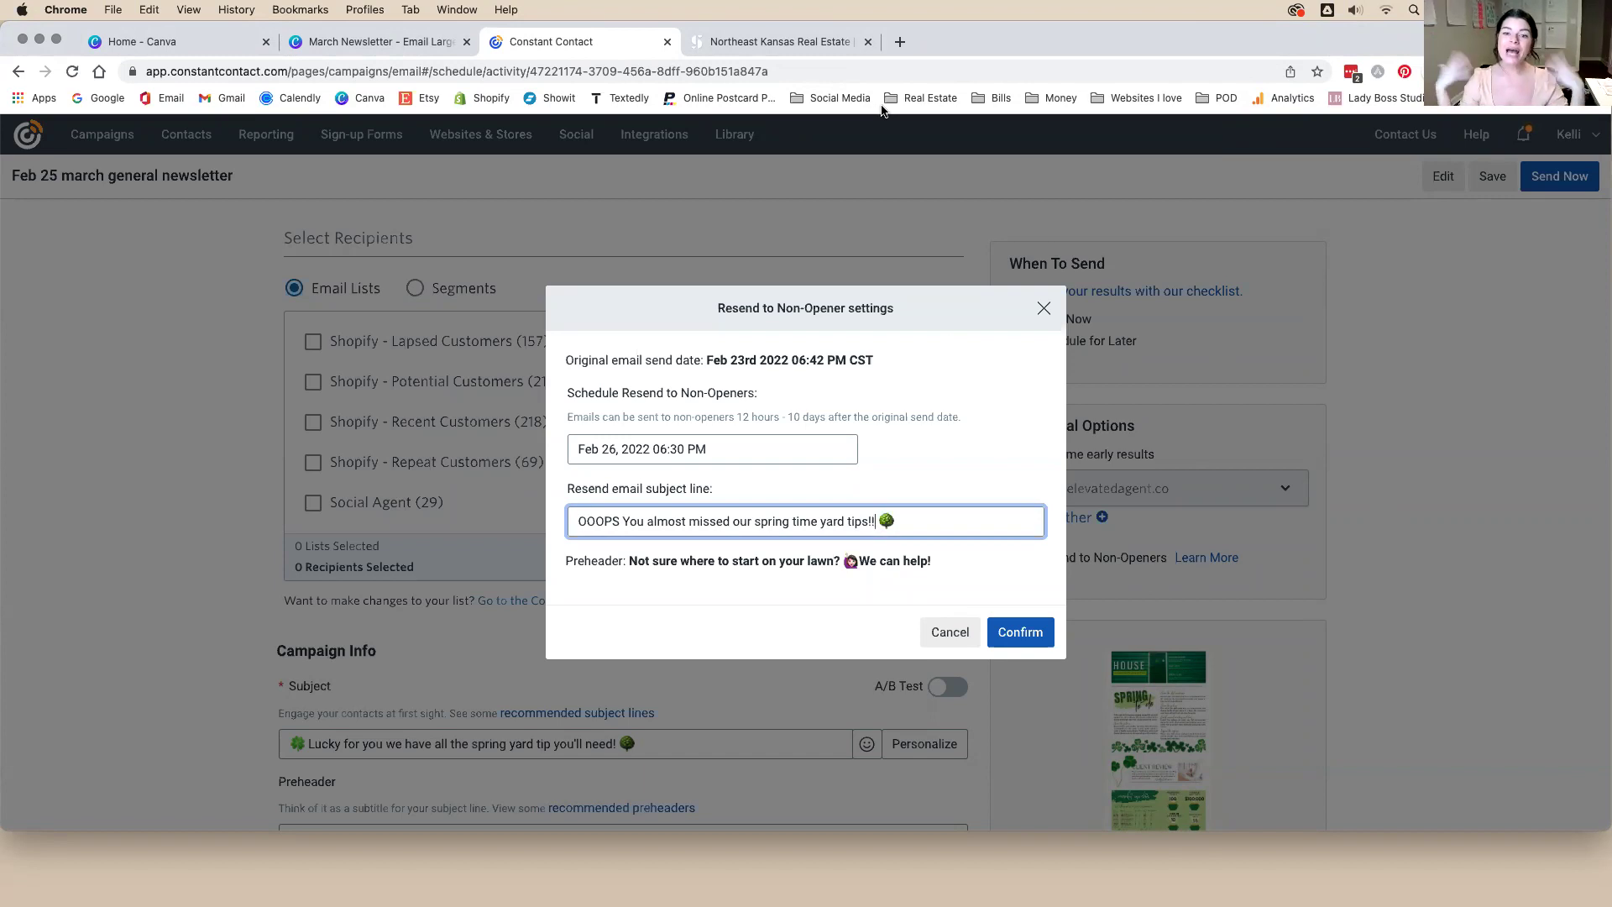
{"action": "triple_click", "coordinate": [662, 335]}
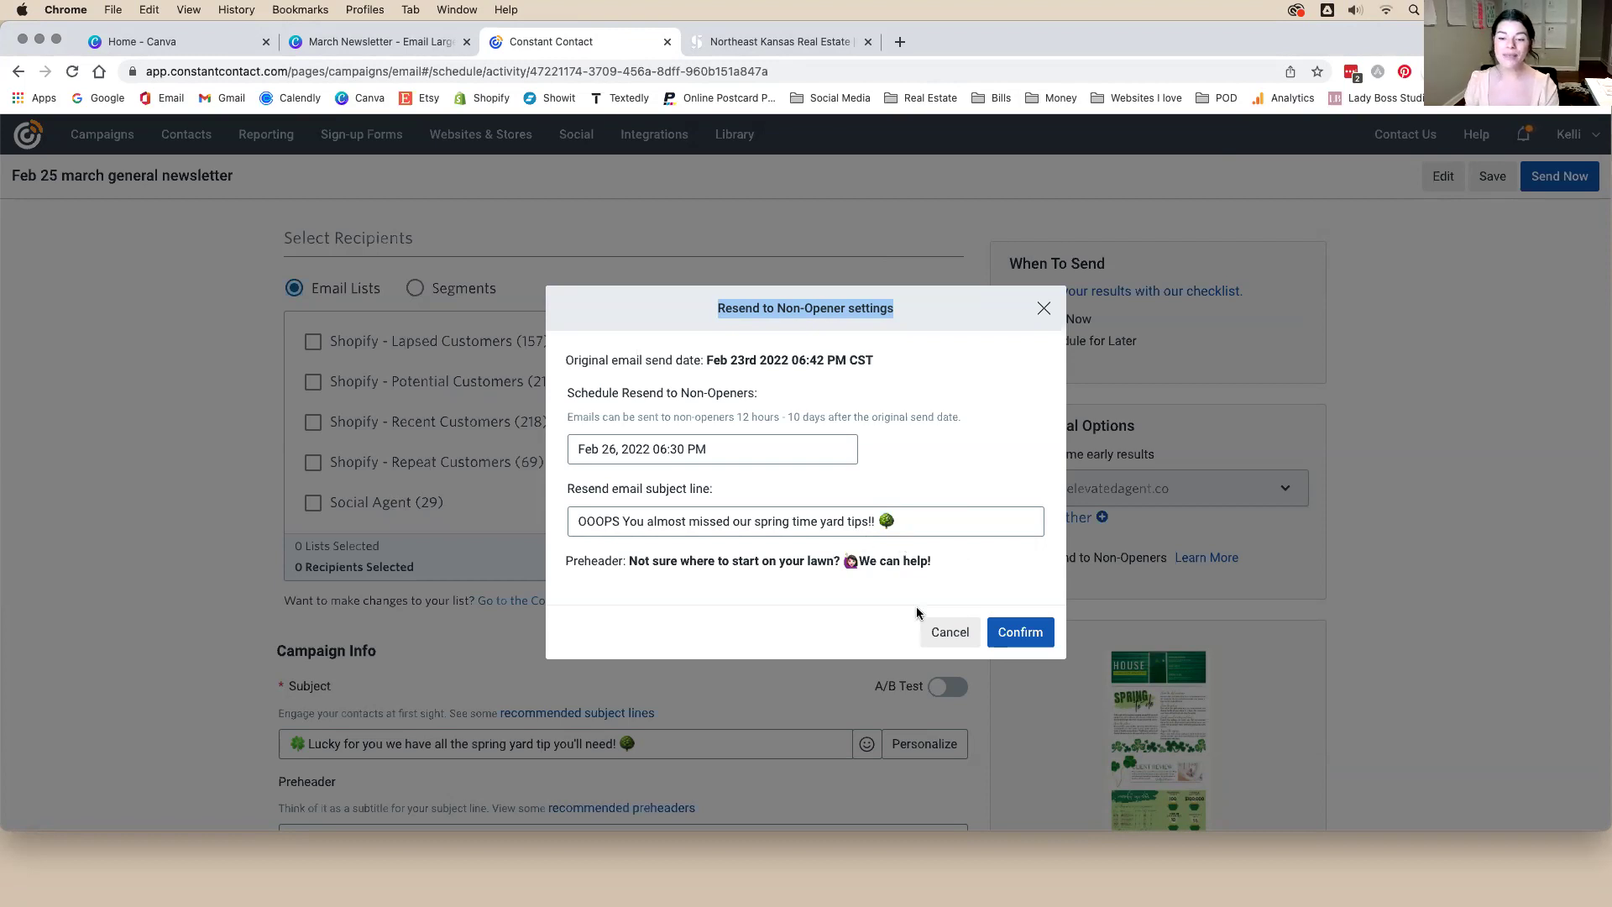
{"action": "left_click", "coordinate": [1019, 632]}
{"action": "scroll", "coordinate": [994, 636], "scroll_direction": "down", "scroll_amount": 5}
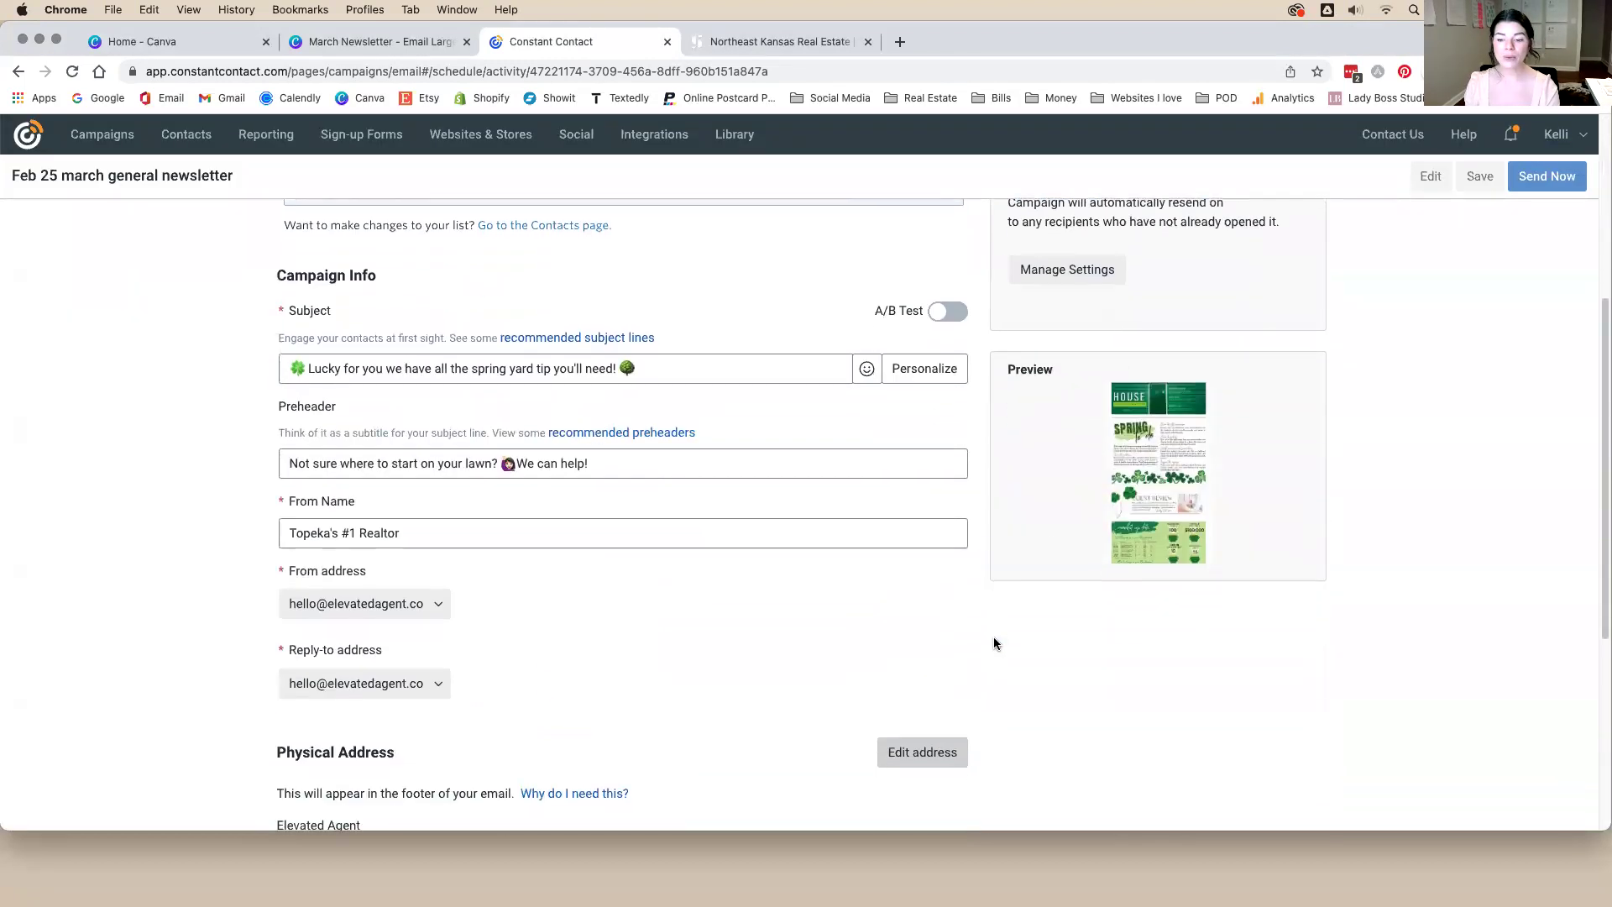
{"action": "scroll", "coordinate": [994, 643], "scroll_direction": "up", "scroll_amount": 5}
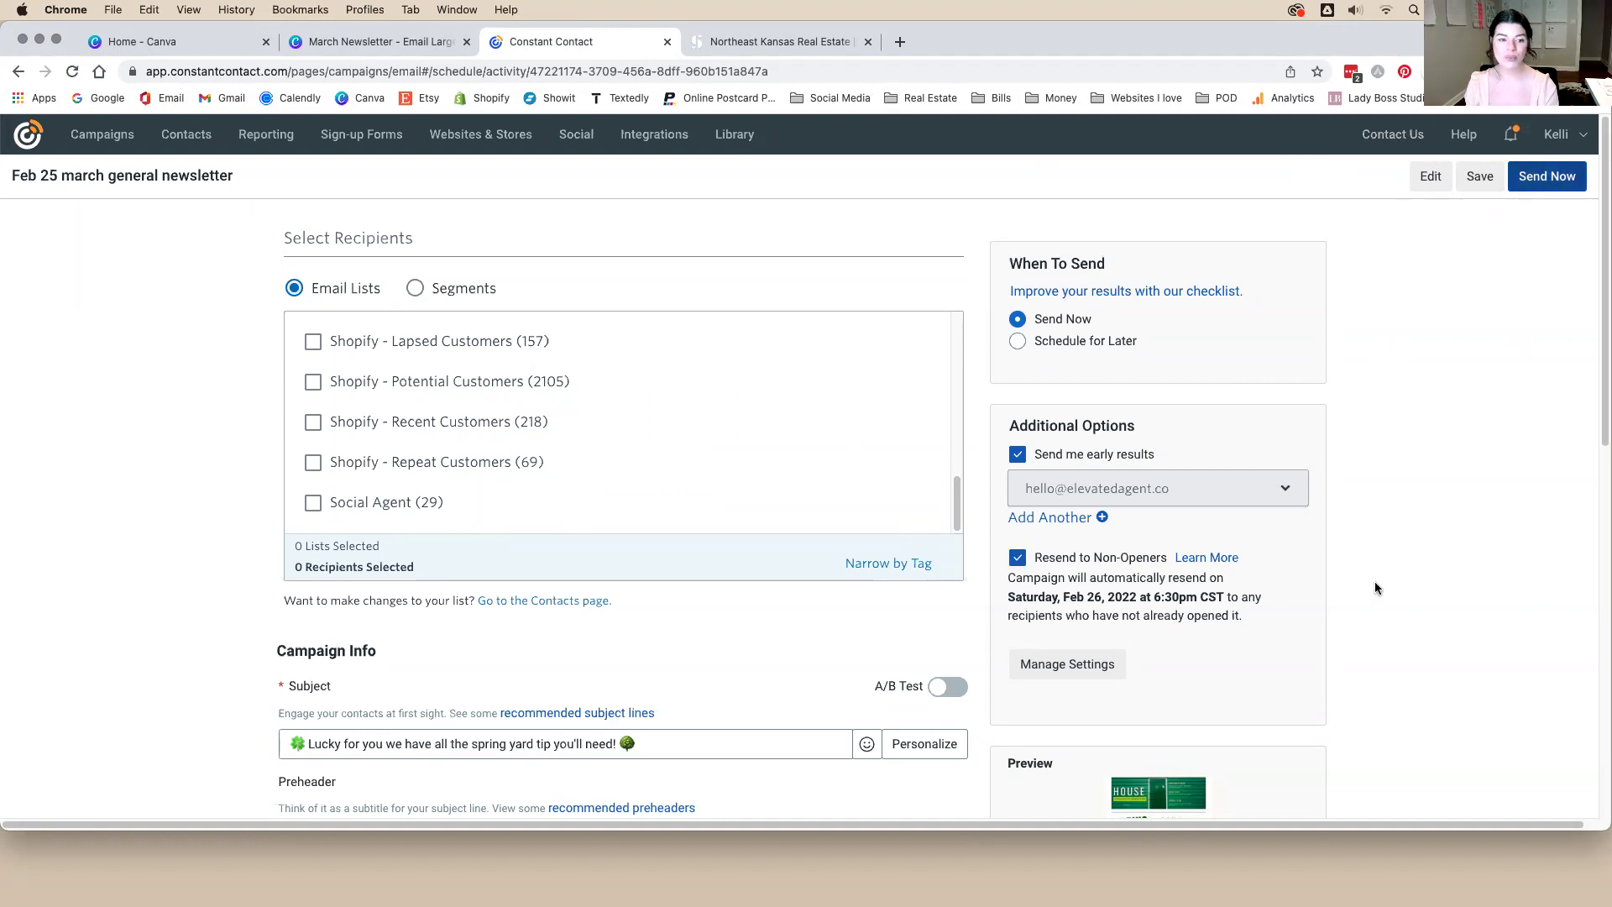
{"action": "scroll", "coordinate": [1373, 581], "scroll_direction": "down", "scroll_amount": 2}
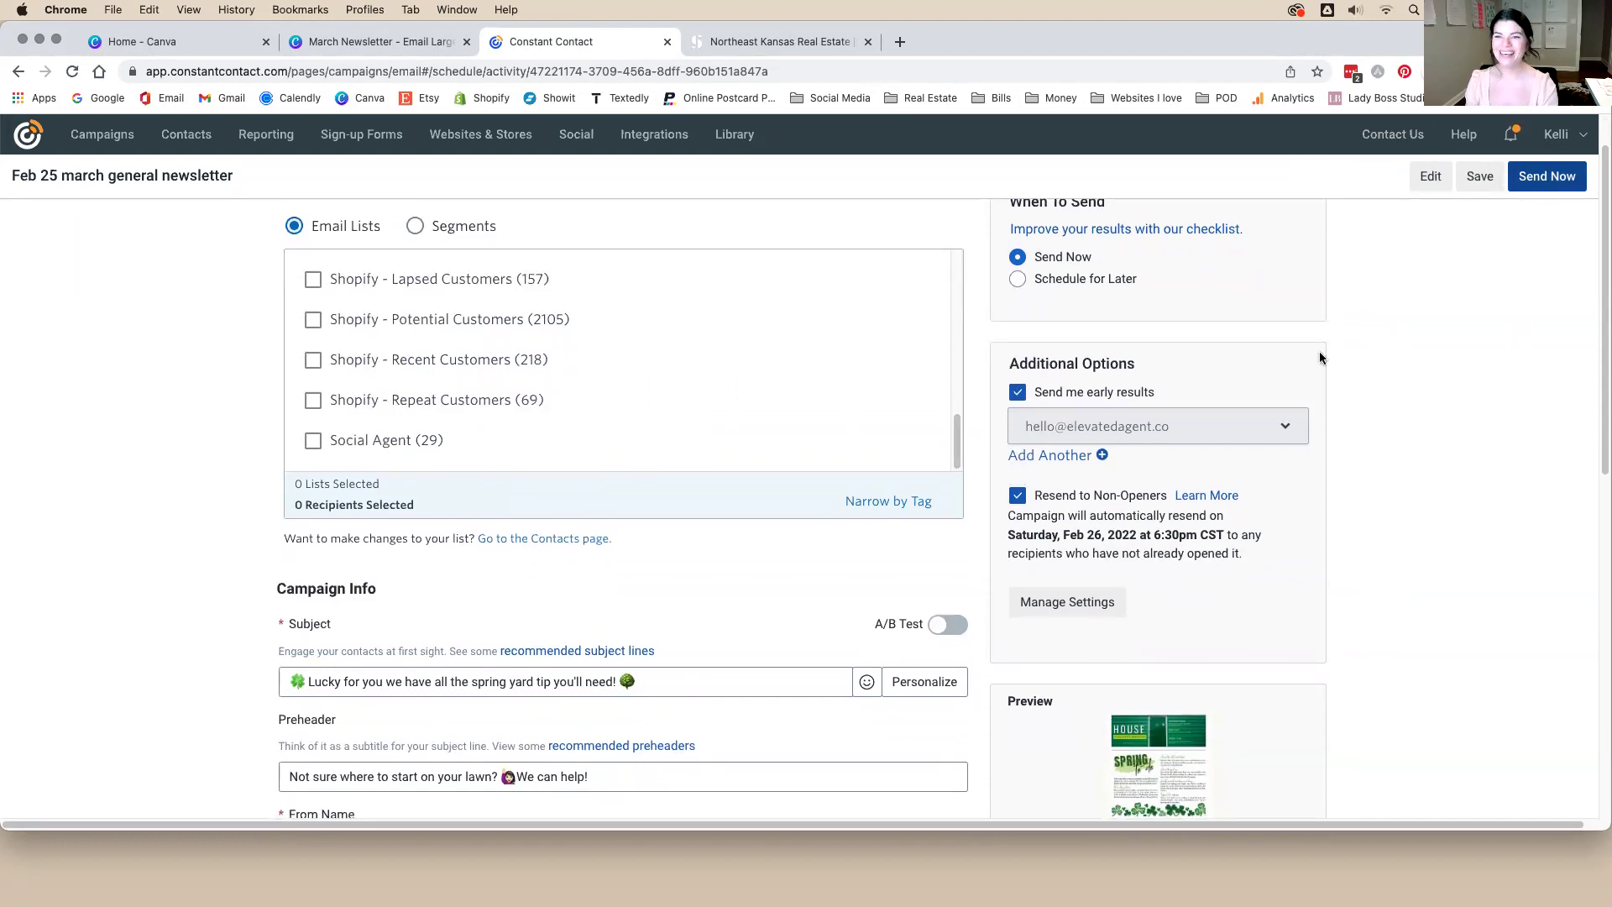